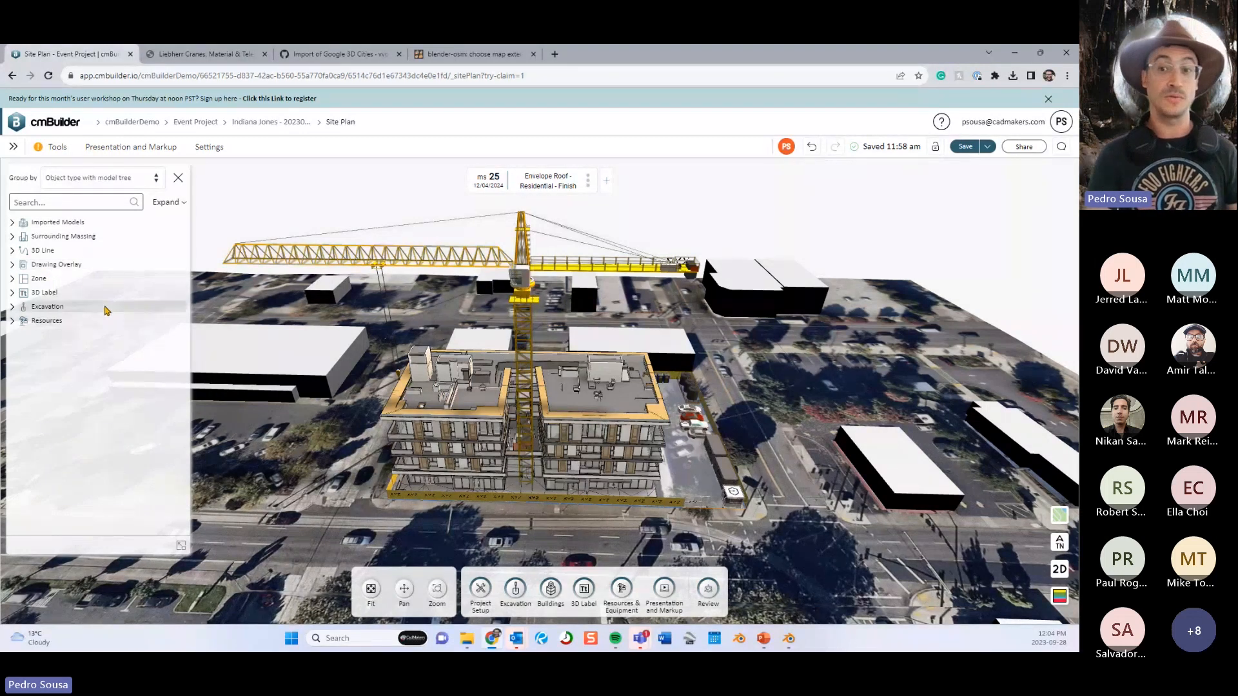
# Advance the construction timeline to the Mobilize - Finish milestone and view the site from above.
pyautogui.scroll(3, 553, 372)
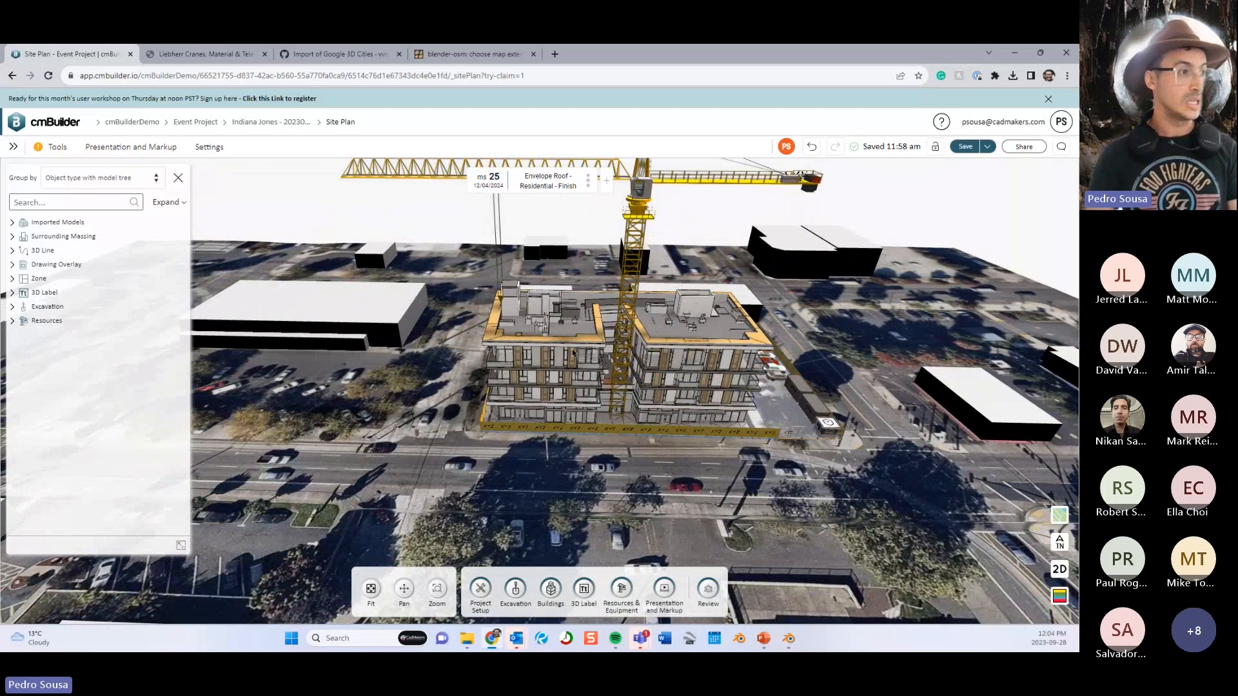
pyautogui.press('Right')
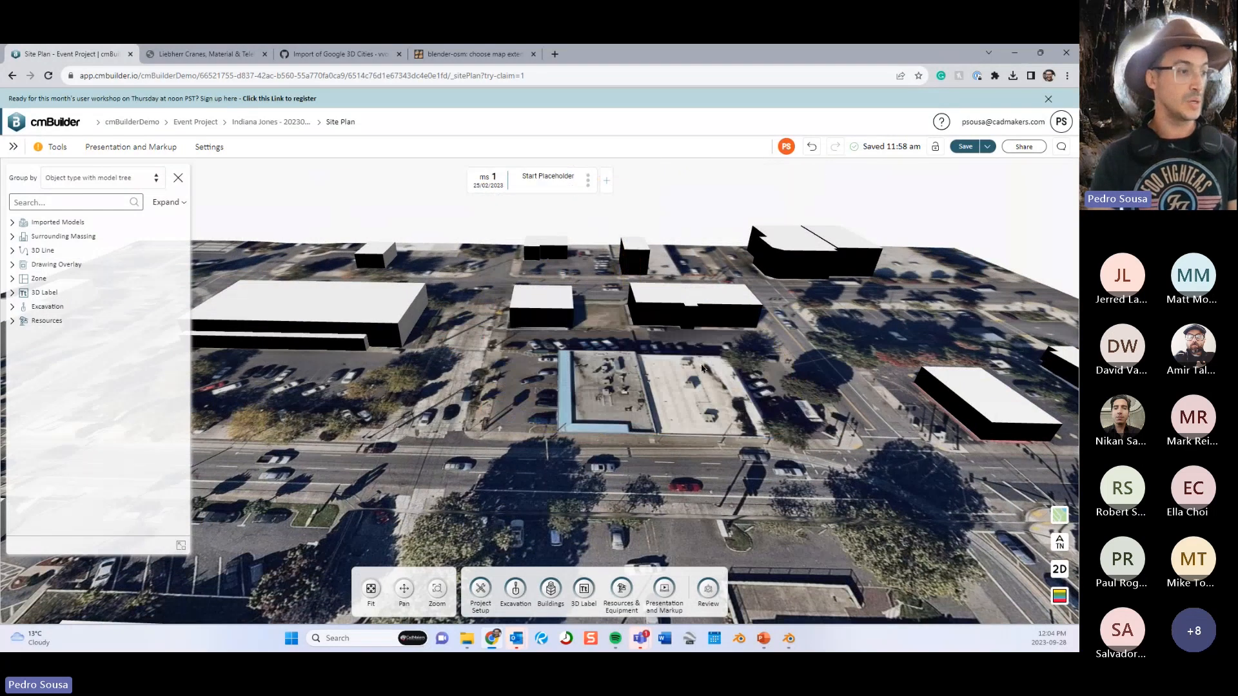
pyautogui.moveTo(702, 368); pyautogui.dragTo(622, 370, button='right')
pyautogui.press('Right')
pyautogui.press('Right')
pyautogui.moveTo(632, 370); pyautogui.dragTo(642, 461)
pyautogui.scroll(2, 642, 461)
pyautogui.moveTo(642, 461); pyautogui.dragTo(615, 443, button='right')
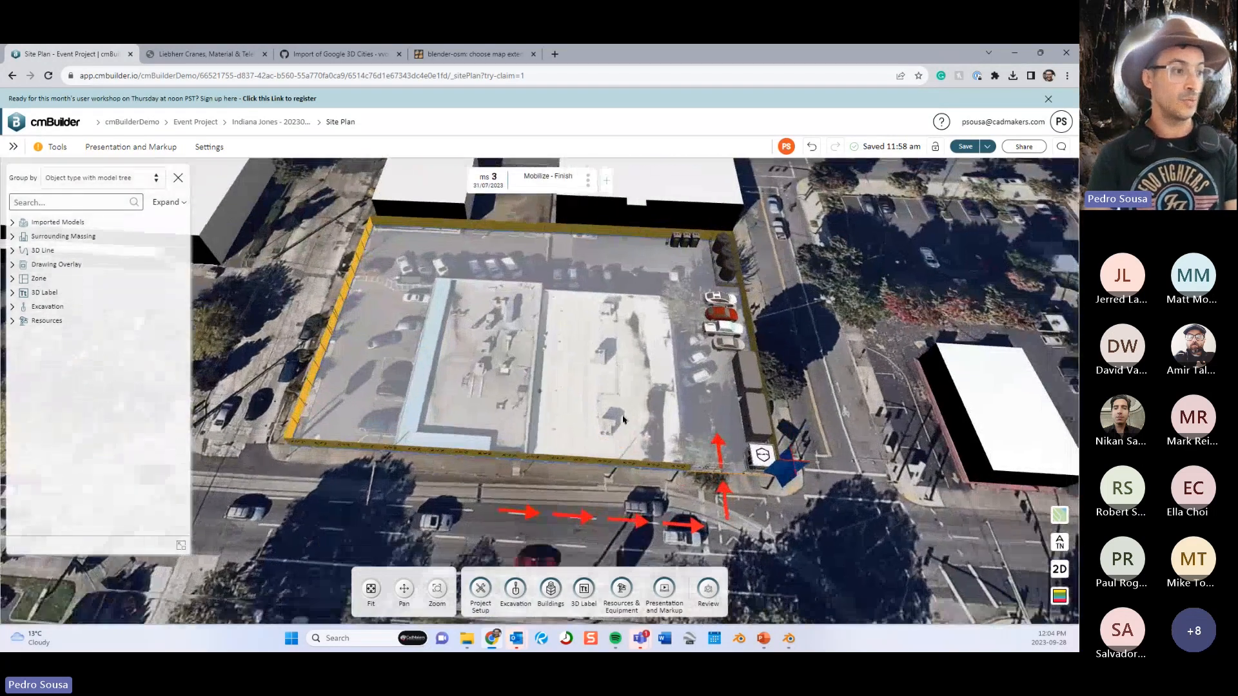
# Advance the construction timeline to the Detail Ex - Finish milestone, keeping the excavation pit in close view.
pyautogui.press('Right')
pyautogui.scroll(-3, 552, 387)
pyautogui.scroll(6, 552, 385)
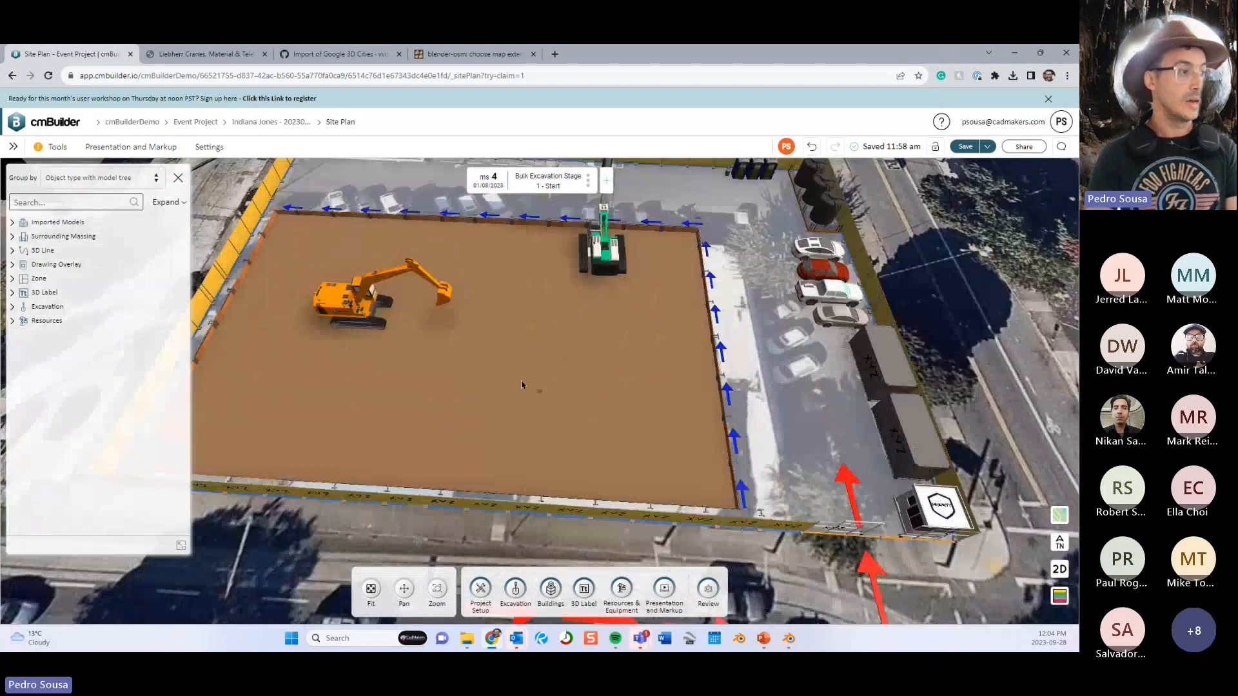
pyautogui.press('Right')
pyautogui.press('Right')
pyautogui.press('Right')
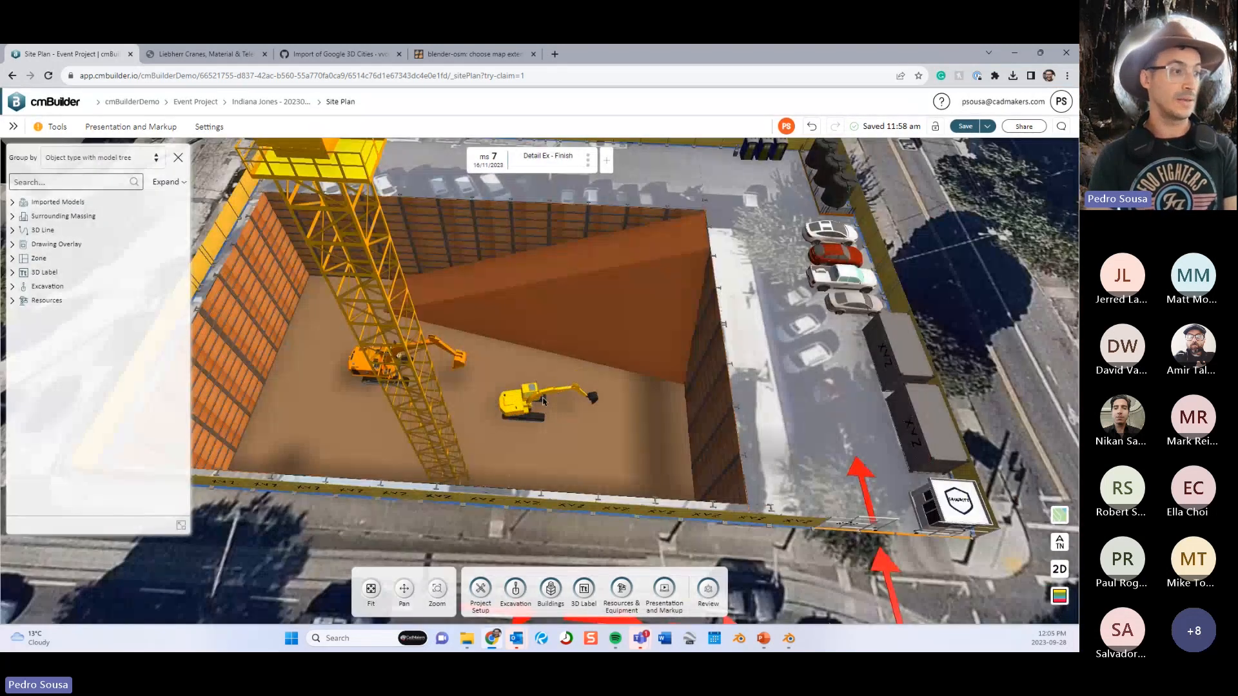
pyautogui.scroll(-2, 509, 408)
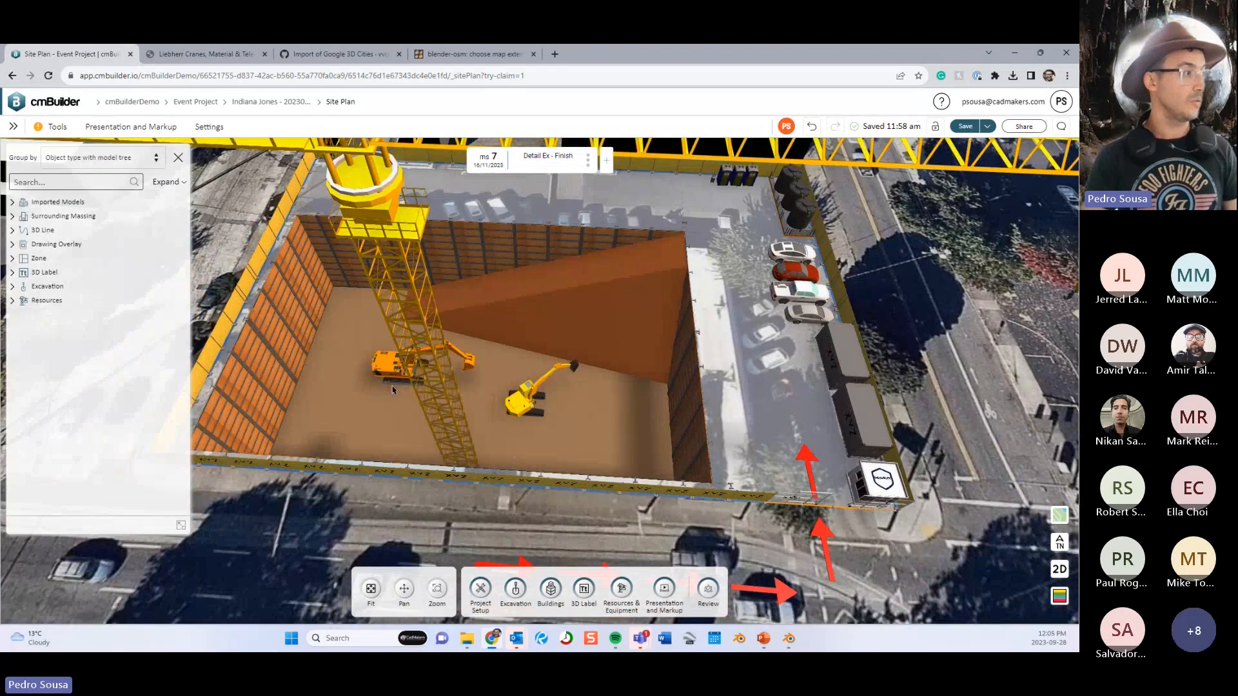
# Browse the 3D Line group and the imported Structure_Model down to its level folders in the model tree.
pyautogui.click(43, 231)
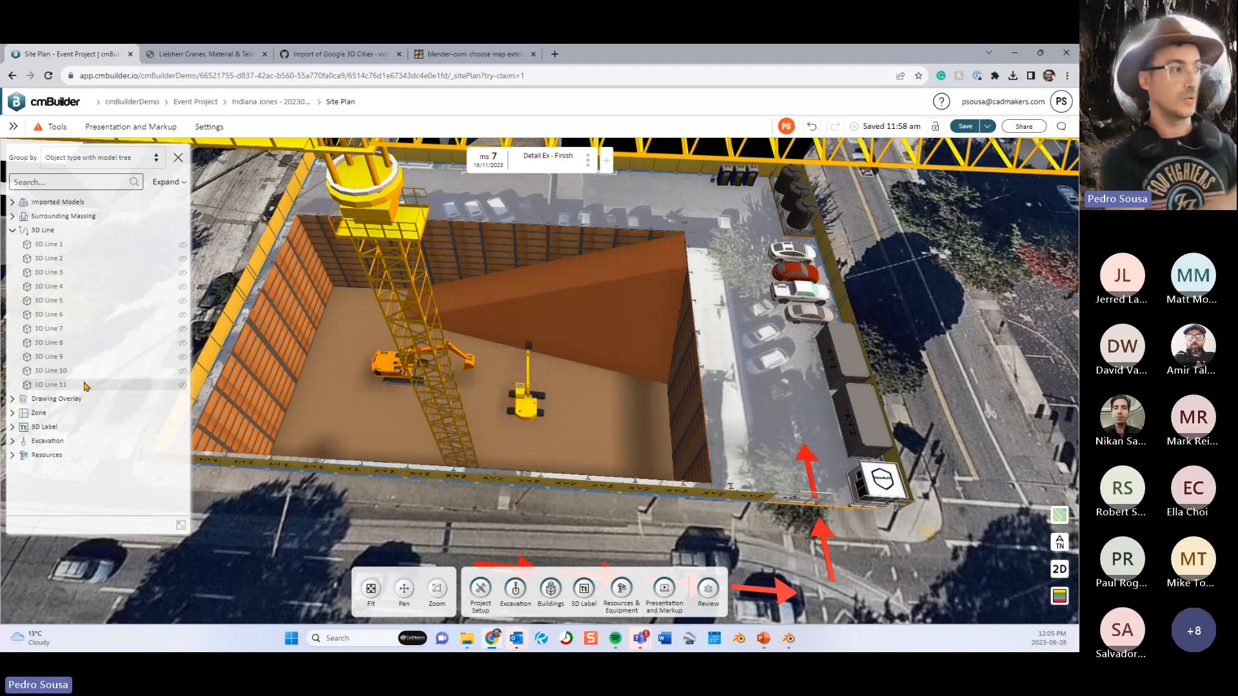
pyautogui.click(13, 232)
pyautogui.click(12, 203)
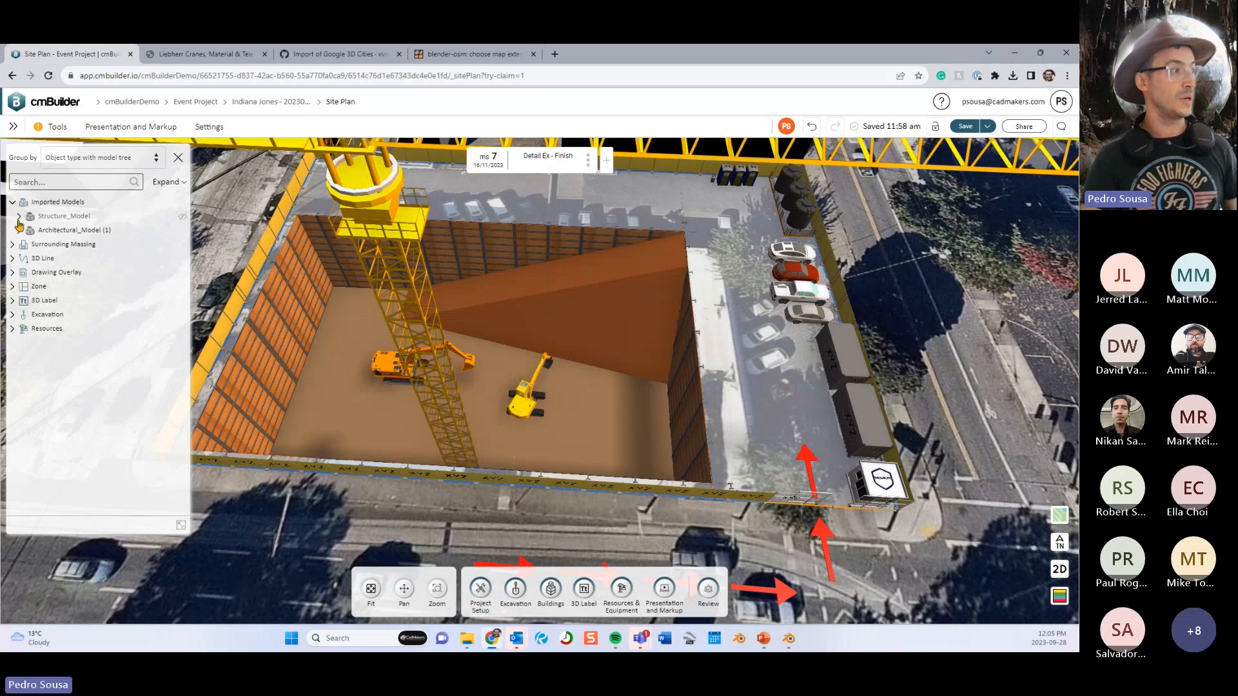
pyautogui.click(19, 218)
pyautogui.click(26, 230)
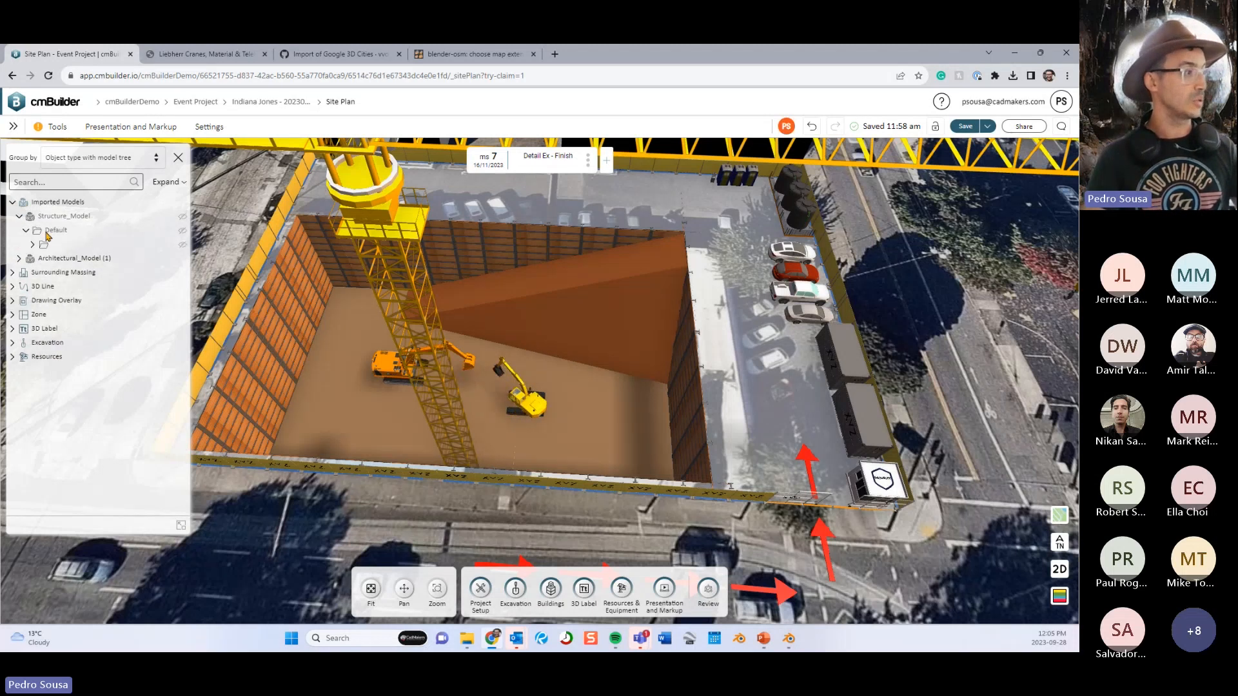
pyautogui.click(32, 244)
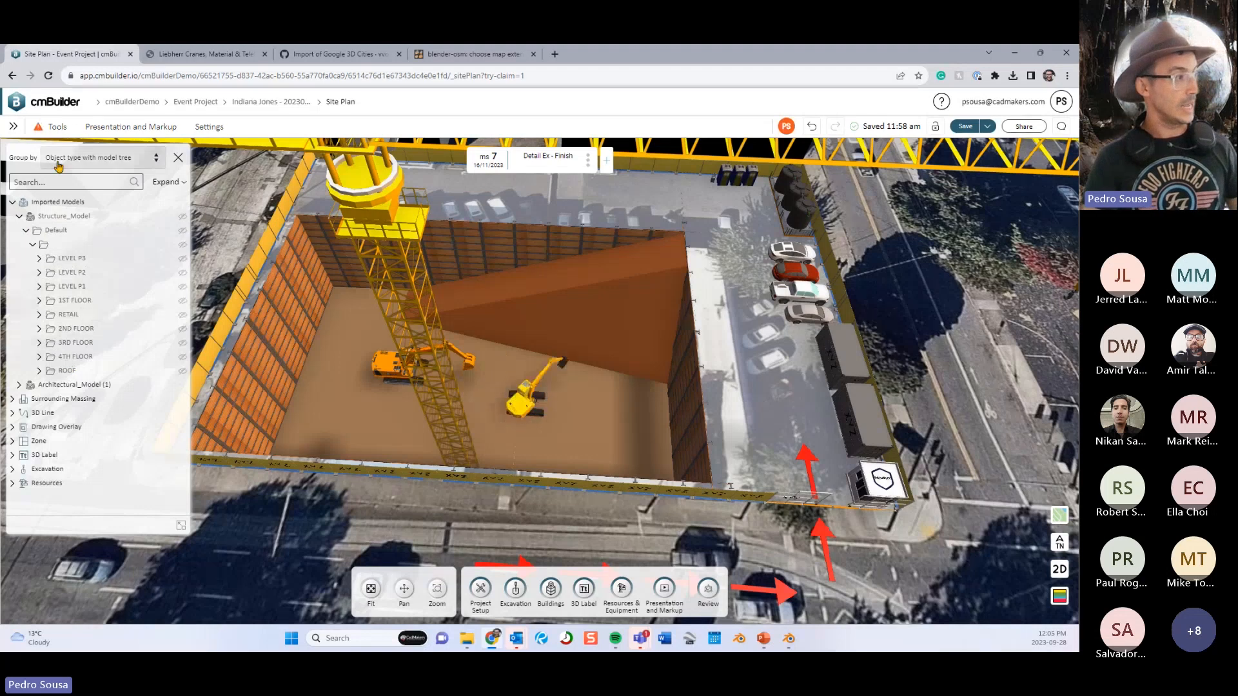
pyautogui.click(40, 303)
pyautogui.click(40, 303)
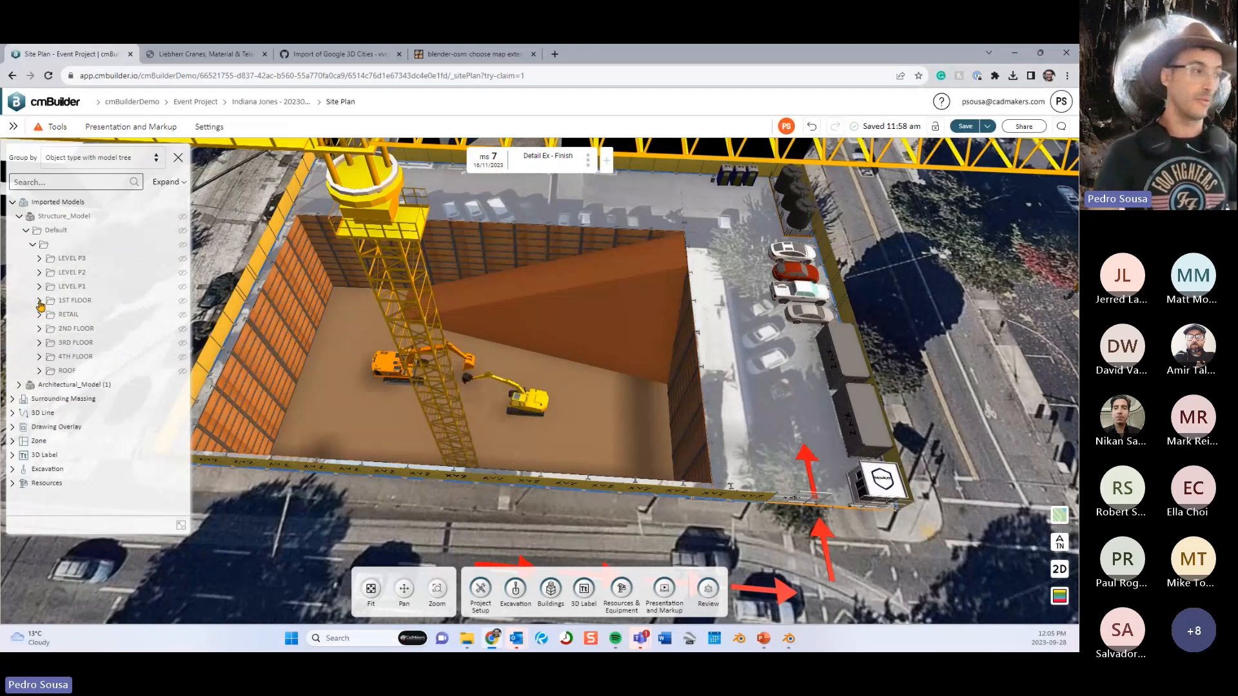
# Collapse the Structure_Model branch and group the model tree by IFC Structure.
pyautogui.click(76, 159)
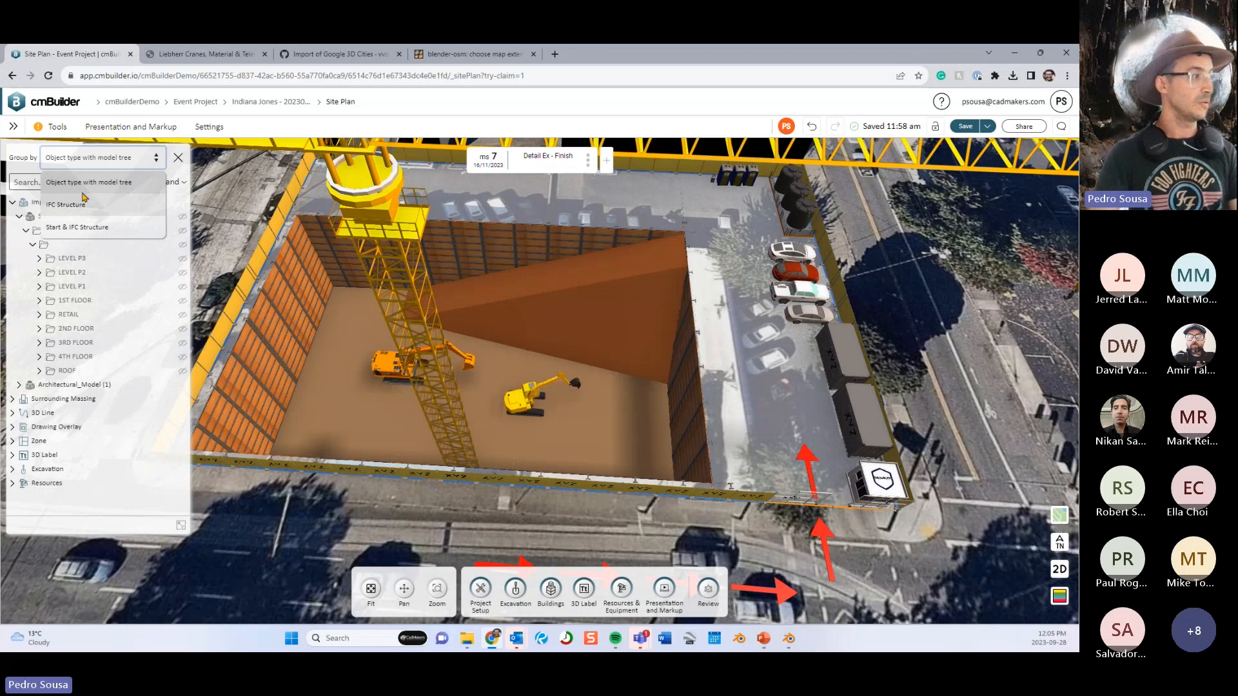
pyautogui.click(82, 183)
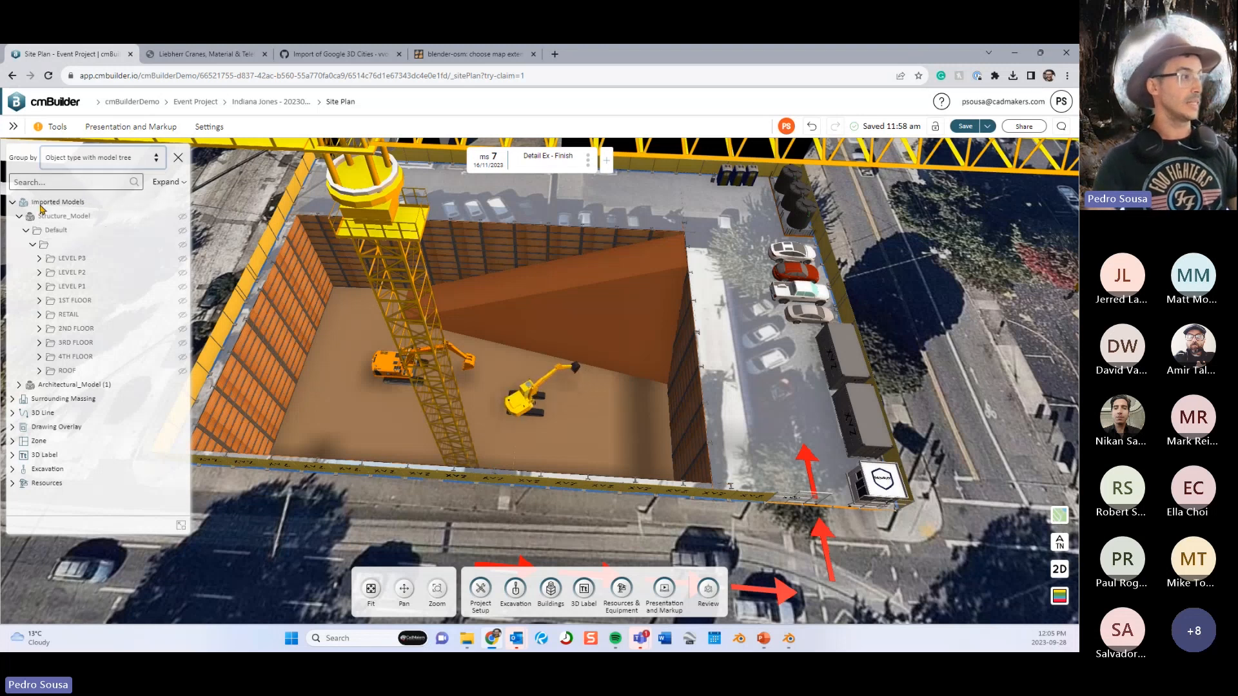
pyautogui.click(76, 160)
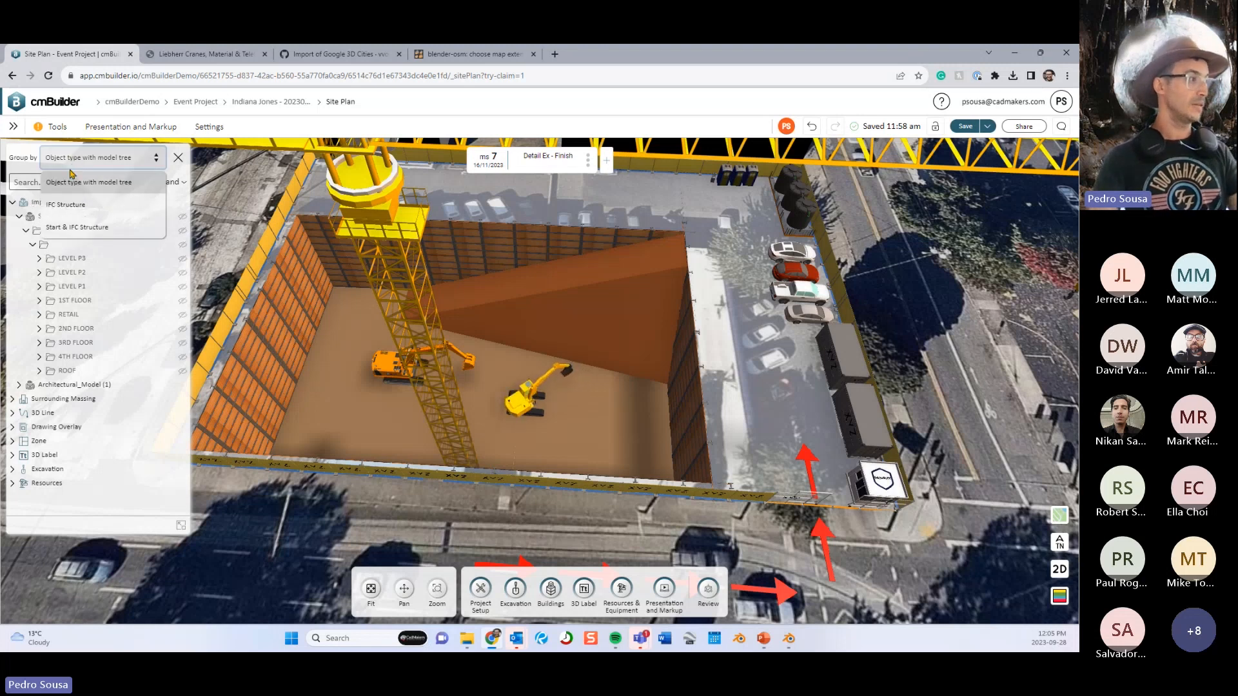
pyautogui.click(19, 218)
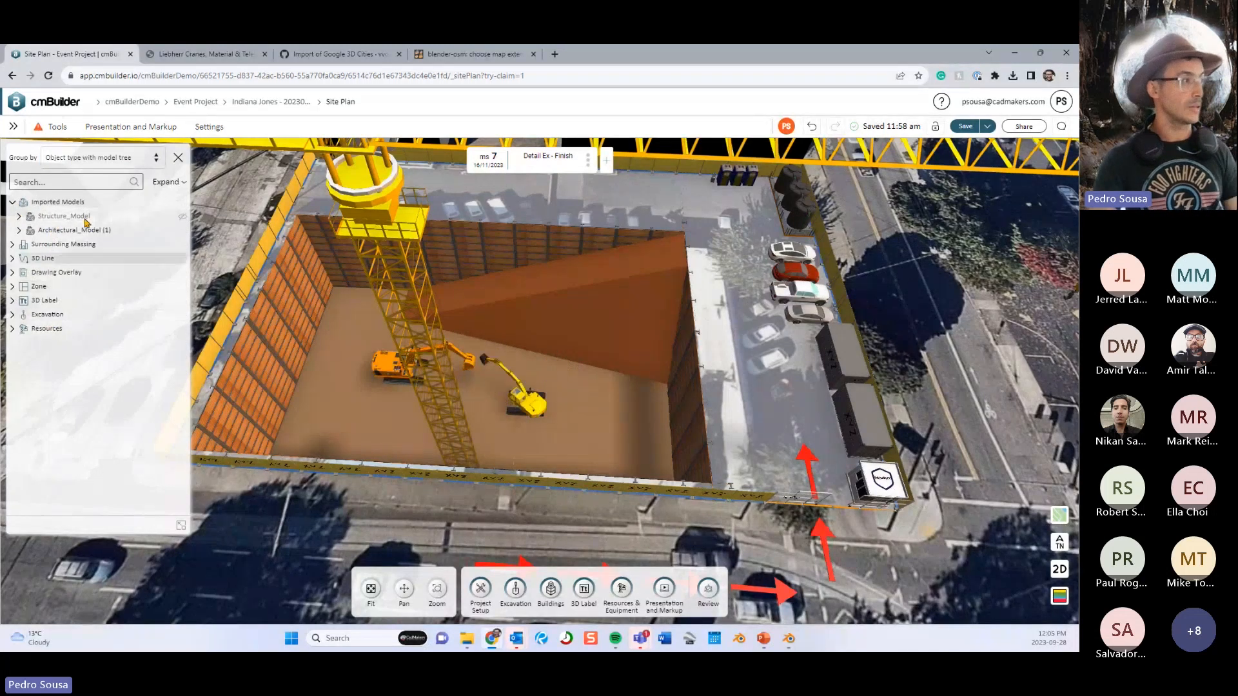
pyautogui.click(97, 158)
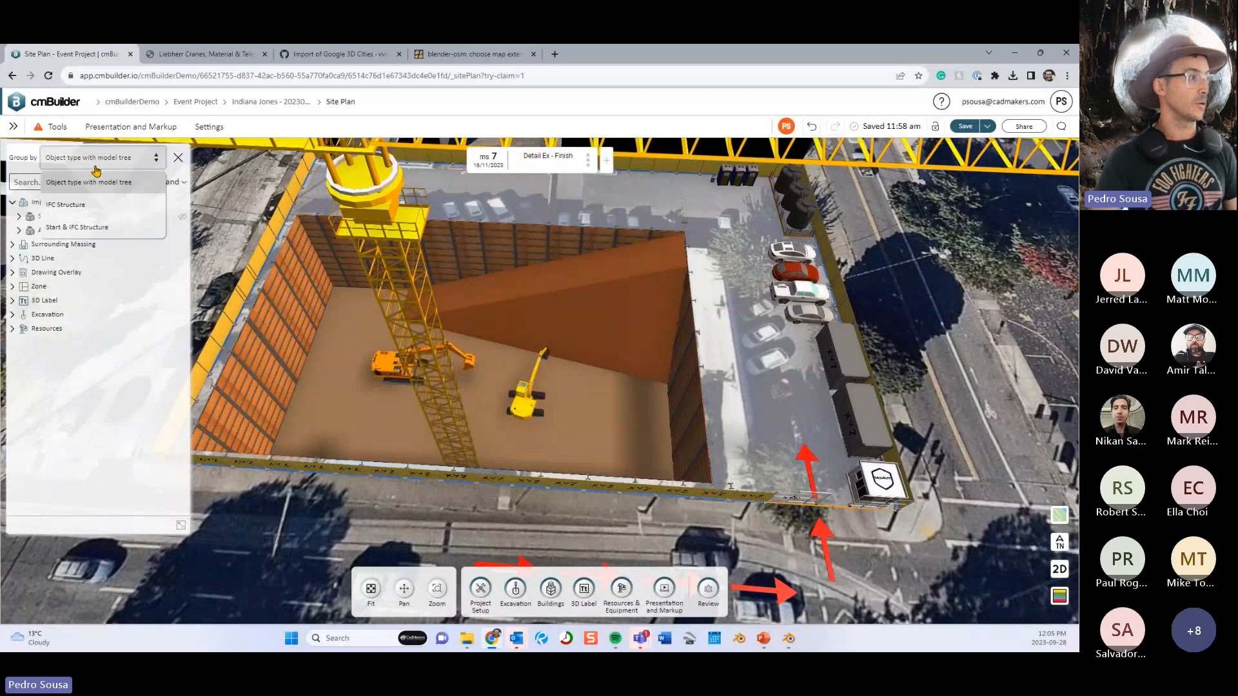
pyautogui.click(90, 210)
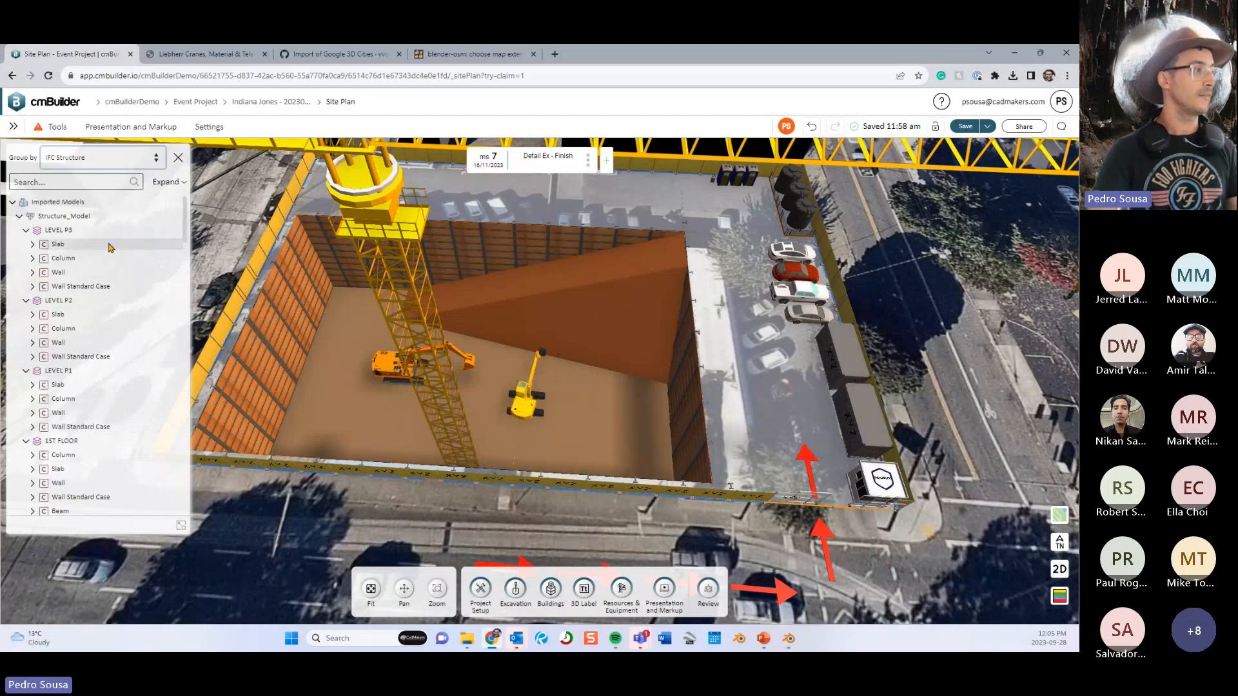
# Select all columns on LEVEL P3 of the Structure_Model to highlight them in the excavation.
pyautogui.moveTo(185, 226); pyautogui.dragTo(181, 237)
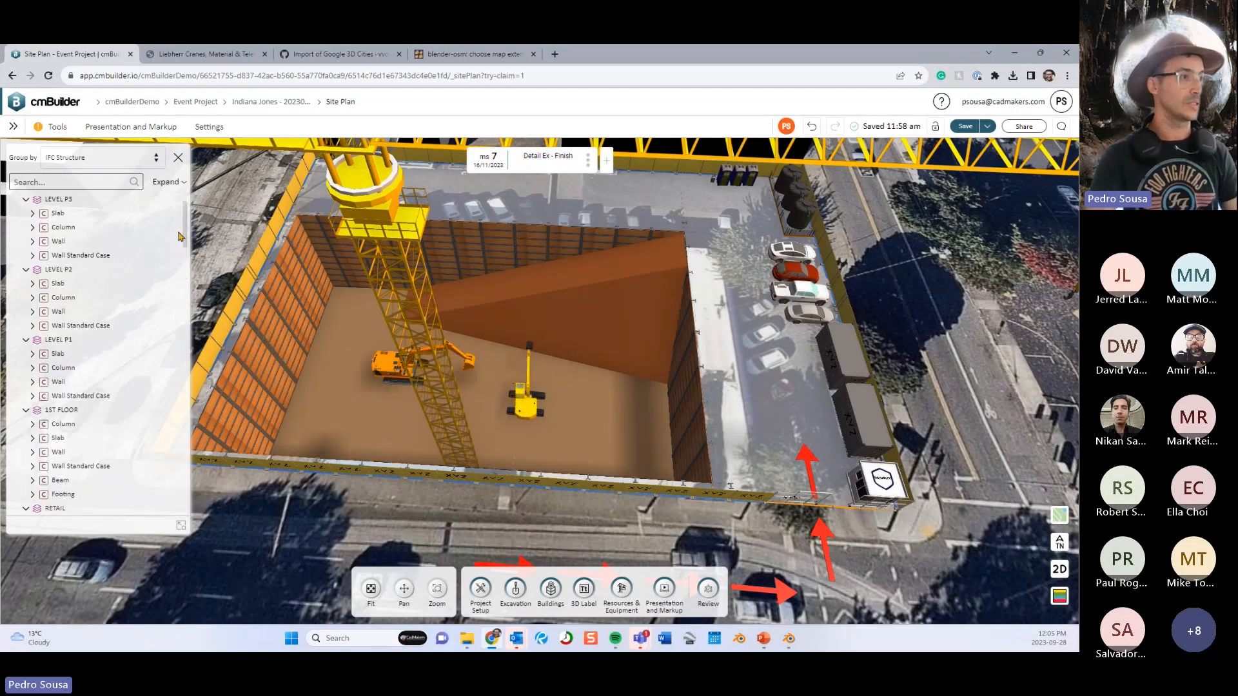
pyautogui.scroll(-5, 309, 247)
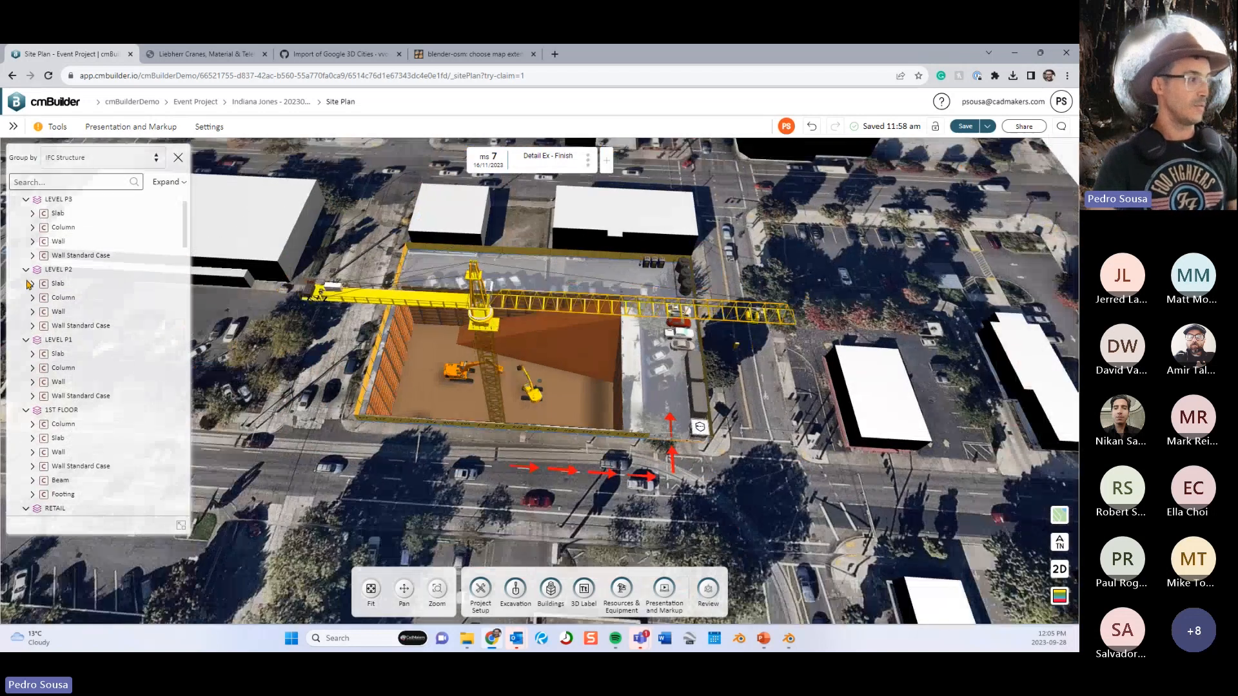
pyautogui.scroll(2, 28, 284)
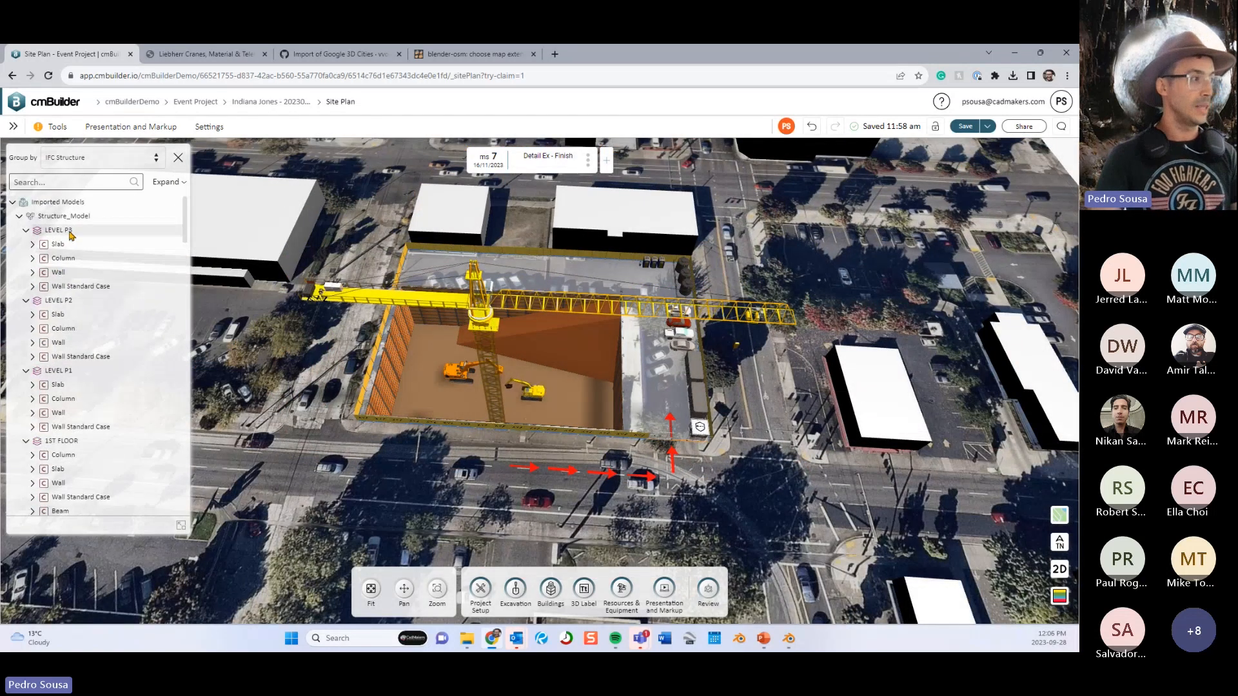
pyautogui.click(68, 259)
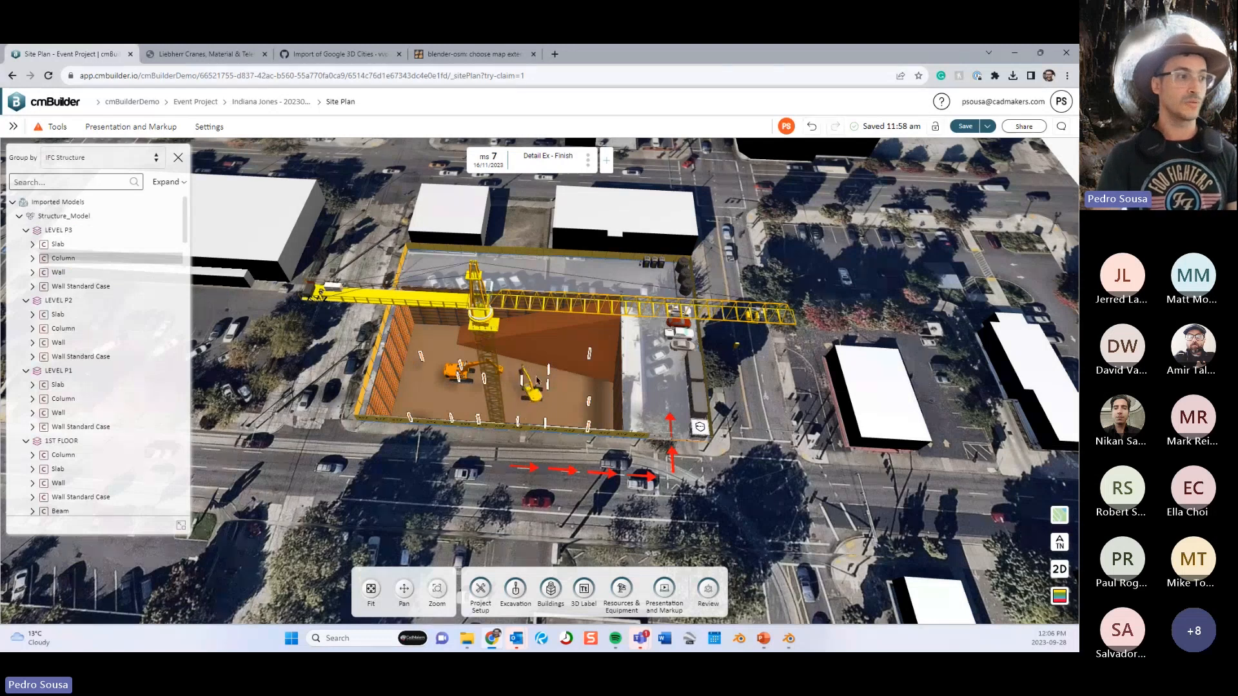
pyautogui.scroll(5, 484, 407)
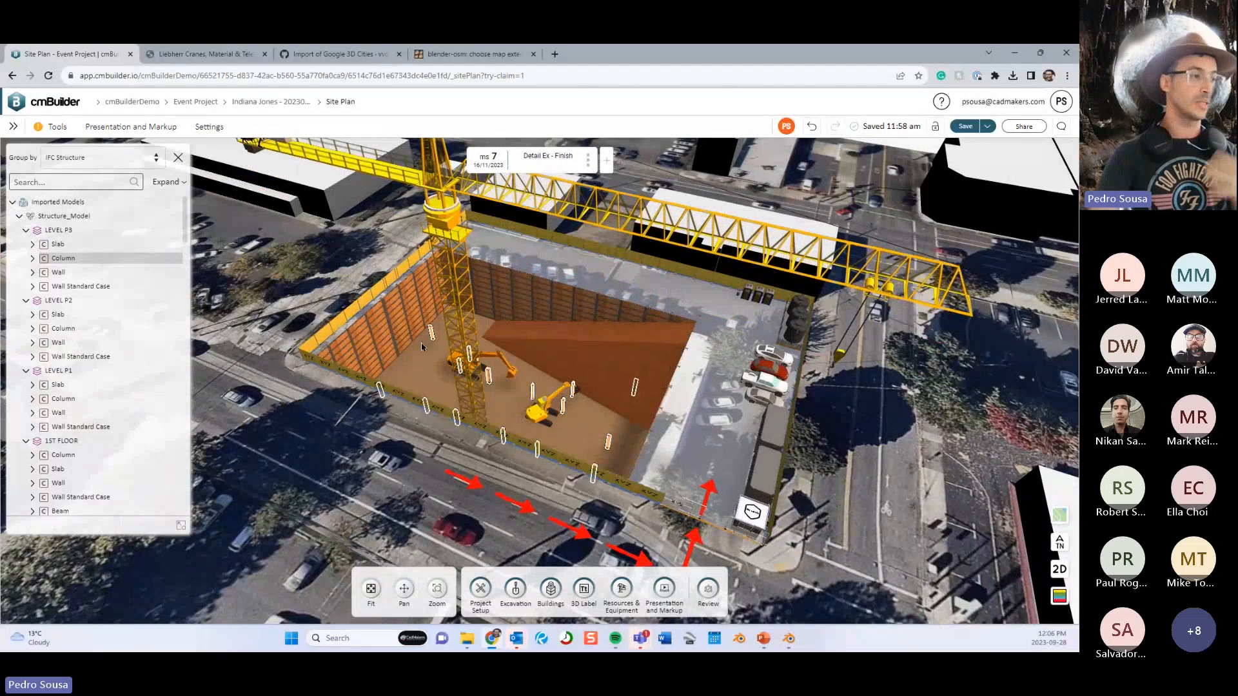
# Open the selected LEVEL P3 columns for model element editing, check their shared colour and timeline settings, and close the editor.
pyautogui.rightClick(74, 260)
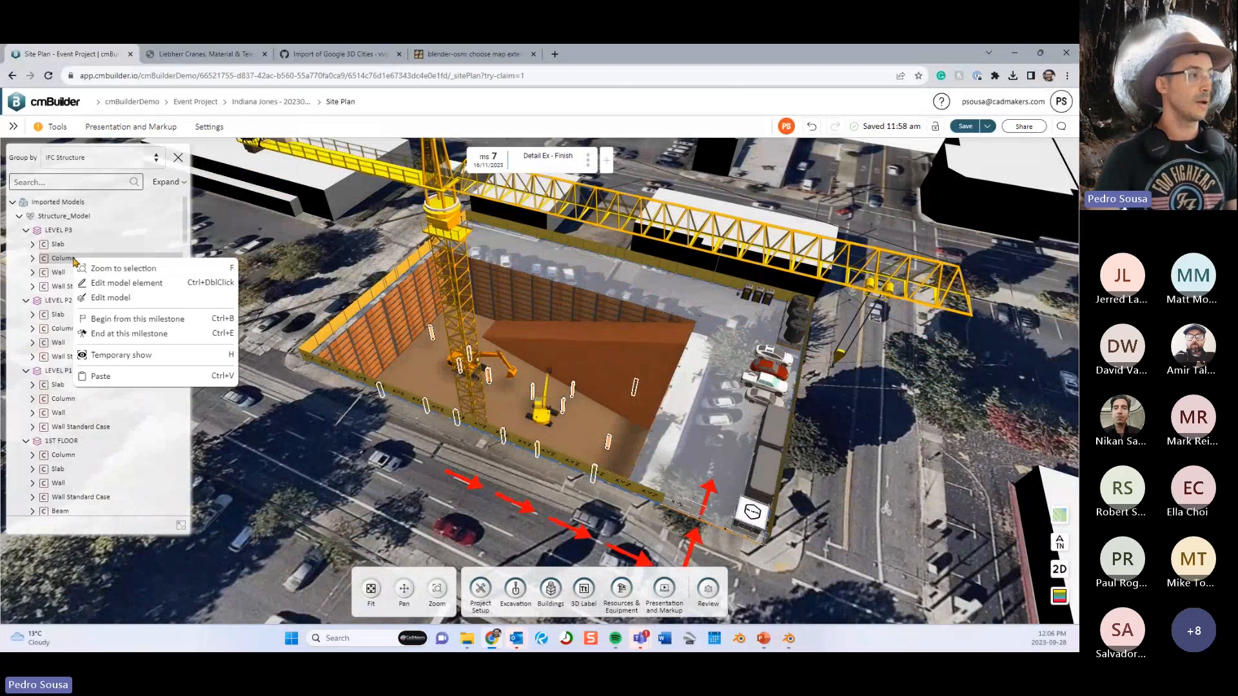
pyautogui.click(103, 283)
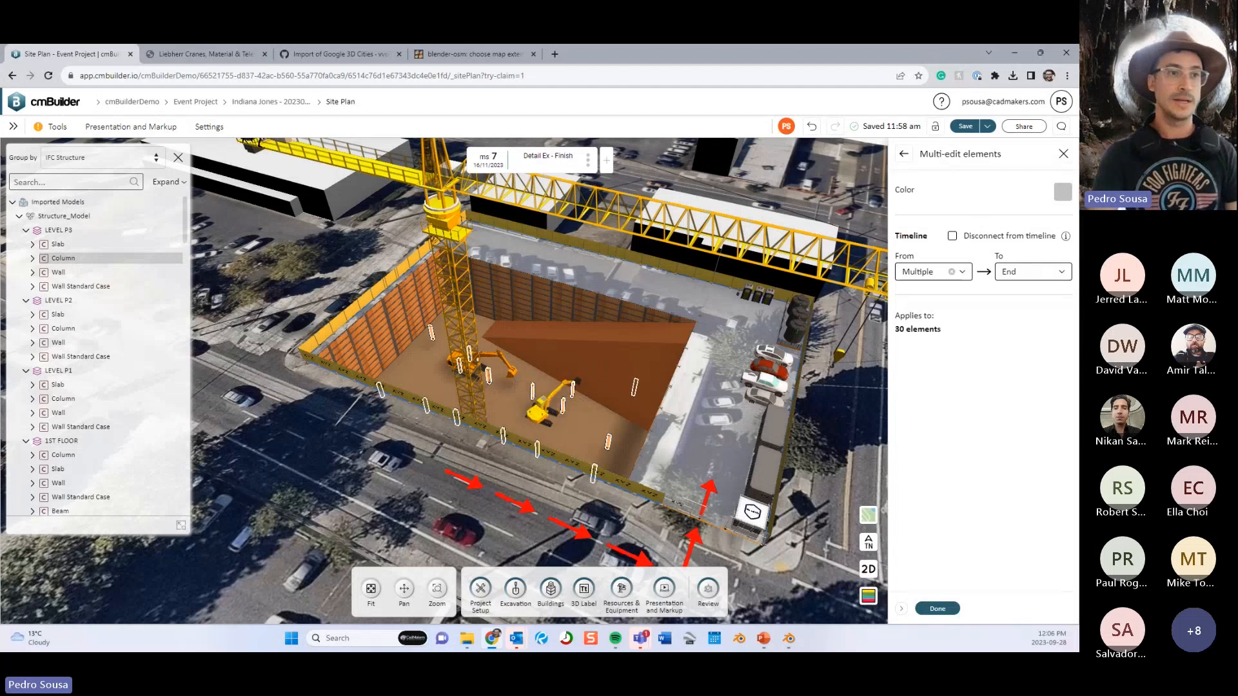
pyautogui.click(1062, 155)
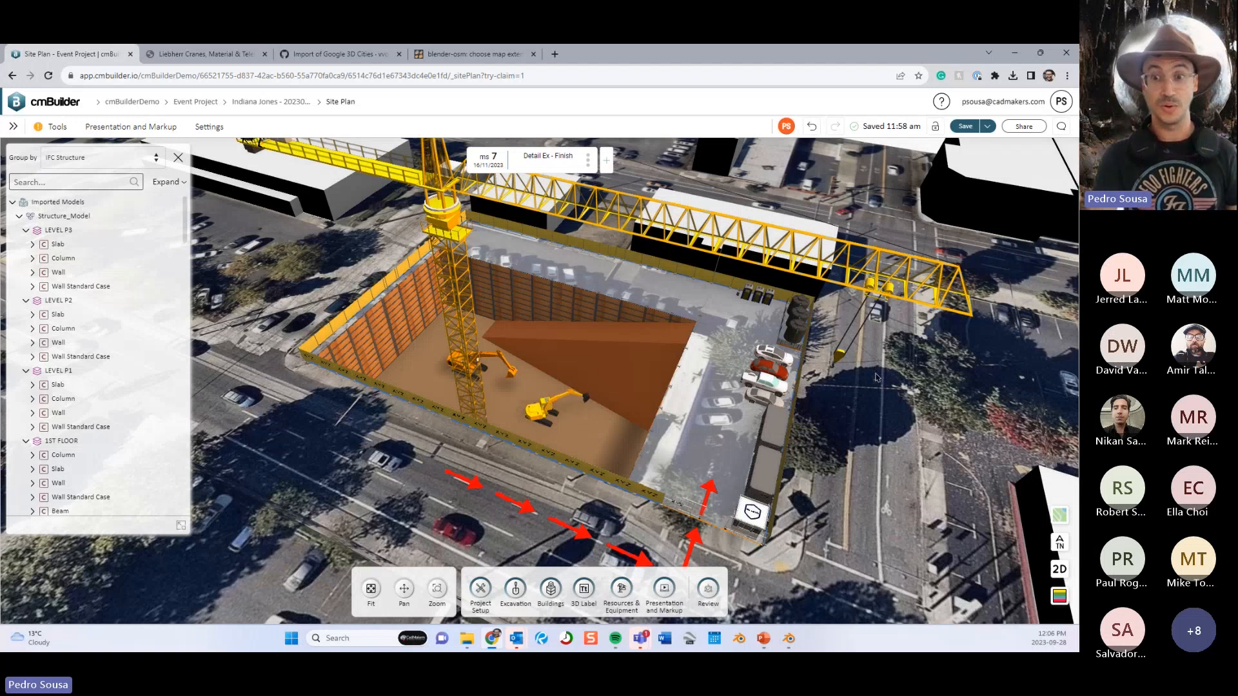
# Highlight the LEVEL P3 slabs and examine them from beneath the excavation floor.
pyautogui.moveTo(280, 297); pyautogui.dragTo(290, 302, button='middle')
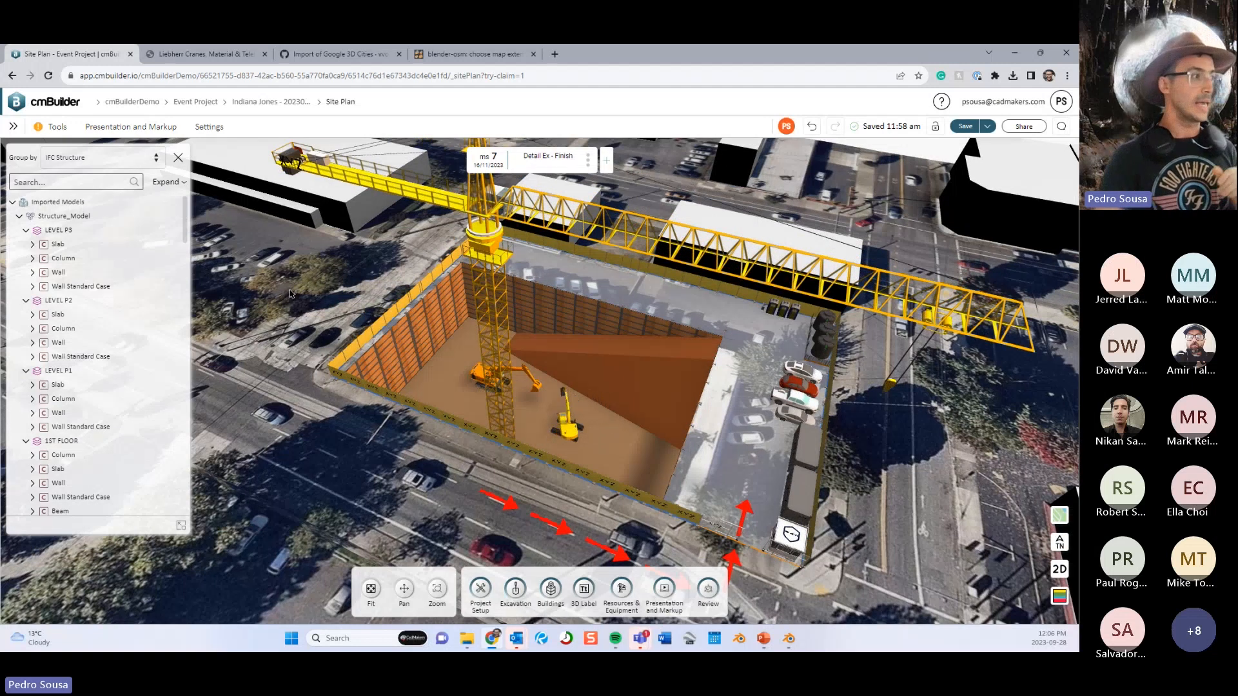
pyautogui.scroll(2, 289, 294)
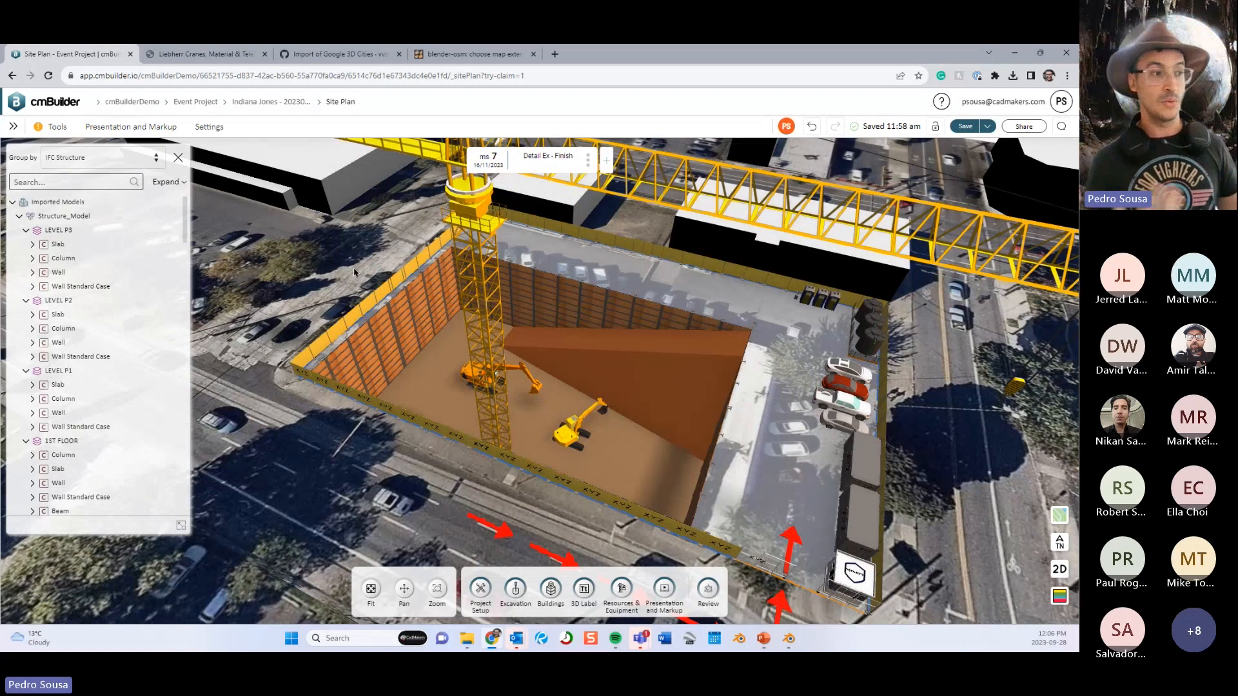
pyautogui.click(64, 245)
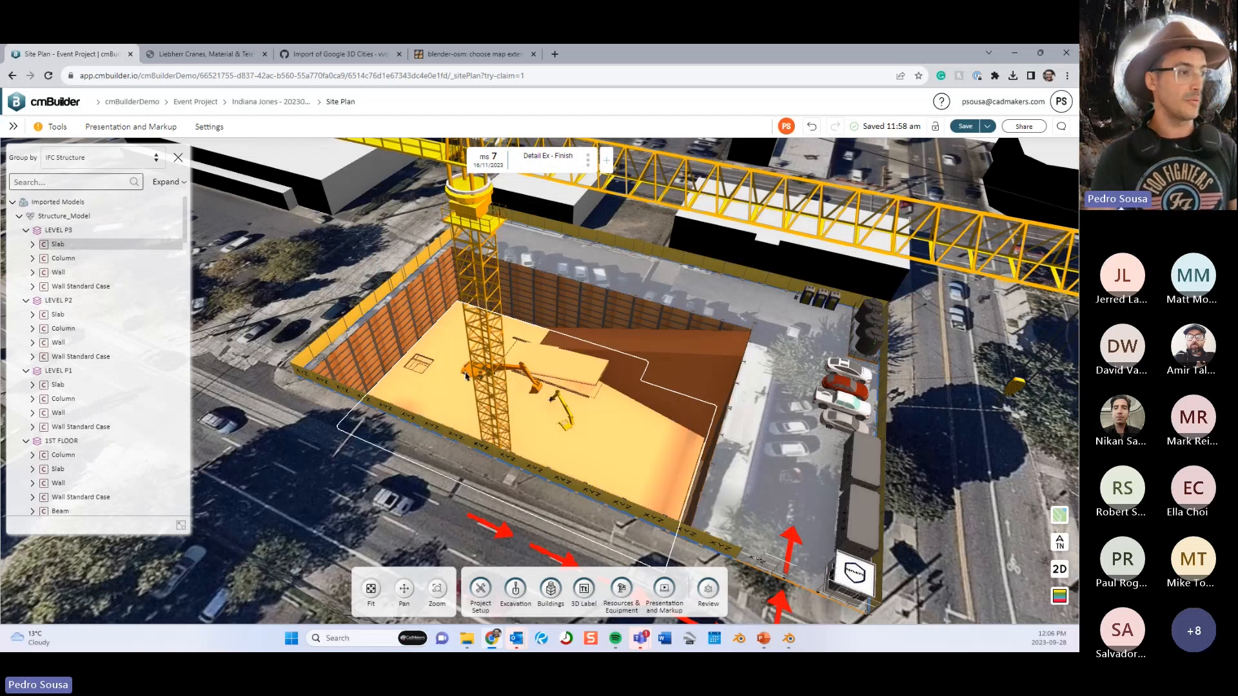
pyautogui.scroll(10, 465, 376)
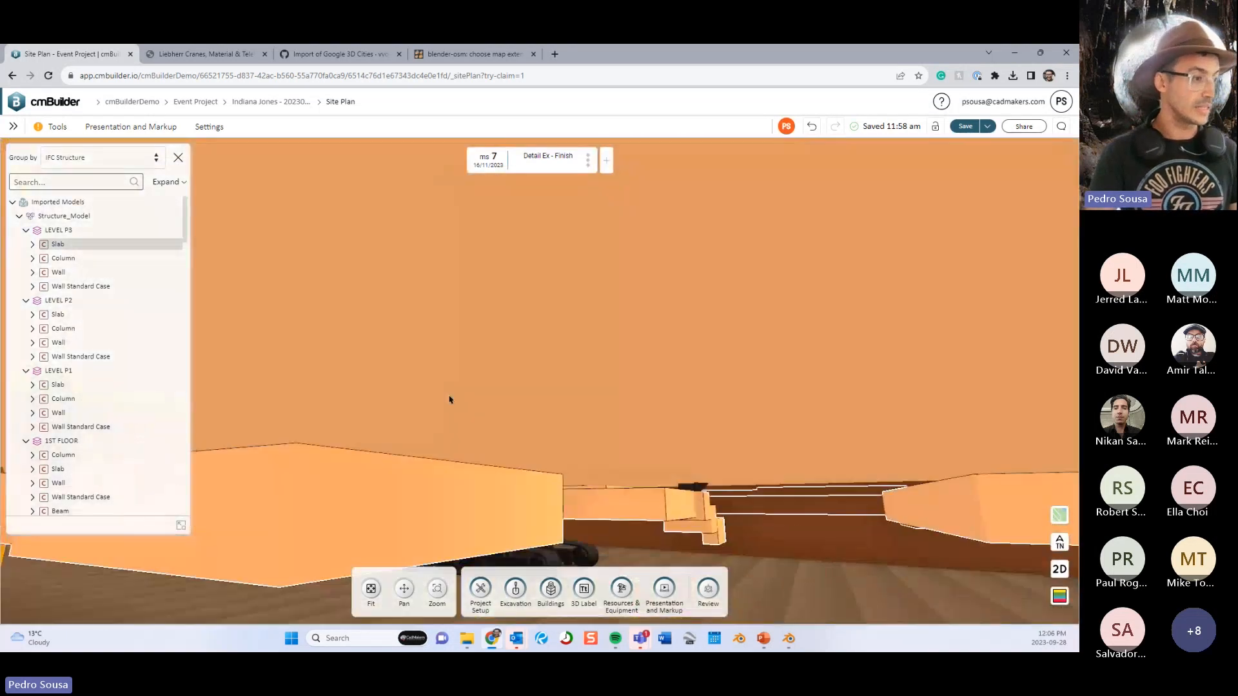
pyautogui.scroll(-4, 450, 396)
pyautogui.moveTo(449, 395); pyautogui.dragTo(609, 406)
pyautogui.click(608, 406)
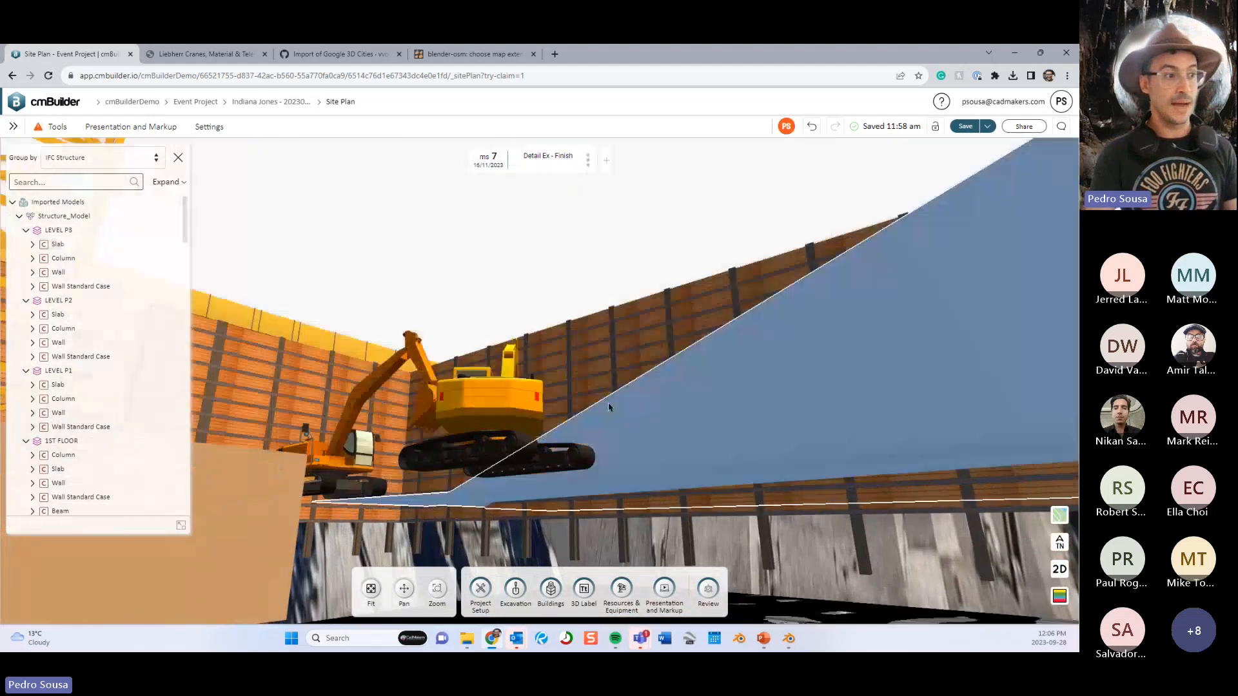
# Select the LEVEL P3 slabs again and temporarily show them at the current milestone.
pyautogui.scroll(7, 141, 348)
pyautogui.moveTo(188, 433); pyautogui.dragTo(173, 205)
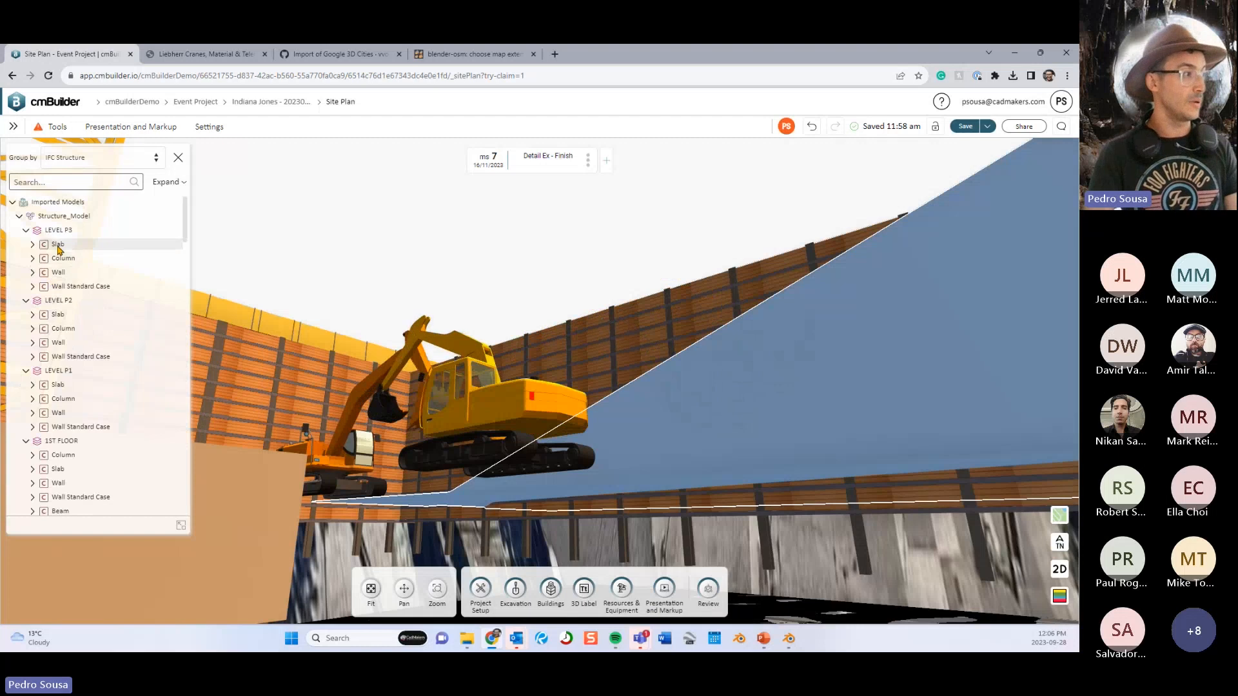
pyautogui.click(58, 250)
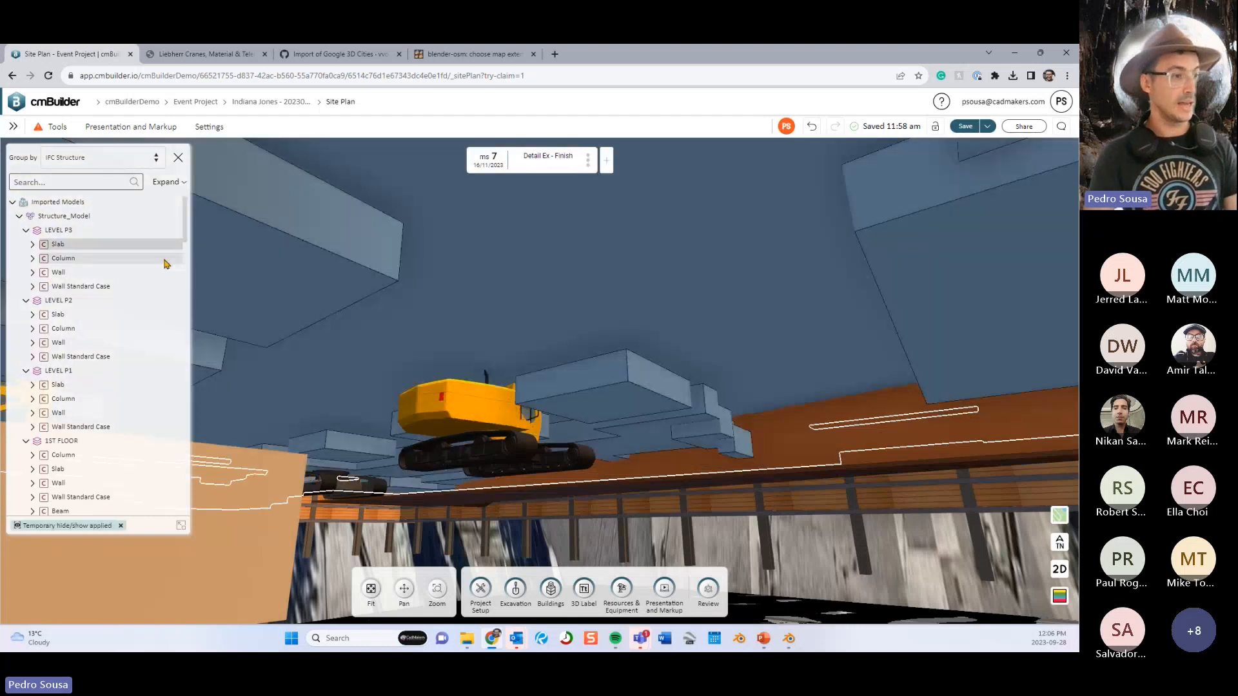
# Open the properties of the footing beside the excavator to check its level and class.
pyautogui.click(637, 390)
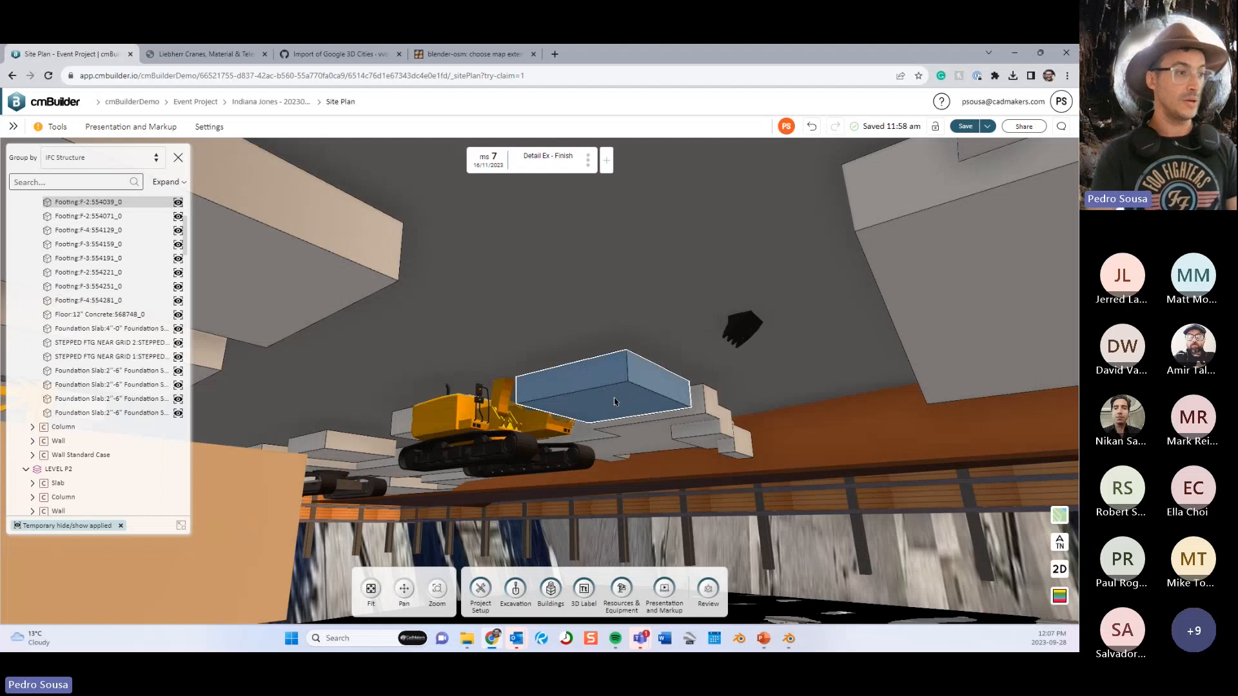
pyautogui.click(617, 397)
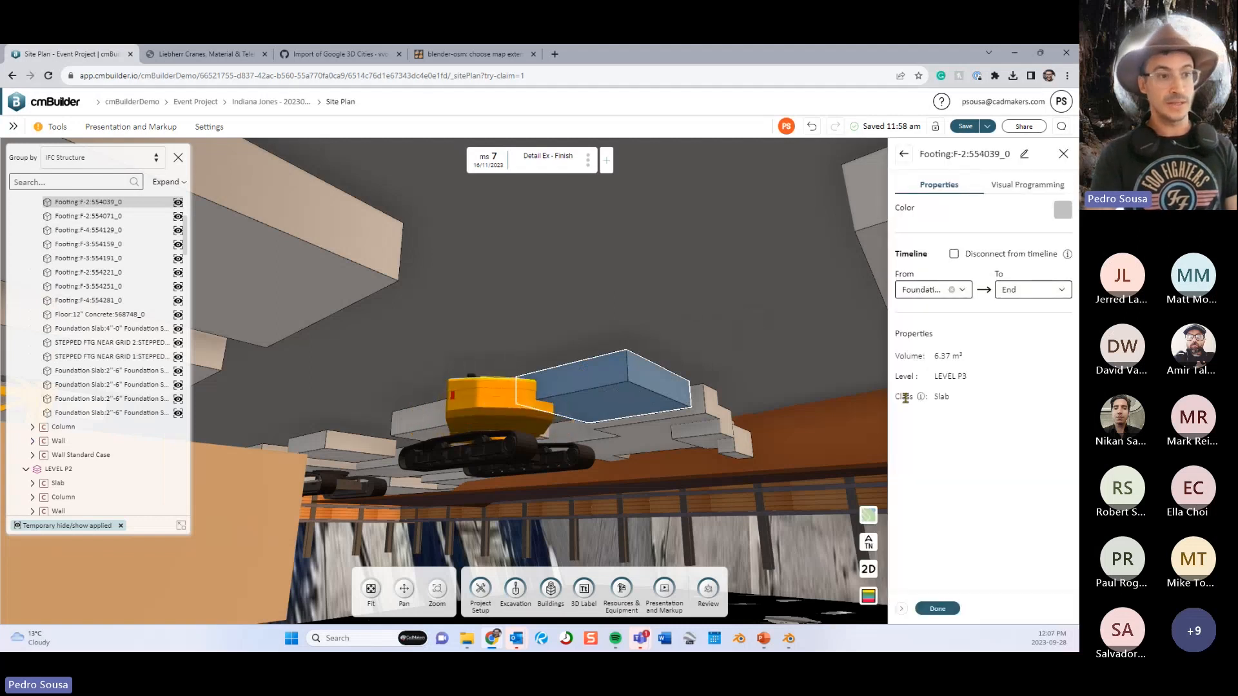
pyautogui.moveTo(940, 398)
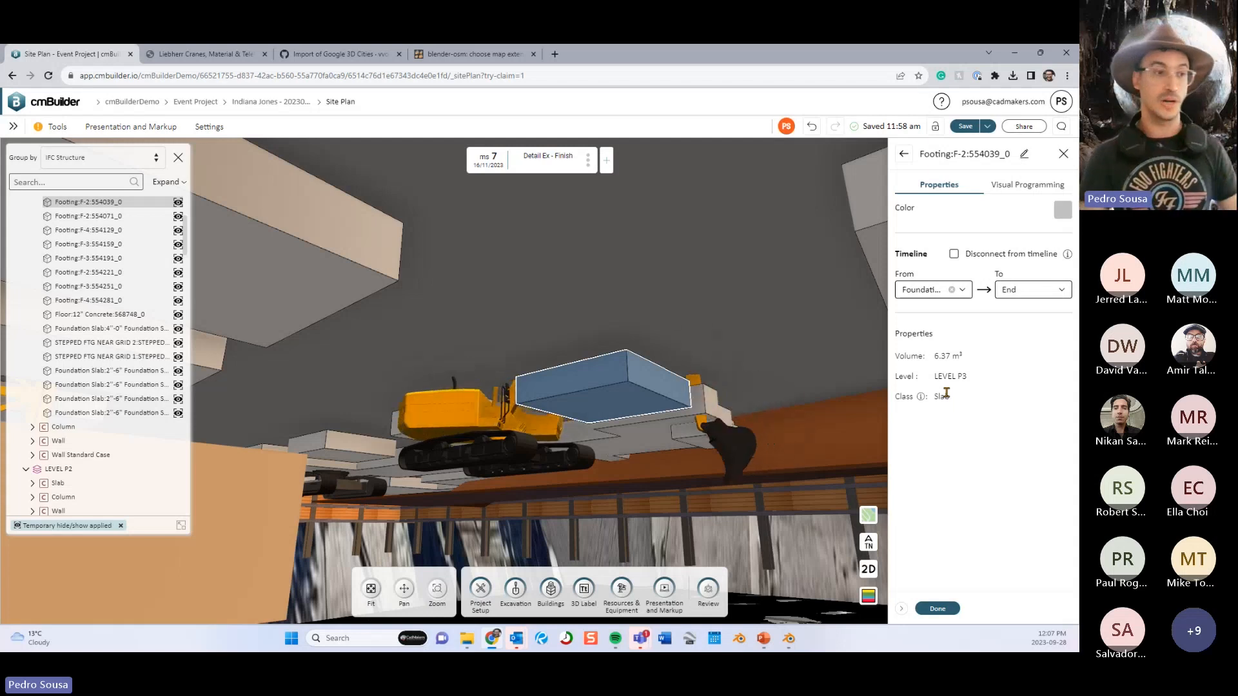
# Close the footing's properties, deselect it, and clear the temporary hide/show override.
pyautogui.click(940, 608)
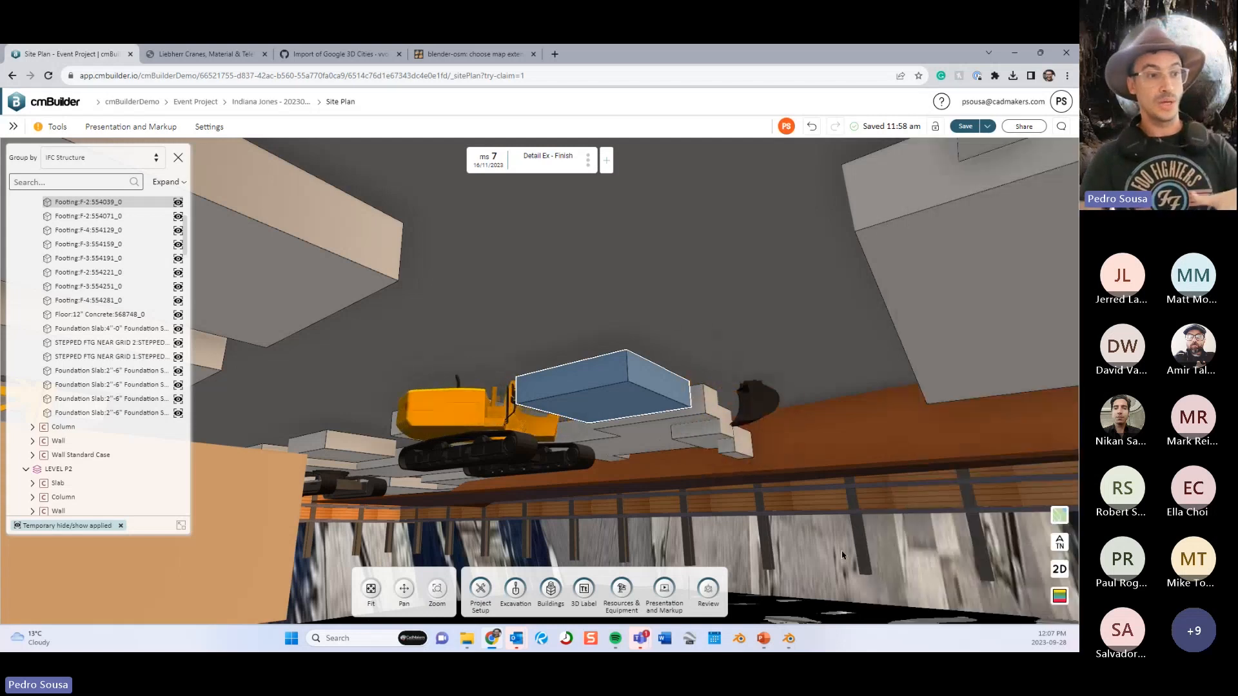
pyautogui.click(833, 552)
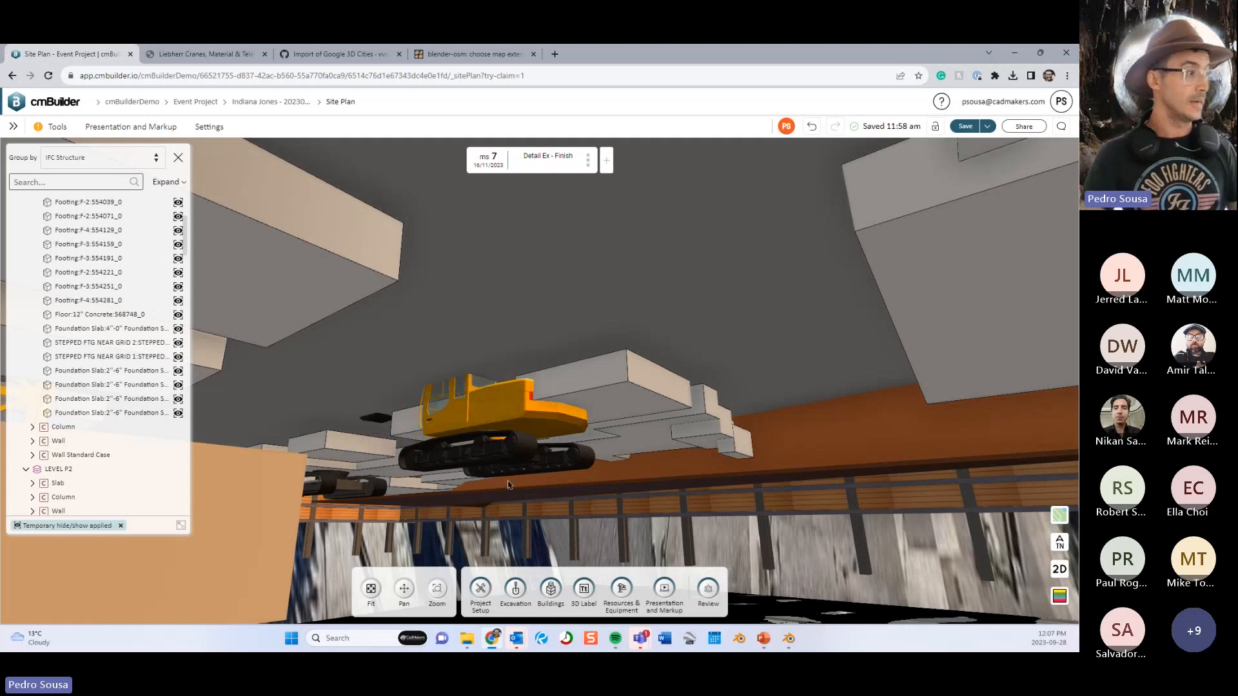
pyautogui.click(121, 525)
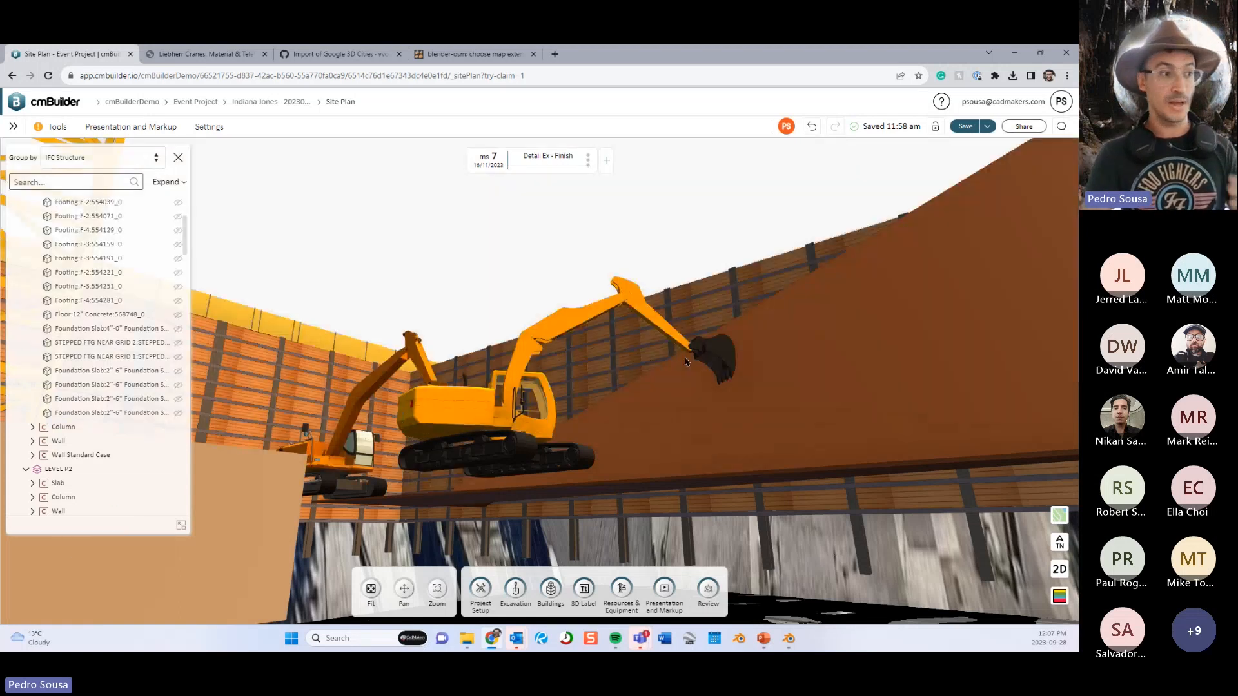
# Collapse the LEVEL P3 slab list, the Imported Models group and the Resources group in the model tree.
pyautogui.moveTo(685, 361); pyautogui.dragTo(645, 441)
pyautogui.scroll(-3, 606, 438)
pyautogui.moveTo(571, 448)
pyautogui.mouseDown()
pyautogui.moveTo(593, 437)
pyautogui.moveTo(575, 441)
pyautogui.mouseUp()
pyautogui.scroll(-4, 593, 437)
pyautogui.scroll(3, 184, 246)
pyautogui.click(44, 248)
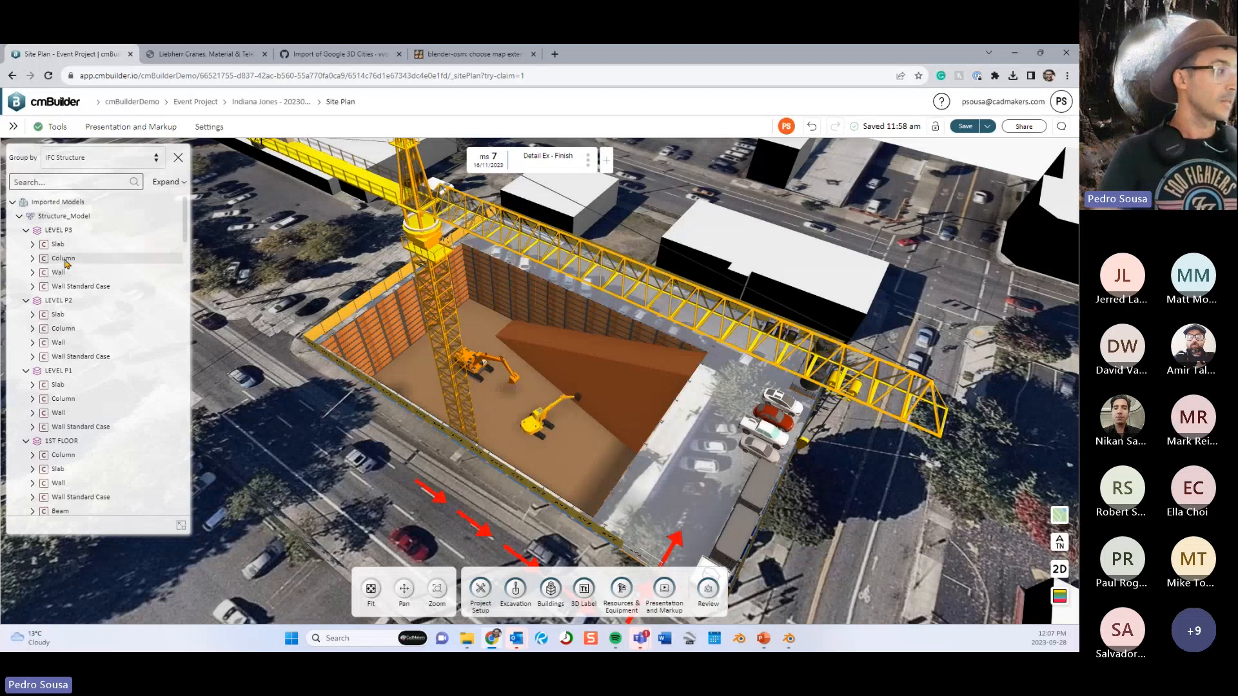
pyautogui.scroll(-3, 76, 319)
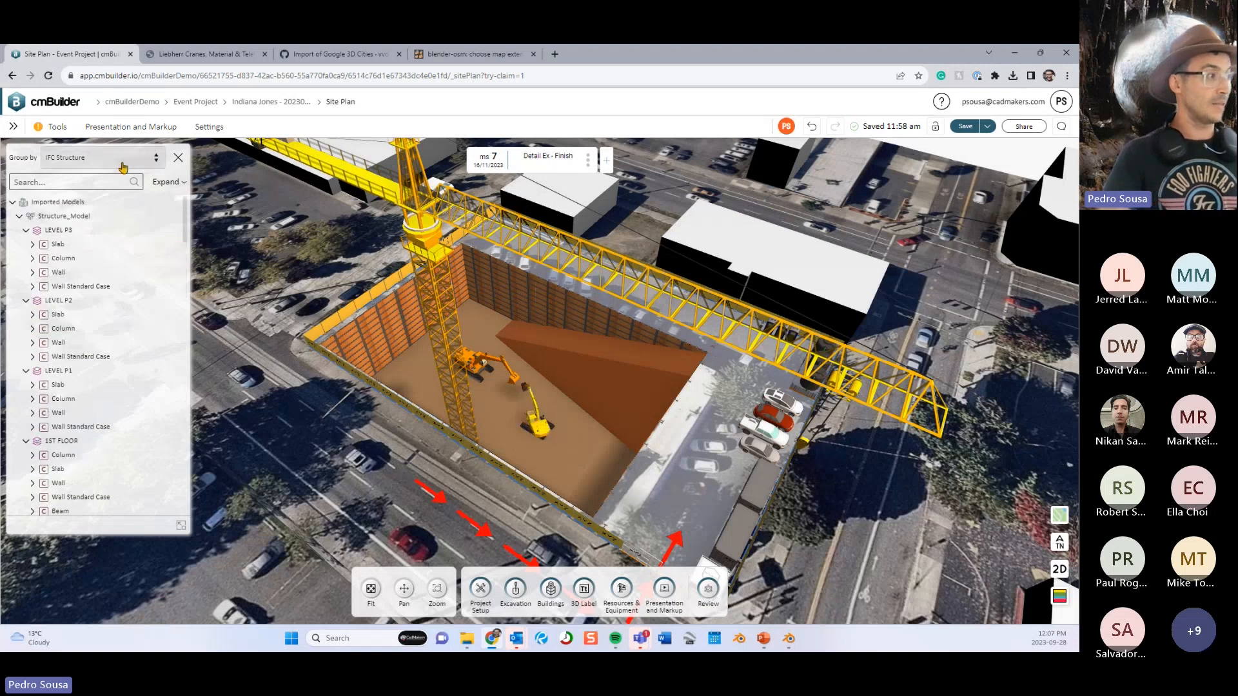
pyautogui.scroll(3, 20, 214)
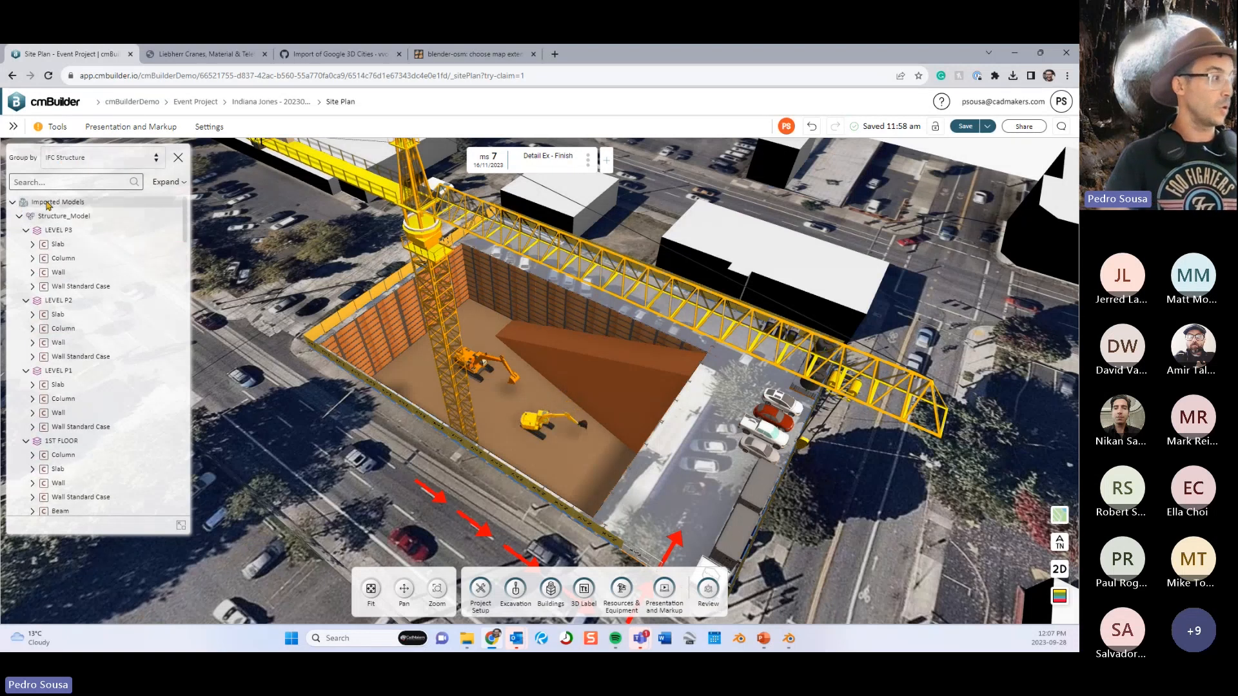
pyautogui.click(23, 204)
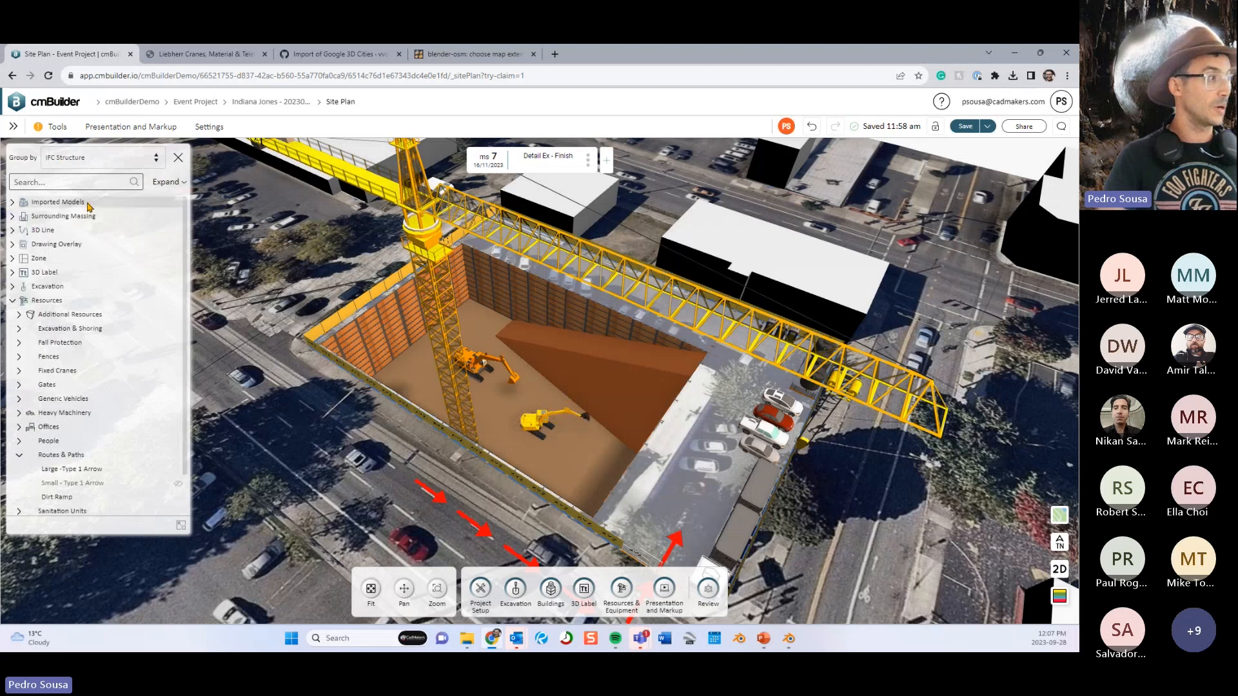
pyautogui.click(14, 302)
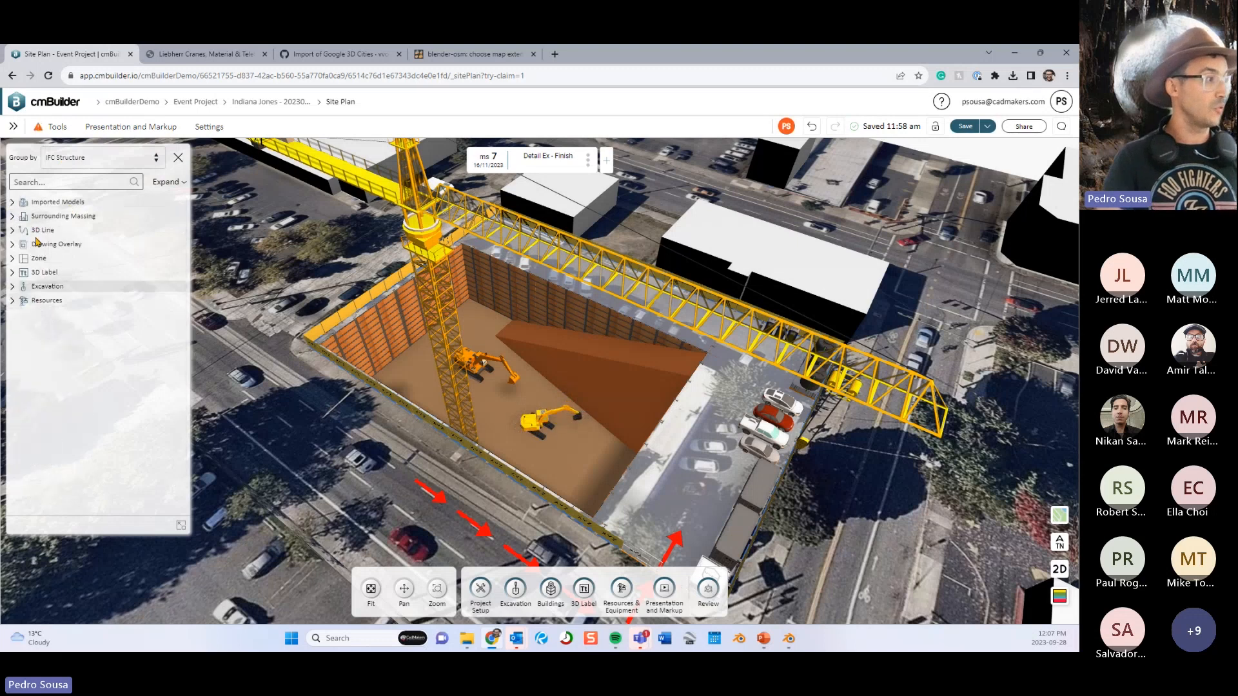
# Group the model tree by Start & IFC Structure and collapse all its groups.
pyautogui.click(94, 166)
pyautogui.click(80, 227)
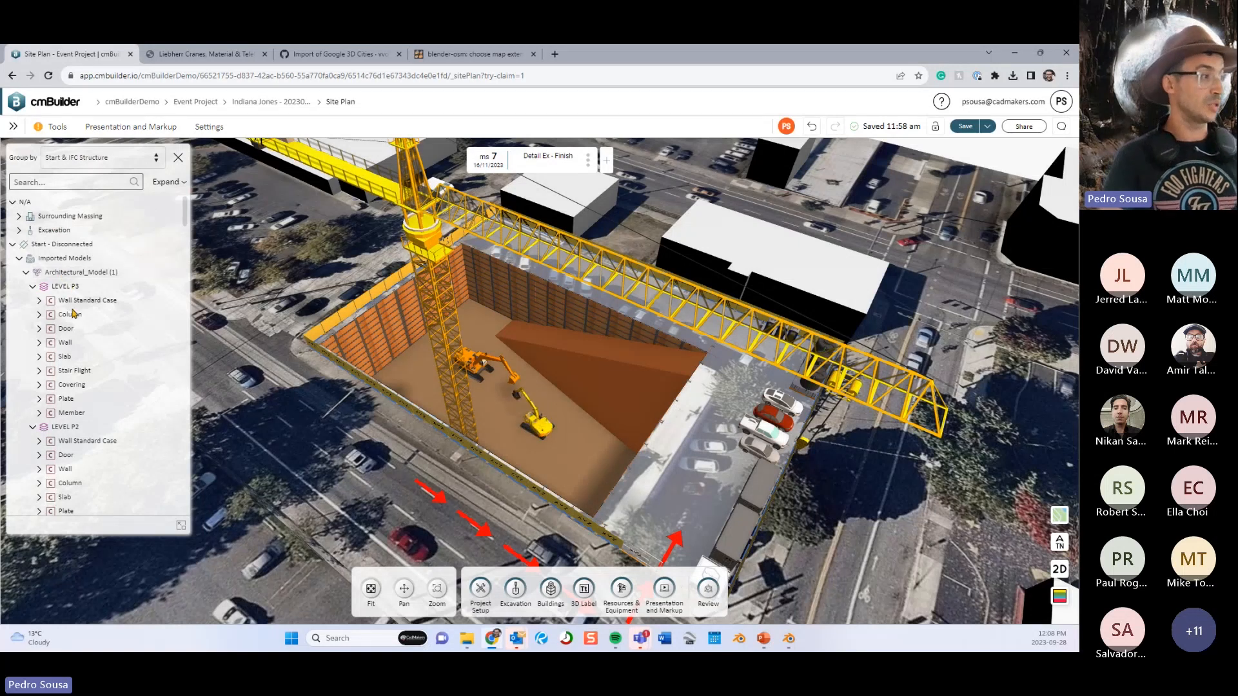
pyautogui.click(167, 184)
pyautogui.click(178, 206)
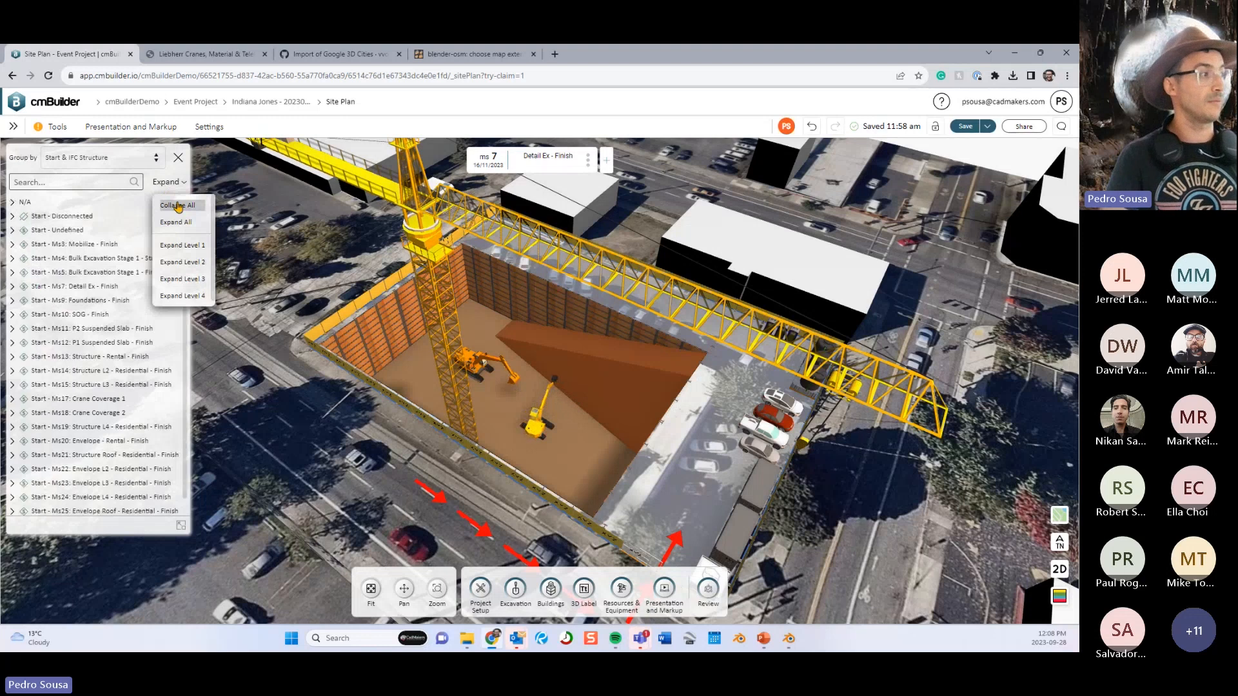
# Try expanding the whole tree, only level 1 and level 2, and collapse all groups again.
pyautogui.click(185, 223)
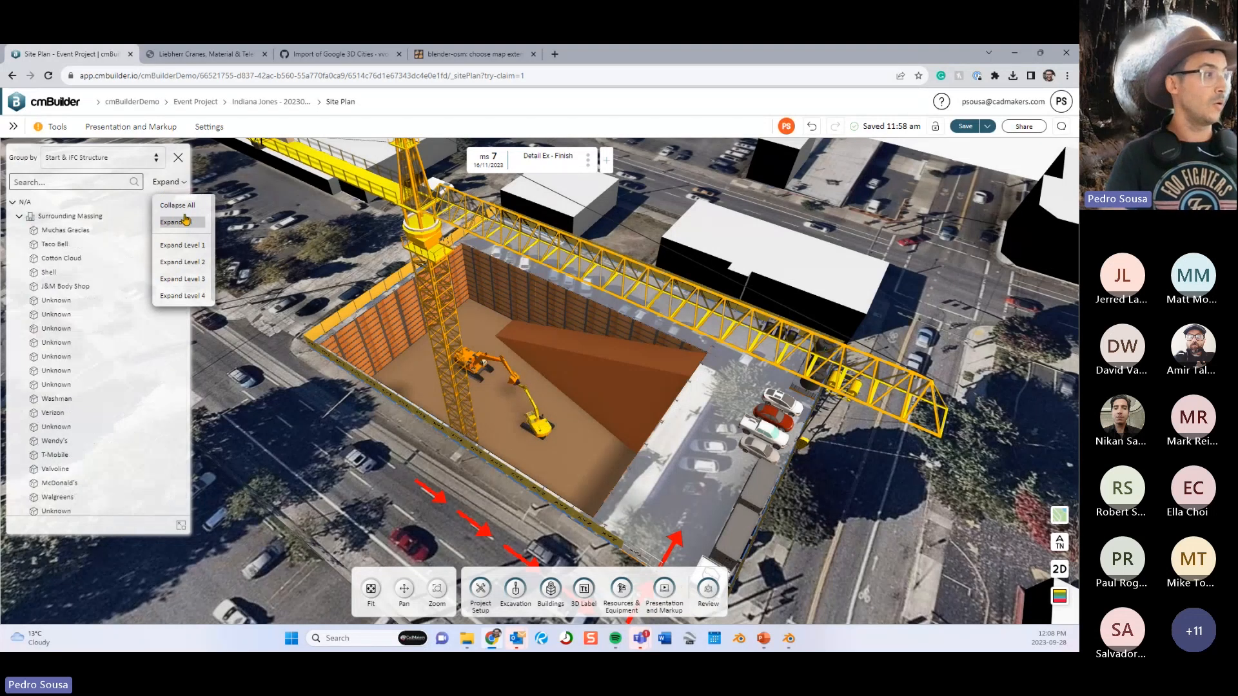
pyautogui.click(184, 246)
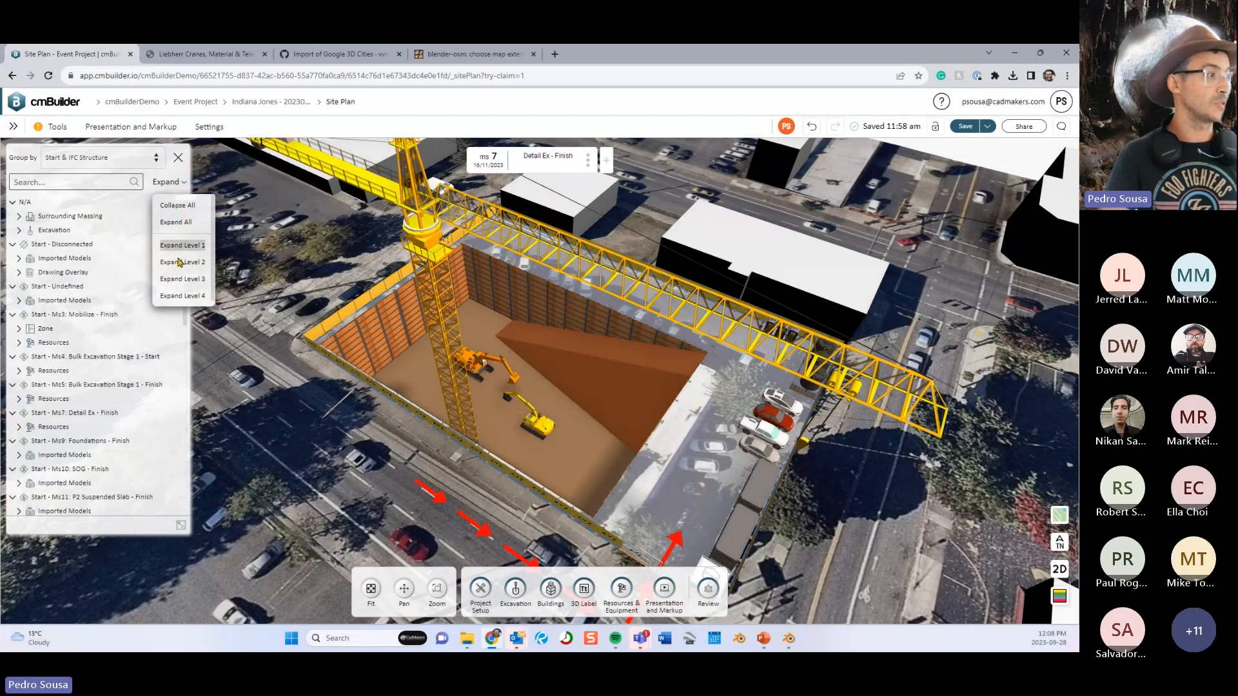
pyautogui.click(183, 262)
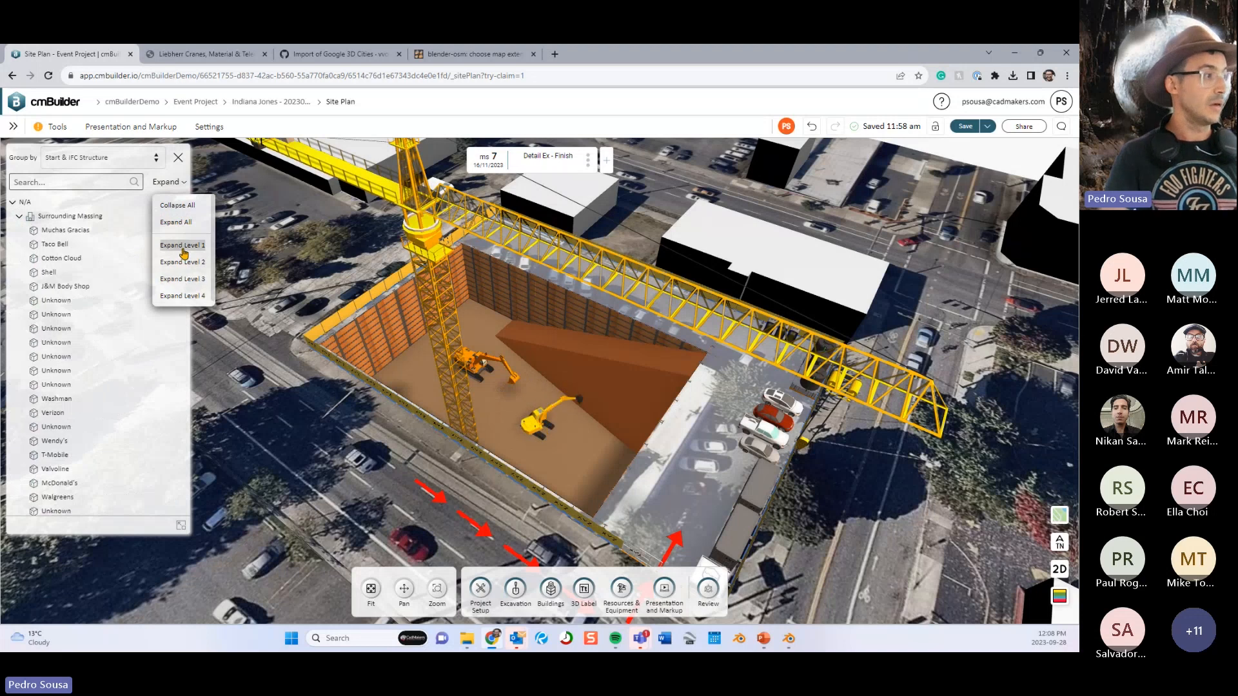
pyautogui.click(176, 207)
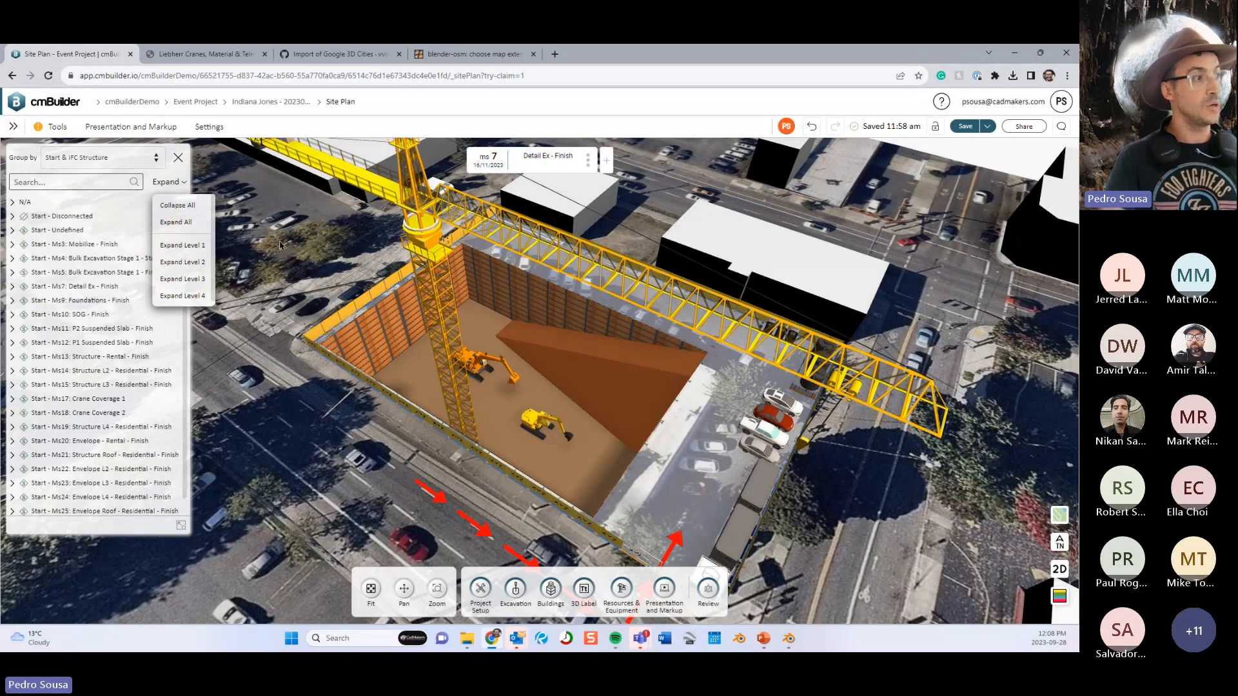
pyautogui.click(307, 255)
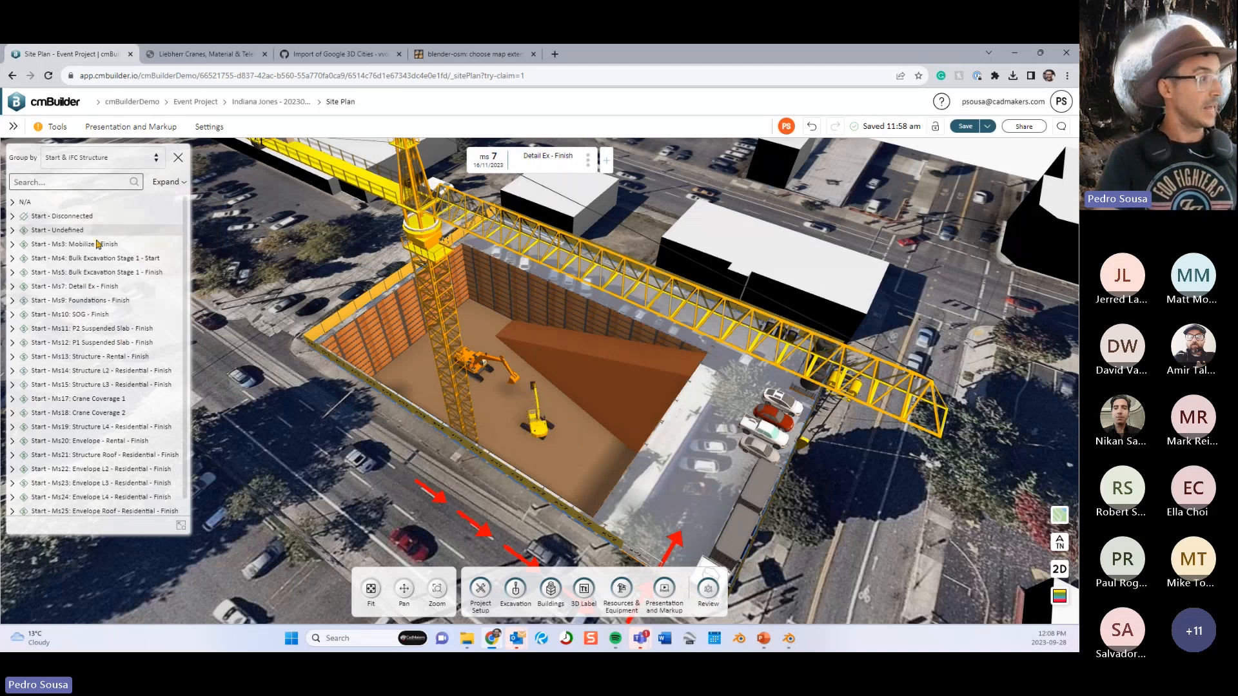
# Look briefly into the Ms4, Ms7, Ms9 and Ms10 start groups, collapsing each one again.
pyautogui.click(12, 258)
pyautogui.click(12, 259)
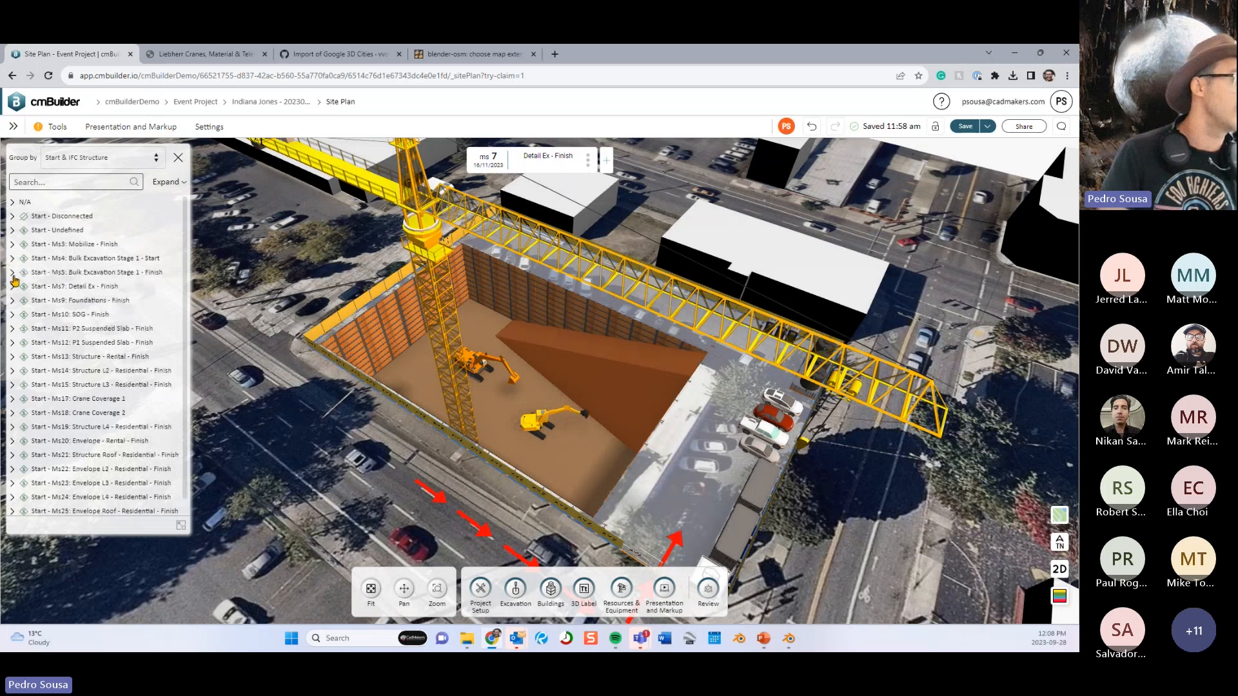
pyautogui.click(12, 287)
pyautogui.click(12, 287)
pyautogui.click(12, 301)
pyautogui.click(13, 301)
pyautogui.click(12, 315)
pyautogui.click(13, 314)
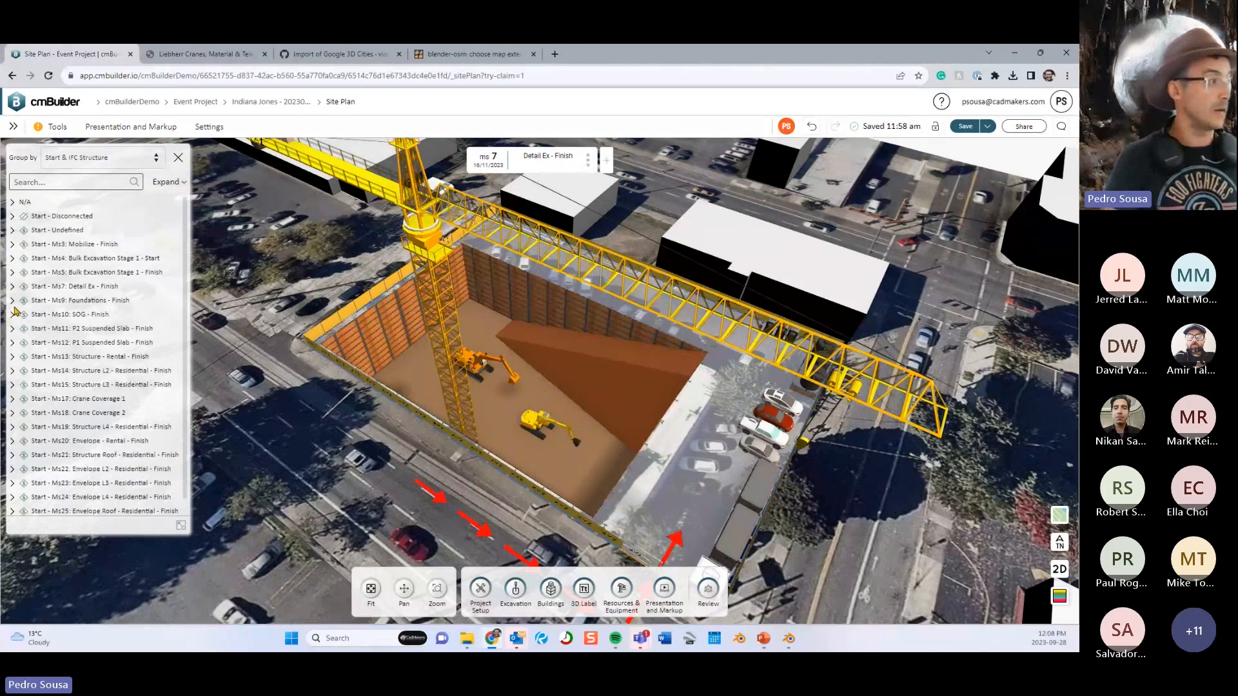
# Expand the Ms4: Bulk Excavation Stage 1 - Start group down to its Excavation & Shoring, Heavy Machinery and Routes & Paths items.
pyautogui.click(11, 259)
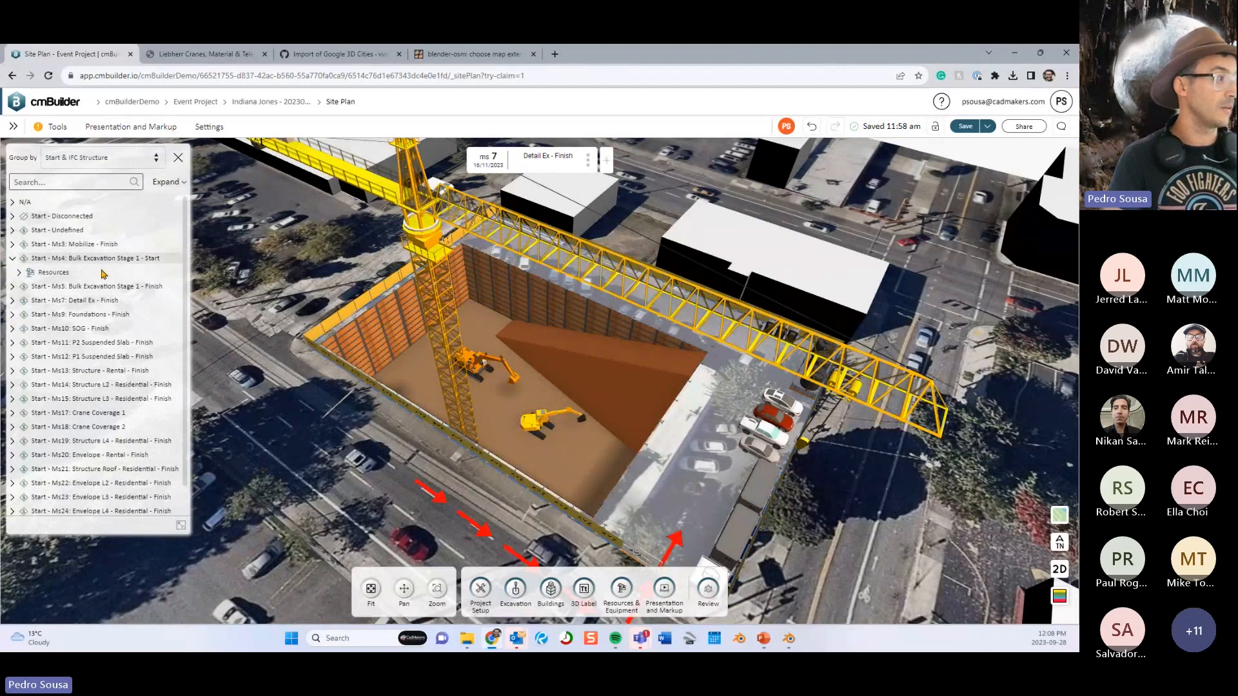
pyautogui.click(20, 272)
pyautogui.click(26, 286)
pyautogui.click(26, 315)
pyautogui.click(26, 358)
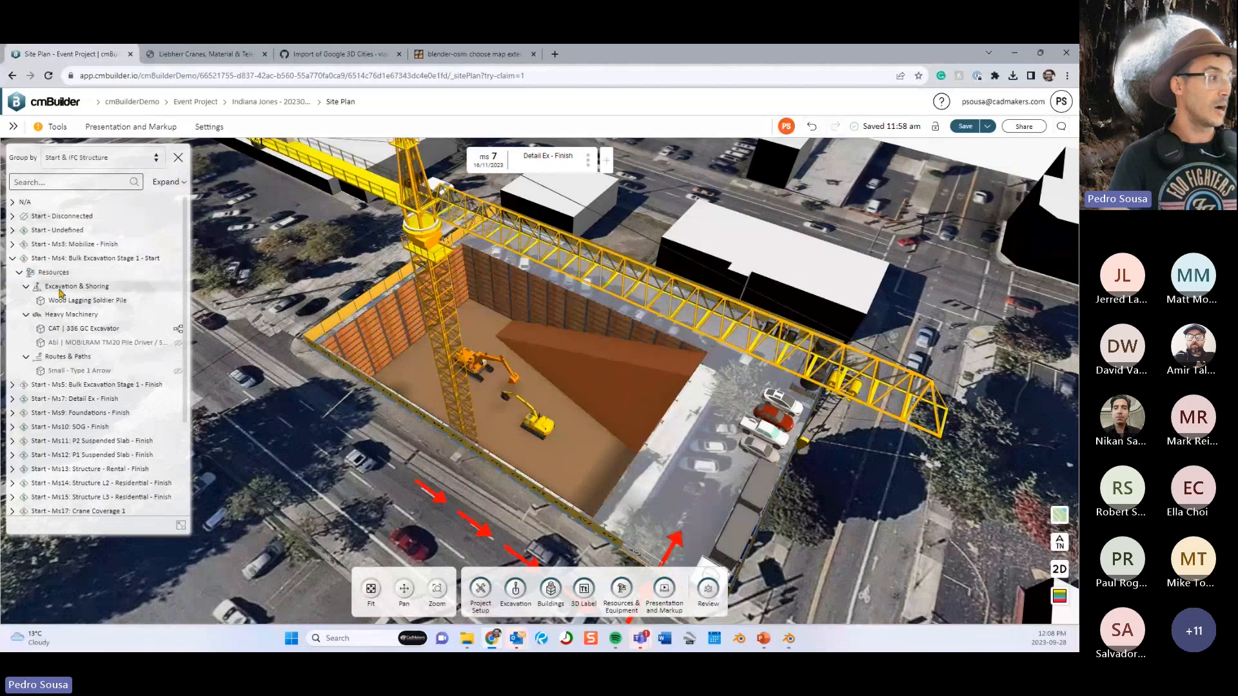
# Select everything in the Ms4 group, view it on site, go back to milestone 4, and clear the selection.
pyautogui.click(72, 258)
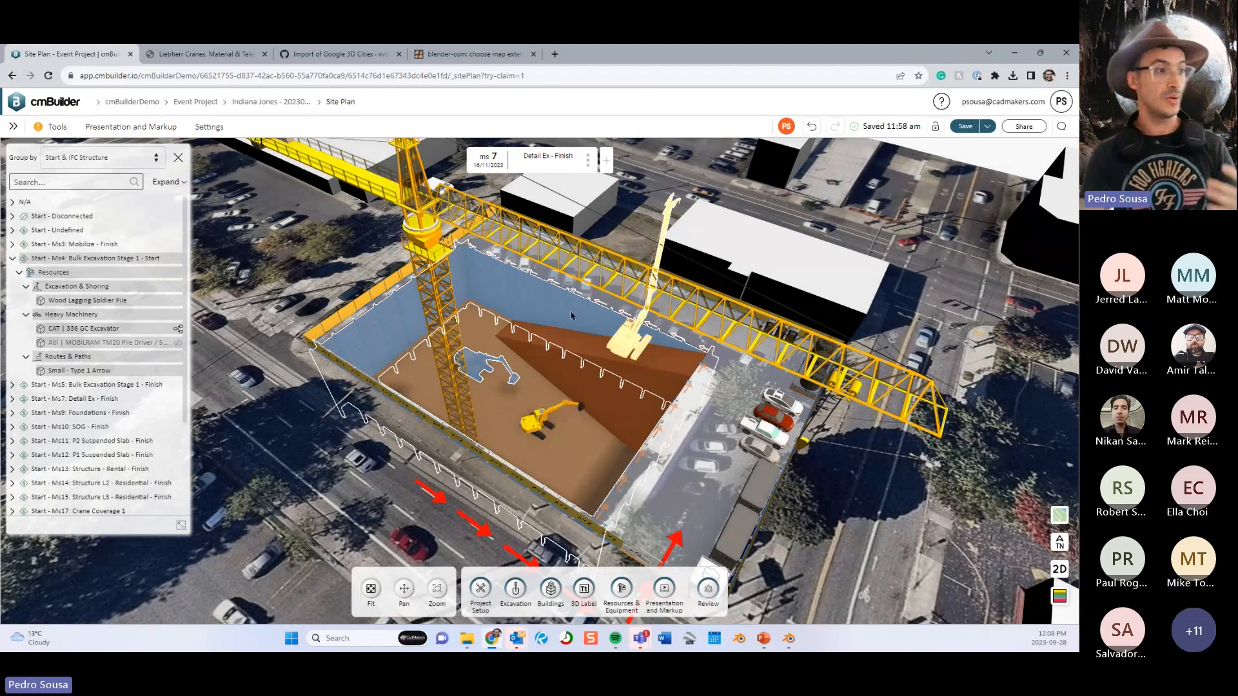
pyautogui.moveTo(634, 434); pyautogui.dragTo(660, 313)
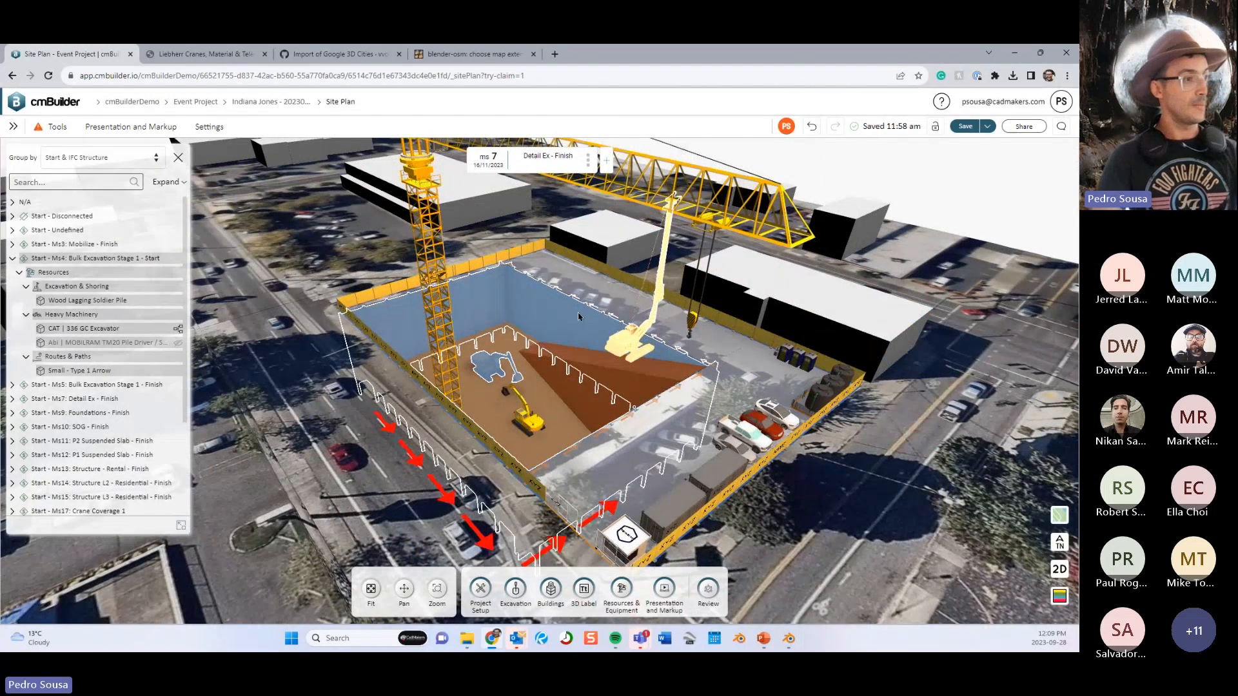
pyautogui.moveTo(622, 327); pyautogui.dragTo(585, 324, button='right')
pyautogui.scroll(2, 585, 324)
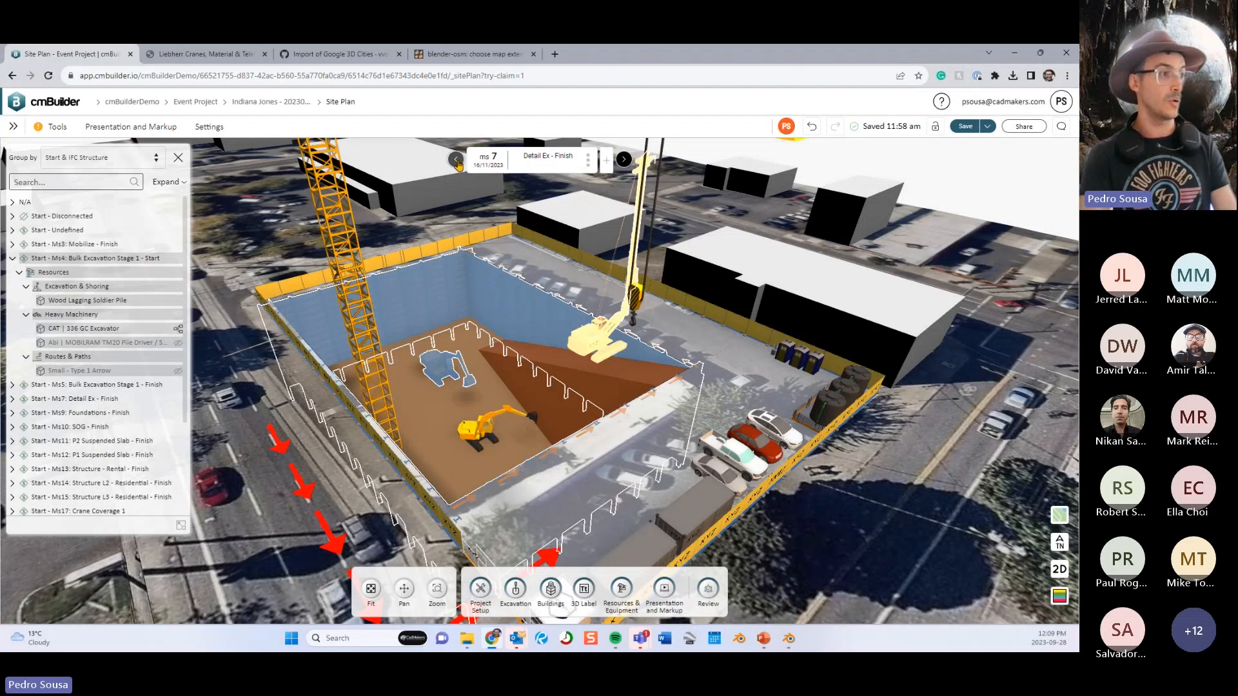
pyautogui.click(457, 161)
pyautogui.click(458, 162)
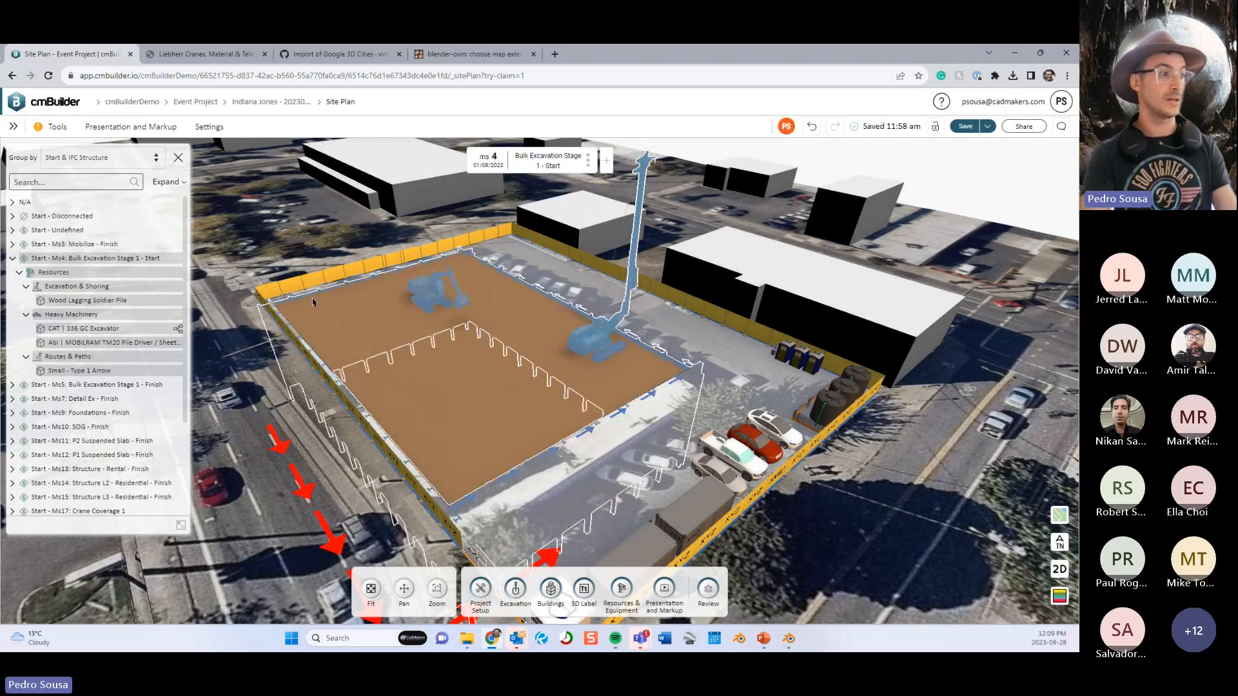
pyautogui.click(530, 378)
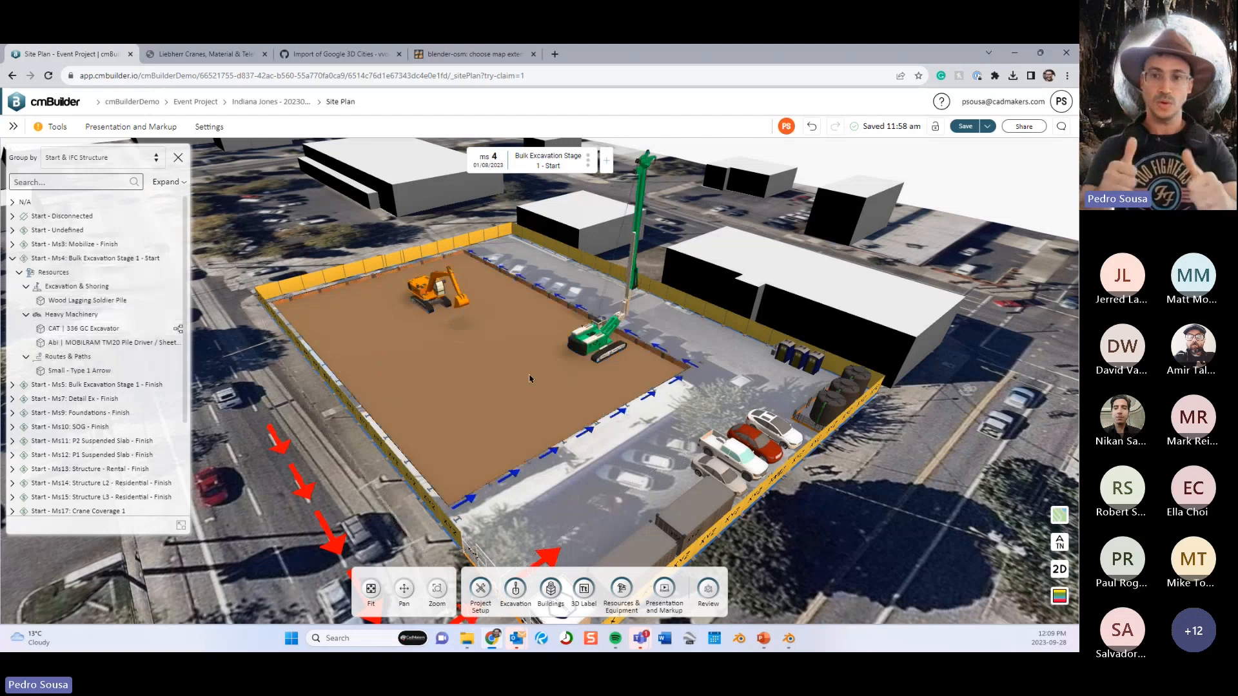
# Collapse the Ms4 group, advance the timeline to milestone 8, and step back to milestone 5.
pyautogui.click(12, 258)
pyautogui.scroll(-3, 448, 349)
pyautogui.press('Right')
pyautogui.press('Right')
pyautogui.press('Right')
pyautogui.press('Right')
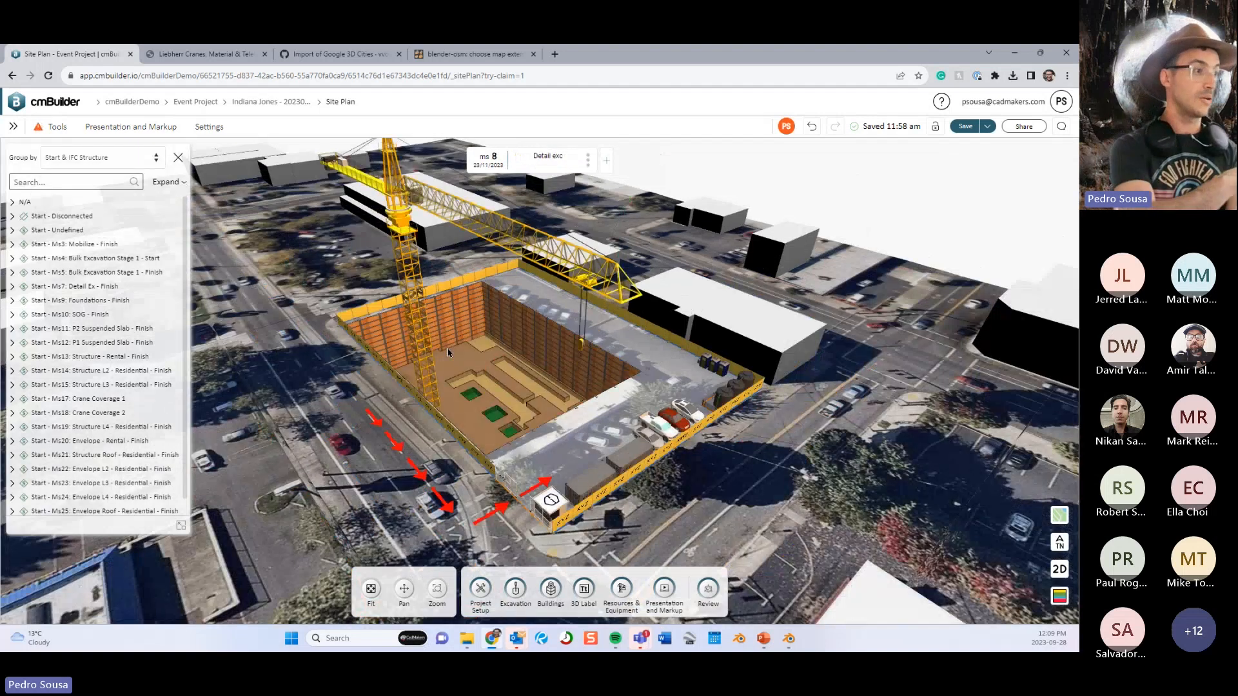
pyautogui.press('Left')
pyautogui.press('Left')
pyautogui.press('Left')
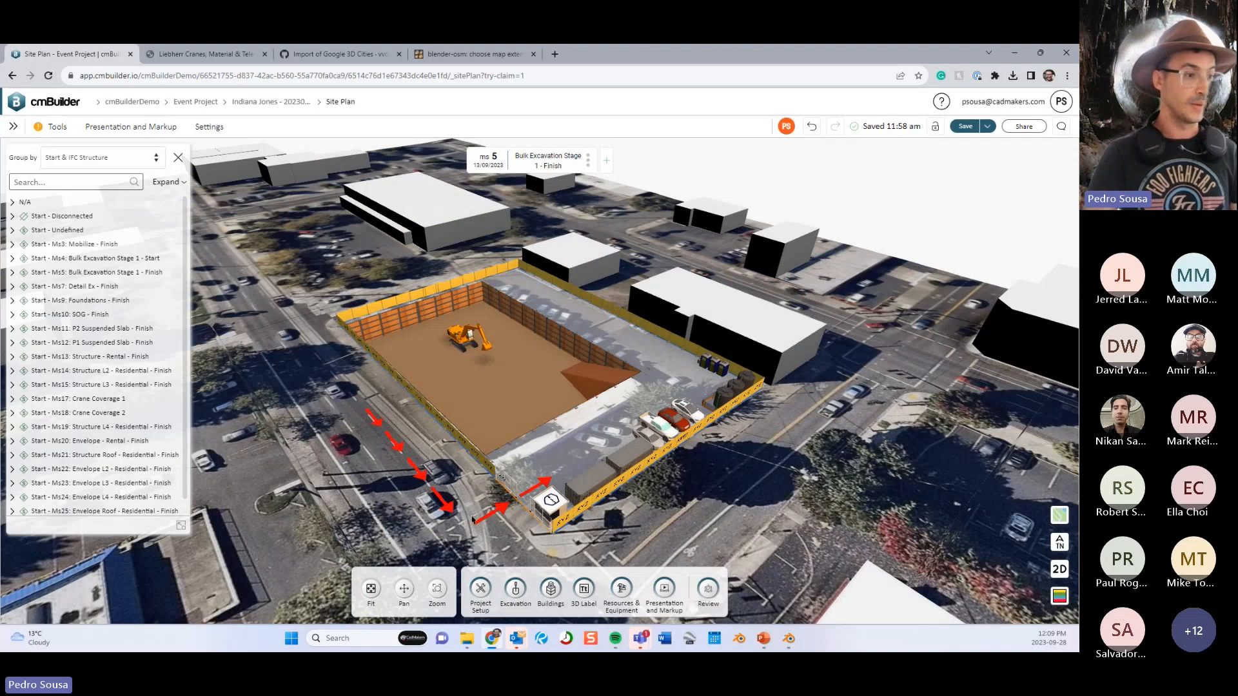
# Check the Dynamic Tree Structure slide in PowerPoint, return to the site plan, and group the tree by IFC Structure.
pyautogui.click(763, 638)
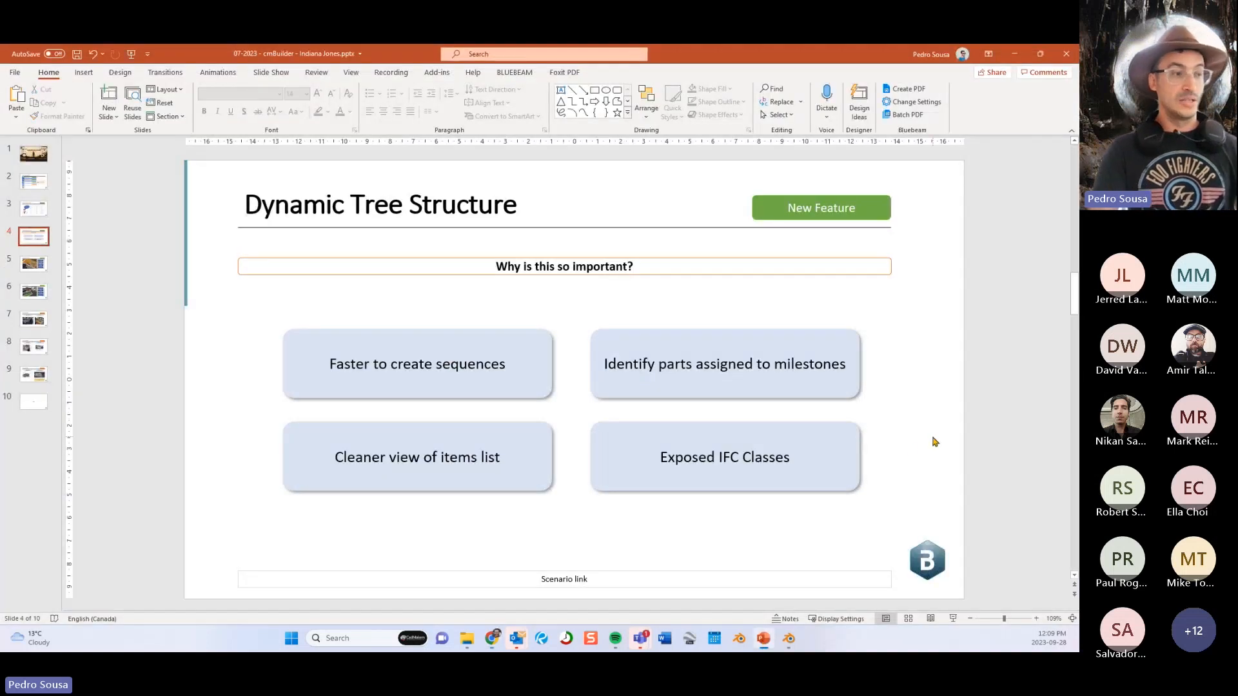
pyautogui.click(1014, 54)
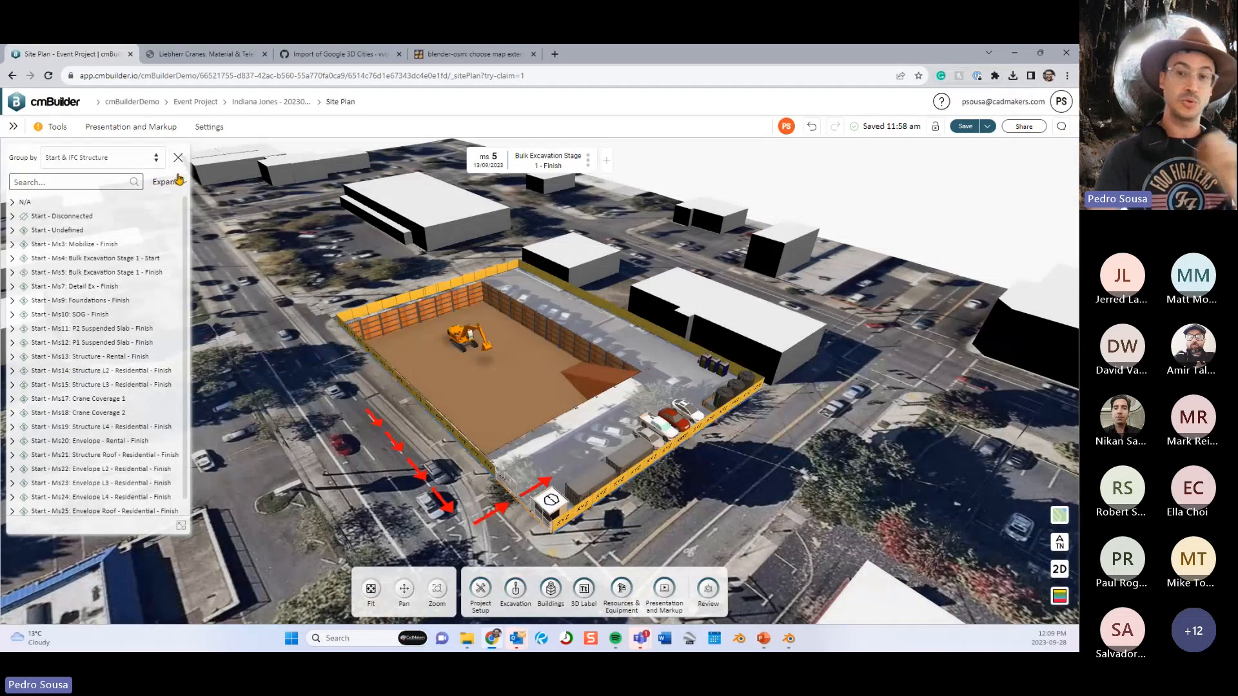
pyautogui.click(155, 162)
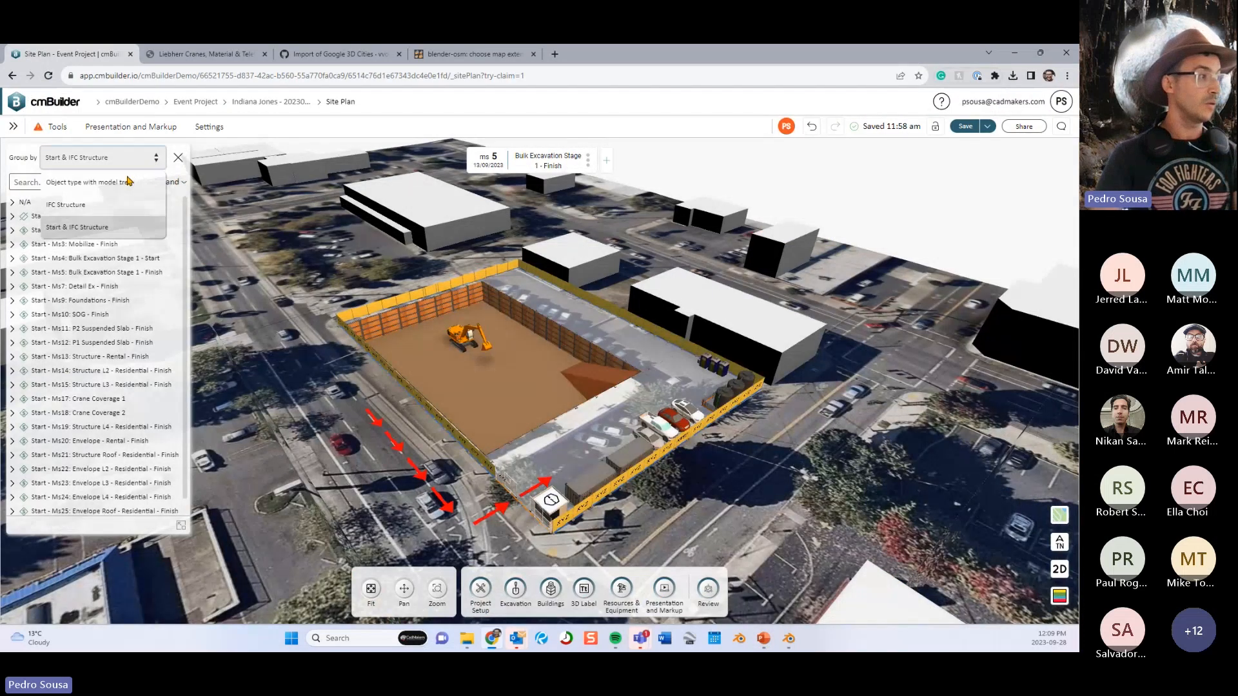
pyautogui.click(89, 207)
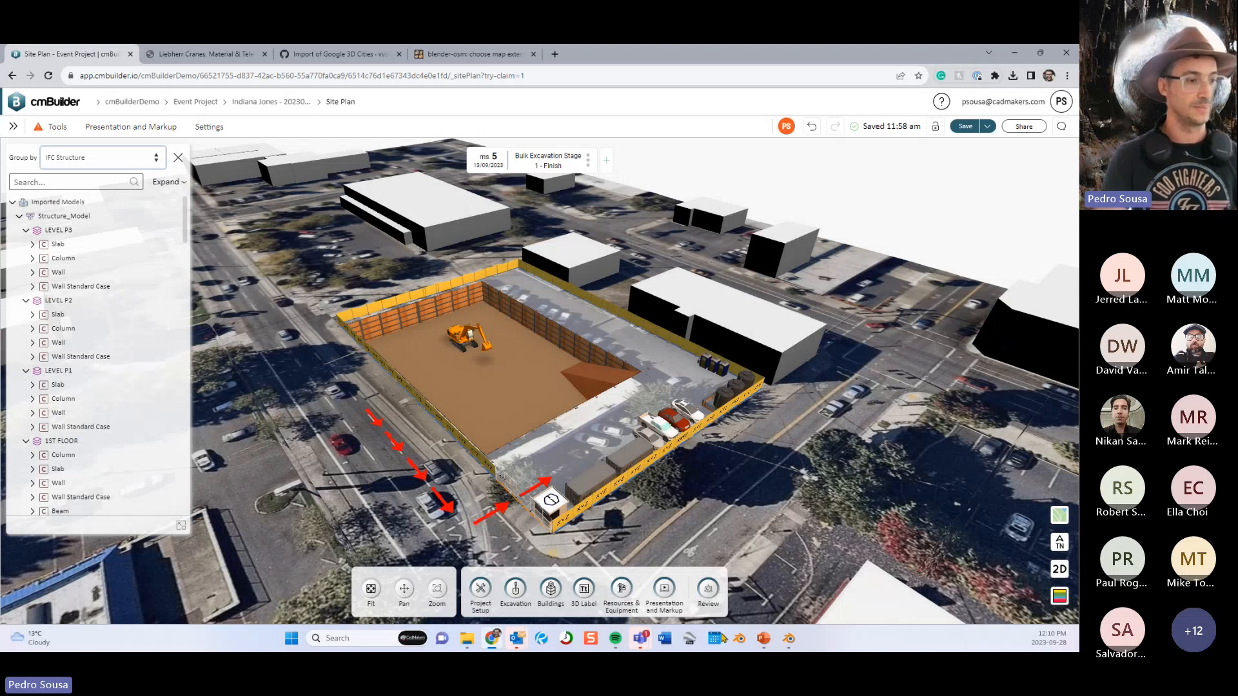
# Switch to the PowerPoint presentation and show the Excavation Colors slide.
pyautogui.click(763, 638)
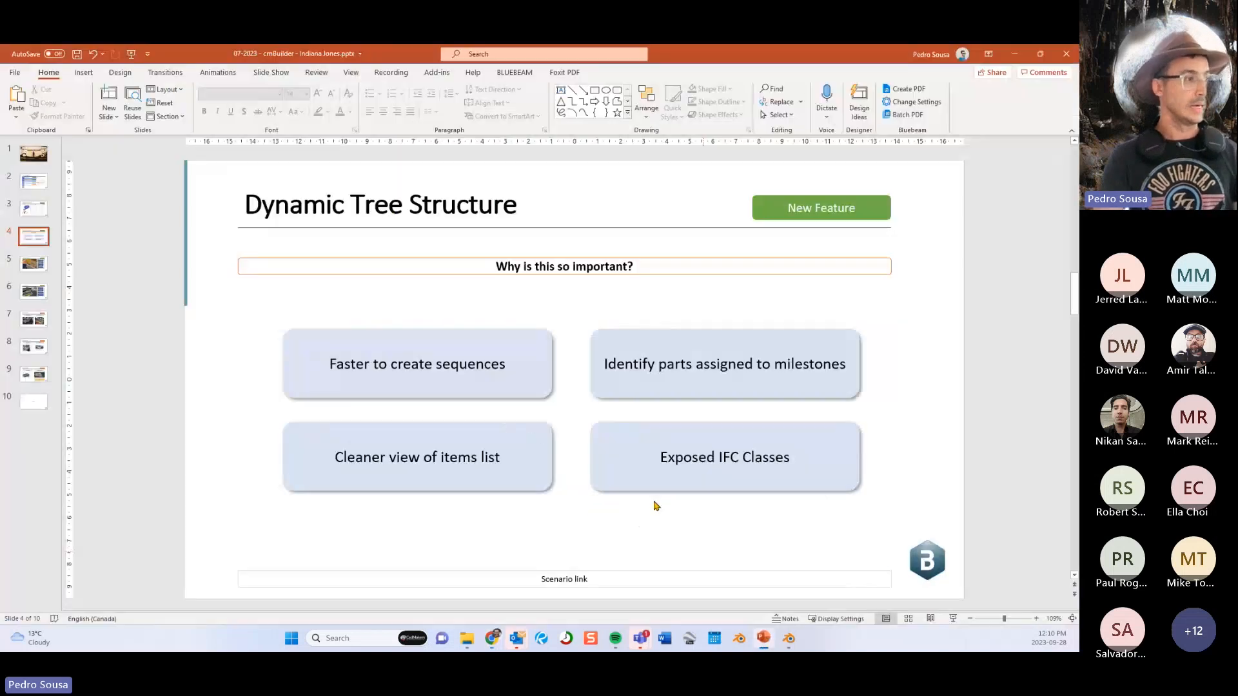
pyautogui.click(27, 272)
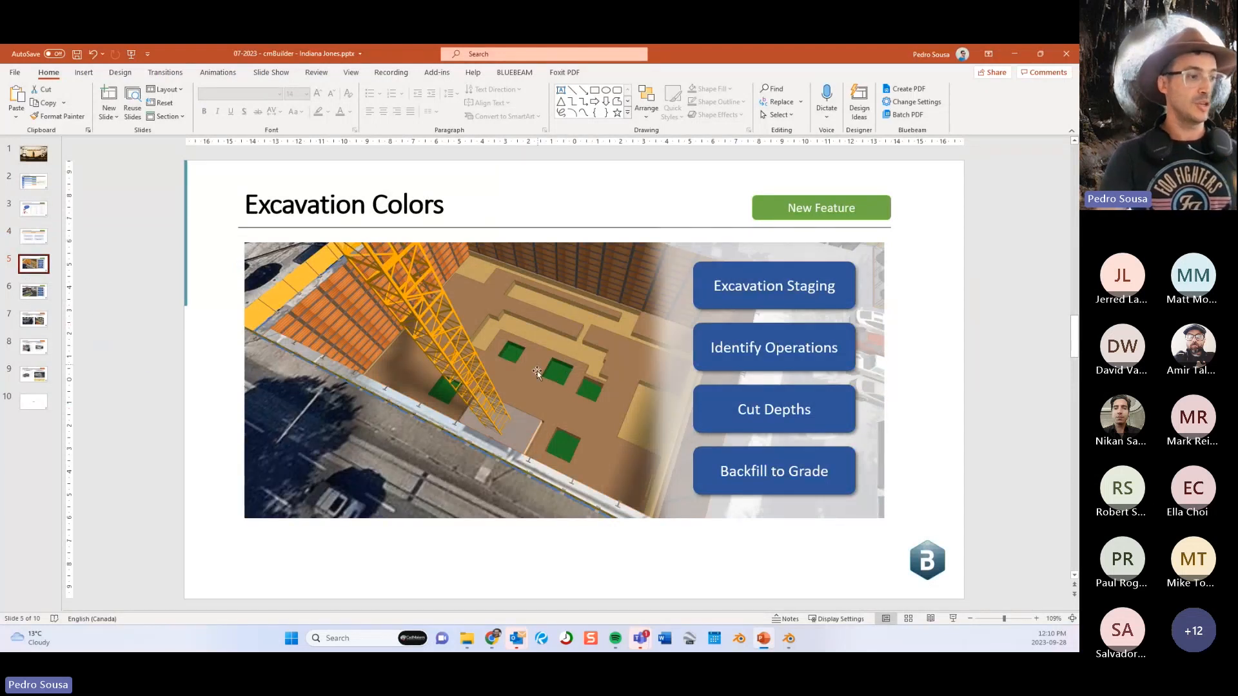
# Return to the site plan in Chrome, advance to milestone 7, Detail Ex - Finish, and hide the model tree for a closer look at the excavation.
pyautogui.click(493, 641)
pyautogui.scroll(3, 525, 416)
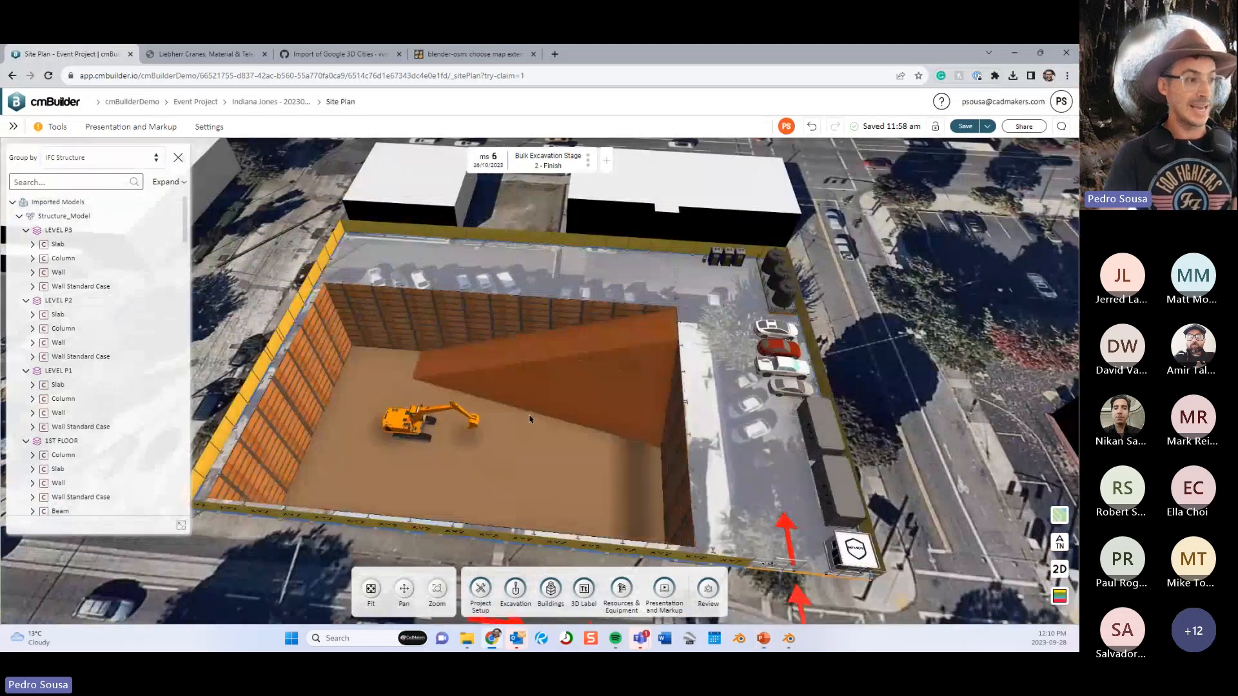
pyautogui.press('Right')
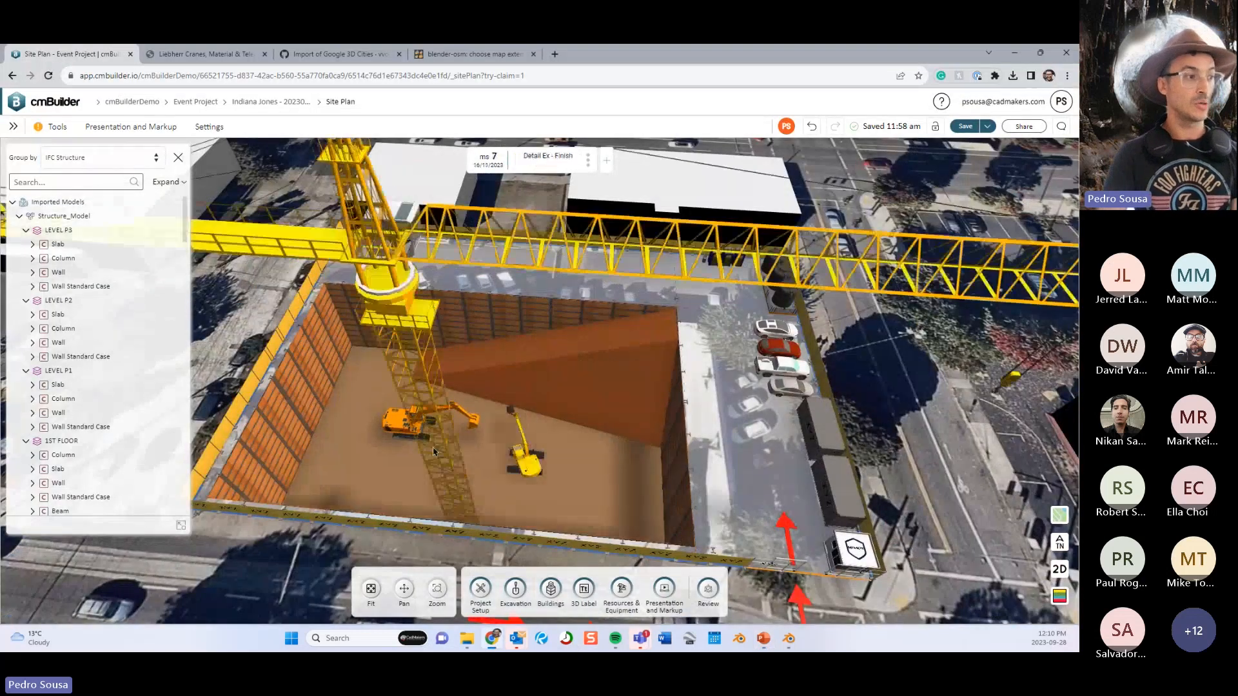
pyautogui.click(181, 526)
pyautogui.scroll(10, 515, 409)
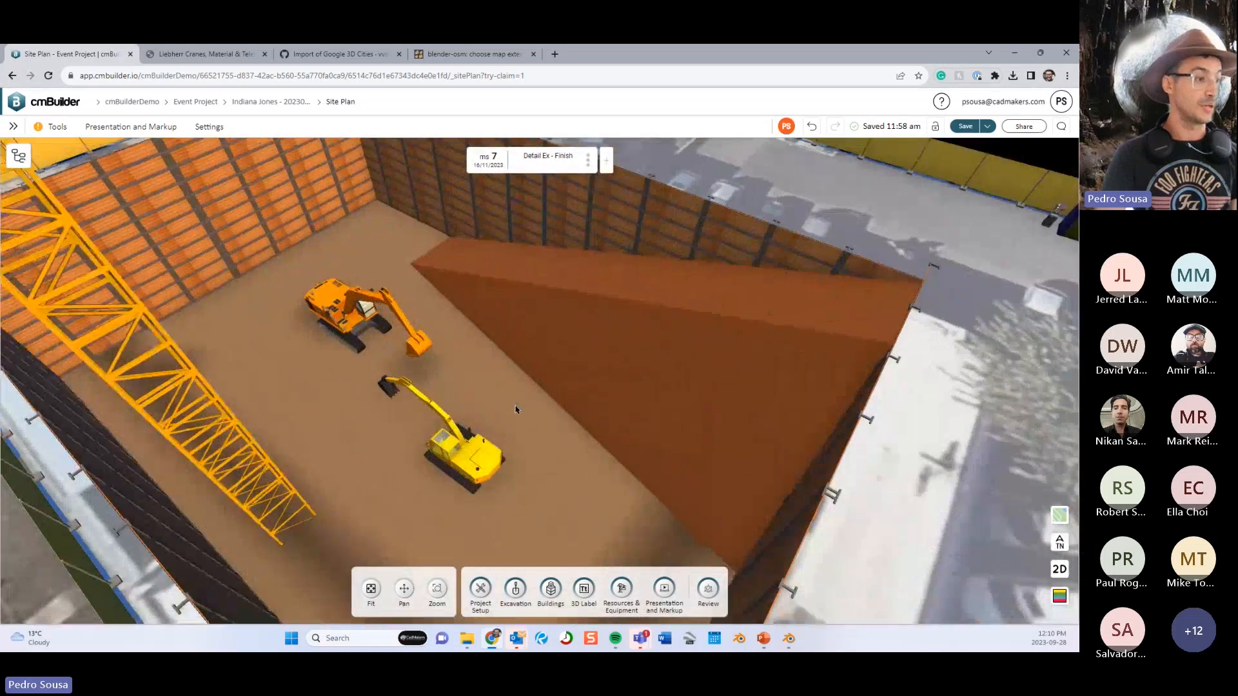
# Advance to milestone 8, Detail exc, and open the Excavation Plan.
pyautogui.press('Right')
pyautogui.moveTo(601, 372); pyautogui.dragTo(516, 384)
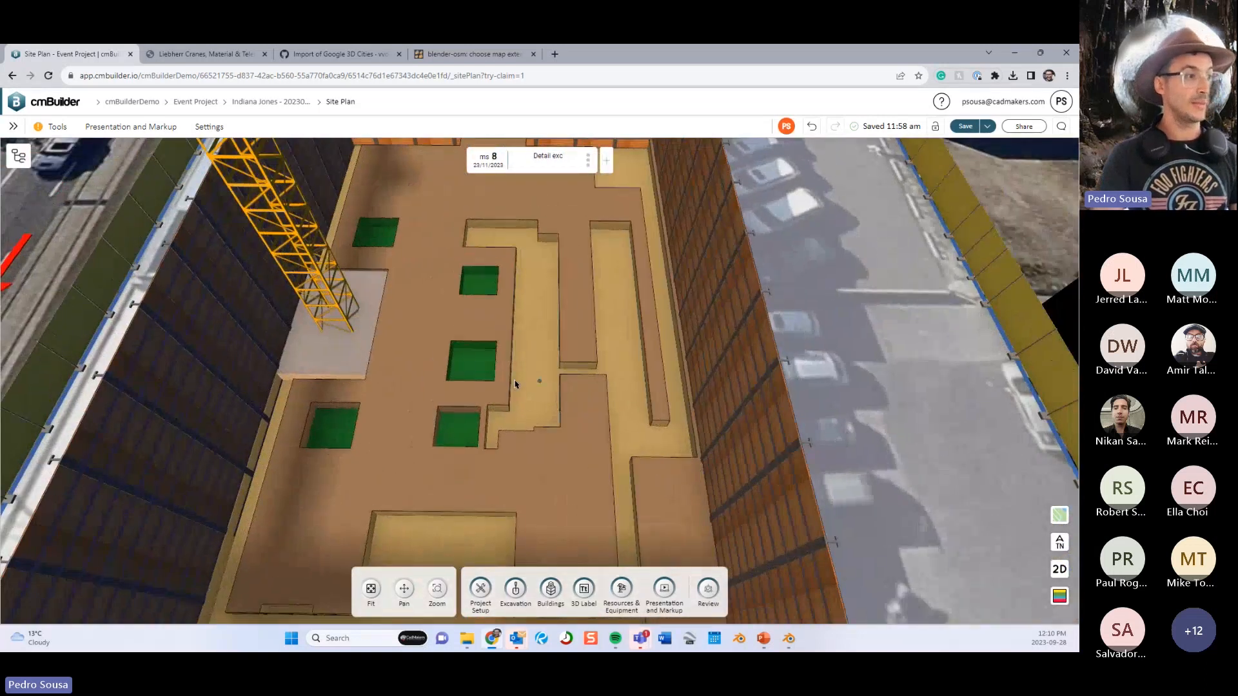
pyautogui.click(516, 590)
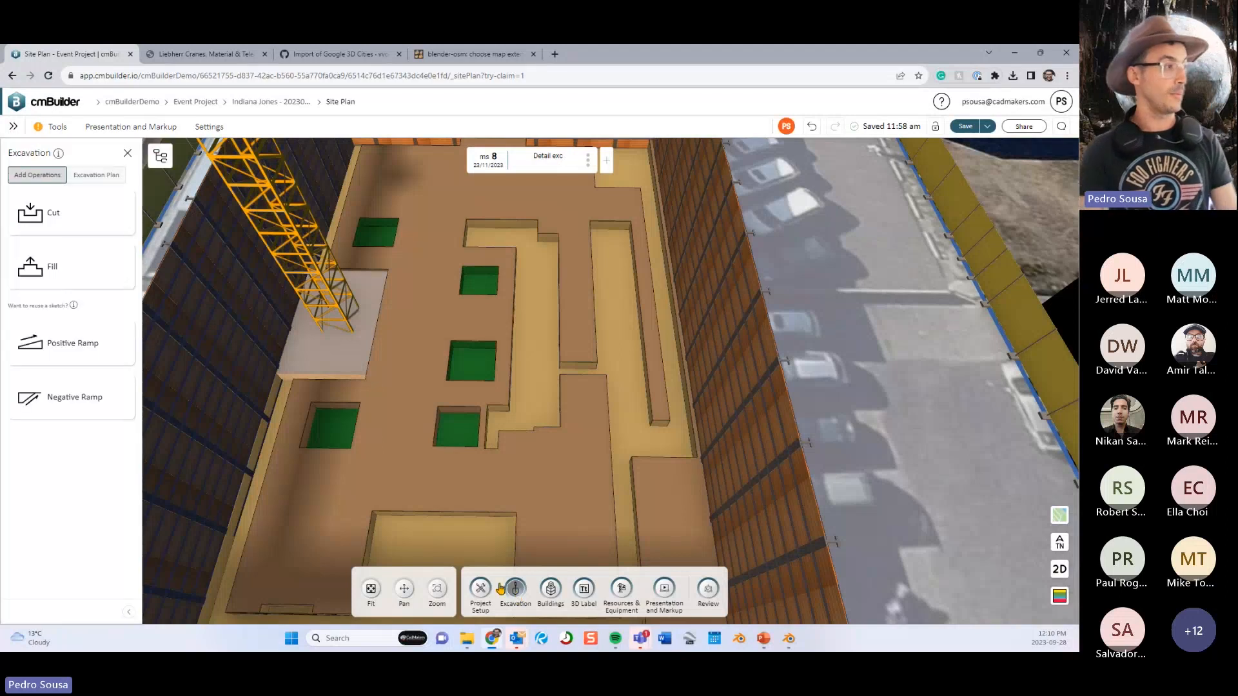
pyautogui.click(107, 176)
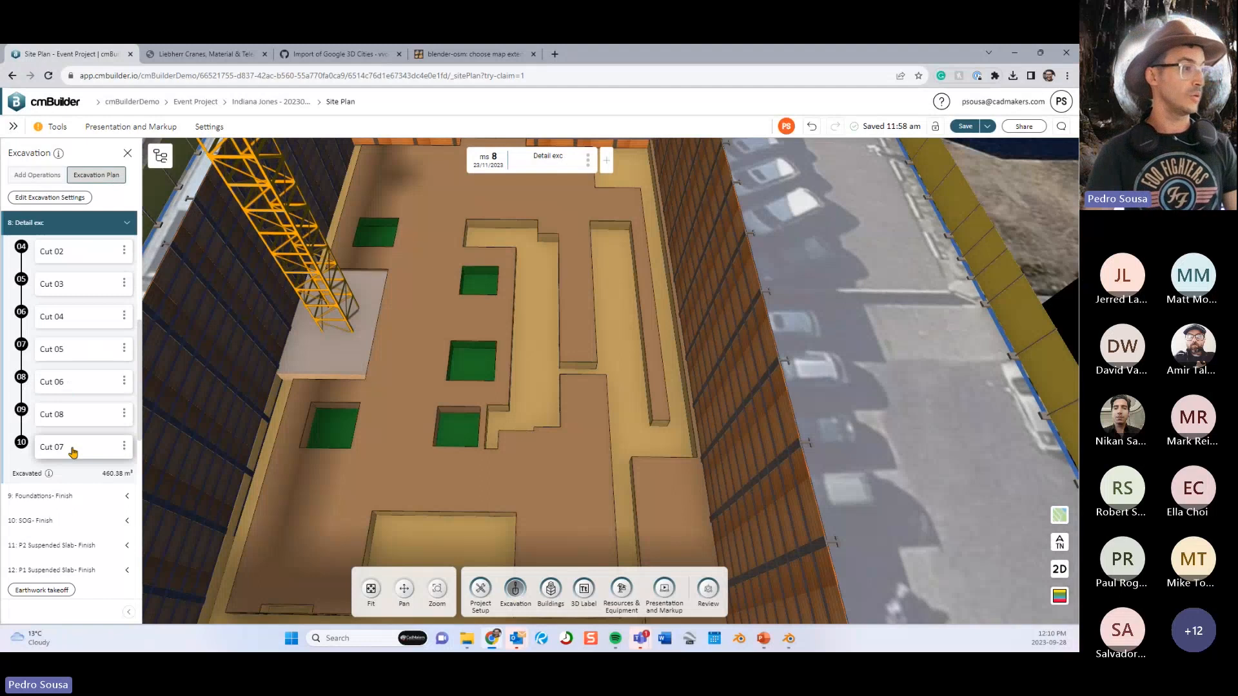
# Open the details of Cut 02, examine its bottom and side colors and the surrounding cuts, and close the details.
pyautogui.click(71, 254)
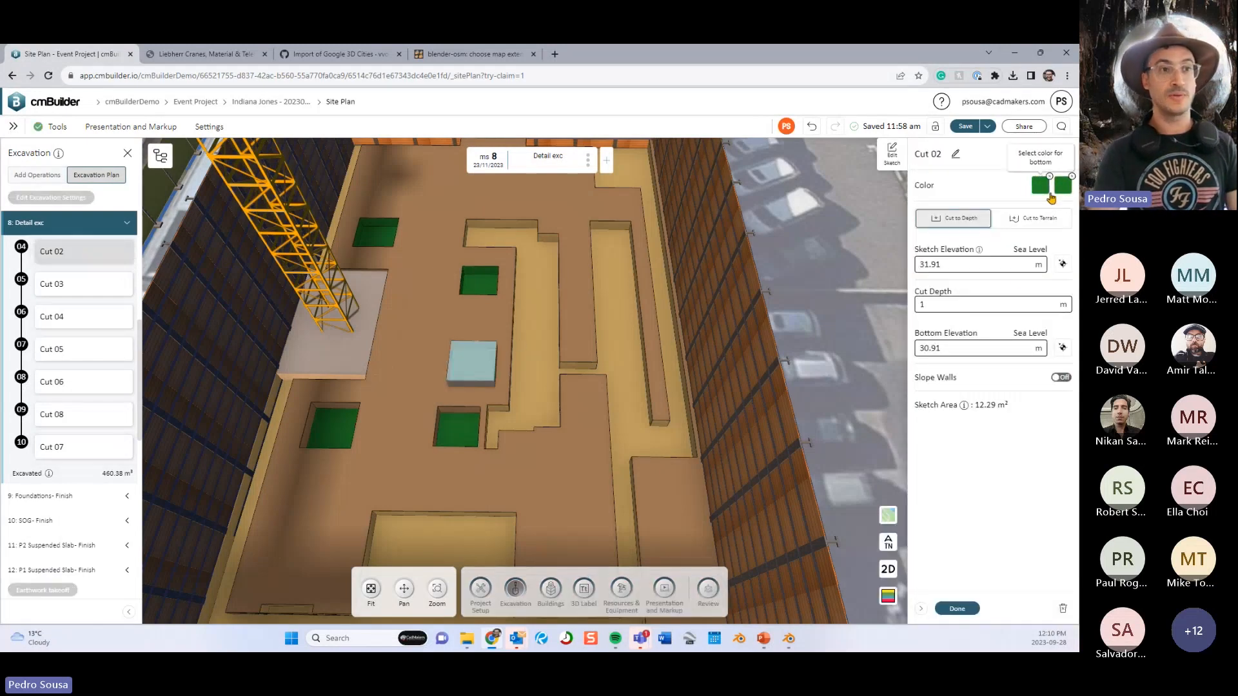
pyautogui.scroll(5, 490, 339)
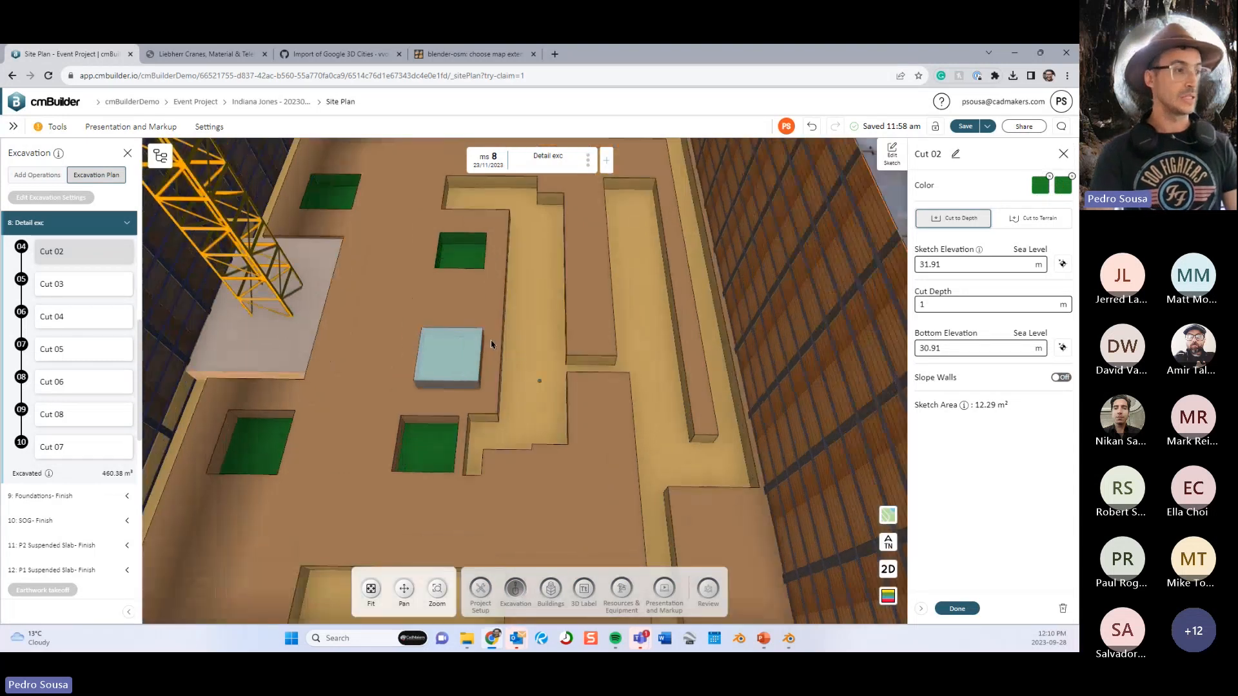
pyautogui.moveTo(305, 414)
pyautogui.mouseDown()
pyautogui.moveTo(511, 387)
pyautogui.moveTo(497, 287)
pyautogui.moveTo(415, 354)
pyautogui.mouseUp()
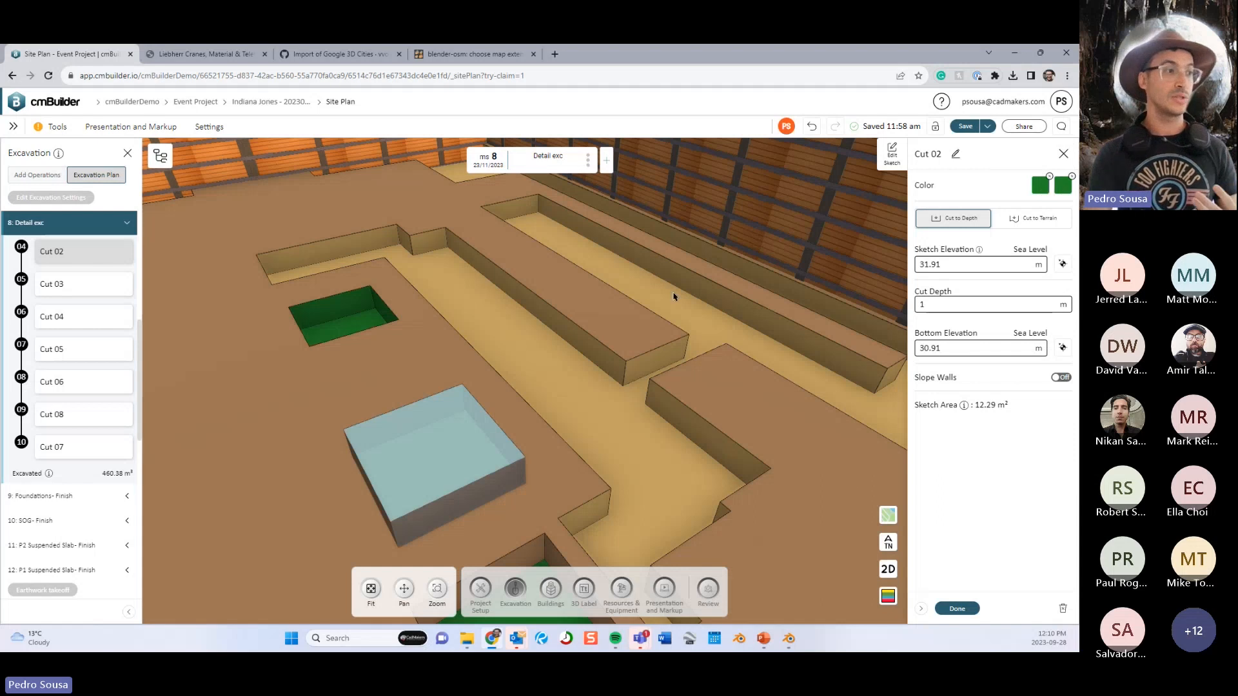
pyautogui.scroll(-5, 631, 303)
pyautogui.click(951, 606)
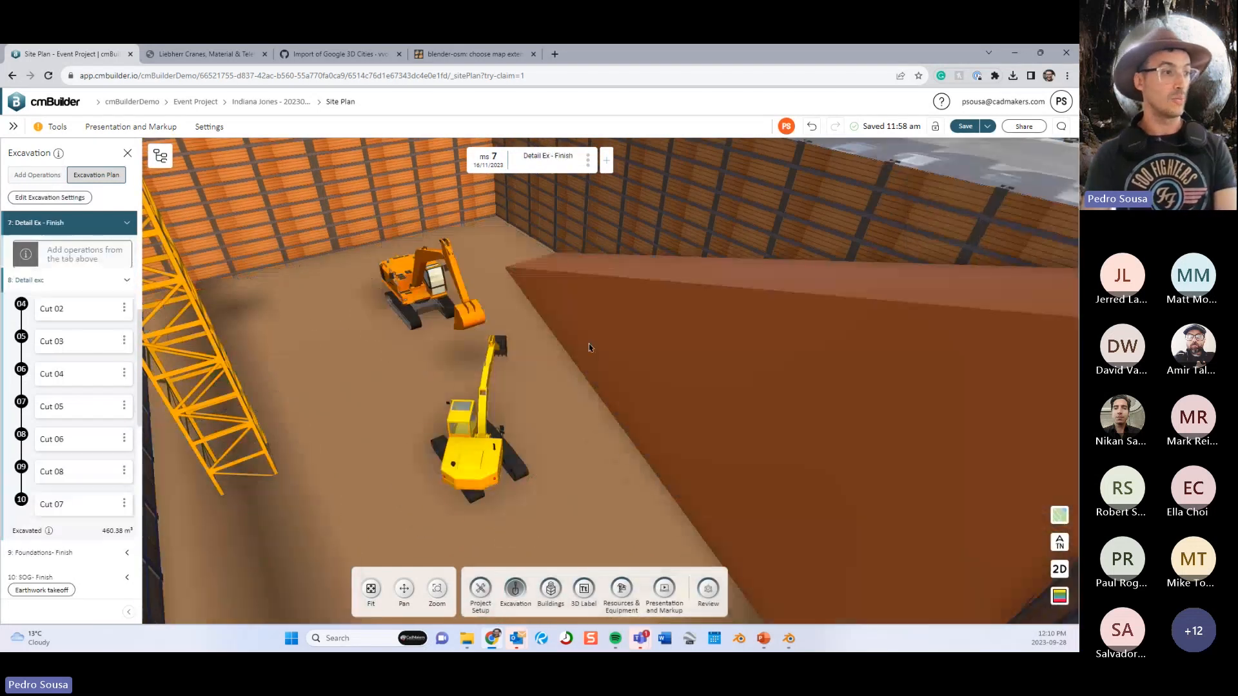
# Go back to milestone 5, Bulk Excavation Stage 1 - Finish, and hide the shoring walls around the pit.
pyautogui.press('Left')
pyautogui.press('Left')
pyautogui.moveTo(550, 306); pyautogui.dragTo(554, 356, button='middle')
pyautogui.press('Left')
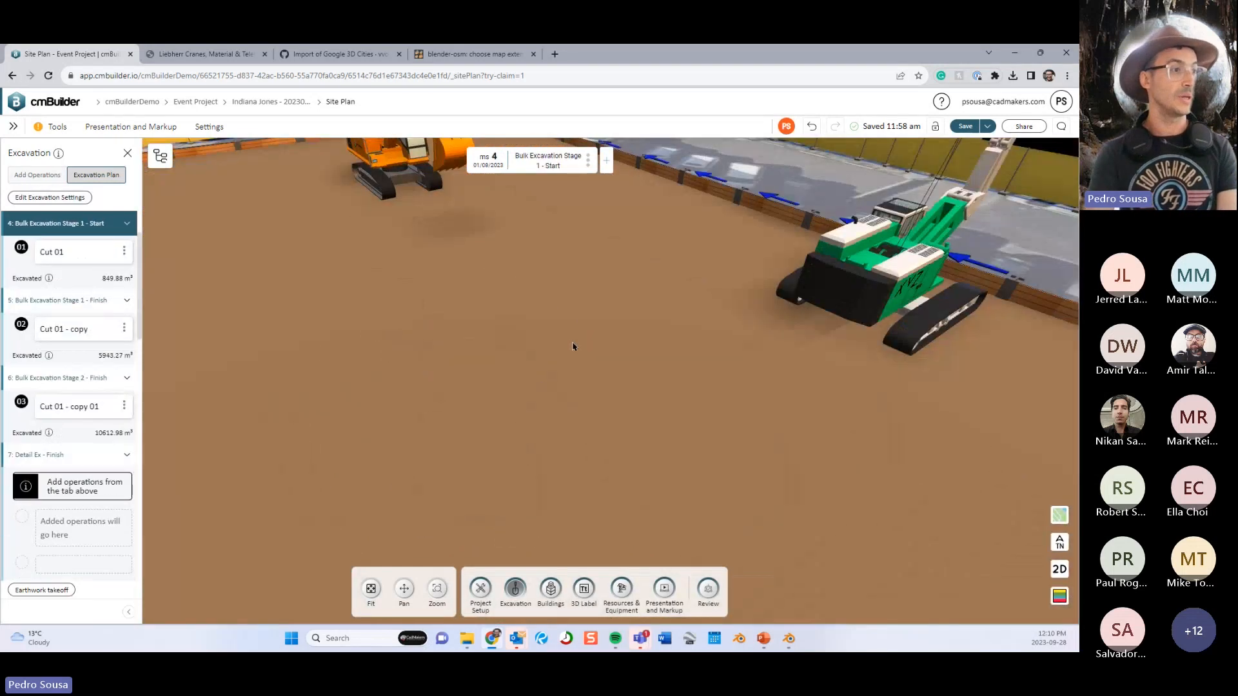
pyautogui.scroll(-5, 573, 347)
pyautogui.press('Right')
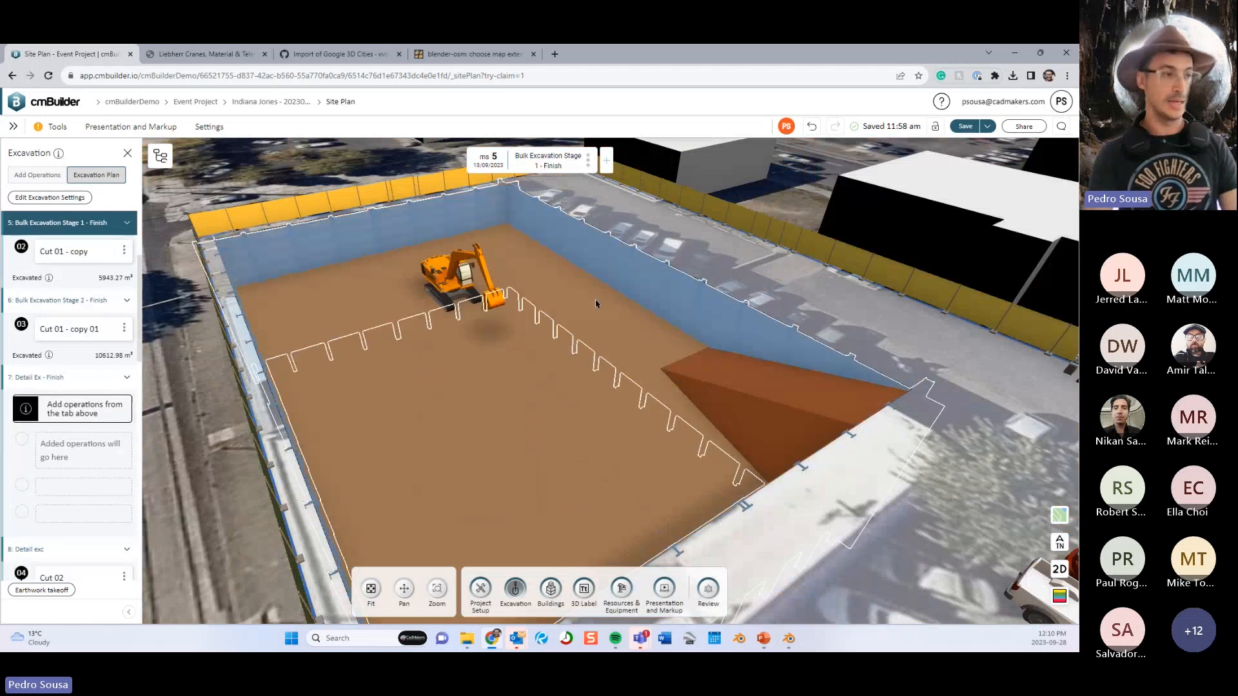
pyautogui.press('h')
pyautogui.moveTo(553, 393)
pyautogui.mouseDown()
pyautogui.moveTo(513, 390)
pyautogui.moveTo(539, 391)
pyautogui.mouseUp()
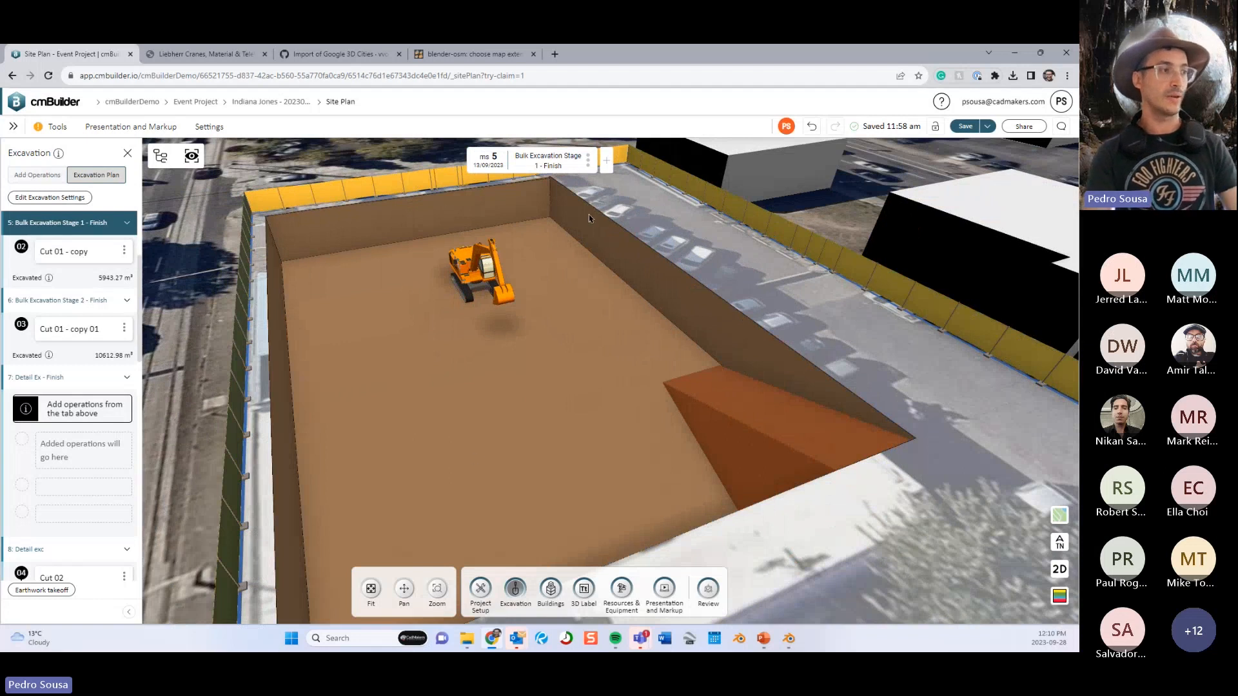
# Change the sides color of Cut 01 - copy to grey.
pyautogui.click(72, 257)
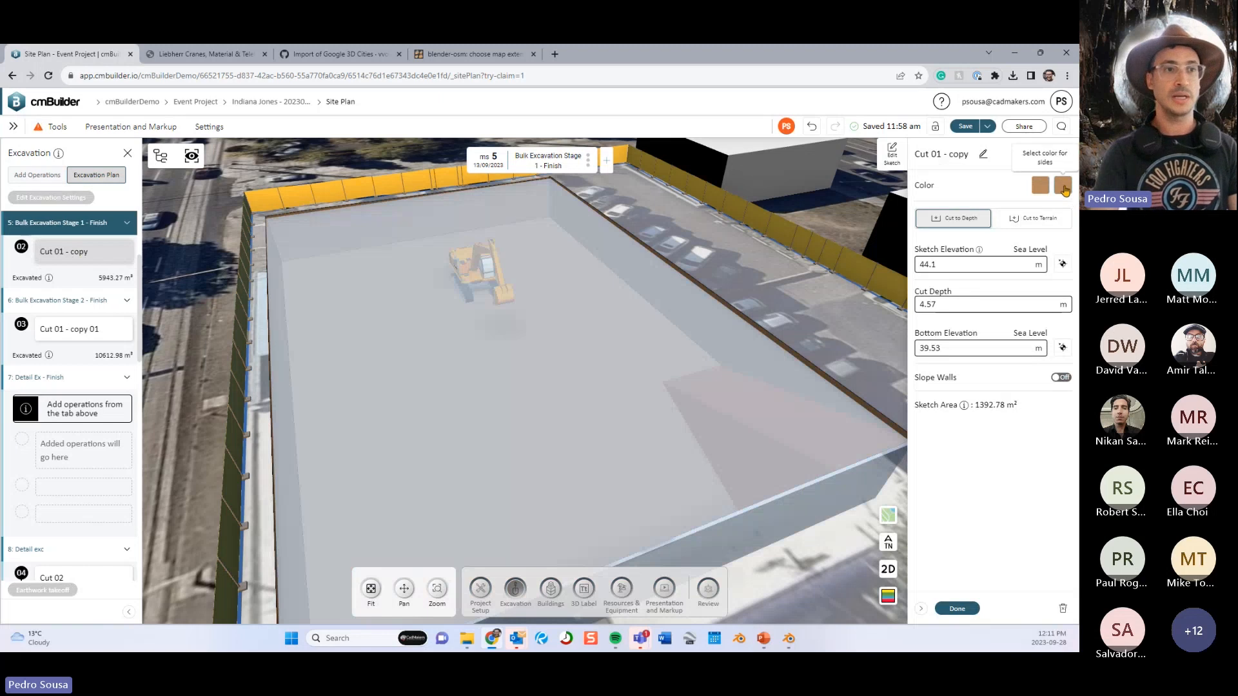
pyautogui.click(1064, 189)
pyautogui.click(964, 286)
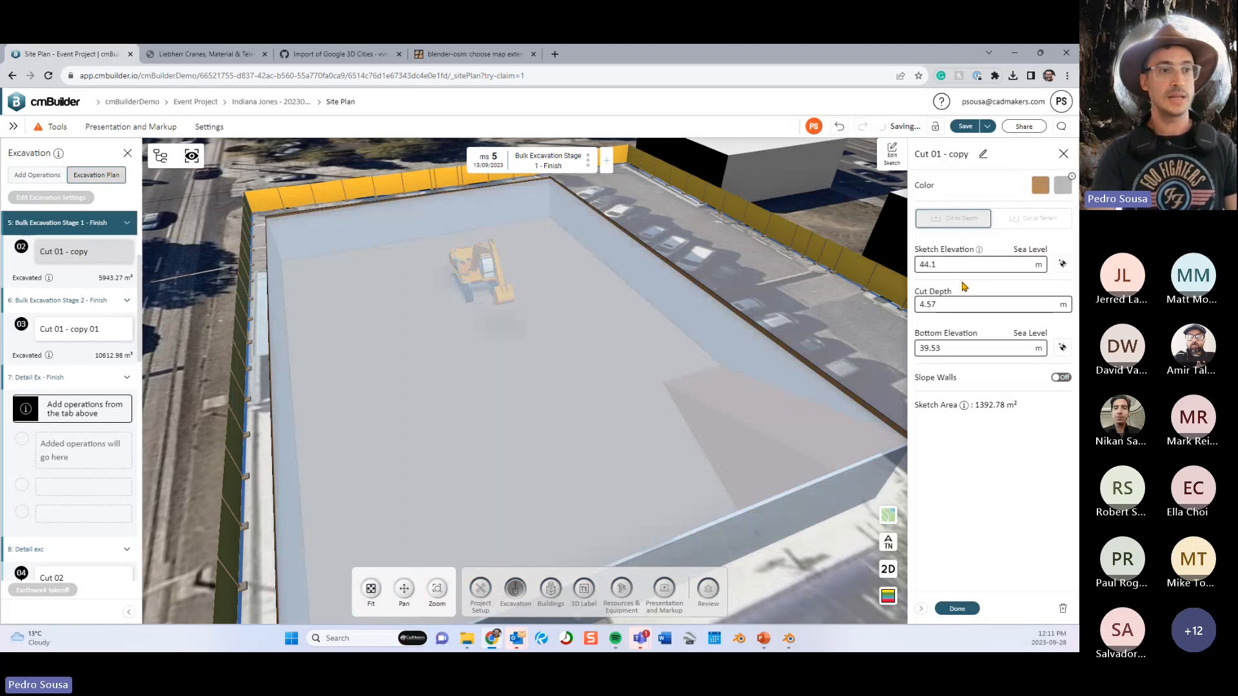
pyautogui.click(957, 609)
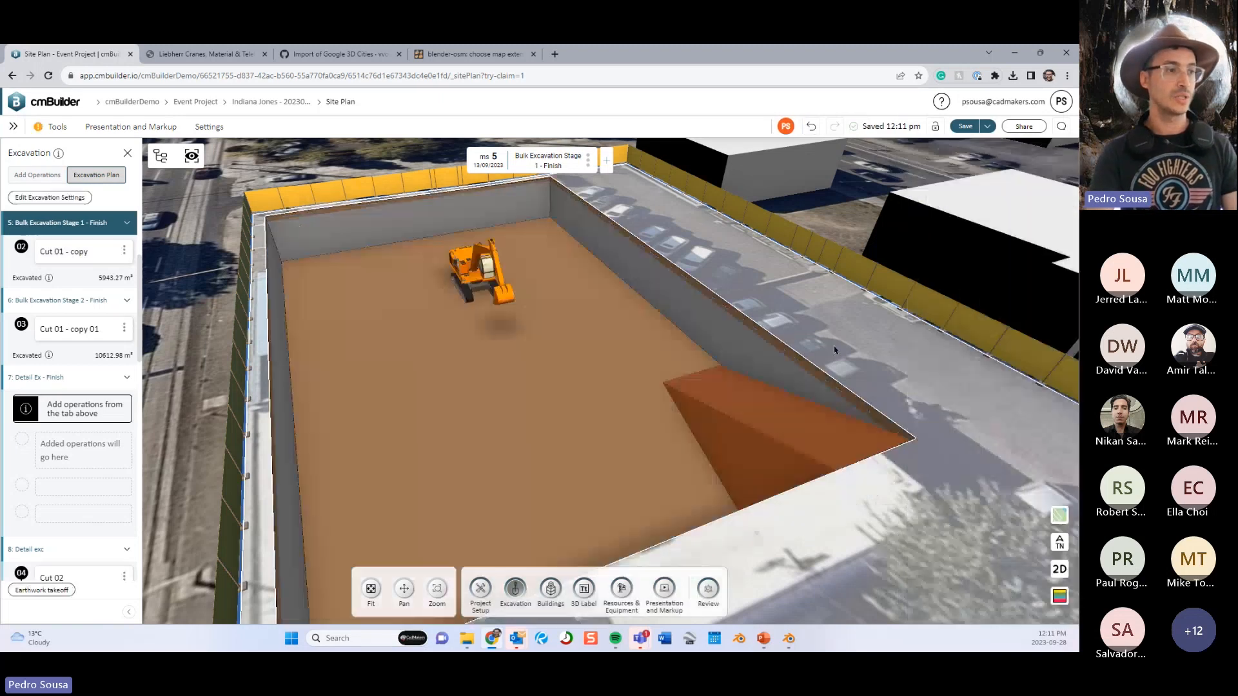
# Inspect the grey pit sides against milestone 4, return to milestone 5, and unhide the shoring walls.
pyautogui.moveTo(844, 342); pyautogui.dragTo(825, 276)
pyautogui.scroll(3, 773, 409)
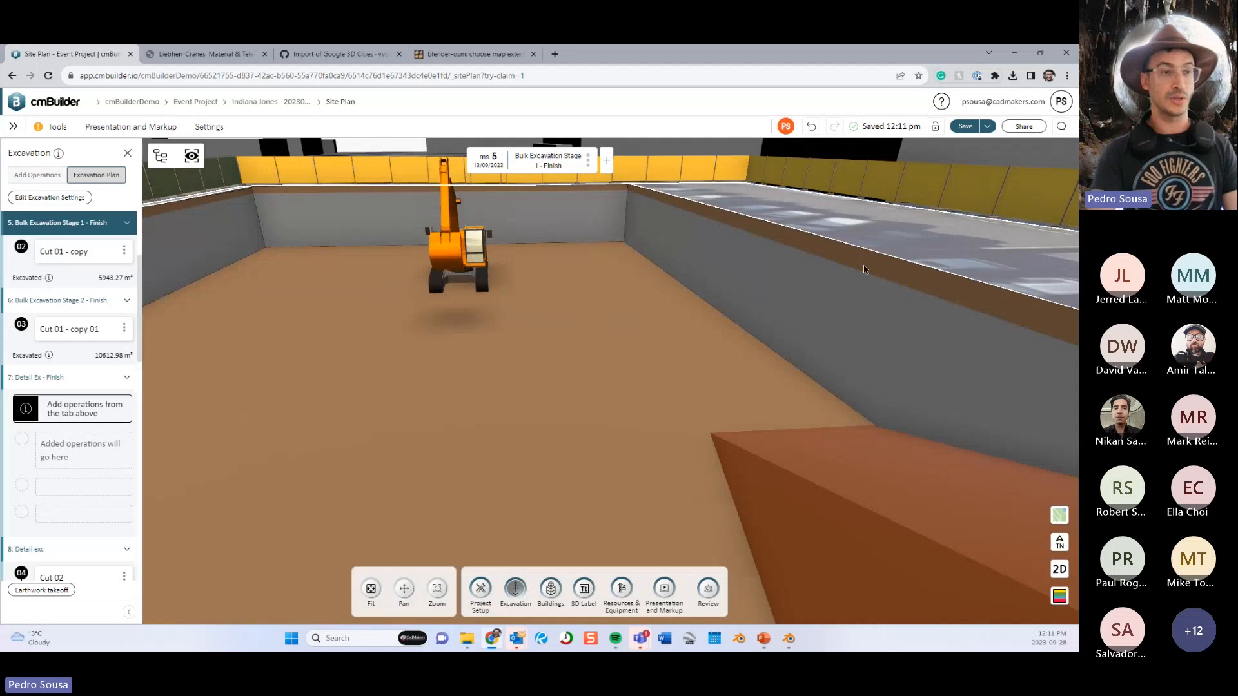
pyautogui.scroll(2, 70, 265)
pyautogui.click(80, 302)
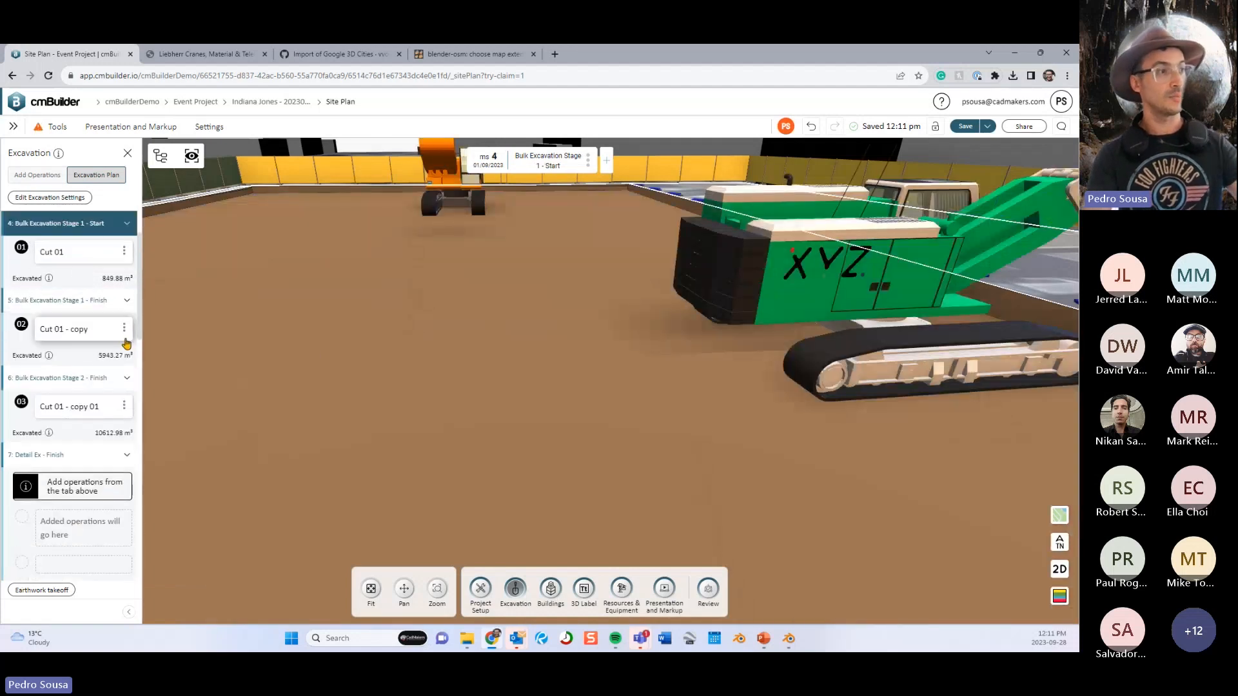
pyautogui.click(97, 301)
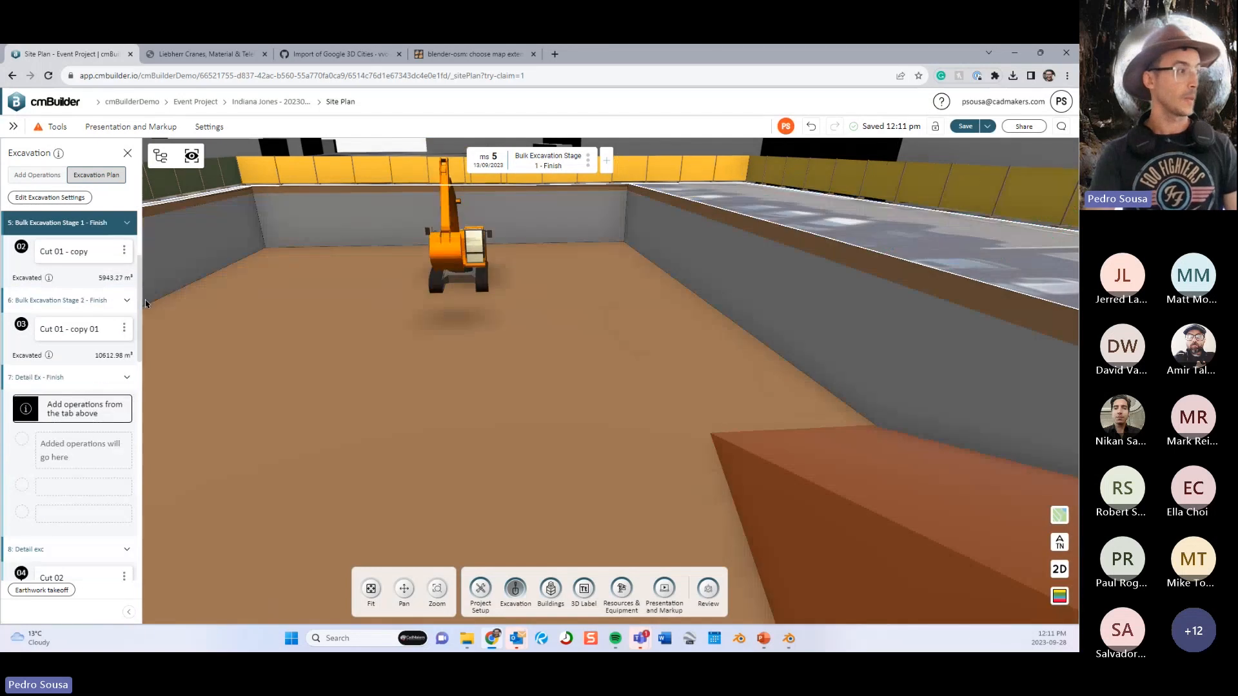
pyautogui.scroll(-1, 405, 247)
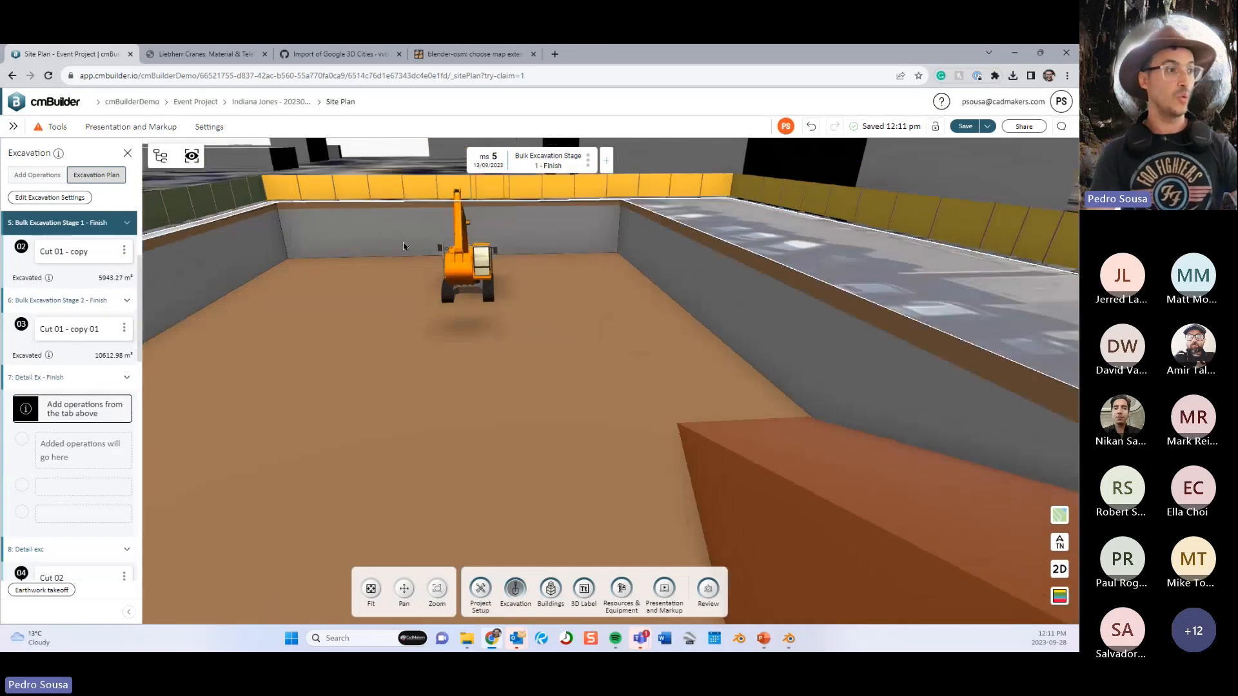
pyautogui.moveTo(404, 246); pyautogui.dragTo(422, 266)
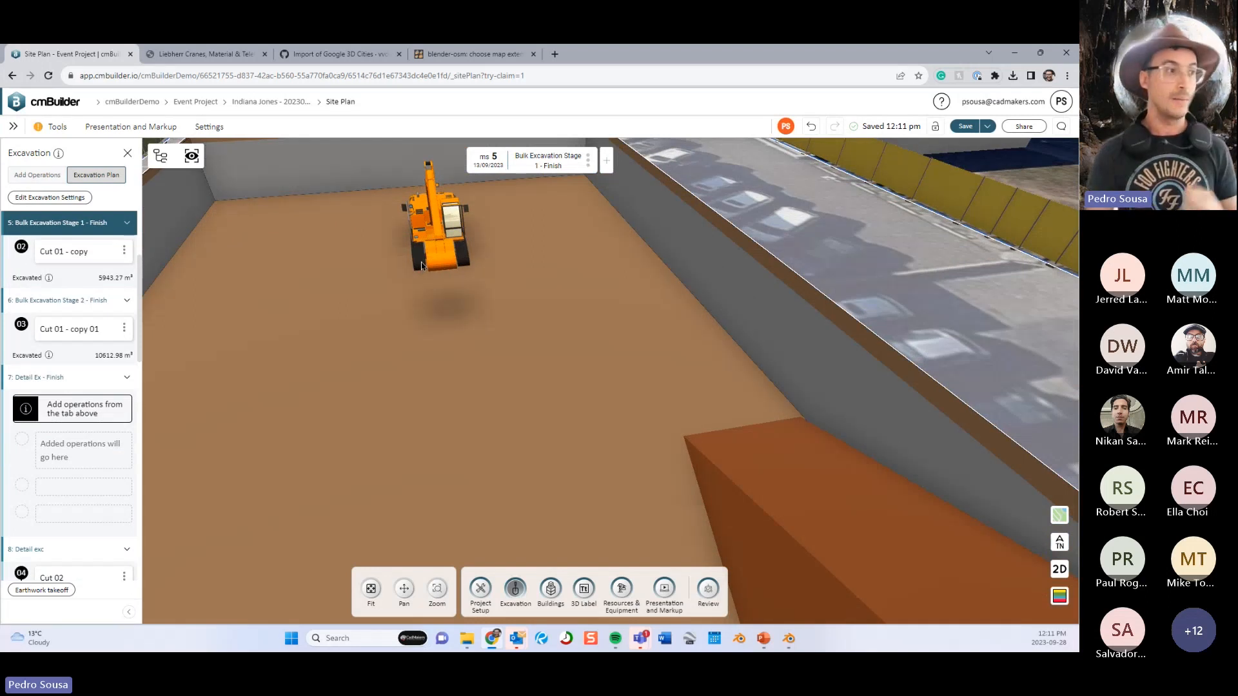
pyautogui.click(192, 156)
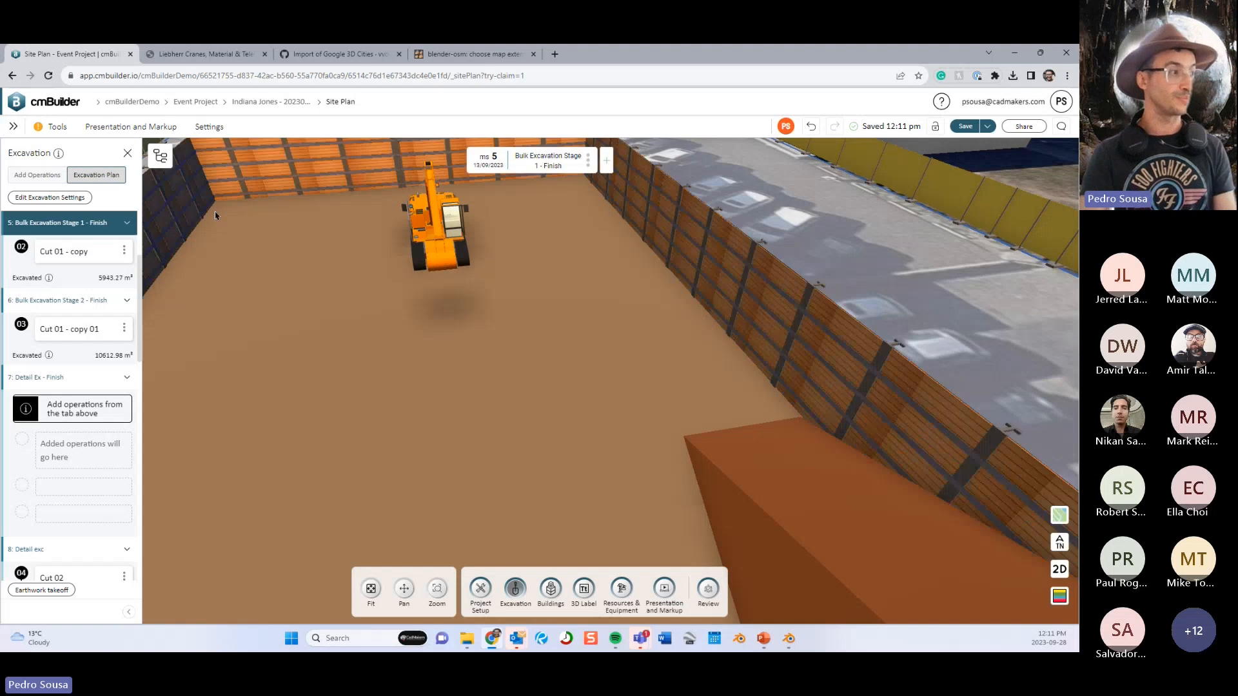
# Advance to milestone 8, Detail exc, view the colored cuts from above, and switch to the Excavation Colors slide in PowerPoint.
pyautogui.click(626, 163)
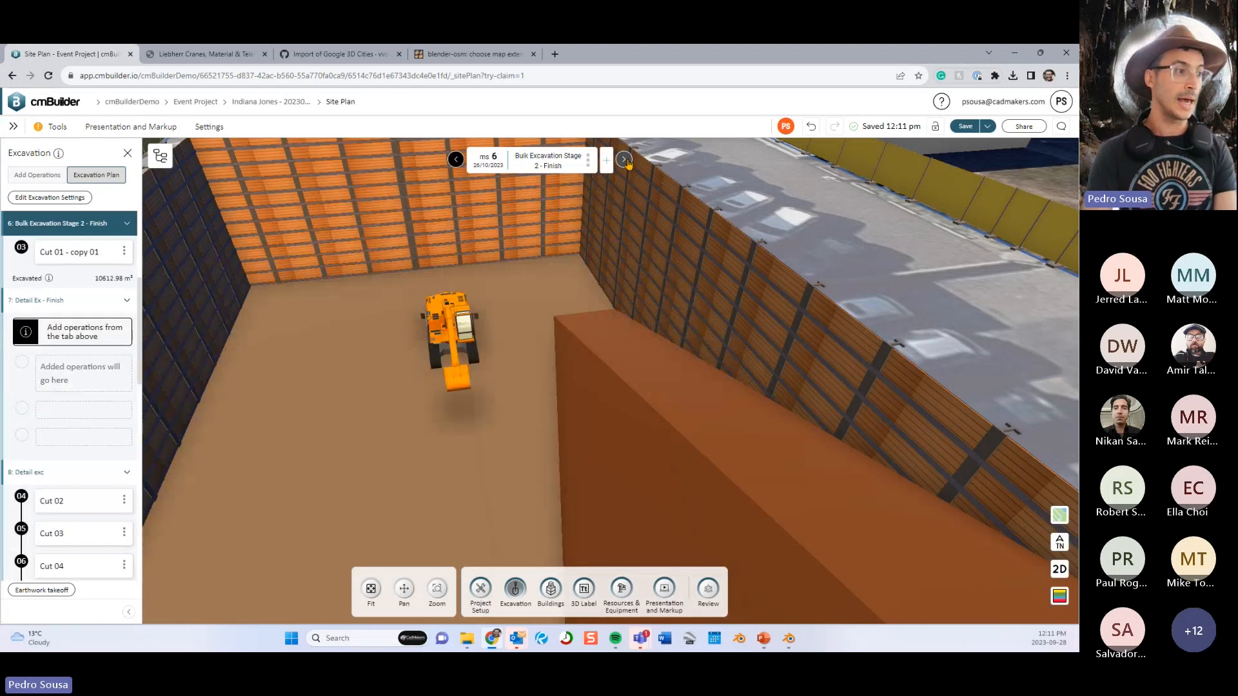
pyautogui.click(627, 164)
pyautogui.click(627, 163)
pyautogui.moveTo(581, 303); pyautogui.dragTo(477, 393)
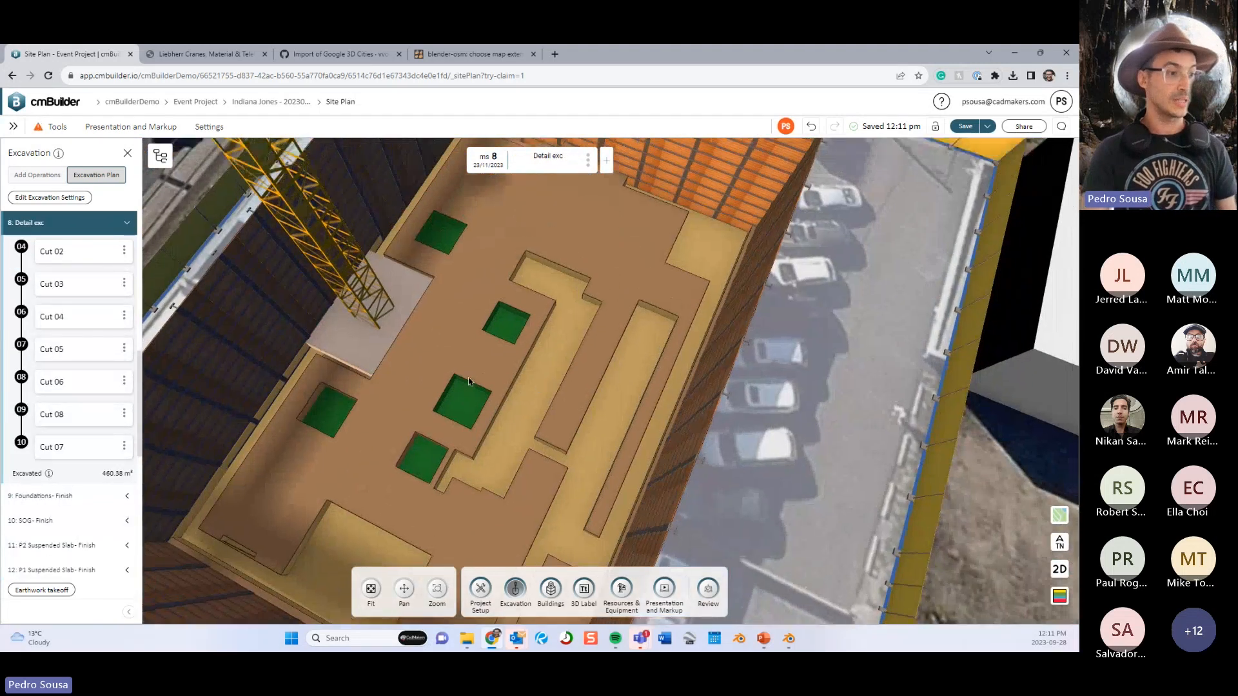
pyautogui.click(763, 638)
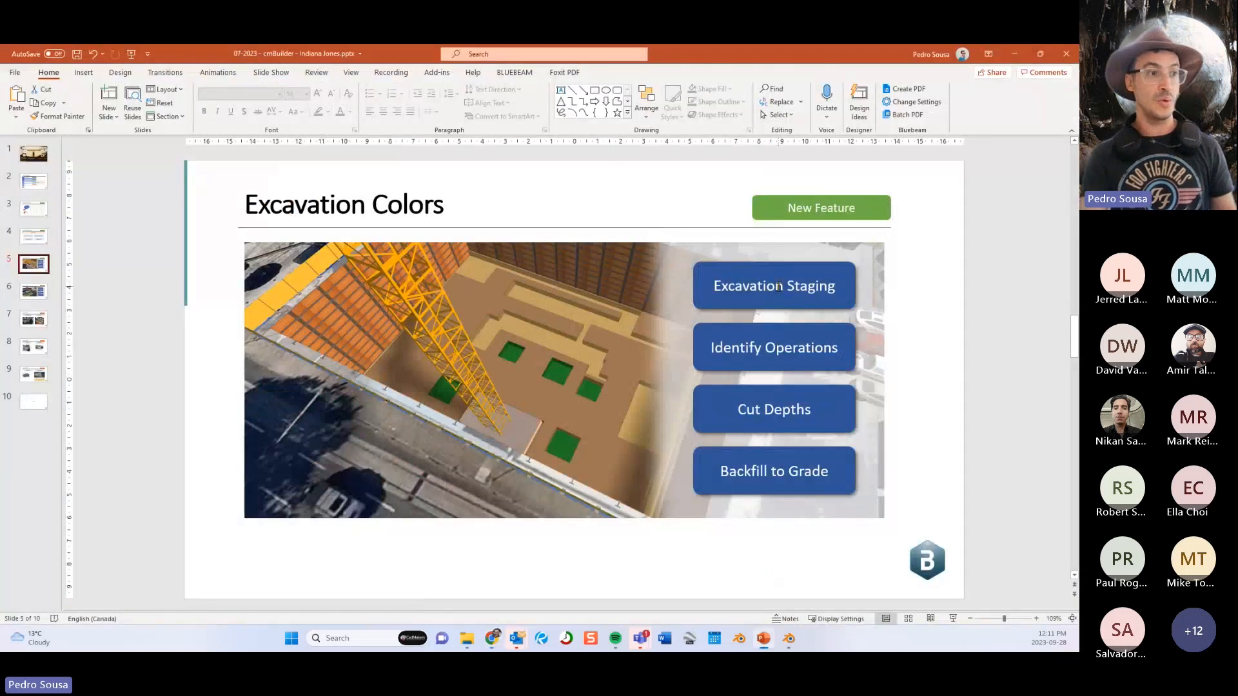
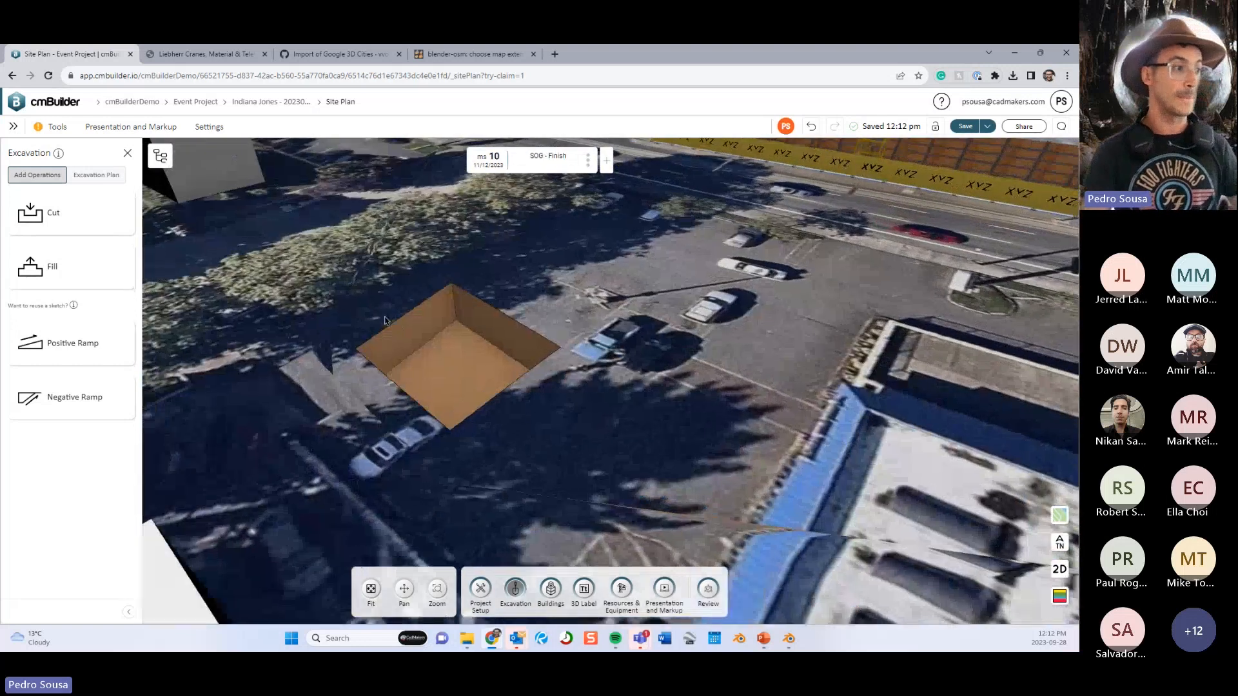
pyautogui.click(72, 271)
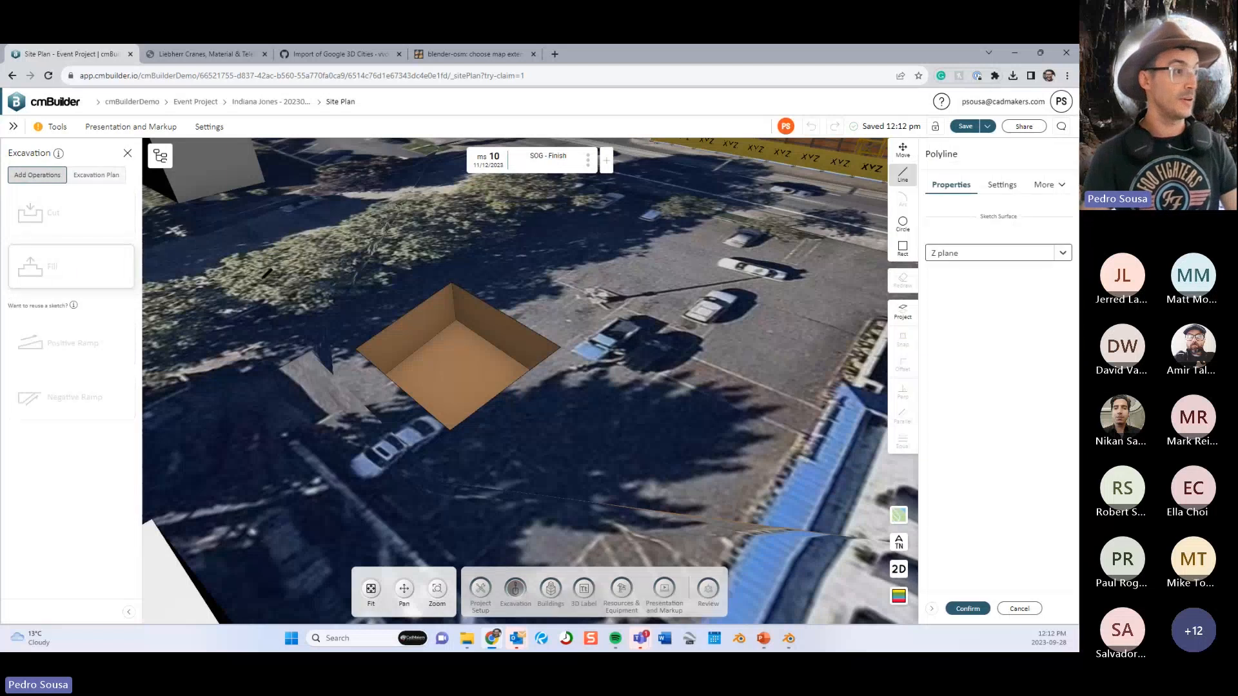
pyautogui.click(448, 274)
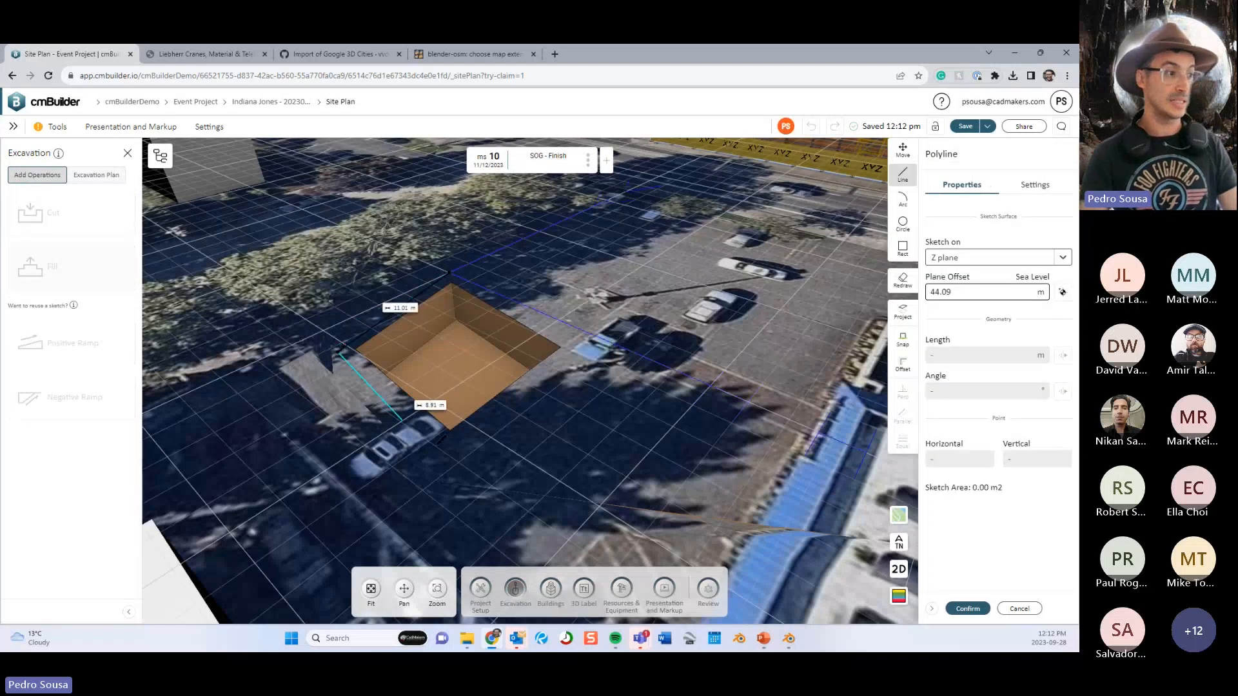
pyautogui.click(450, 445)
pyautogui.click(576, 348)
pyautogui.click(1019, 609)
pyautogui.click(501, 389)
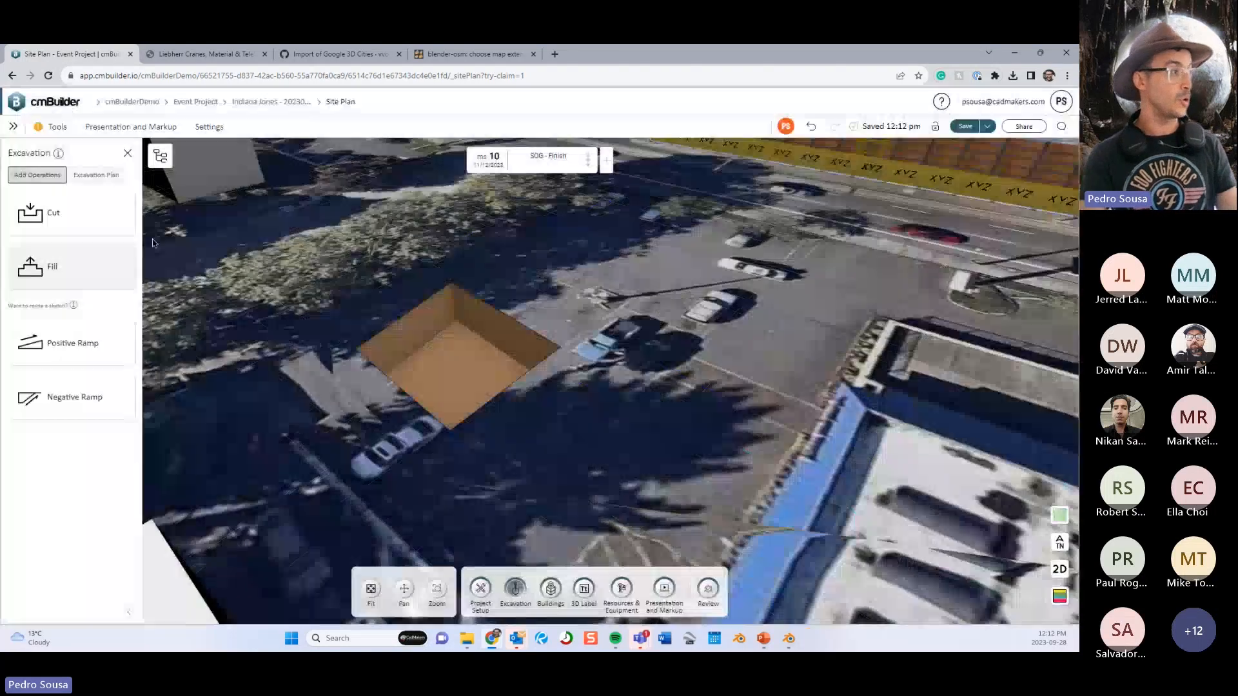
# Create a fill from Cut 09 in the excavation plan, keeping its default Fill to Height settings.
pyautogui.click(97, 175)
pyautogui.scroll(3, 91, 310)
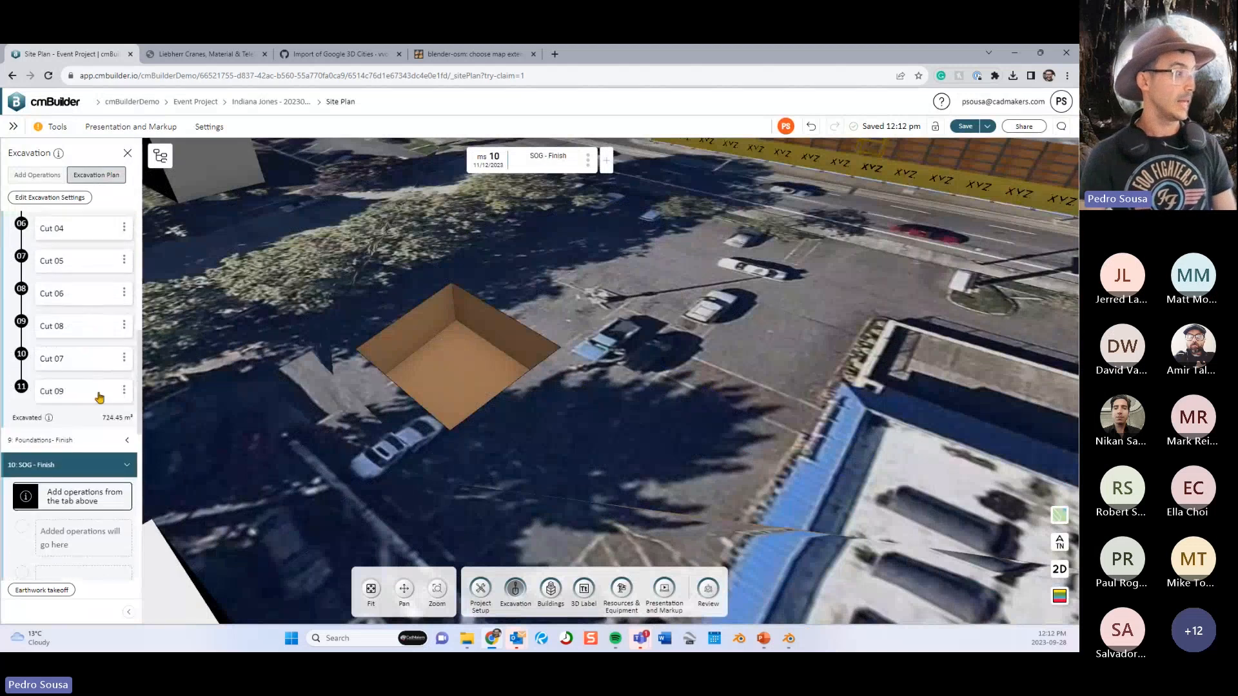
pyautogui.click(61, 481)
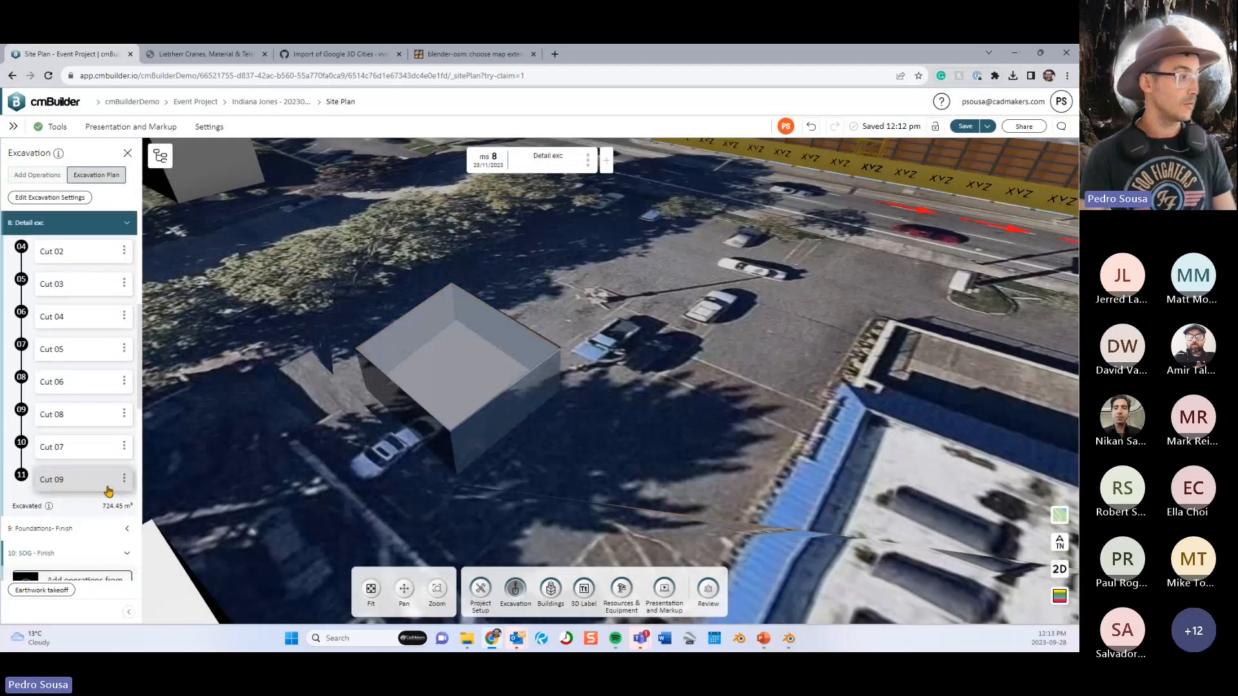
pyautogui.scroll(-2, 103, 477)
pyautogui.click(125, 367)
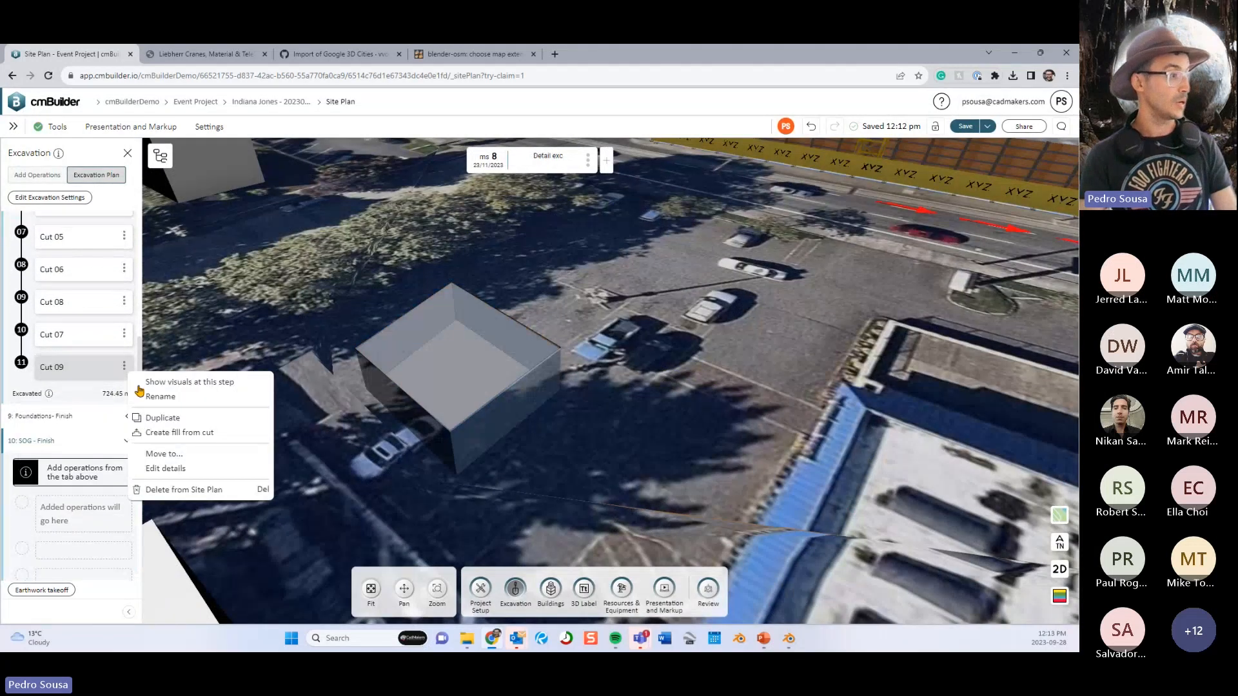
pyautogui.click(168, 431)
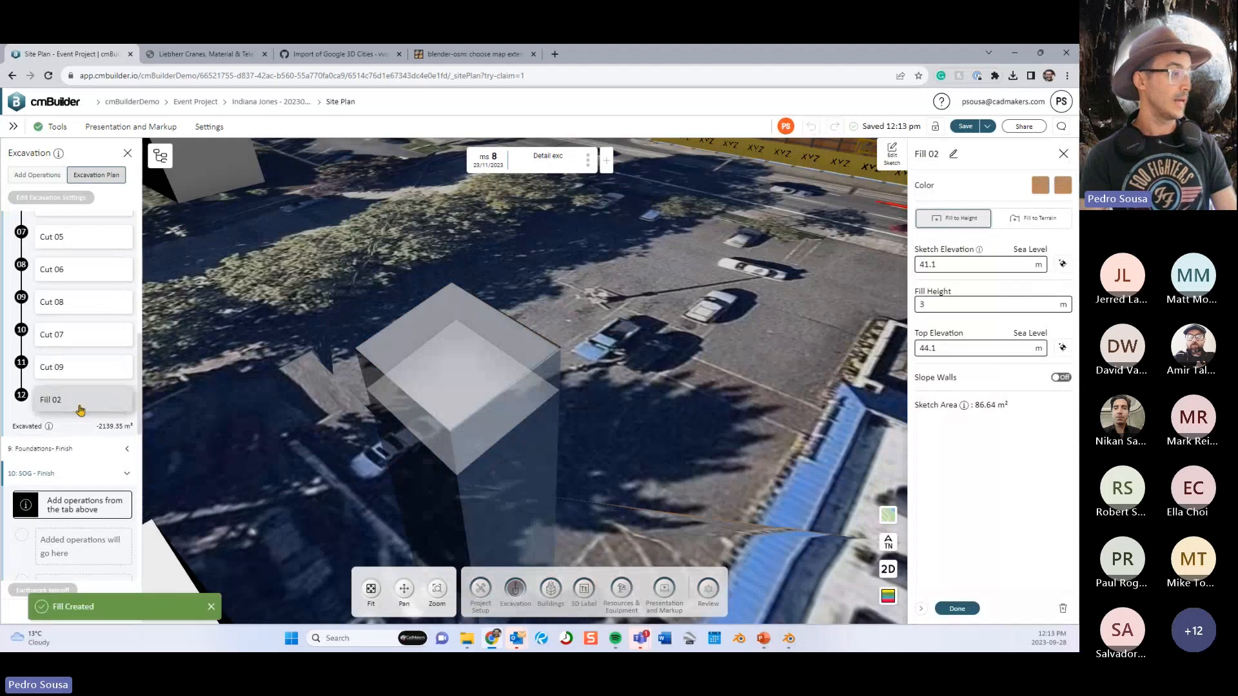
pyautogui.scroll(-1, 58, 361)
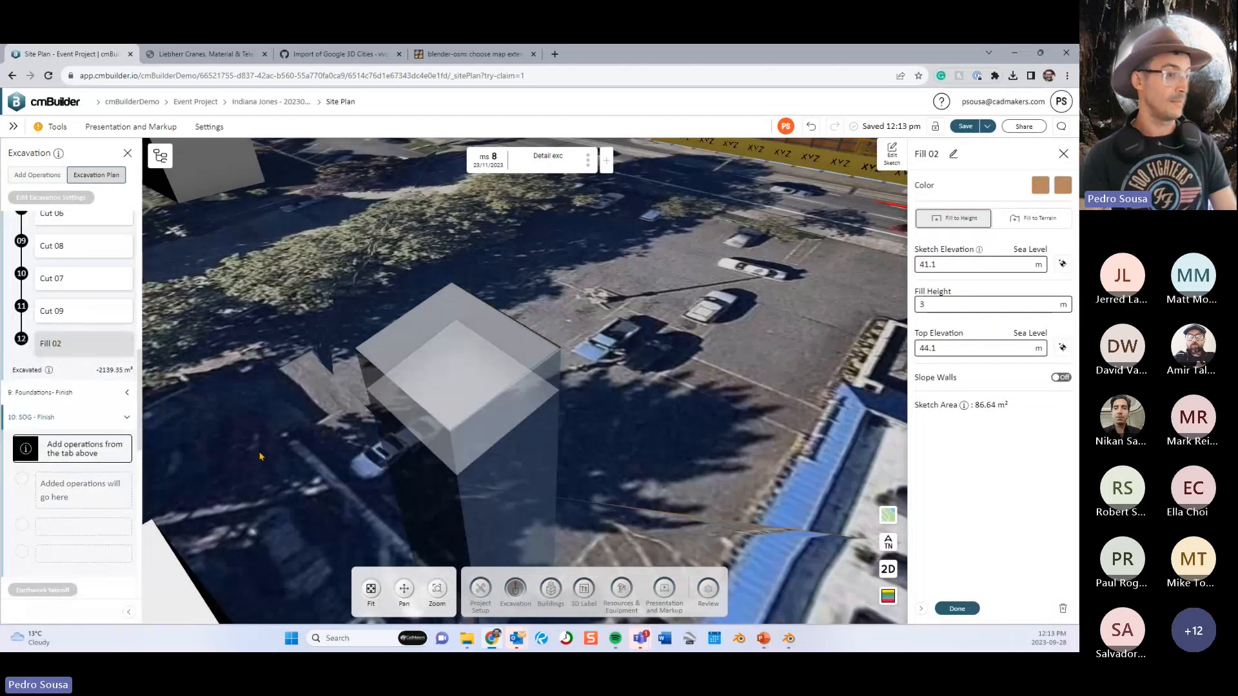
pyautogui.click(957, 608)
# Move Fill 02 to milestone 10, SOG - Finish, and change its type to Fill to Terrain.
pyautogui.moveTo(76, 349); pyautogui.dragTo(74, 495)
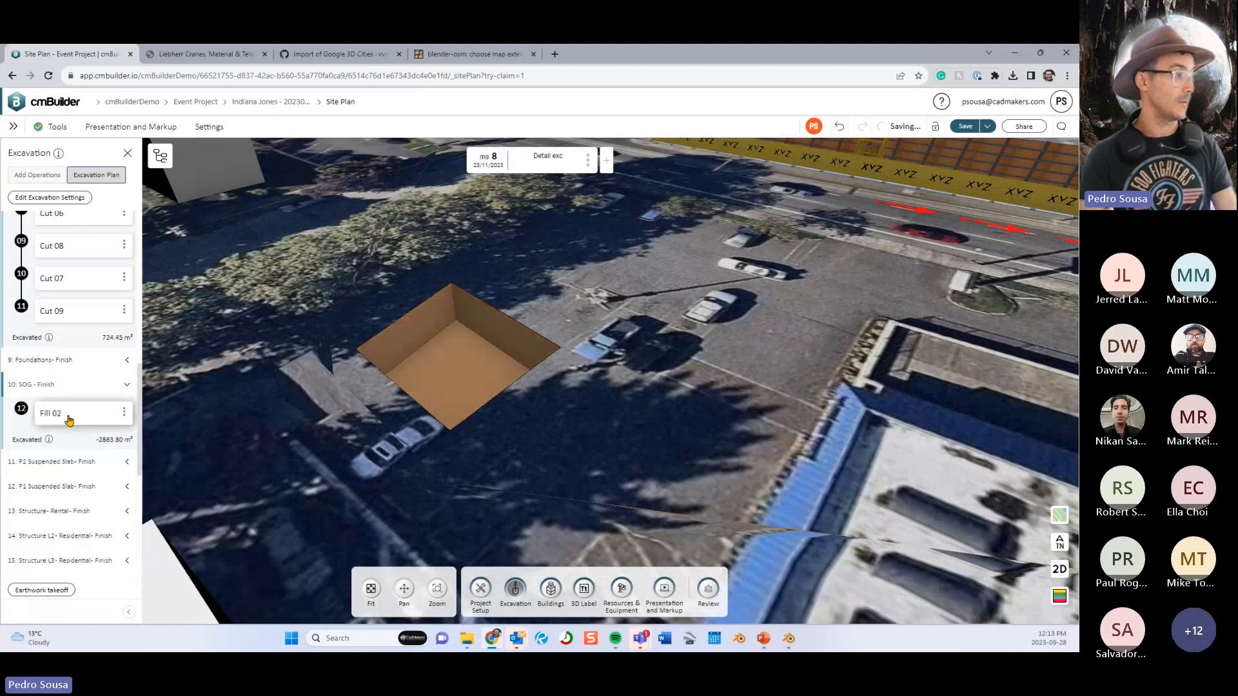
pyautogui.click(62, 384)
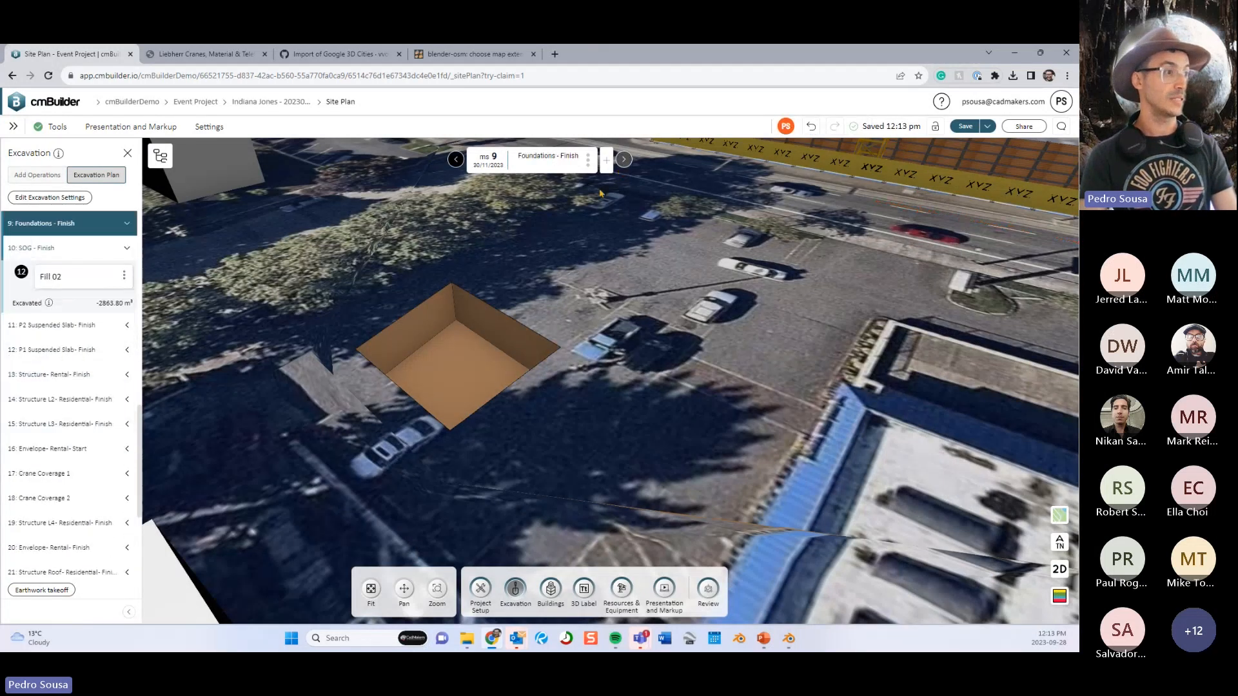
pyautogui.click(114, 254)
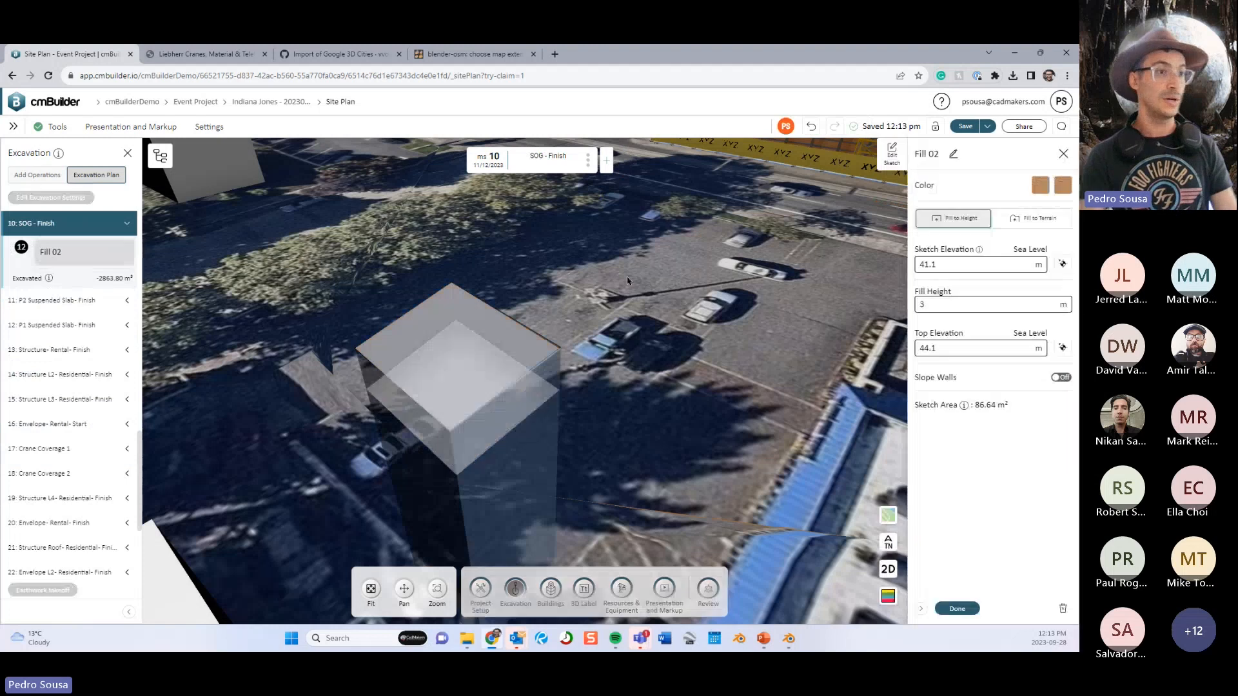
pyautogui.click(1021, 223)
pyautogui.click(957, 609)
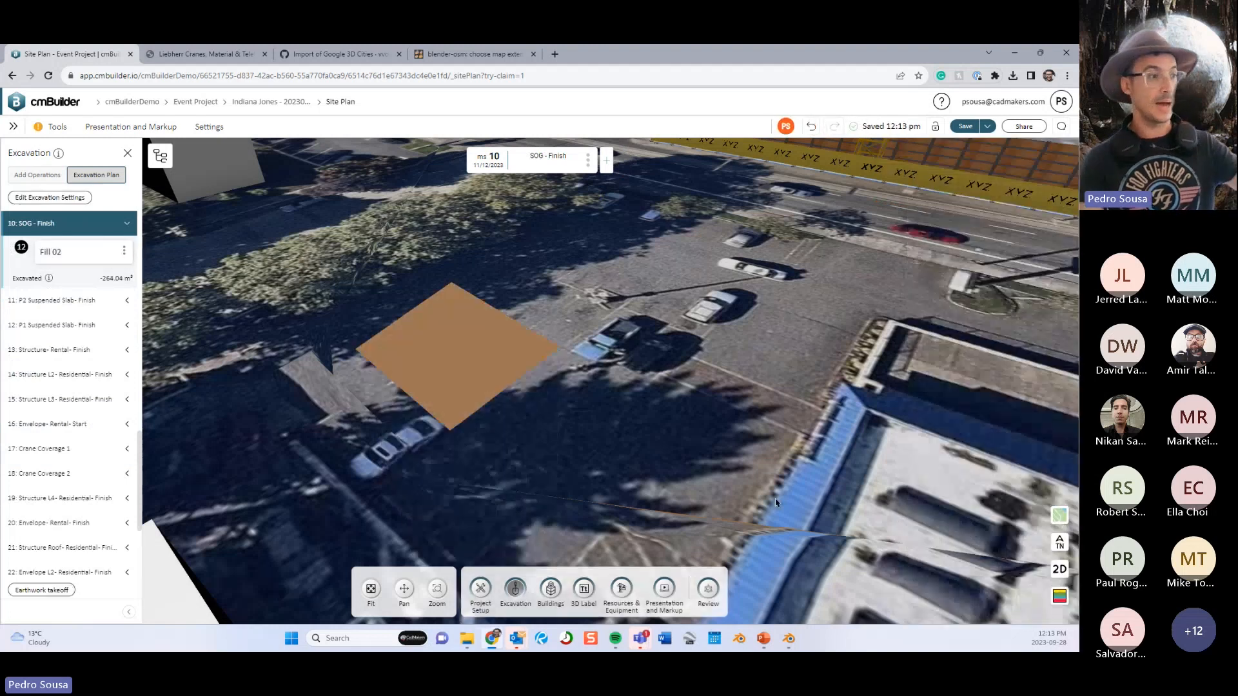
# Set Fill 02's top color to the terrain image swatch and compare the filled area with the preceding milestone.
pyautogui.scroll(5, 524, 372)
pyautogui.moveTo(524, 371)
pyautogui.mouseDown()
pyautogui.moveTo(587, 367)
pyautogui.moveTo(532, 355)
pyautogui.mouseUp()
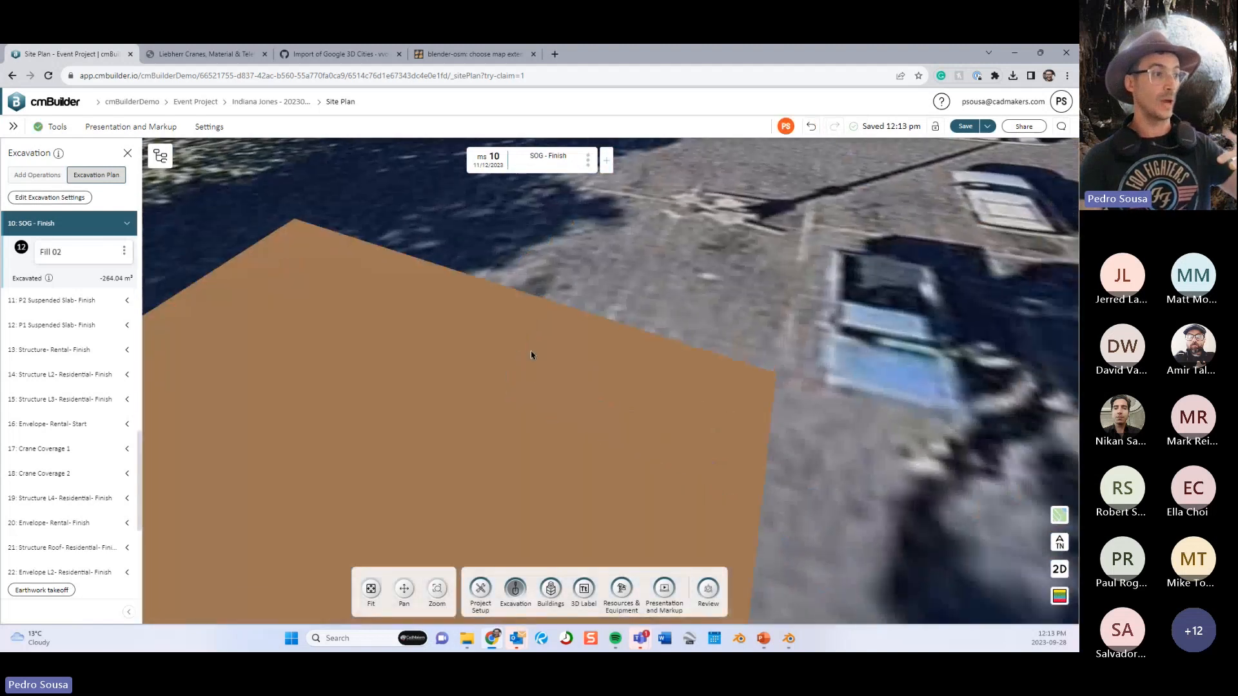
pyautogui.scroll(-5, 531, 355)
pyautogui.click(532, 361)
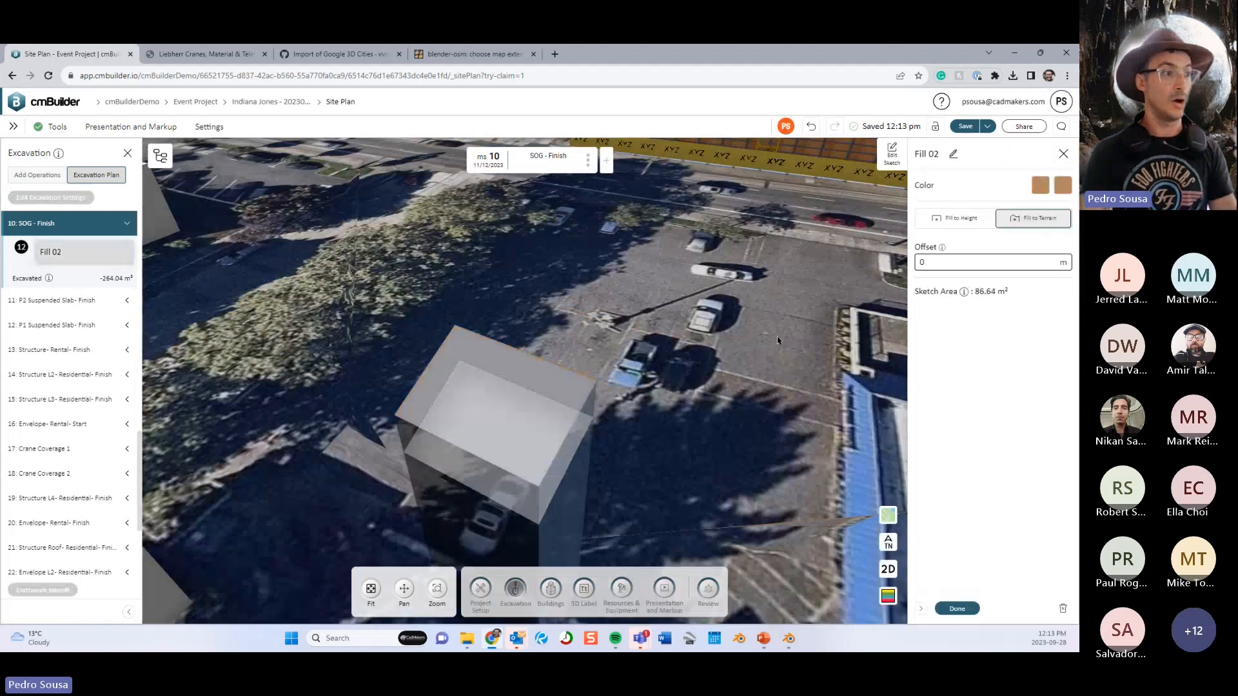
pyautogui.click(1040, 187)
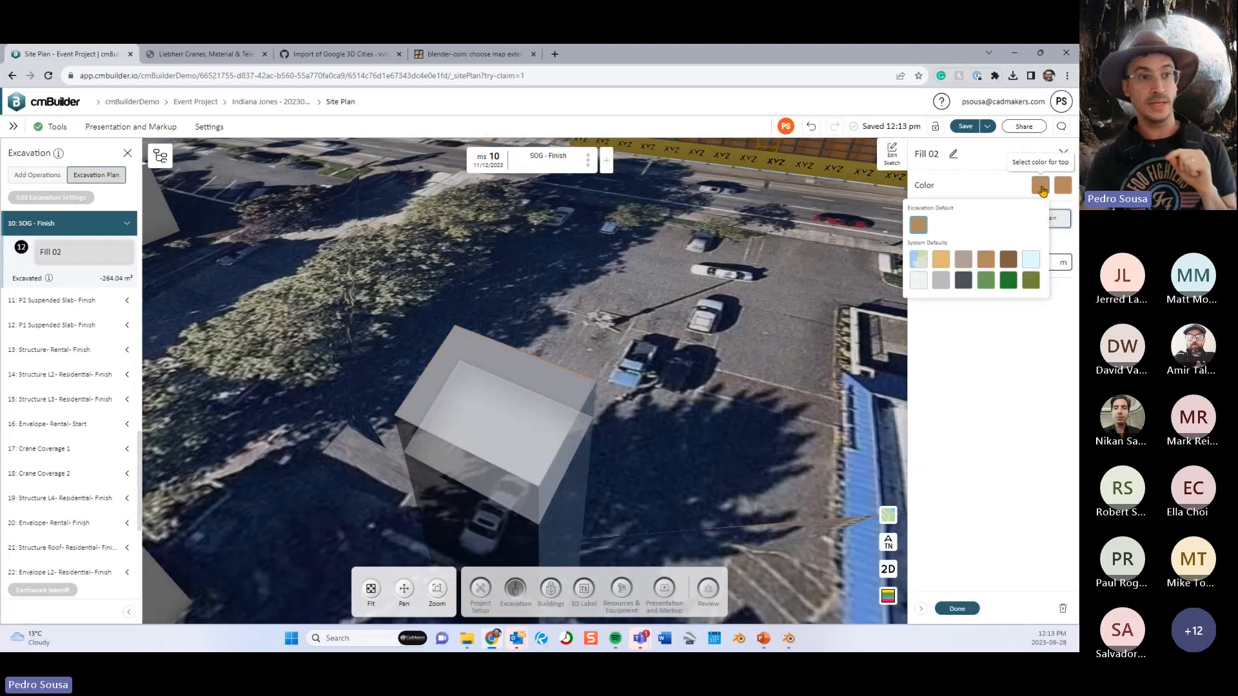
pyautogui.click(919, 259)
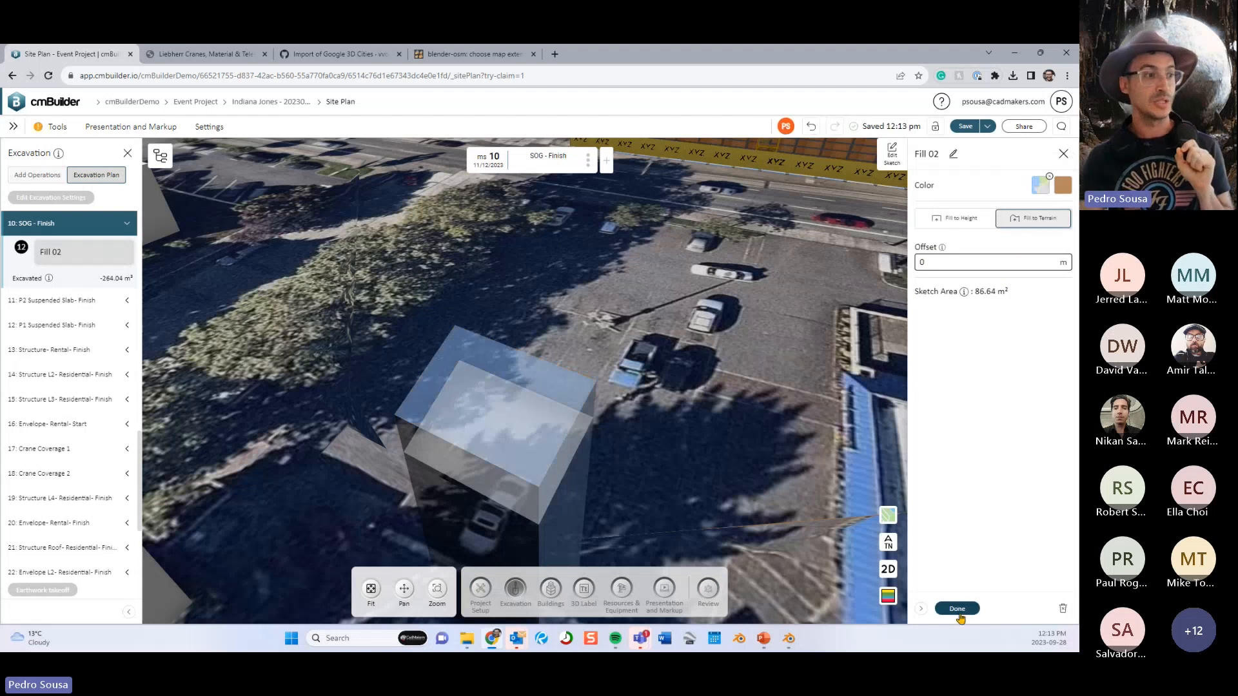
pyautogui.click(956, 609)
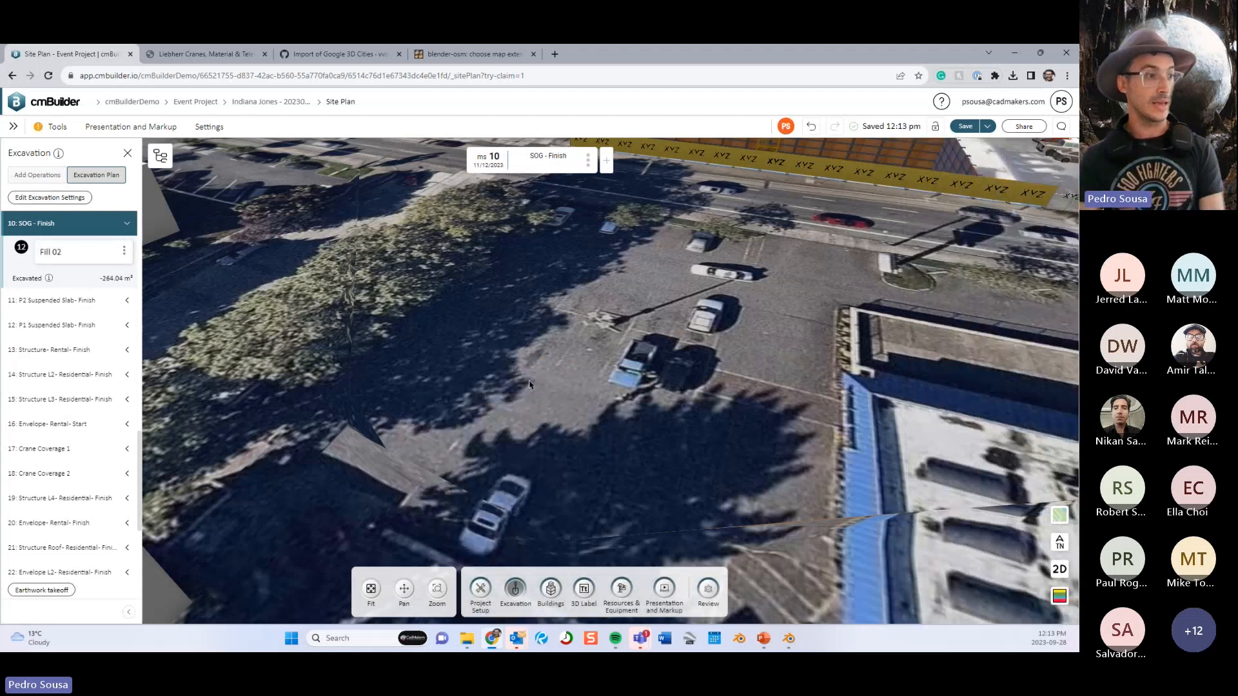
pyautogui.press('Left')
pyautogui.press('Right')
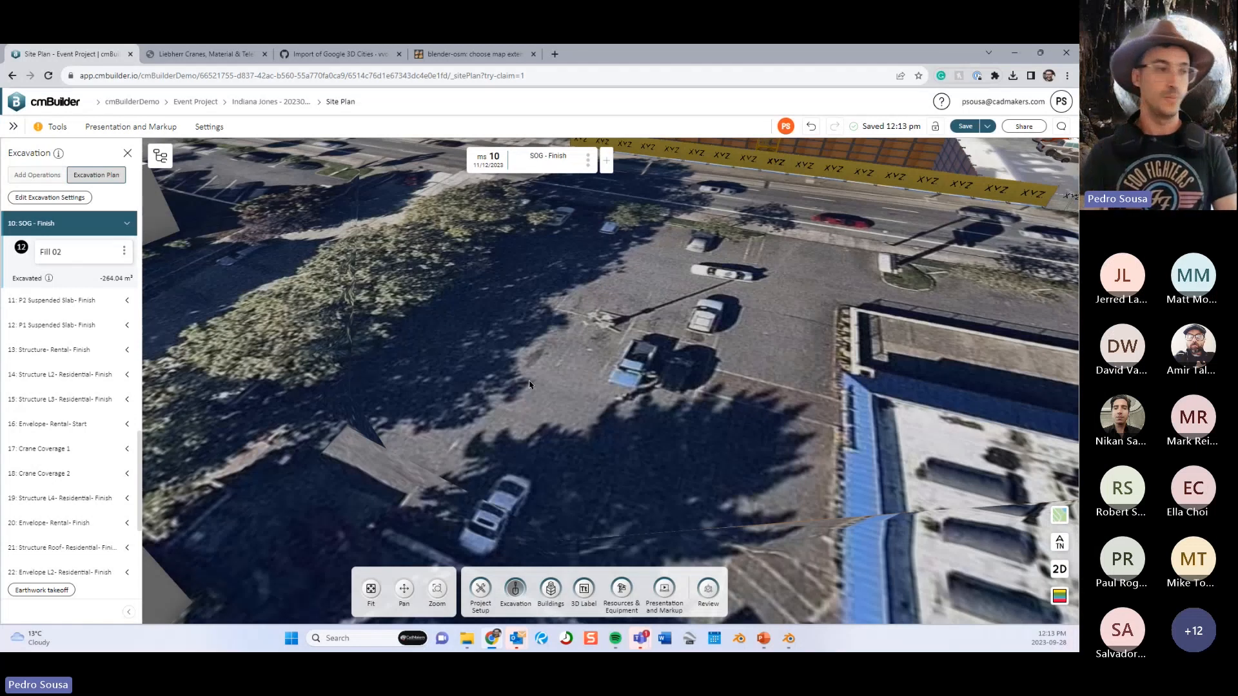
# Delete Fill 02 from milestone 10, SOG - Finish, and Cut 09 from milestone 8, Detail exc.
pyautogui.click(124, 254)
pyautogui.click(169, 365)
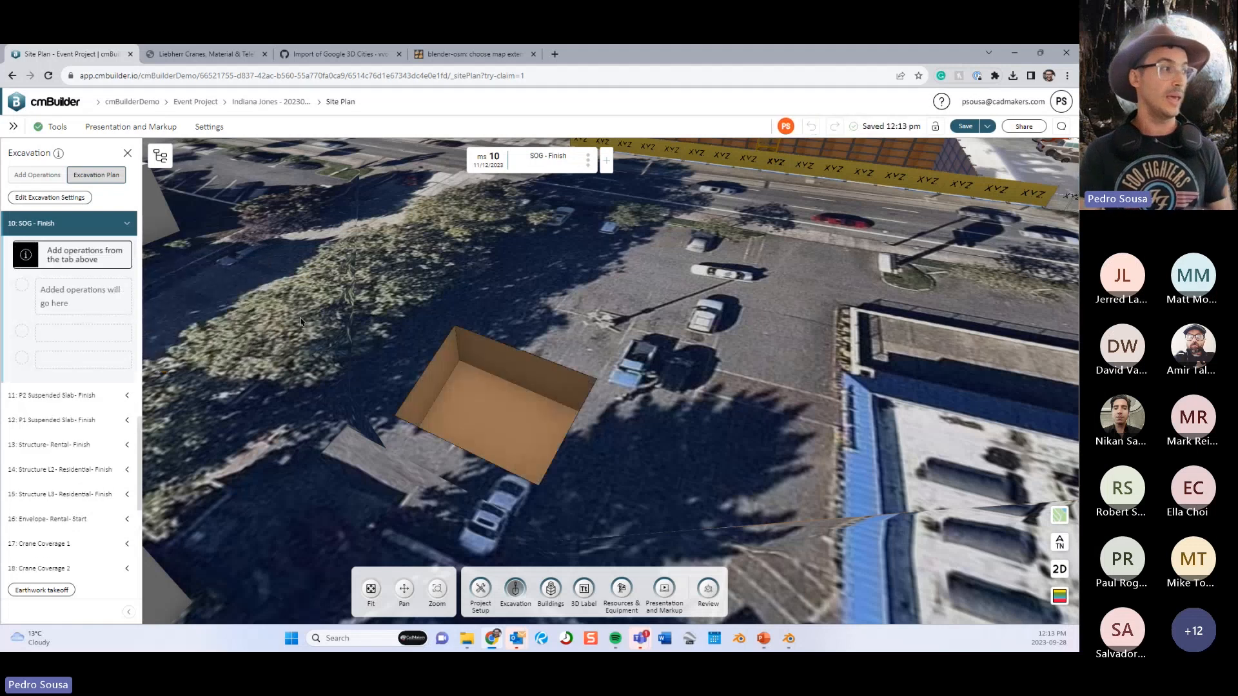
pyautogui.scroll(3, 105, 300)
pyautogui.click(455, 159)
pyautogui.click(456, 159)
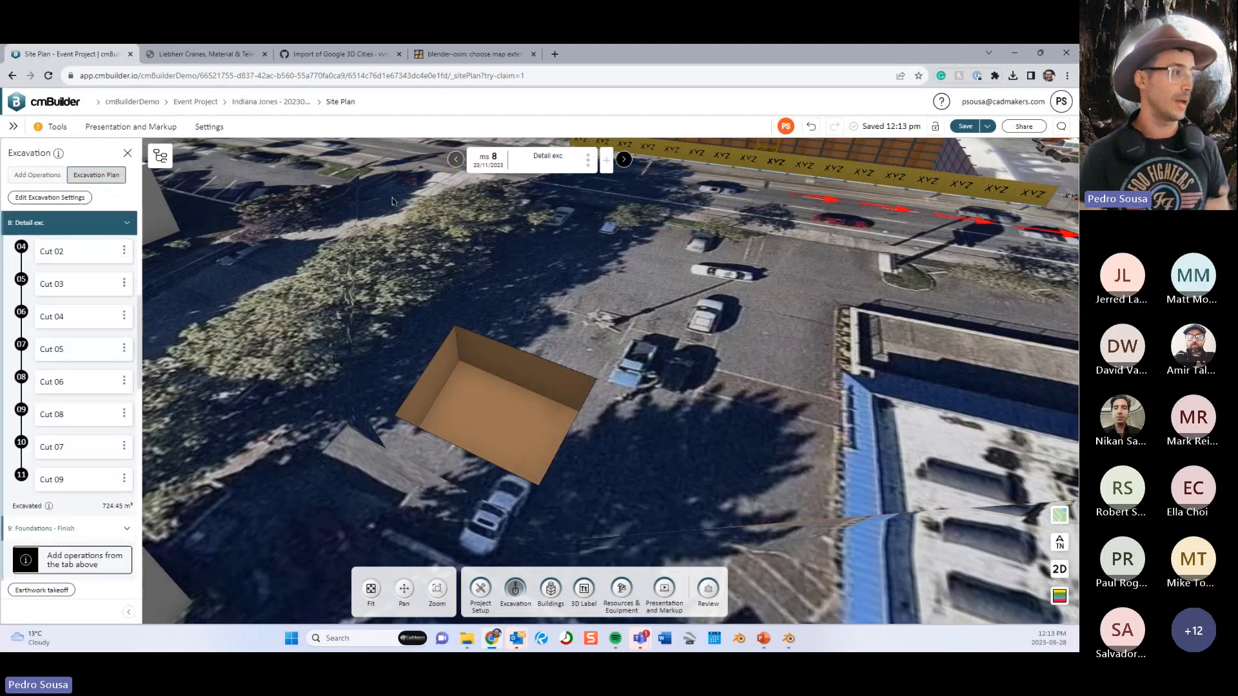
pyautogui.click(124, 479)
pyautogui.click(168, 604)
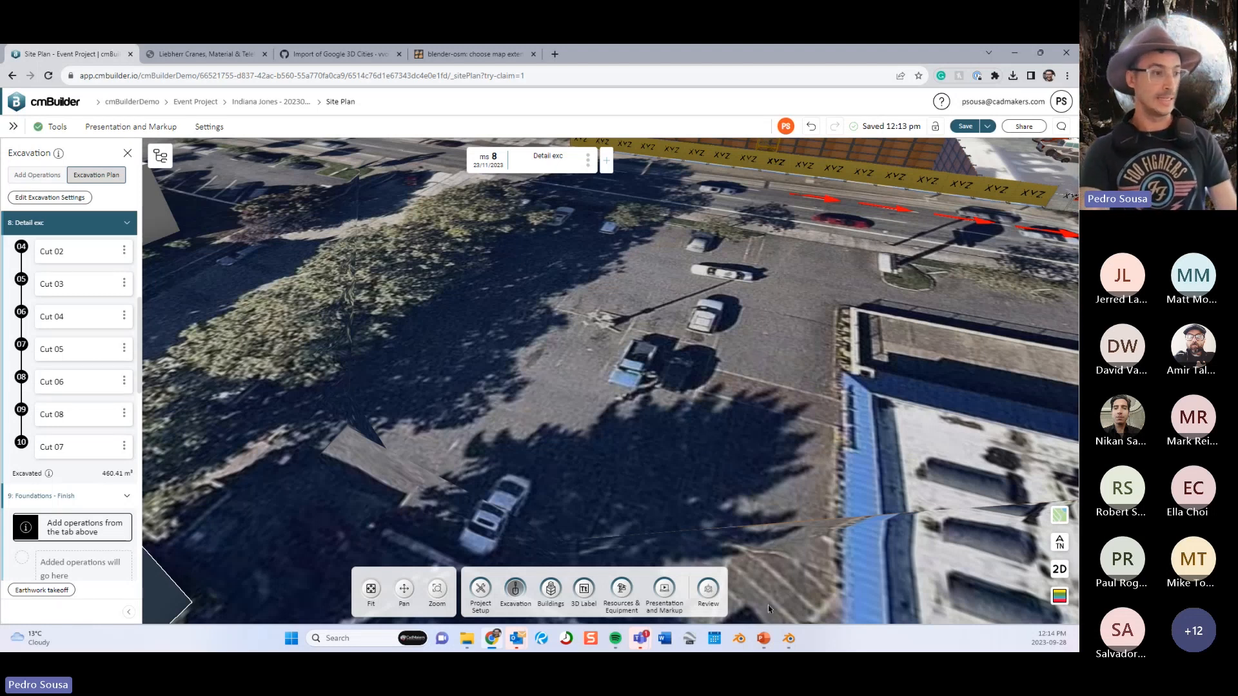
# View the colored cuts in the main pit and switch to the Zone Textures slide in PowerPoint.
pyautogui.scroll(-5, 515, 371)
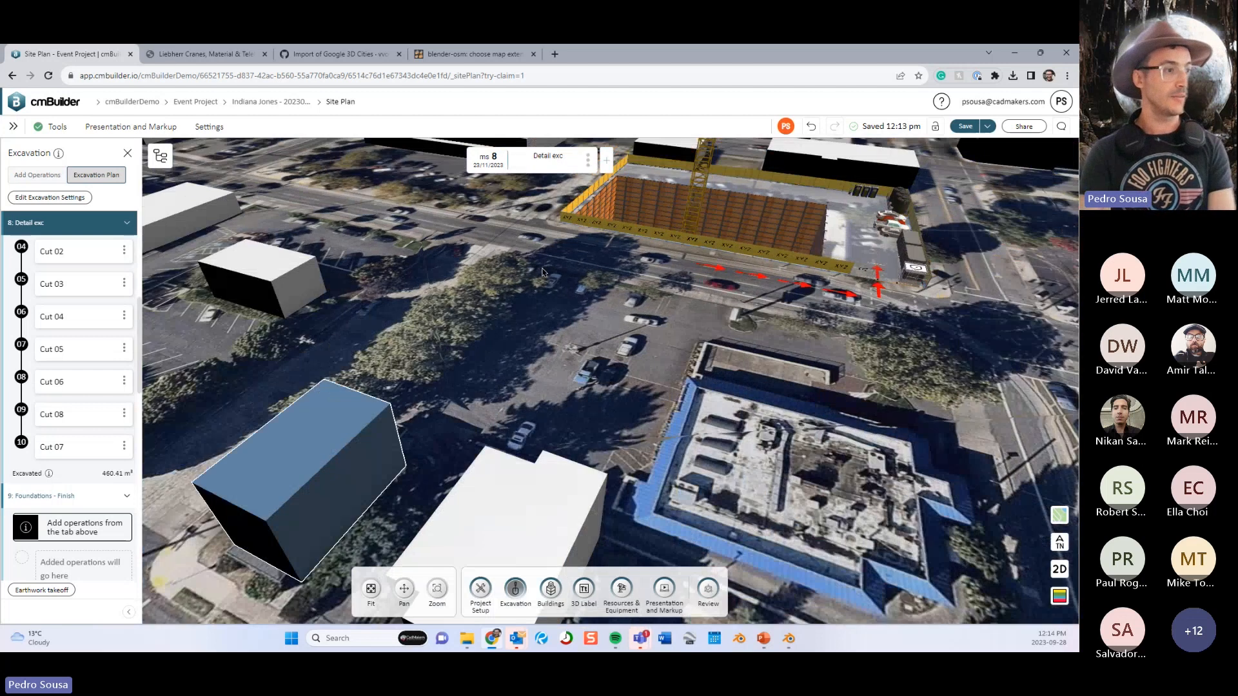
pyautogui.scroll(10, 543, 273)
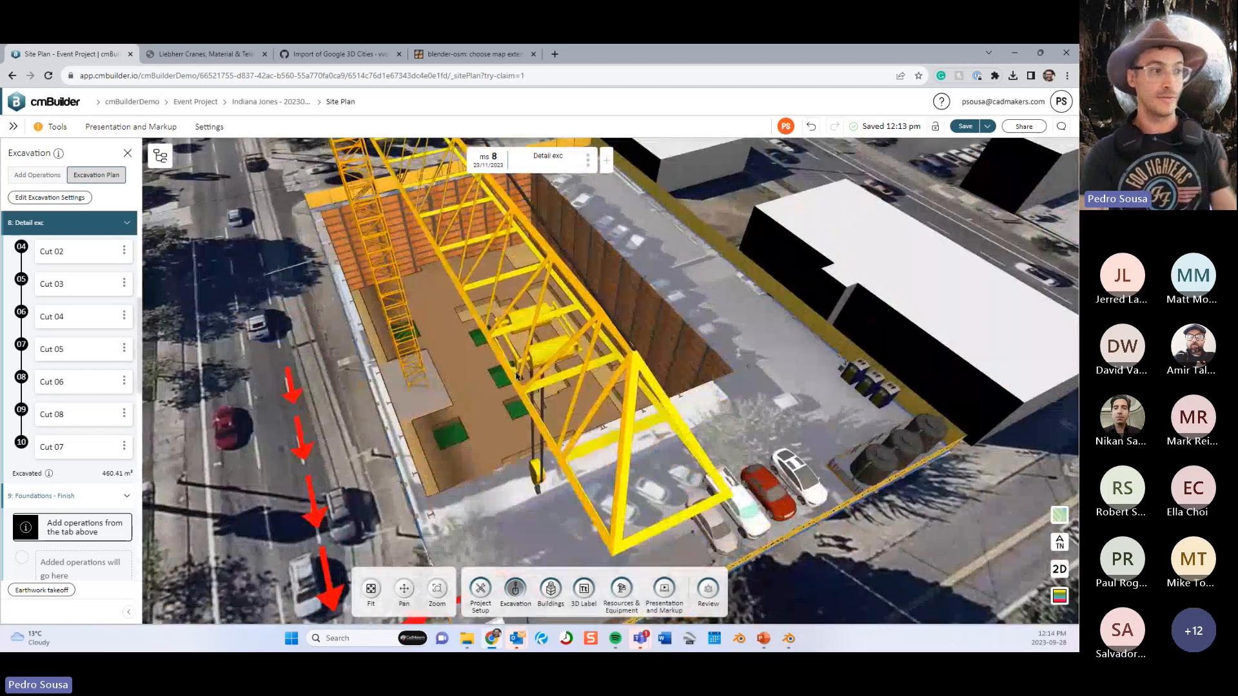
pyautogui.scroll(-5, 548, 404)
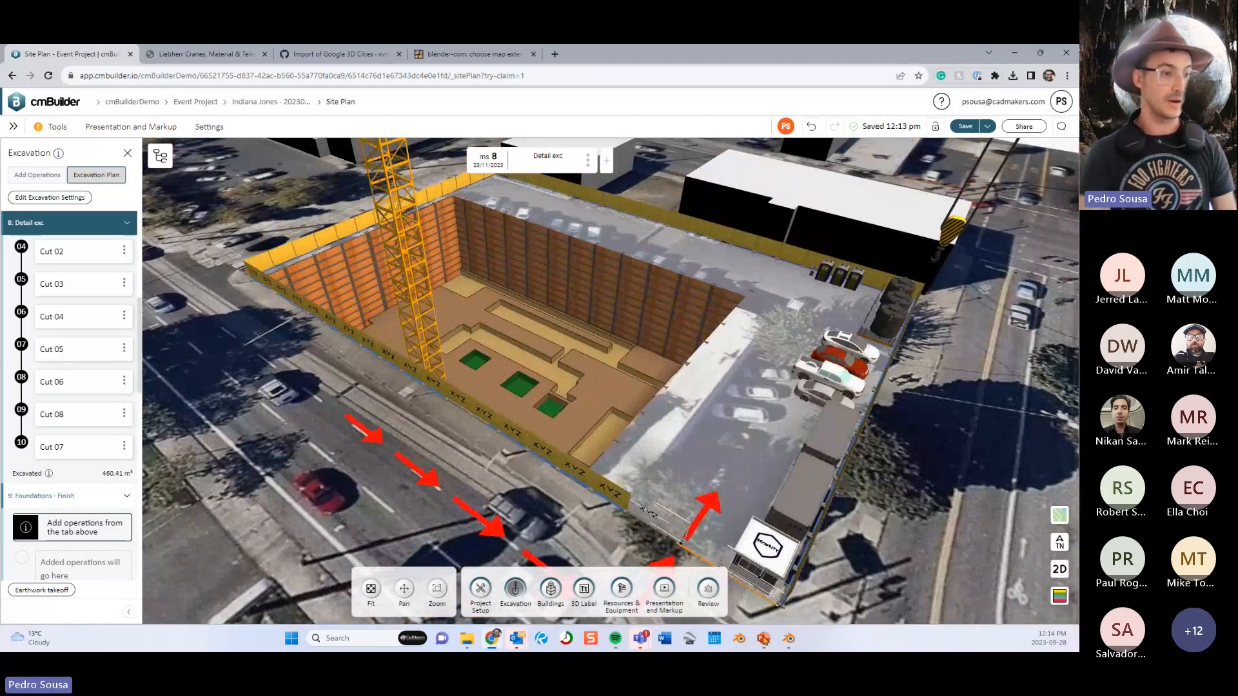
pyautogui.click(764, 641)
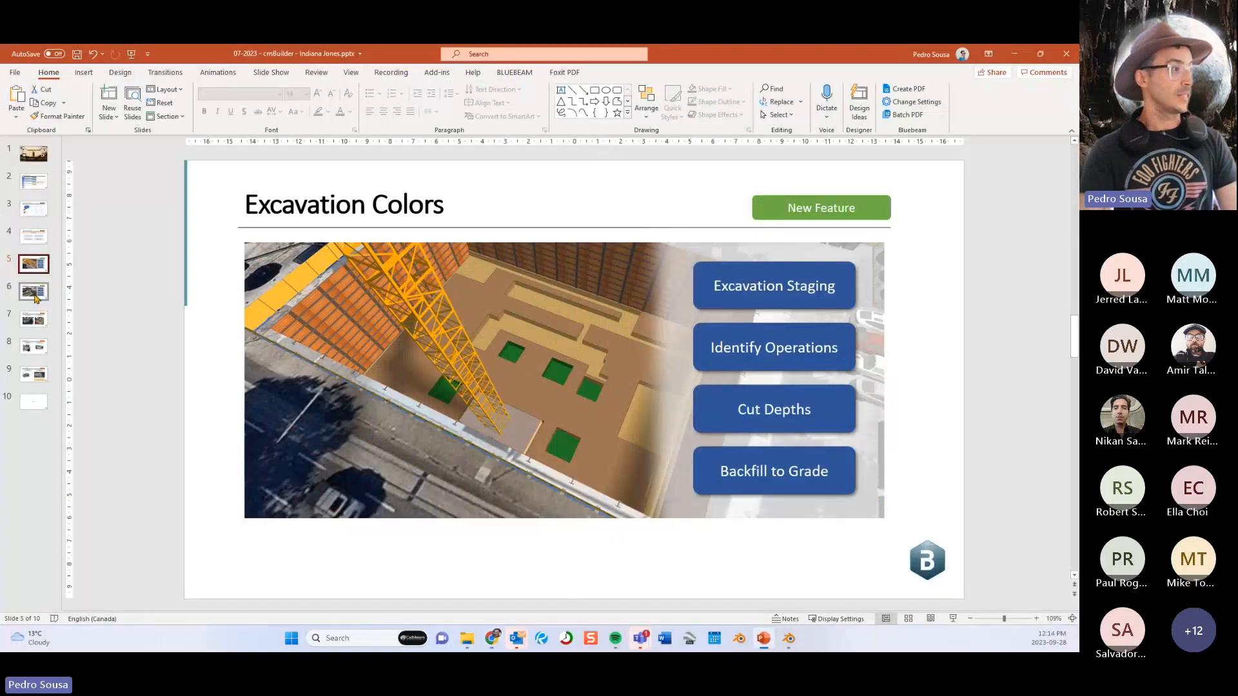
pyautogui.click(28, 296)
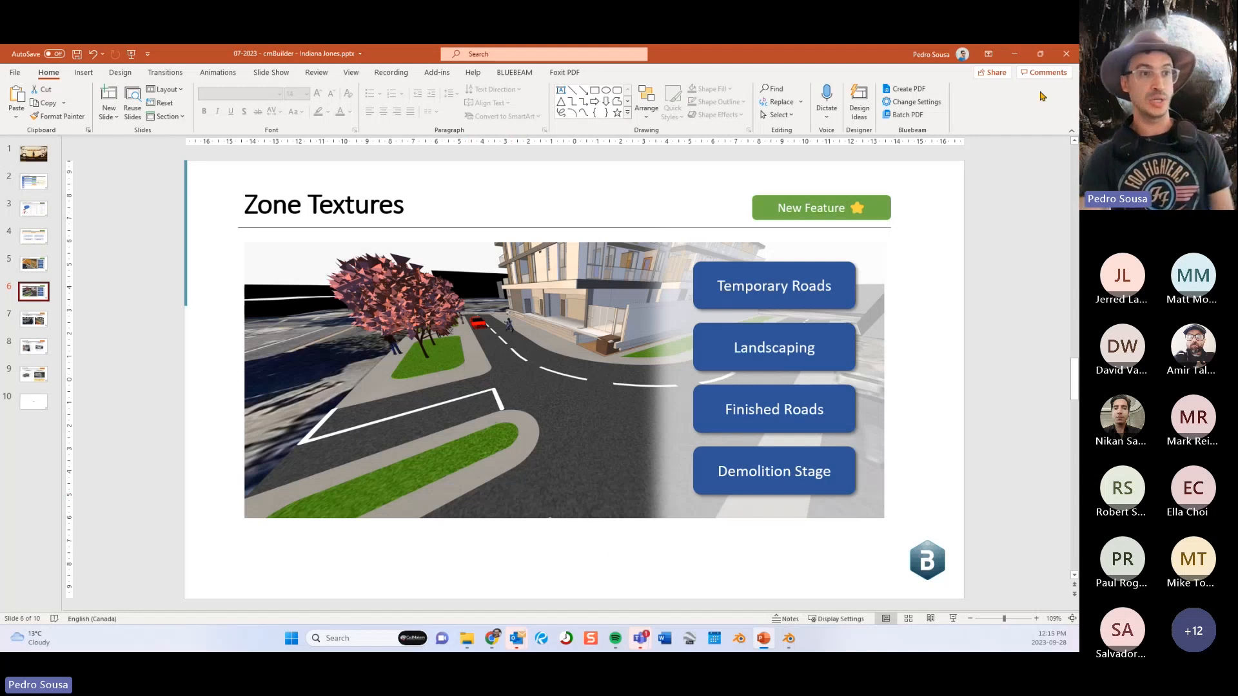
# Return to cmBuilder, advance to milestone 26, Occupancy - Finish, and view the finished road and landscaping beside the building.
pyautogui.click(1014, 53)
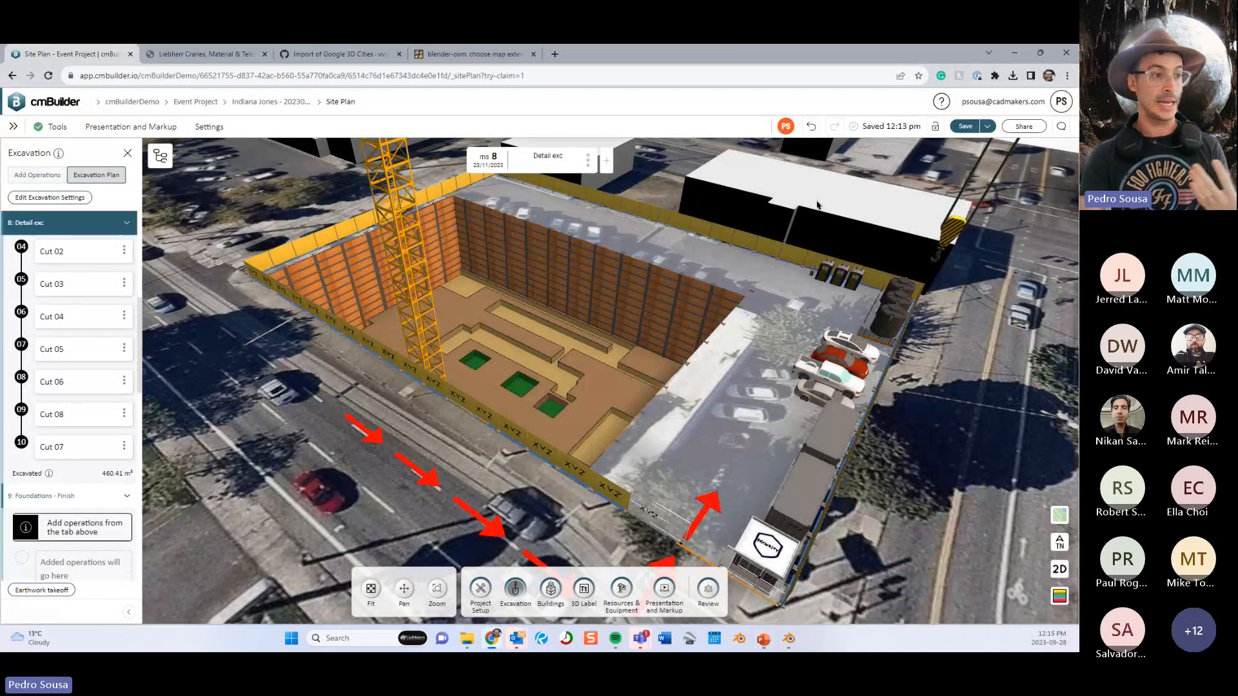
pyautogui.scroll(-2, 599, 353)
pyautogui.moveTo(599, 353); pyautogui.dragTo(606, 387)
pyautogui.press('End')
pyautogui.press('Left')
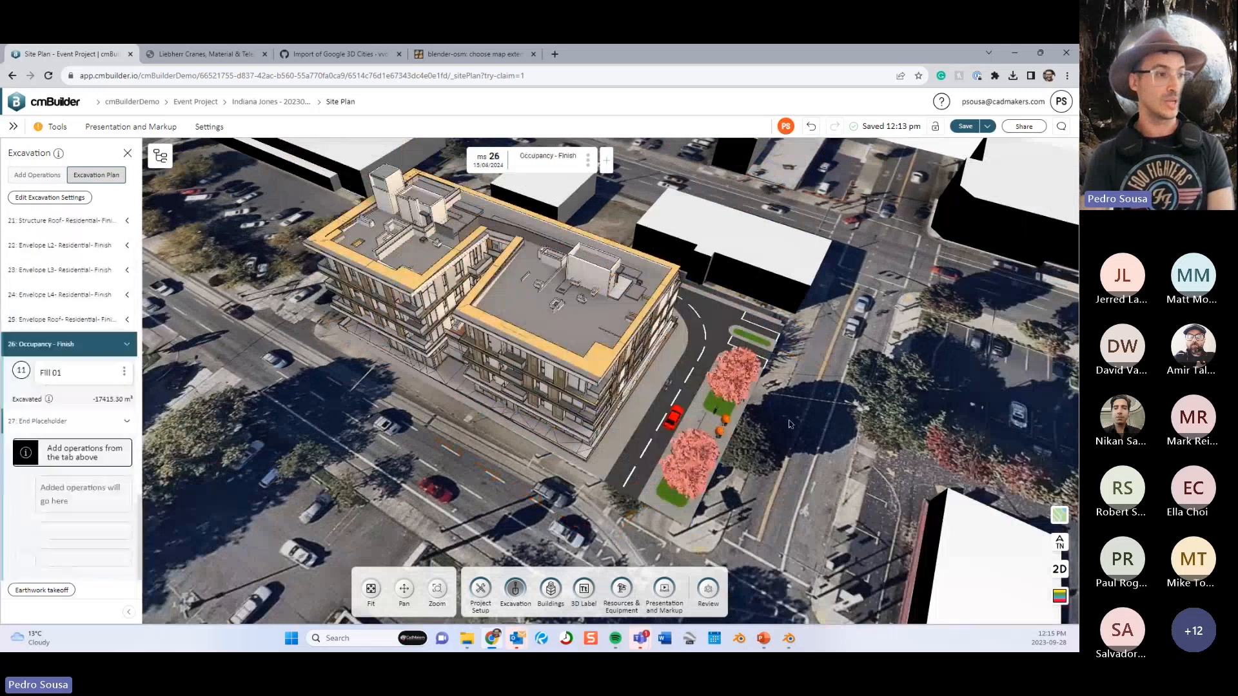
pyautogui.moveTo(794, 411); pyautogui.dragTo(696, 385)
pyautogui.scroll(6, 696, 385)
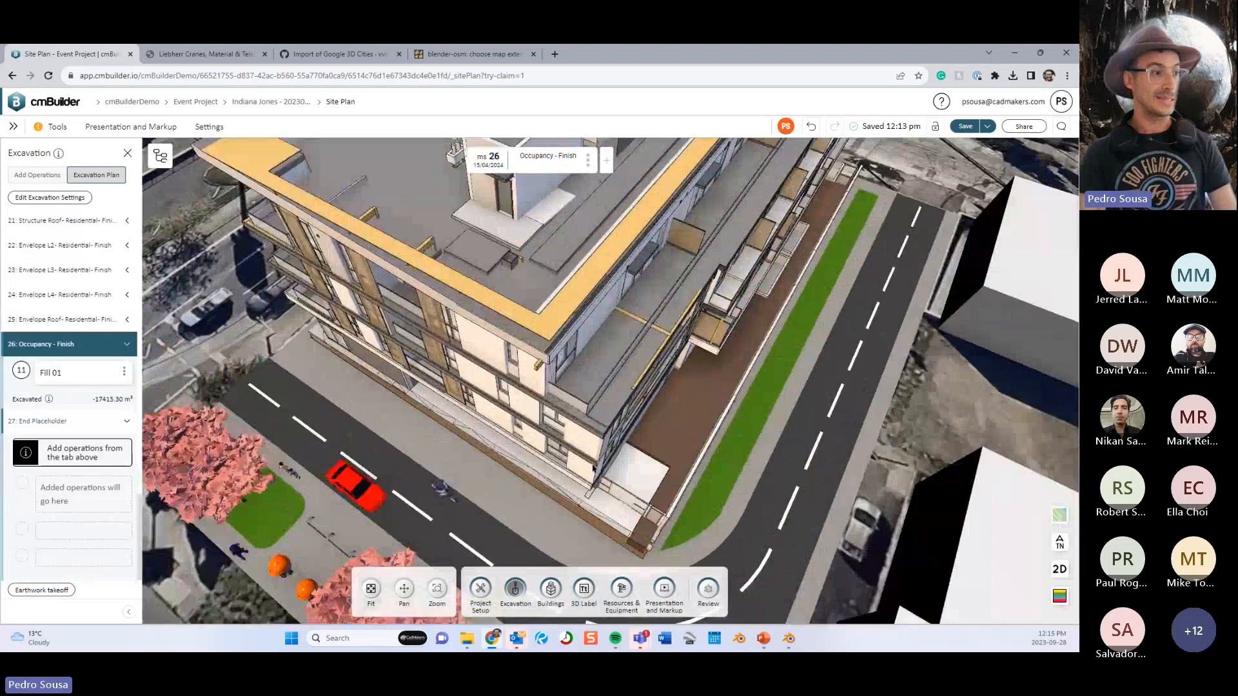
# Open Zone 4, the sidewalk zone beside the building, and show its color and texture library options.
pyautogui.moveTo(593, 469); pyautogui.dragTo(532, 342, button='right')
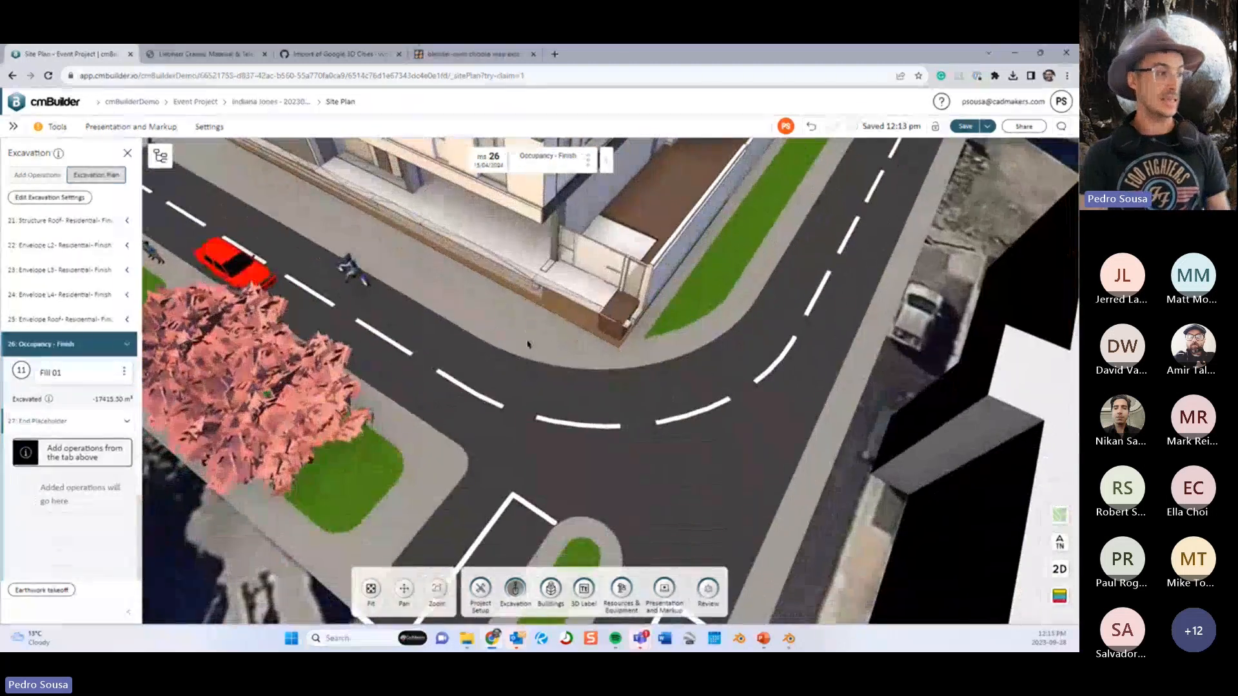
pyautogui.click(532, 342)
pyautogui.scroll(-2, 528, 344)
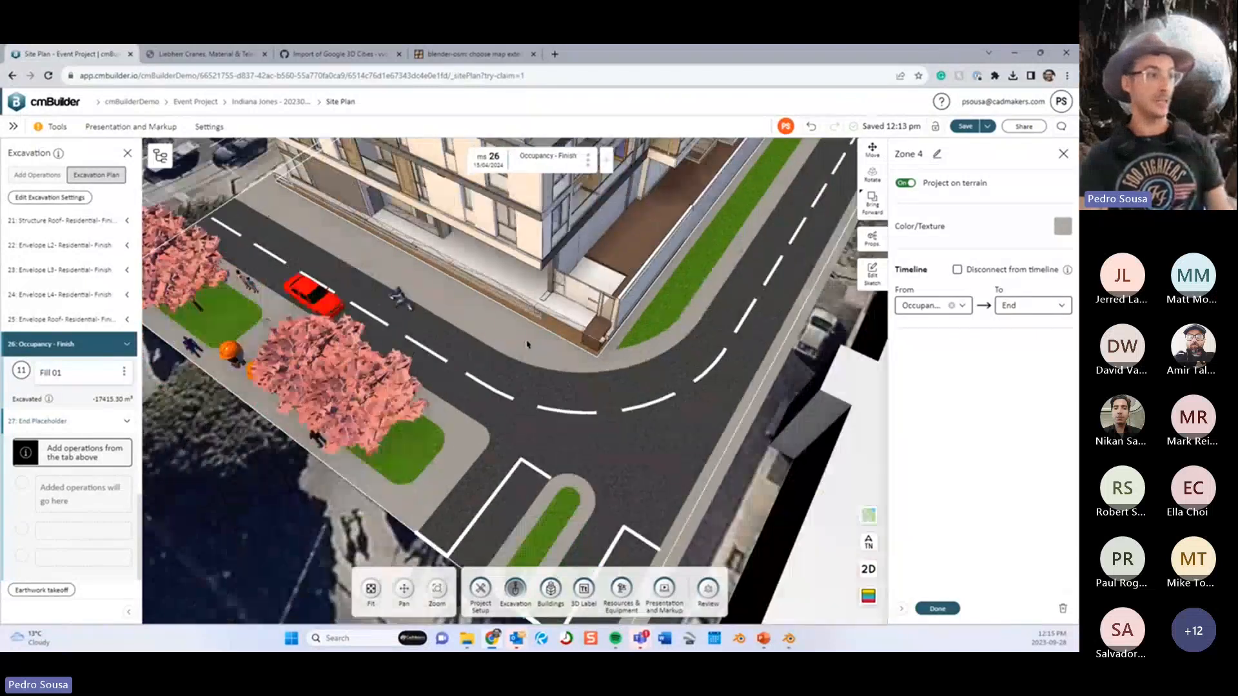
pyautogui.click(1062, 226)
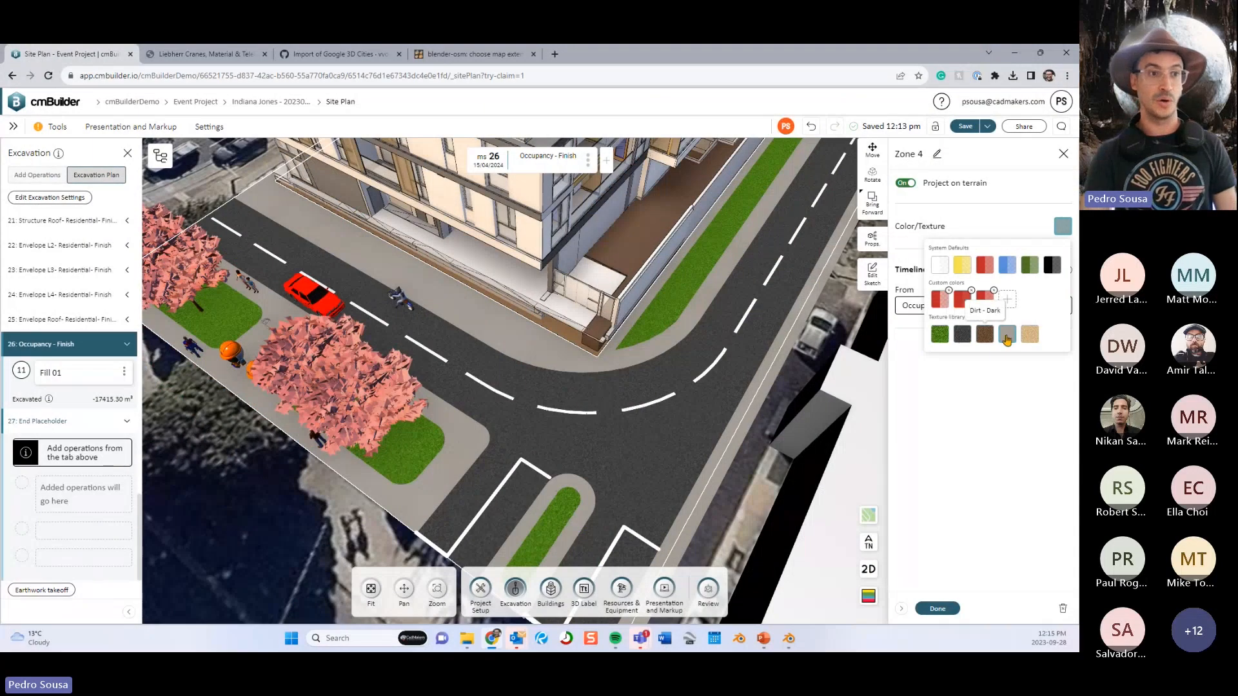
pyautogui.click(963, 335)
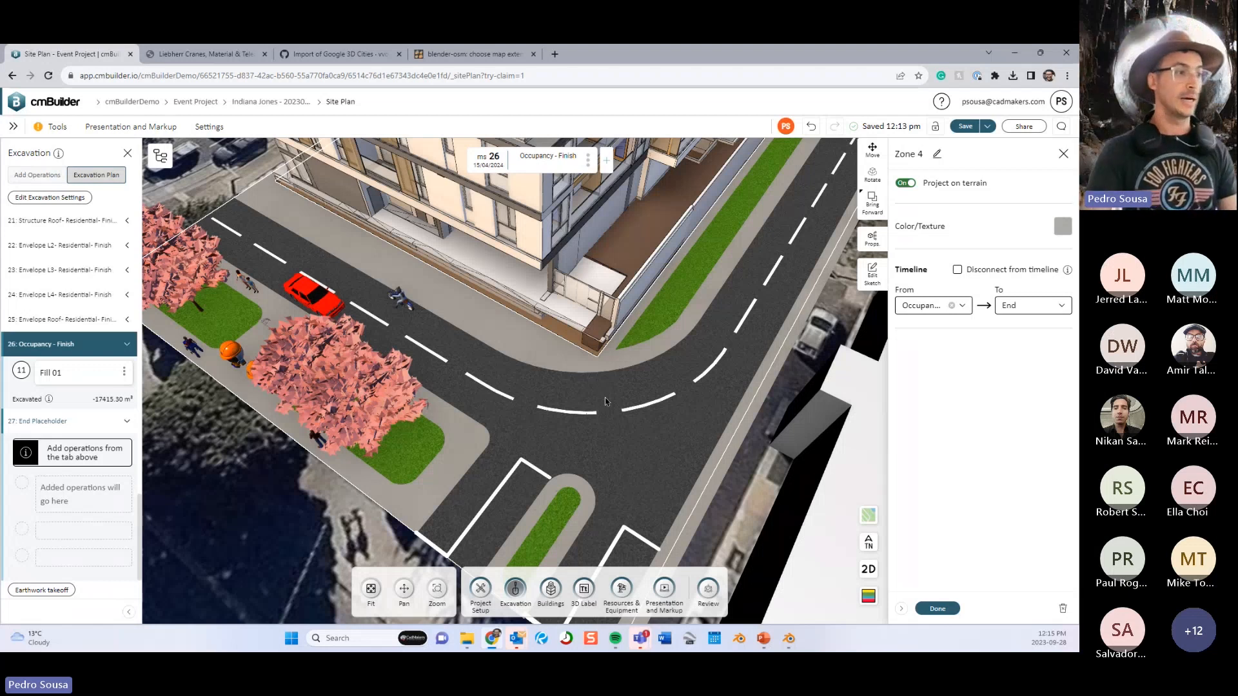
# Examine the asphalt, concrete and grass textures around the road corner and planting islands.
pyautogui.moveTo(604, 397)
pyautogui.mouseDown()
pyautogui.moveTo(599, 316)
pyautogui.moveTo(590, 390)
pyautogui.mouseUp()
pyautogui.scroll(3, 591, 390)
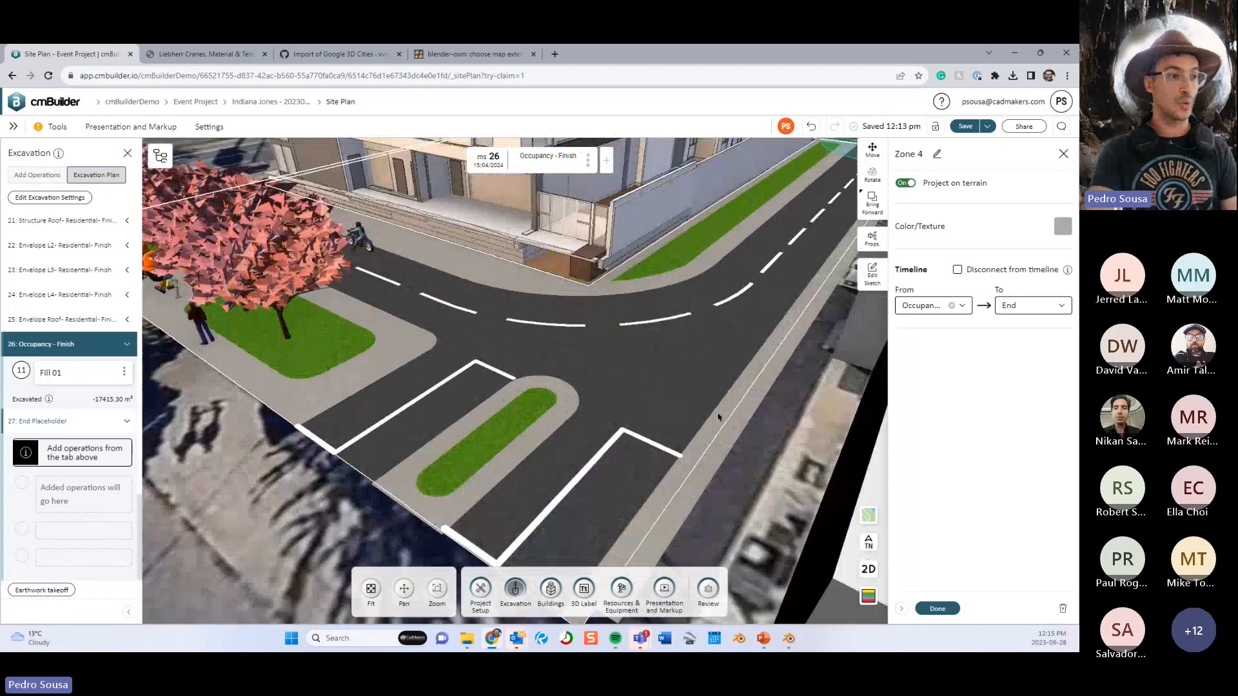
pyautogui.moveTo(331, 352); pyautogui.dragTo(440, 379)
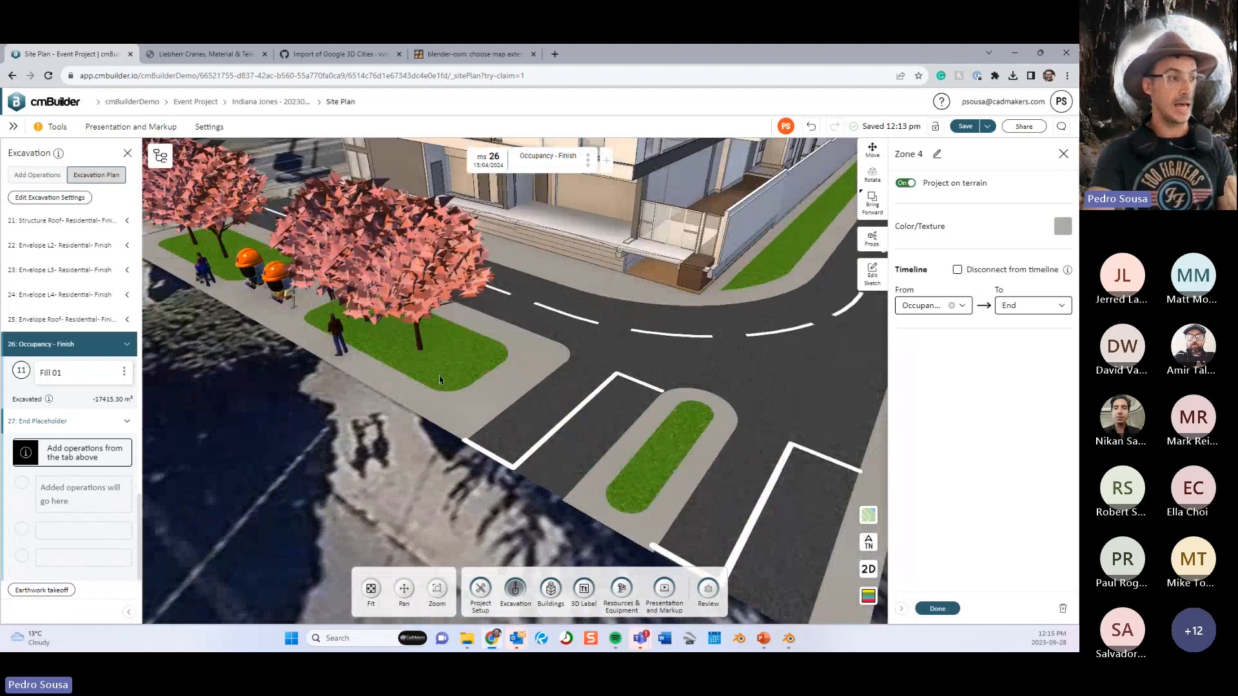
pyautogui.scroll(4, 496, 410)
pyautogui.scroll(-3, 496, 411)
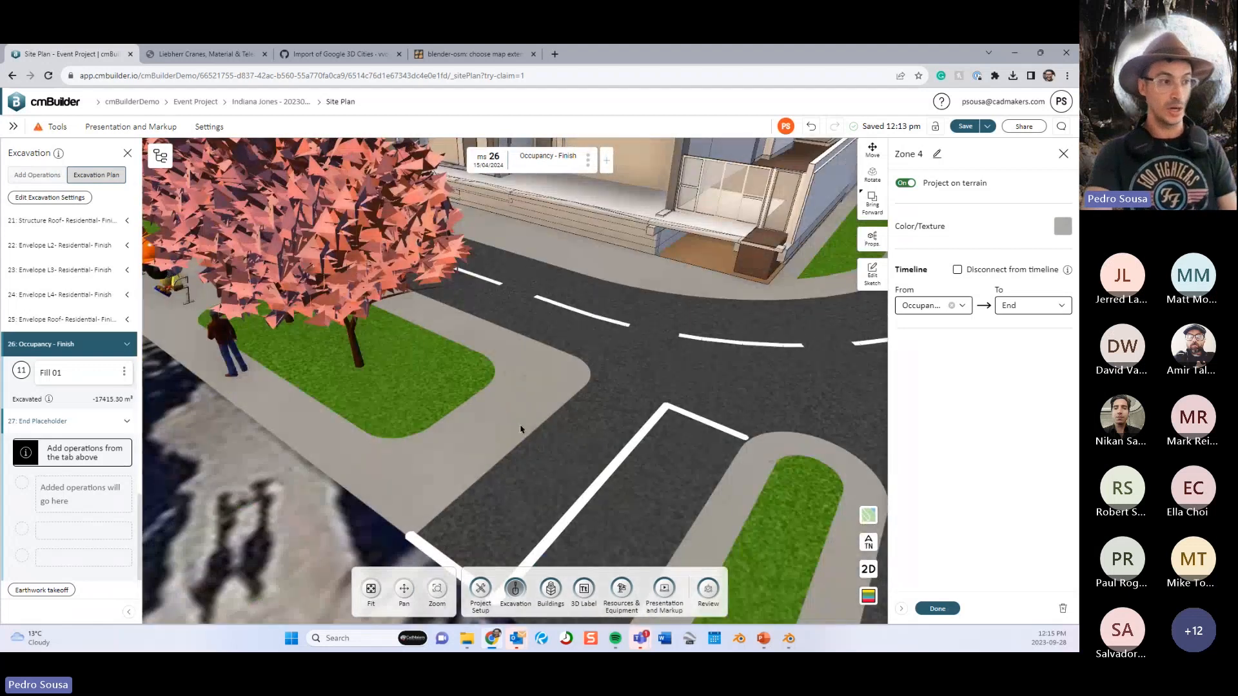
pyautogui.scroll(-4, 521, 429)
pyautogui.scroll(2, 481, 404)
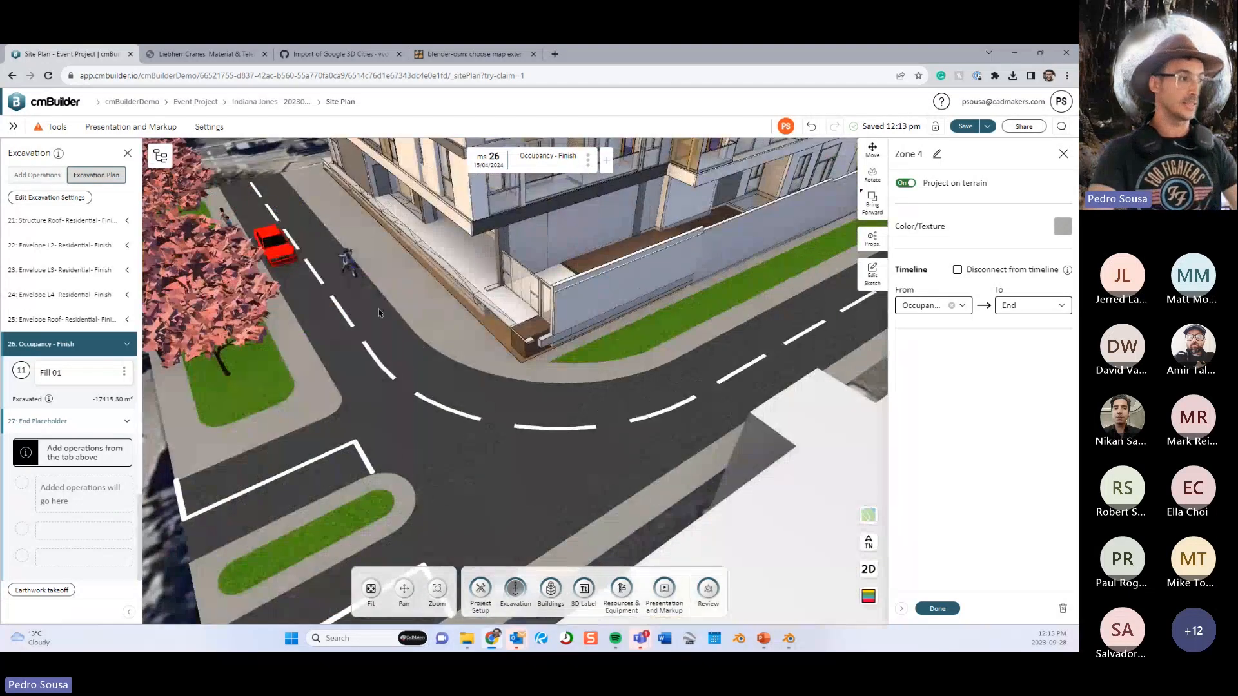
# Open the properties of Zone 3, the asphalt road zone, and close them without changes.
pyautogui.click(280, 374)
pyautogui.click(310, 395)
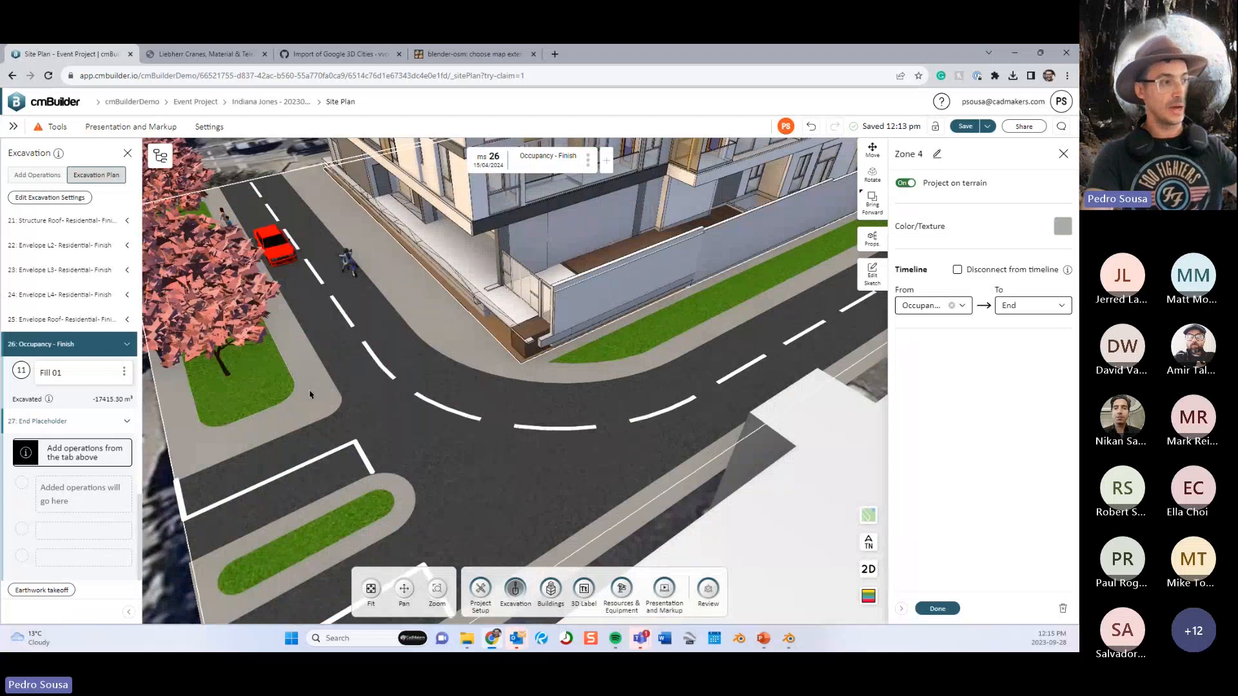
pyautogui.click(385, 373)
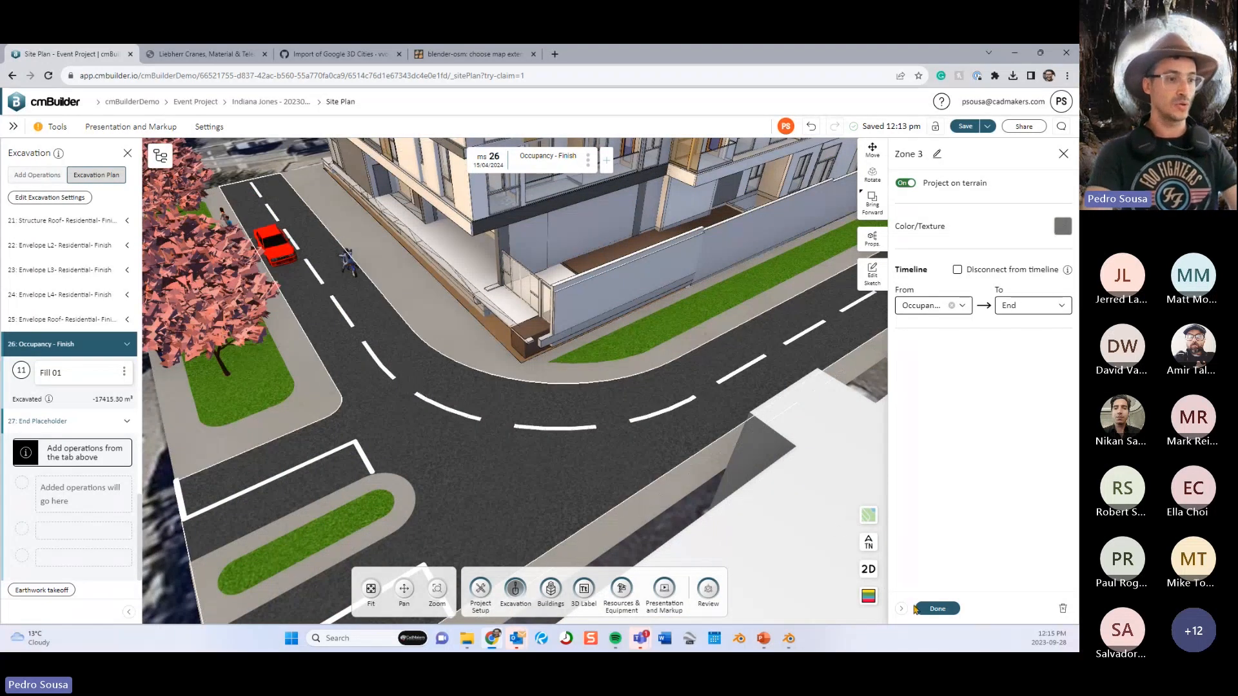
pyautogui.click(937, 609)
# Compare the finished road with the preceding milestone, return to milestone 26, and close the excavation tools.
pyautogui.scroll(-3, 566, 464)
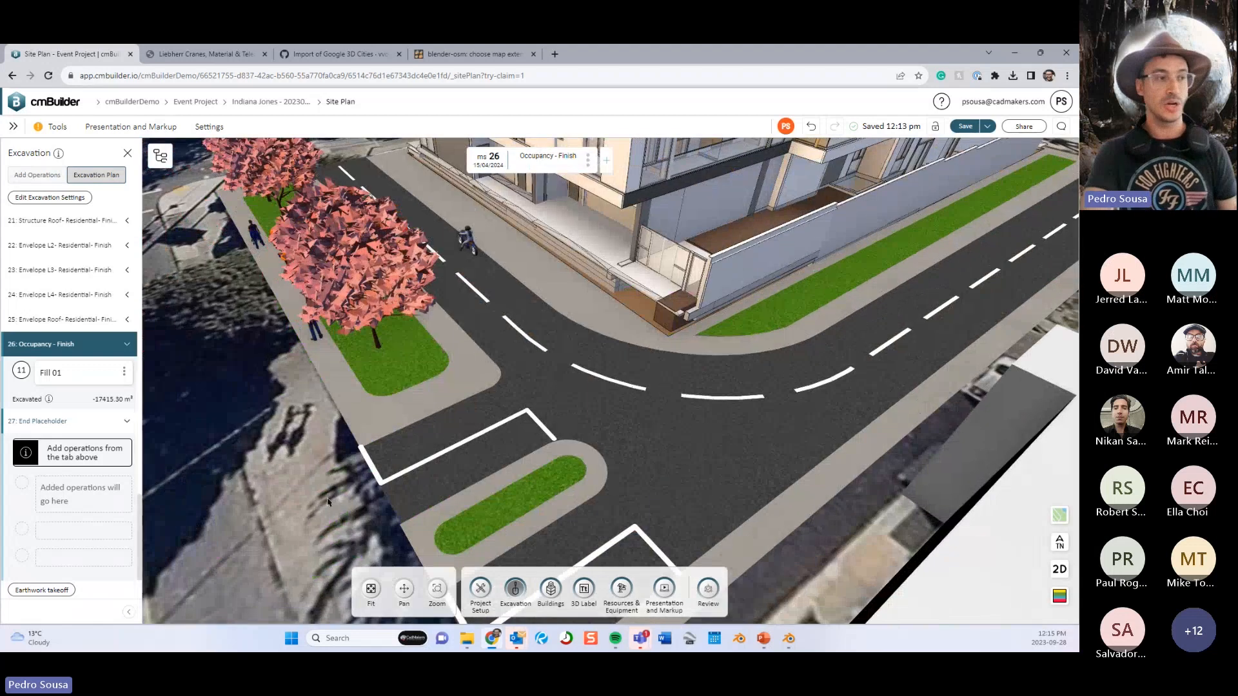
pyautogui.scroll(2, 590, 388)
pyautogui.moveTo(654, 361); pyautogui.dragTo(534, 359, button='middle')
pyautogui.press('Left')
pyautogui.press('Right')
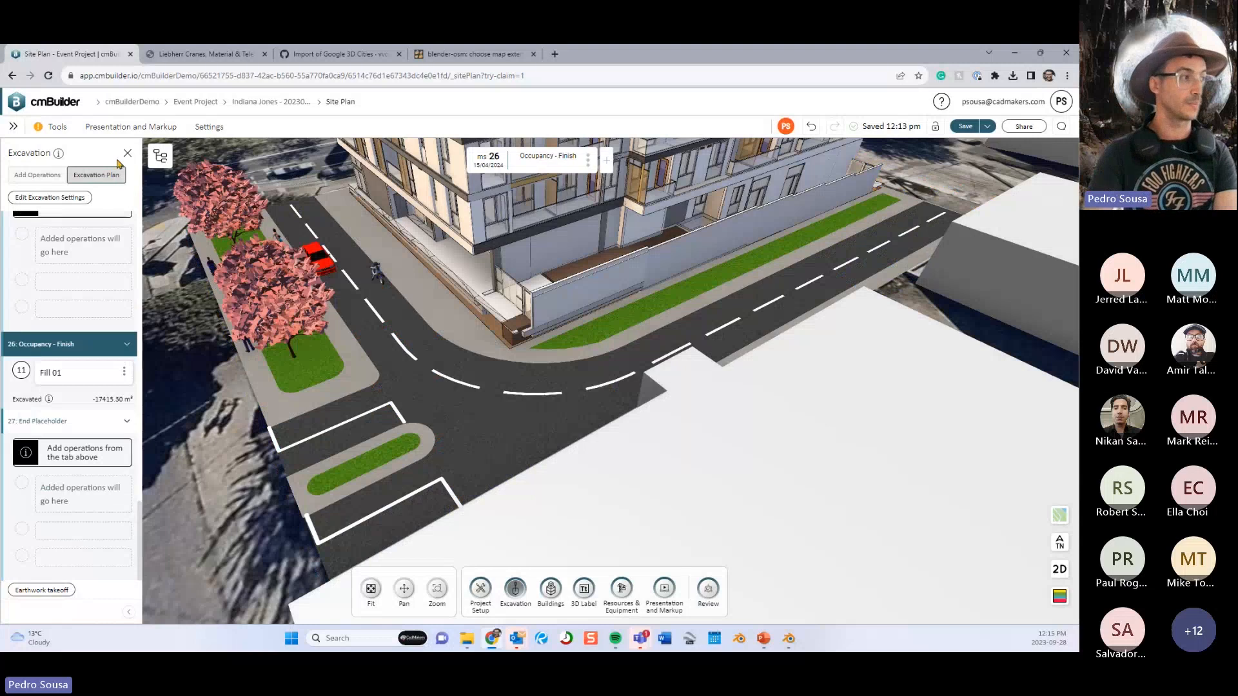
pyautogui.click(127, 153)
pyautogui.moveTo(400, 315); pyautogui.dragTo(425, 337, button='middle')
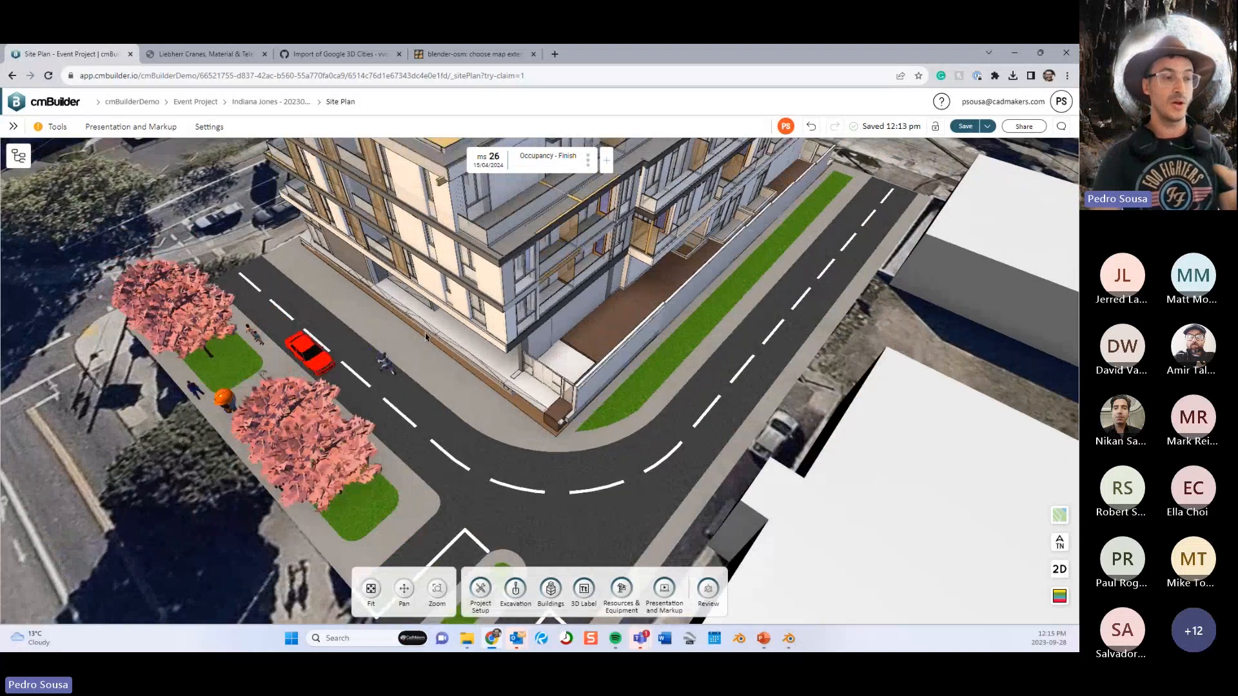
# Check the Zone Textures slide in PowerPoint, return to cmBuilder, and view the blue-roofed building from above at milestone 25.
pyautogui.click(763, 639)
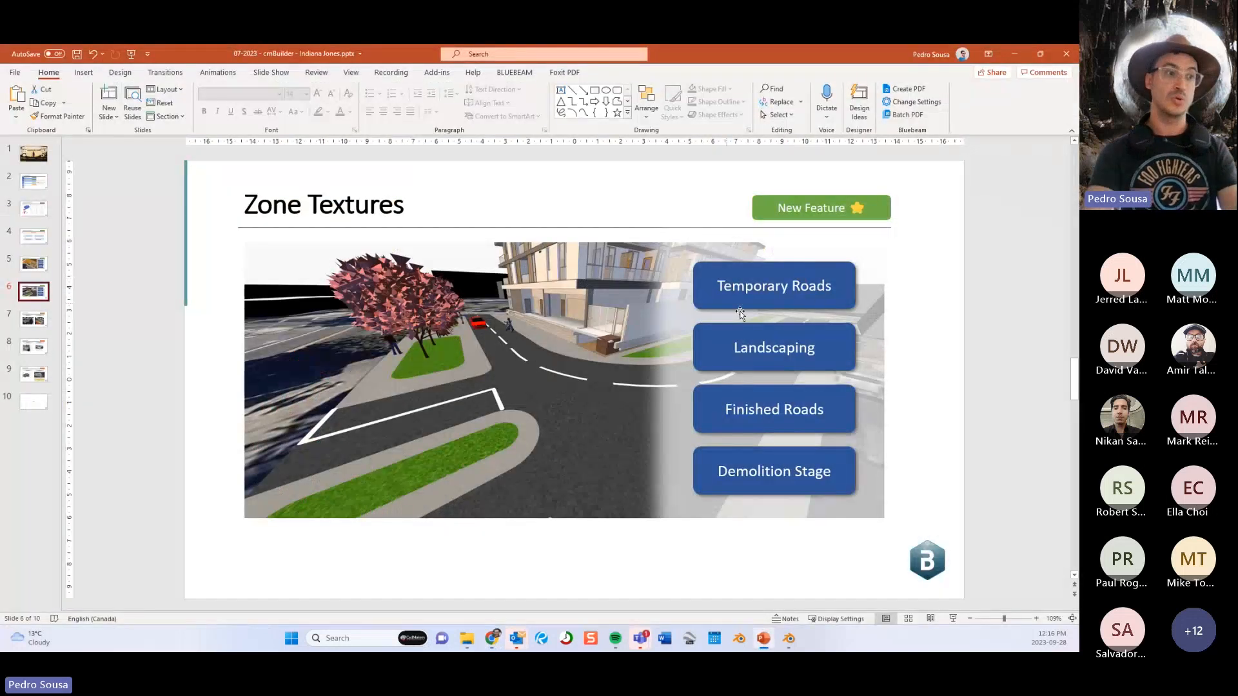
pyautogui.click(1014, 55)
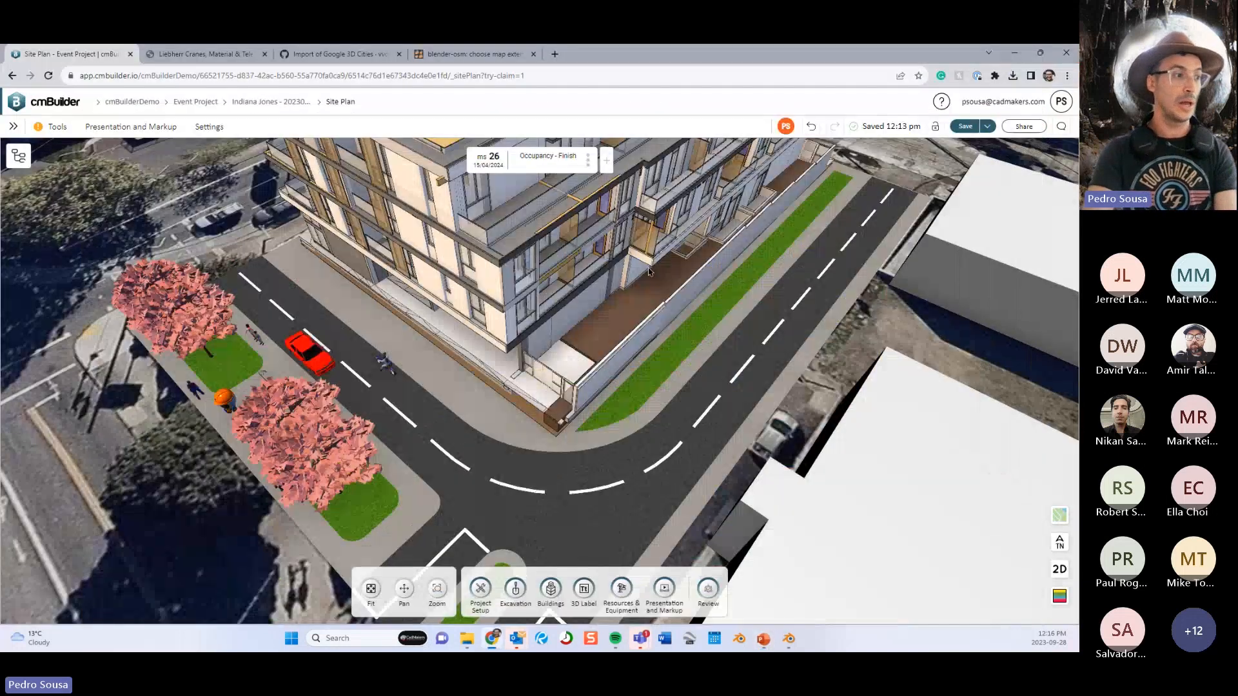
pyautogui.scroll(-3, 515, 342)
pyautogui.moveTo(509, 341); pyautogui.dragTo(564, 341)
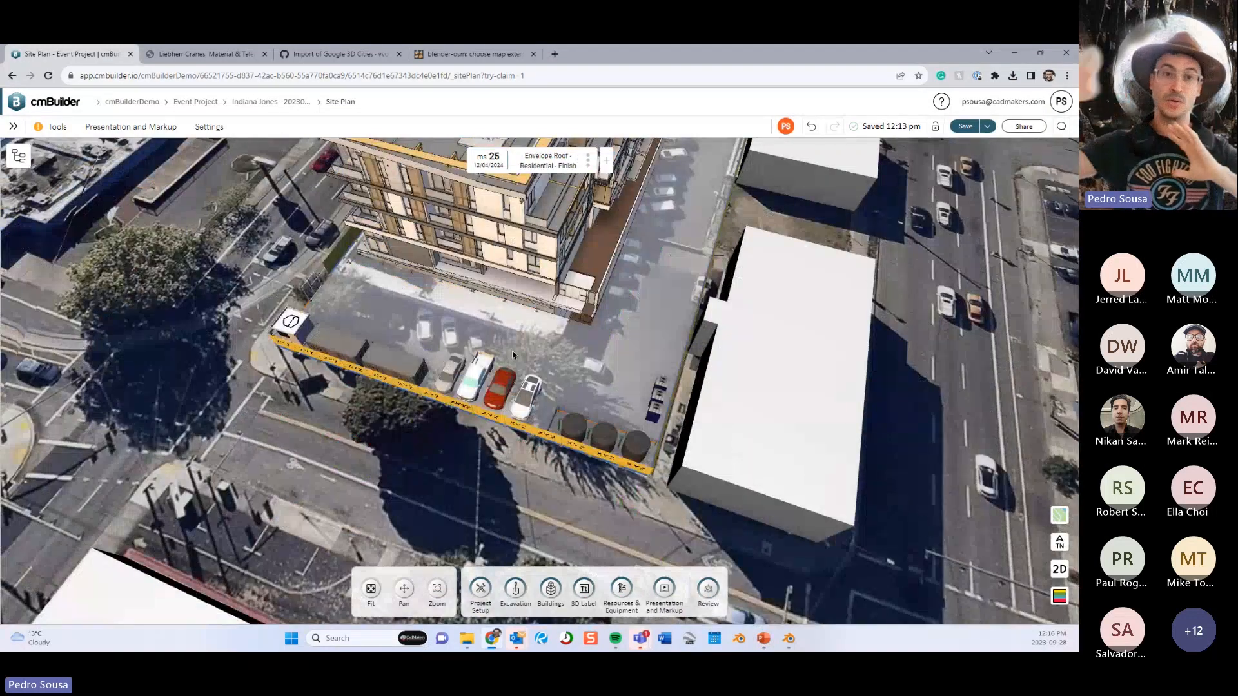
pyautogui.scroll(-10, 522, 354)
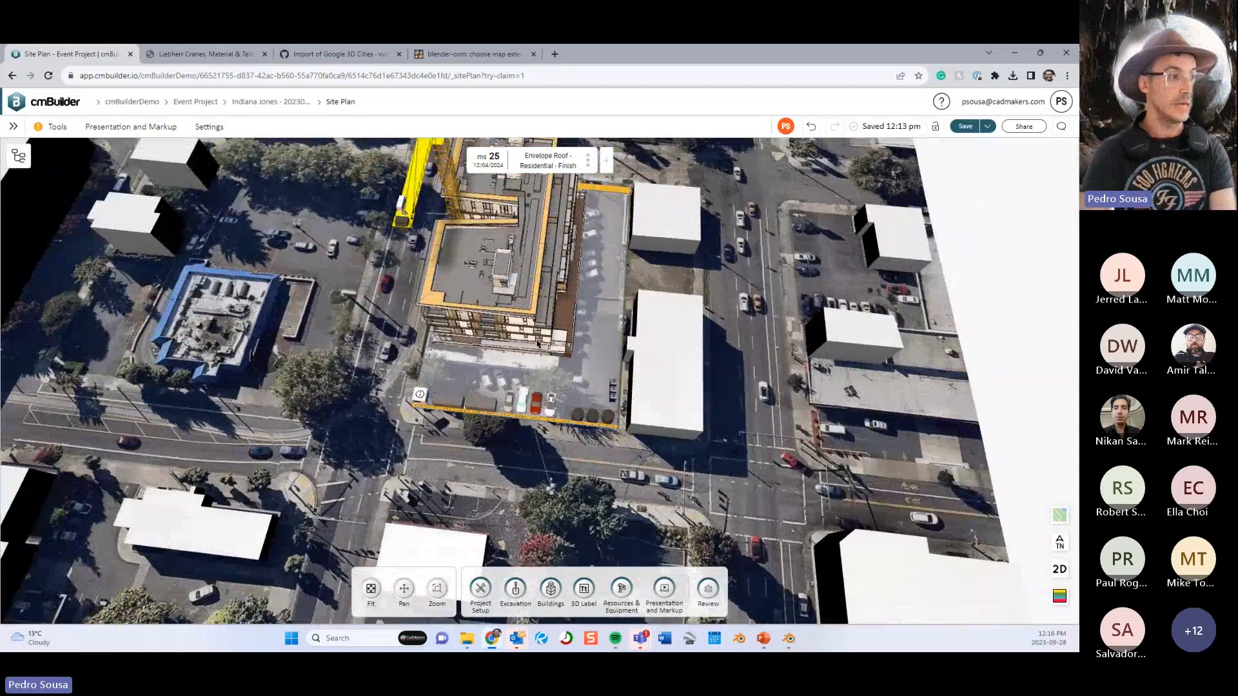
pyautogui.scroll(2, 538, 344)
pyautogui.moveTo(361, 516); pyautogui.dragTo(690, 506, button='right')
pyautogui.moveTo(568, 381); pyautogui.dragTo(562, 429)
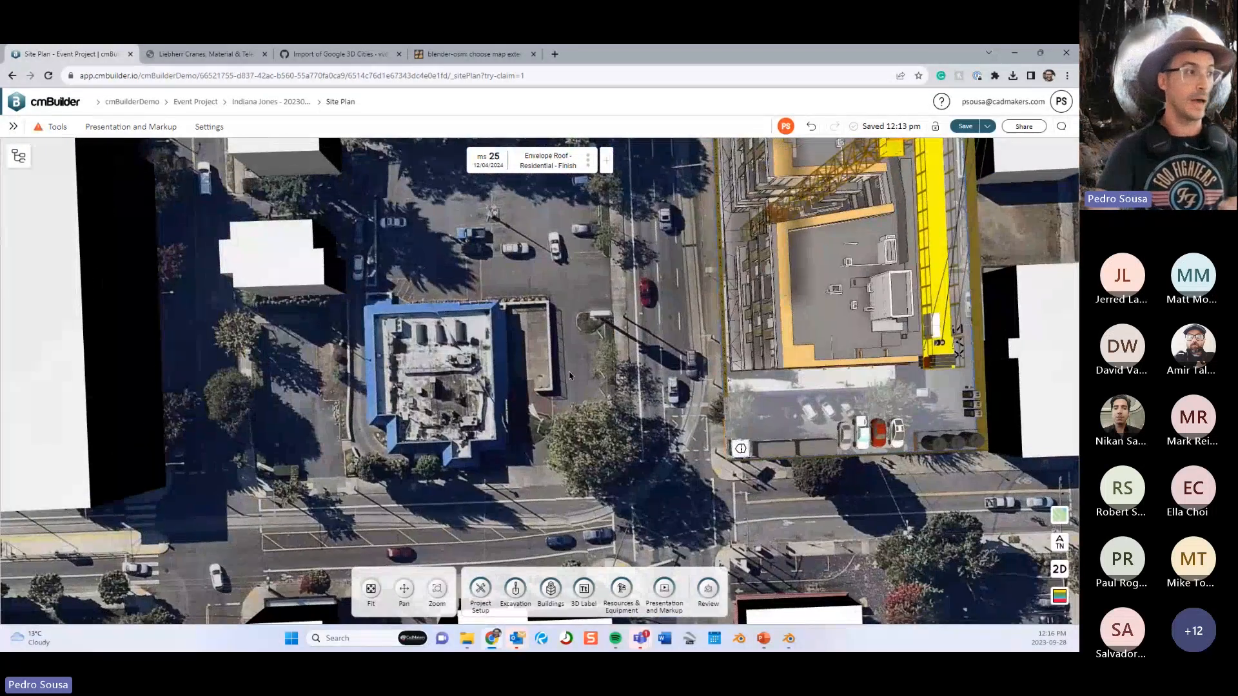
# Start a zone over the blue-roofed building and sketch its outer edge with a line about 14.6 m long and an arc about 11.75 m in radius.
pyautogui.moveTo(567, 374); pyautogui.dragTo(551, 418, button='right')
pyautogui.moveTo(551, 418); pyautogui.dragTo(559, 424)
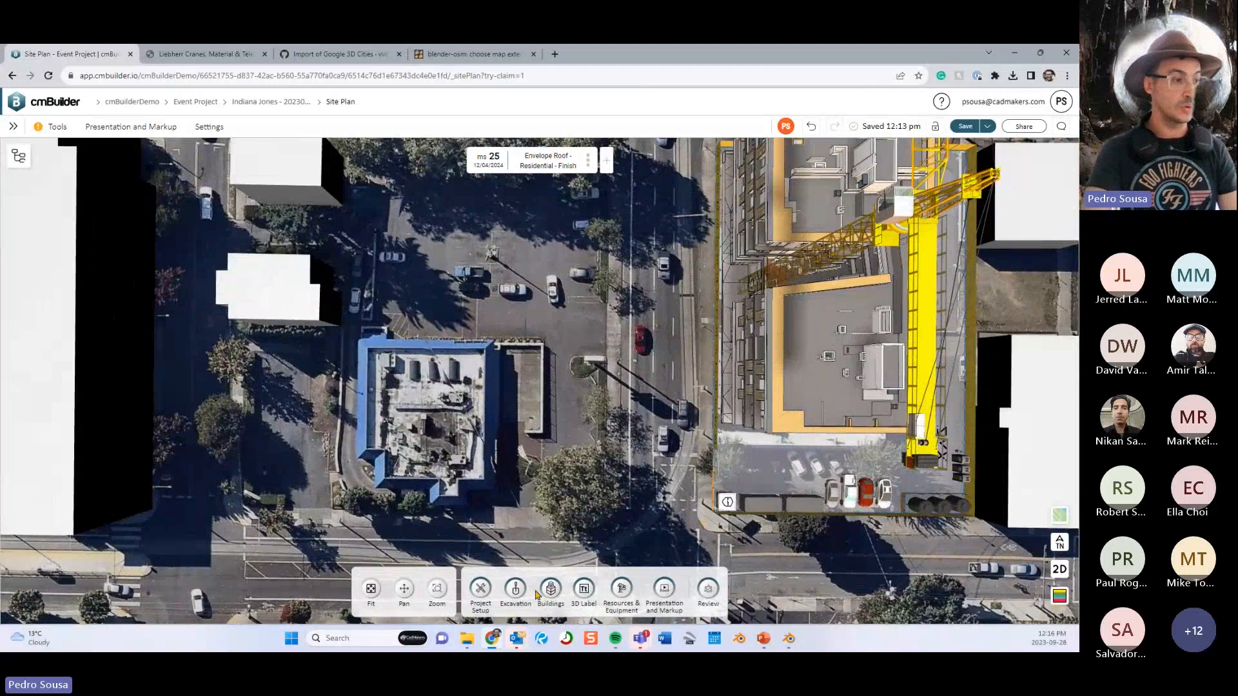
pyautogui.click(480, 588)
pyautogui.click(611, 589)
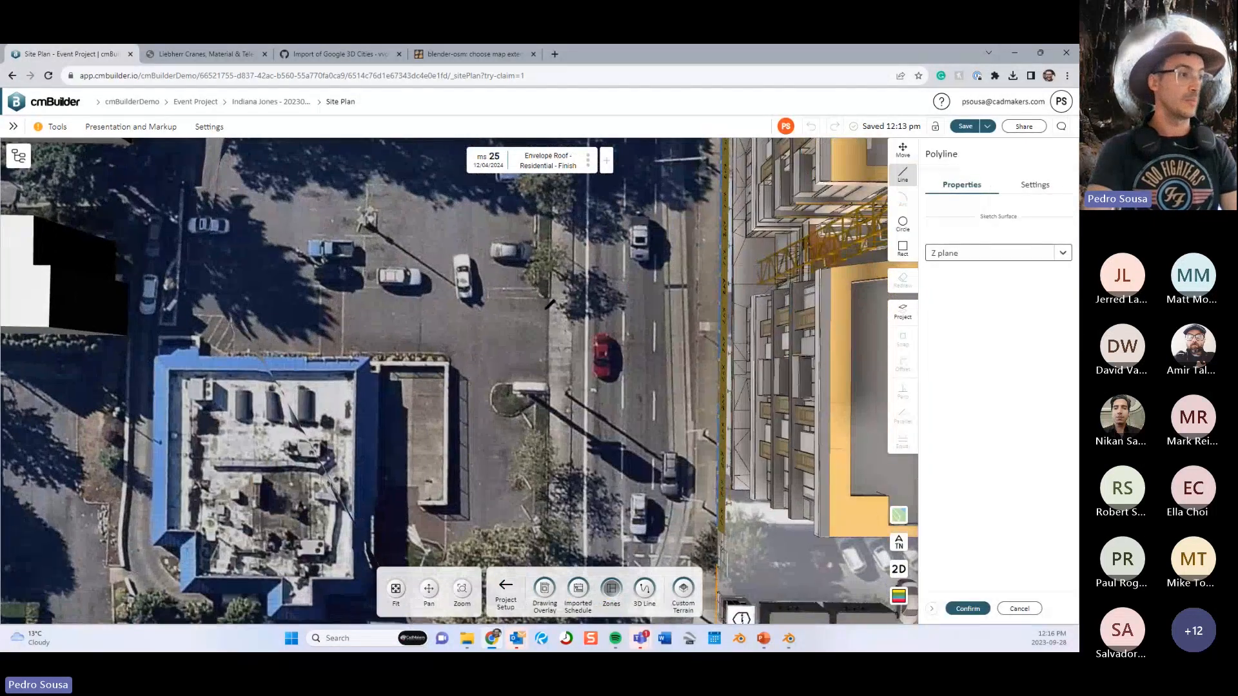
pyautogui.click(544, 310)
pyautogui.moveTo(452, 365); pyautogui.dragTo(550, 282, button='middle')
pyautogui.moveTo(506, 238); pyautogui.dragTo(446, 341)
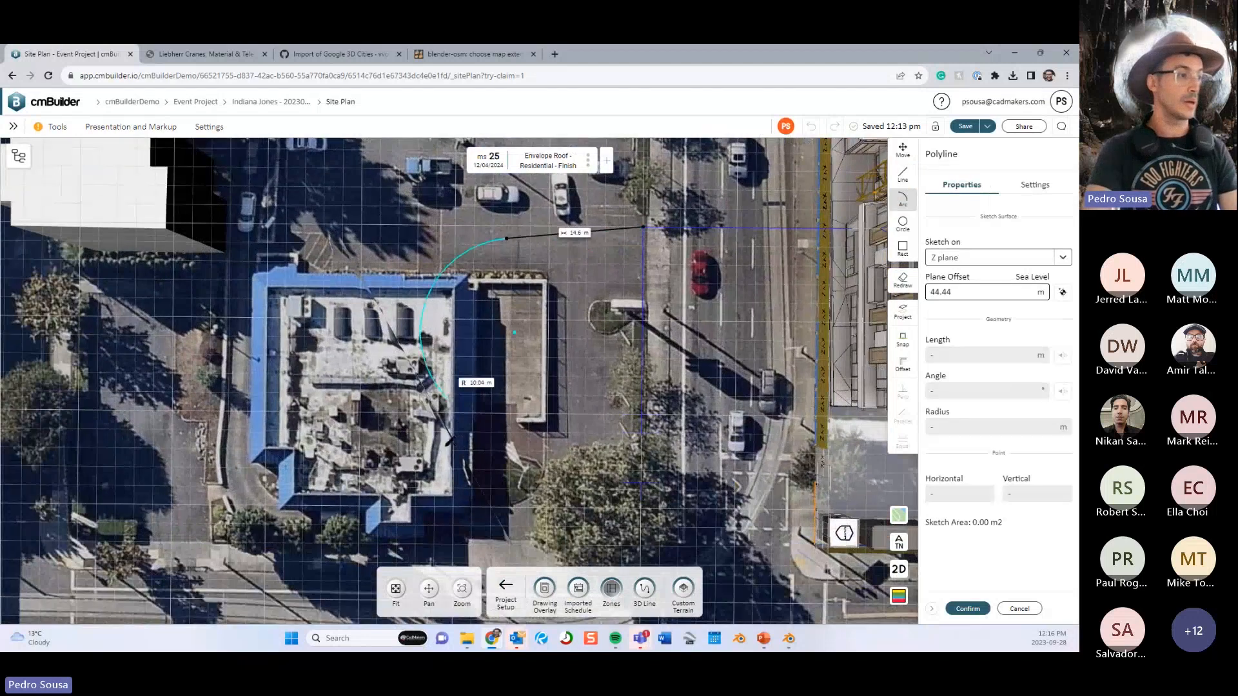
pyautogui.click(406, 343)
pyautogui.moveTo(410, 382); pyautogui.dragTo(430, 325, button='middle')
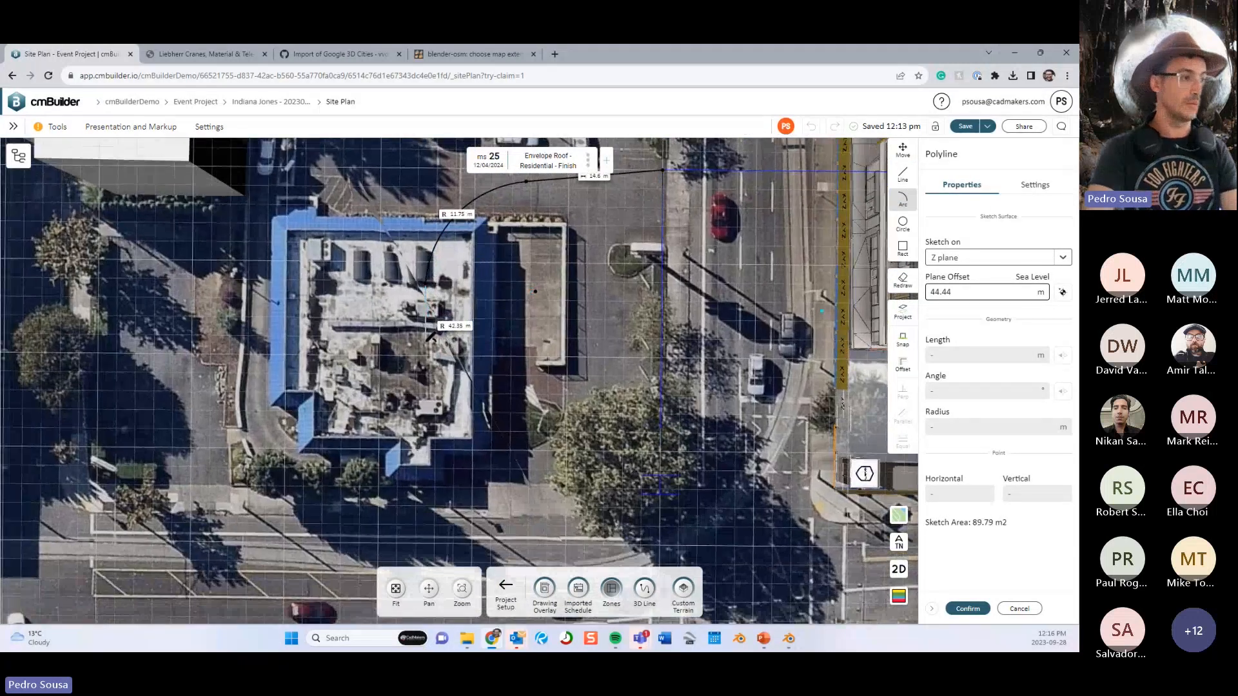
# Complete the curved road zone with straight sides about 21.46, 7.01 and 20.84 m long and an inner corner arc, and confirm the closed outline.
pyautogui.press('l')
pyautogui.click(424, 485)
pyautogui.click(490, 484)
pyautogui.click(489, 286)
pyautogui.press('a')
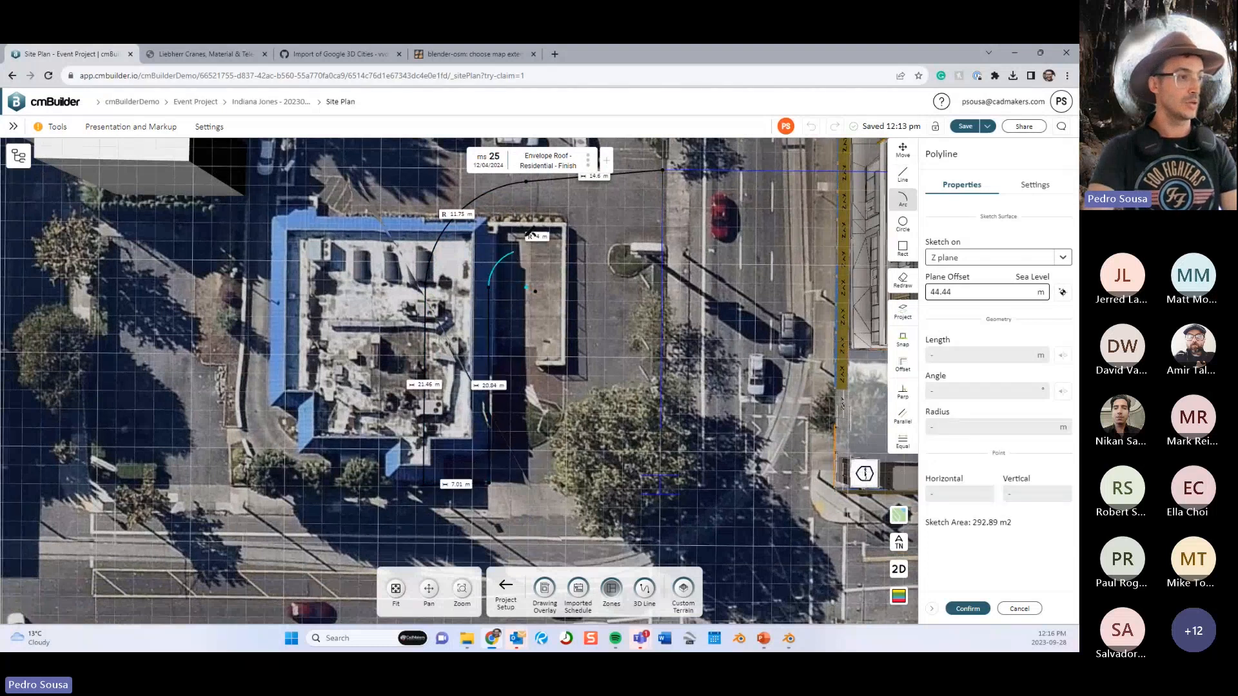
pyautogui.click(528, 236)
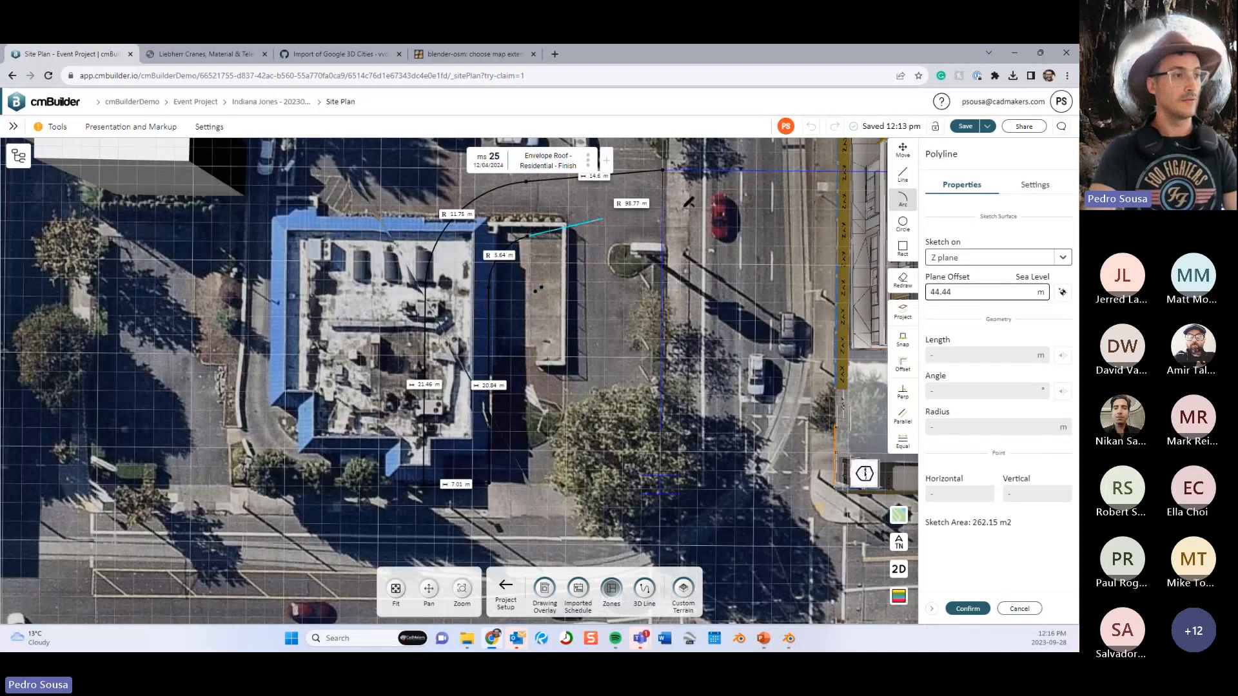
pyautogui.press('l')
pyautogui.click(662, 216)
pyautogui.click(662, 170)
pyautogui.click(968, 608)
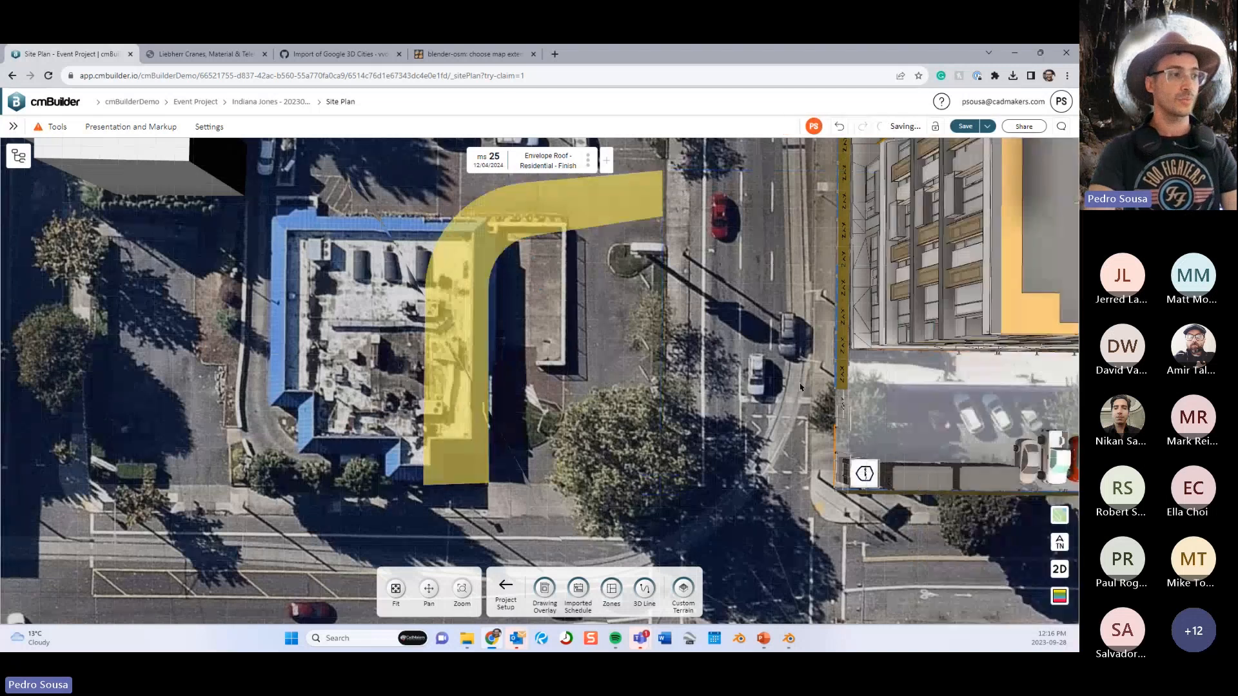
# Apply the Dirt - Dark texture to the curved road zone and inspect it up close.
pyautogui.click(481, 279)
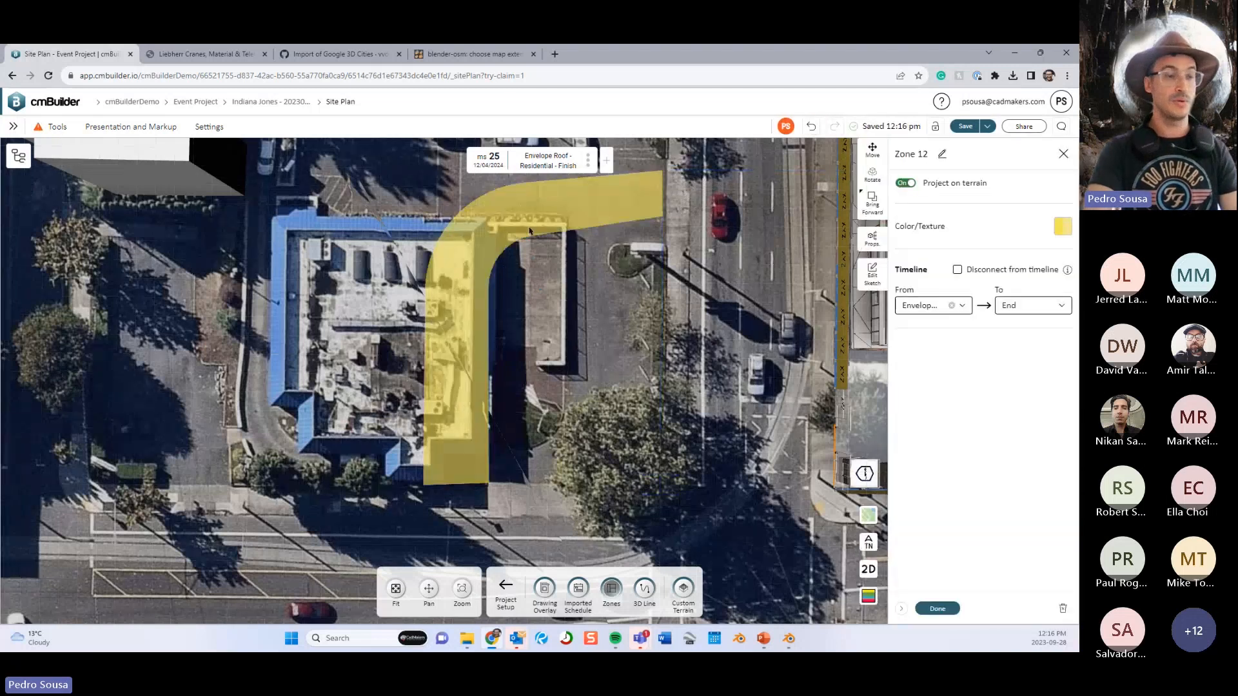
pyautogui.click(1062, 226)
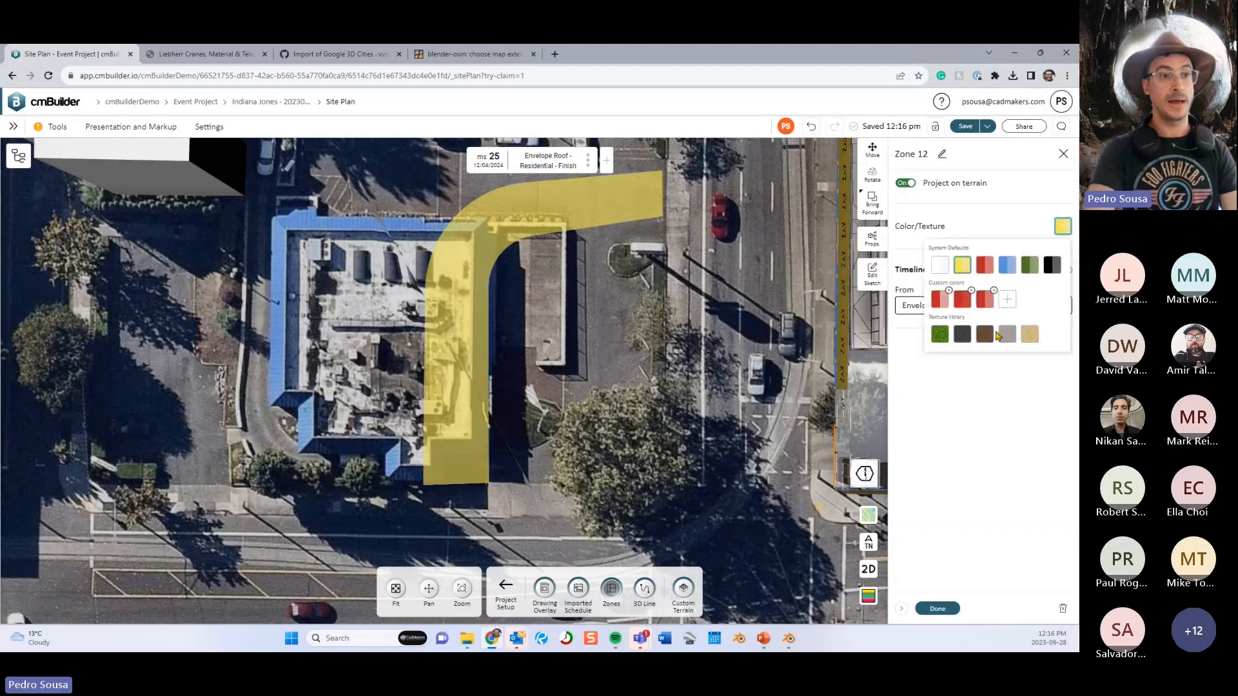
pyautogui.click(982, 340)
pyautogui.moveTo(627, 349); pyautogui.dragTo(700, 494, button='middle')
pyautogui.scroll(6, 644, 353)
pyautogui.moveTo(645, 354)
pyautogui.mouseDown()
pyautogui.moveTo(671, 367)
pyautogui.moveTo(655, 354)
pyautogui.mouseUp()
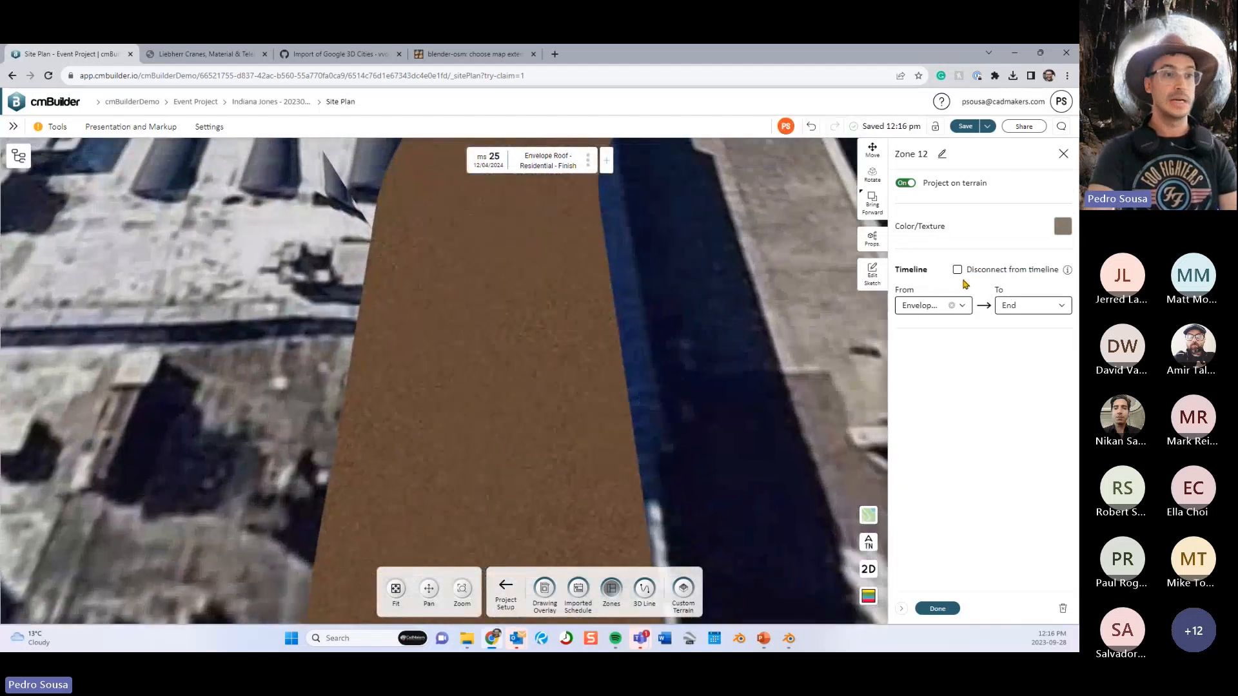
# Try the dark asphalt texture on the curved road zone and replace it with the light sand-coloured texture.
pyautogui.click(1062, 226)
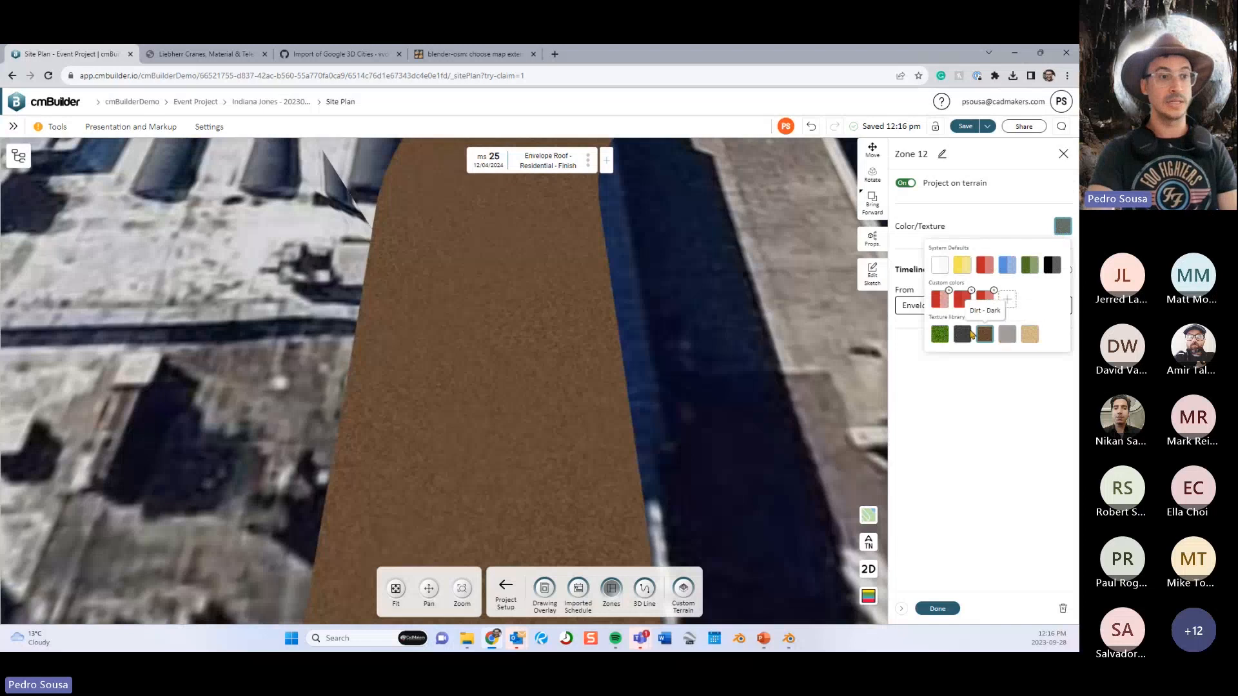
pyautogui.click(964, 335)
pyautogui.click(1062, 226)
pyautogui.click(1030, 335)
pyautogui.click(1063, 226)
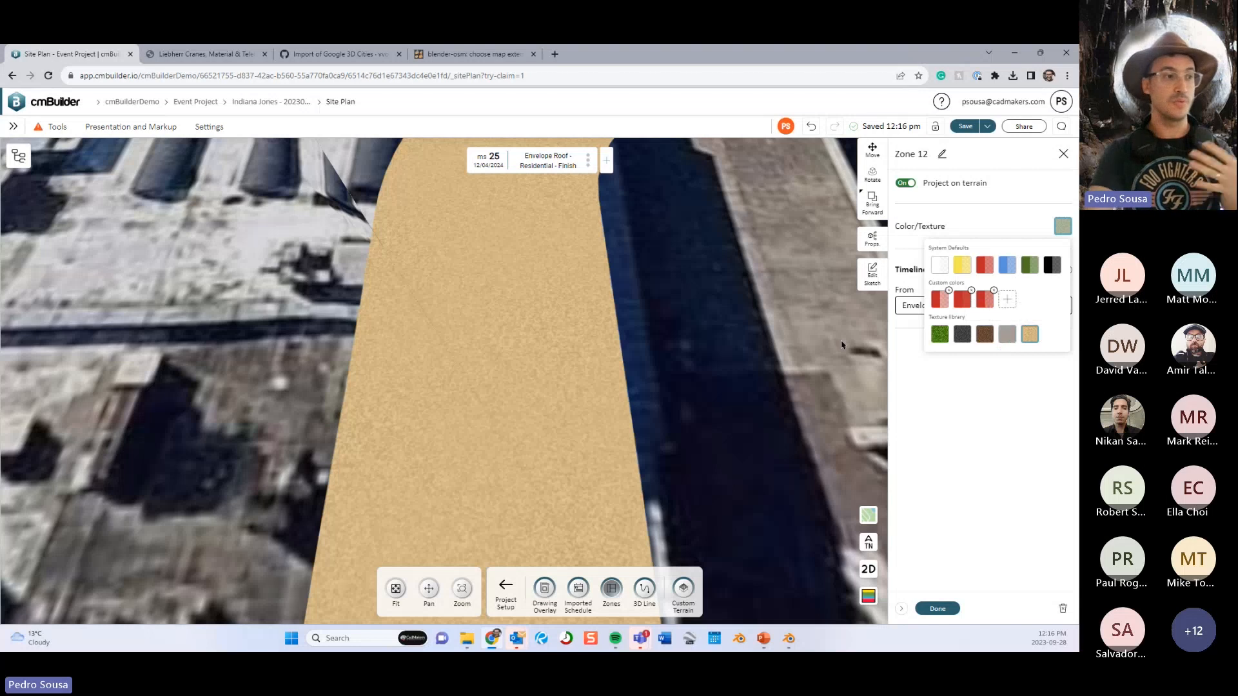
pyautogui.scroll(-6, 755, 322)
pyautogui.moveTo(753, 321); pyautogui.dragTo(677, 286)
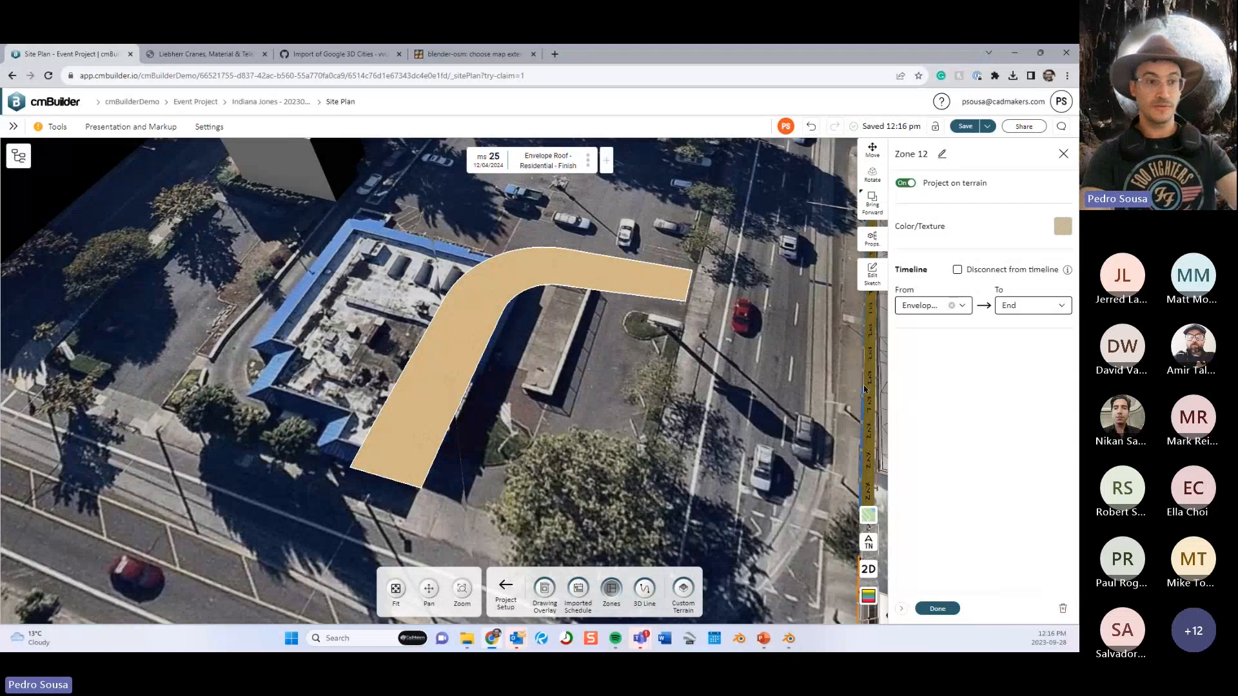
# Delete the curved road zone over the blue-roofed building from the site plan.
pyautogui.click(1063, 609)
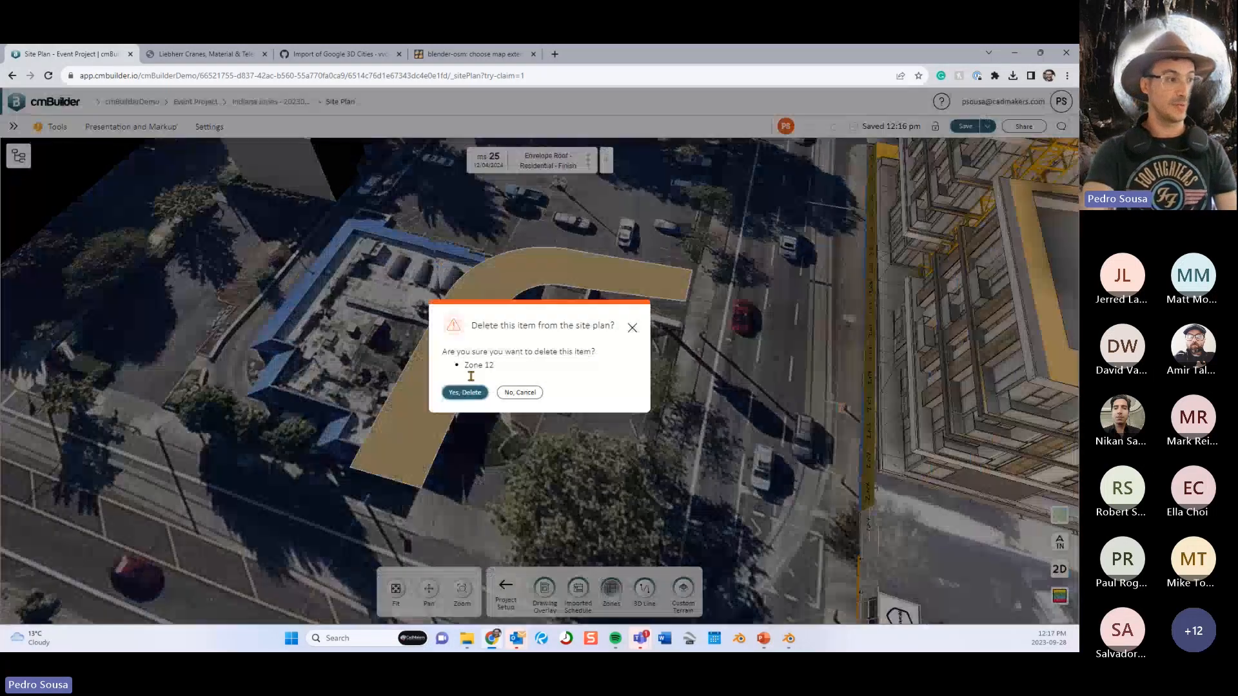
pyautogui.click(465, 394)
pyautogui.scroll(-4, 608, 348)
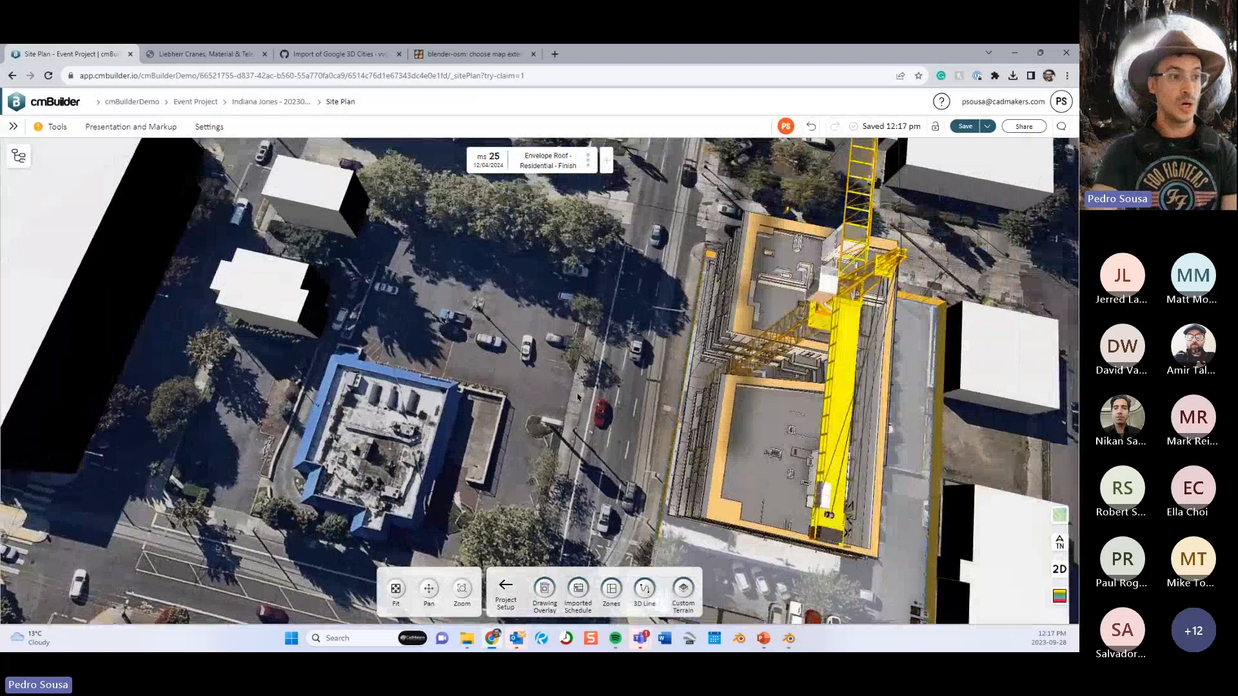
# Return to the start of the timeline and compare the existing site buildings at the Project Start and Mobilize - Finish milestones.
pyautogui.moveTo(578, 398); pyautogui.dragTo(528, 335, button='middle')
pyautogui.press('Home')
pyautogui.moveTo(812, 371); pyautogui.dragTo(703, 365, button='middle')
pyautogui.scroll(-1, 627, 383)
pyautogui.press('Right')
pyautogui.moveTo(564, 295); pyautogui.dragTo(558, 368, button='middle')
pyautogui.press('Right')
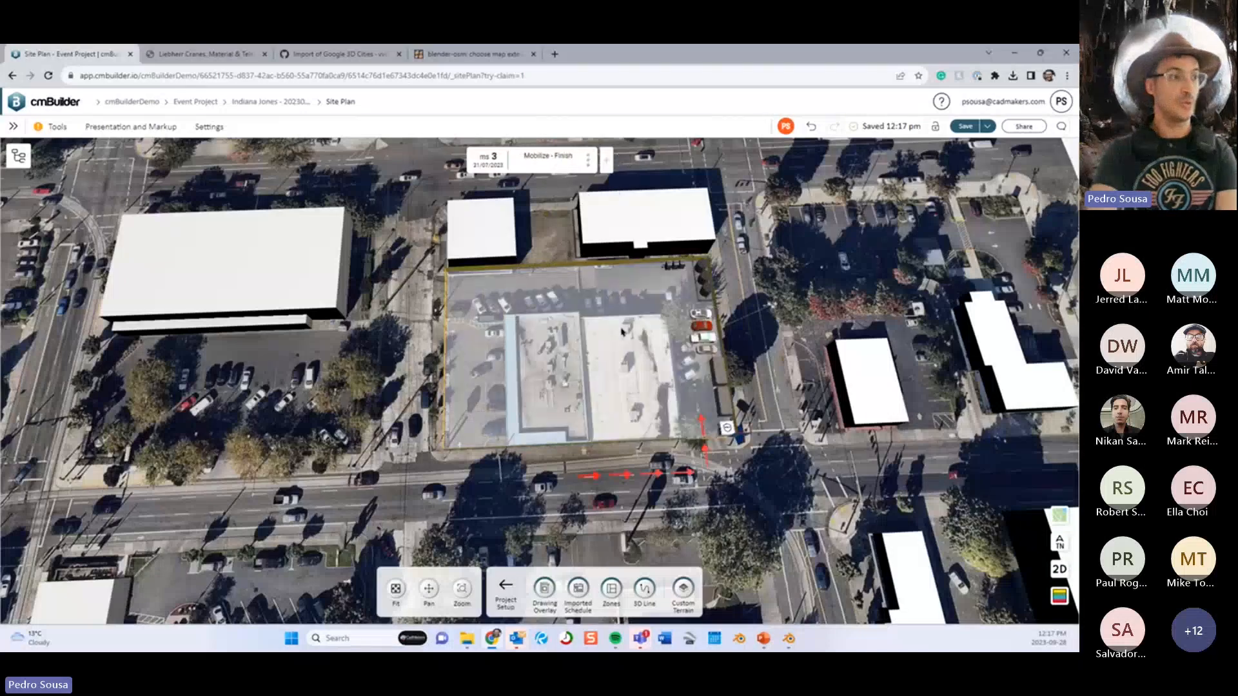
pyautogui.press('Left')
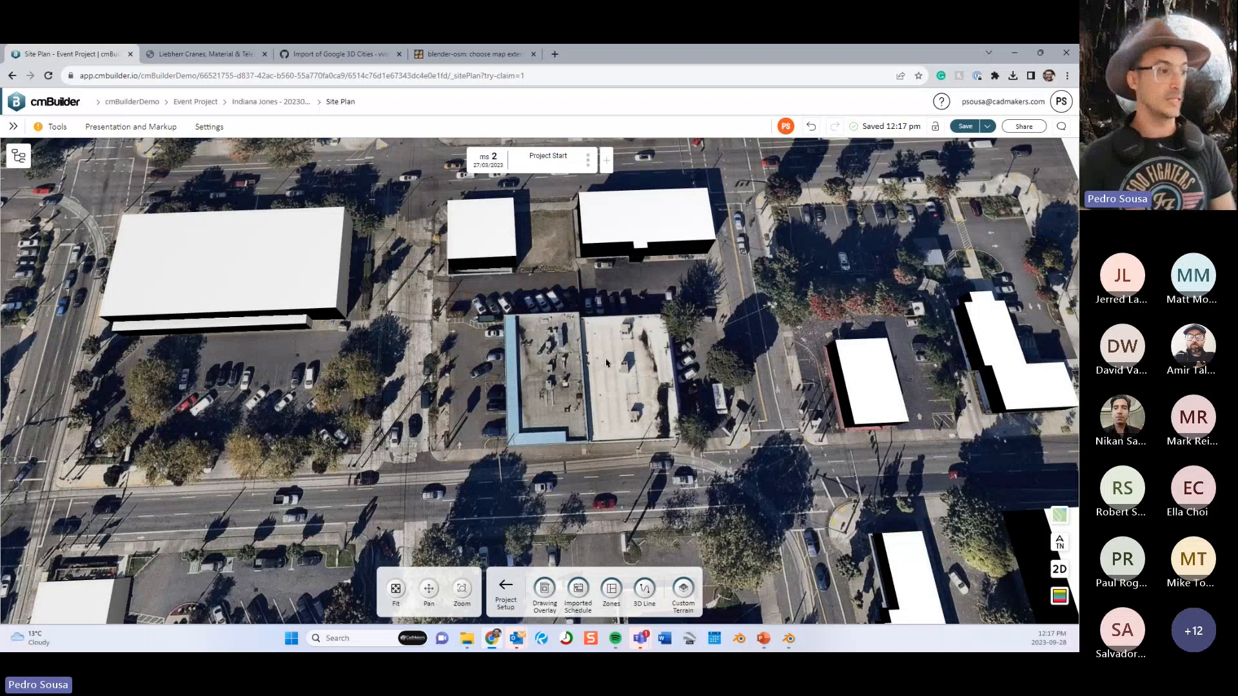
# Draw a four-sided zone about 41 m by 58 m covering the existing buildings and parking on the project site.
pyautogui.moveTo(595, 376); pyautogui.dragTo(625, 573)
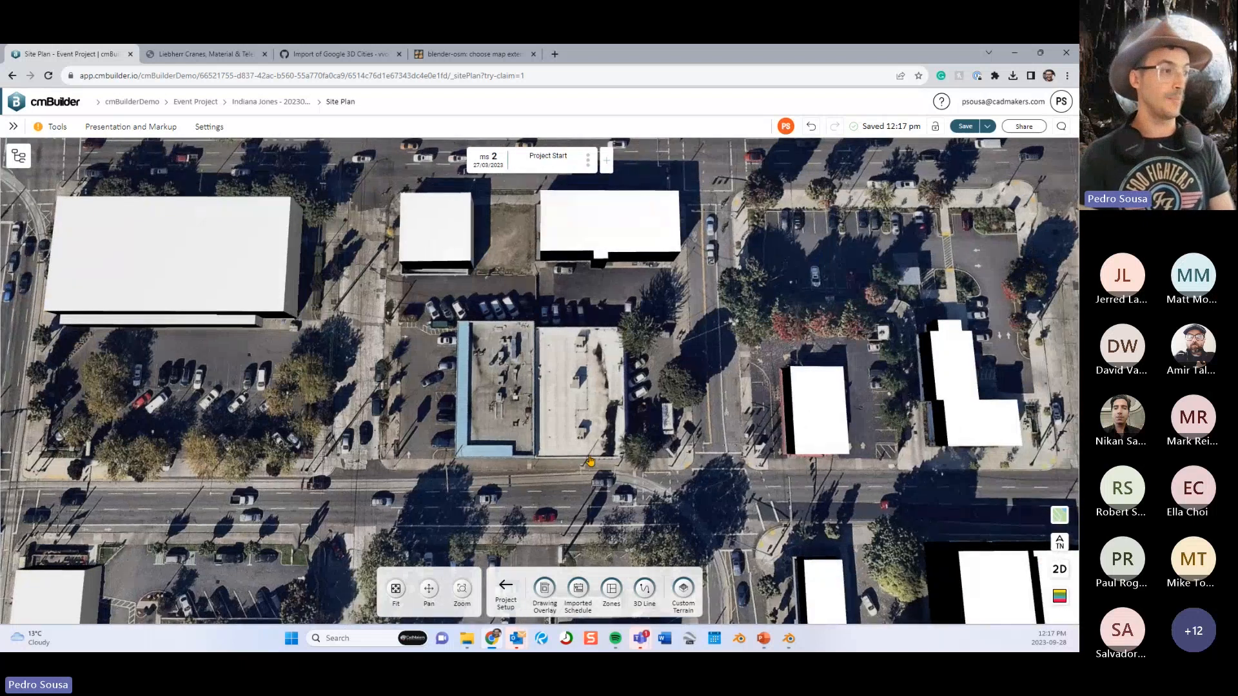
pyautogui.click(611, 588)
pyautogui.click(400, 275)
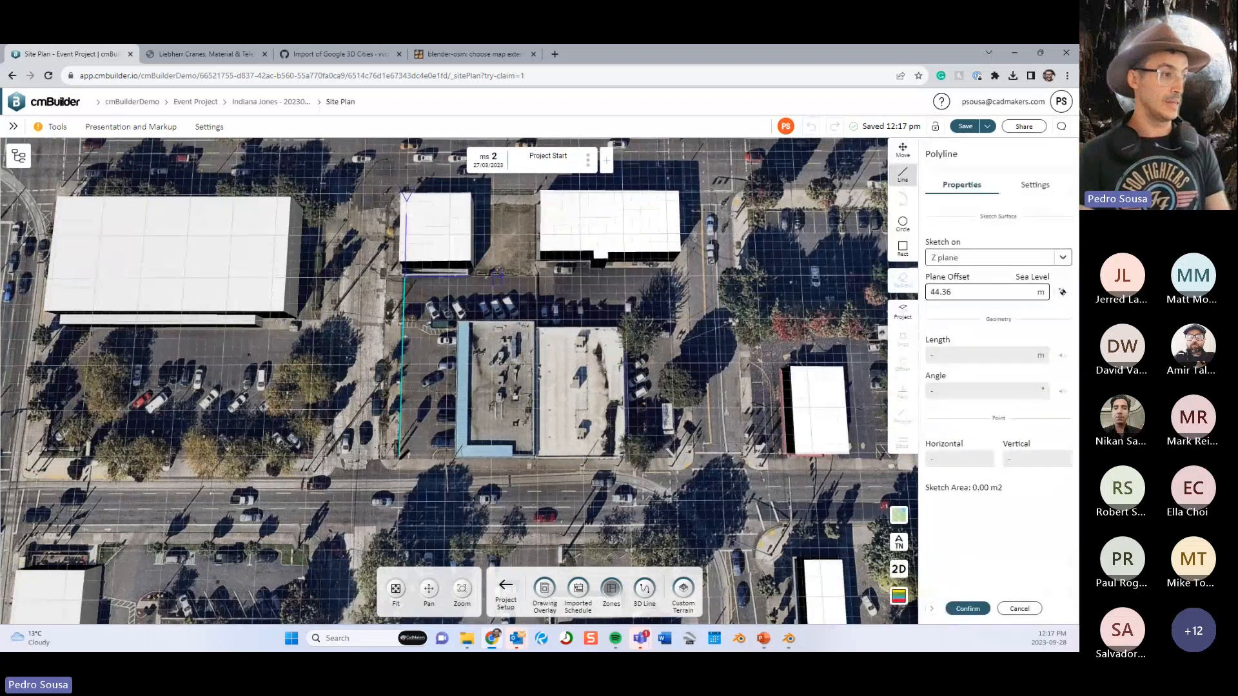
pyautogui.click(400, 459)
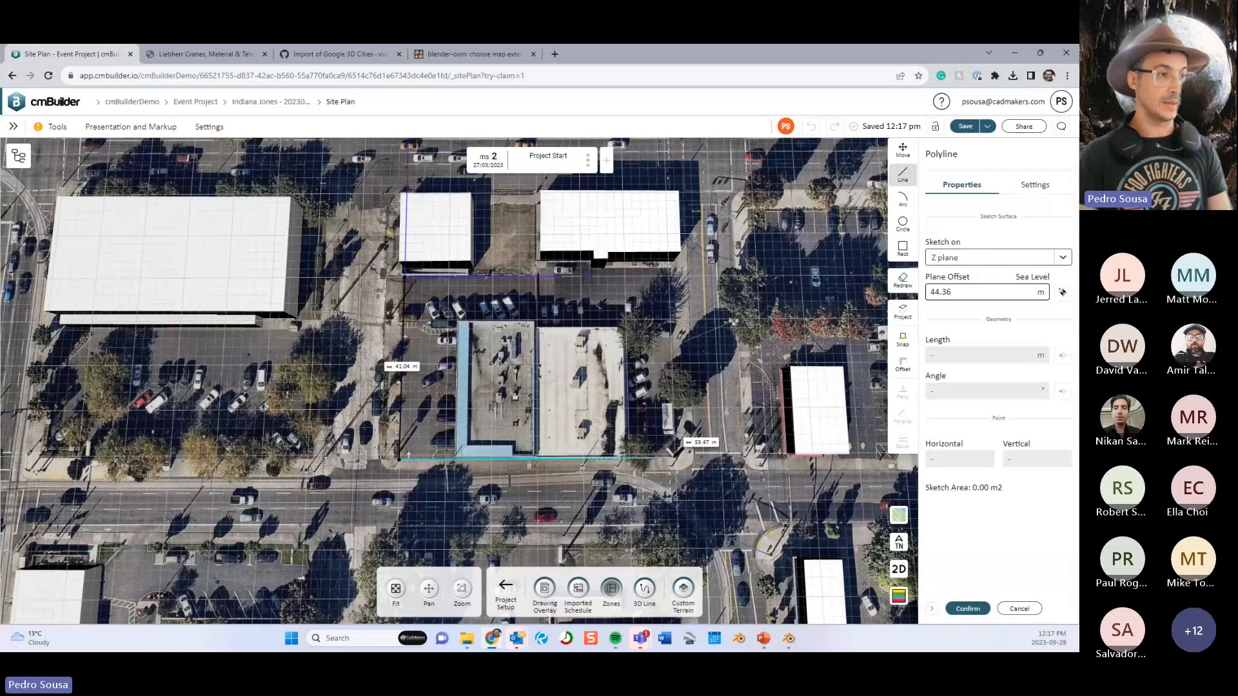
pyautogui.click(673, 458)
pyautogui.click(668, 275)
pyautogui.click(404, 276)
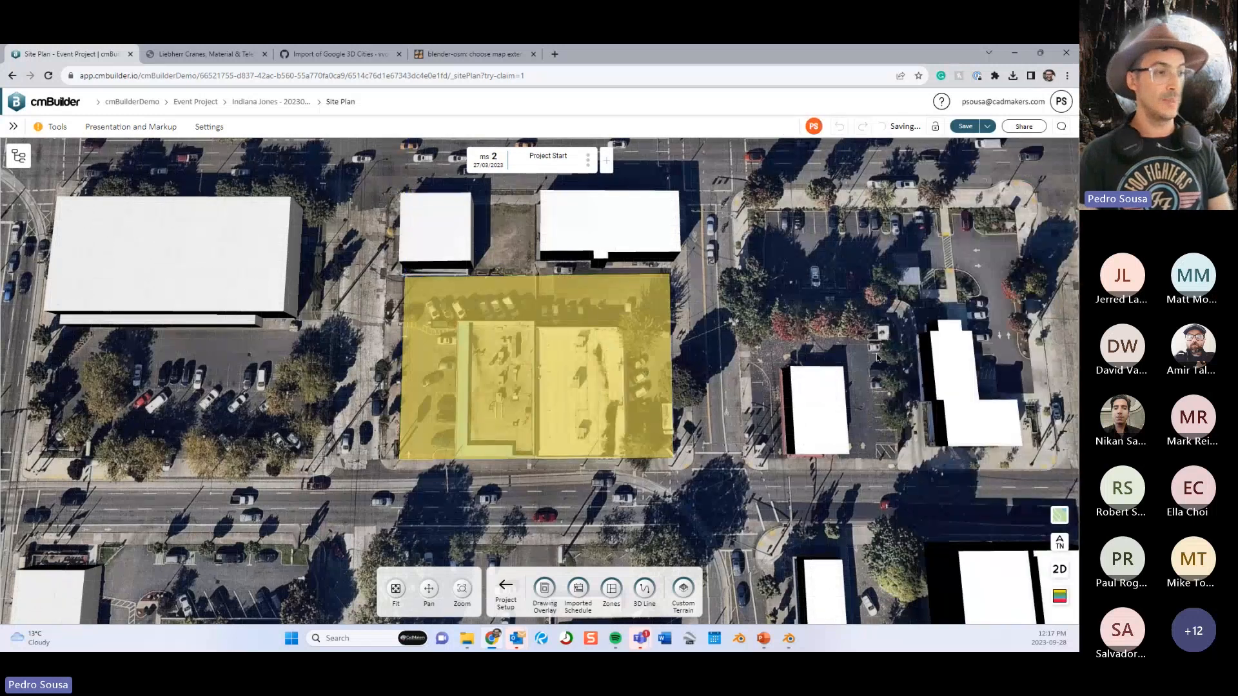
# Apply the Dirt - Dark texture to the site zone and finish editing it.
pyautogui.click(1062, 225)
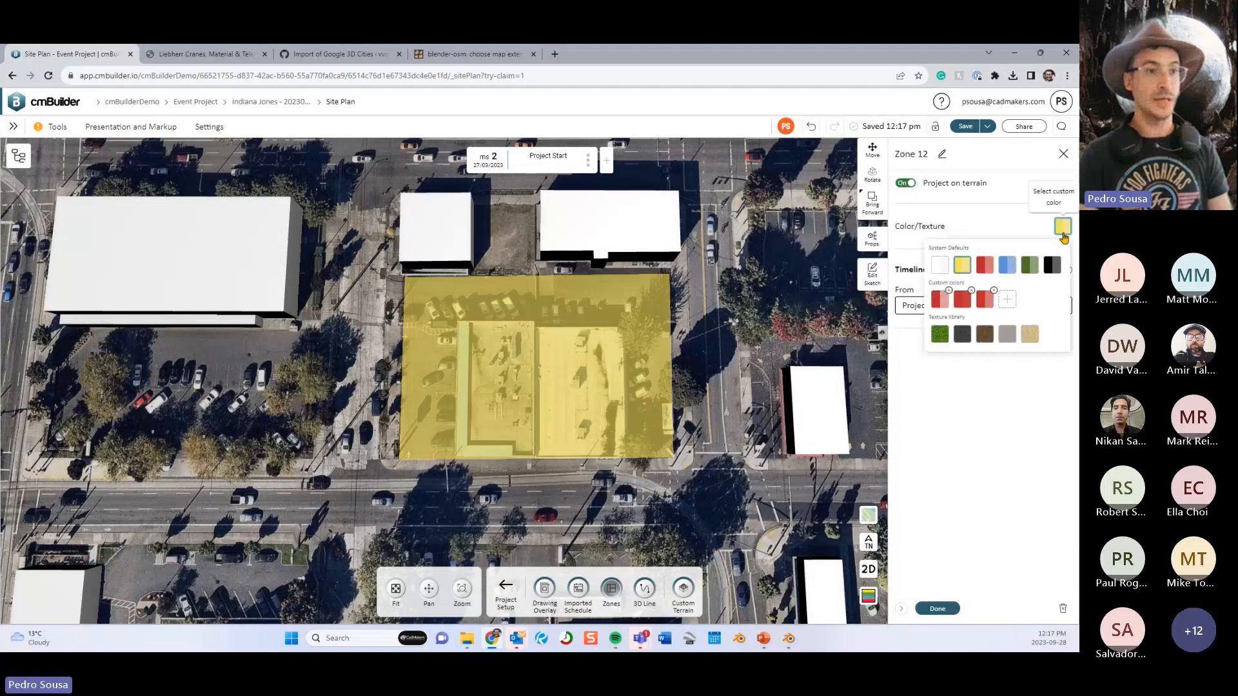
pyautogui.click(985, 337)
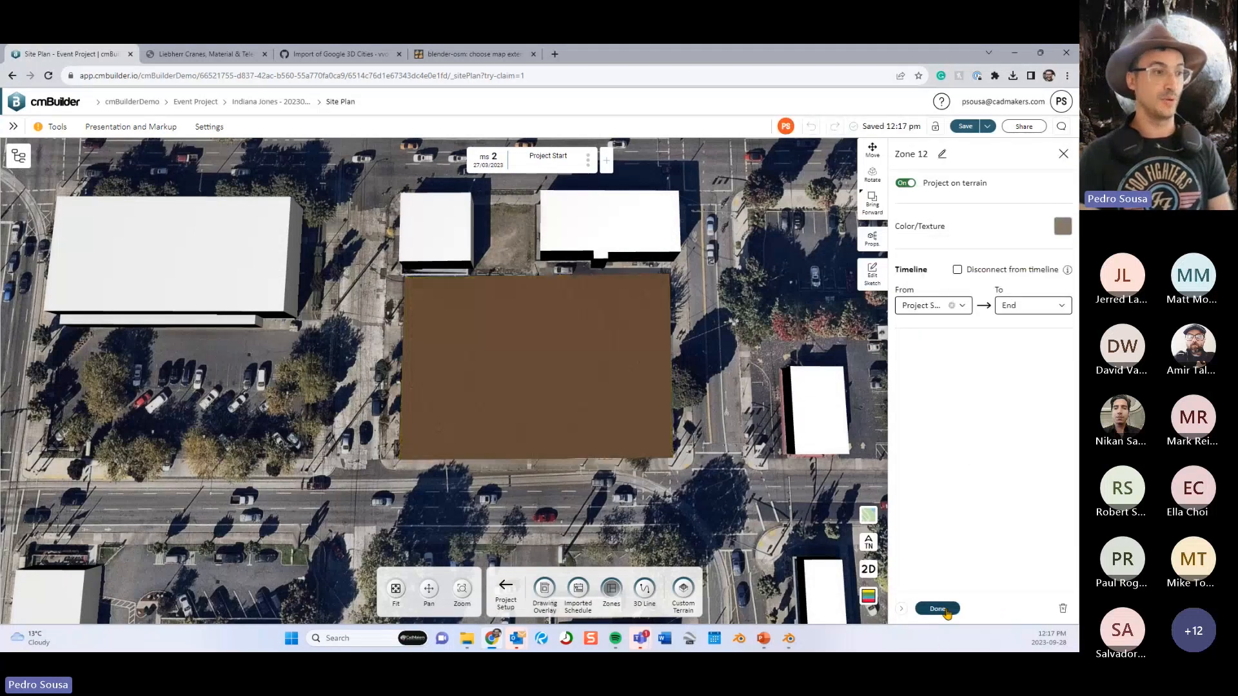
pyautogui.click(938, 609)
pyautogui.scroll(3, 630, 323)
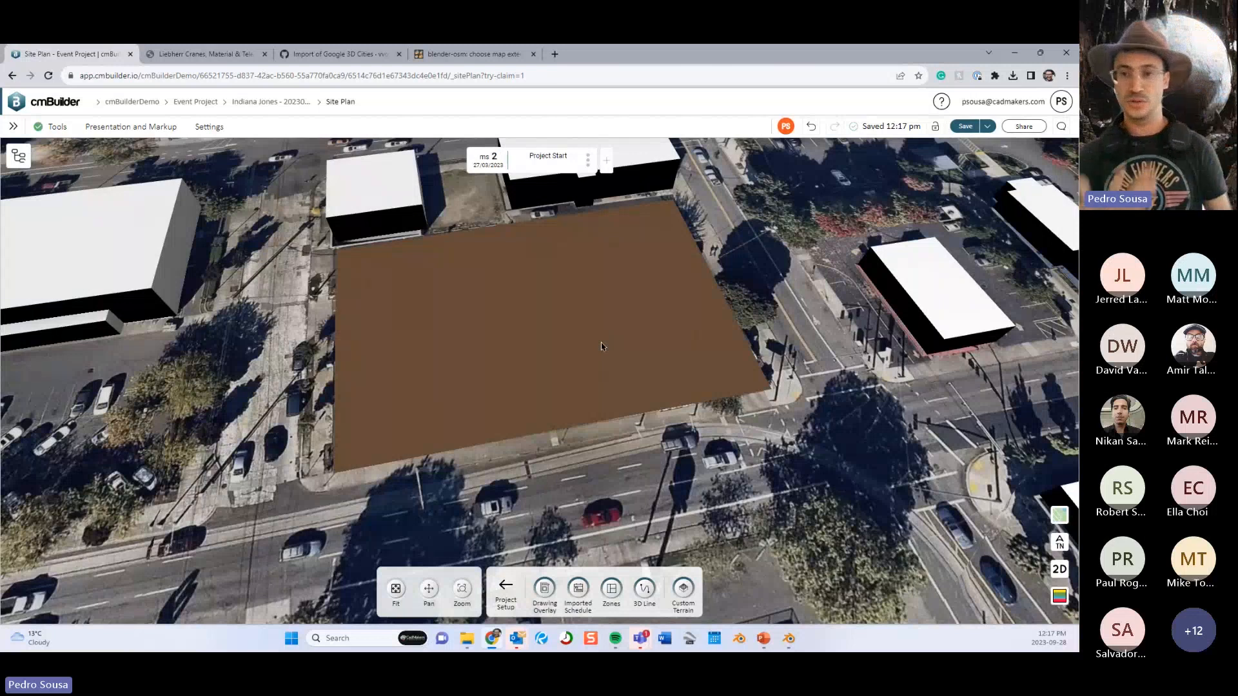
# Step between Project Start and the mobilization milestone to check the dirt-covered site with its fencing and site facilities.
pyautogui.press('Right')
pyautogui.press('Right')
pyautogui.press('Right')
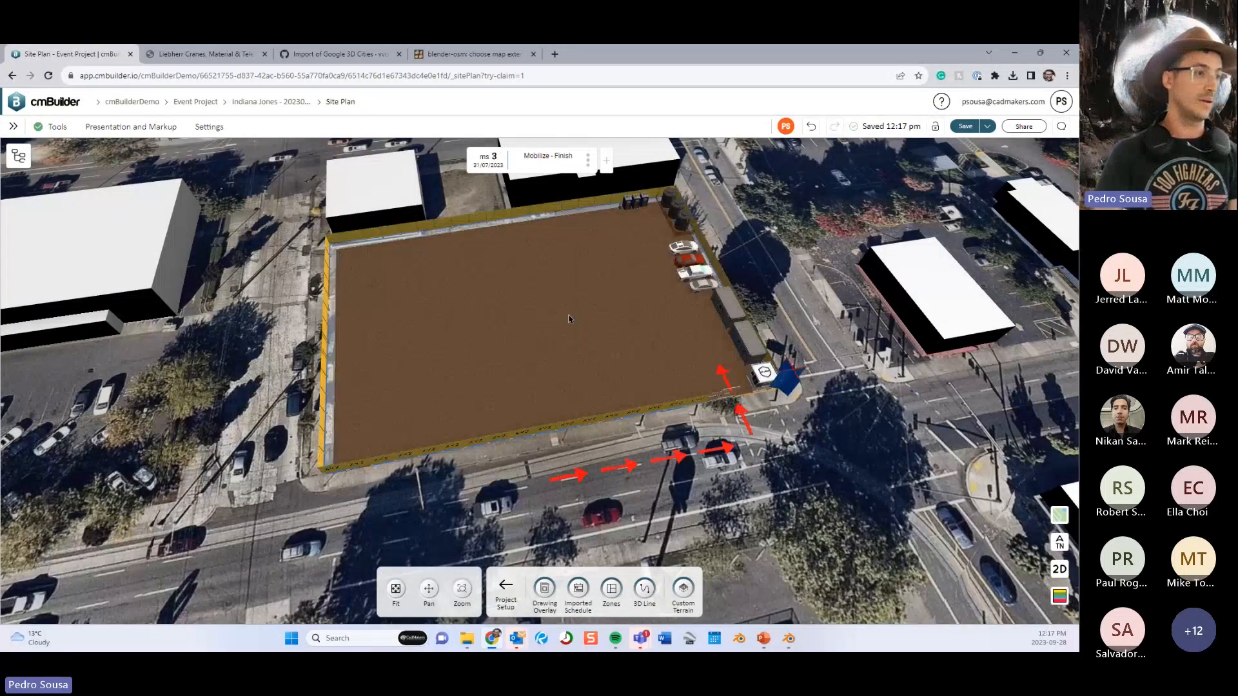
pyautogui.press('Left')
pyautogui.press('Left')
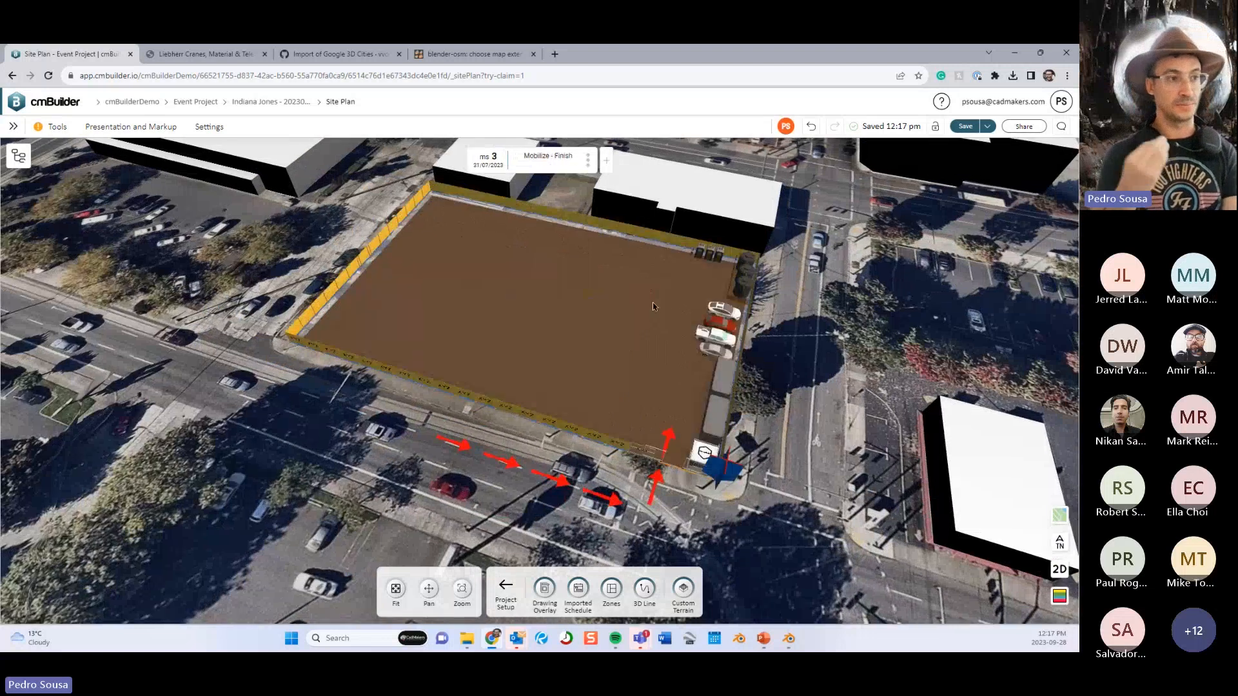
# Advance through the bulk excavation milestones to examine the dirt surface around the pit, and return to Project Start.
pyautogui.press('Right')
pyautogui.press('Right')
pyautogui.press('Right')
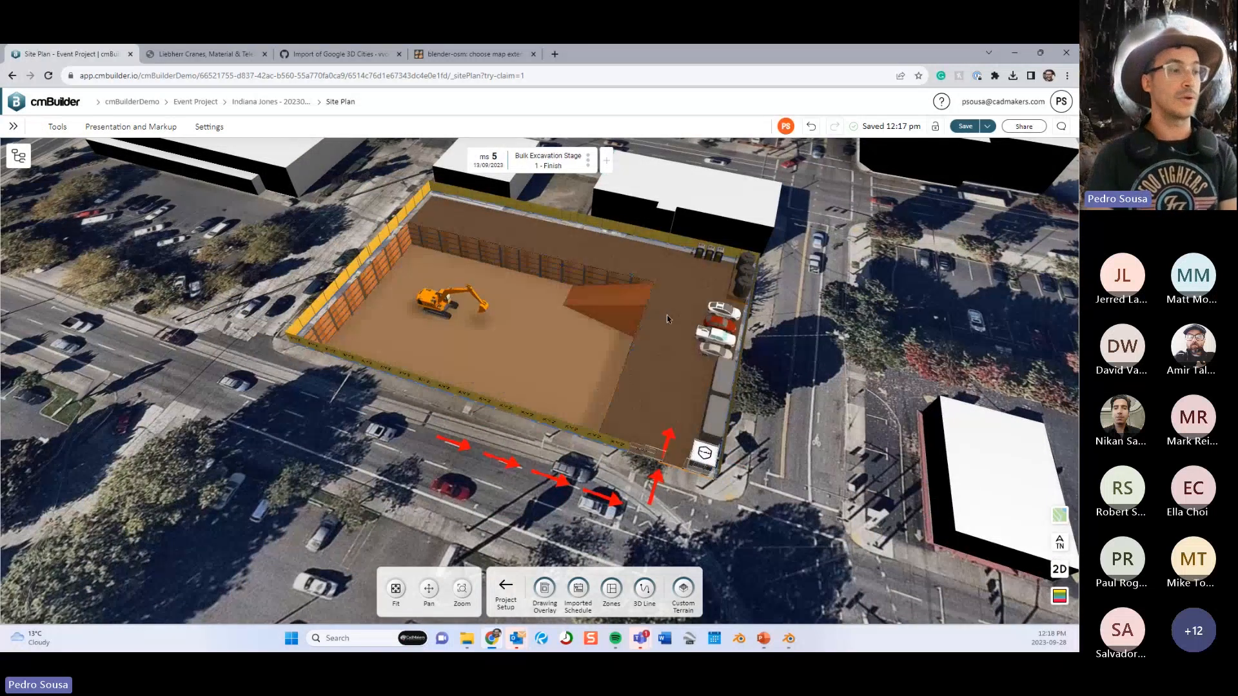
pyautogui.press('Right')
pyautogui.moveTo(666, 314); pyautogui.dragTo(680, 304)
pyautogui.press('Left')
pyautogui.press('Left')
pyautogui.press('Left')
pyautogui.press('Left')
pyautogui.press('Left')
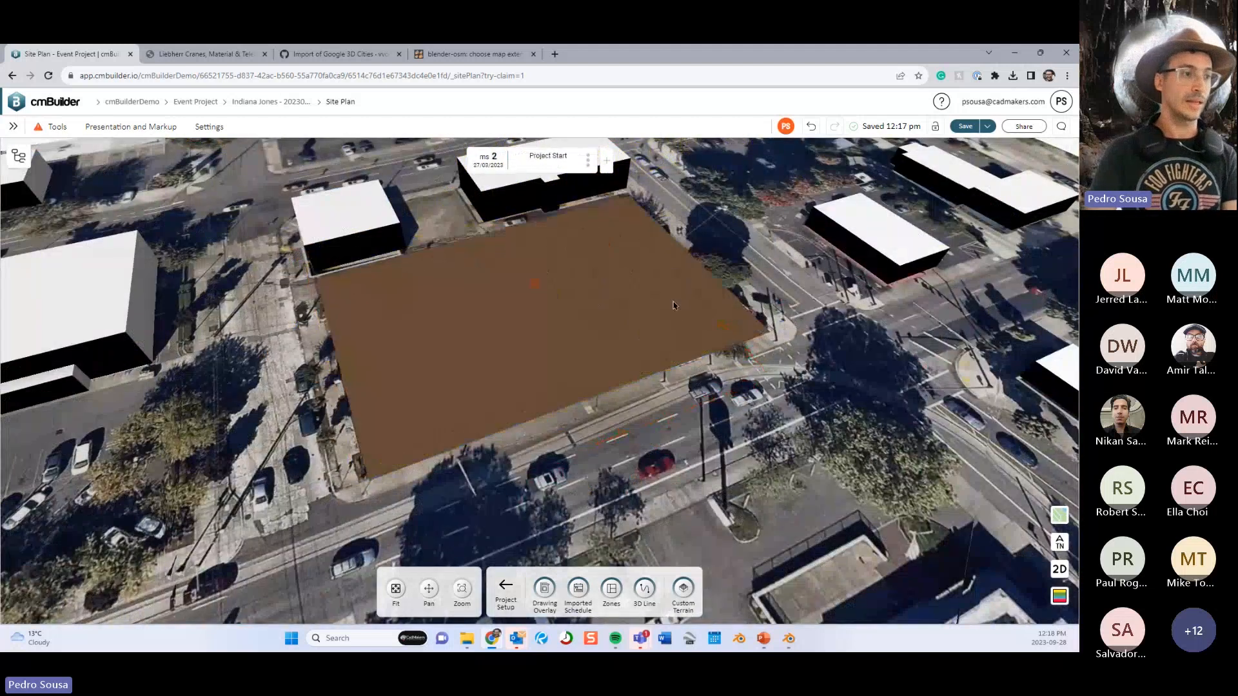
# Delete the dirt-textured zone covering the project site.
pyautogui.scroll(3, 646, 314)
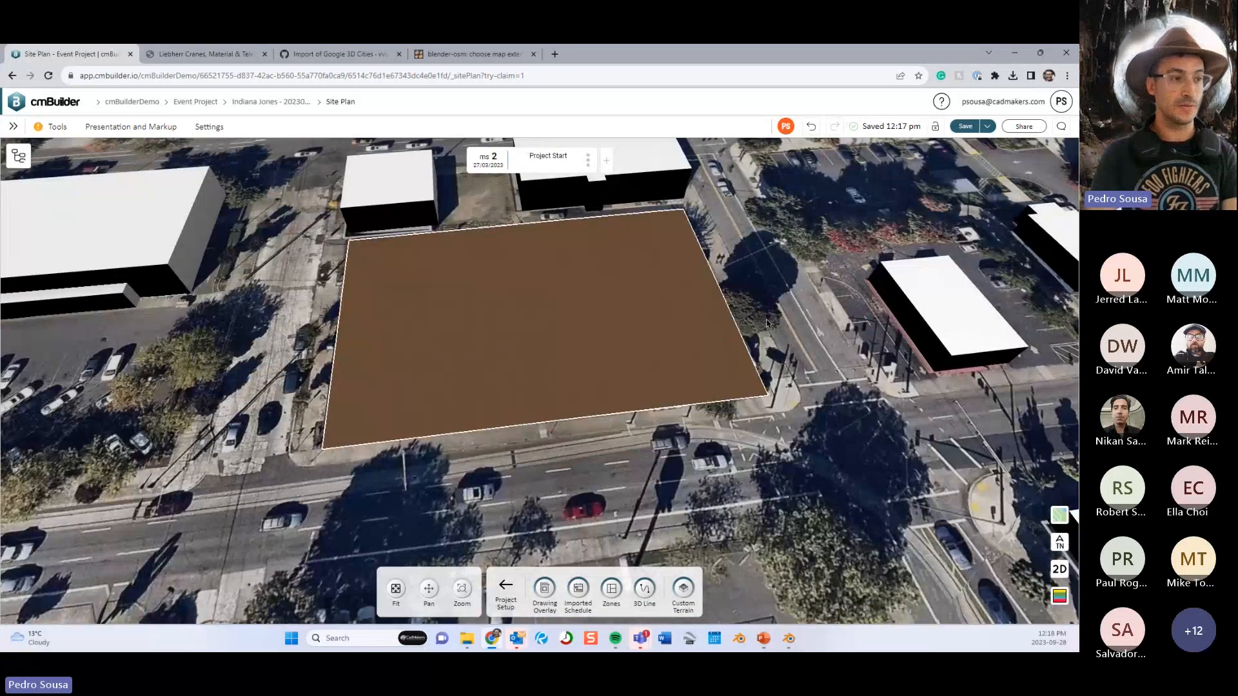
pyautogui.moveTo(767, 319); pyautogui.dragTo(585, 301)
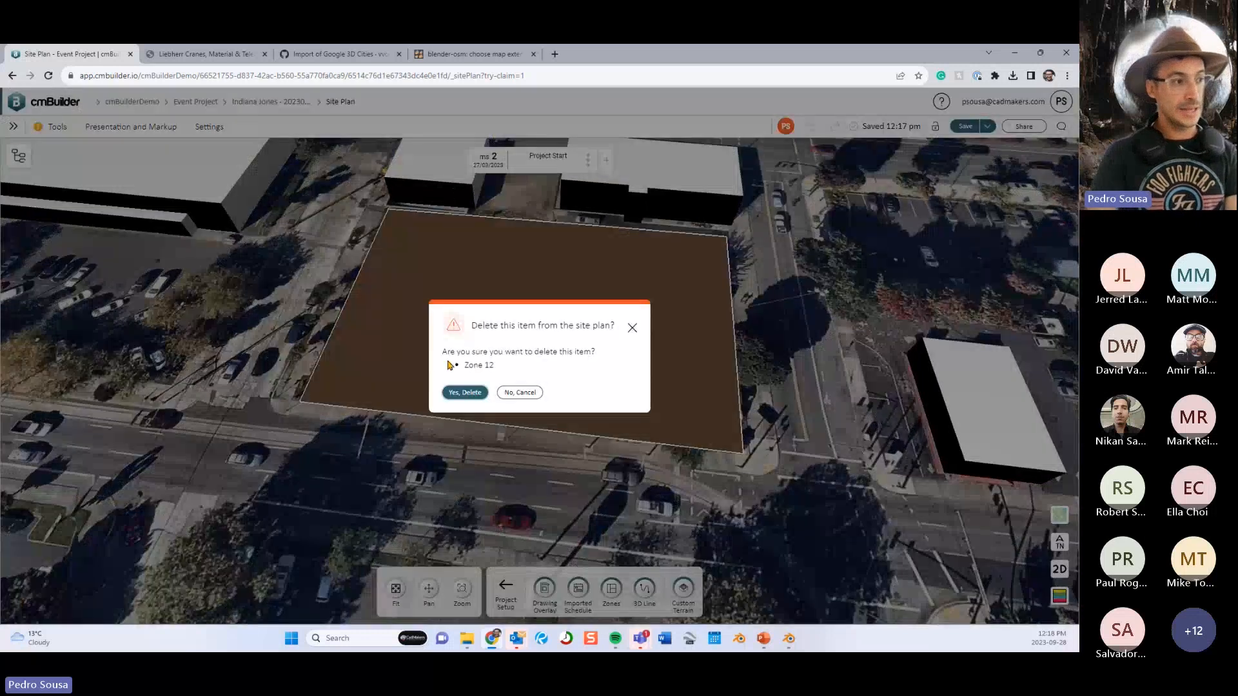
pyautogui.click(463, 390)
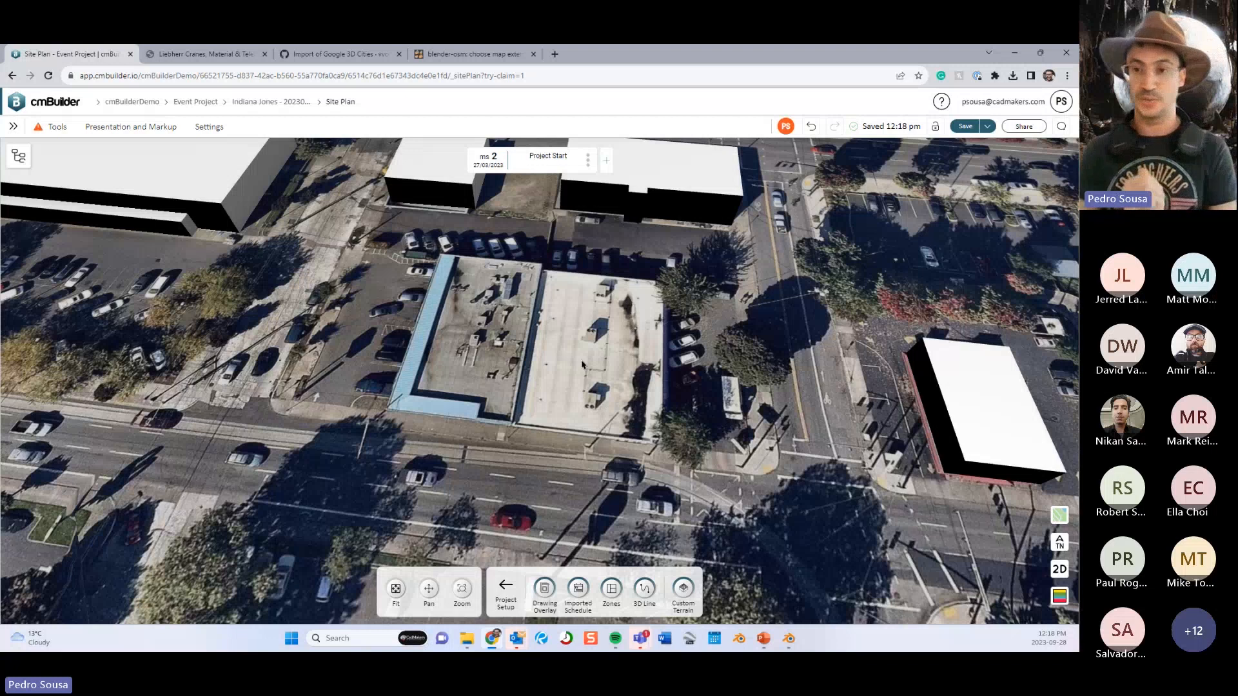
# Show the Mobilize - Finish milestone, check the Zone Textures slide in PowerPoint, and return to cmBuilder.
pyautogui.press('Right')
pyautogui.click(764, 636)
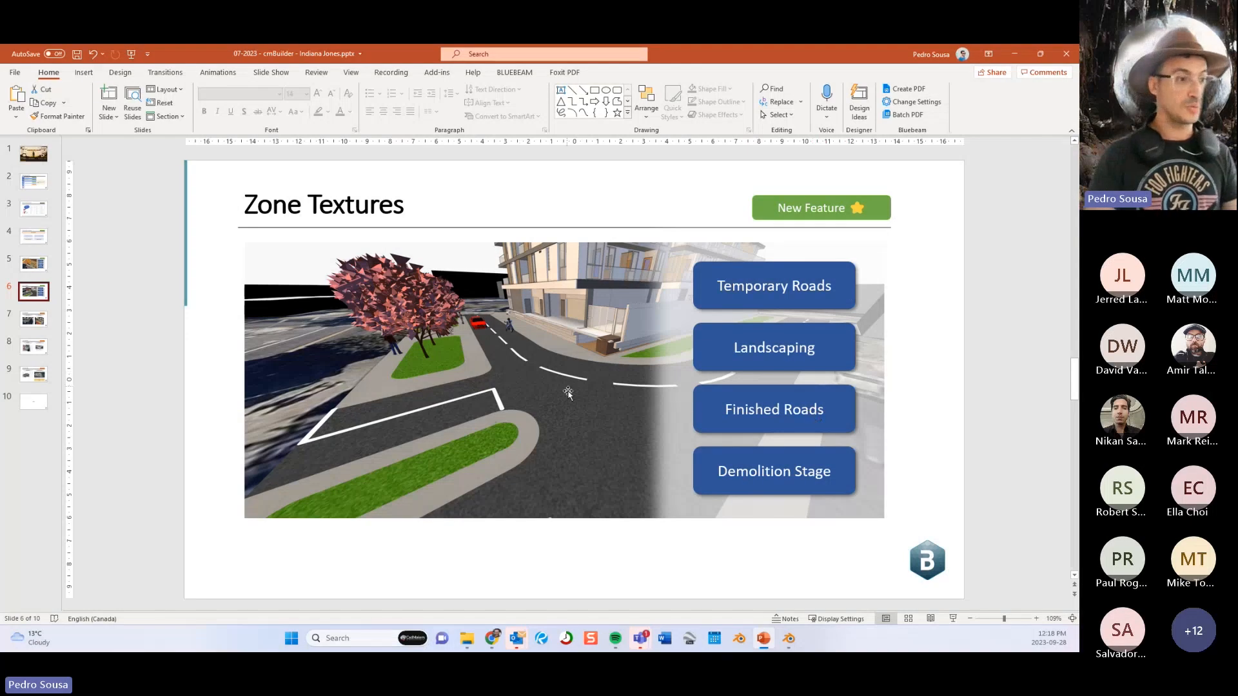
pyautogui.click(767, 641)
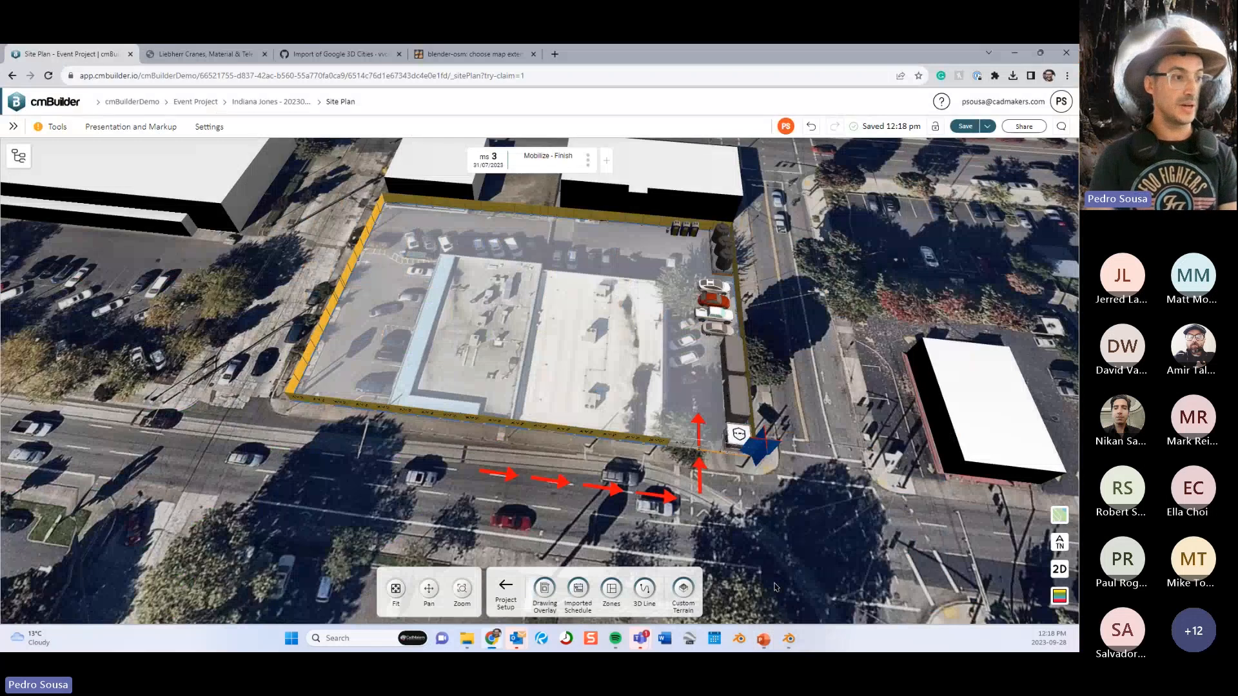
# Go to milestone 26, Occupancy - Finish, view the street beside the pink trees up close, and open the Resources & Equipment library.
pyautogui.press('End')
pyautogui.press('Left')
pyautogui.scroll(4, 732, 370)
pyautogui.moveTo(731, 370); pyautogui.dragTo(691, 377)
pyautogui.scroll(6, 714, 378)
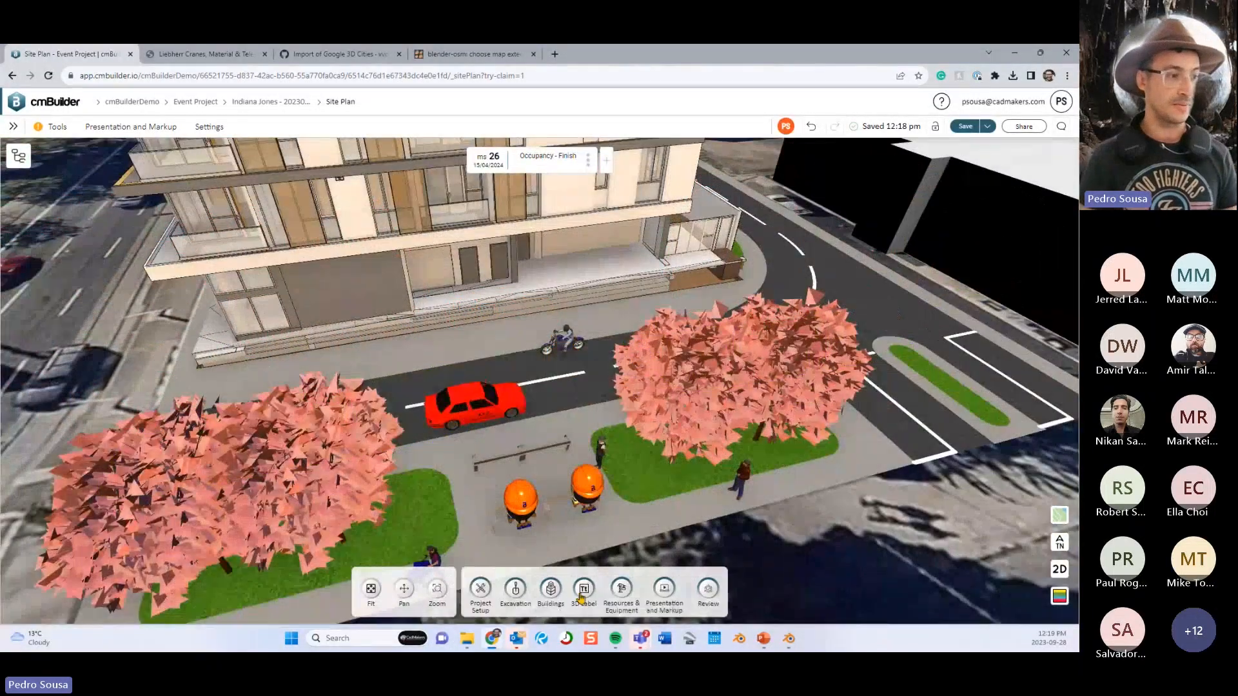
pyautogui.click(622, 594)
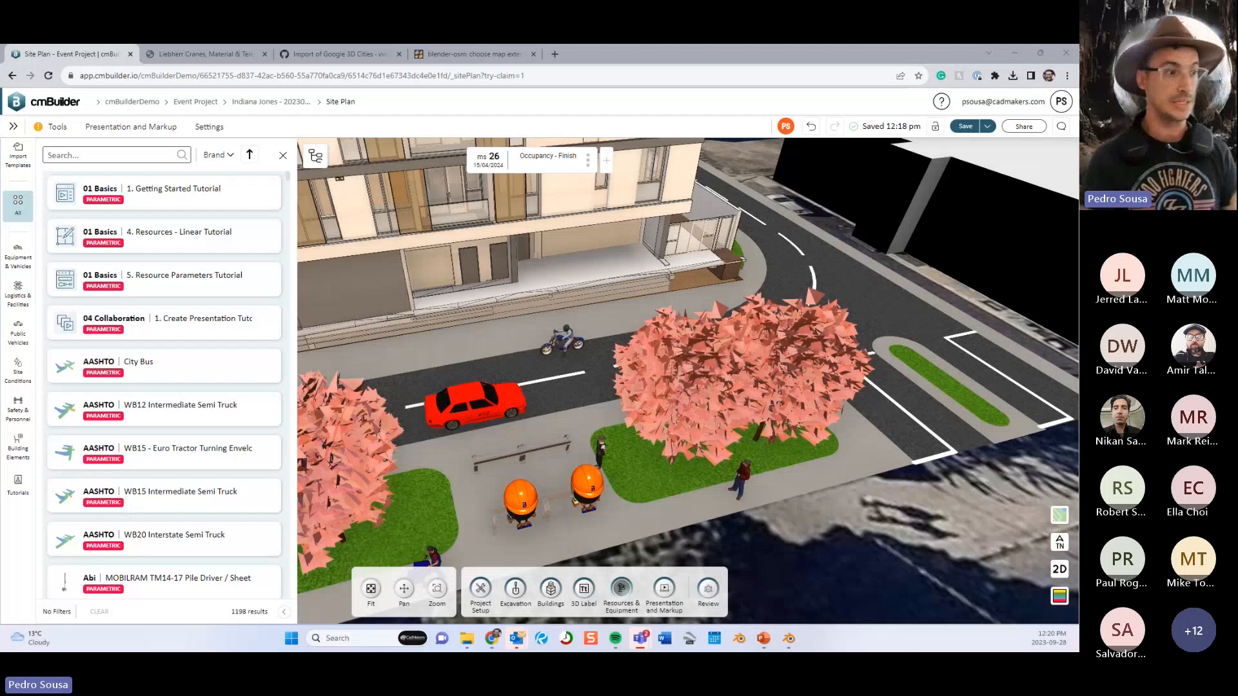
# View the street and sidewalk figures up close and look through the Site Conditions, Safety & Personnel and Building Elements resource categories.
pyautogui.scroll(5, 512, 411)
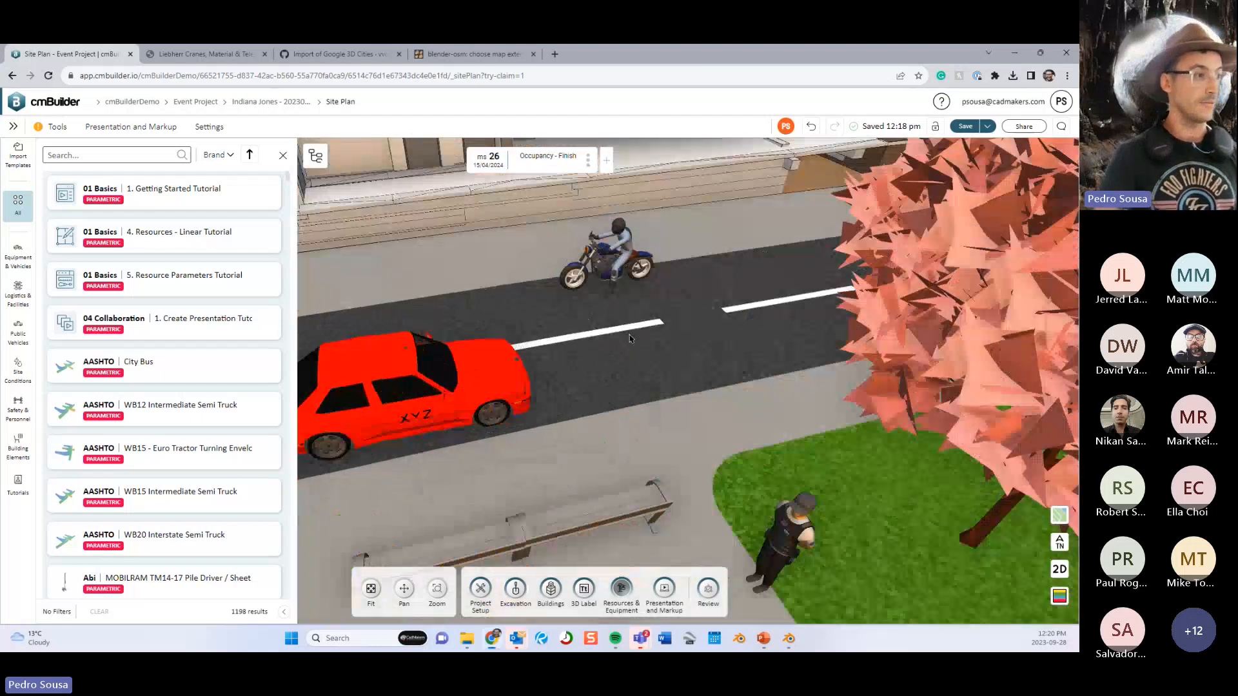
pyautogui.scroll(-3, 633, 327)
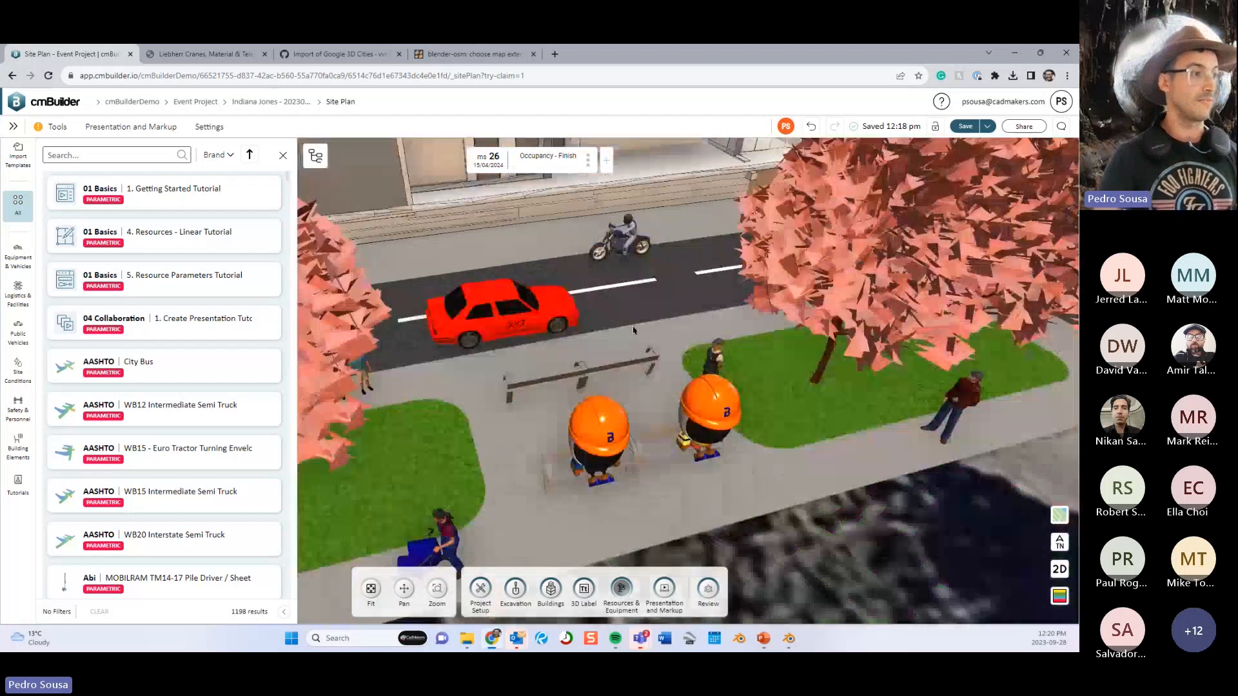
pyautogui.click(26, 374)
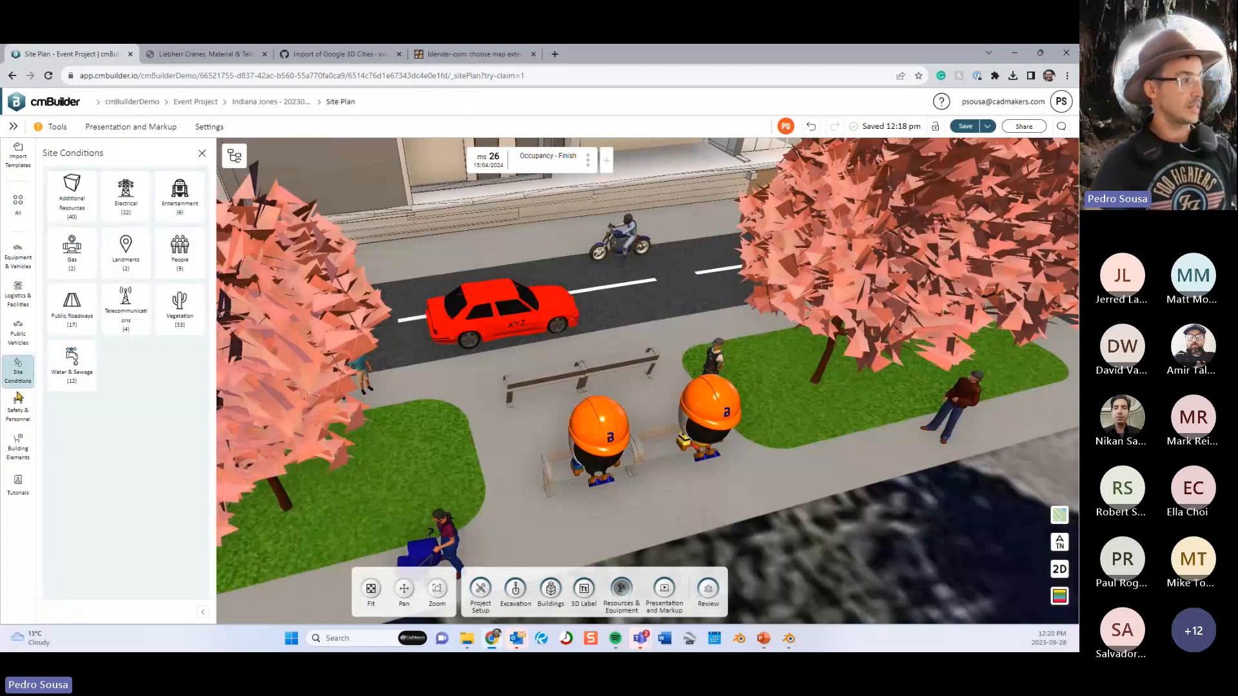
pyautogui.click(26, 418)
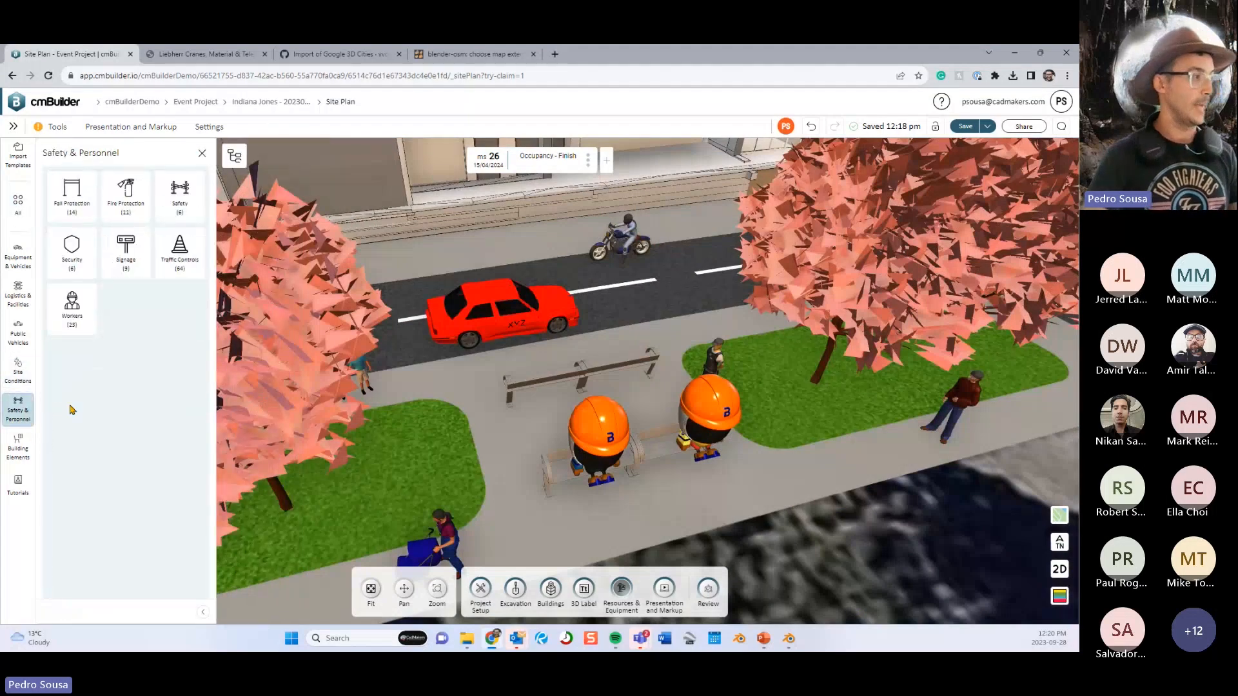
pyautogui.click(22, 450)
pyautogui.click(20, 373)
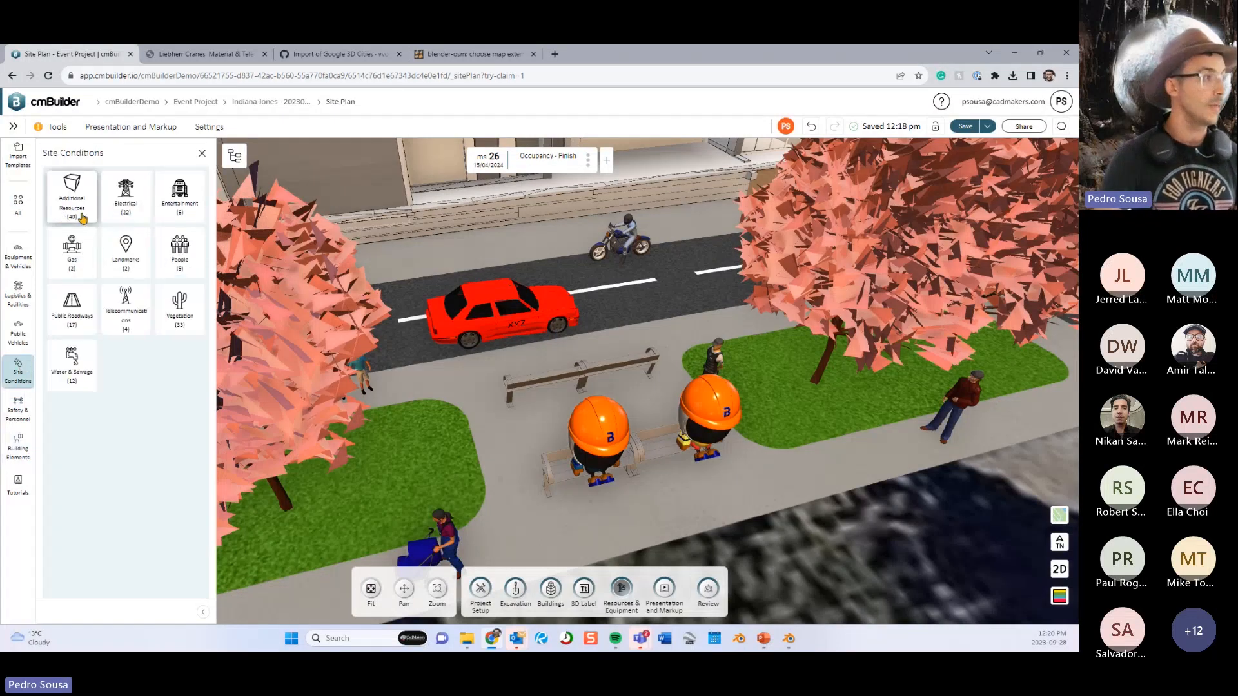
# Look through the Additional Resources list under Site Conditions down to its end and return to the categories.
pyautogui.click(72, 197)
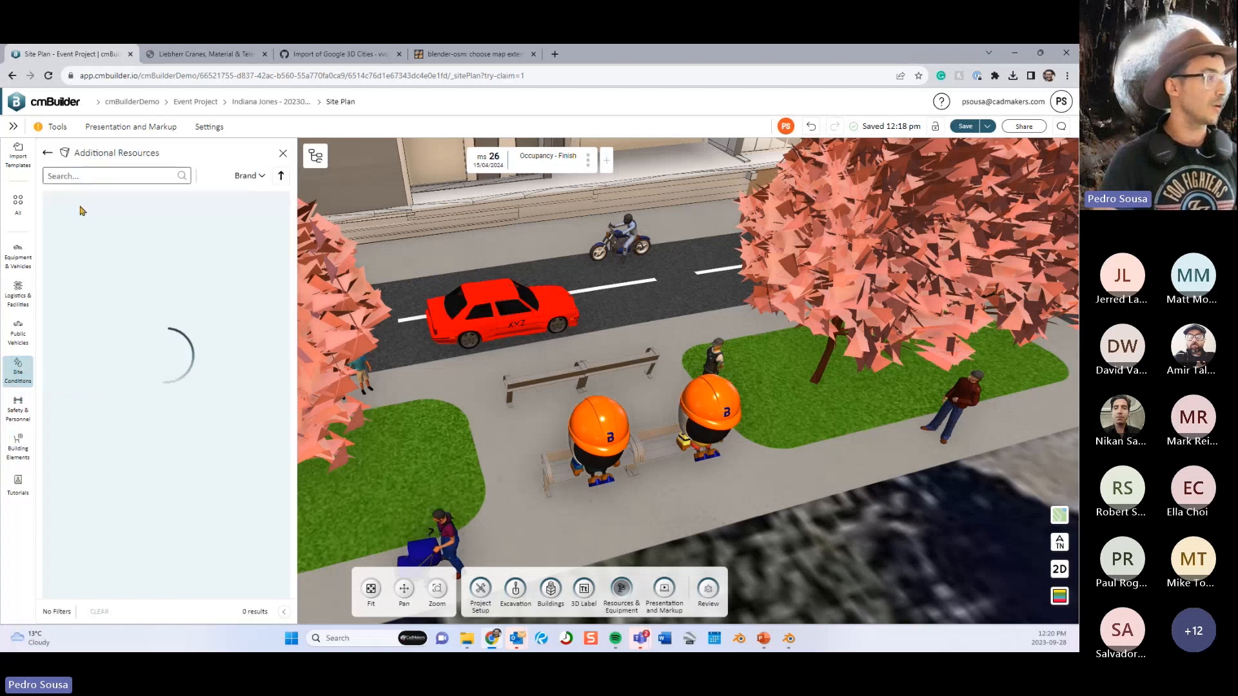
pyautogui.scroll(-5, 139, 233)
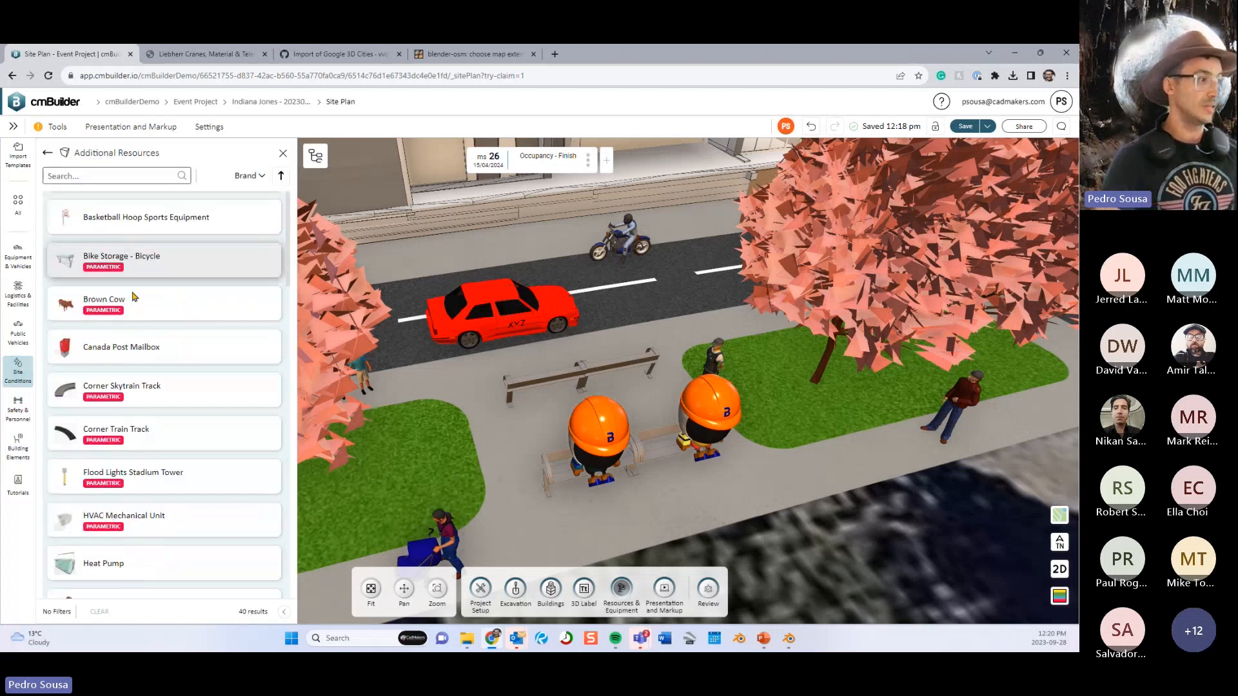
pyautogui.scroll(-10, 143, 296)
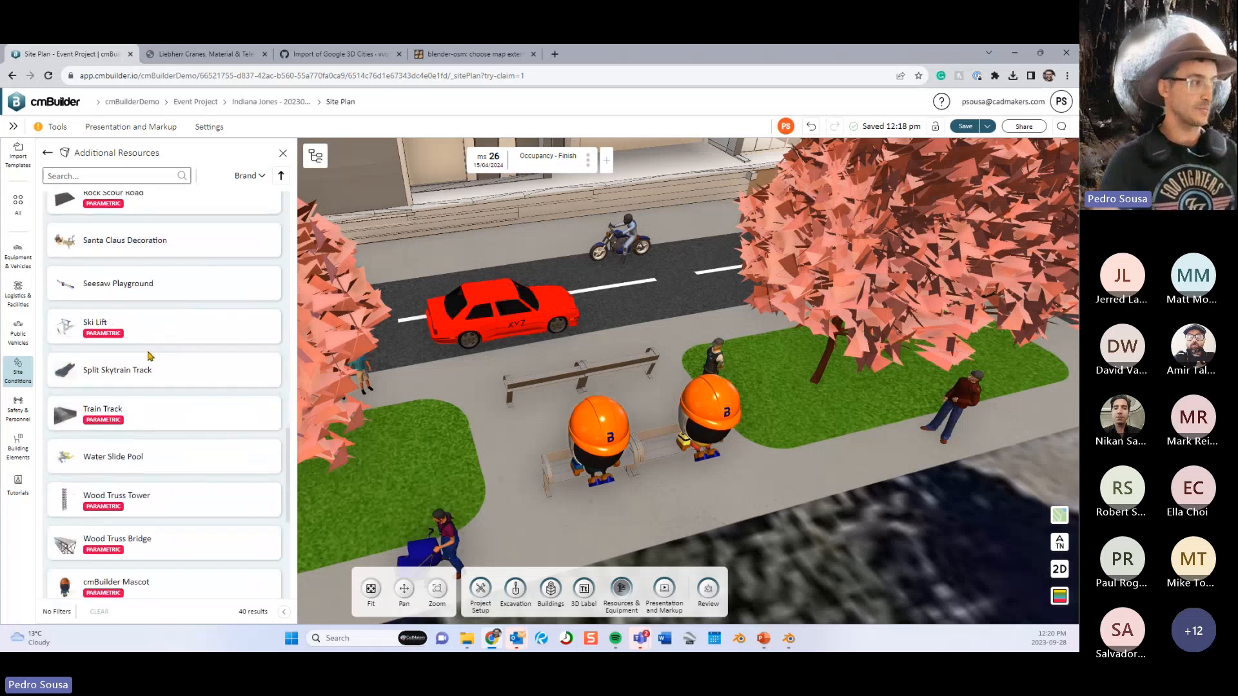
pyautogui.scroll(-4, 129, 380)
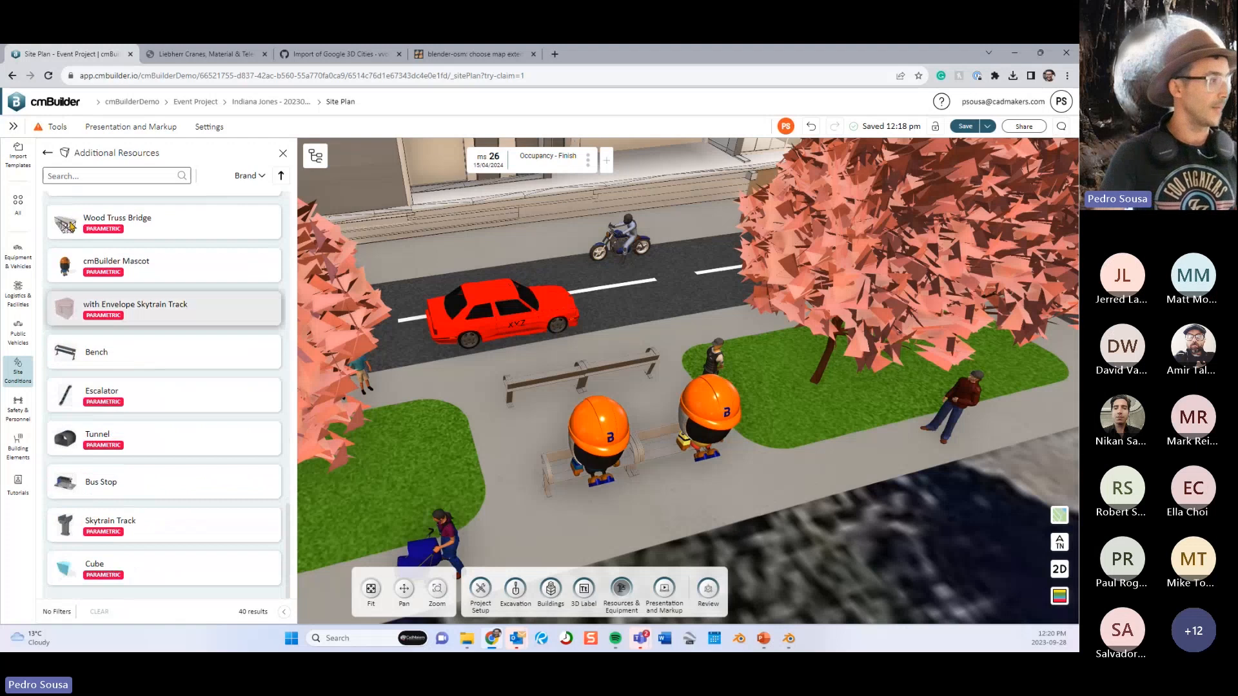
pyautogui.click(47, 154)
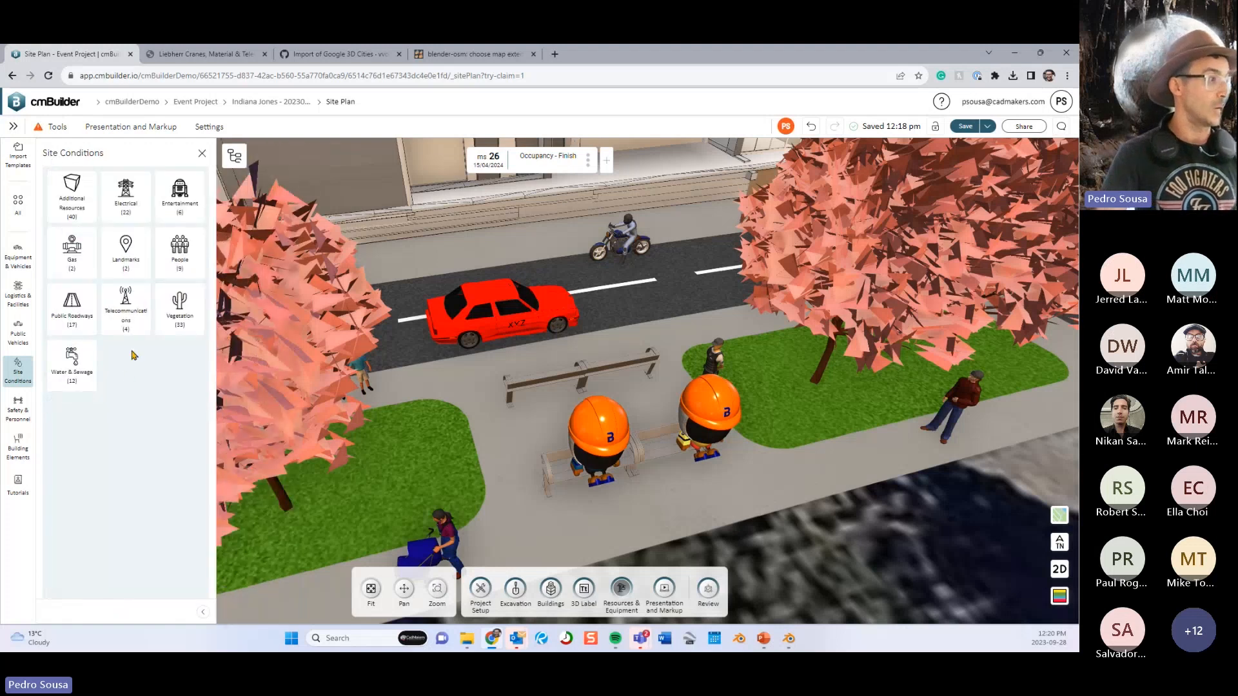
# Browse the Public Roadways resources, compare them with the street scene, and return to the Site Conditions categories.
pyautogui.click(89, 305)
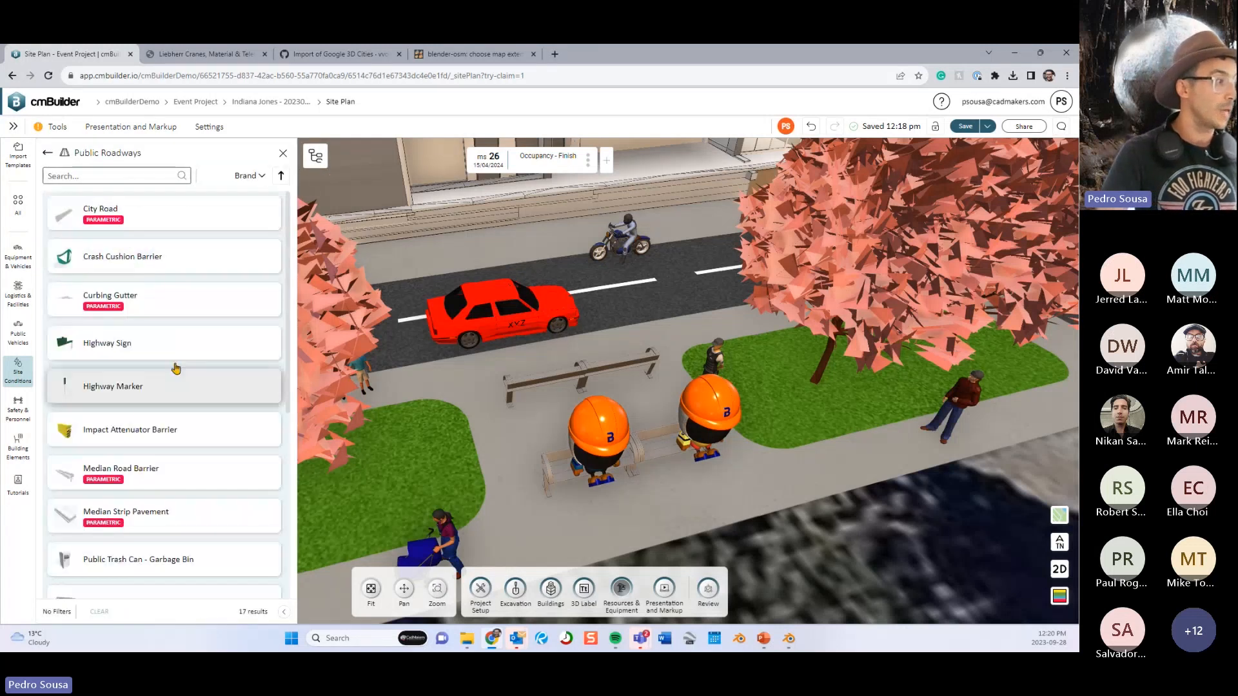
pyautogui.scroll(-6, 135, 413)
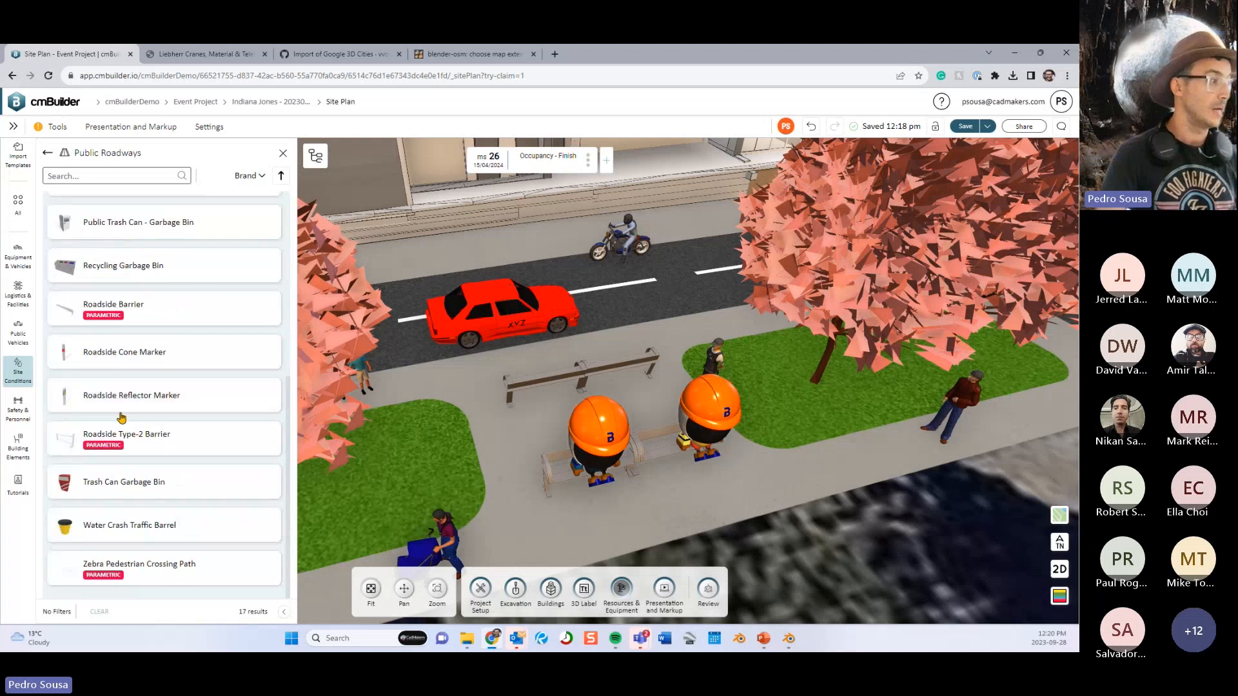
pyautogui.scroll(5, 136, 412)
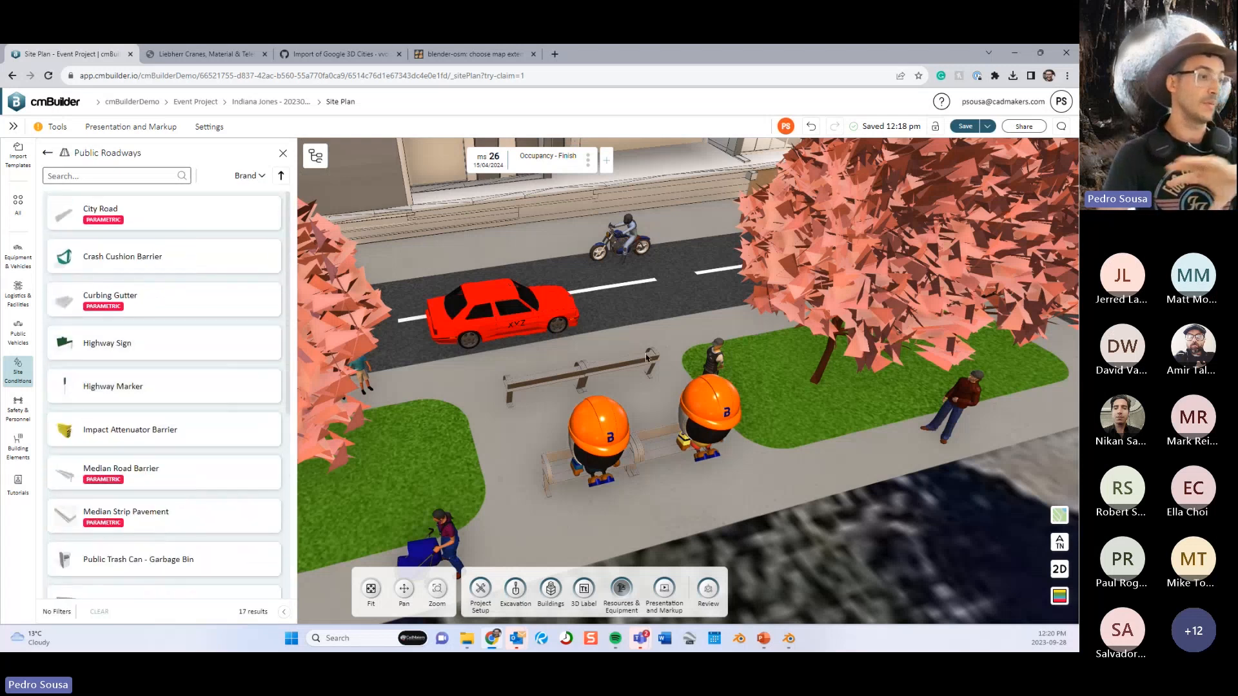
pyautogui.scroll(-5, 622, 356)
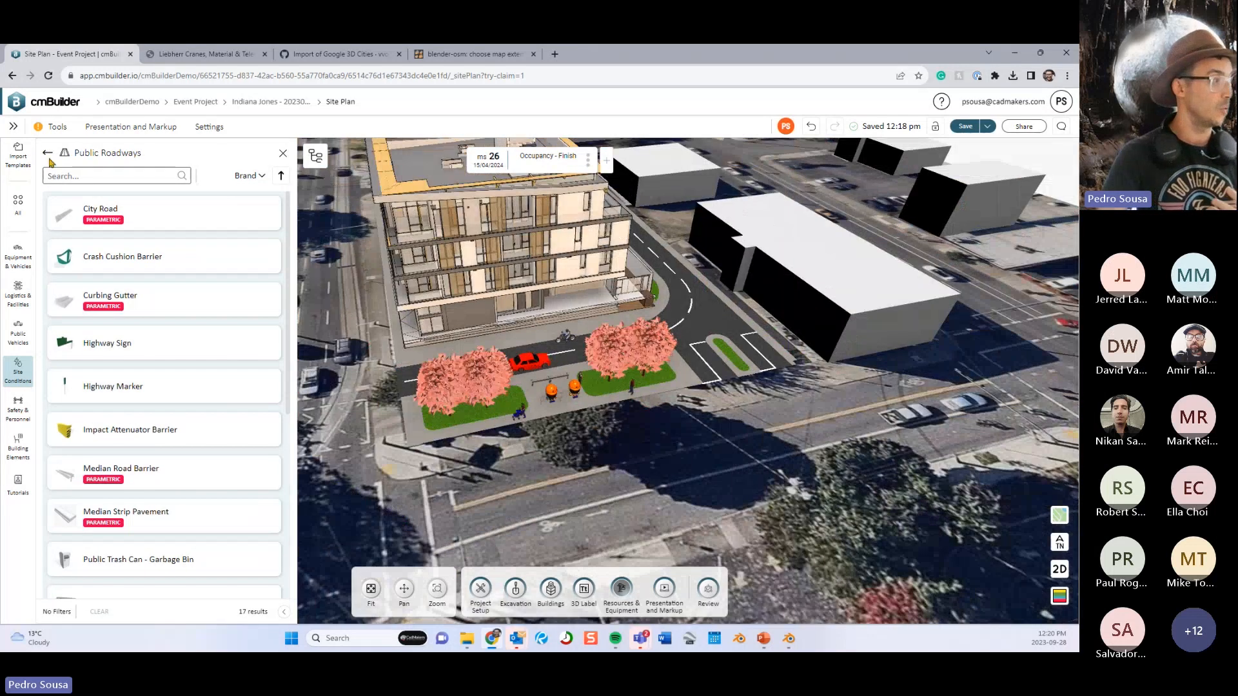
pyautogui.click(48, 152)
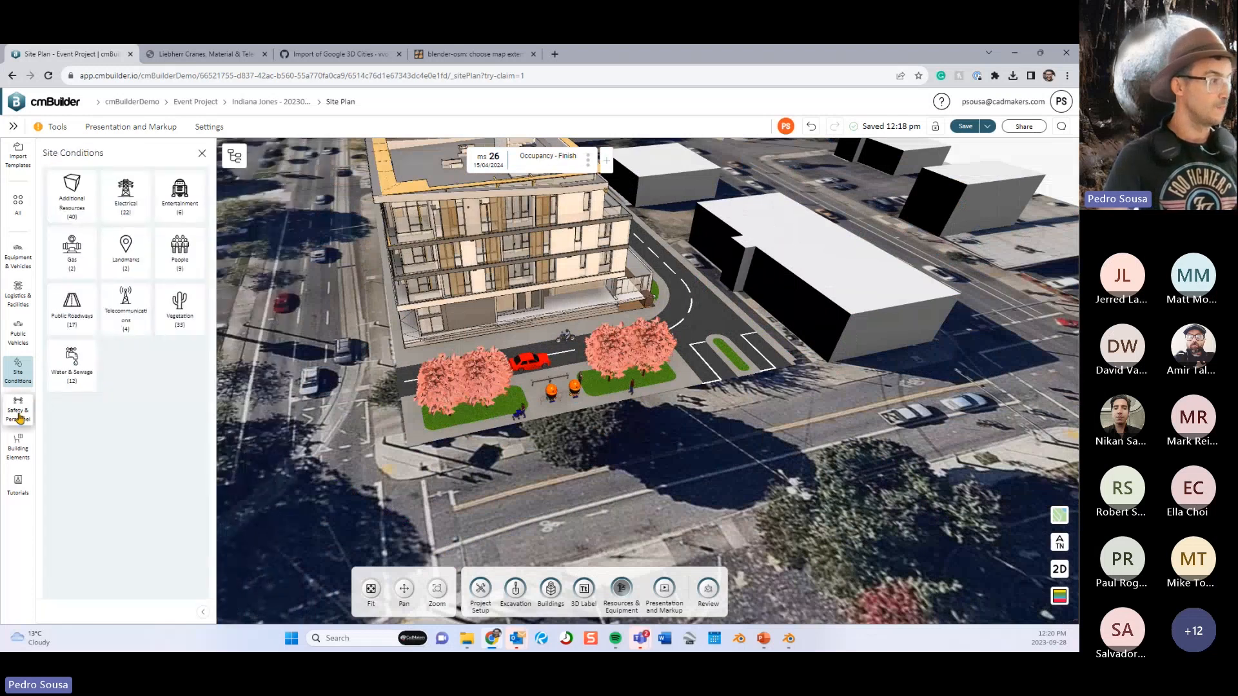
# Check the Vegetation and People resources and view the pedestrians and trees placed along the sidewalk.
pyautogui.click(190, 325)
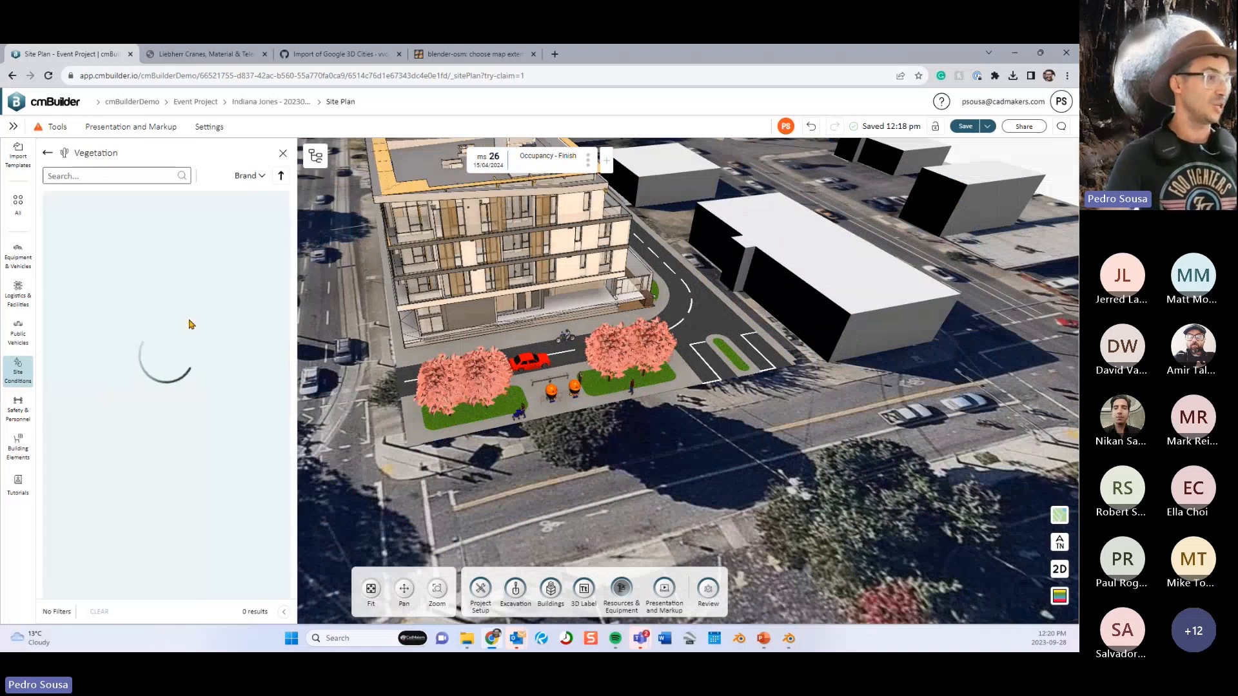
pyautogui.click(47, 153)
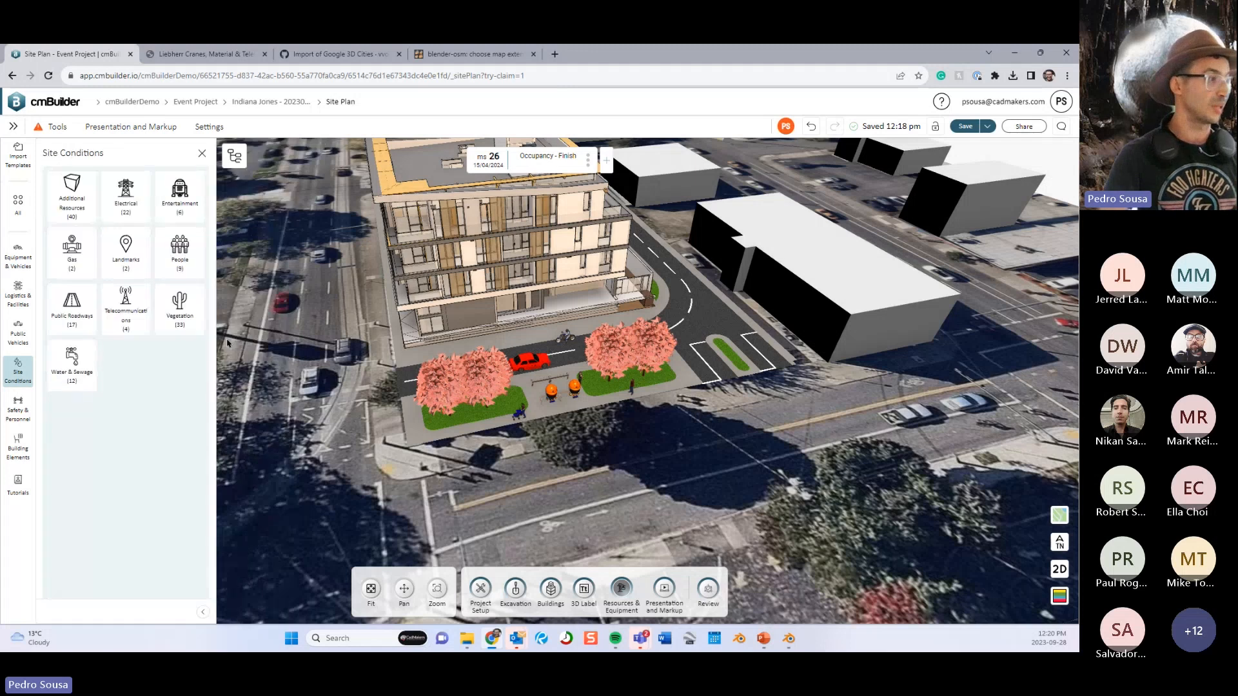
pyautogui.click(194, 248)
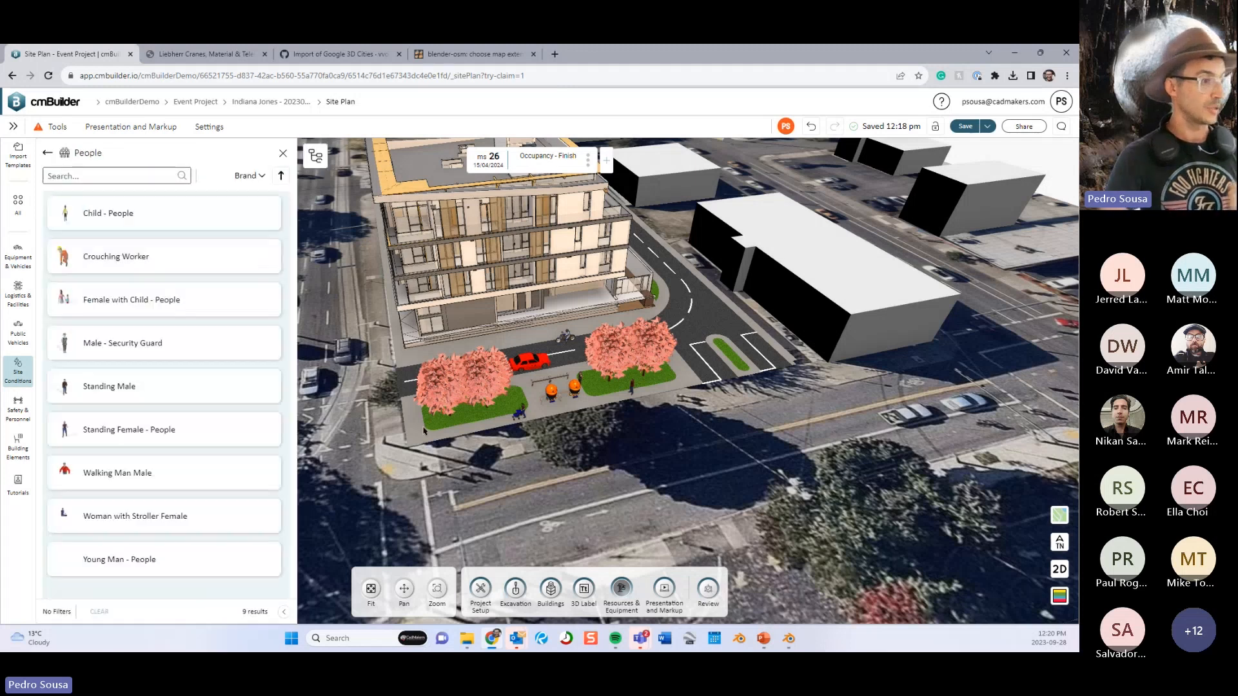
pyautogui.scroll(5, 584, 425)
pyautogui.scroll(4, 619, 431)
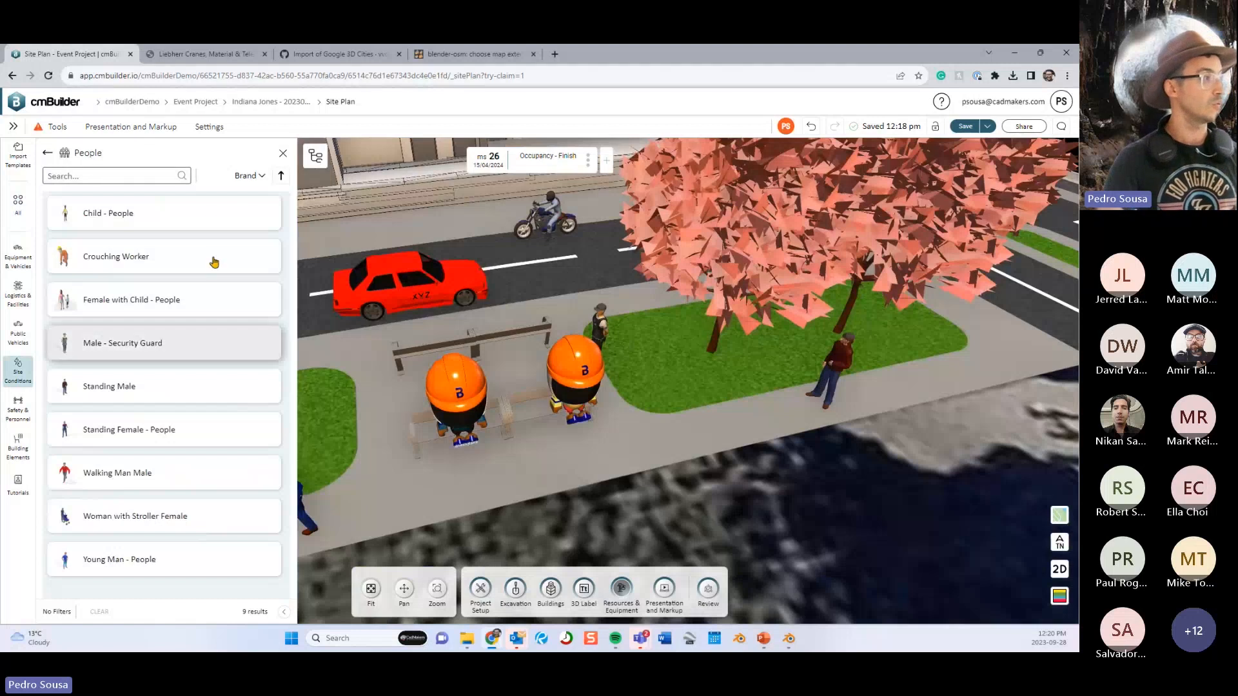
# Browse the Generic Vehicles resources under Public Vehicles and view the car and motorcycle on the street.
pyautogui.click(18, 333)
pyautogui.click(145, 221)
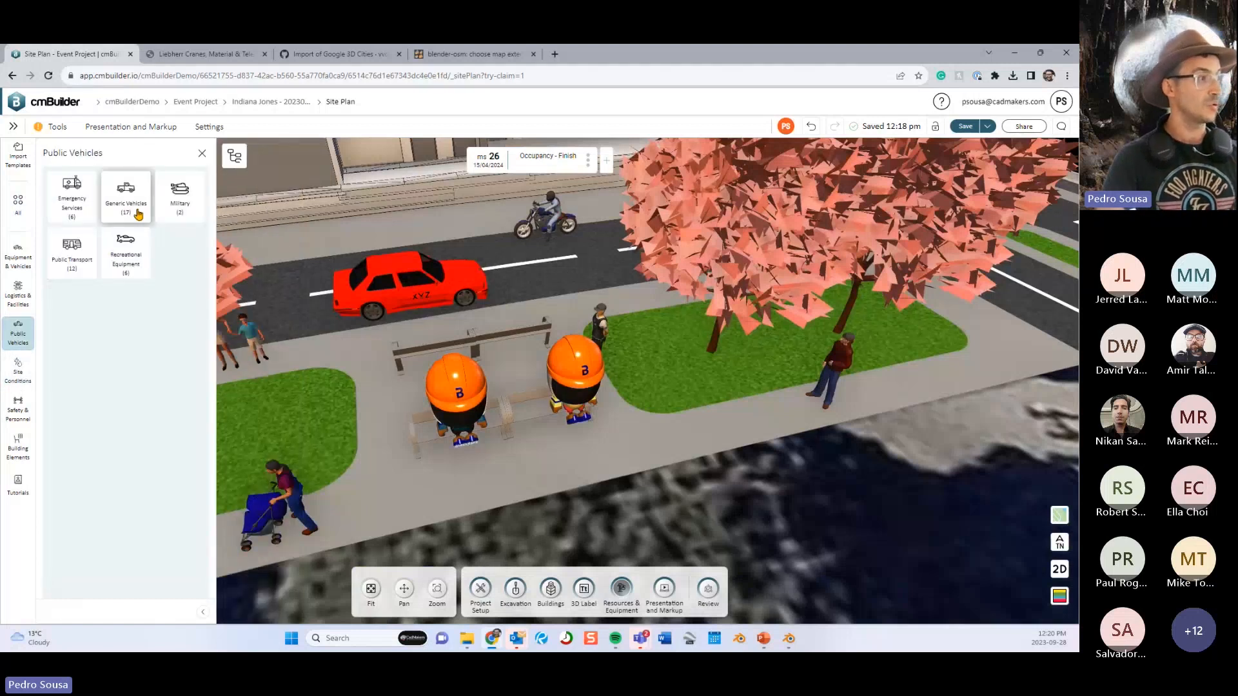
pyautogui.scroll(-5, 140, 297)
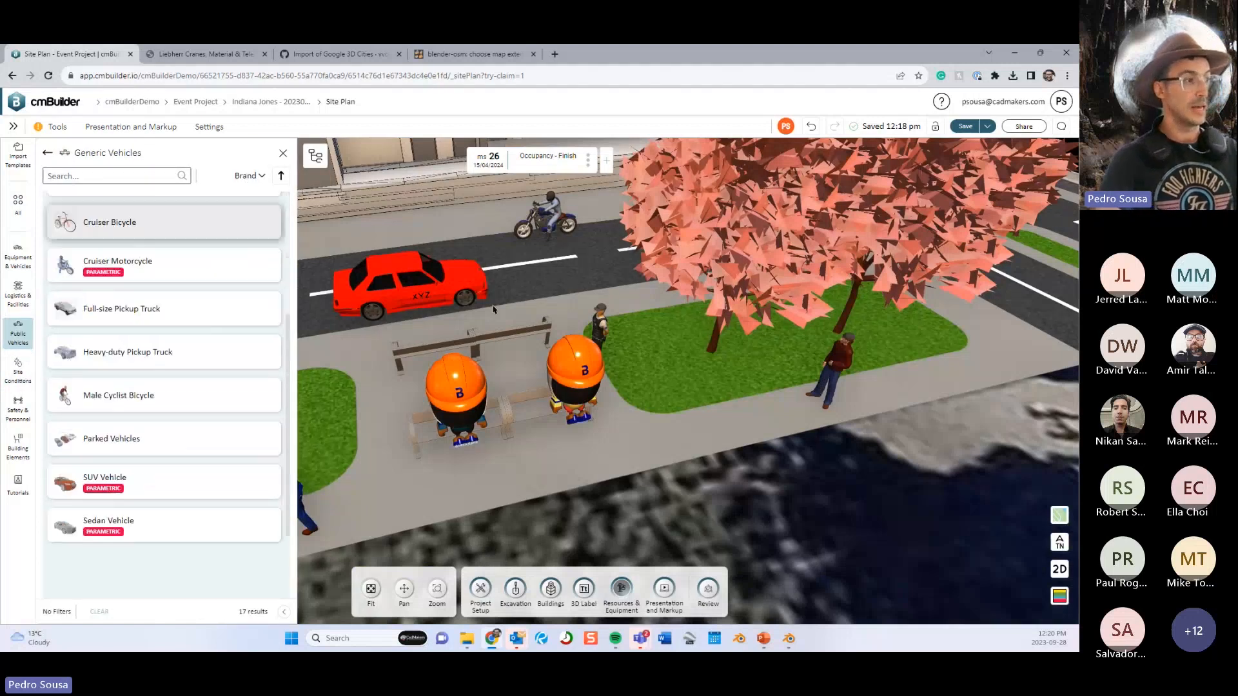
pyautogui.moveTo(350, 307); pyautogui.dragTo(432, 354, button='middle')
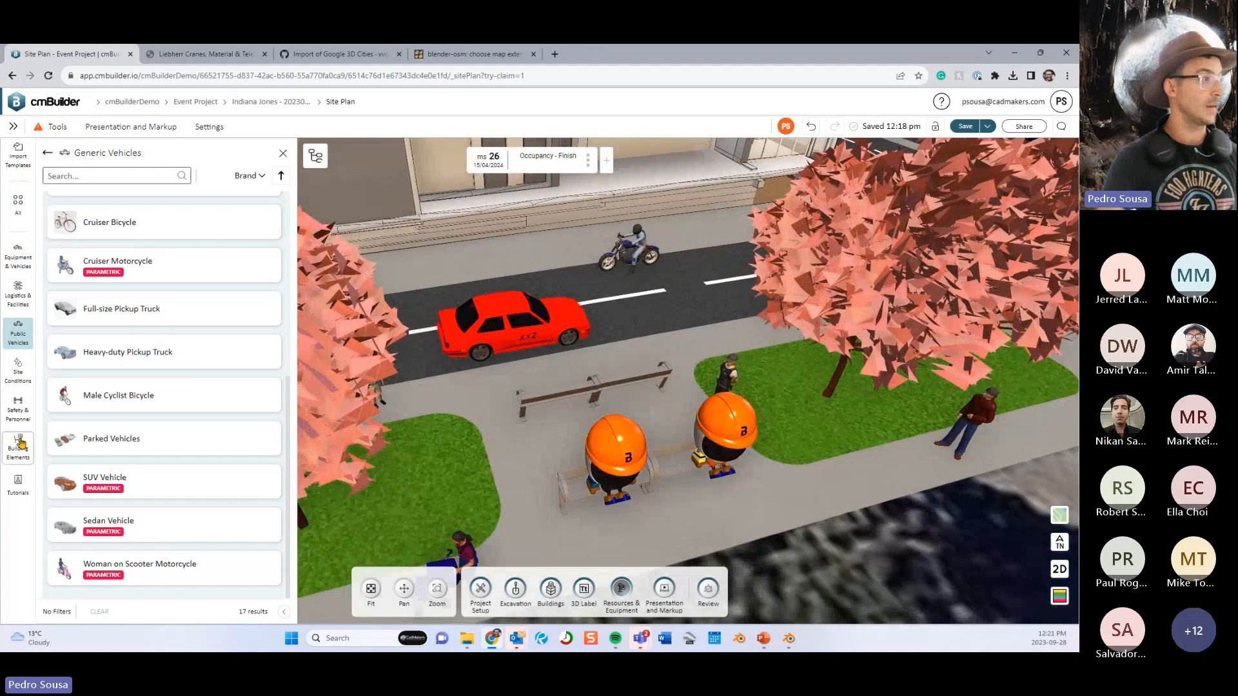
# Check the Exterior resources under Building Elements and return to the Site Conditions categories.
pyautogui.click(18, 448)
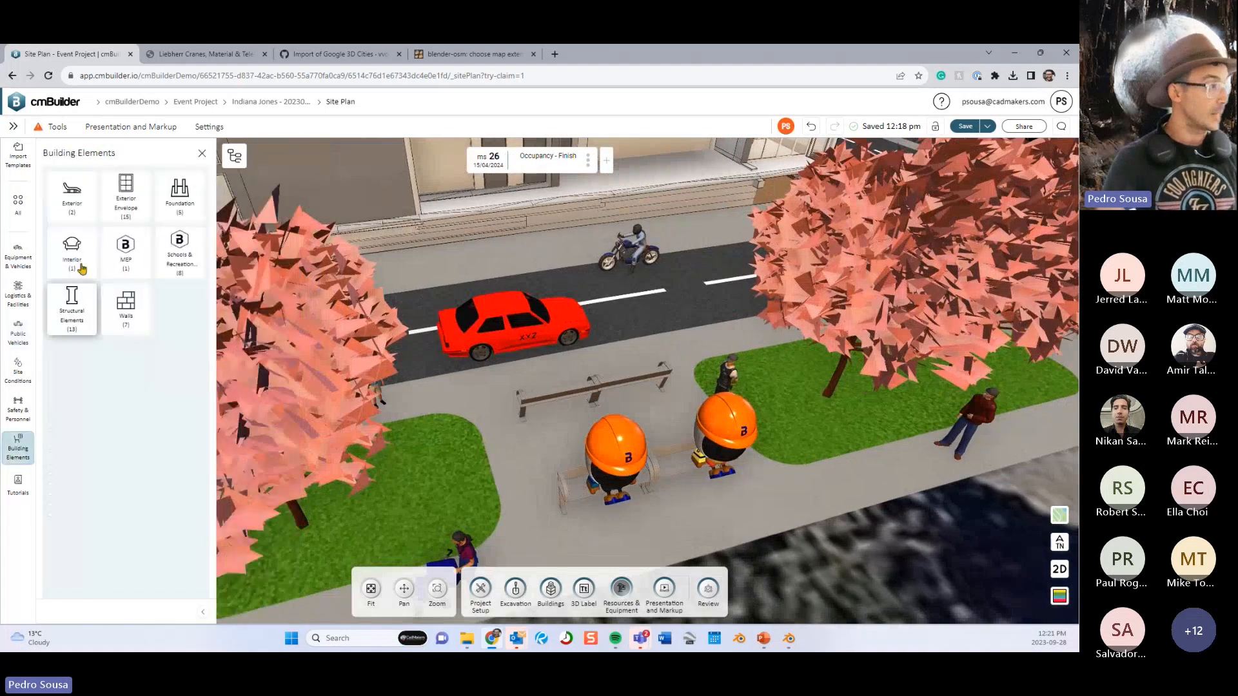
pyautogui.click(72, 196)
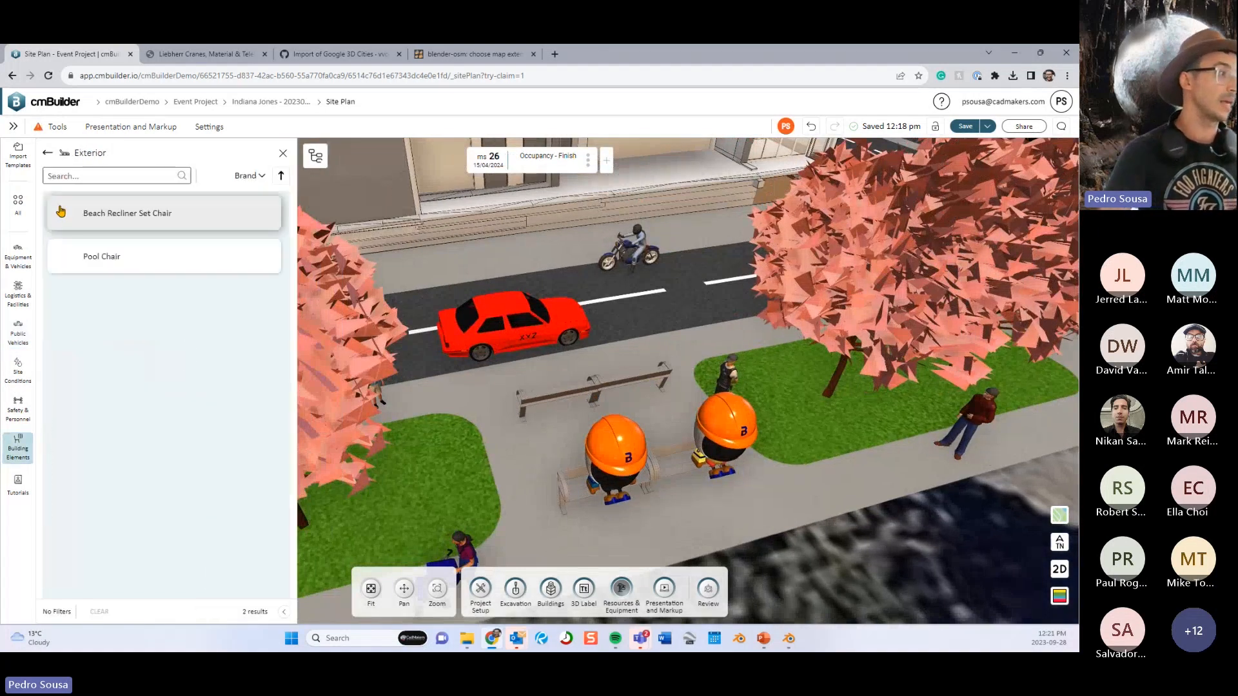
pyautogui.click(47, 152)
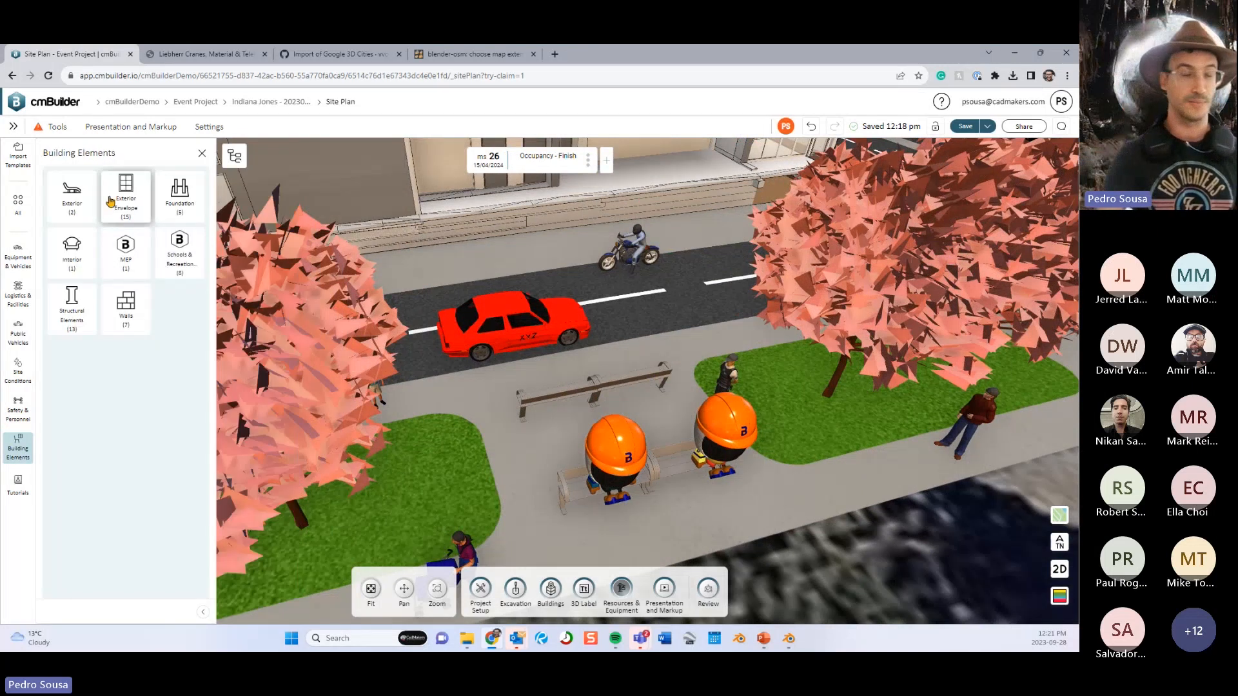
pyautogui.click(18, 411)
pyautogui.click(17, 362)
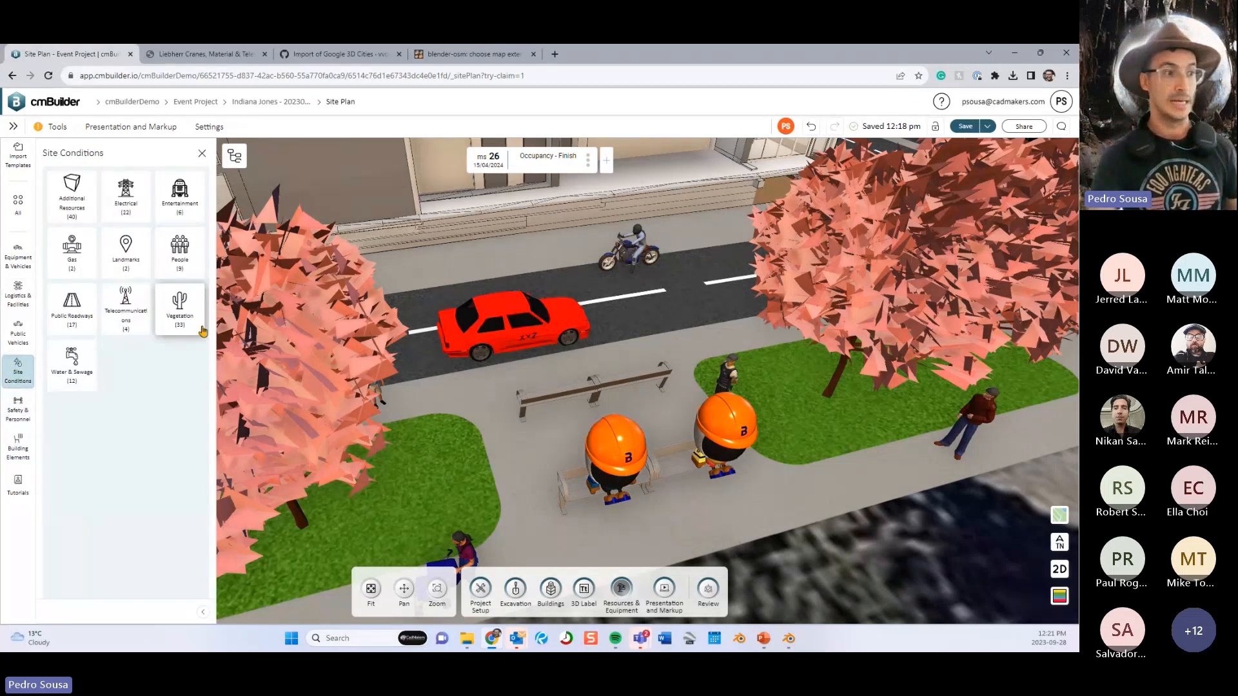
# View the whole building and its surroundings, check the Tips and Tricks slide in PowerPoint, and return to cmBuilder.
pyautogui.scroll(-5, 631, 291)
pyautogui.scroll(-3, 586, 312)
pyautogui.moveTo(586, 312); pyautogui.dragTo(603, 298)
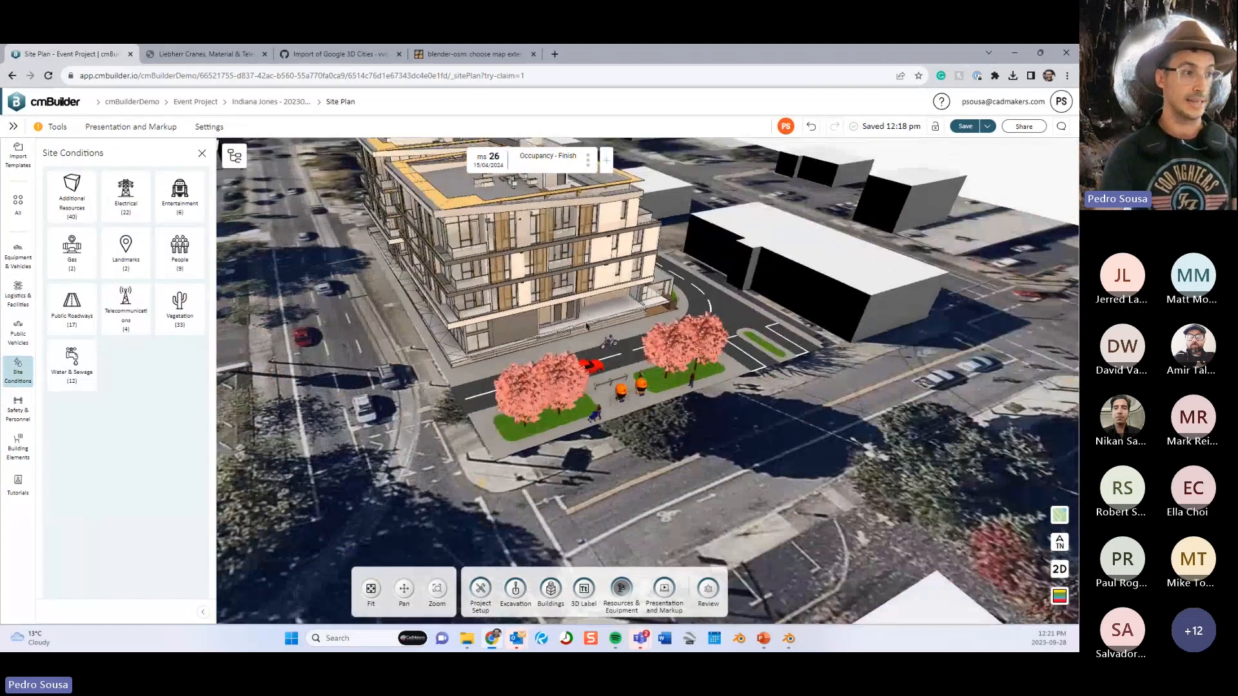
pyautogui.scroll(2, 586, 267)
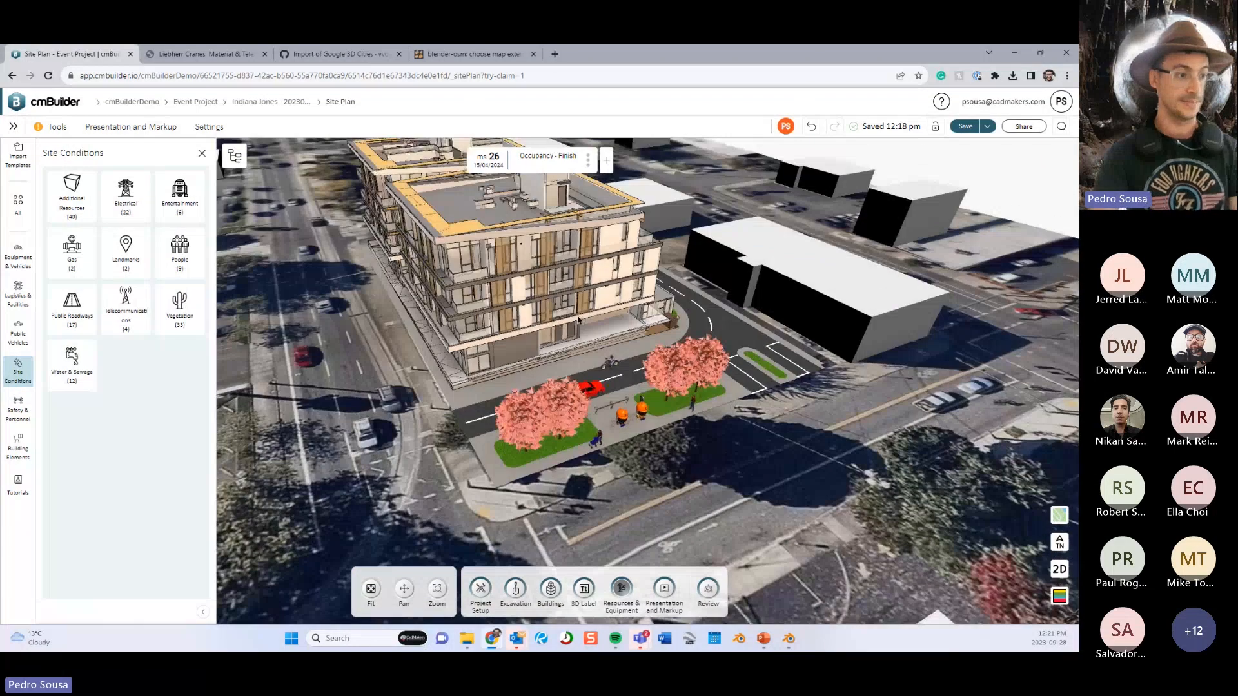
pyautogui.click(765, 639)
pyautogui.click(43, 322)
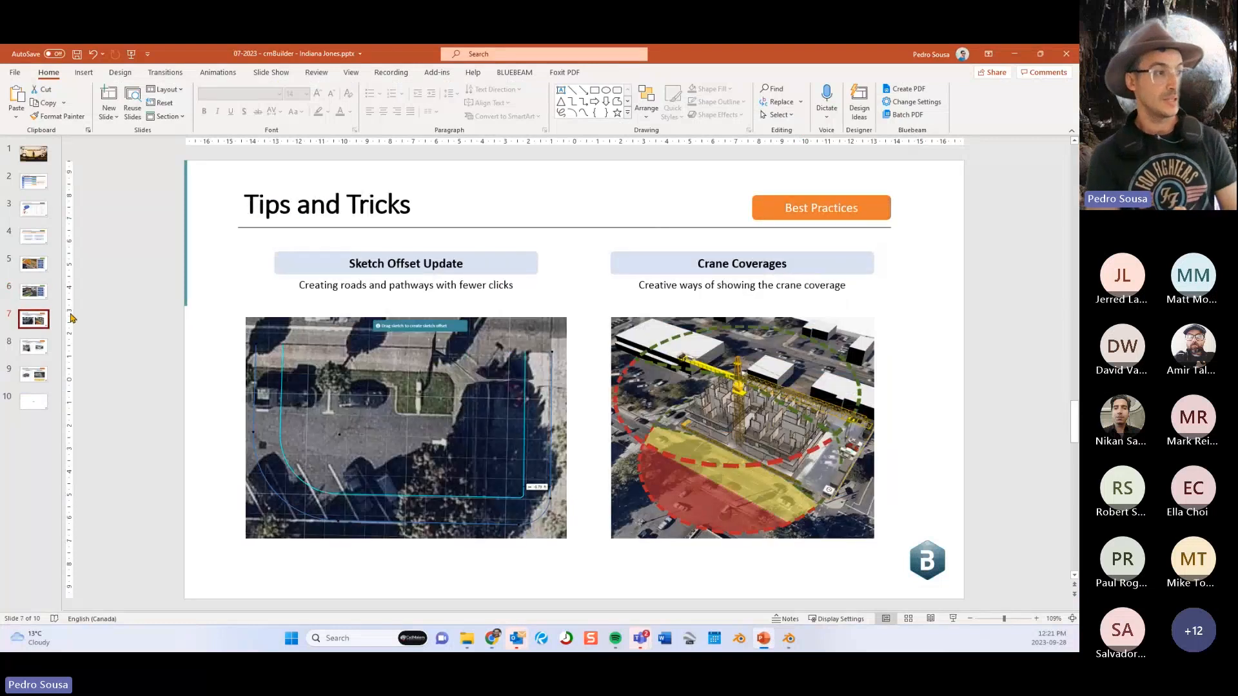
pyautogui.click(1016, 56)
pyautogui.scroll(-5, 408, 275)
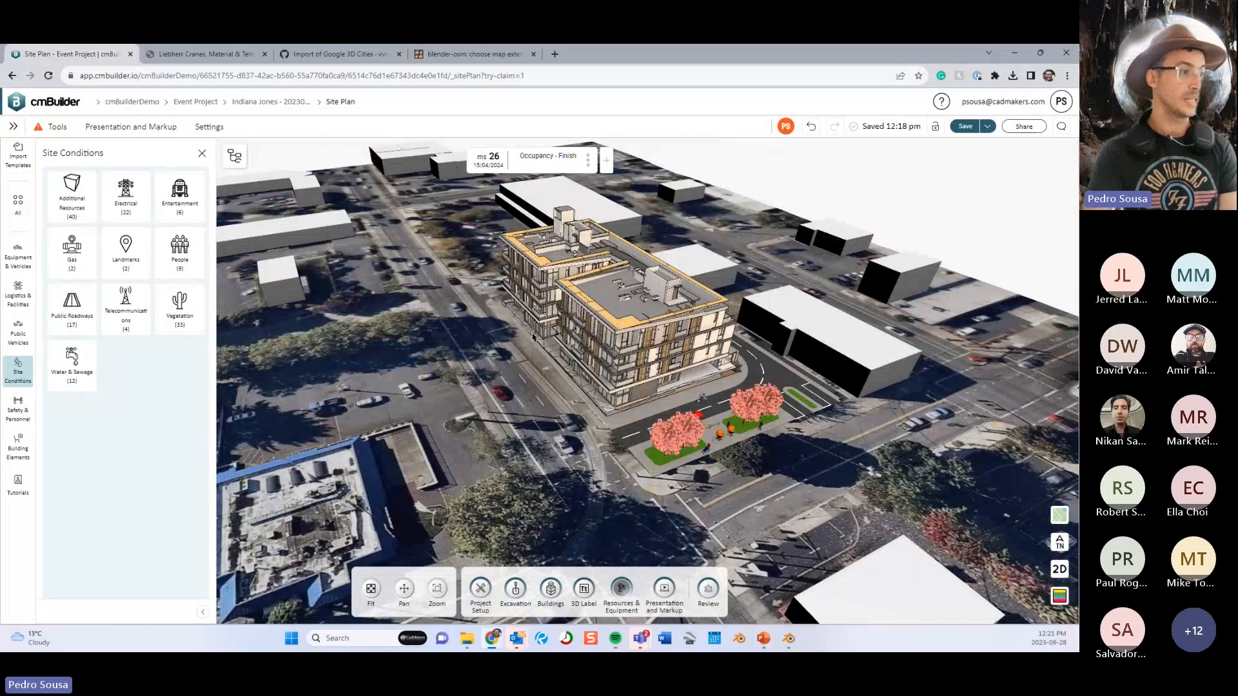
# Close the resource library and view the parking lot across the street from directly above.
pyautogui.moveTo(532, 337); pyautogui.dragTo(529, 381)
pyautogui.click(202, 154)
pyautogui.moveTo(464, 337); pyautogui.dragTo(489, 380)
pyautogui.moveTo(556, 451); pyautogui.dragTo(519, 391, button='right')
pyautogui.scroll(4, 520, 392)
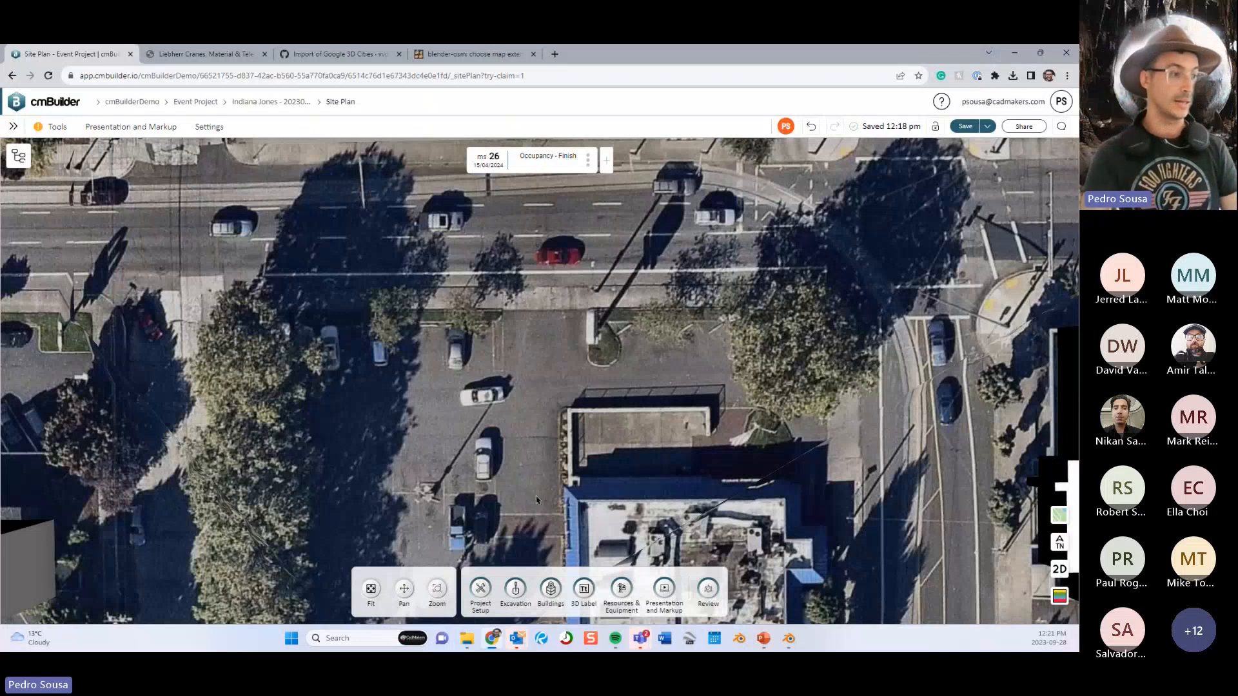
# Start a zone sketch in the parking lot across the street, drawing the road's inner edge with an arc of about 5.5 m radius and its end edge.
pyautogui.click(480, 590)
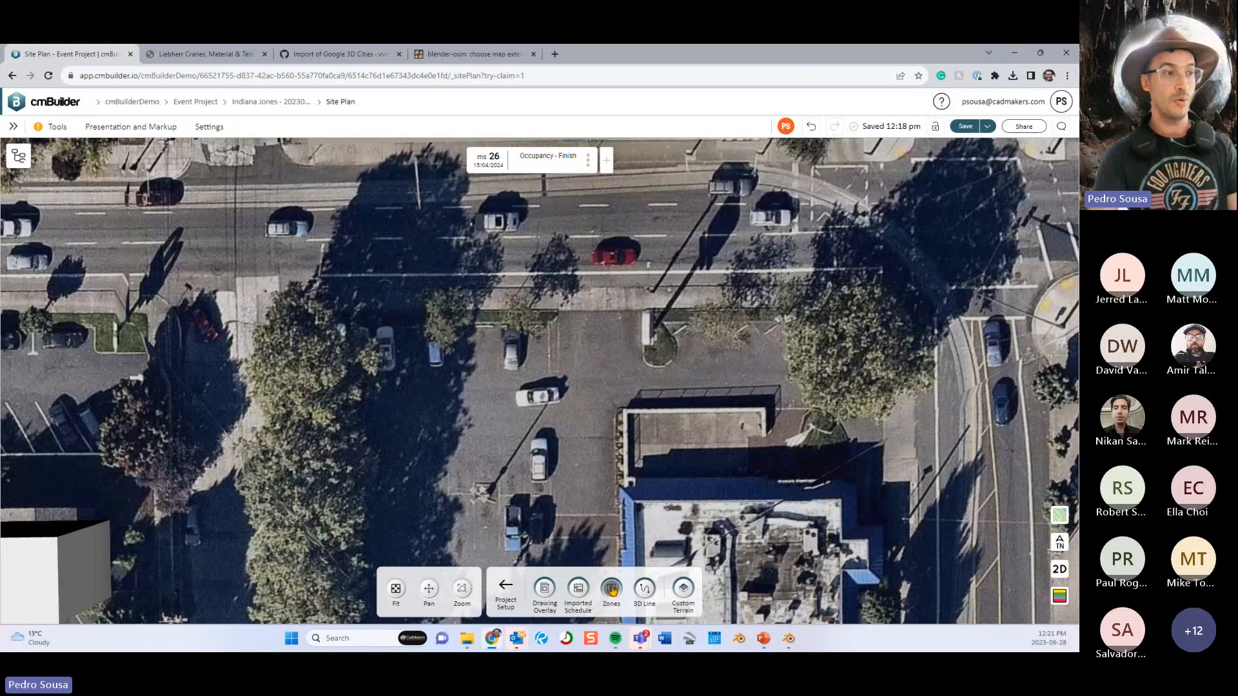
pyautogui.click(612, 588)
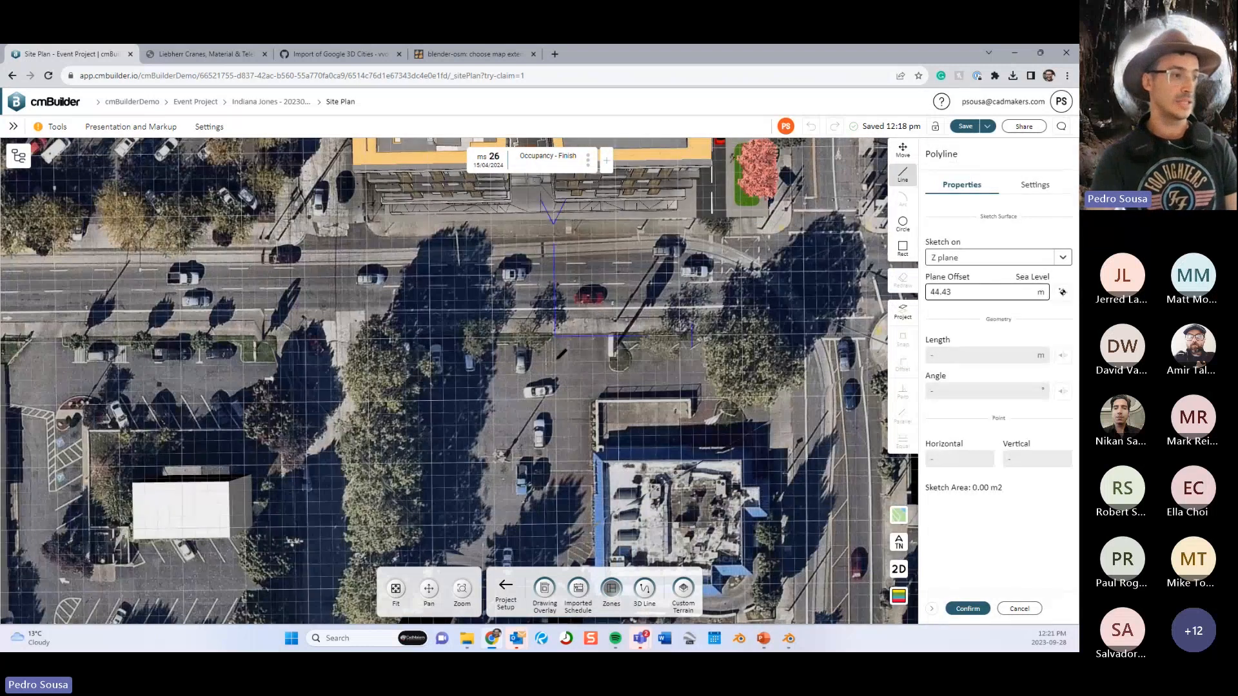
pyautogui.click(557, 381)
pyautogui.press('a')
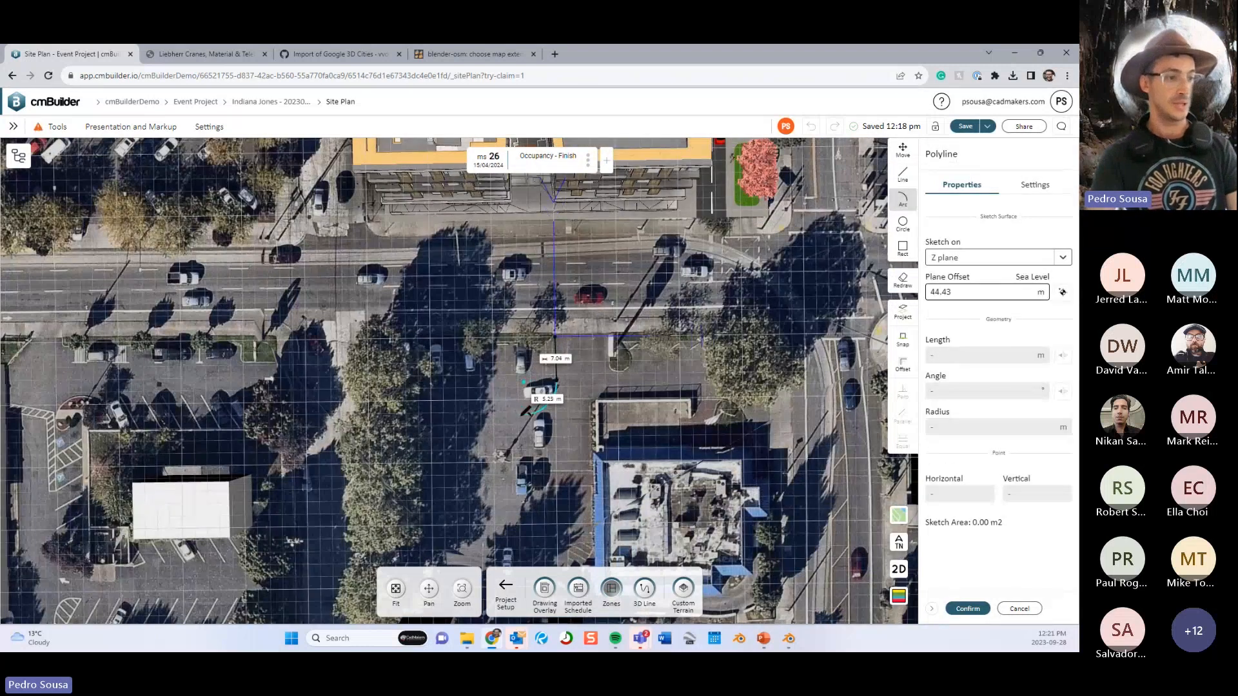
pyautogui.click(521, 416)
pyautogui.press('l')
pyautogui.click(380, 417)
pyautogui.click(384, 459)
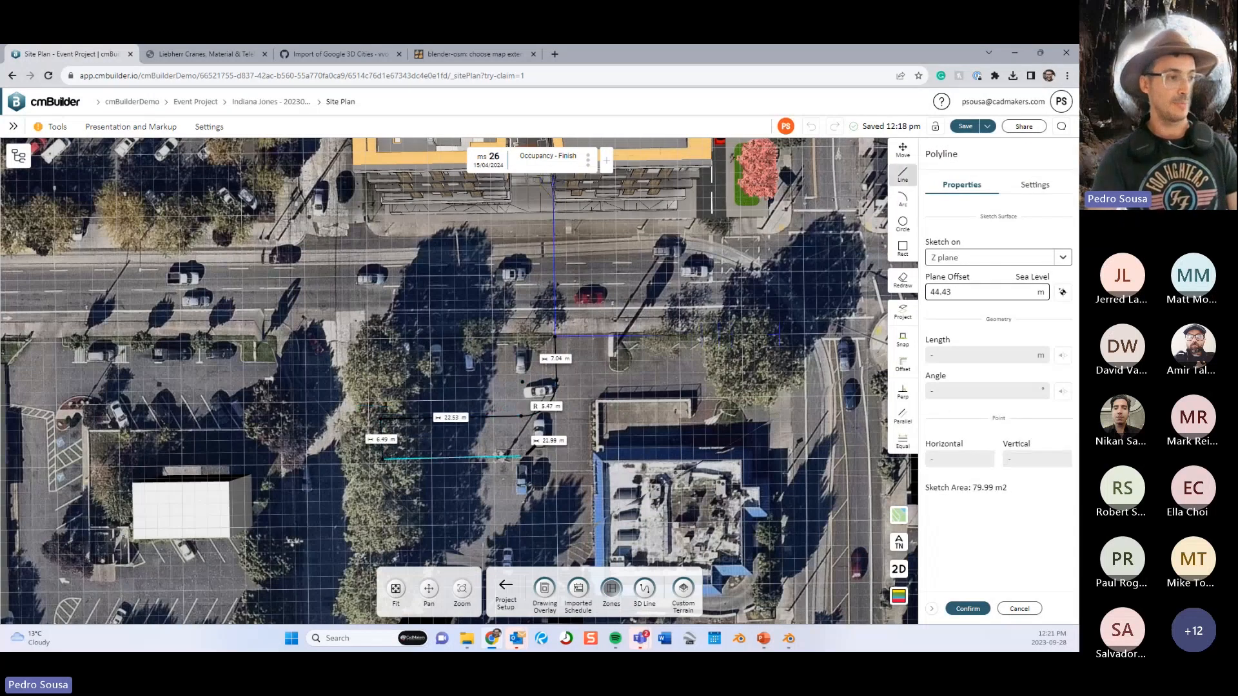
# Complete the curved road zone with a return line of about 22 m, an outer arc of about 11.5 m radius and a closing line.
pyautogui.click(521, 457)
pyautogui.press('a')
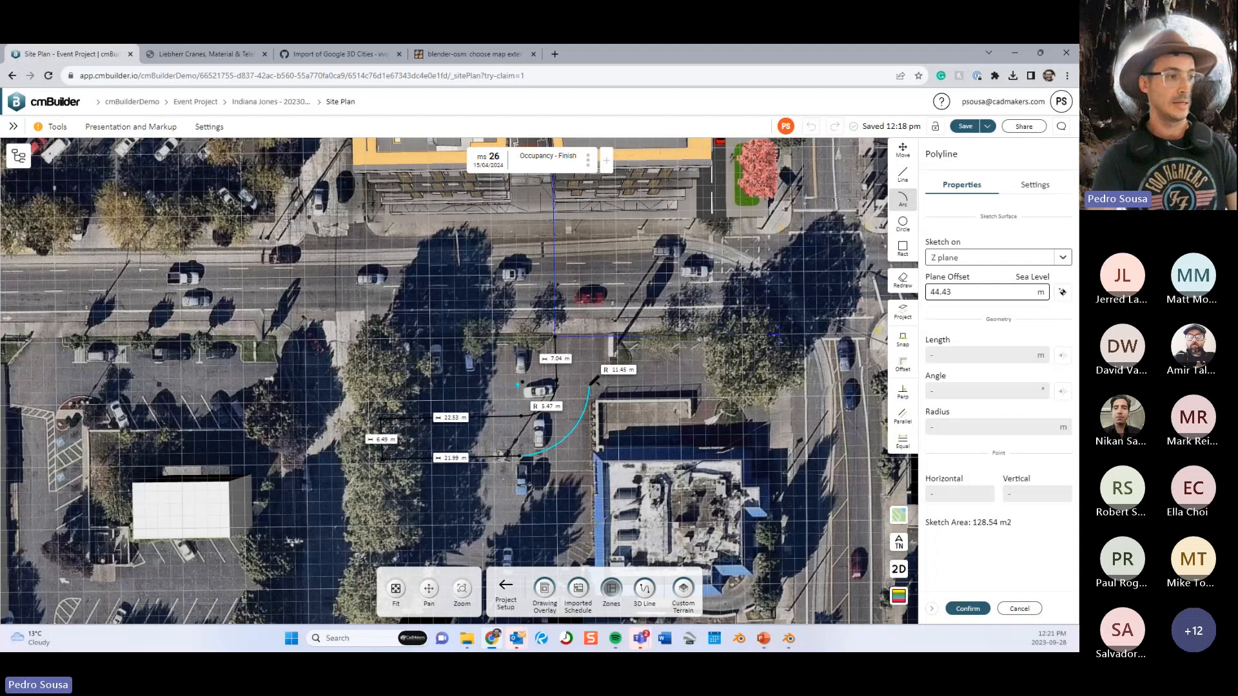
pyautogui.click(589, 385)
pyautogui.press('l')
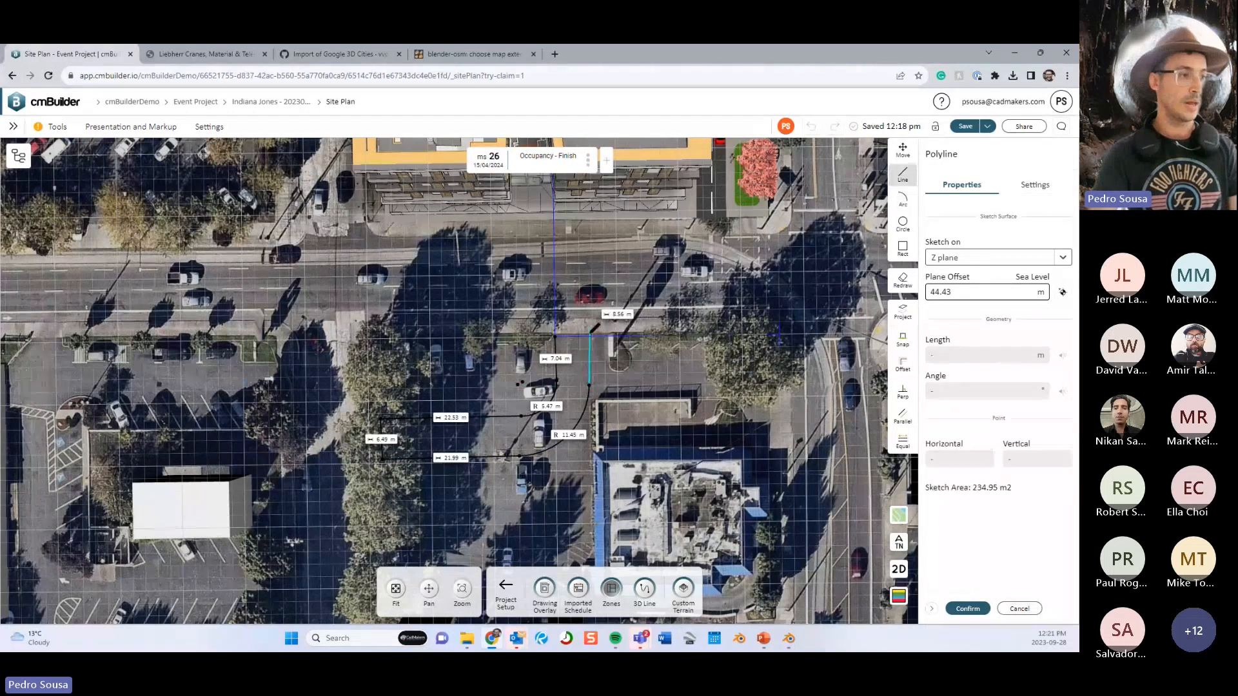
pyautogui.click(589, 336)
pyautogui.press('Return')
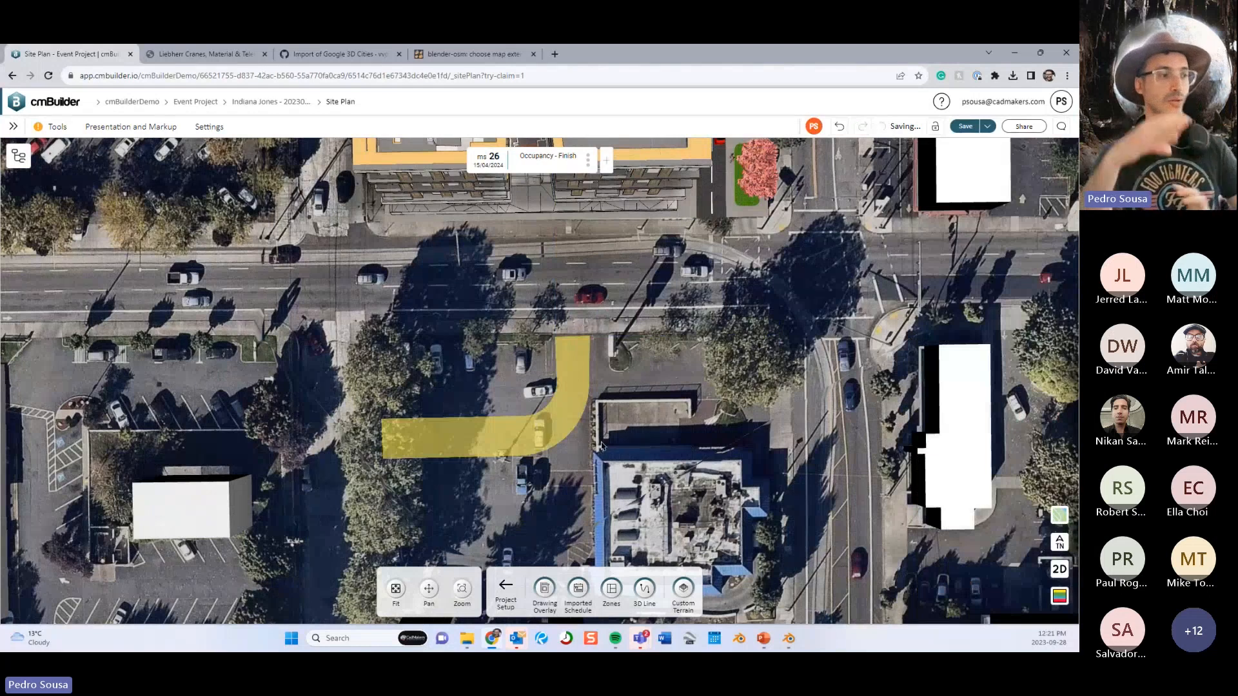
# Select the curved road zone in the parking lot and delete it.
pyautogui.scroll(2, 592, 442)
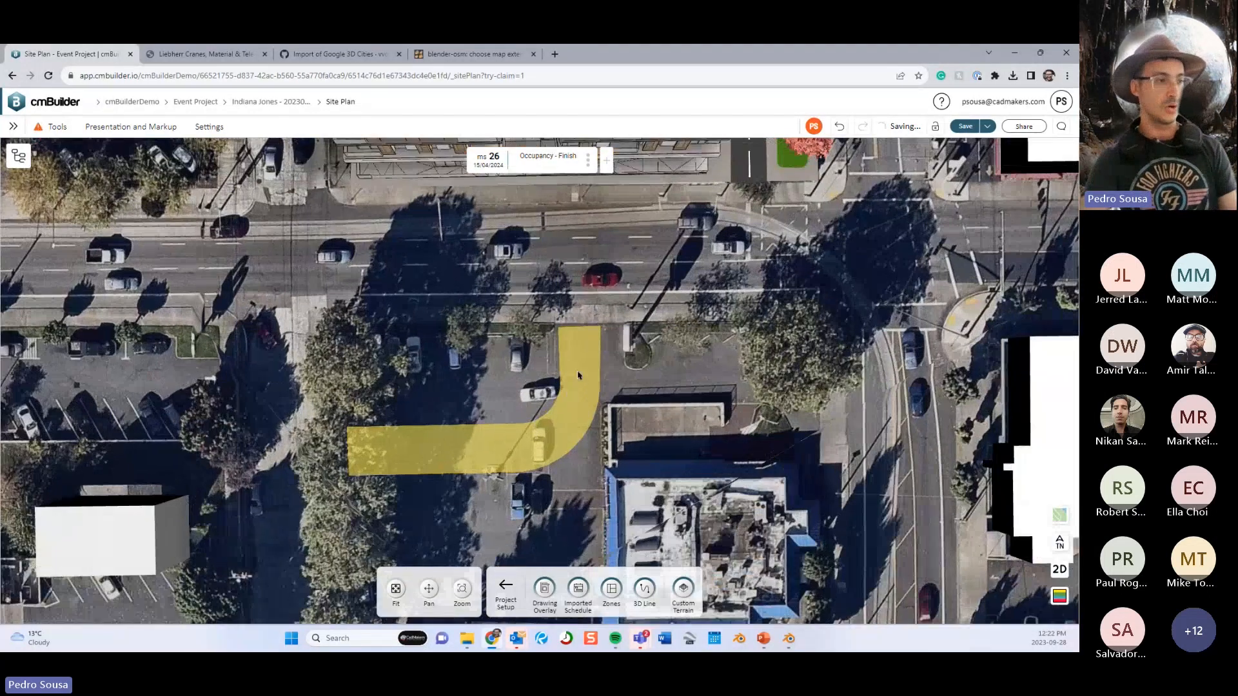
pyautogui.moveTo(579, 372); pyautogui.dragTo(594, 356, button='middle')
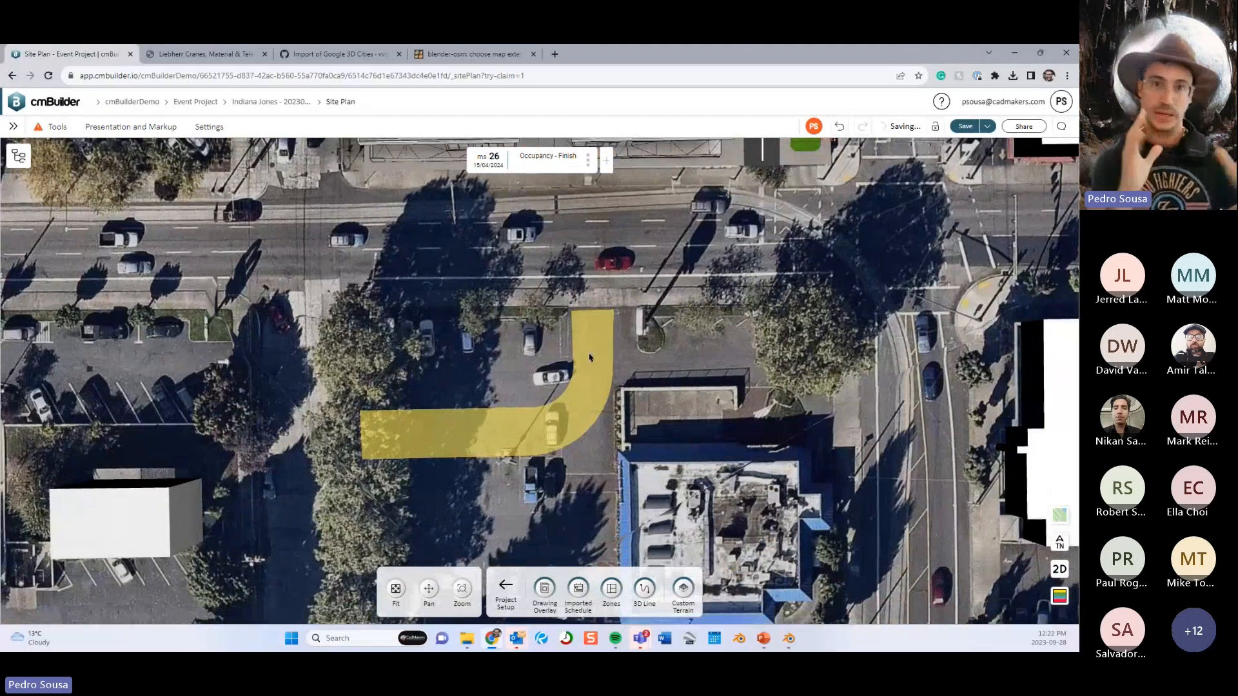
pyautogui.click(604, 346)
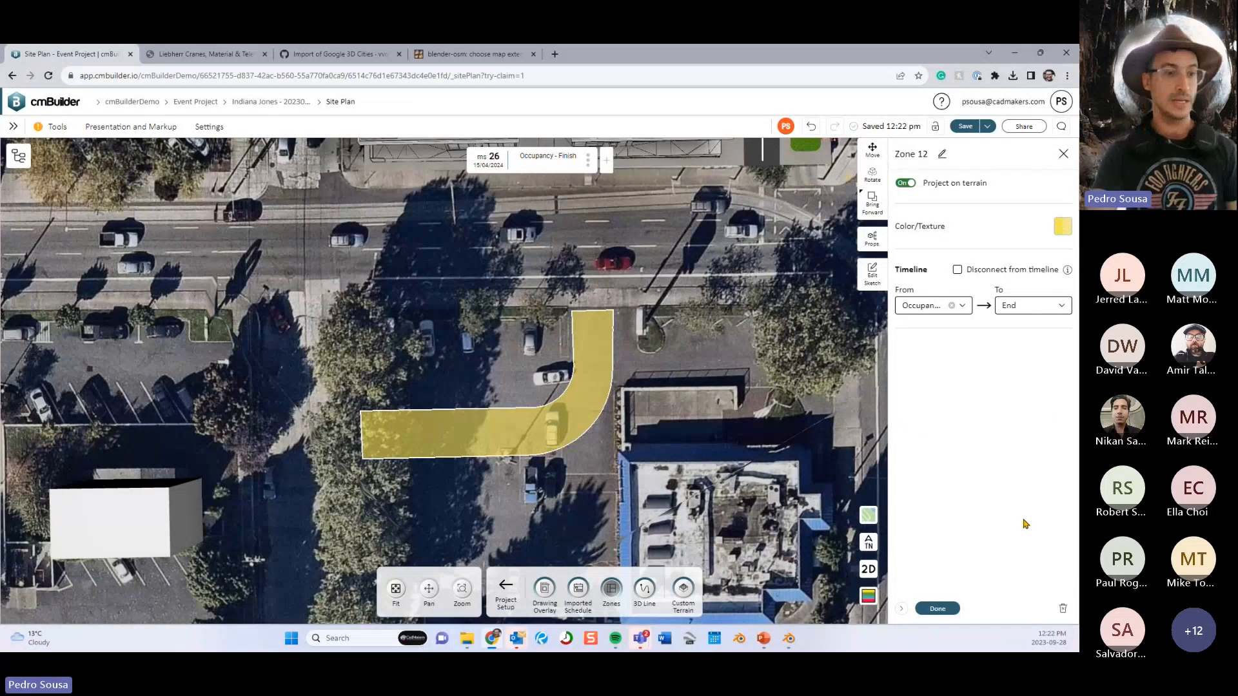
pyautogui.click(1064, 612)
pyautogui.click(466, 395)
# Start a new zone sketch in the neighbouring parking lot with a line of about 34 m beside the street and an arc of about 9.6 m radius.
pyautogui.moveTo(275, 404); pyautogui.dragTo(592, 386, button='middle')
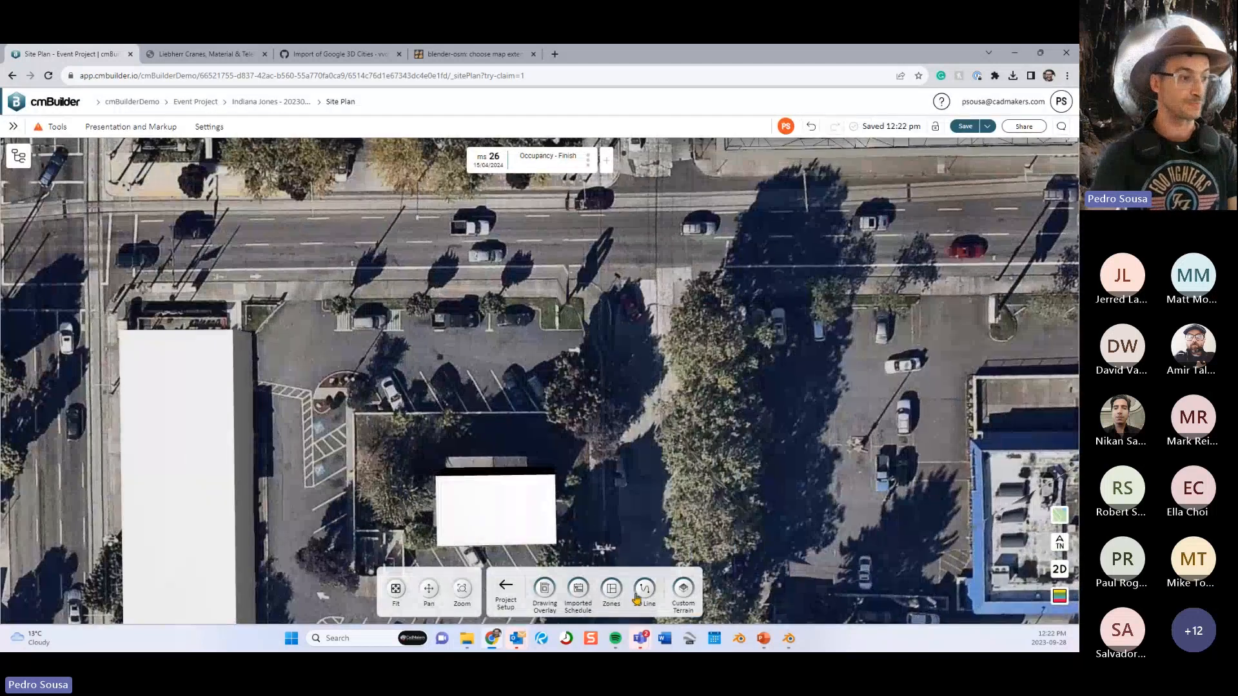
pyautogui.click(612, 588)
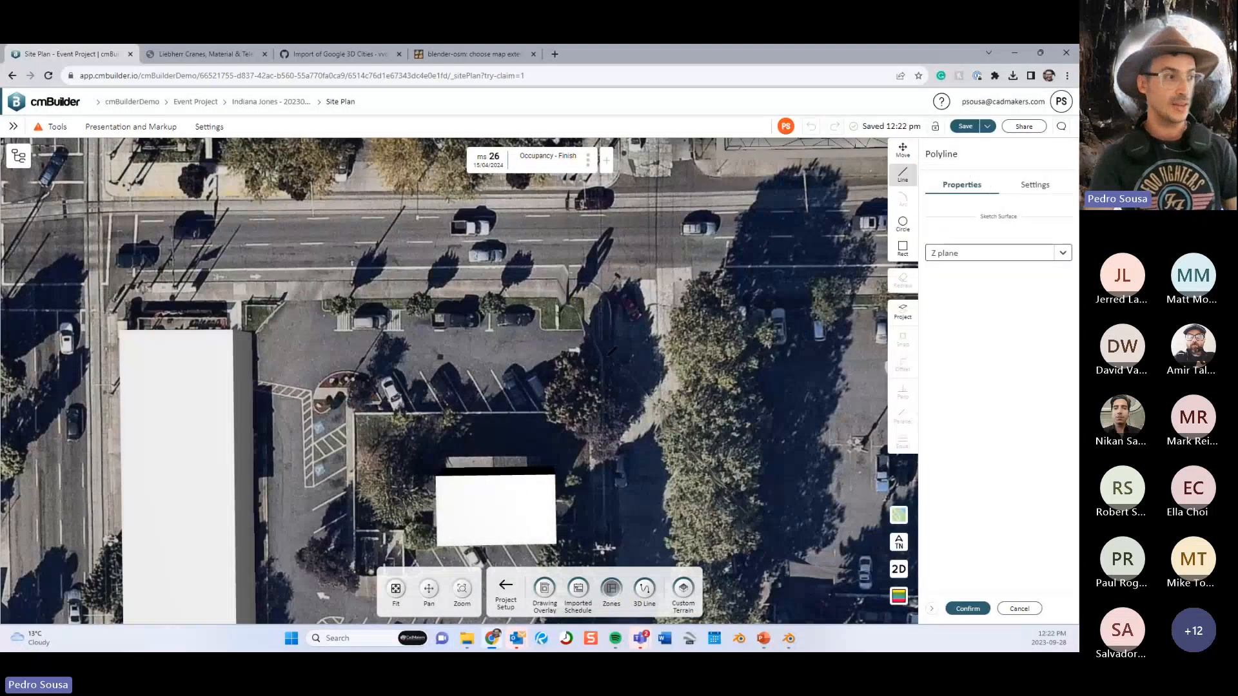
pyautogui.scroll(3, 465, 346)
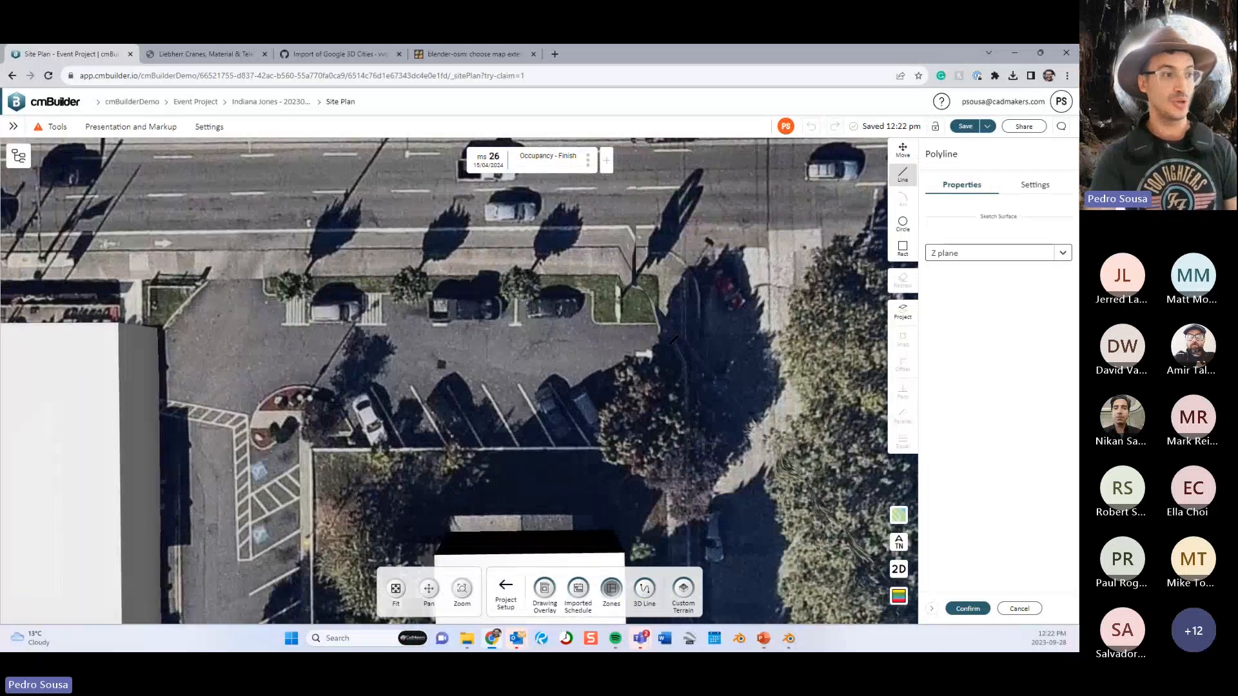
pyautogui.moveTo(670, 340); pyautogui.dragTo(687, 339, button='middle')
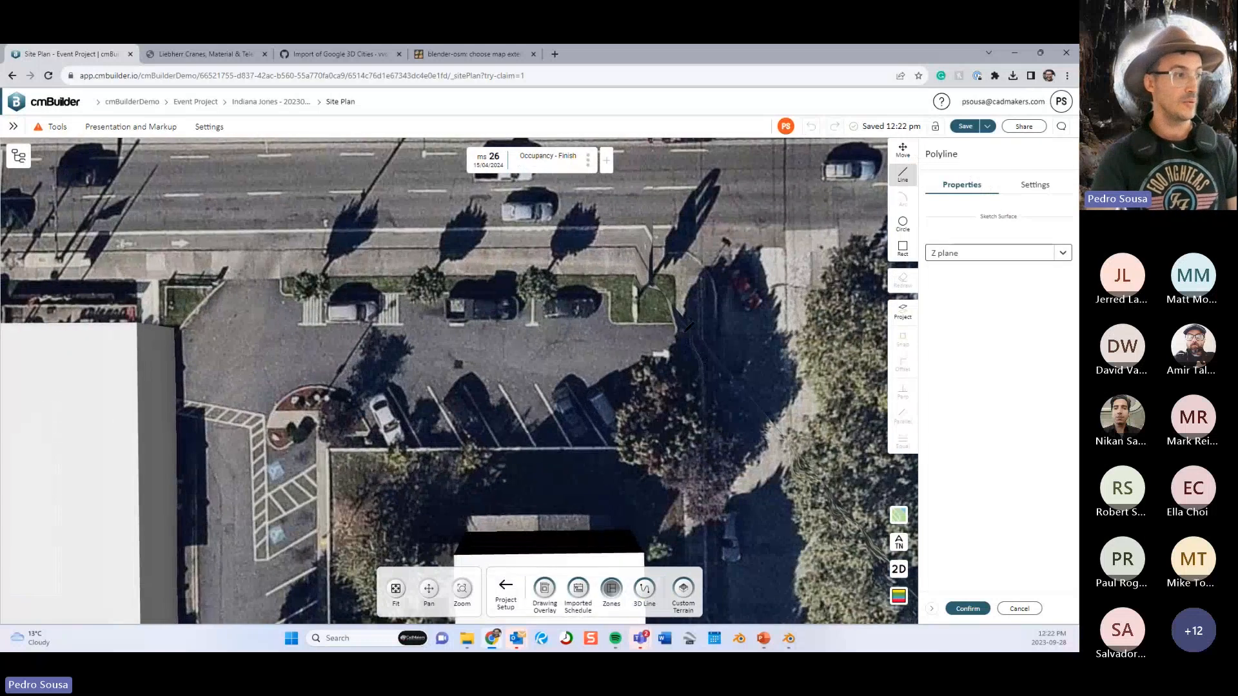
pyautogui.click(682, 329)
pyautogui.click(297, 332)
pyautogui.scroll(-3, 420, 316)
pyautogui.press('a')
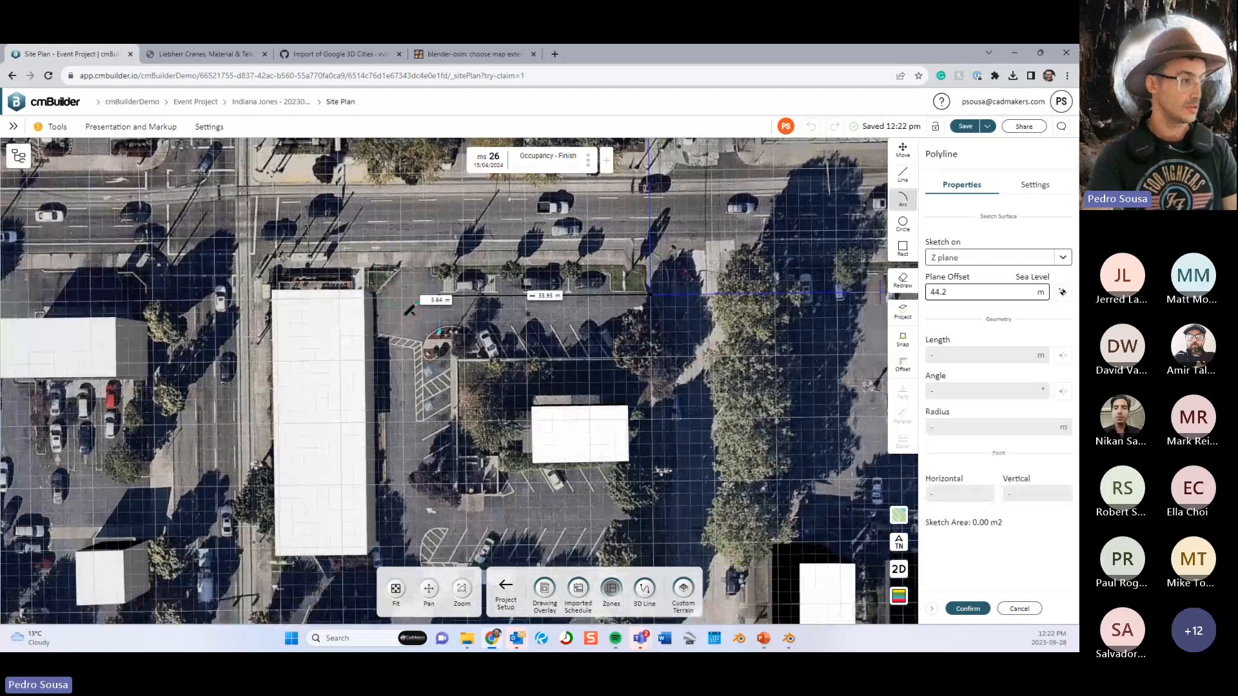
pyautogui.click(380, 339)
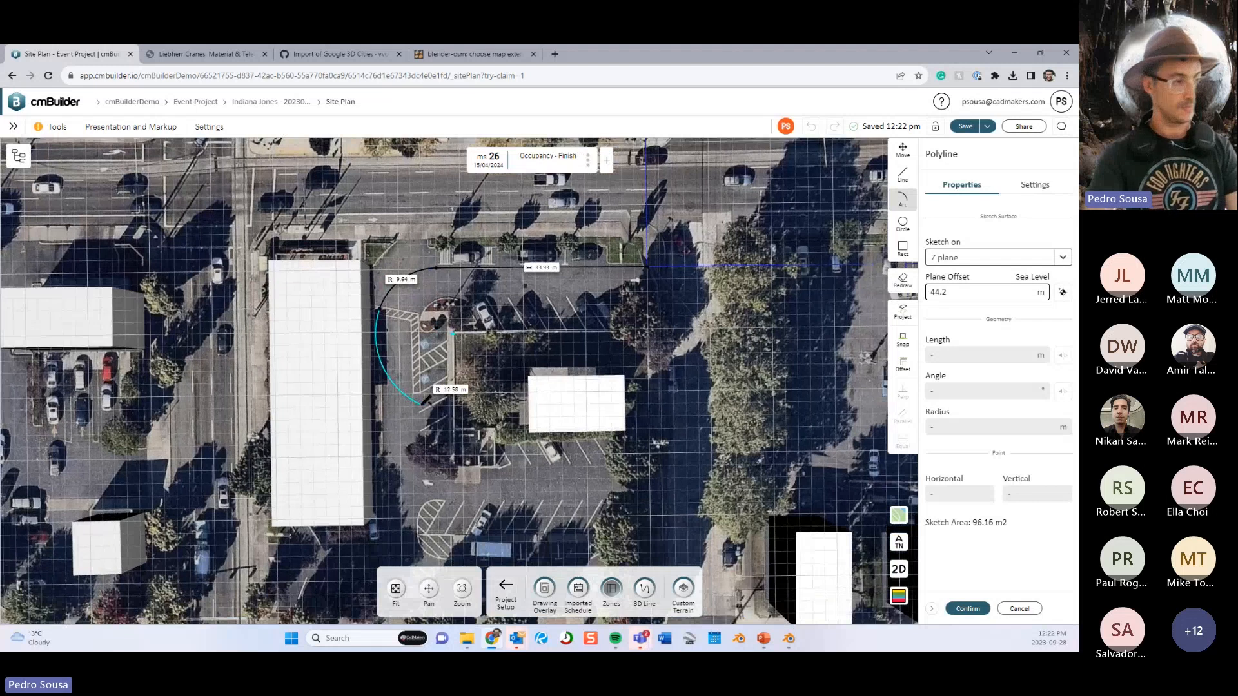
# Continue the path around the lot with a line of about 24.4 m, an arc of about 6.3 m radius and a line of about 35 m.
pyautogui.press('l')
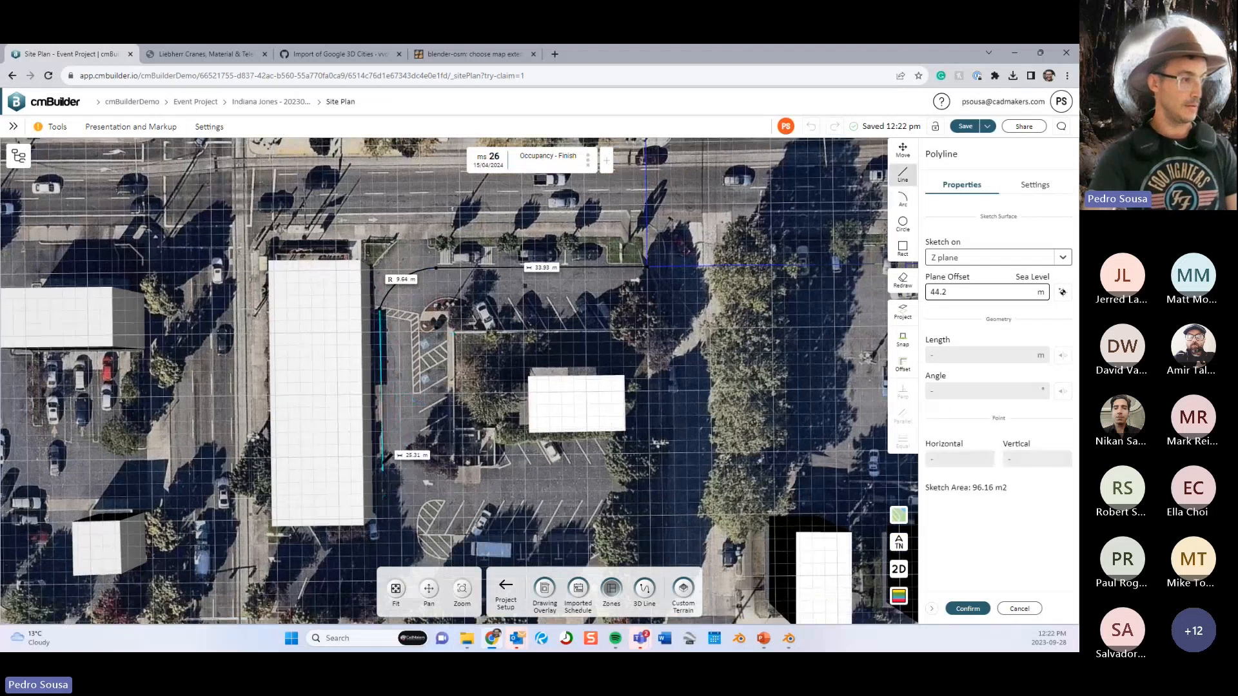
pyautogui.click(381, 458)
pyautogui.press('a')
pyautogui.click(421, 497)
pyautogui.press('l')
pyautogui.click(638, 497)
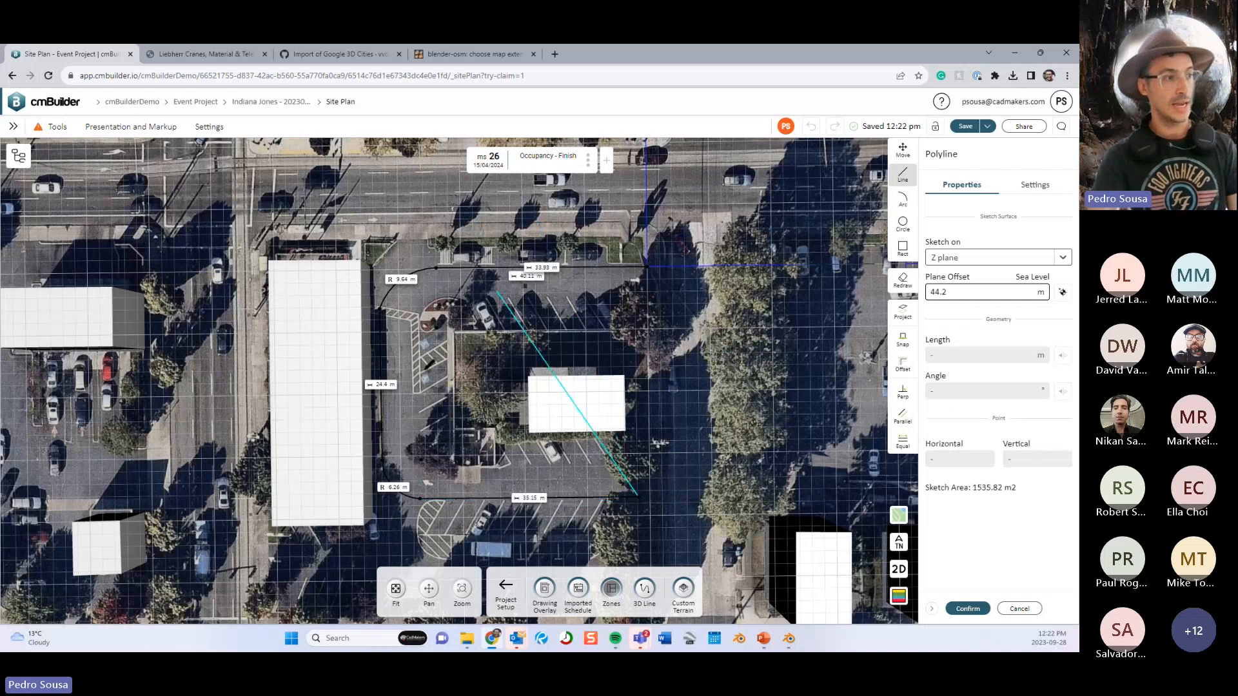
# Offset the path inward by about 2.66 m with Keep original line turned off, and stay in the sketch editor.
pyautogui.moveTo(713, 433); pyautogui.dragTo(735, 417, button='middle')
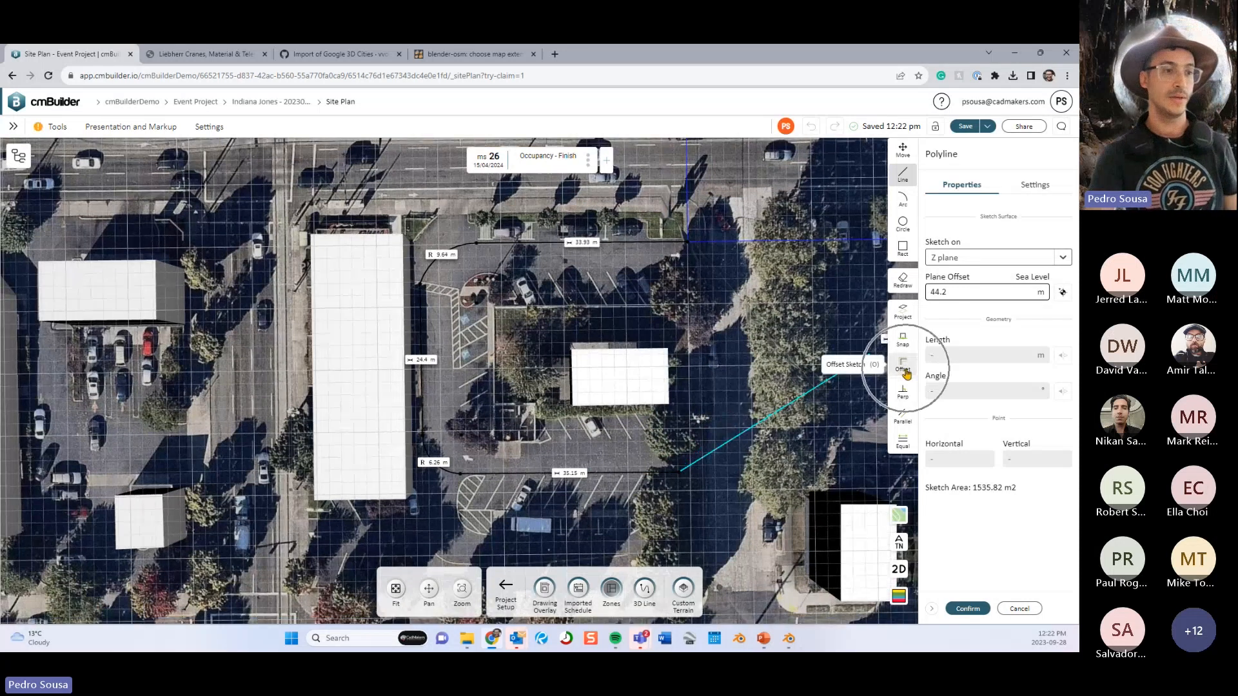
pyautogui.click(904, 366)
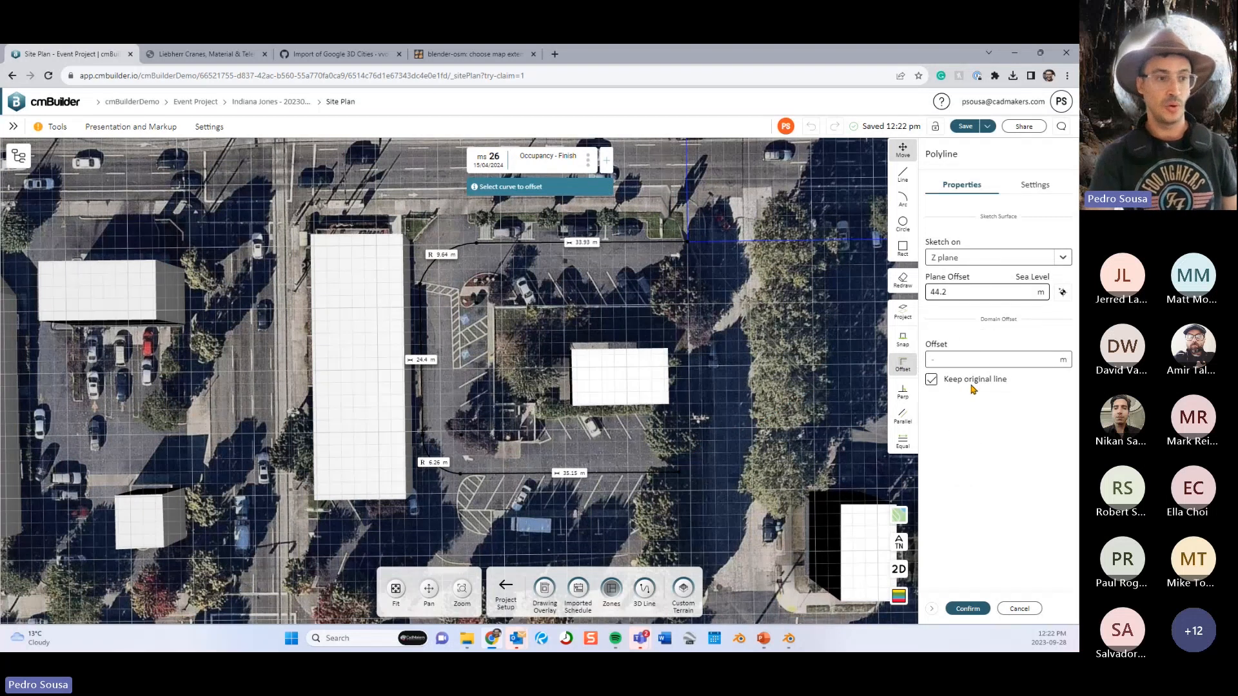
pyautogui.click(932, 379)
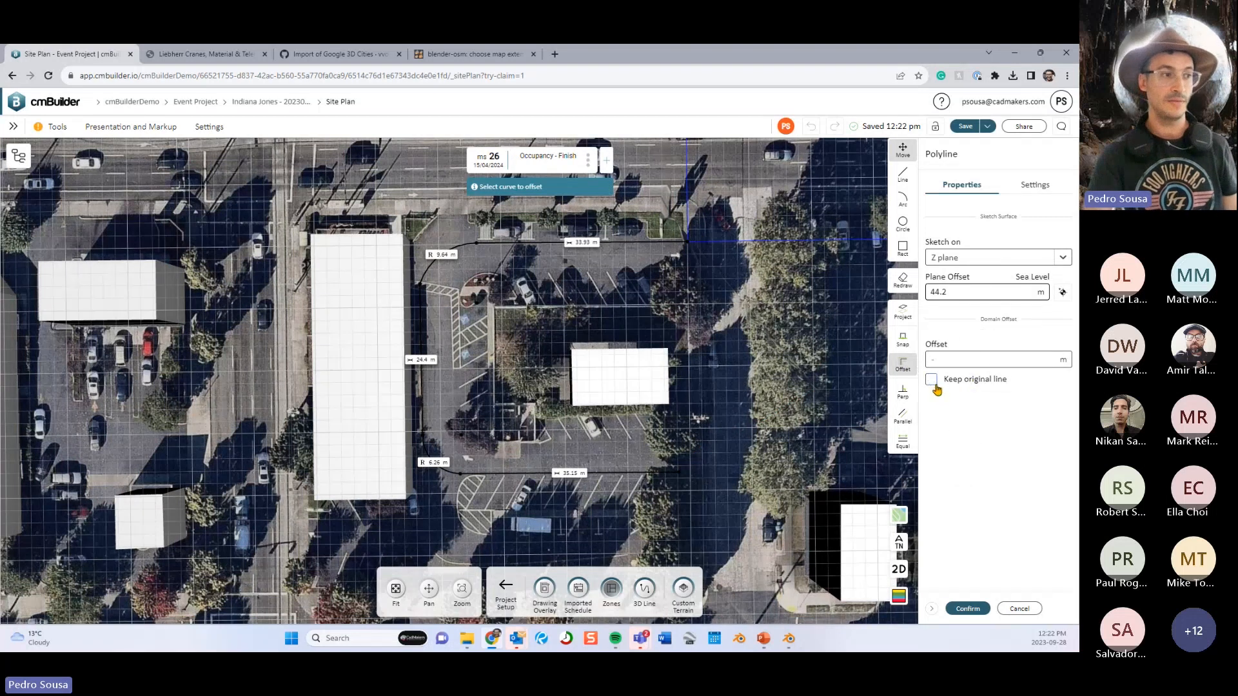
pyautogui.scroll(2, 539, 380)
pyautogui.click(395, 322)
pyautogui.moveTo(395, 323)
pyautogui.mouseDown()
pyautogui.moveTo(432, 341)
pyautogui.moveTo(415, 379)
pyautogui.mouseUp()
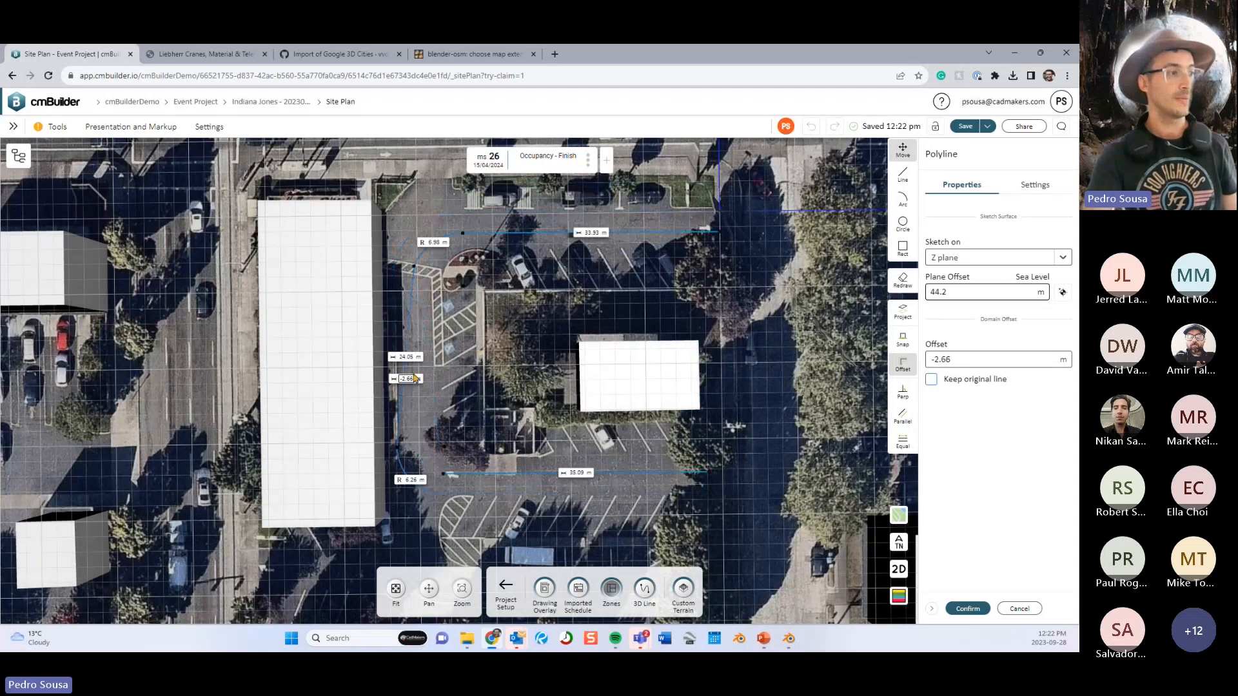
pyautogui.scroll(2, 532, 374)
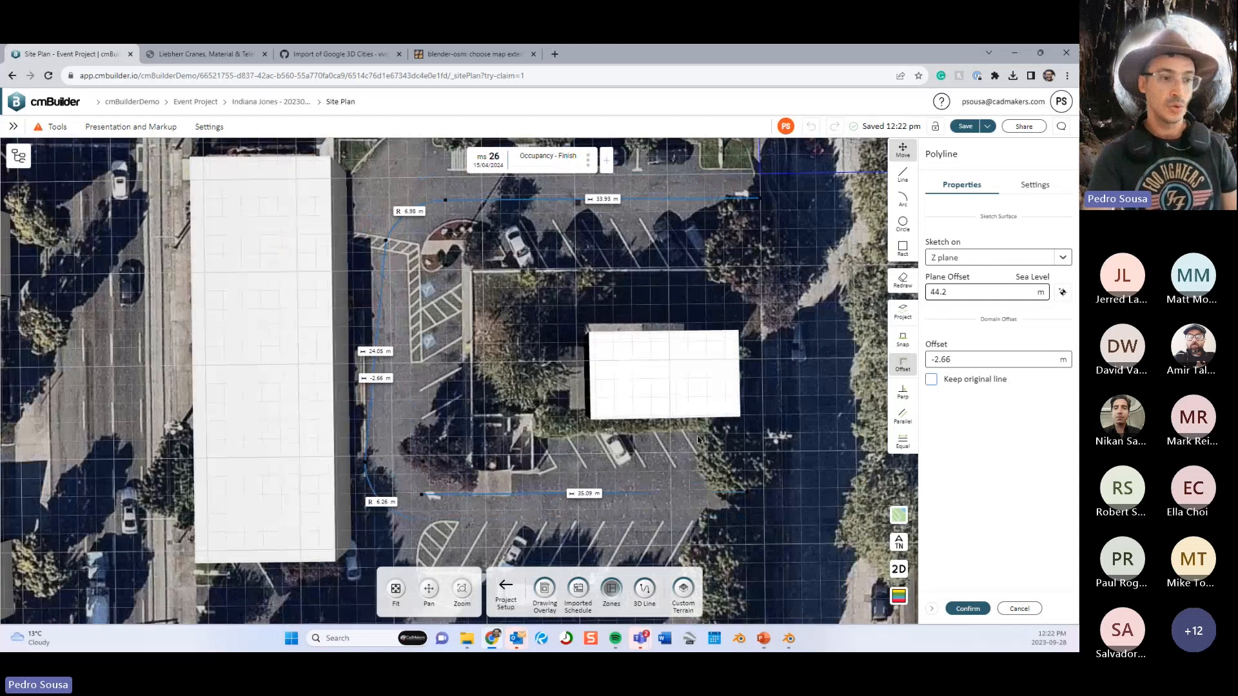
pyautogui.click(1007, 609)
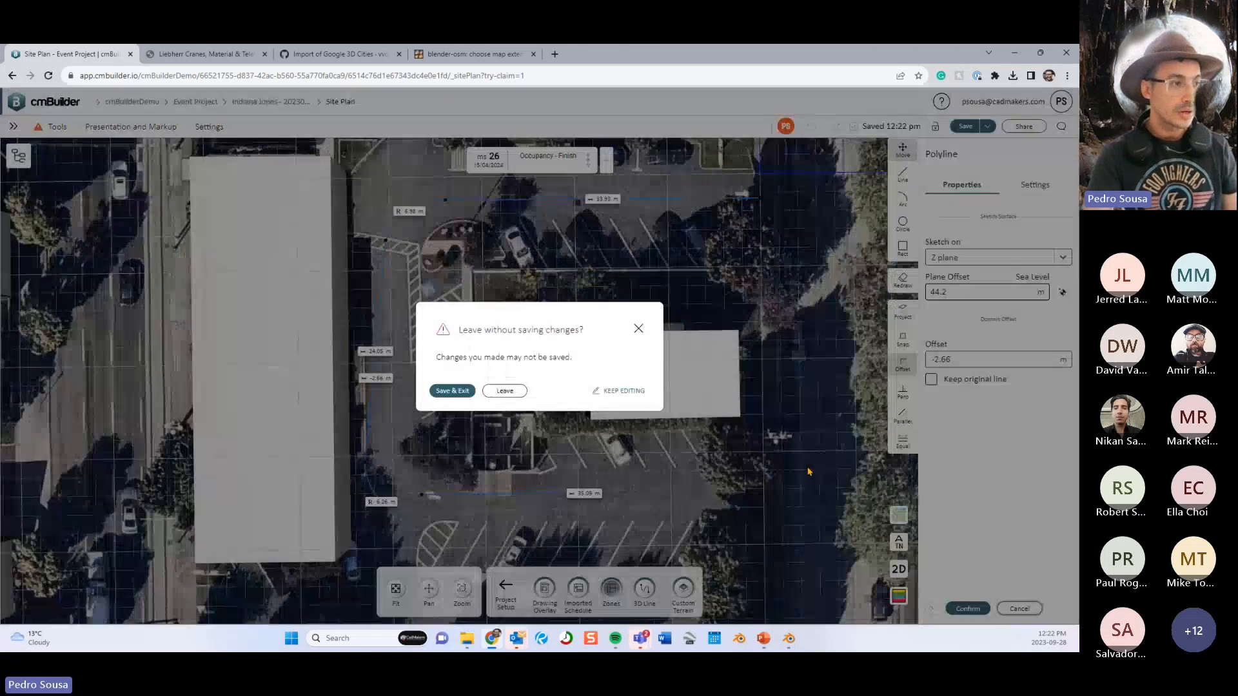
pyautogui.click(627, 392)
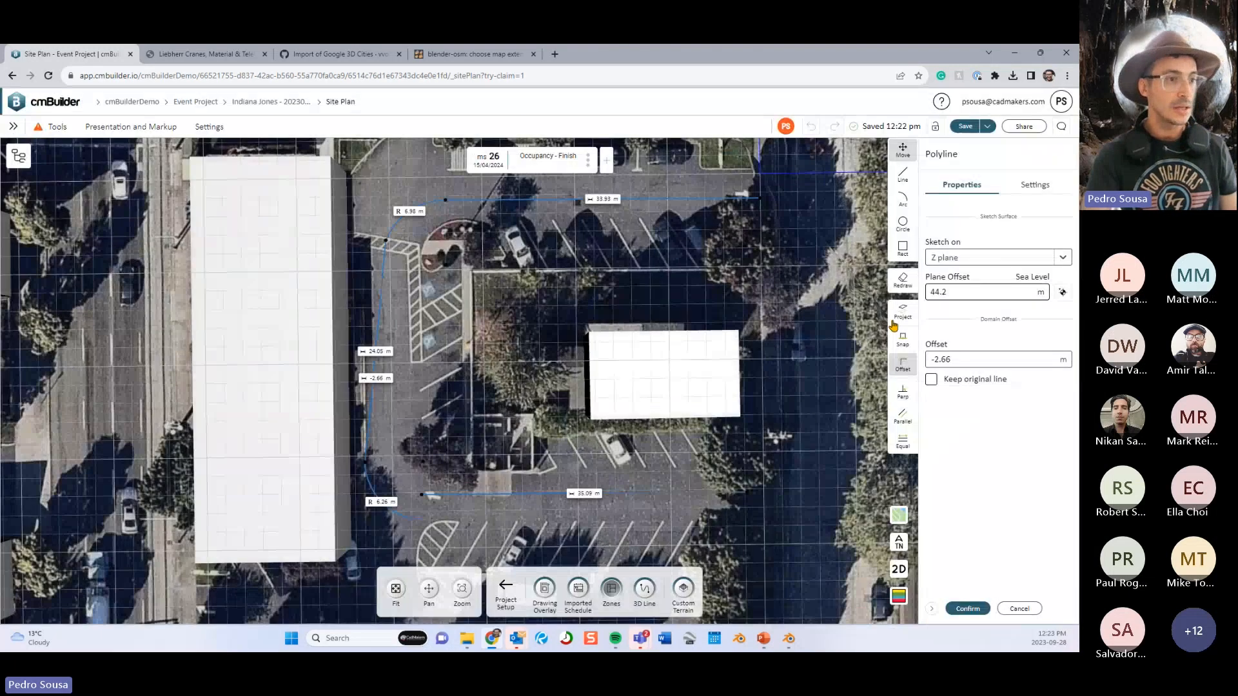
# Clear the sketch and redraw the path around the lot with lines of about 36, 22 and 35 m joined by arcs of about 7 m radius.
pyautogui.click(903, 280)
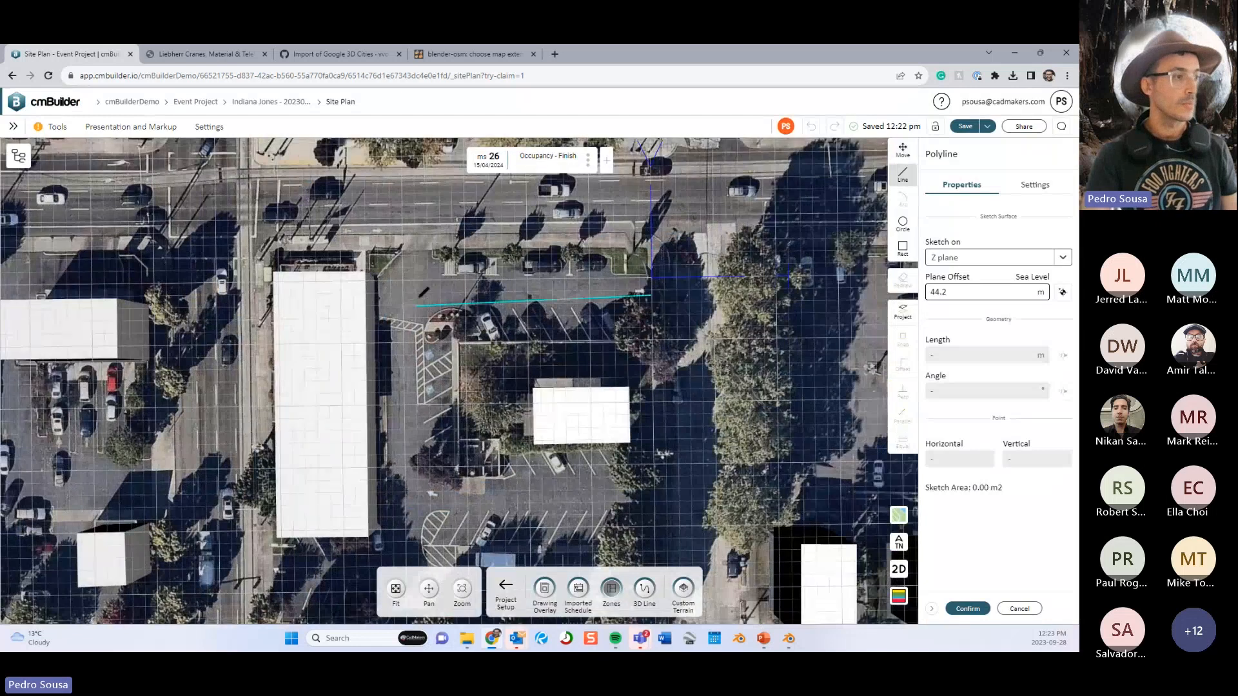
pyautogui.click(426, 293)
pyautogui.press('a')
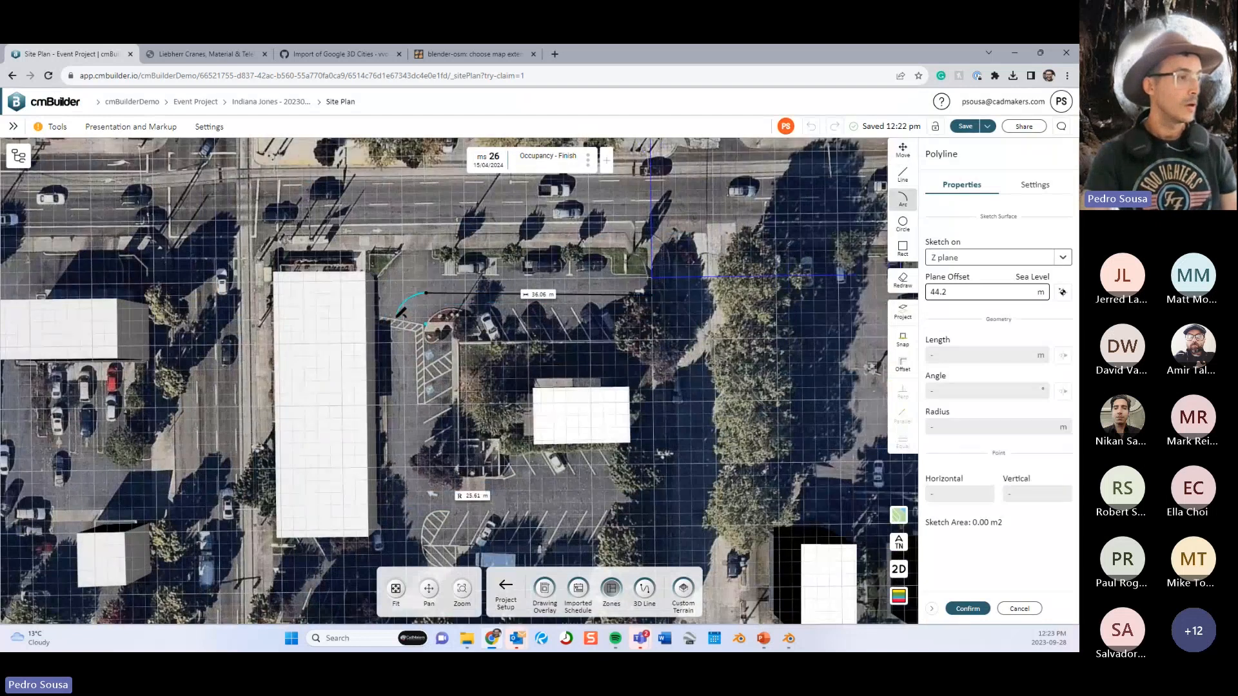
pyautogui.click(383, 339)
pyautogui.press('l')
pyautogui.click(389, 481)
pyautogui.press('a')
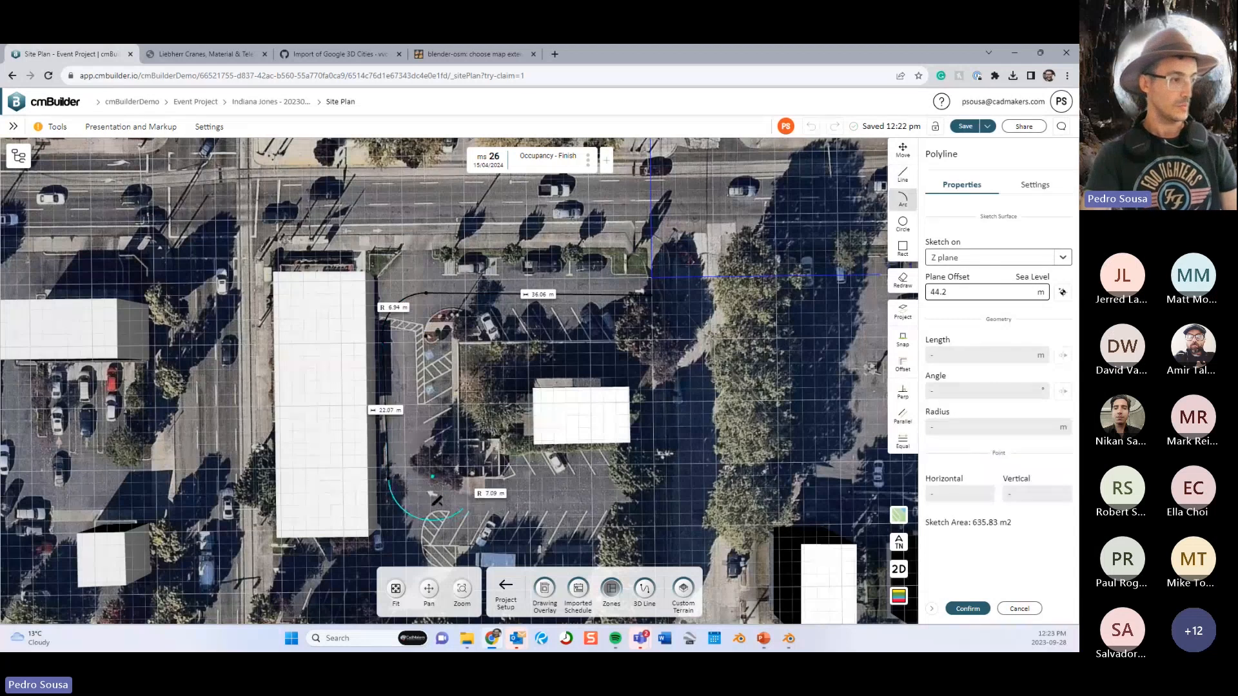
pyautogui.click(423, 520)
pyautogui.press('l')
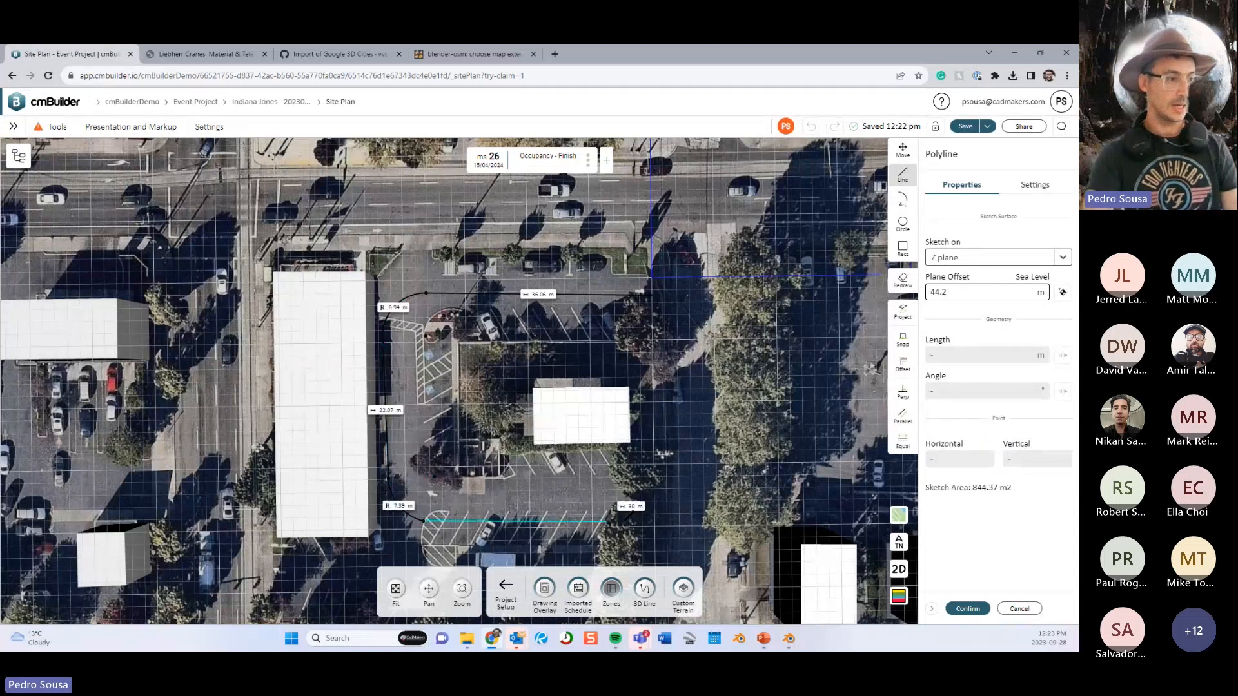
pyautogui.click(643, 522)
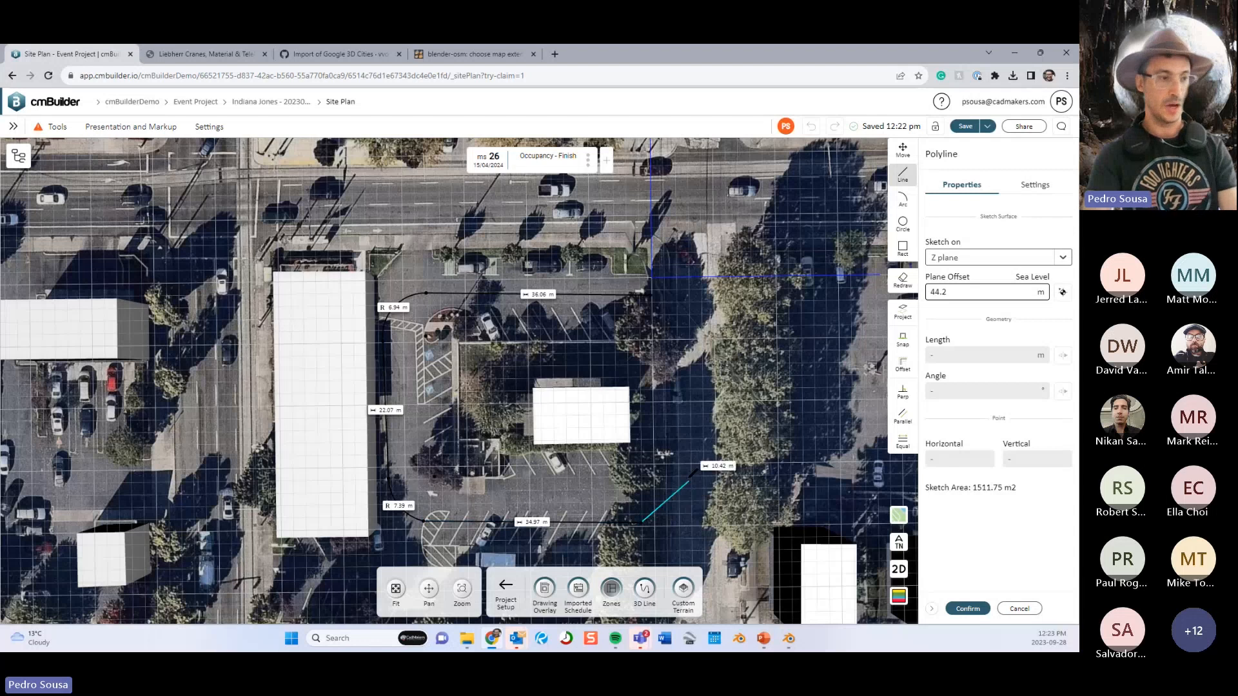
# Offset the redrawn path inward by about 2.3 m without keeping the original line.
pyautogui.press('o')
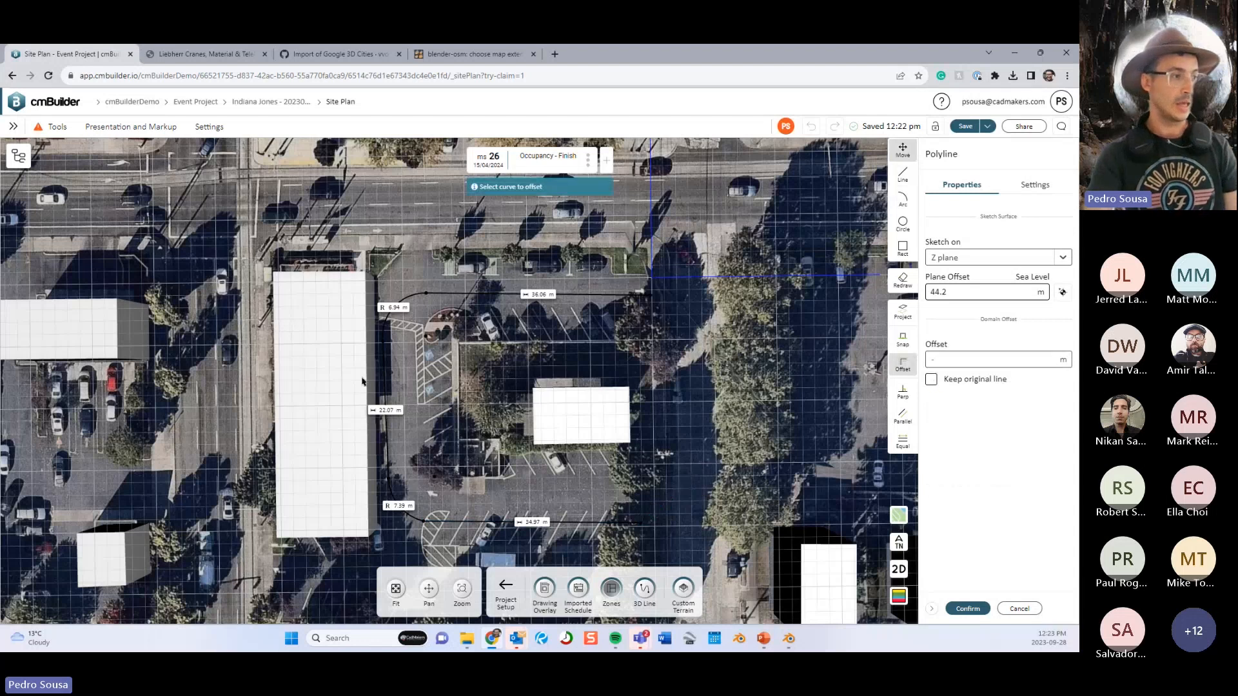
pyautogui.moveTo(380, 389)
pyautogui.mouseDown()
pyautogui.moveTo(399, 400)
pyautogui.moveTo(384, 331)
pyautogui.mouseUp()
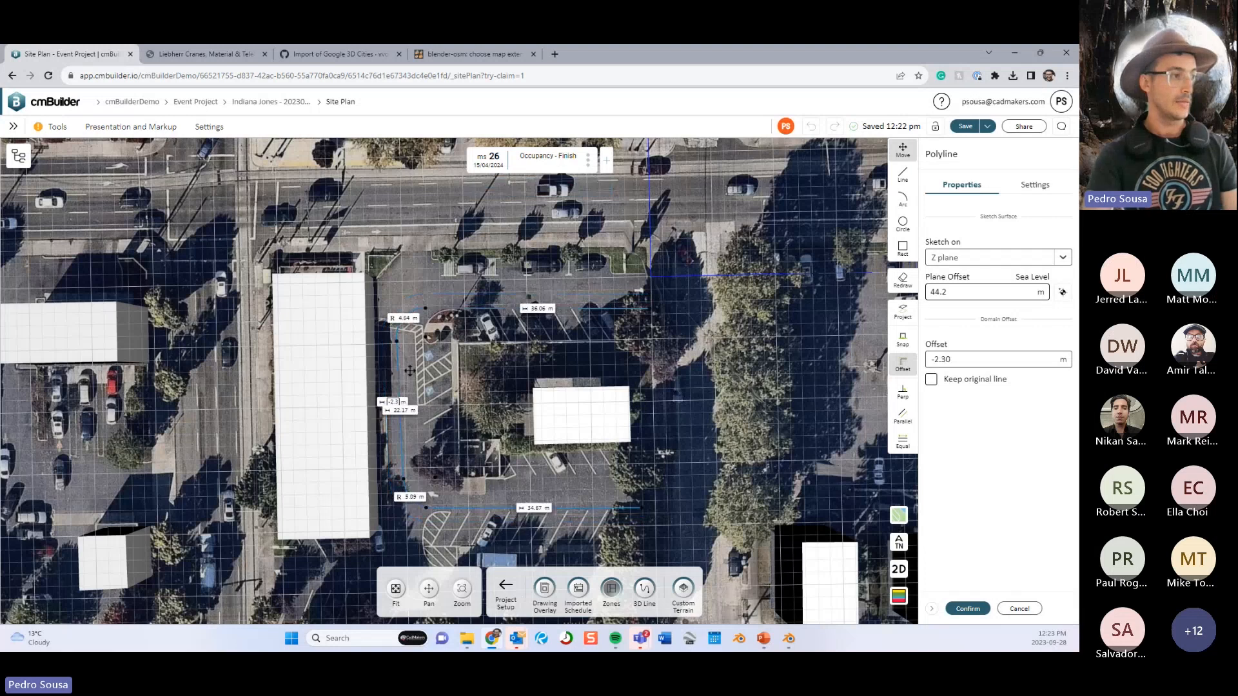
pyautogui.scroll(2, 384, 332)
pyautogui.moveTo(567, 387); pyautogui.dragTo(628, 360, button='middle')
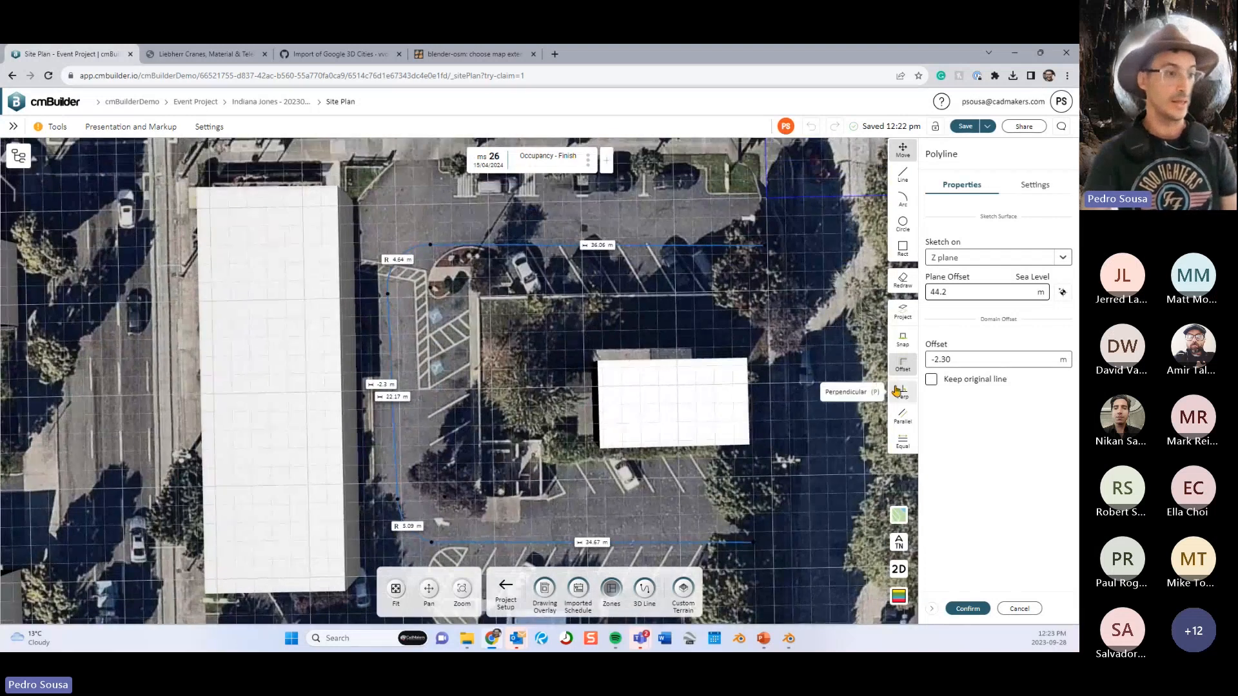
# Offset the path around the lot outward by about 3.15 m and turn on Keep original line.
pyautogui.click(389, 345)
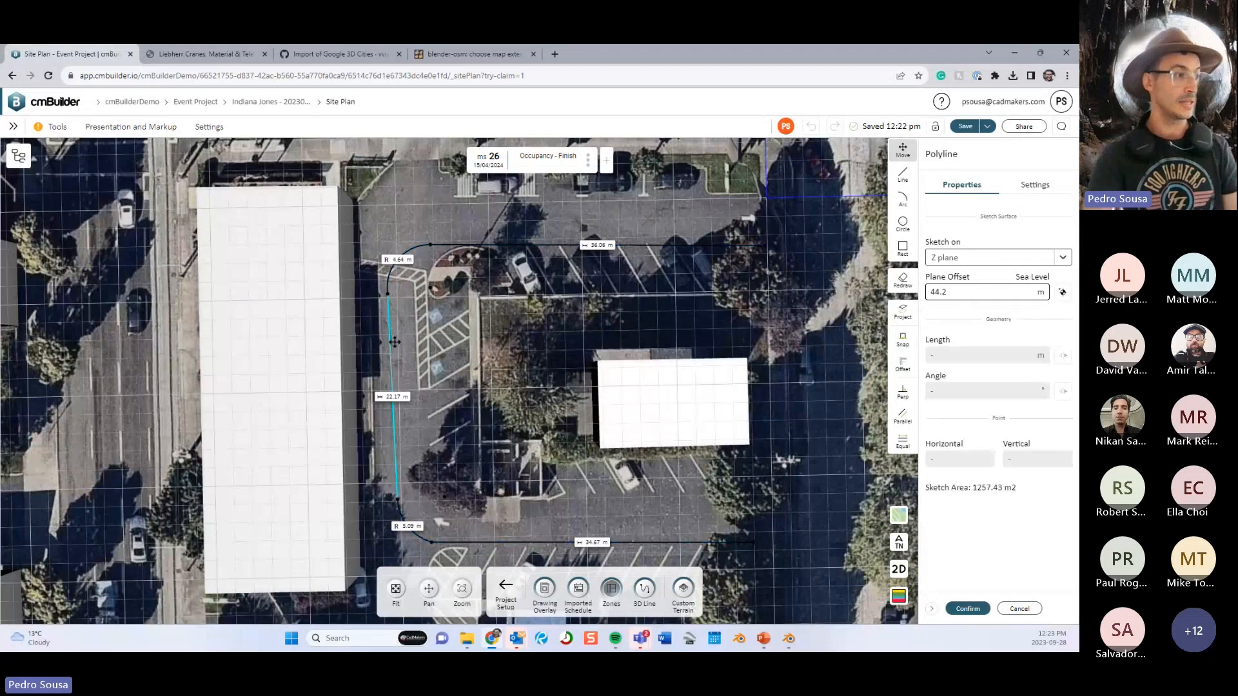
pyautogui.click(902, 365)
pyautogui.click(387, 345)
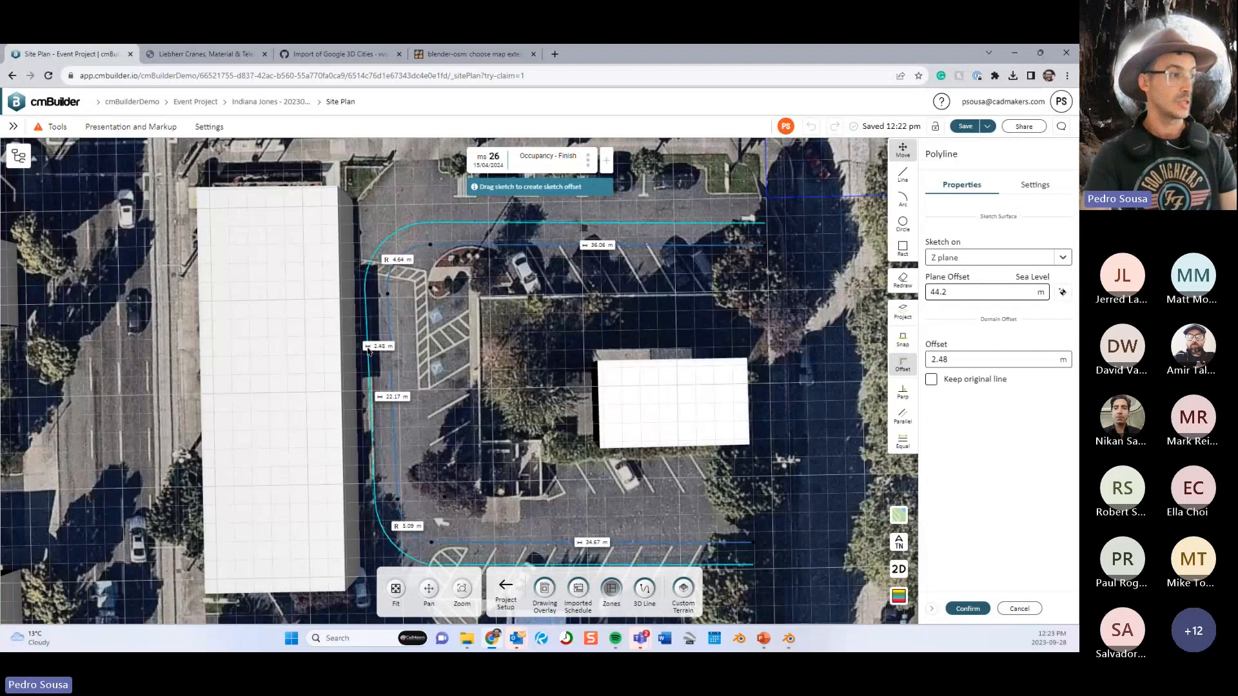
pyautogui.click(931, 379)
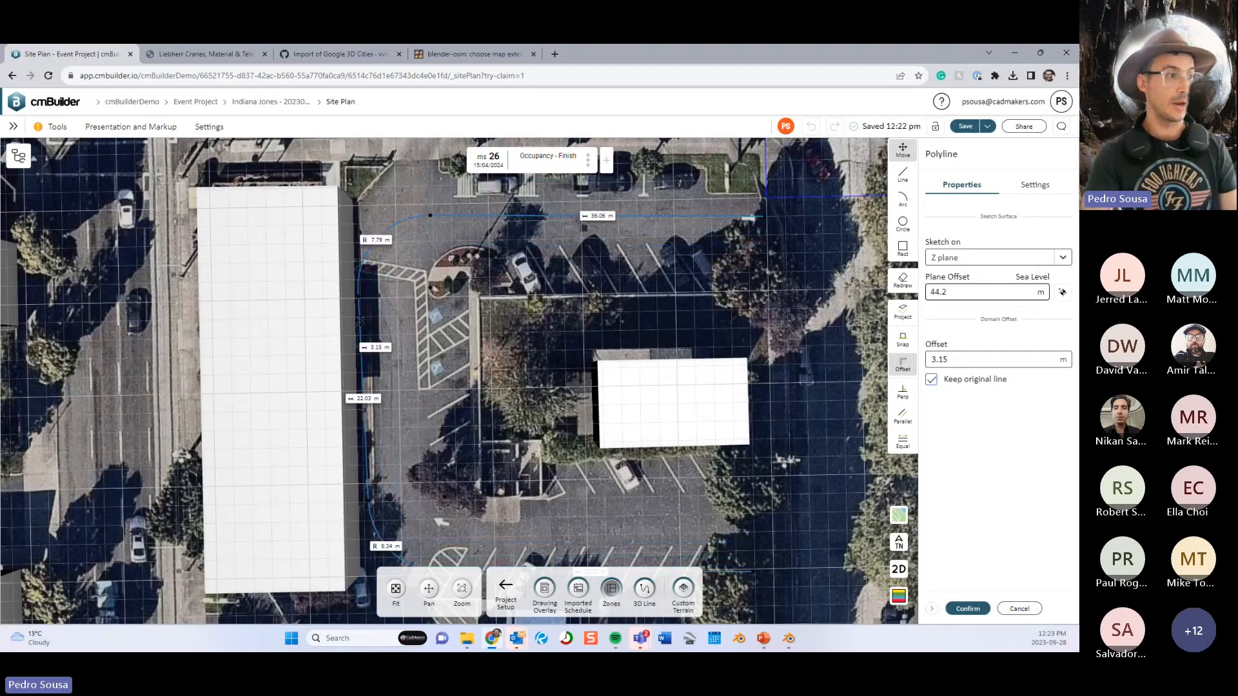
pyautogui.click(360, 321)
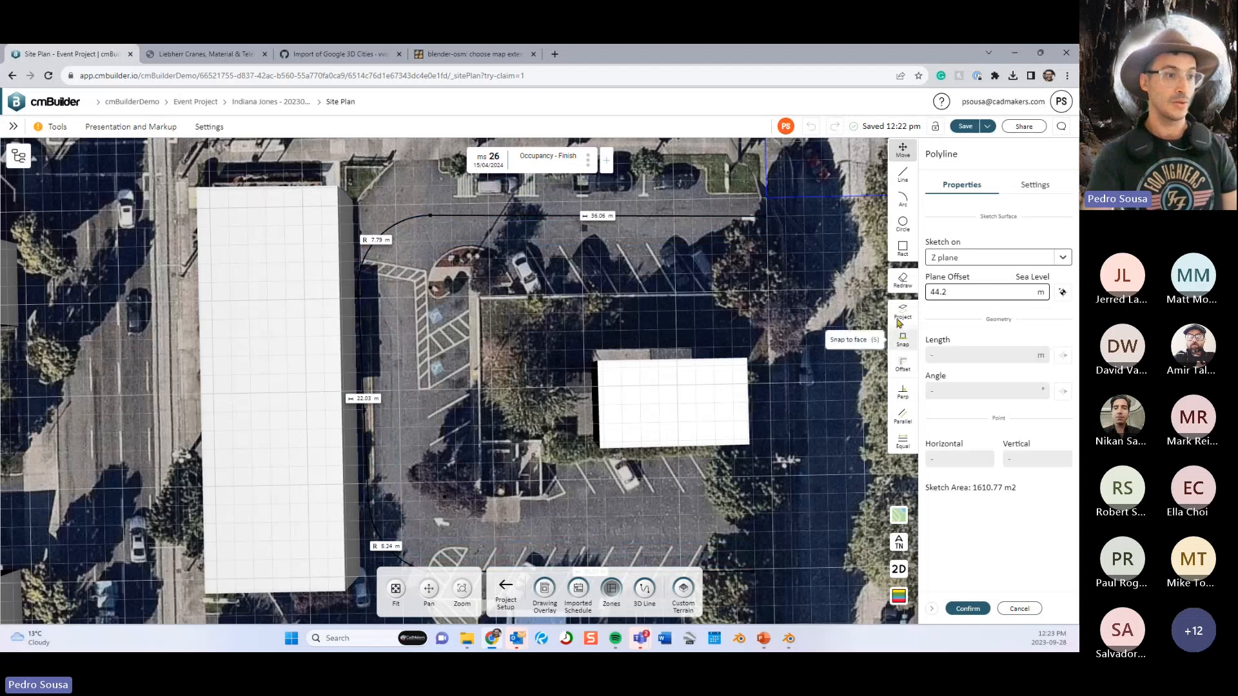
# Offset the path inward by about 5.06 m while keeping the original line, and switch the map to the default view.
pyautogui.click(903, 363)
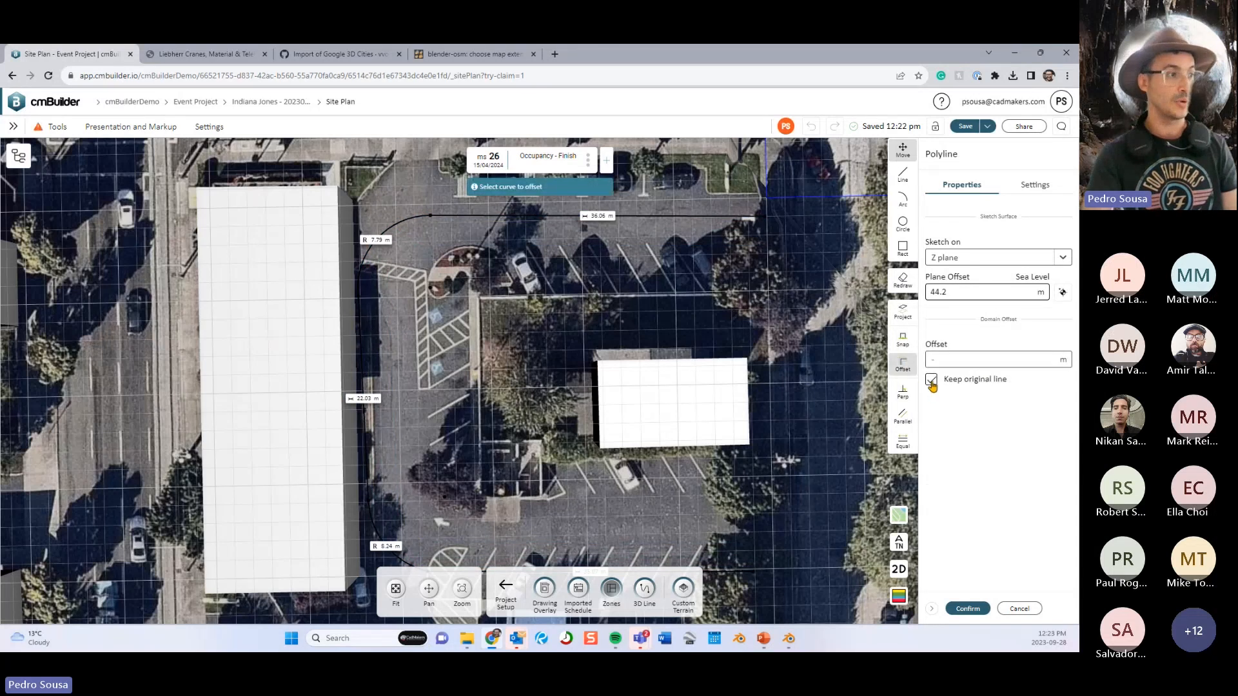
pyautogui.click(363, 346)
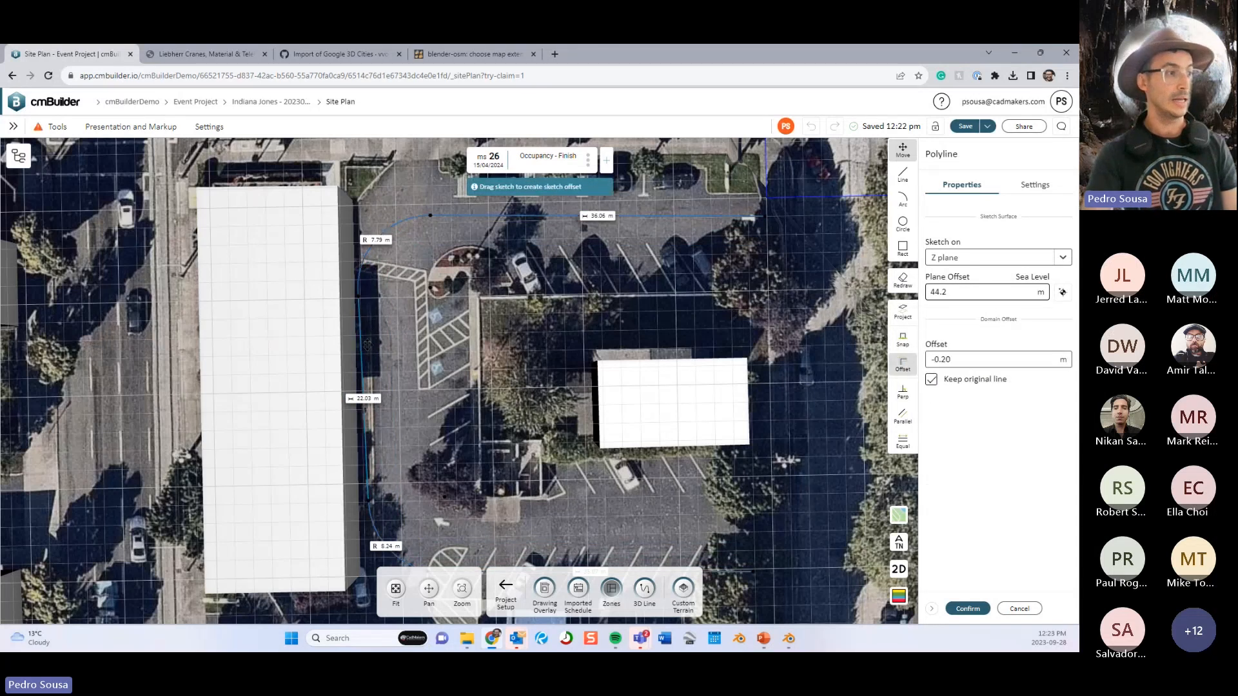
pyautogui.moveTo(387, 352); pyautogui.dragTo(409, 354)
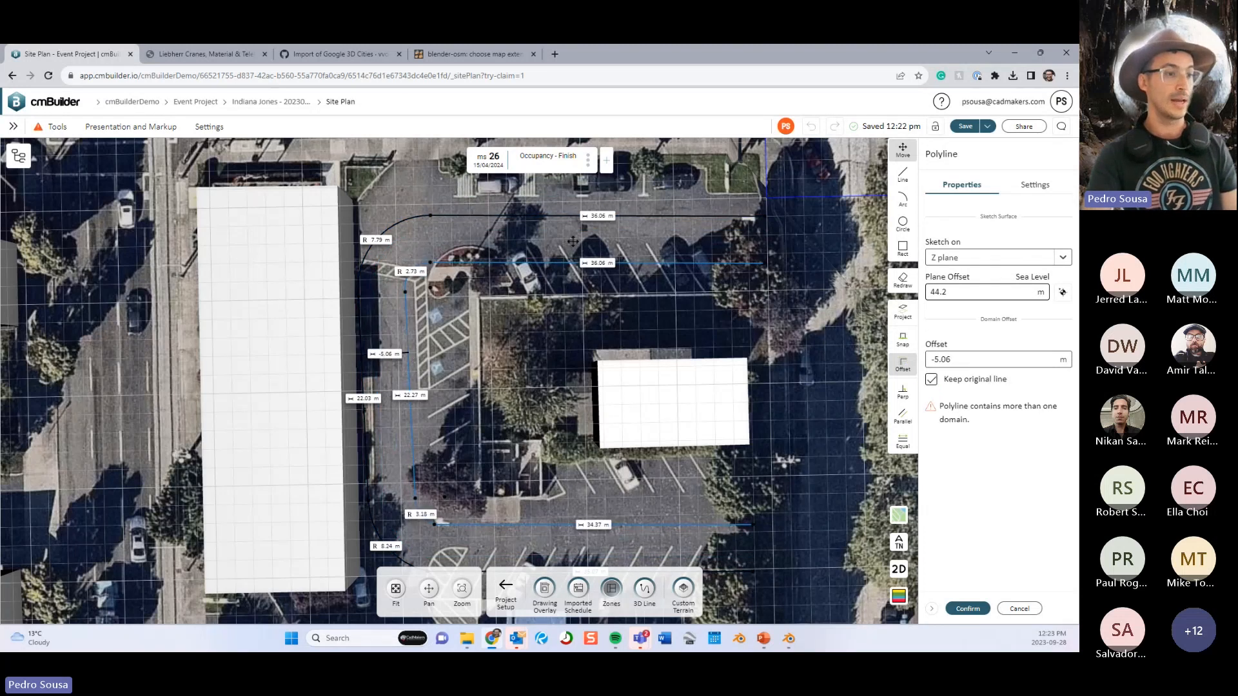
pyautogui.moveTo(573, 241); pyautogui.dragTo(535, 317, button='middle')
pyautogui.click(898, 515)
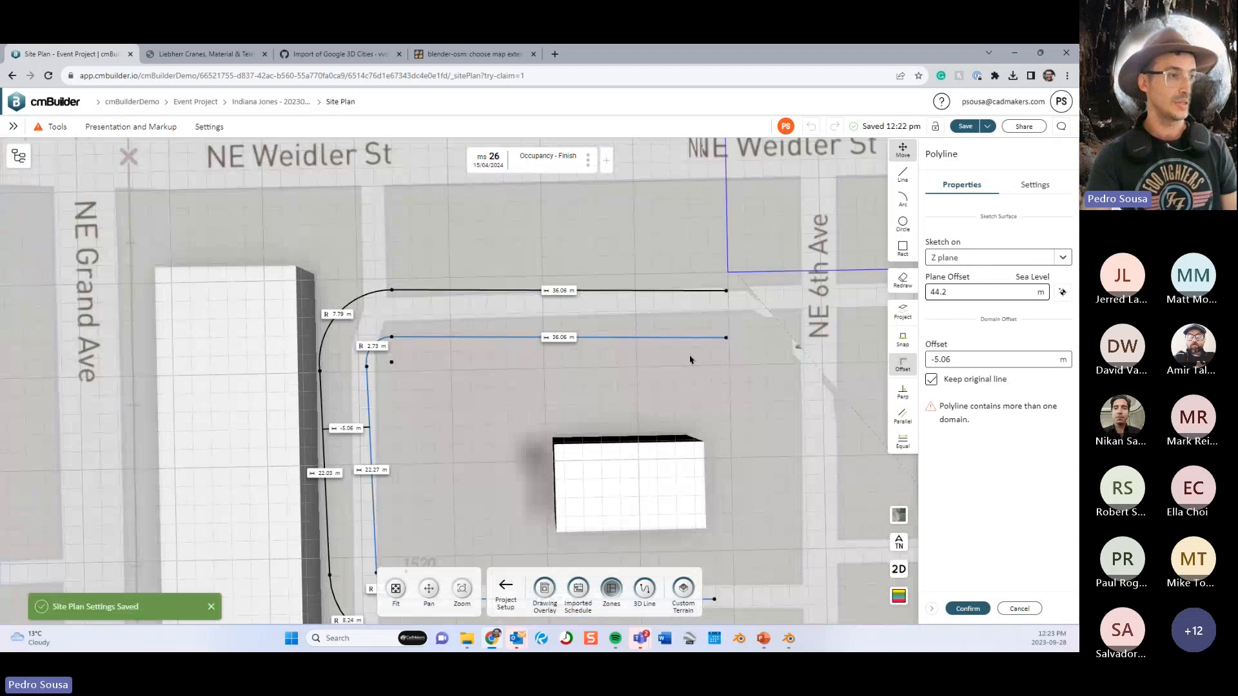
pyautogui.scroll(-3, 698, 342)
pyautogui.scroll(3, 706, 349)
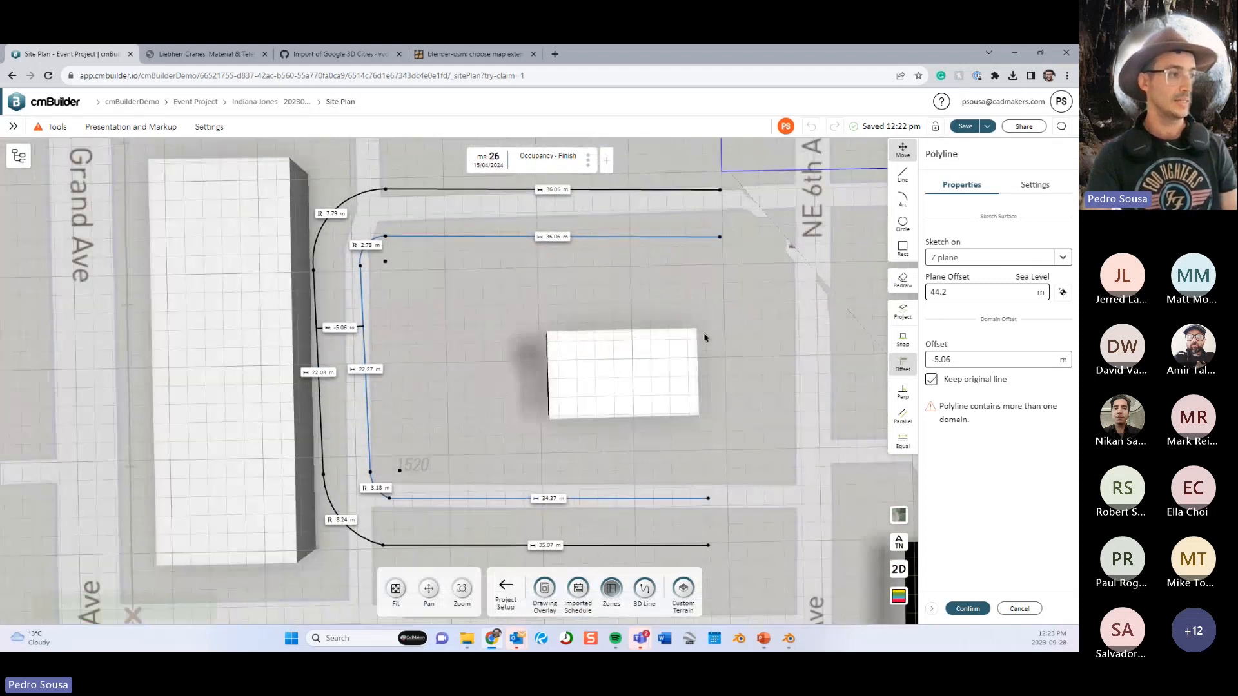
pyautogui.moveTo(722, 332); pyautogui.dragTo(721, 347, button='middle')
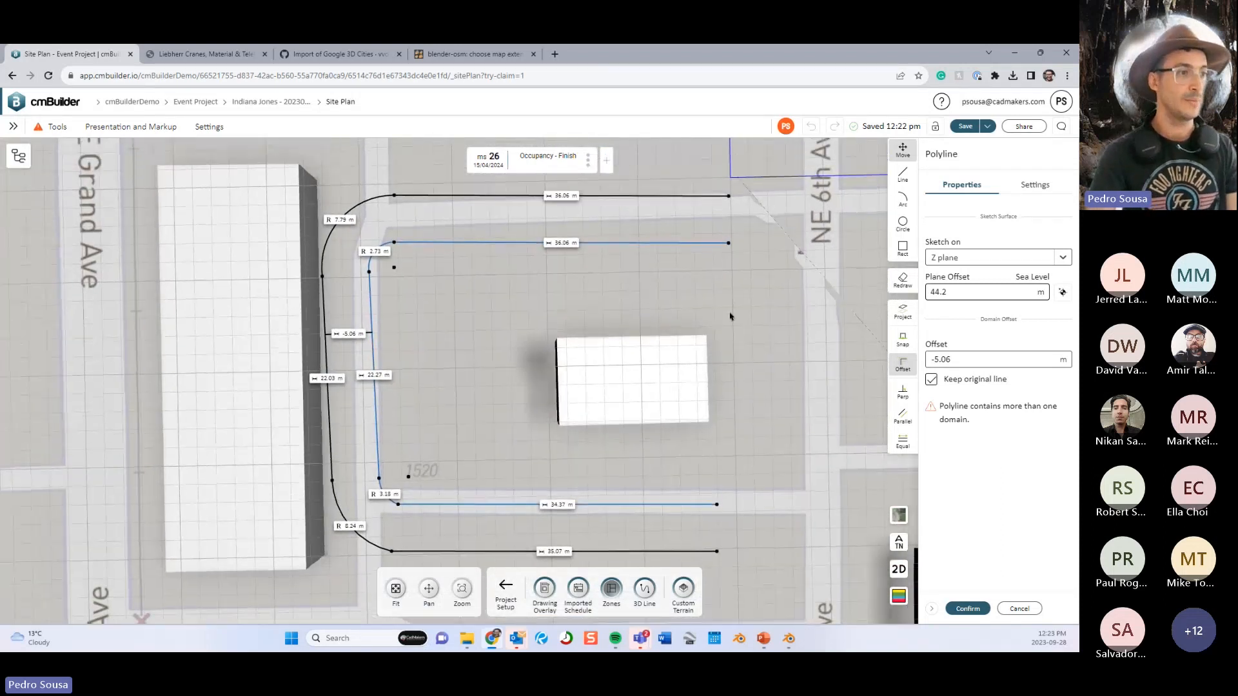
pyautogui.click(732, 312)
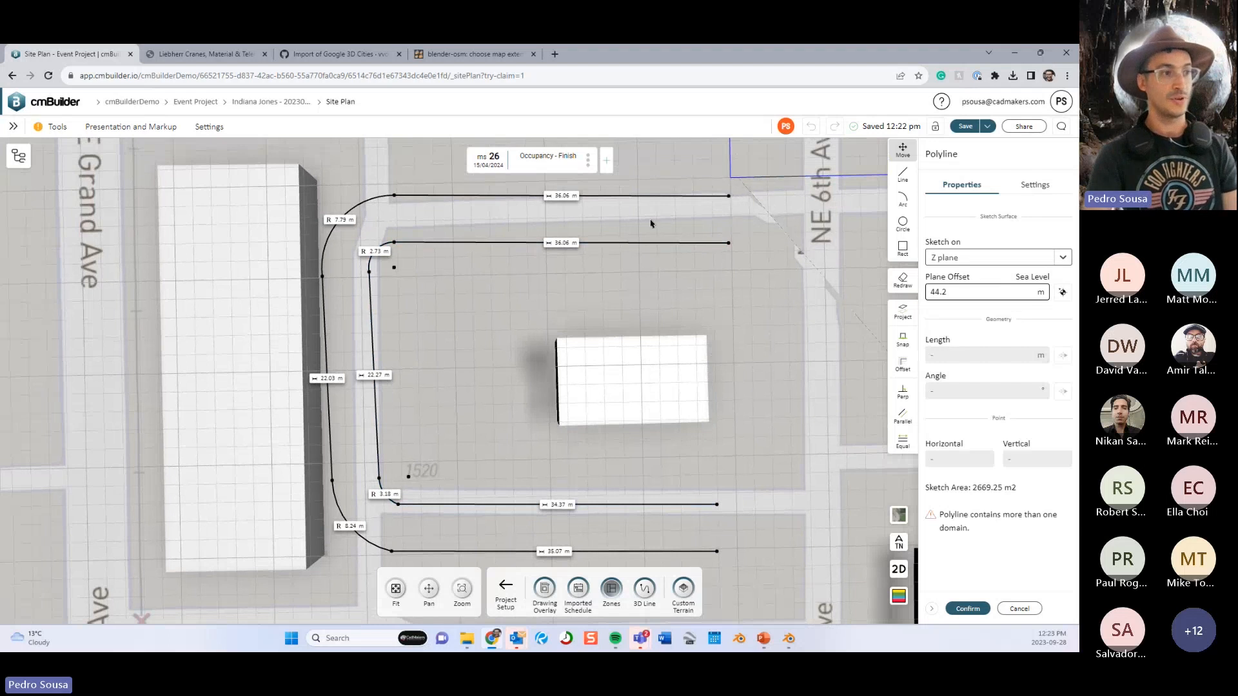
# Join both pairs of open ends between the outer and inner paths with lines, then confirm the sketch and finish the zone.
pyautogui.press('Right')
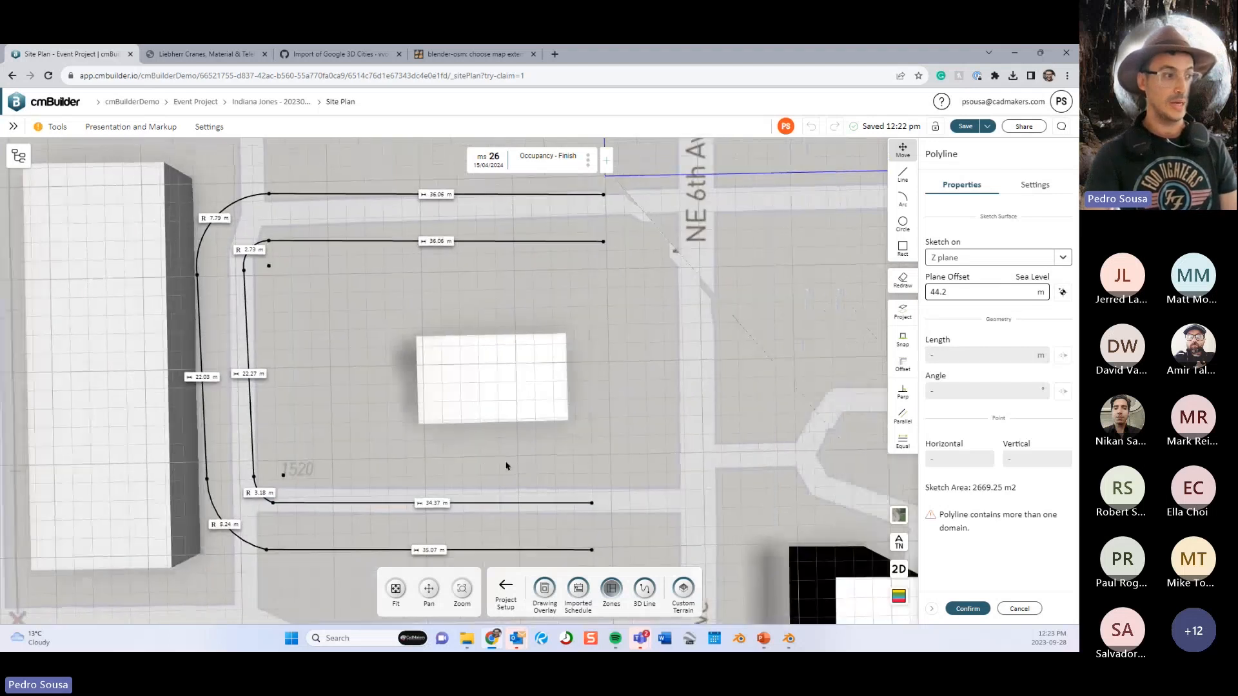
pyautogui.press('Up')
pyautogui.press('l')
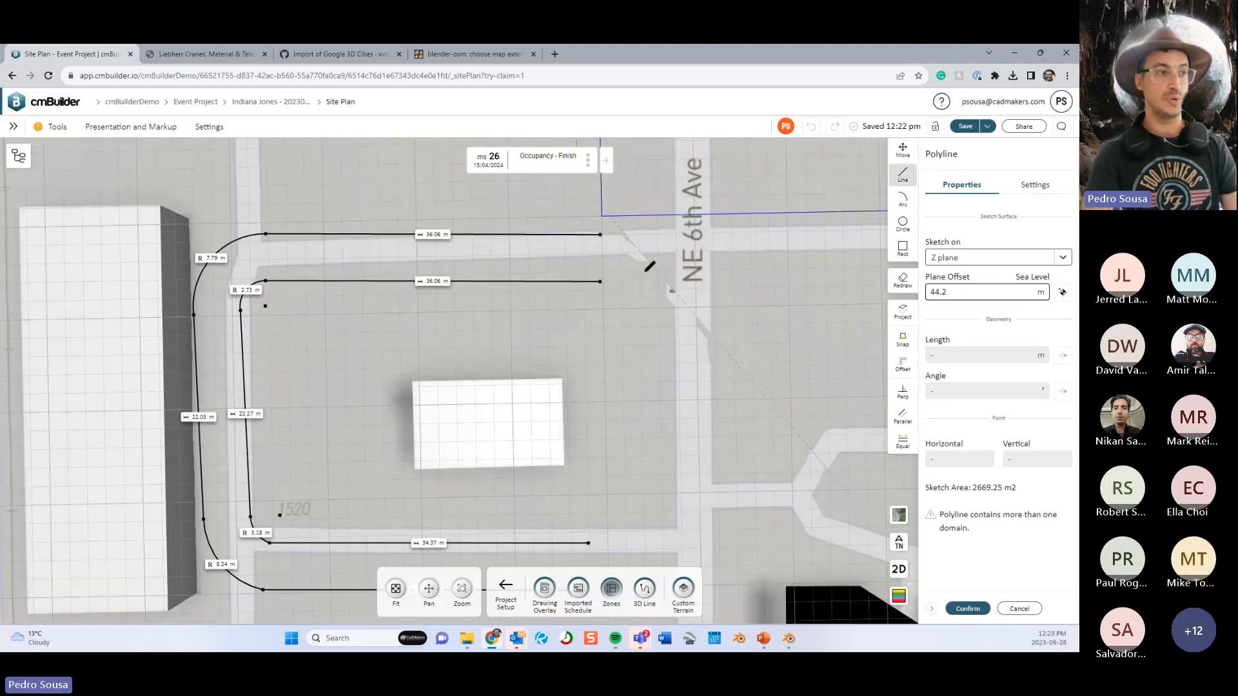
pyautogui.click(600, 234)
pyautogui.click(600, 282)
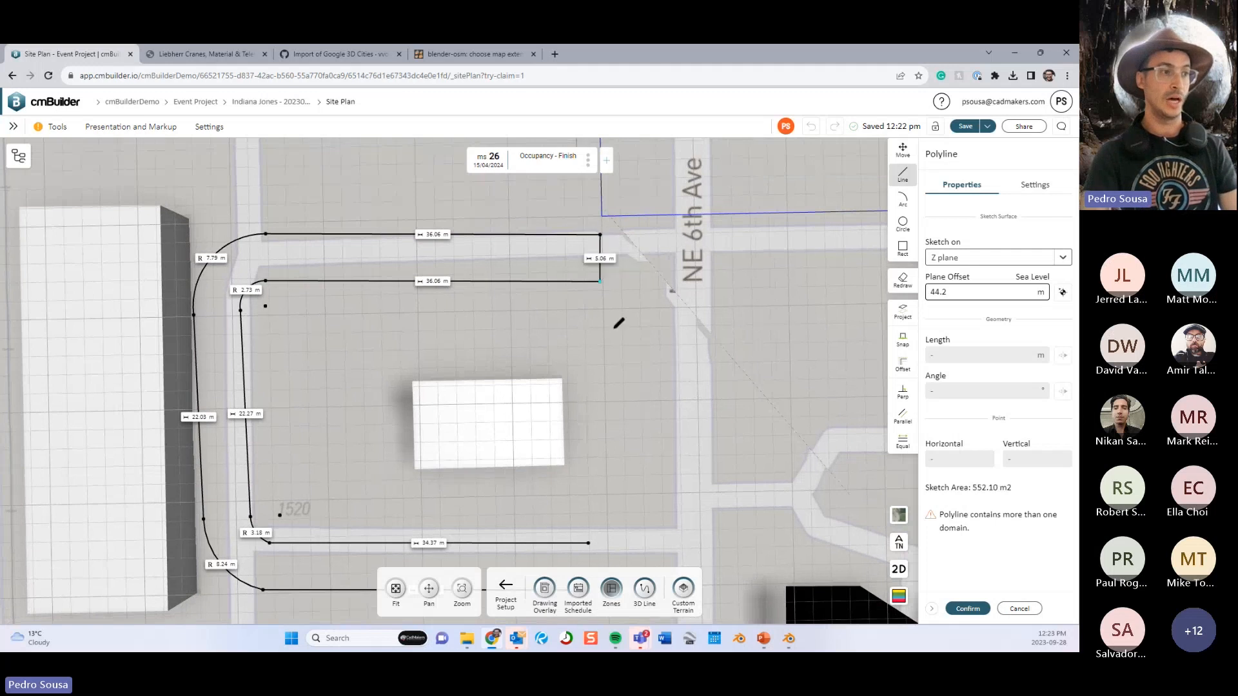
pyautogui.press('Down')
pyautogui.click(603, 492)
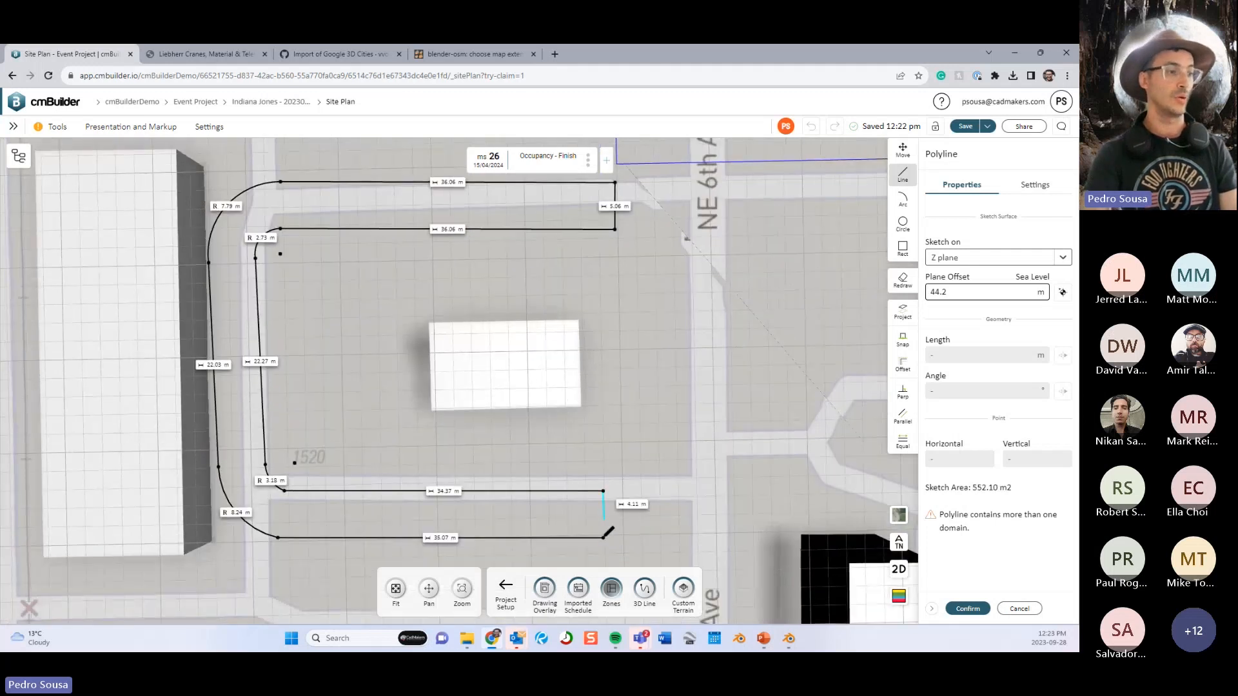
pyautogui.click(604, 538)
pyautogui.click(968, 609)
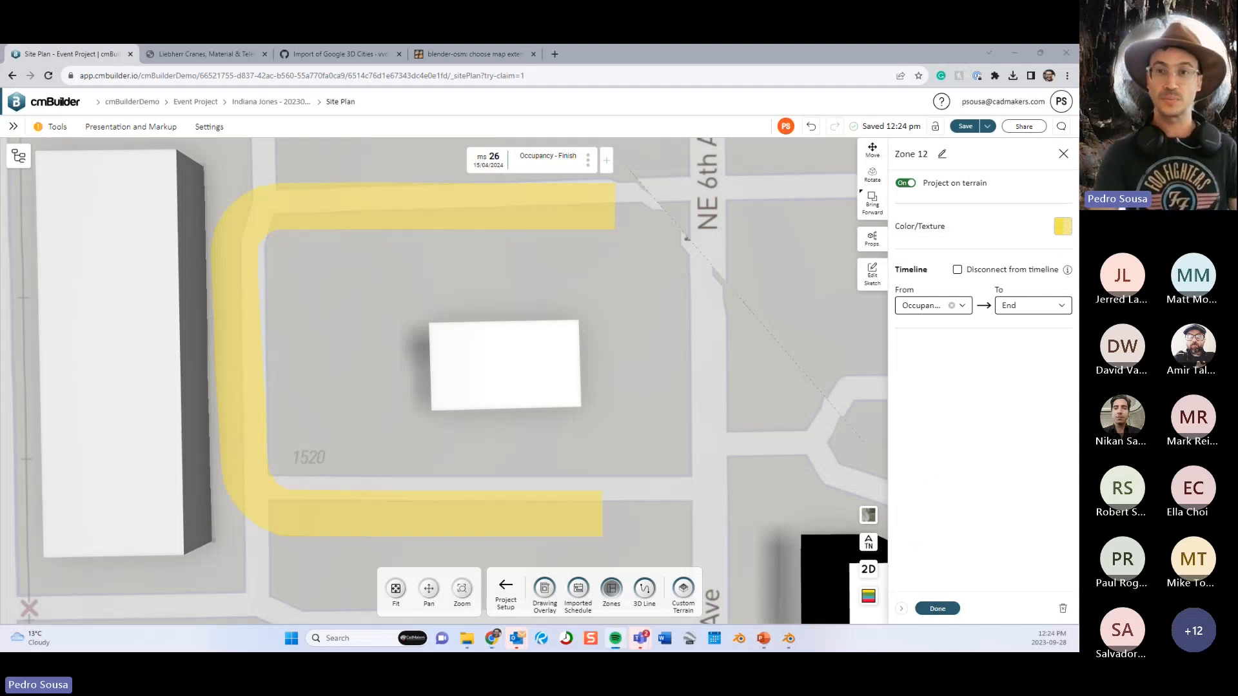
pyautogui.scroll(-4, 616, 442)
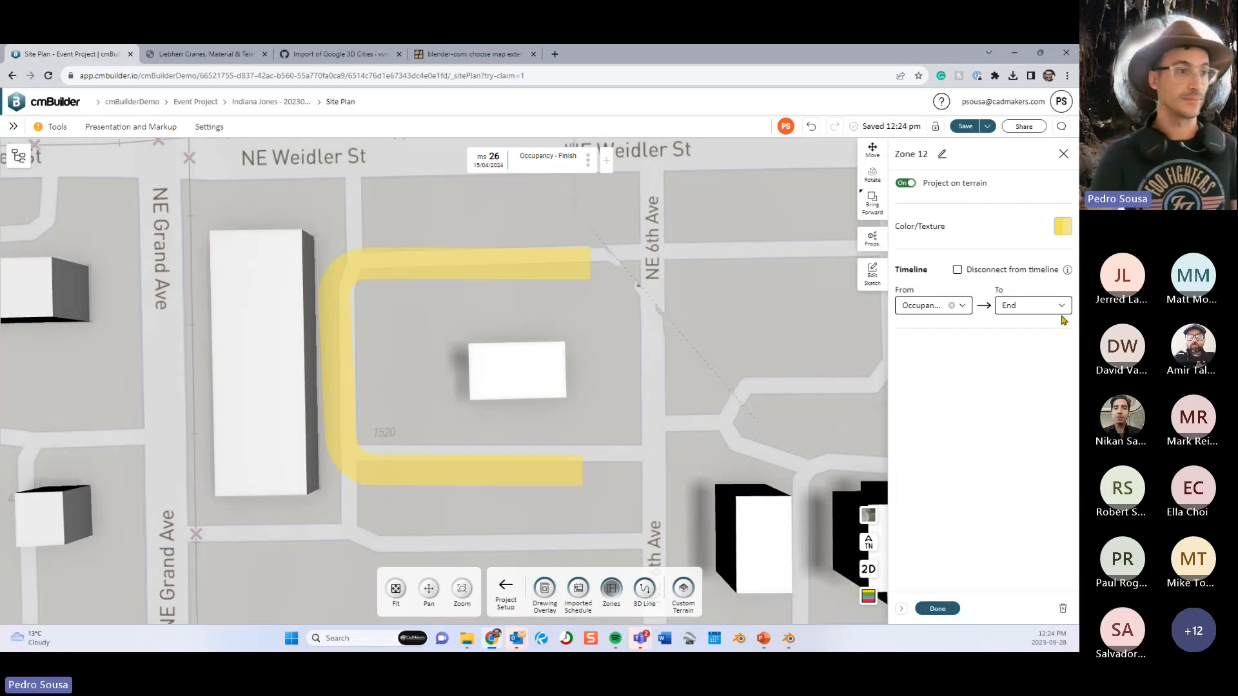
pyautogui.click(938, 608)
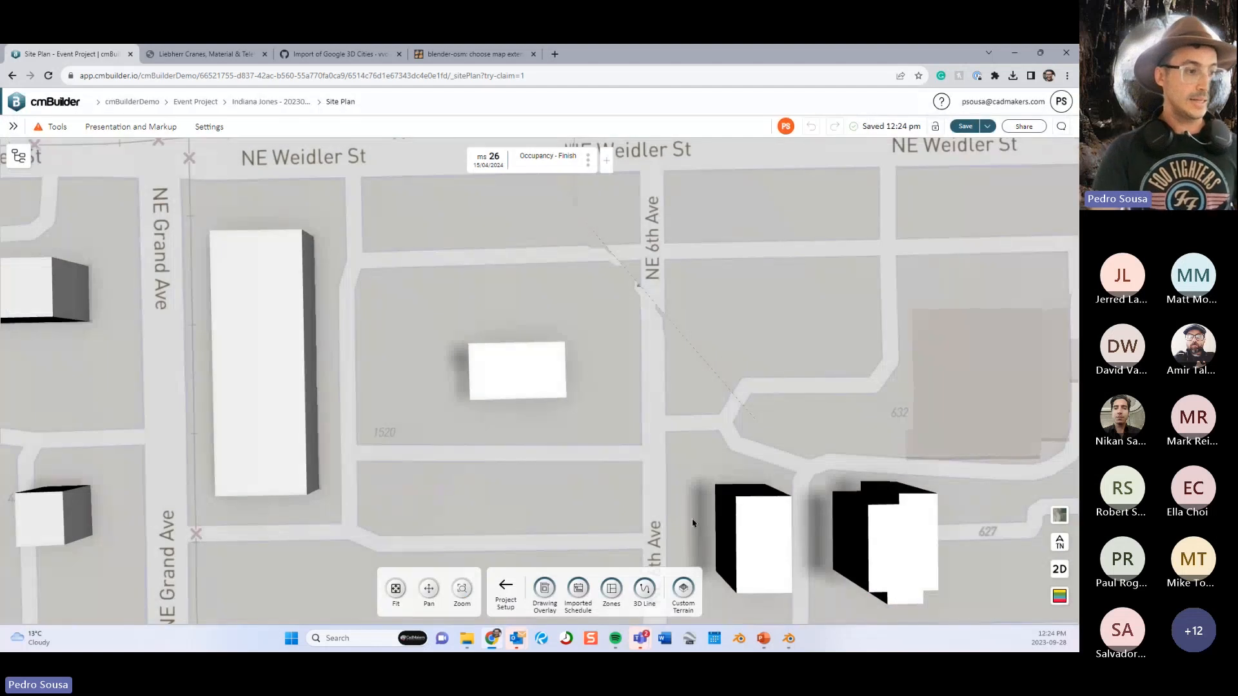
# Switch to PowerPoint to check the Tips and Tricks slide on crane coverages, and return to the cmBuilder site plan.
pyautogui.click(763, 641)
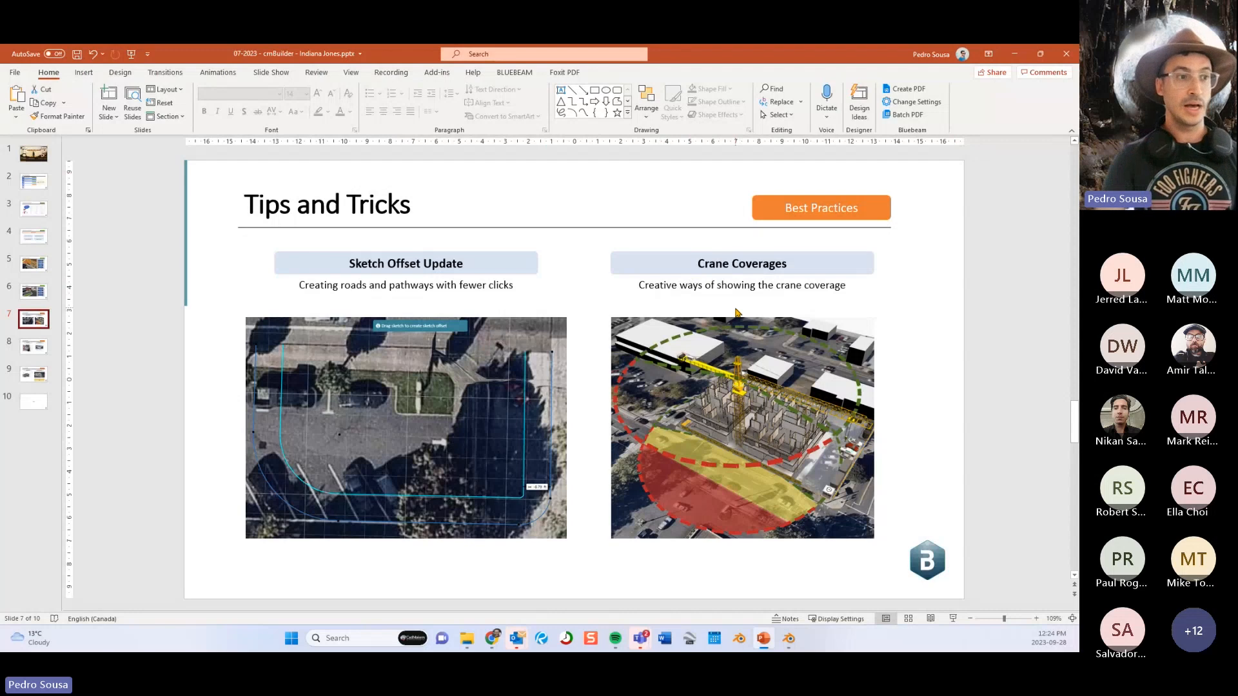
pyautogui.click(1014, 53)
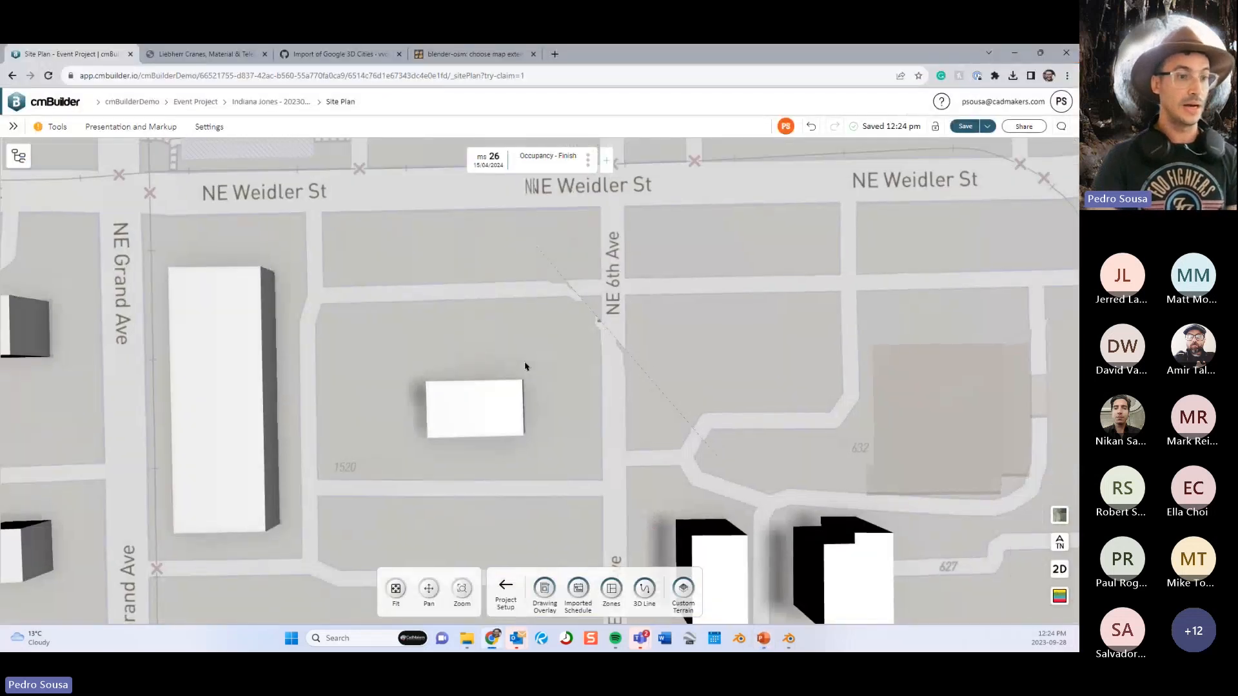
# Bring the project building into view and make Crane Coverage 1 the current milestone using the Milestone Manager.
pyautogui.scroll(-2, 525, 366)
pyautogui.scroll(-2, 807, 420)
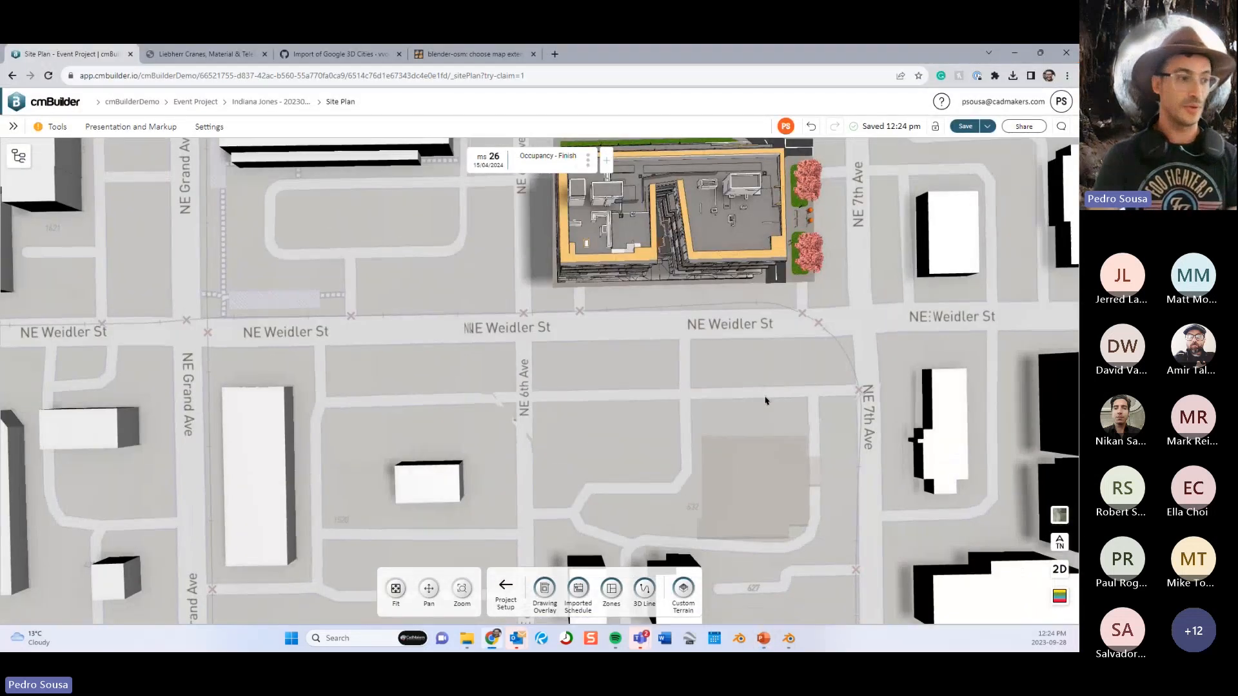
pyautogui.moveTo(741, 460); pyautogui.dragTo(732, 419)
pyautogui.click(1058, 545)
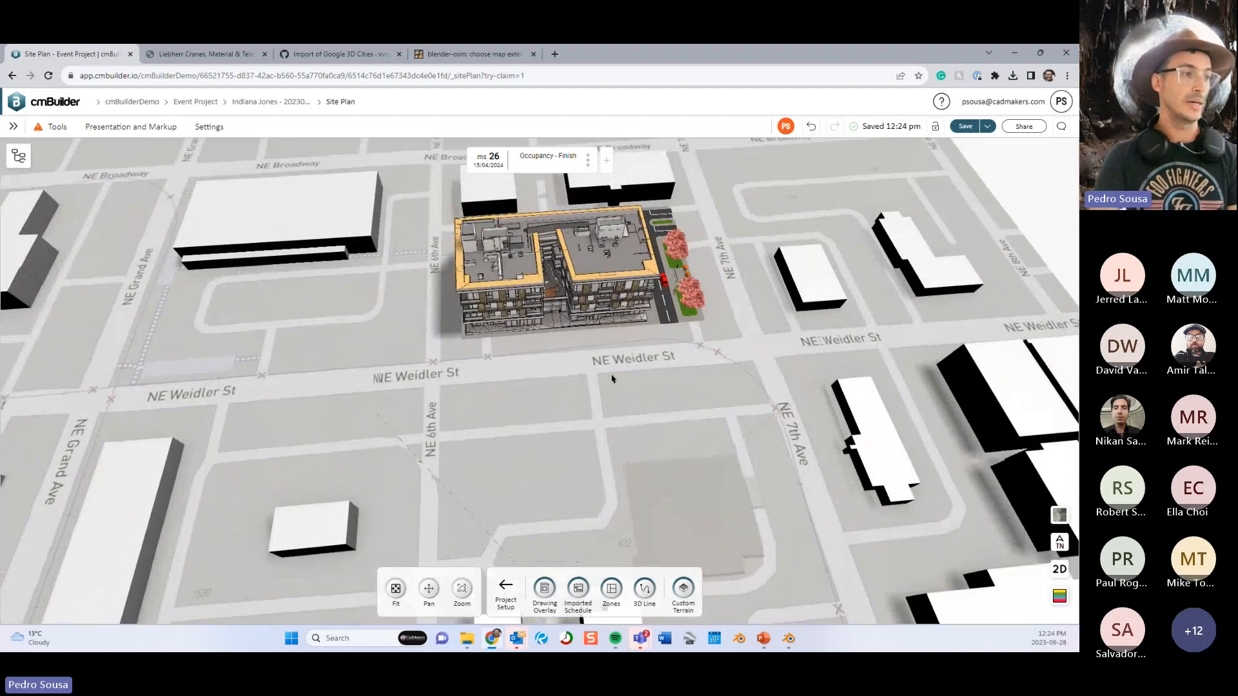
pyautogui.press('Right')
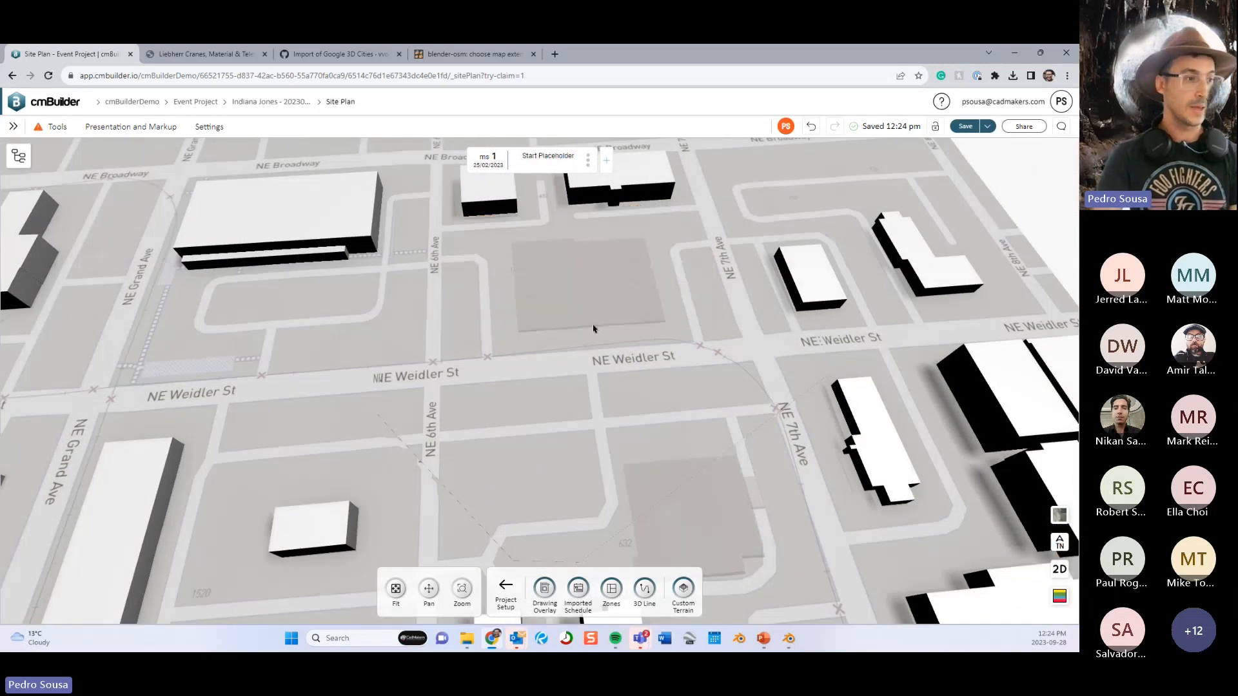
pyautogui.scroll(-2, 621, 372)
pyautogui.scroll(-2, 619, 377)
pyautogui.press('m')
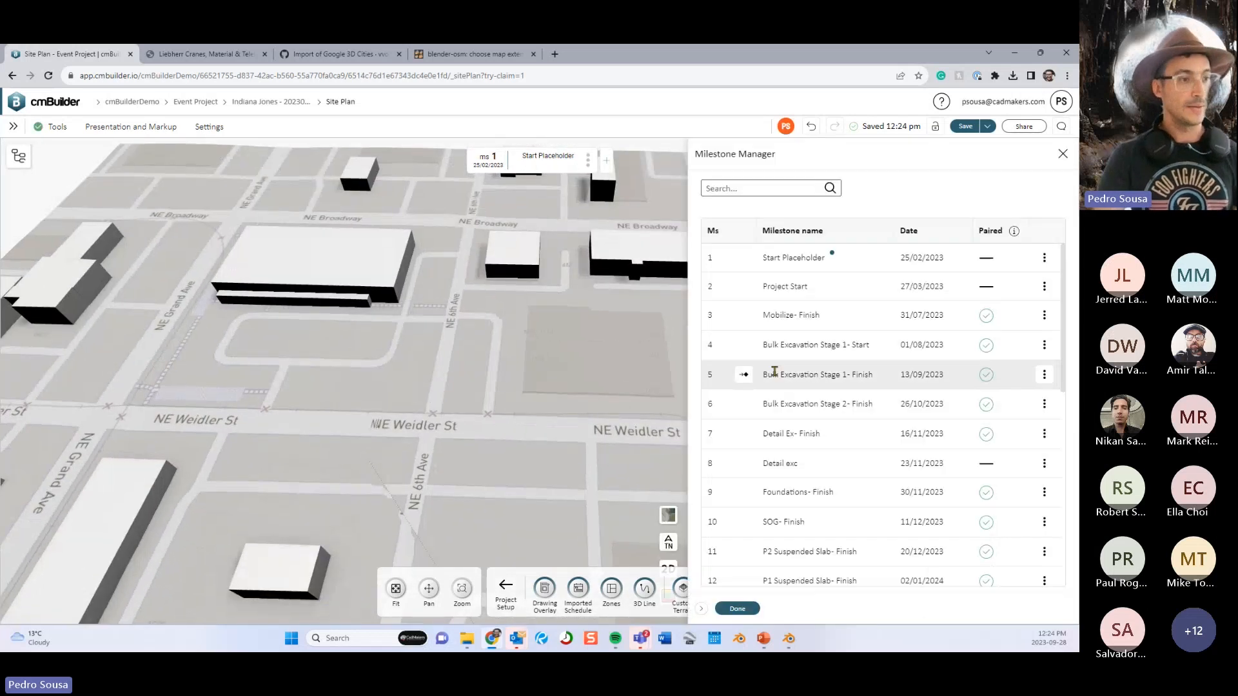
pyautogui.scroll(-2, 771, 400)
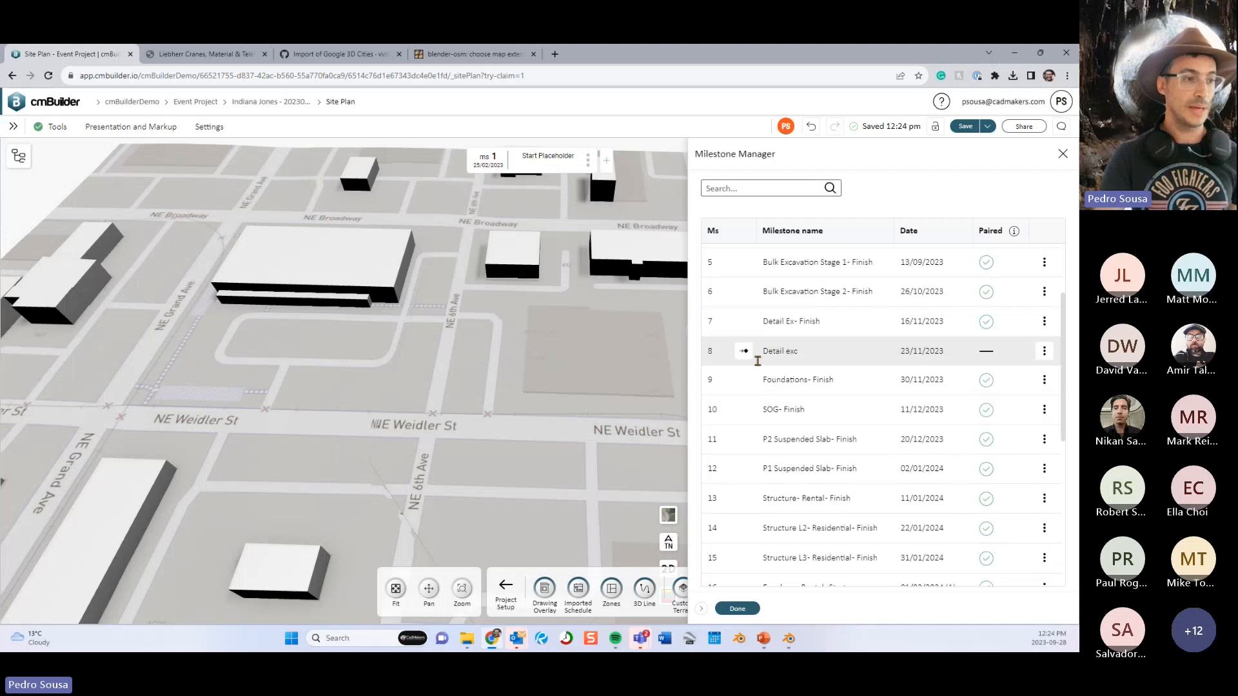
pyautogui.scroll(-5, 762, 406)
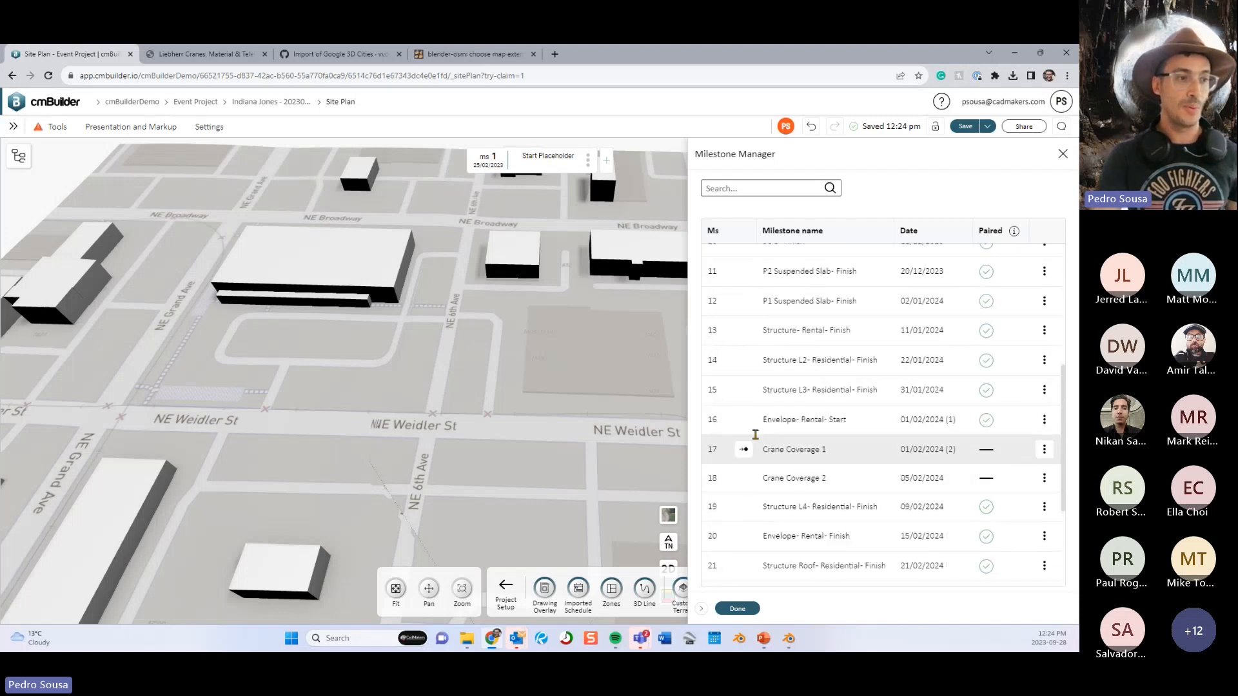
pyautogui.click(745, 449)
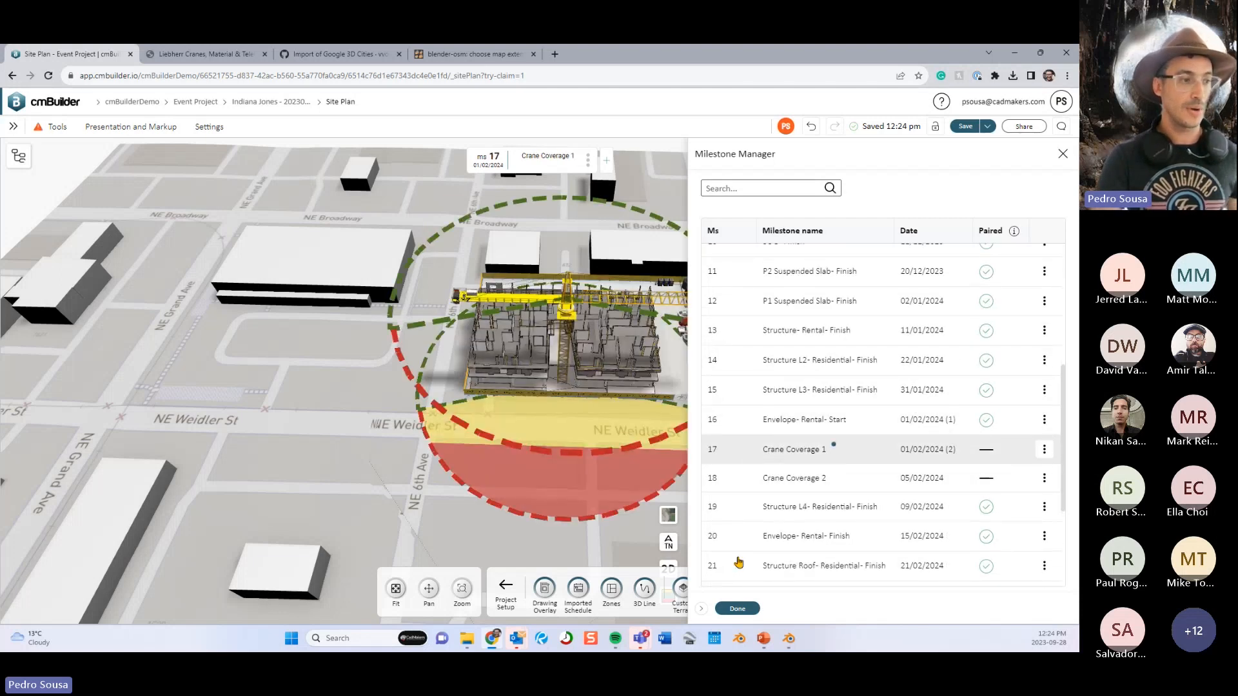
pyautogui.click(736, 608)
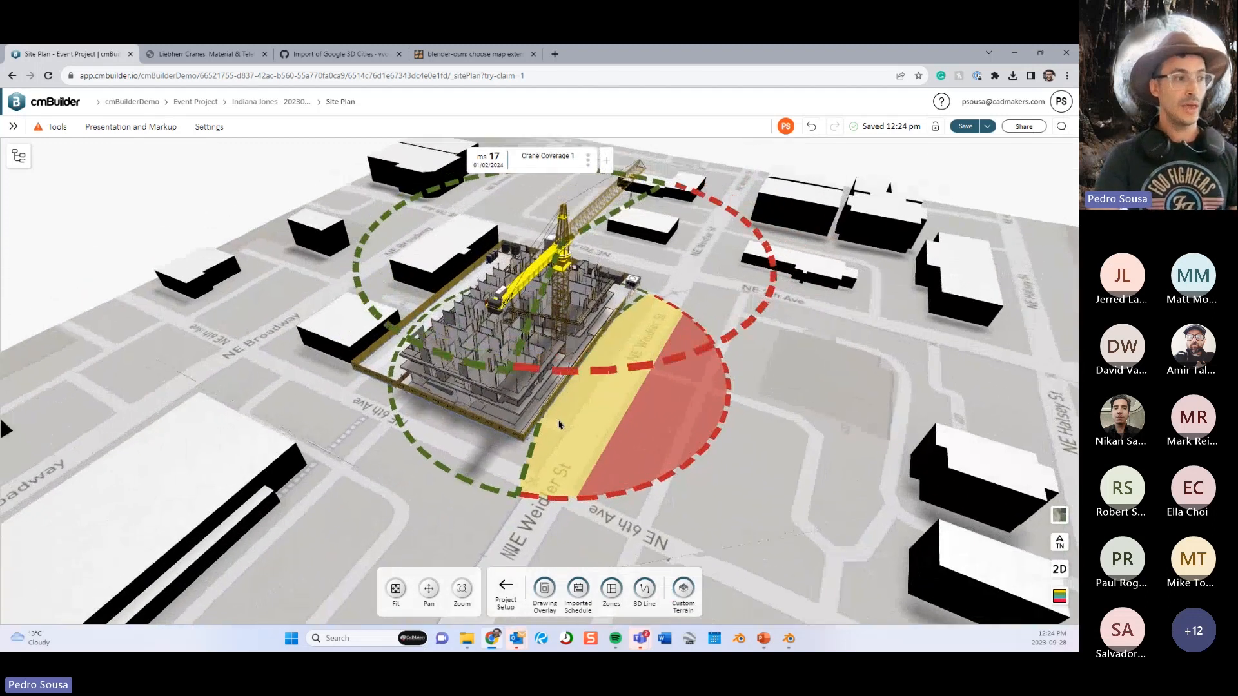
# Go back to the Envelope - Rental - Start milestone and show the Resource Coverage Envelope around the crane.
pyautogui.moveTo(606, 426); pyautogui.dragTo(599, 453)
pyautogui.moveTo(719, 469); pyautogui.dragTo(693, 464)
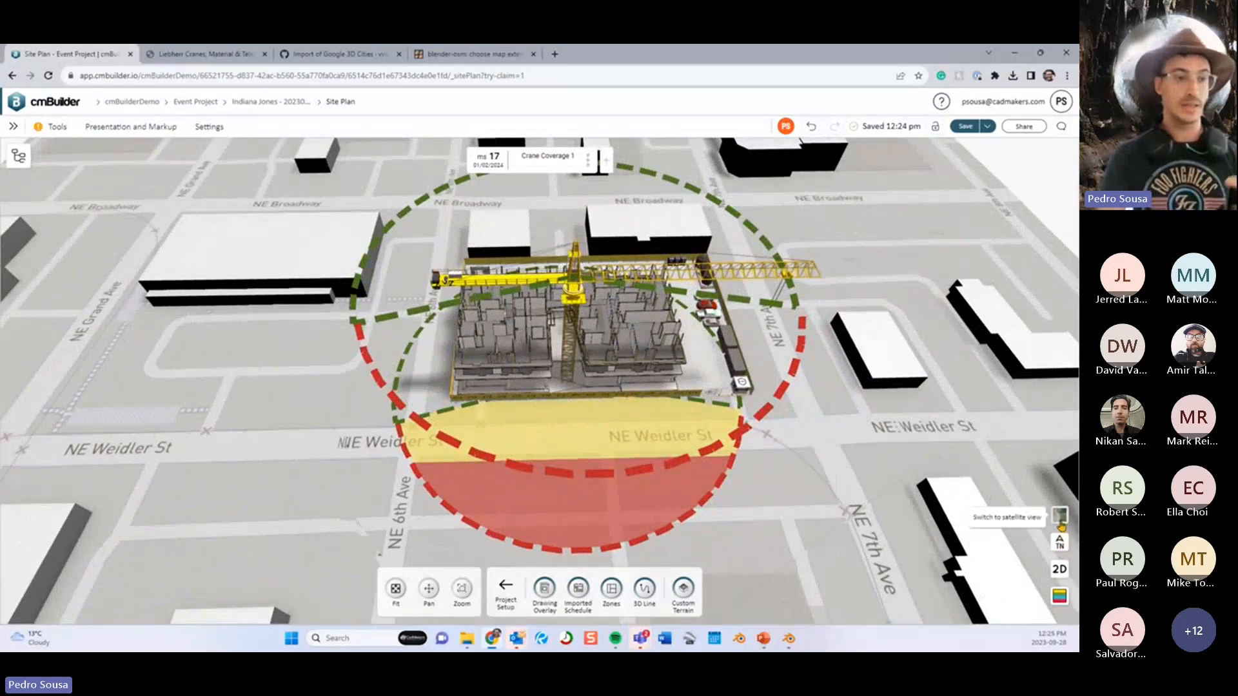
pyautogui.moveTo(835, 423); pyautogui.dragTo(785, 390)
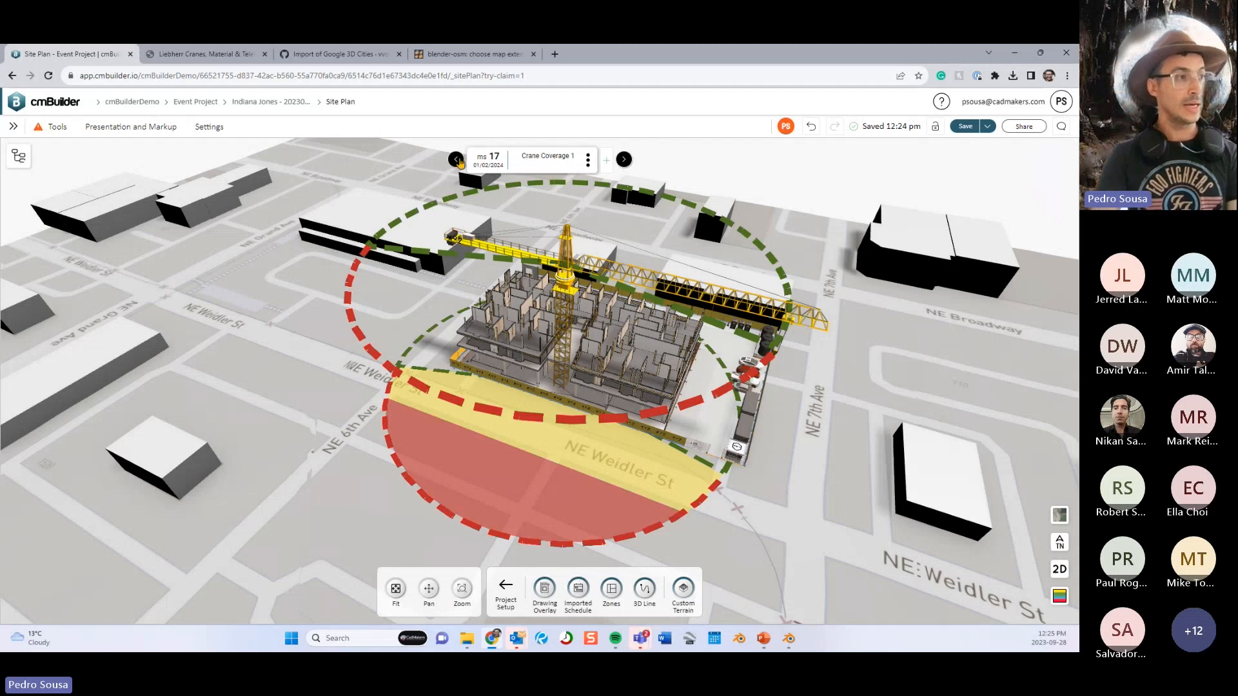
pyautogui.click(456, 161)
pyautogui.click(208, 127)
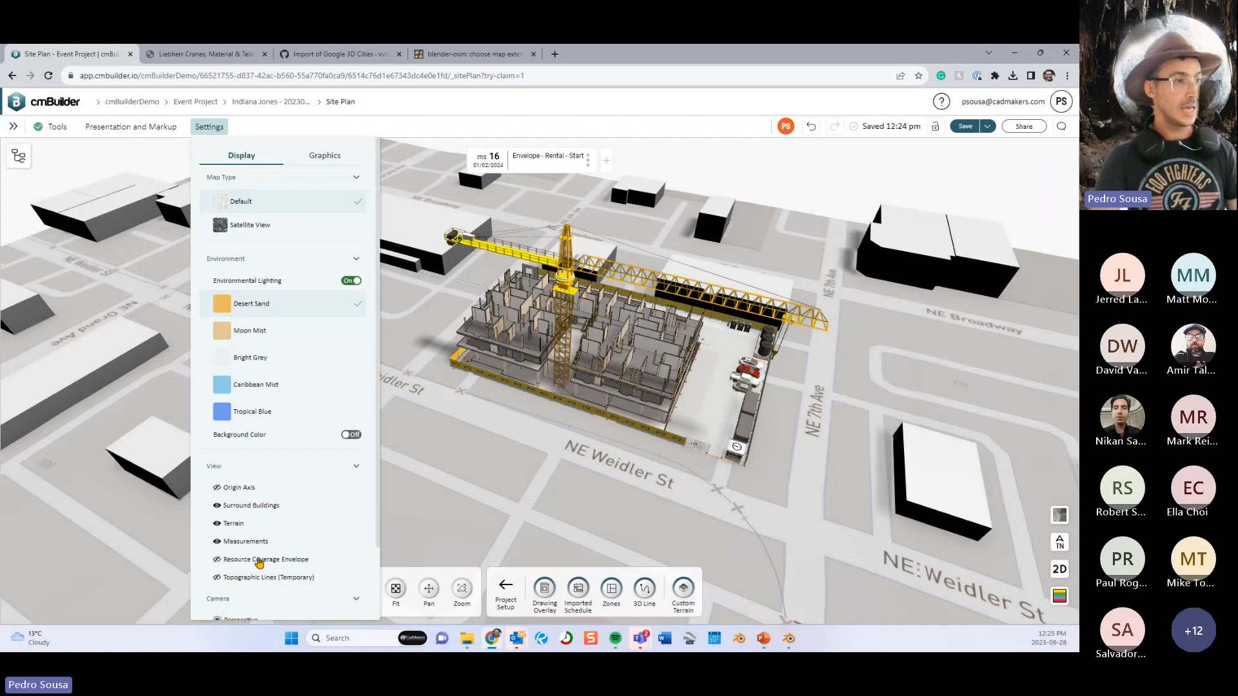
pyautogui.click(256, 560)
pyautogui.moveTo(794, 292); pyautogui.dragTo(809, 327)
pyautogui.moveTo(788, 371); pyautogui.dragTo(695, 342)
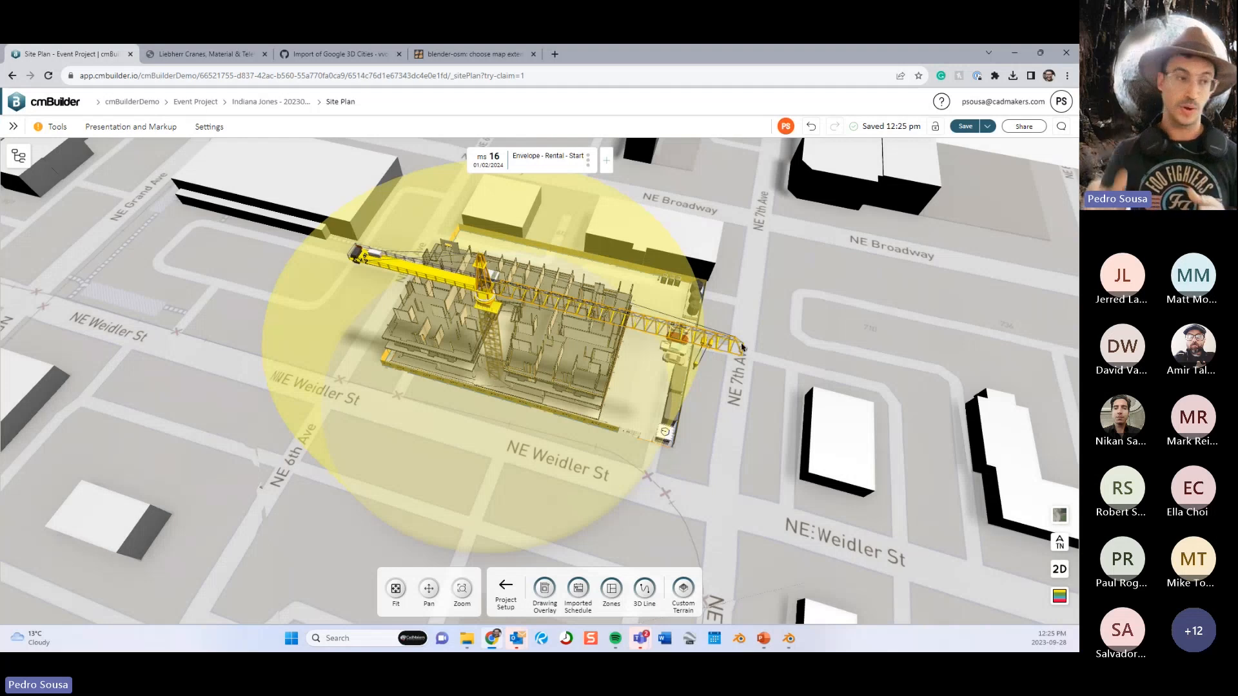
# Hide the Resource Coverage Envelope and advance to the Crane Coverage 1 milestone.
pyautogui.click(212, 128)
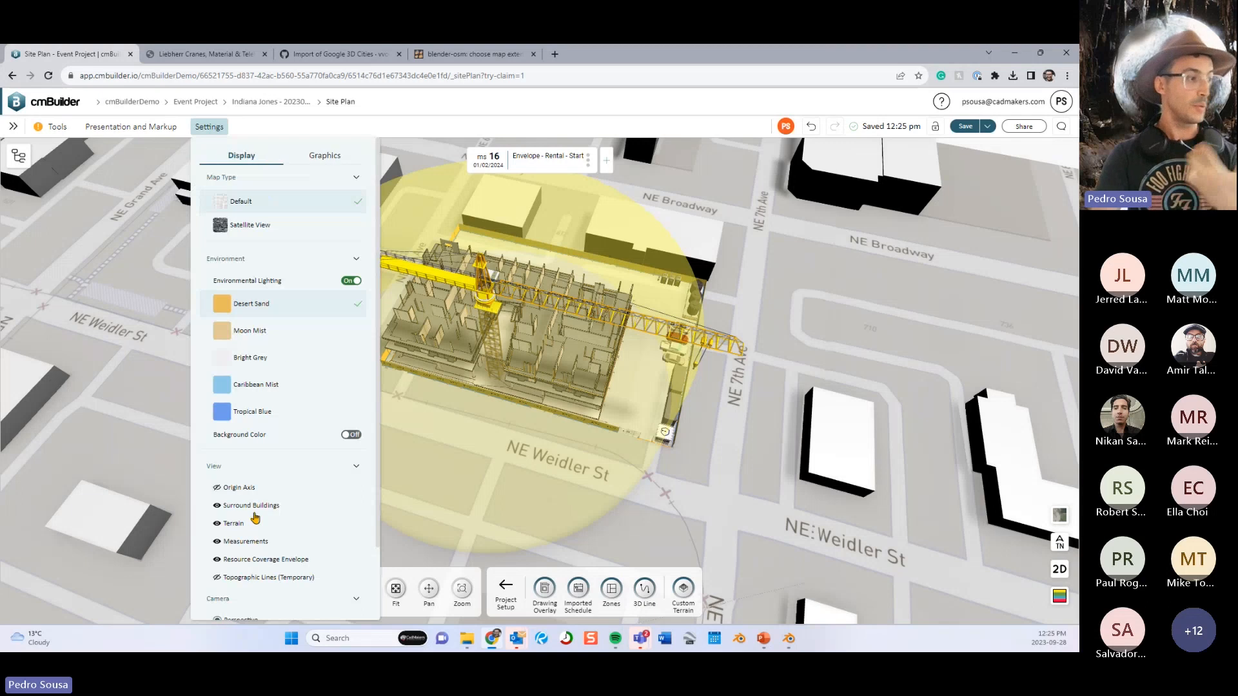
pyautogui.click(252, 560)
pyautogui.click(634, 484)
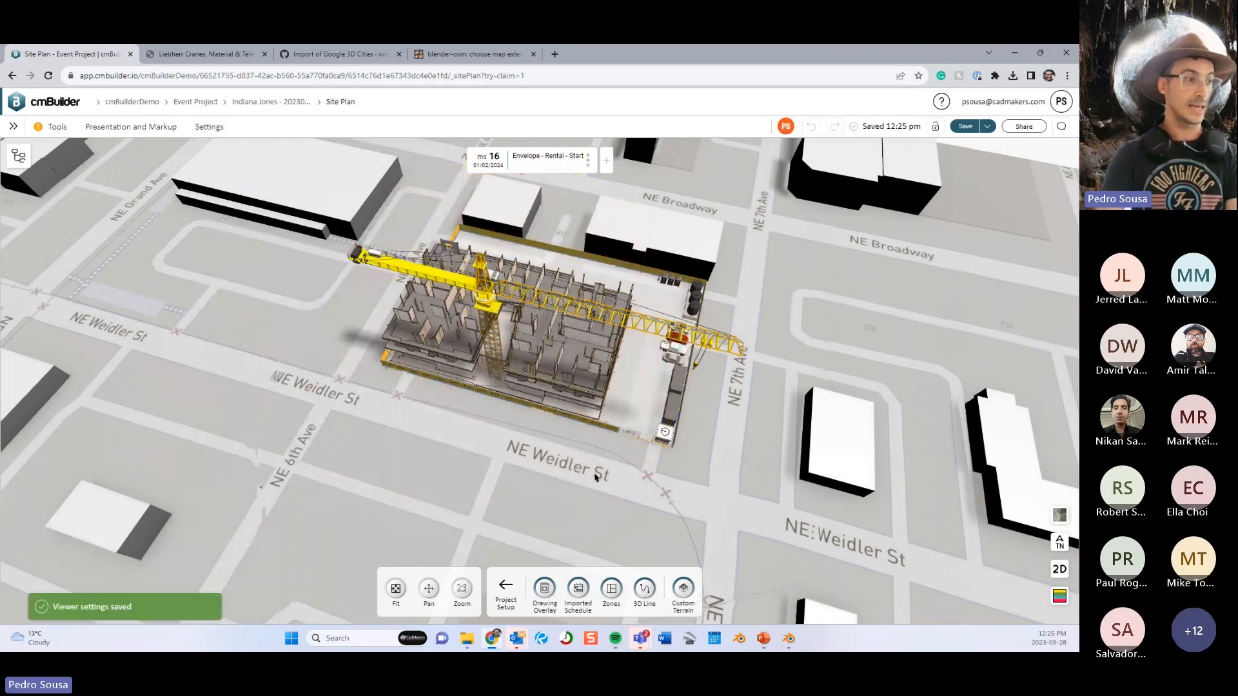
pyautogui.press('Right')
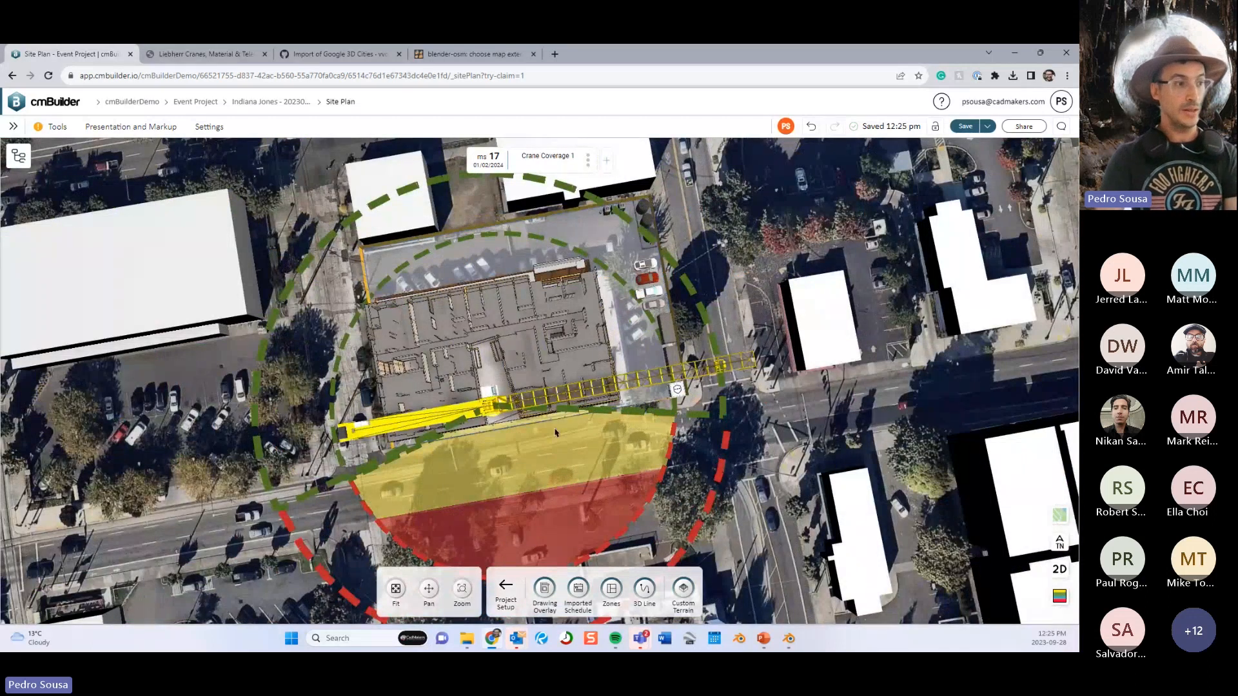
# Examine the yellow and red crane coverage zones over the road in front of the building.
pyautogui.moveTo(555, 452); pyautogui.dragTo(607, 397, button='middle')
pyautogui.scroll(3, 607, 396)
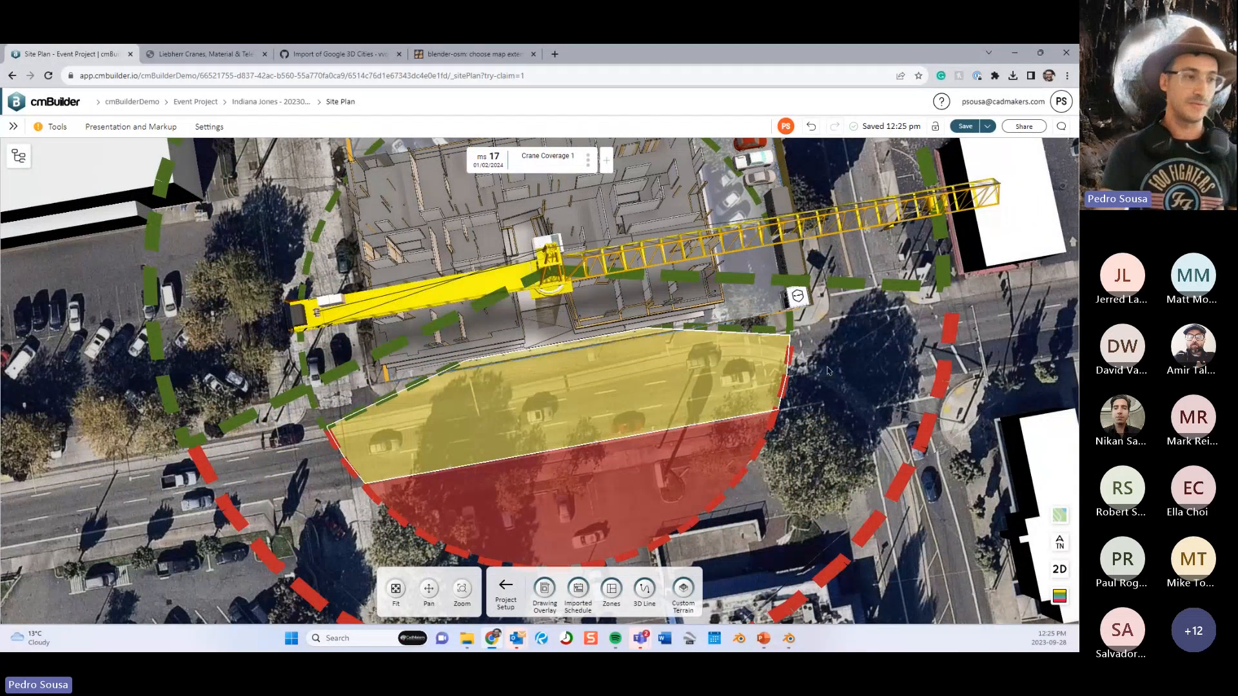
pyautogui.moveTo(572, 400); pyautogui.dragTo(608, 343)
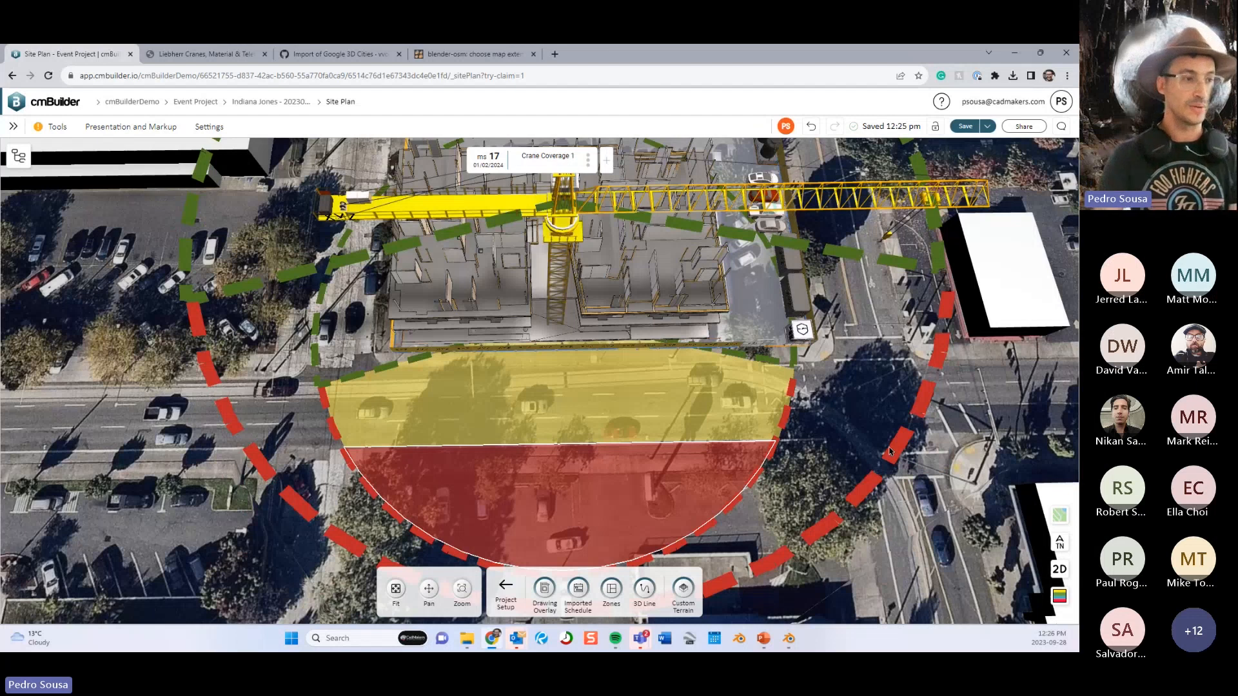
pyautogui.moveTo(850, 434); pyautogui.dragTo(861, 403)
pyautogui.scroll(4, 649, 514)
pyautogui.moveTo(649, 513); pyautogui.dragTo(512, 603)
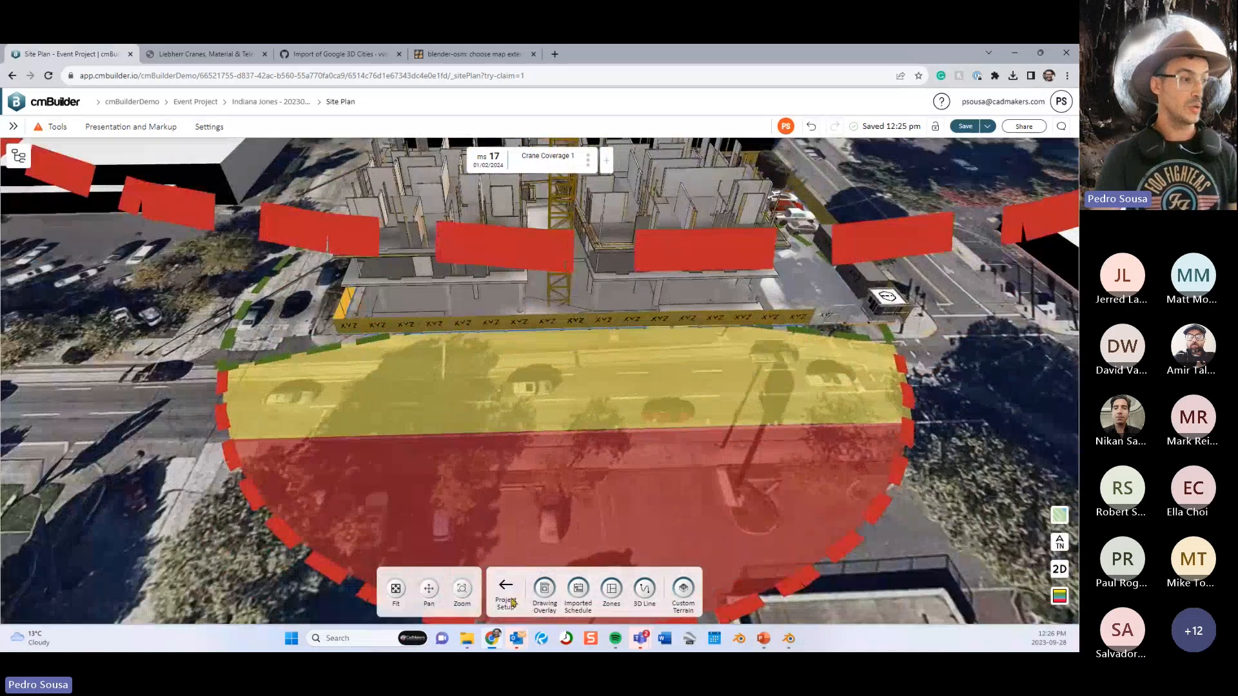
pyautogui.click(509, 600)
pyautogui.click(587, 597)
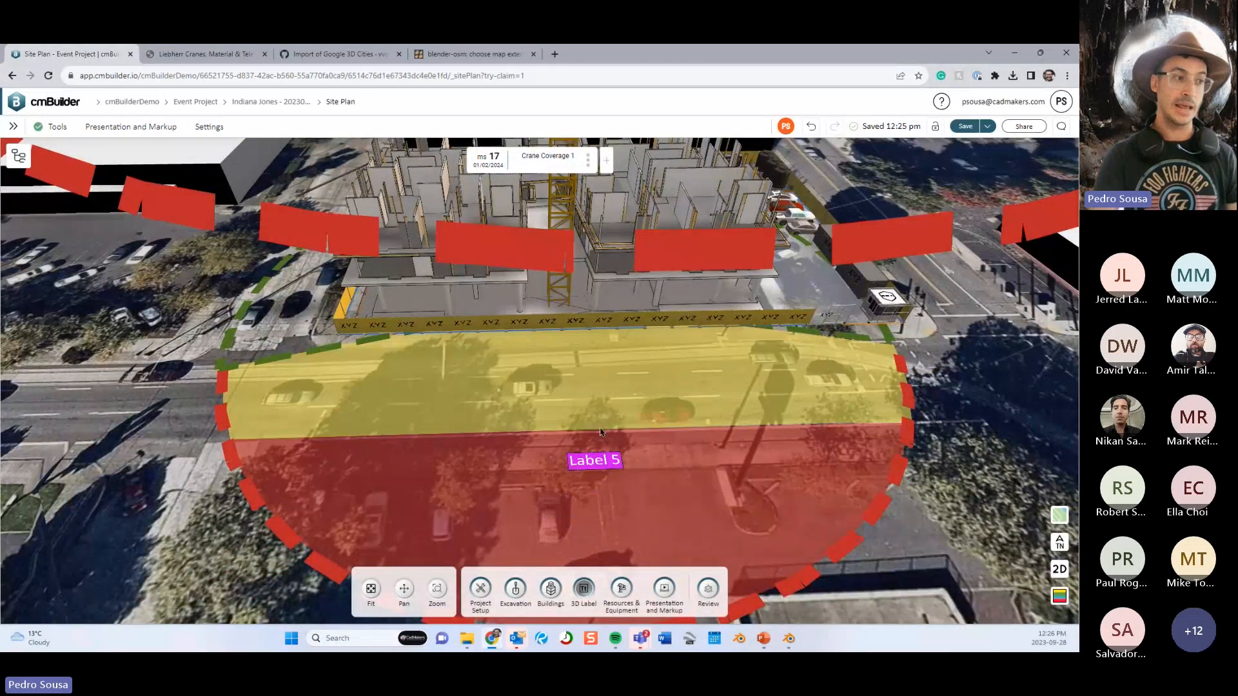
pyautogui.click(584, 592)
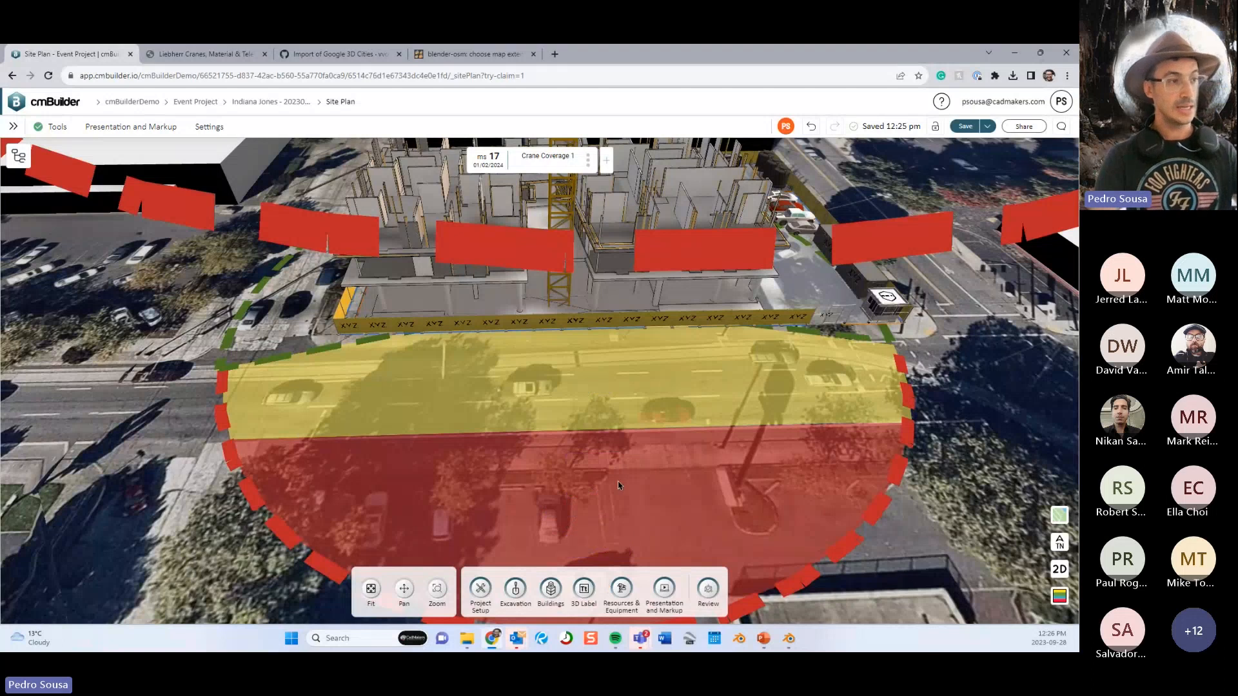
# Examine the full dashed crane coverage outline around the crane and building from several angles.
pyautogui.scroll(-5, 618, 484)
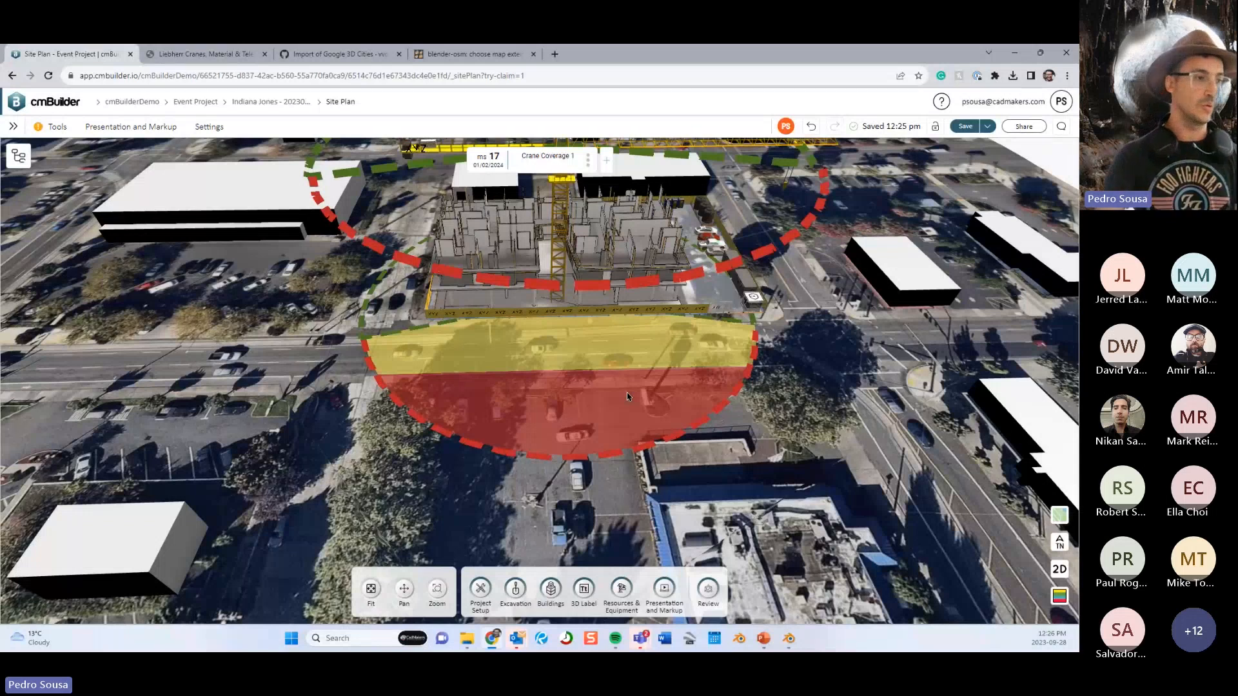
pyautogui.moveTo(855, 381); pyautogui.dragTo(833, 386, button='middle')
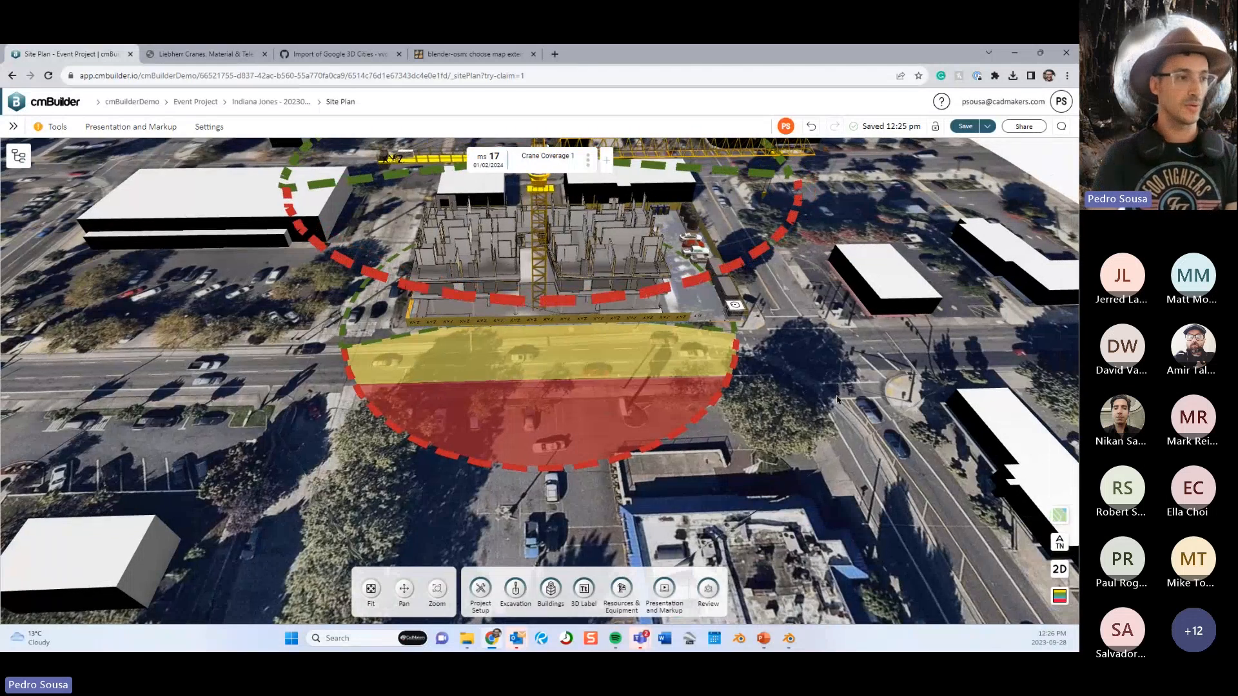
pyautogui.moveTo(837, 400); pyautogui.dragTo(535, 382)
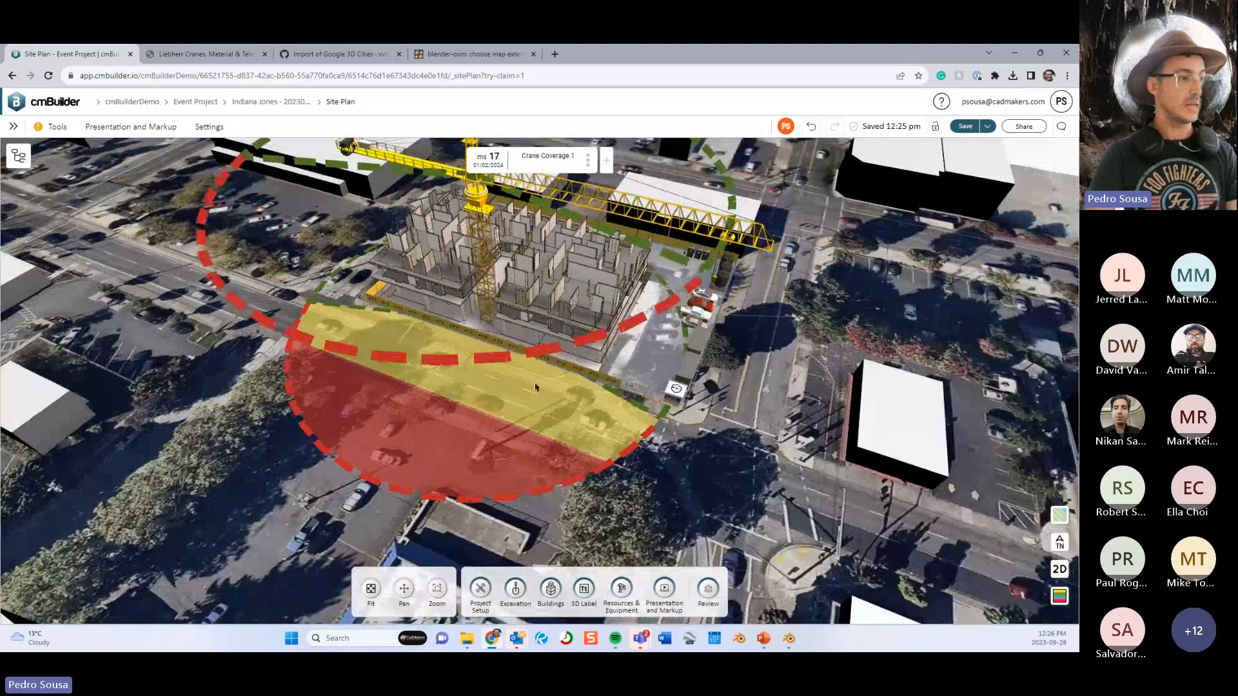
pyautogui.moveTo(679, 426); pyautogui.dragTo(769, 355)
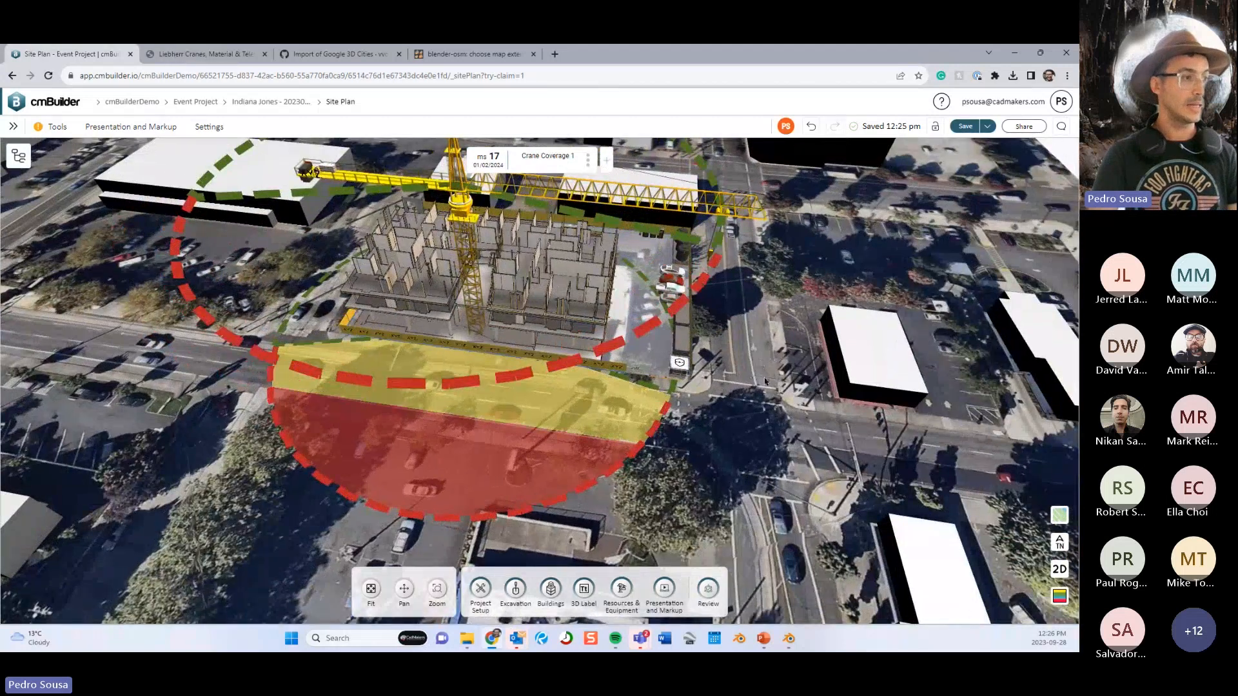
pyautogui.moveTo(651, 377); pyautogui.dragTo(706, 354)
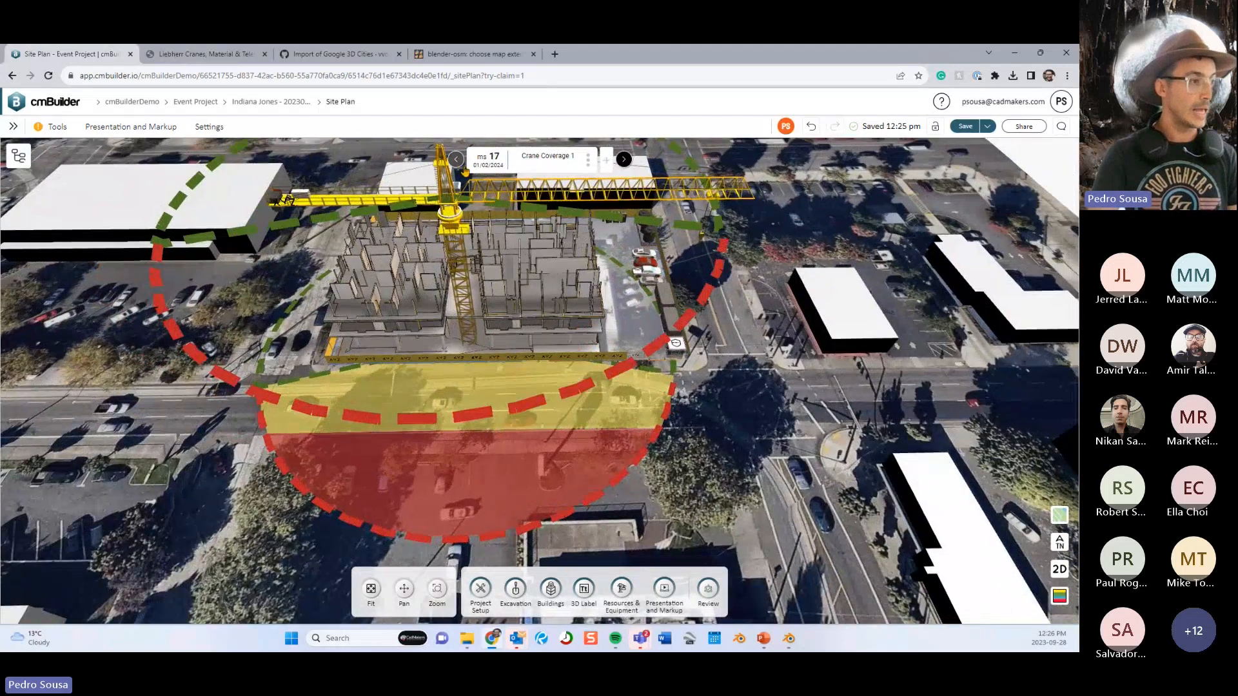
# Go back to the Envelope - Rental - Start milestone and show the site in 2D around the crane and adjacent road.
pyautogui.click(456, 161)
pyautogui.moveTo(519, 247); pyautogui.dragTo(566, 230)
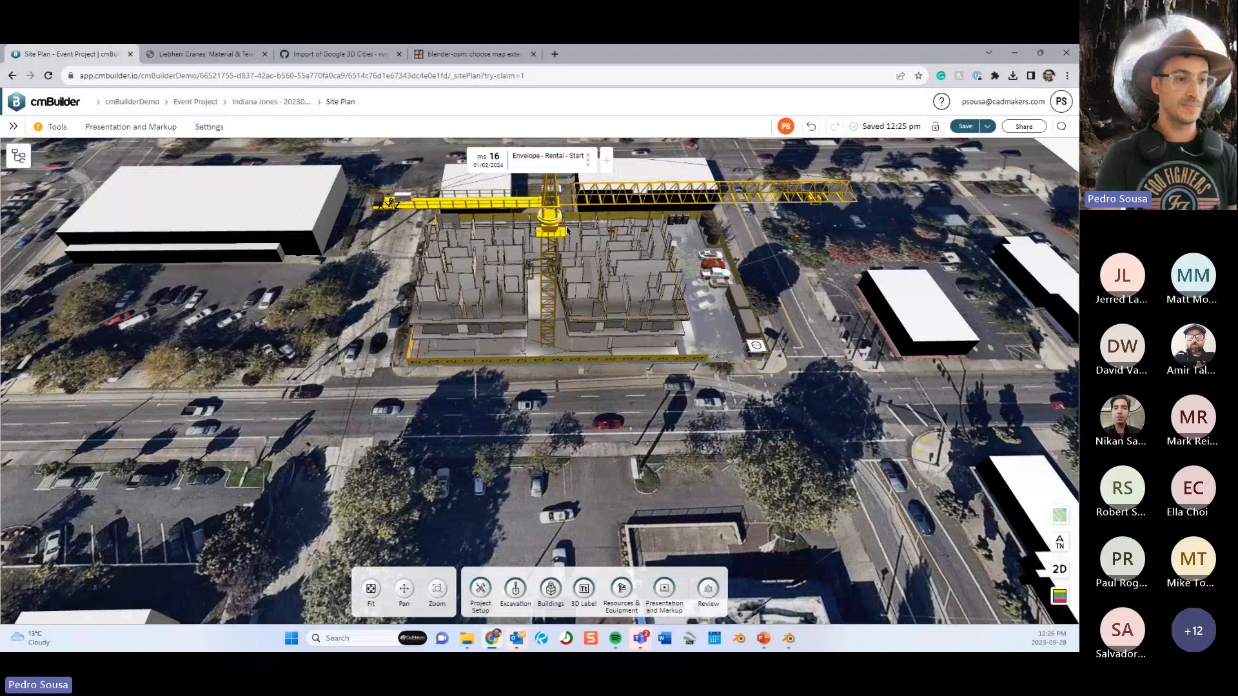
pyautogui.click(1059, 569)
pyautogui.scroll(3, 530, 394)
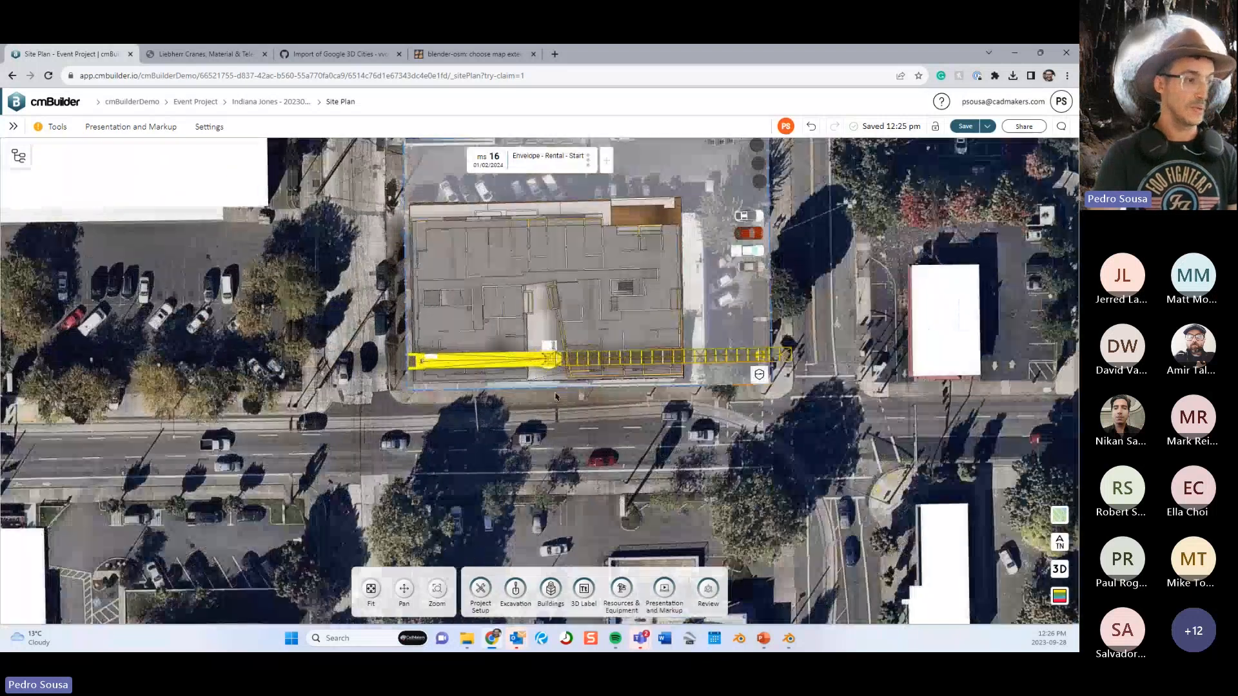
pyautogui.moveTo(530, 394); pyautogui.dragTo(499, 371)
# Create a zone from a circle sketched on the Z plane, centred on the crane mast with a radius of about 39.5 m.
pyautogui.click(485, 592)
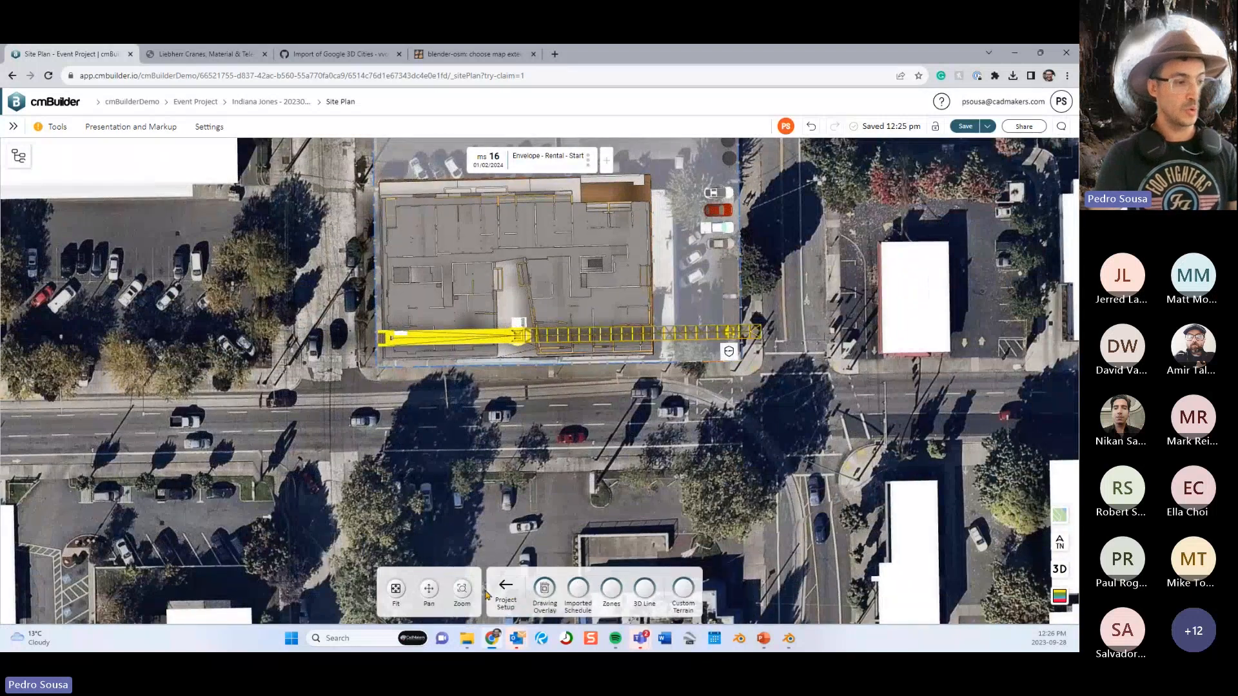
pyautogui.click(608, 584)
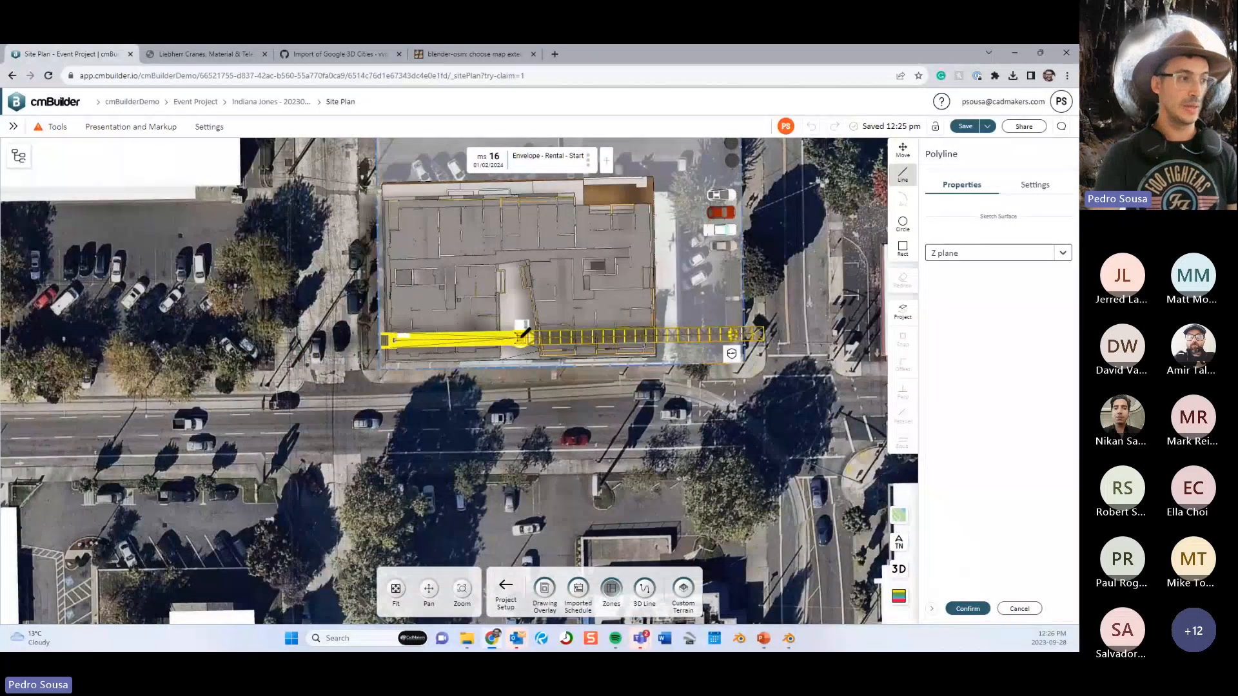
pyautogui.click(523, 336)
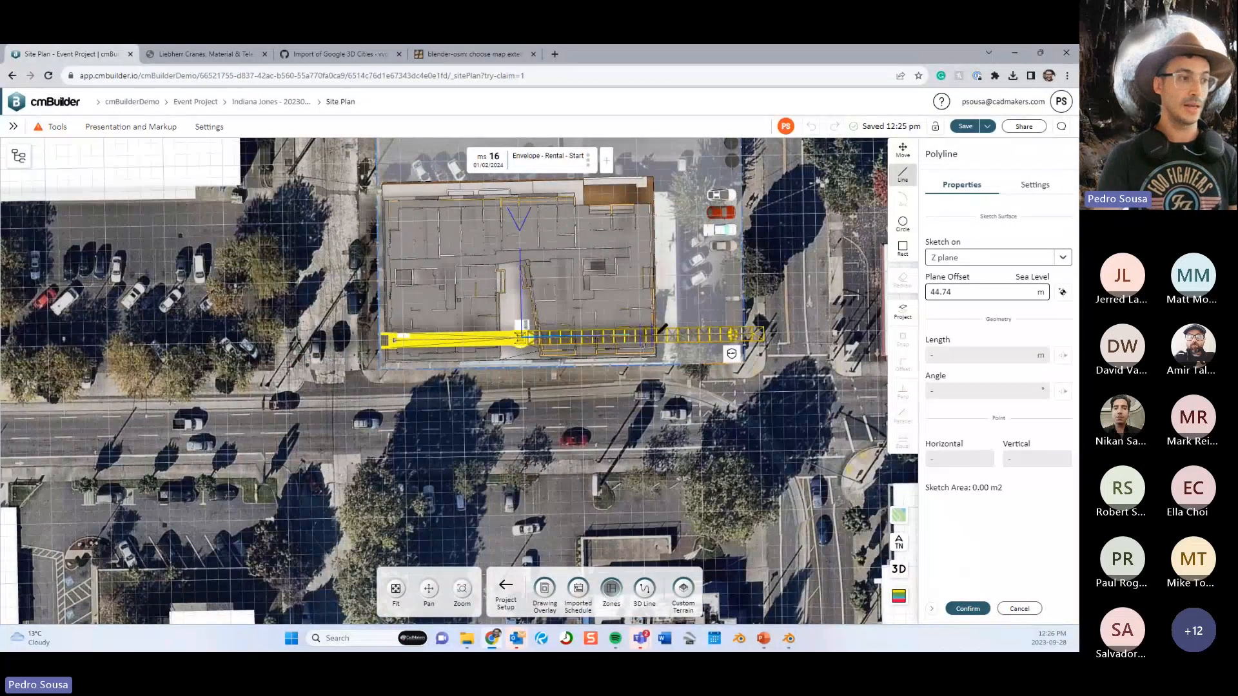
pyautogui.click(906, 229)
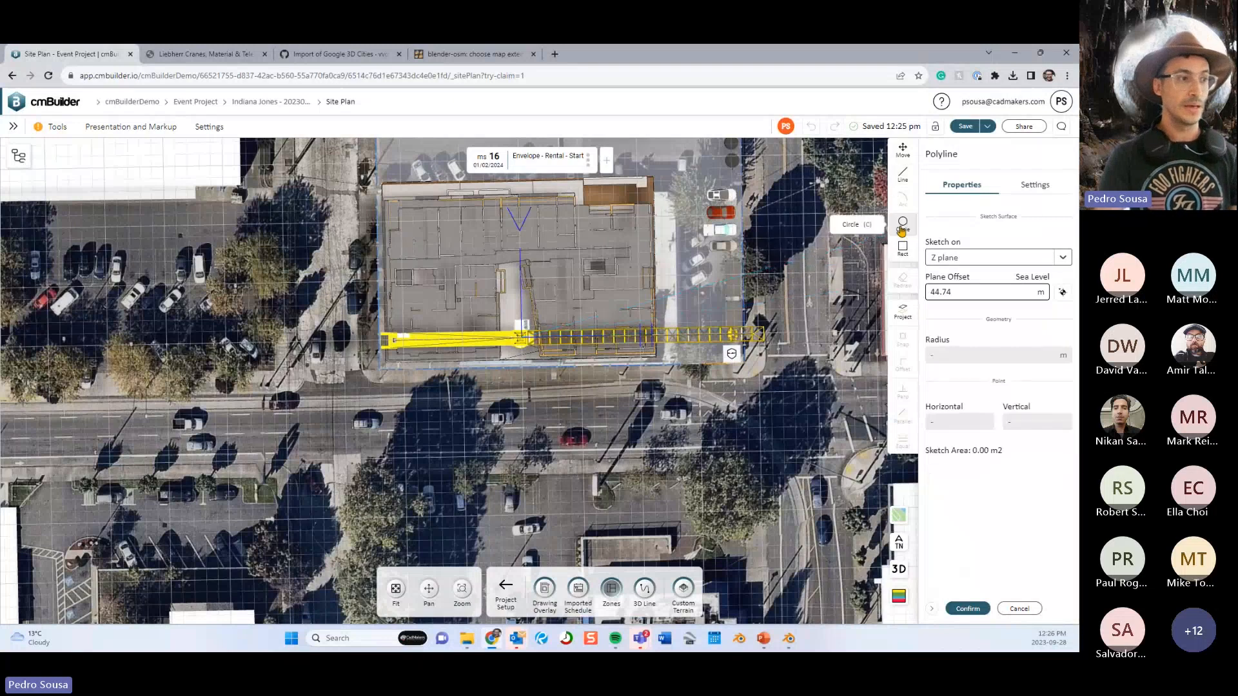
pyautogui.click(524, 335)
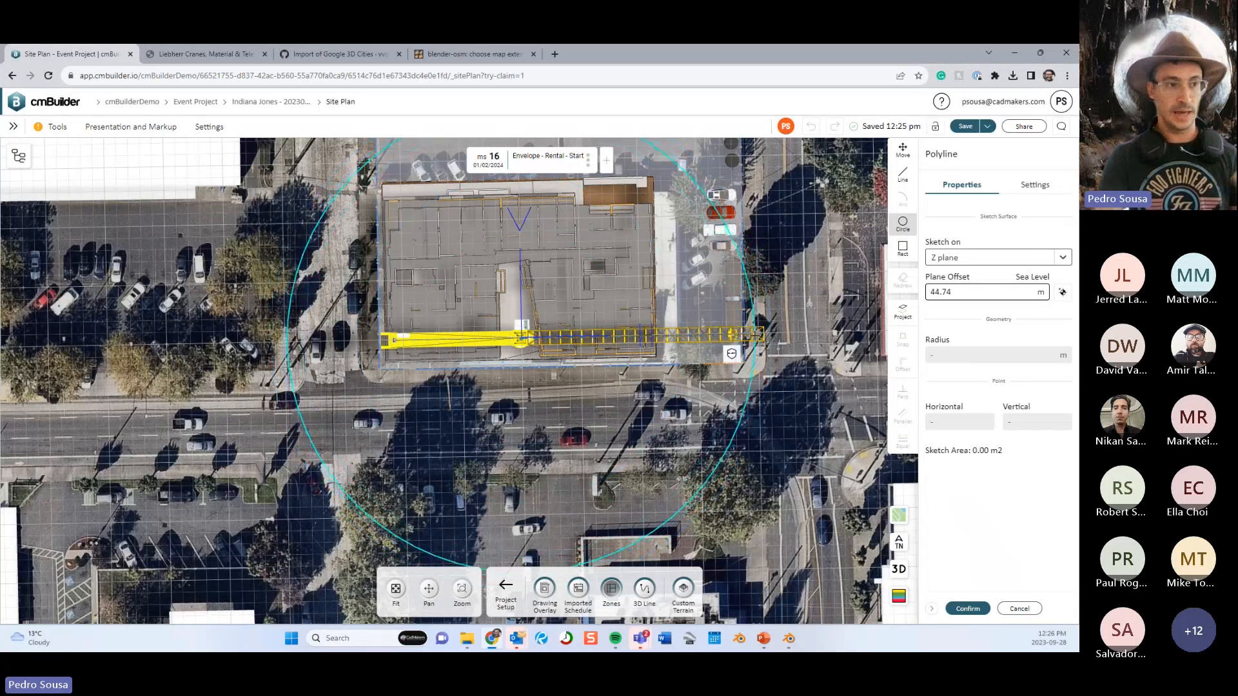
pyautogui.click(755, 335)
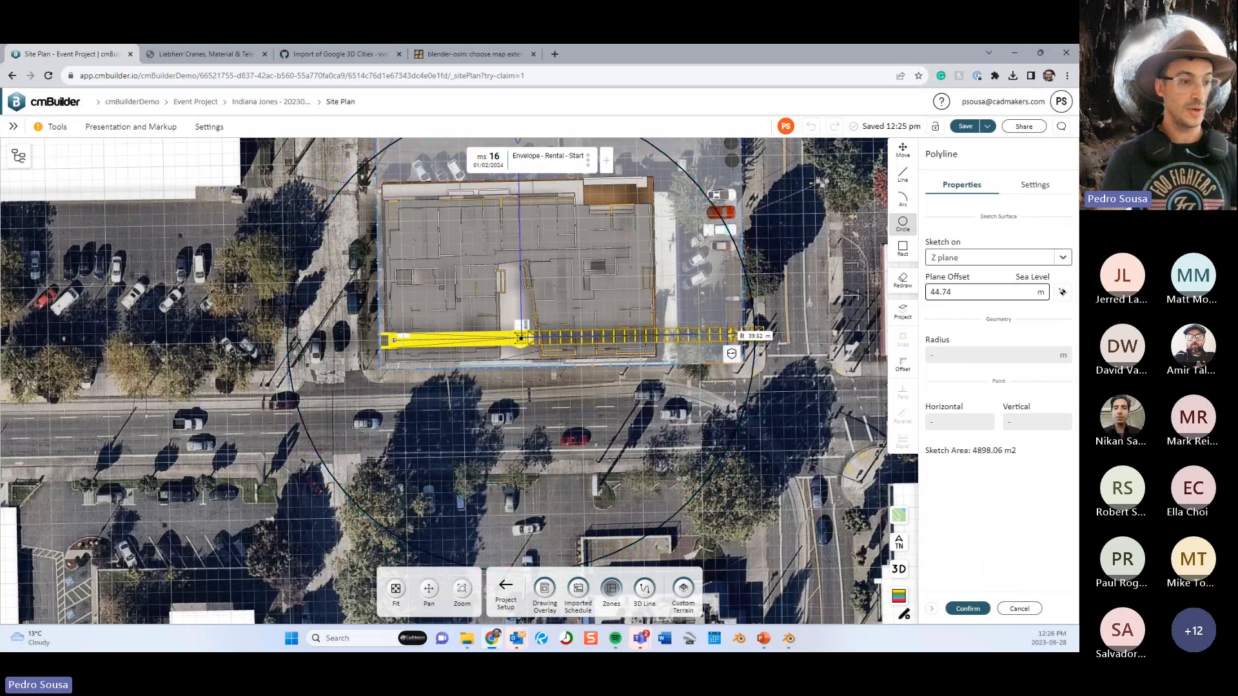
pyautogui.click(968, 609)
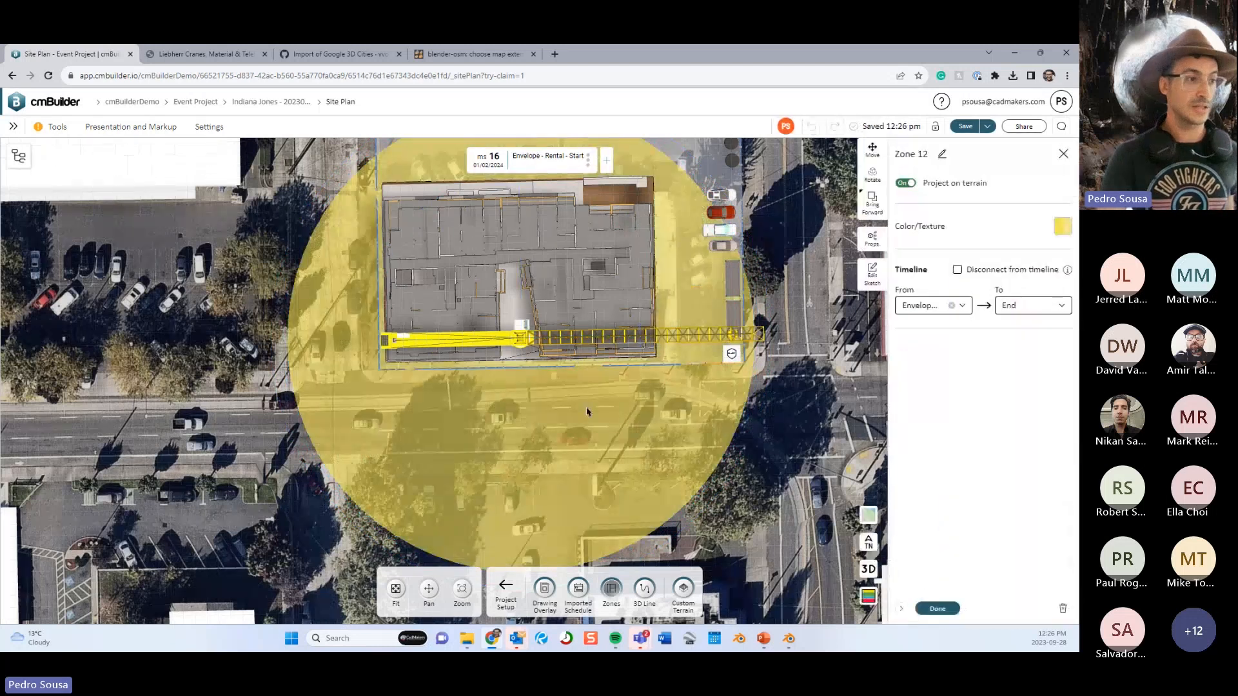
# In the zone's sketch, draw two lines about 41 m long from the crane mast toward the road, and move the right line's end onto the circle.
pyautogui.click(872, 273)
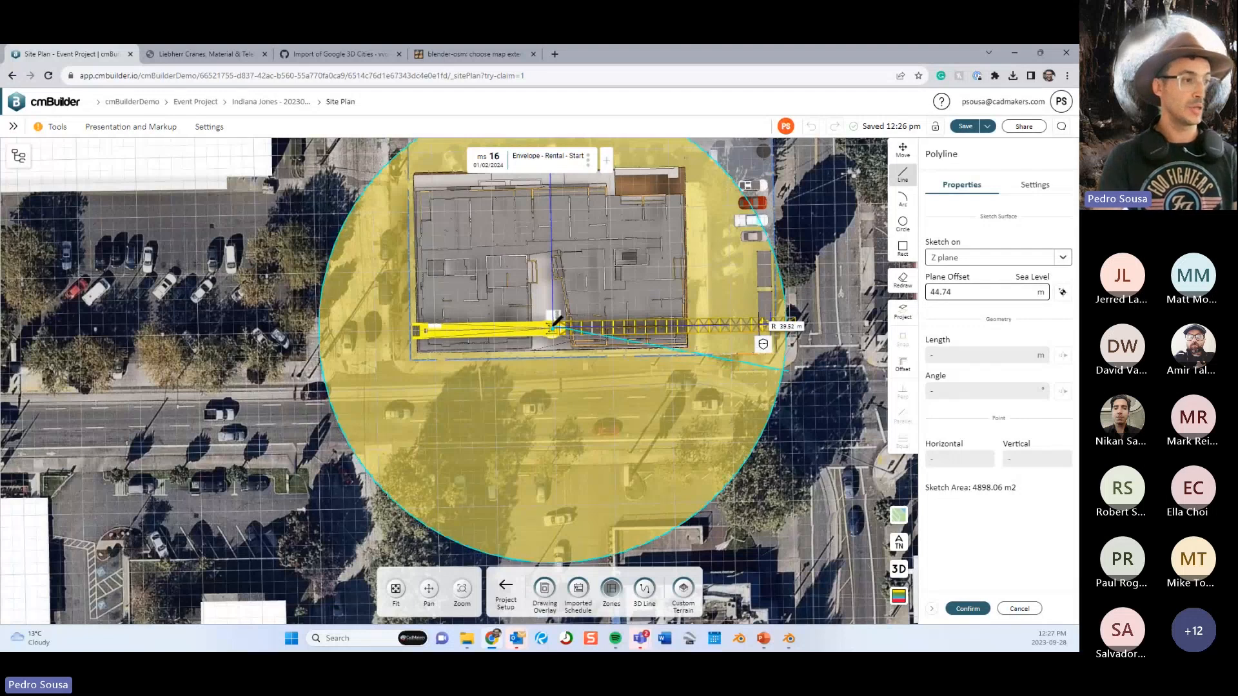
pyautogui.click(552, 328)
pyautogui.click(553, 328)
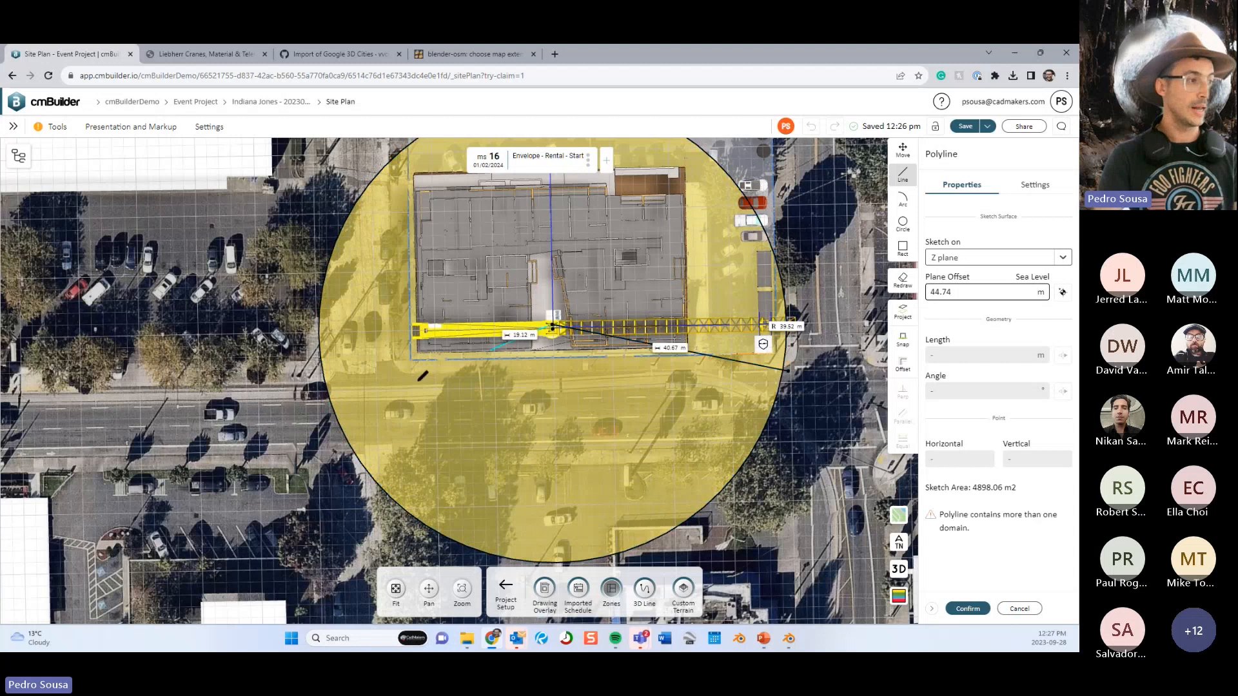
pyautogui.click(324, 399)
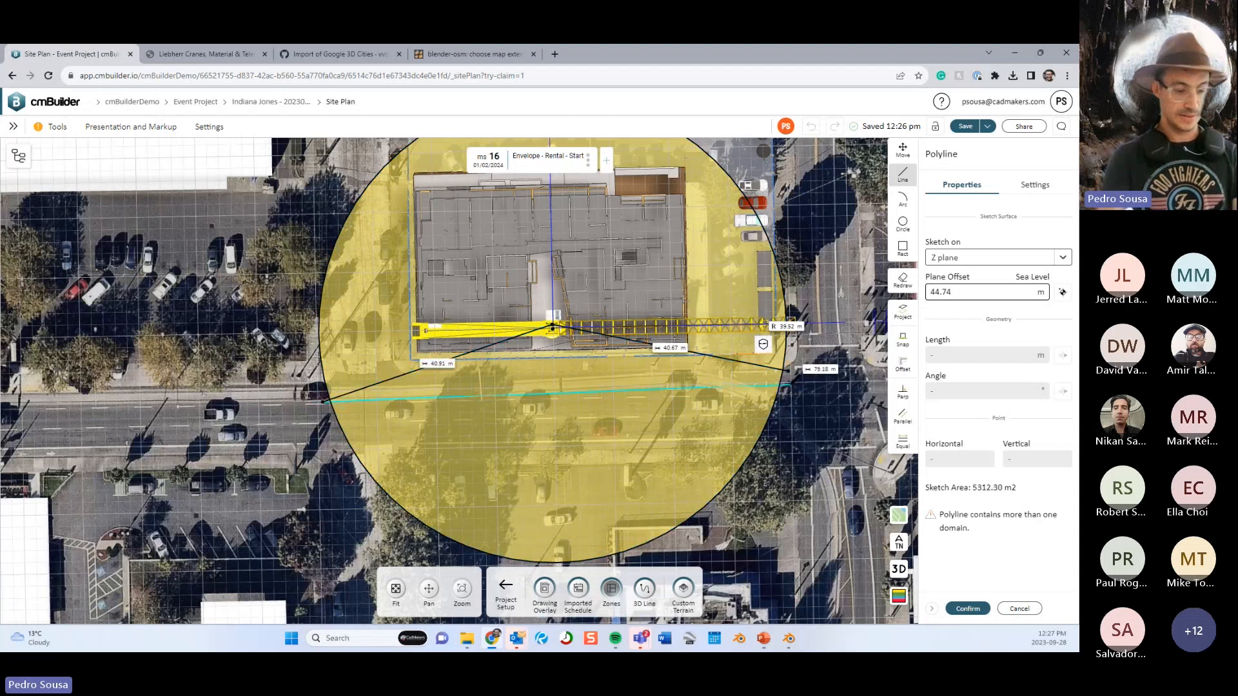
pyautogui.scroll(4, 792, 385)
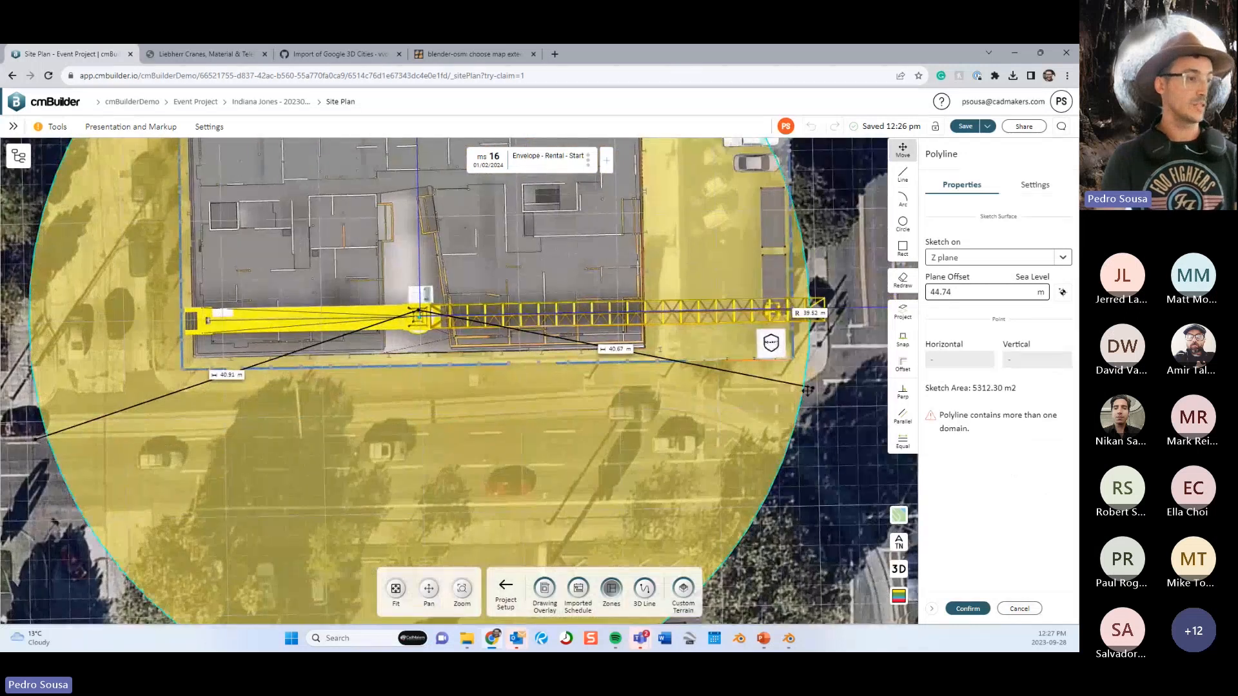
pyautogui.click(804, 387)
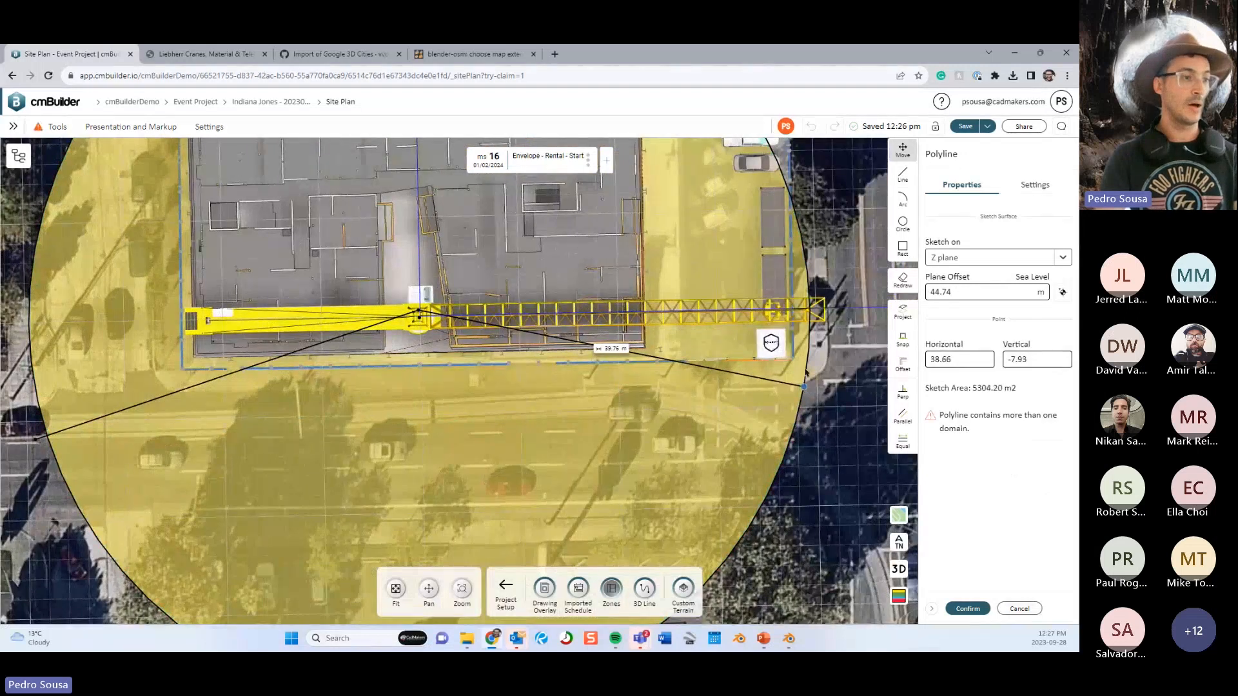
# Delete the full circle outline from the crane zone's sketch, keeping its two sloping lines.
pyautogui.click(806, 369)
pyautogui.press('Delete')
pyautogui.moveTo(386, 370); pyautogui.dragTo(454, 356, button='middle')
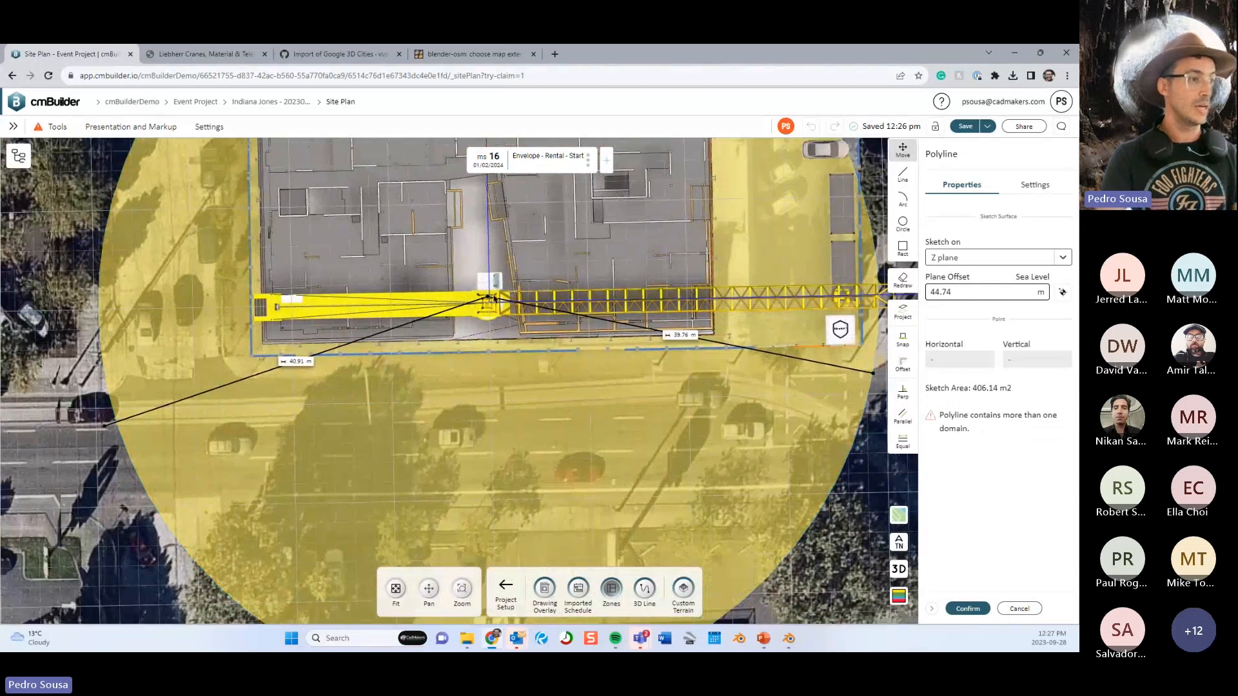
# Move the two lines' shared apex onto the crane mast and the western line's outer end onto the zone's edge.
pyautogui.moveTo(488, 298); pyautogui.dragTo(489, 305)
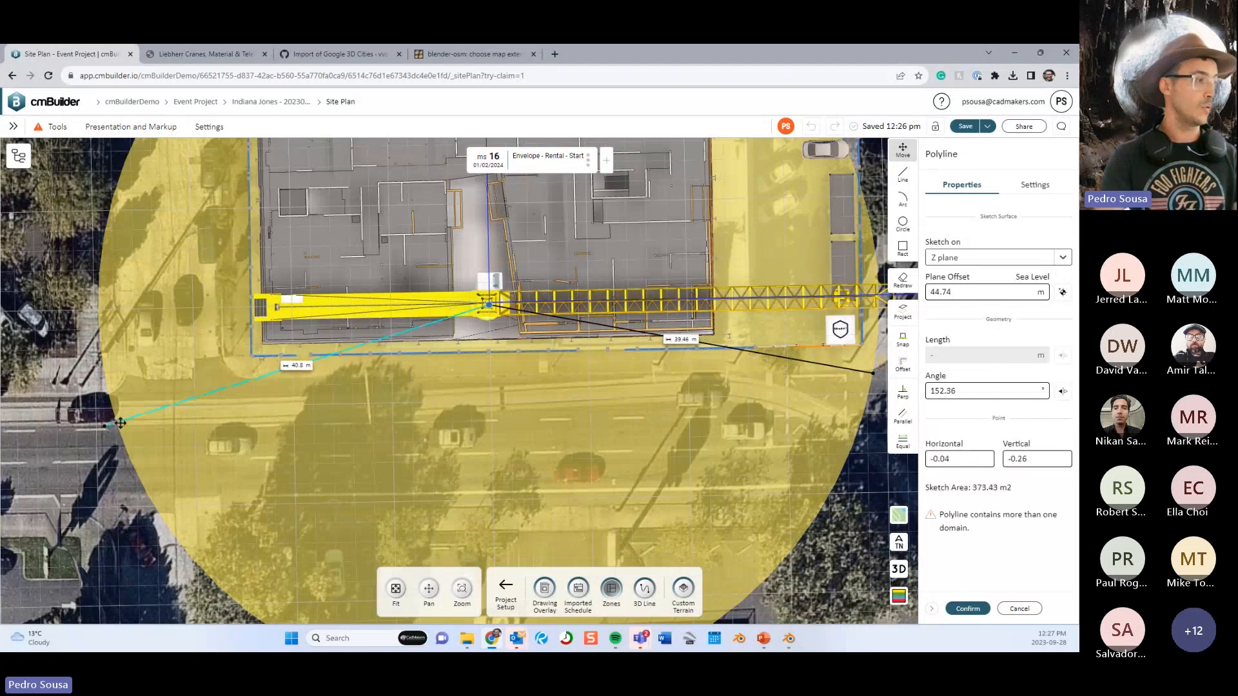
pyautogui.moveTo(106, 426); pyautogui.dragTo(116, 423)
pyautogui.moveTo(345, 448); pyautogui.dragTo(315, 396, button='middle')
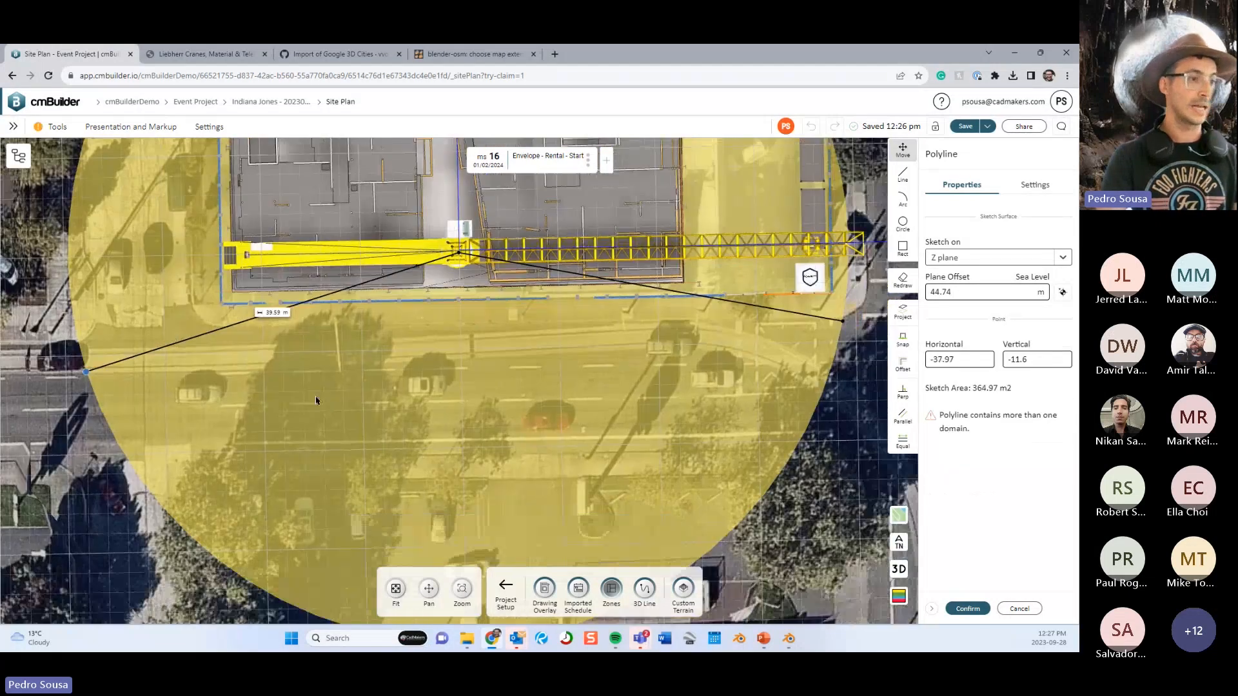
# Draw an arc between the outer ends of the two sloping lines and confirm the sketch.
pyautogui.scroll(-2, 572, 379)
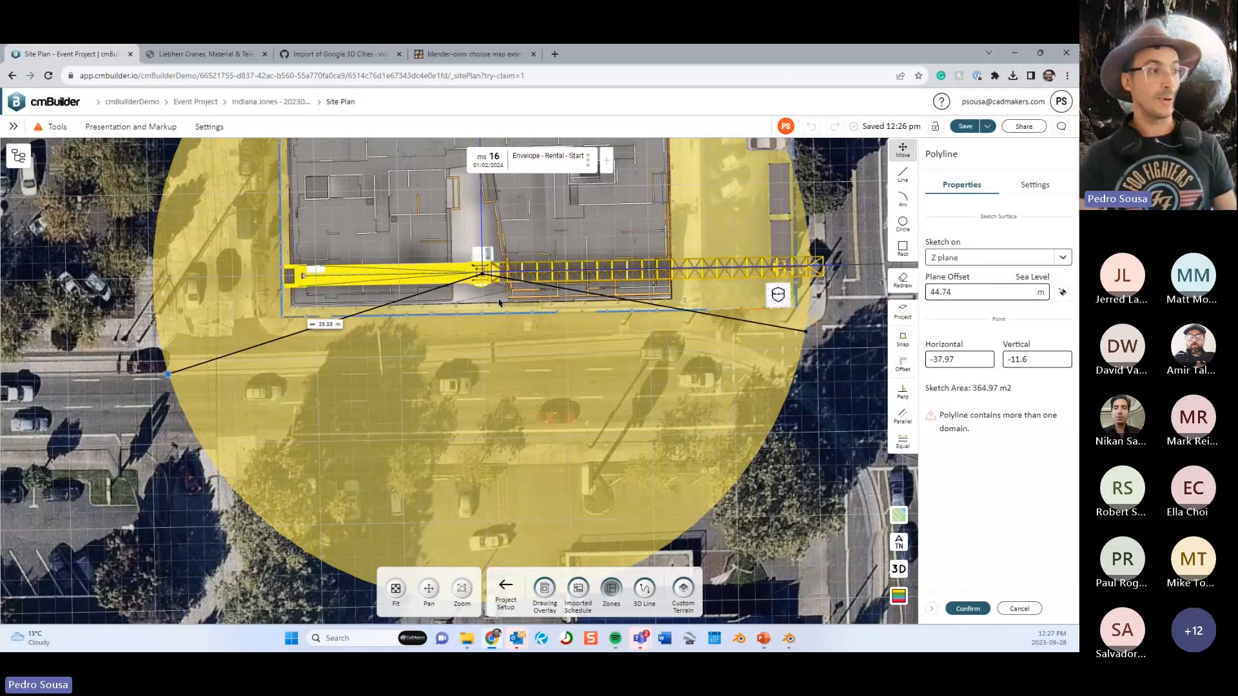
pyautogui.moveTo(471, 324); pyautogui.dragTo(490, 310)
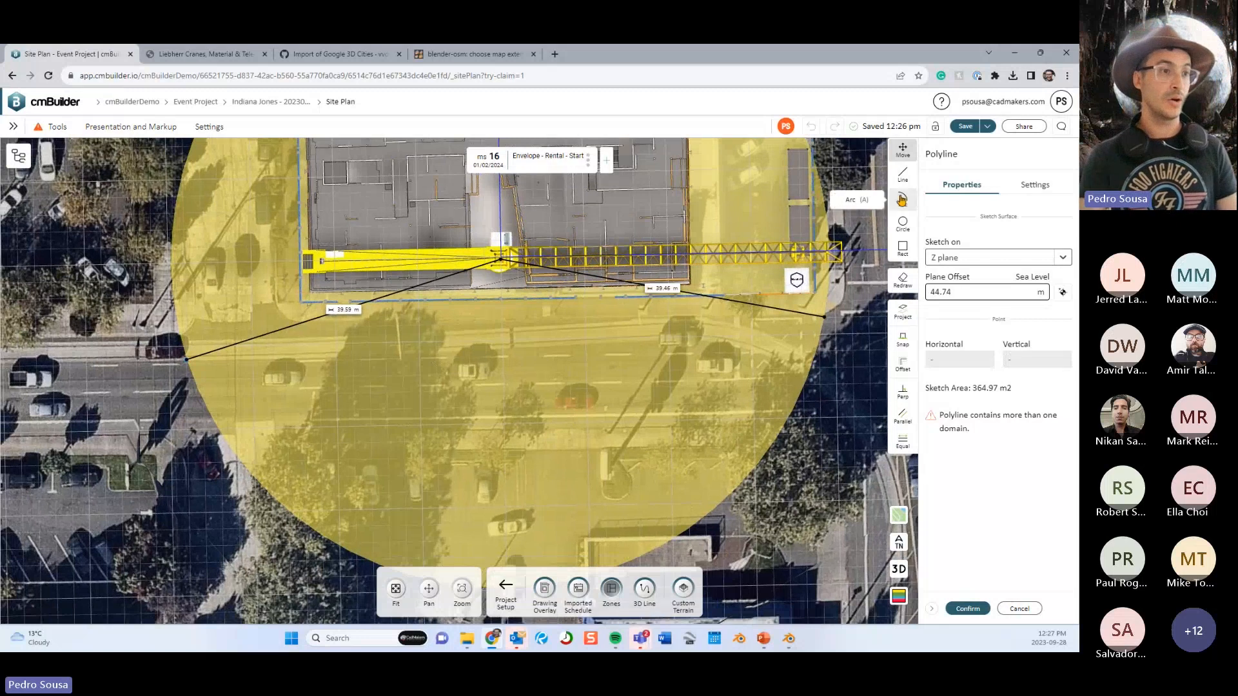
pyautogui.moveTo(842, 336); pyautogui.dragTo(788, 347)
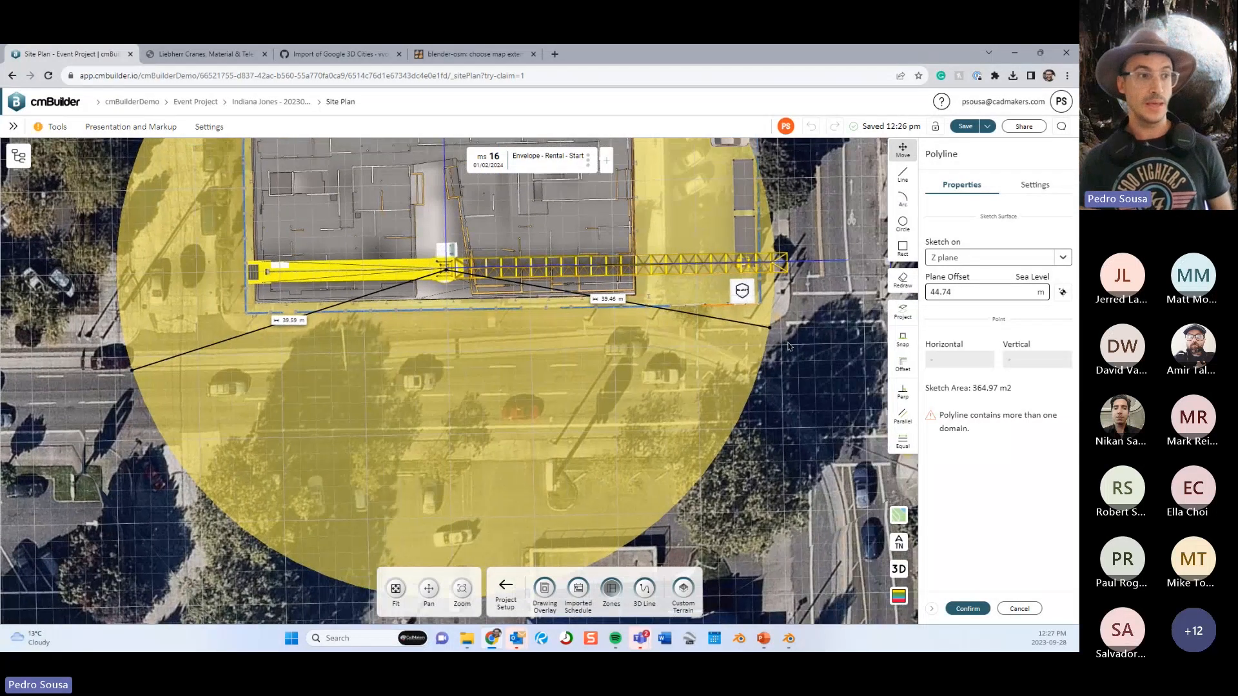
pyautogui.click(902, 197)
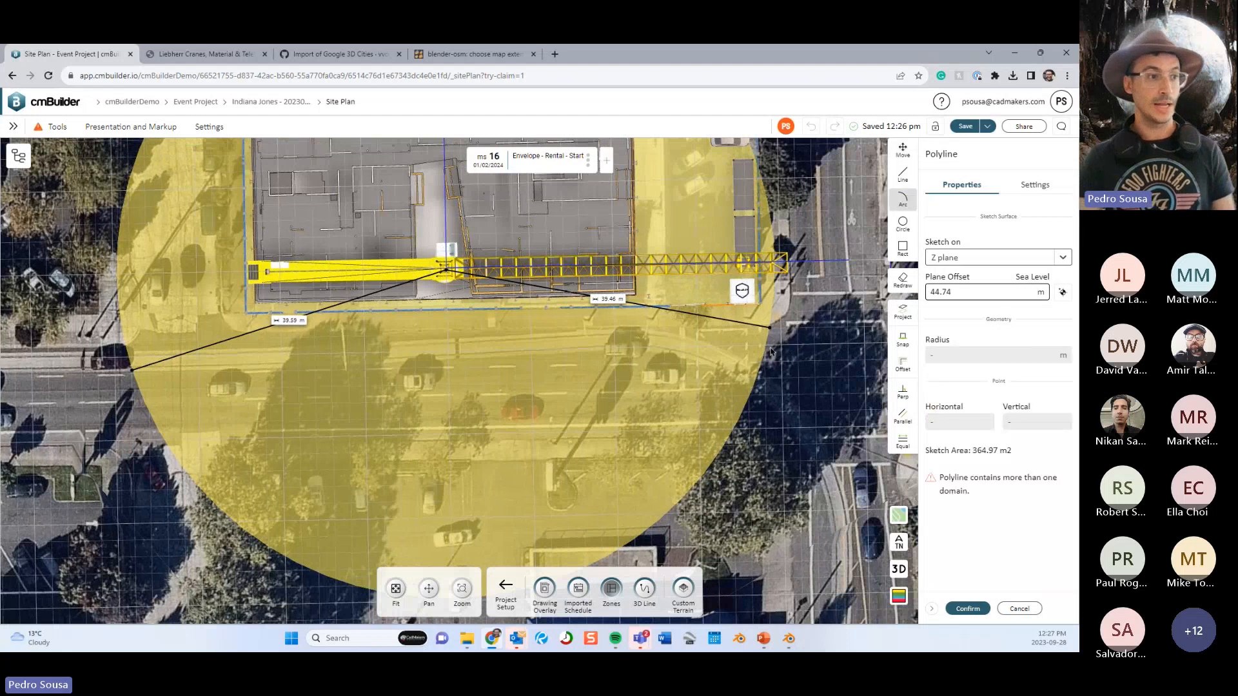
pyautogui.click(771, 328)
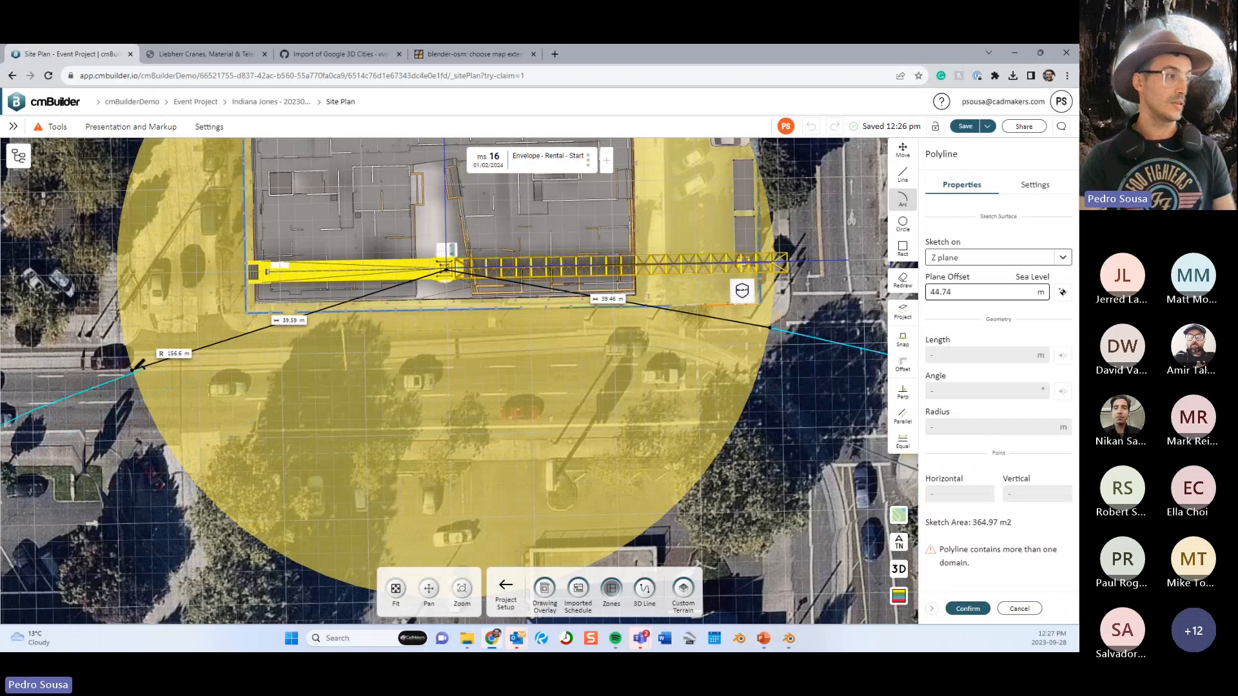
pyautogui.press('Return')
# Reopen the zone's sketch, move the arc's center onto the crane mast for a radius of about 39.6 m, and confirm.
pyautogui.scroll(-6, 477, 439)
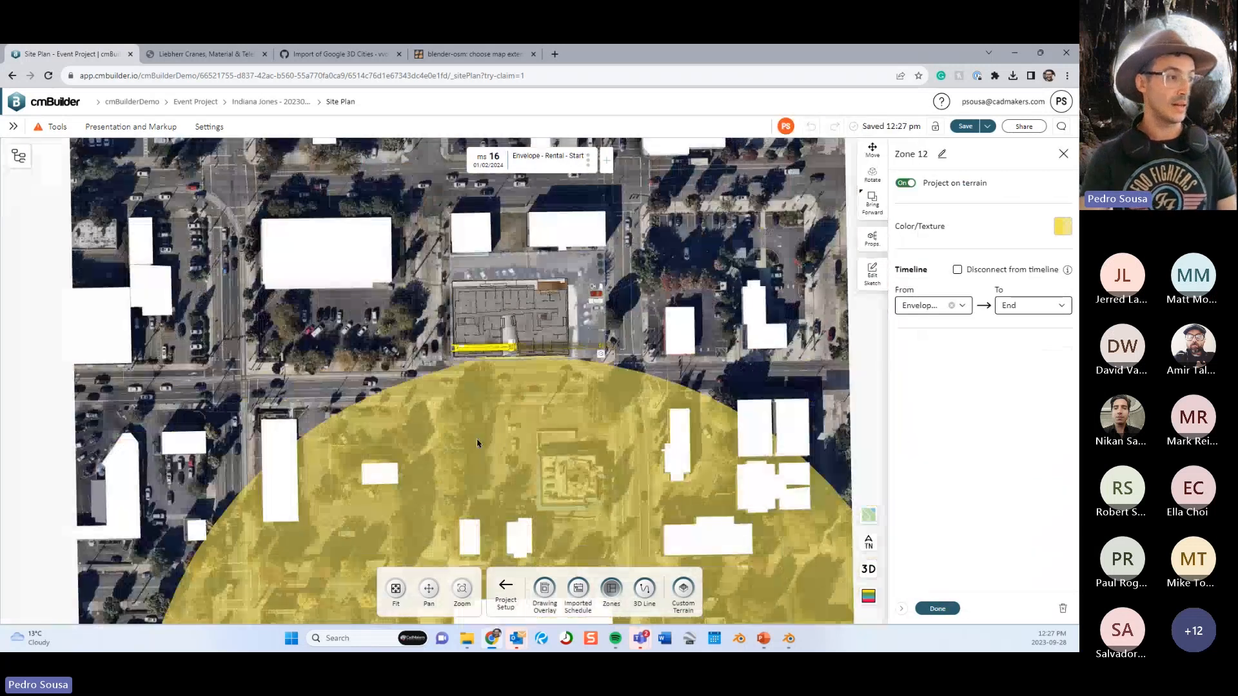
pyautogui.scroll(-1, 477, 438)
pyautogui.moveTo(559, 439); pyautogui.dragTo(568, 285, button='middle')
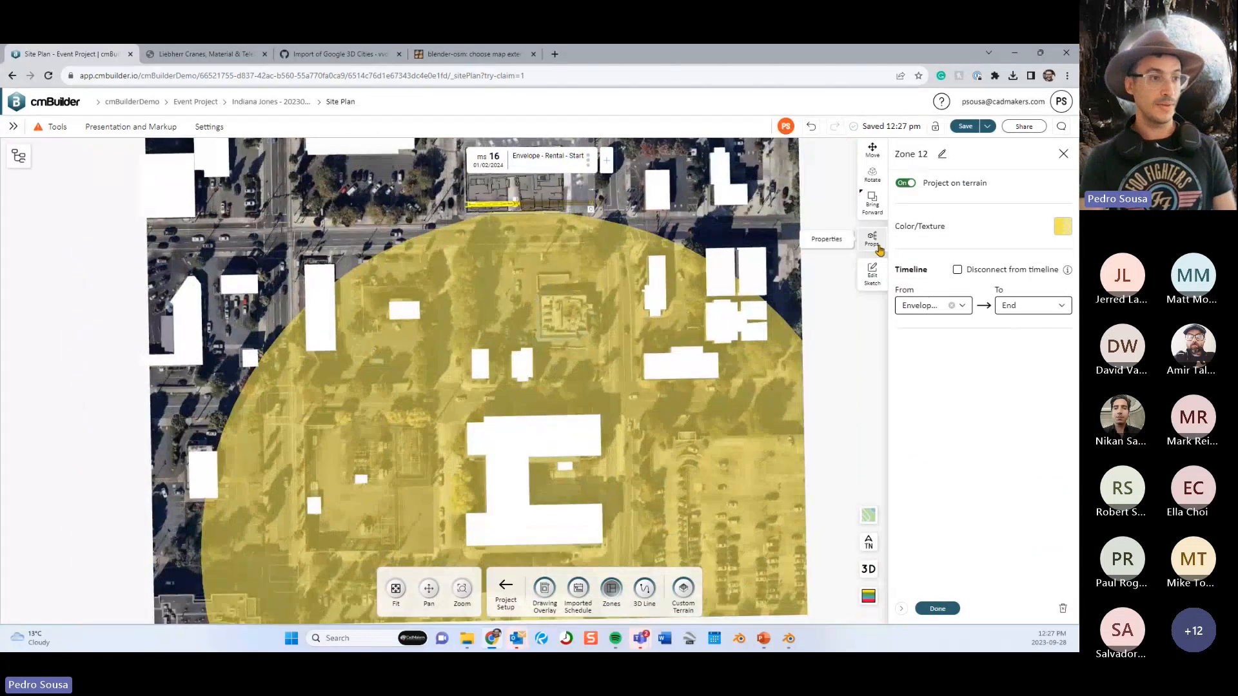
pyautogui.click(875, 275)
pyautogui.moveTo(553, 507)
pyautogui.mouseDown(button='middle')
pyautogui.moveTo(567, 468)
pyautogui.moveTo(541, 411)
pyautogui.mouseUp(button='middle')
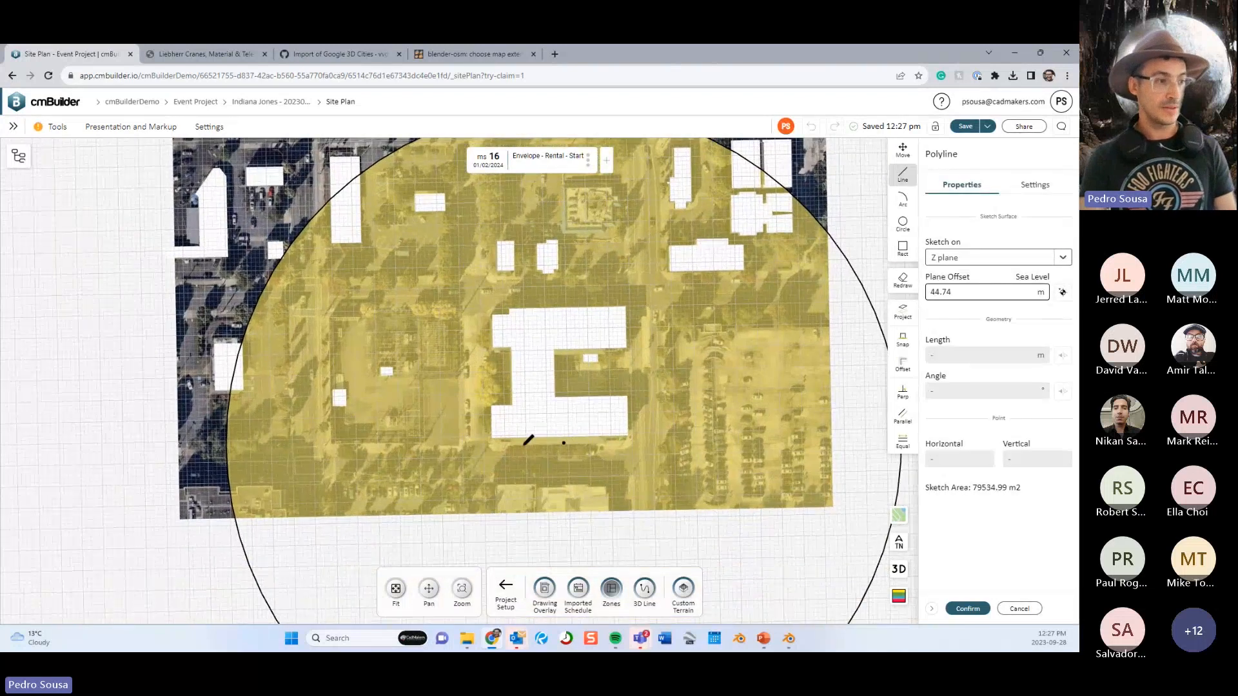
pyautogui.click(906, 153)
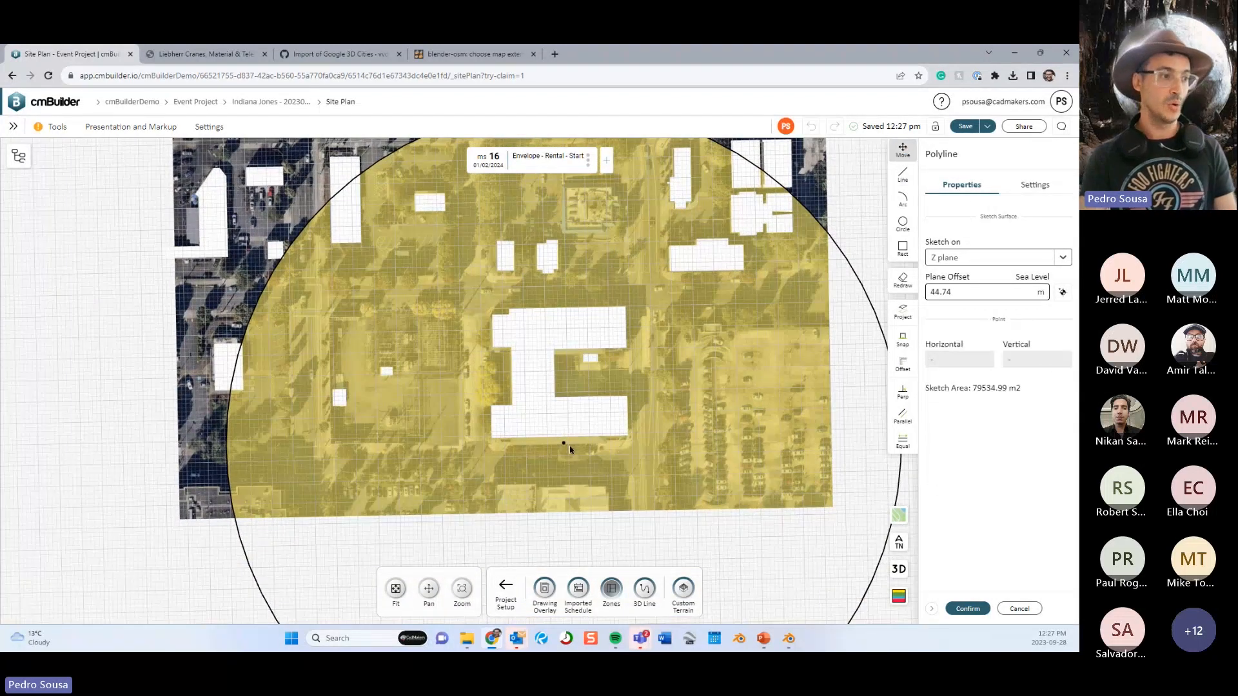
pyautogui.moveTo(564, 443); pyautogui.dragTo(550, 207)
pyautogui.moveTo(567, 219); pyautogui.dragTo(587, 353, button='middle')
pyautogui.scroll(3, 587, 353)
pyautogui.moveTo(577, 392); pyautogui.dragTo(566, 236)
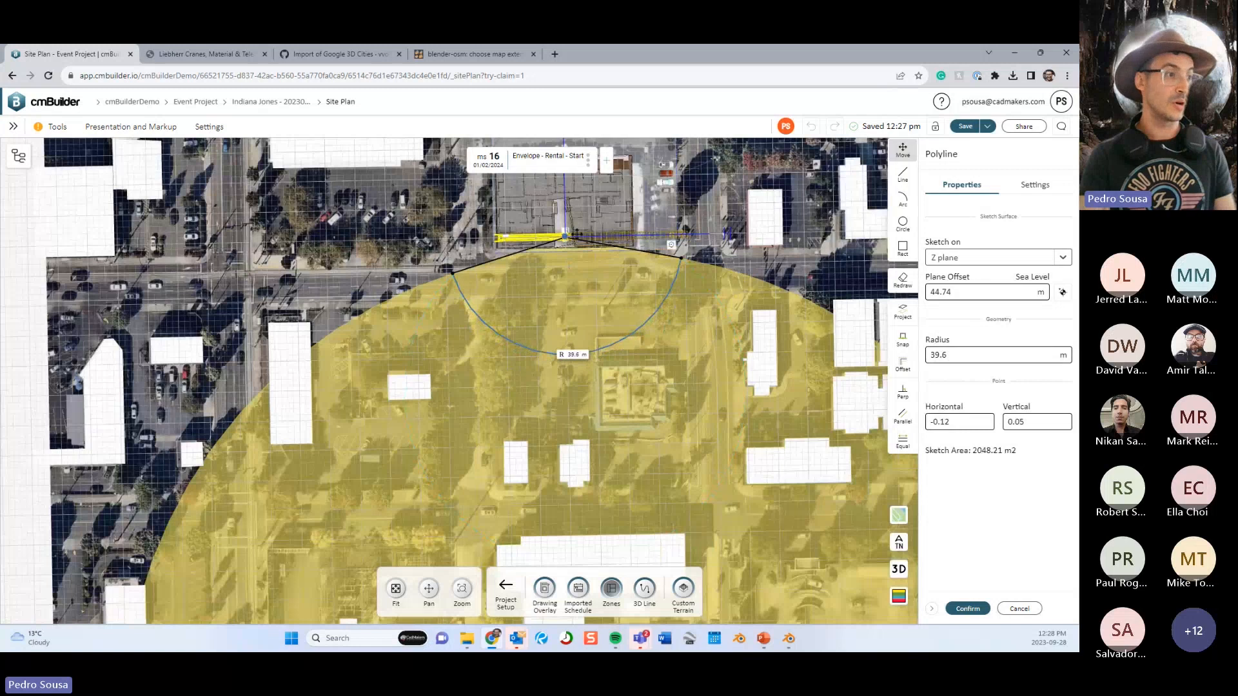
pyautogui.scroll(3, 595, 207)
pyautogui.moveTo(491, 370); pyautogui.dragTo(566, 357)
pyautogui.click(967, 609)
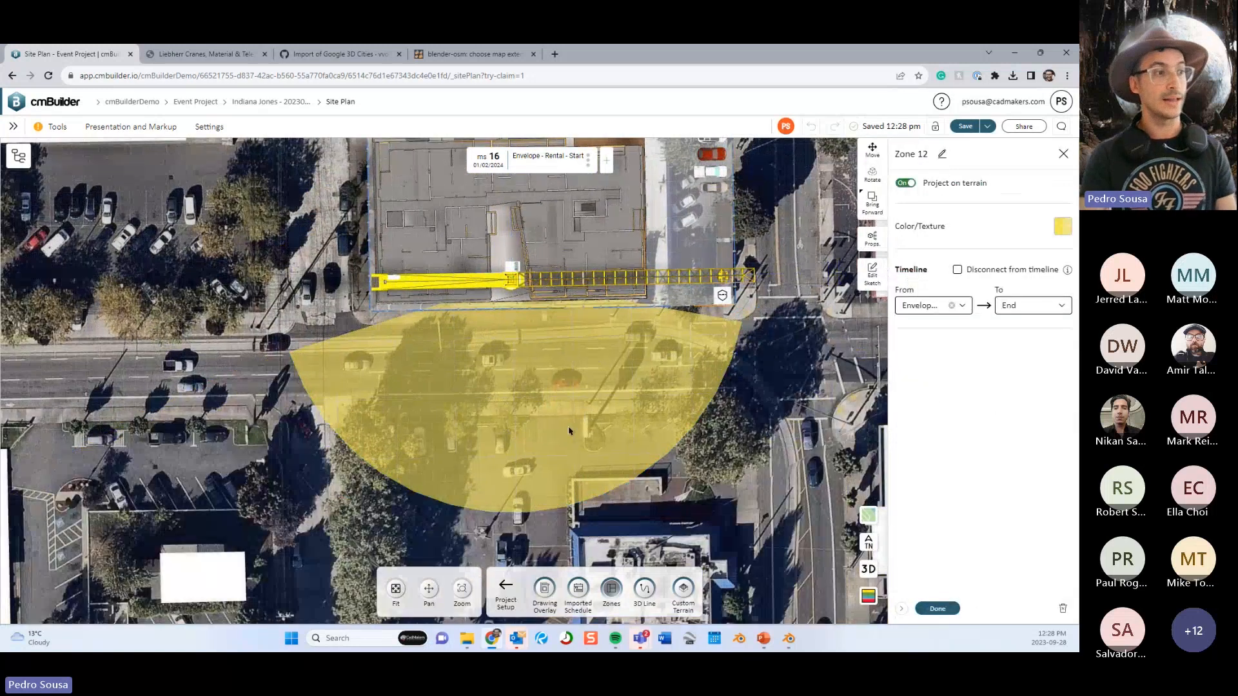
# Copy the sector-shaped zone over the street and paste the duplicate in place.
pyautogui.moveTo(660, 357); pyautogui.dragTo(660, 390, button='middle')
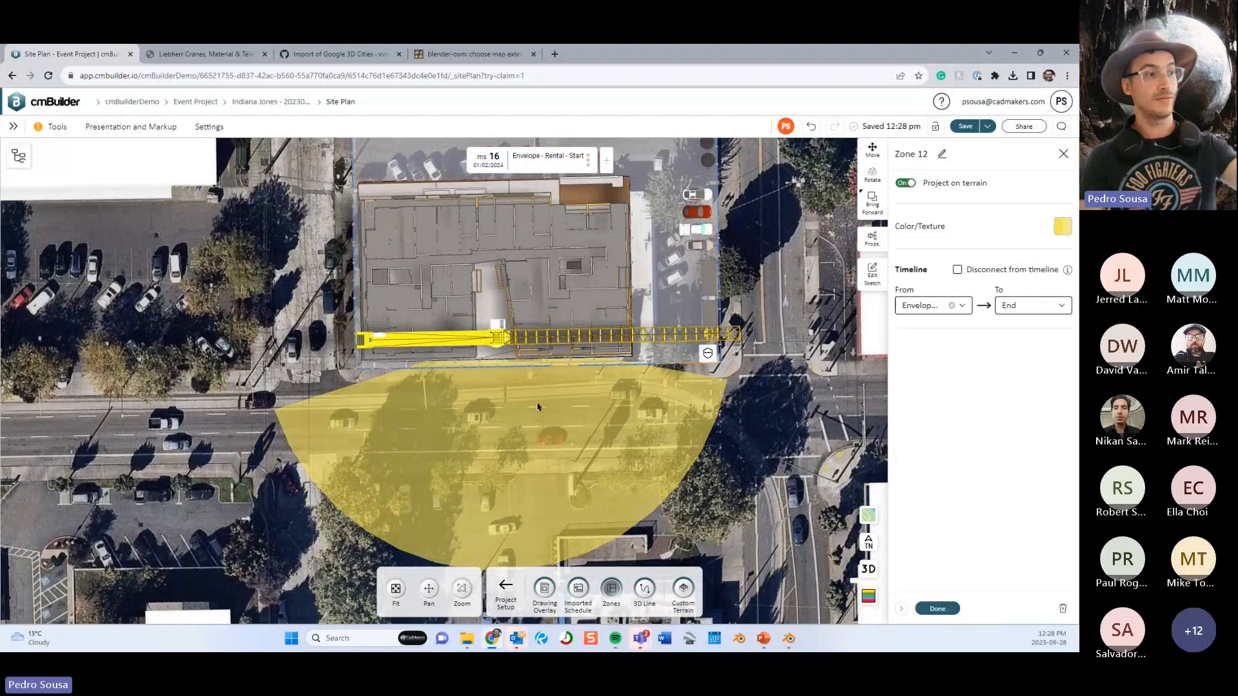
pyautogui.rightClick(512, 383)
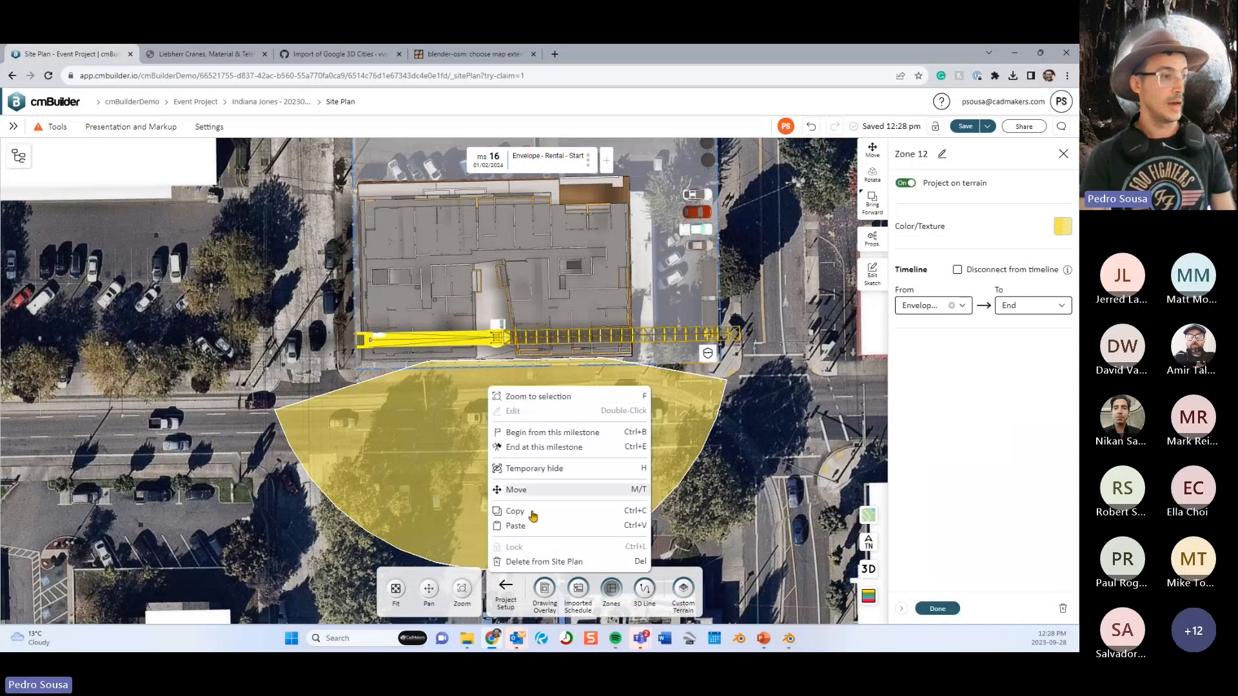
pyautogui.click(532, 513)
pyautogui.rightClick(504, 407)
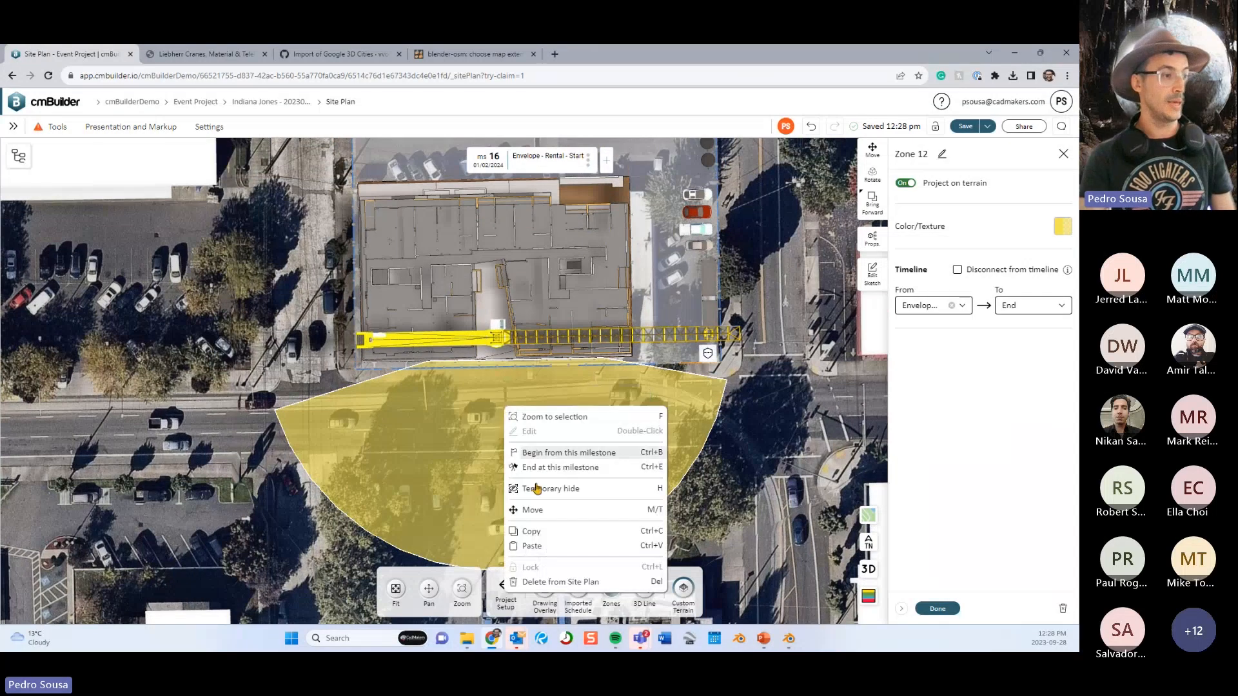
pyautogui.click(532, 547)
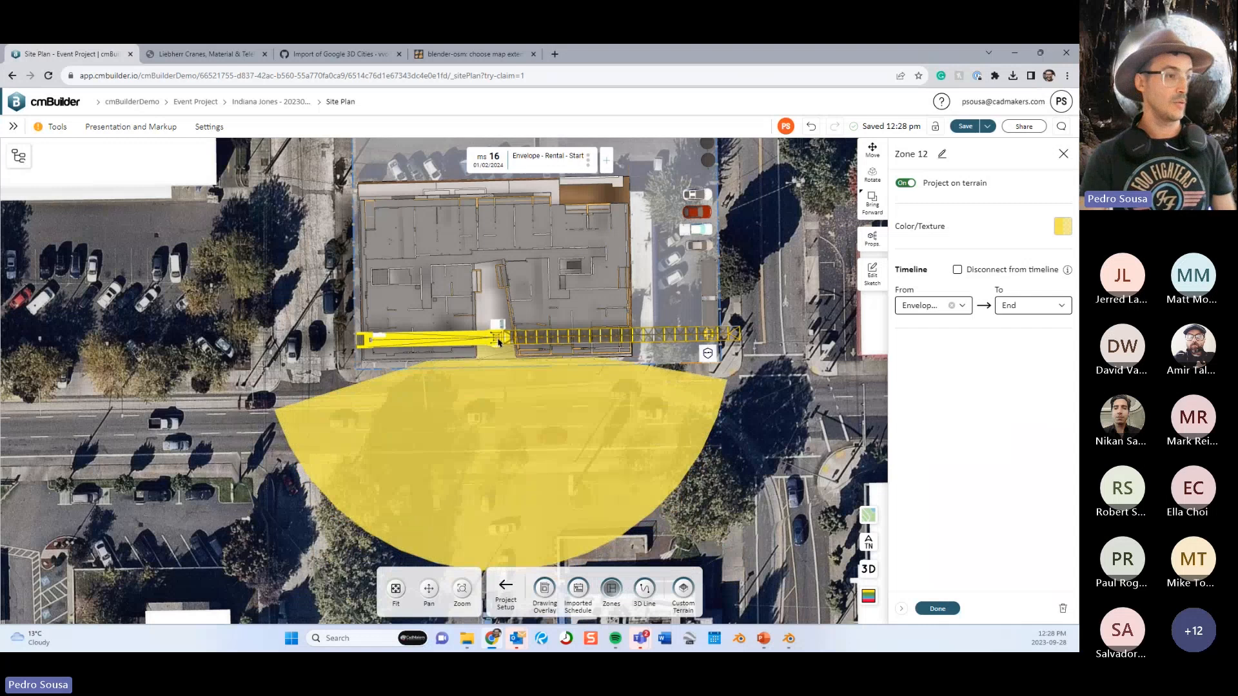
# Open the pasted zone's sketch and delete its arc, keeping the two sloping lines.
pyautogui.click(872, 274)
pyautogui.scroll(-3, 681, 404)
pyautogui.moveTo(678, 408); pyautogui.dragTo(660, 401, button='middle')
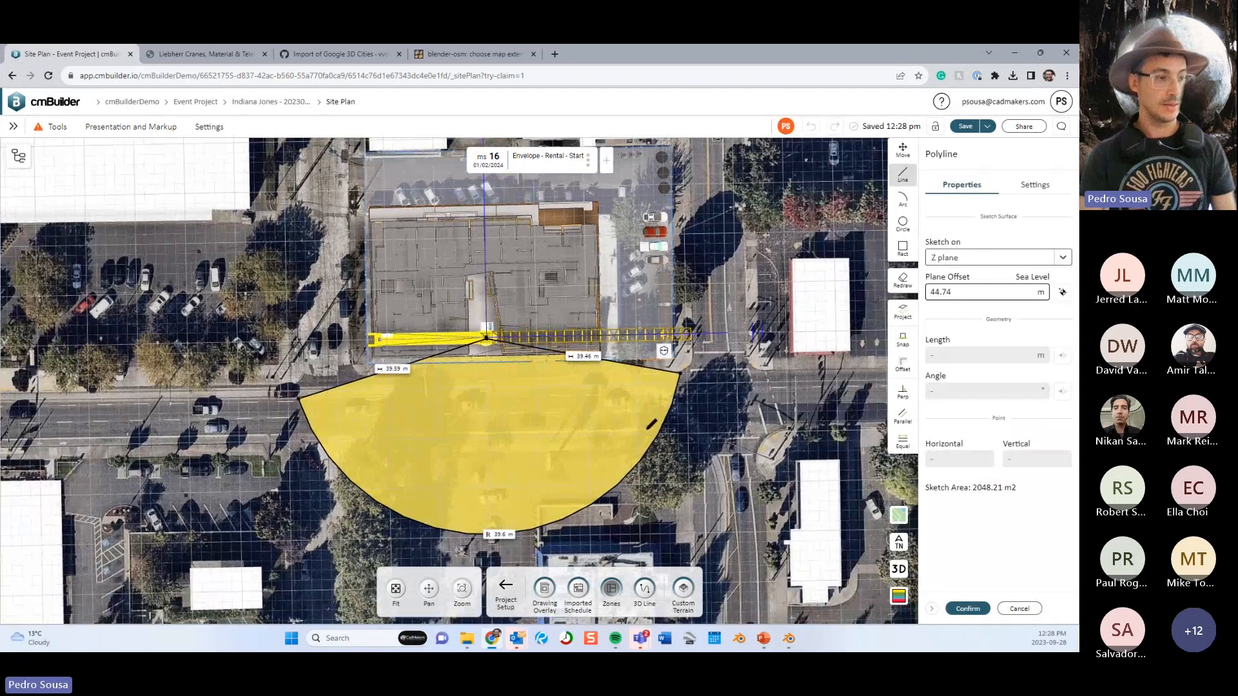
pyautogui.press('Escape')
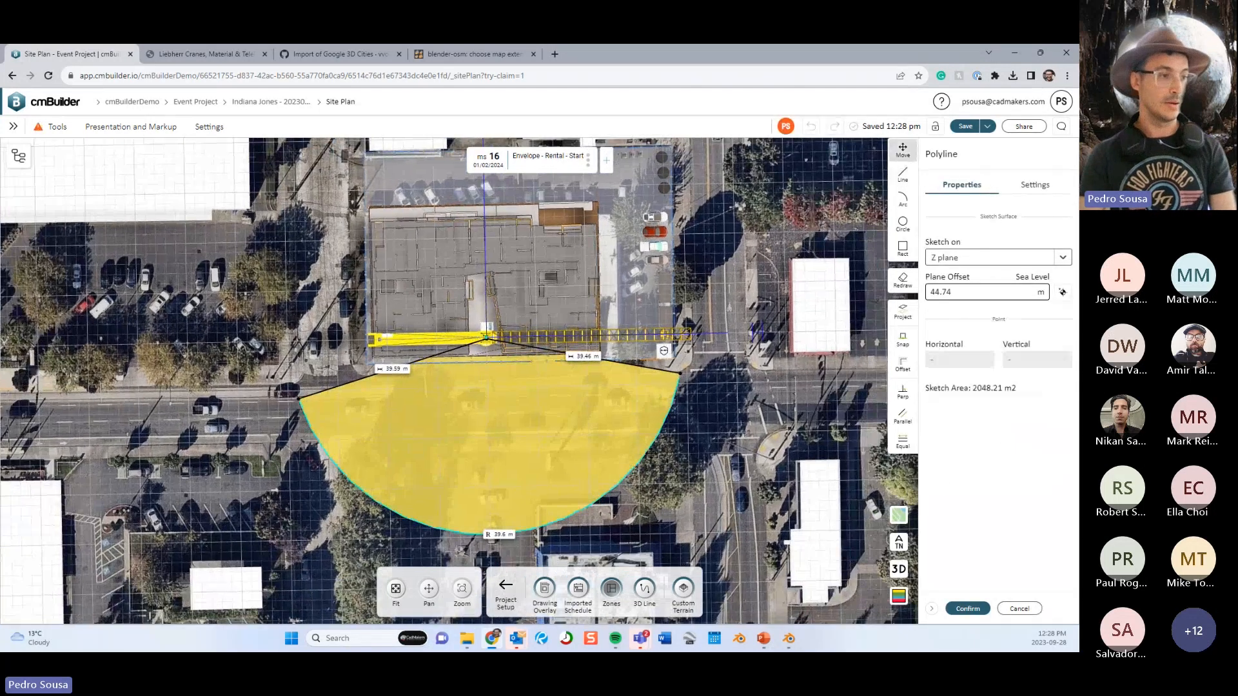
pyautogui.click(646, 454)
pyautogui.press('Delete')
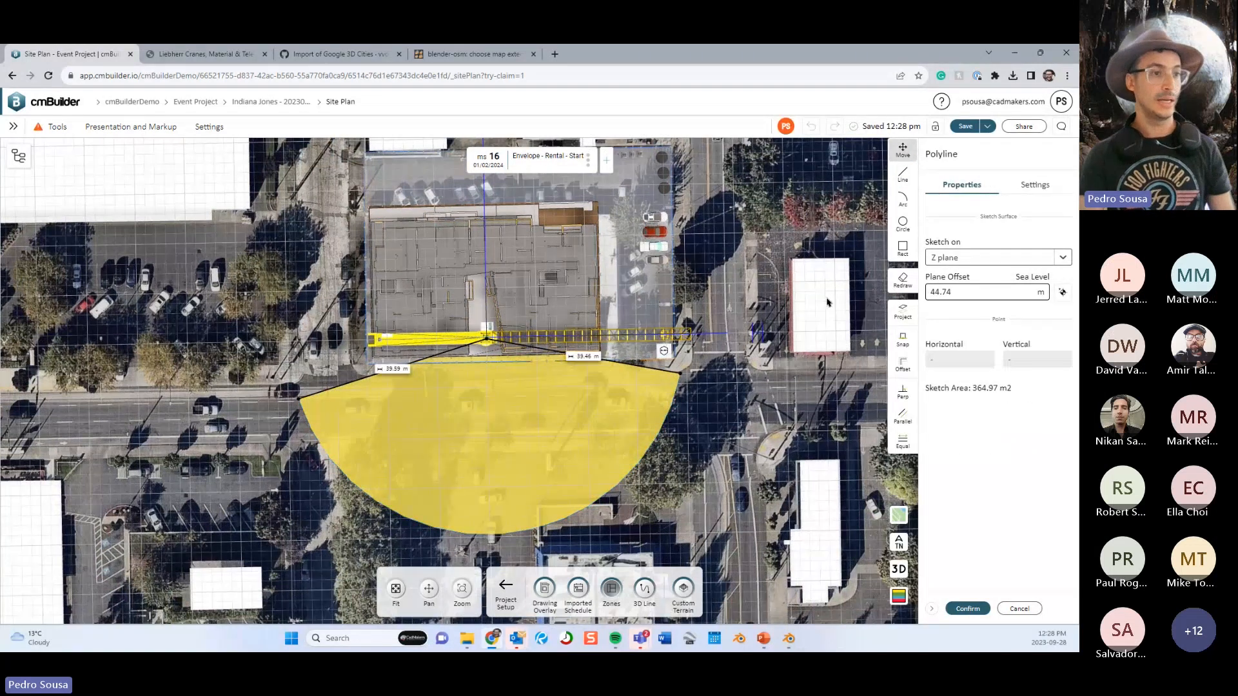
pyautogui.click(903, 198)
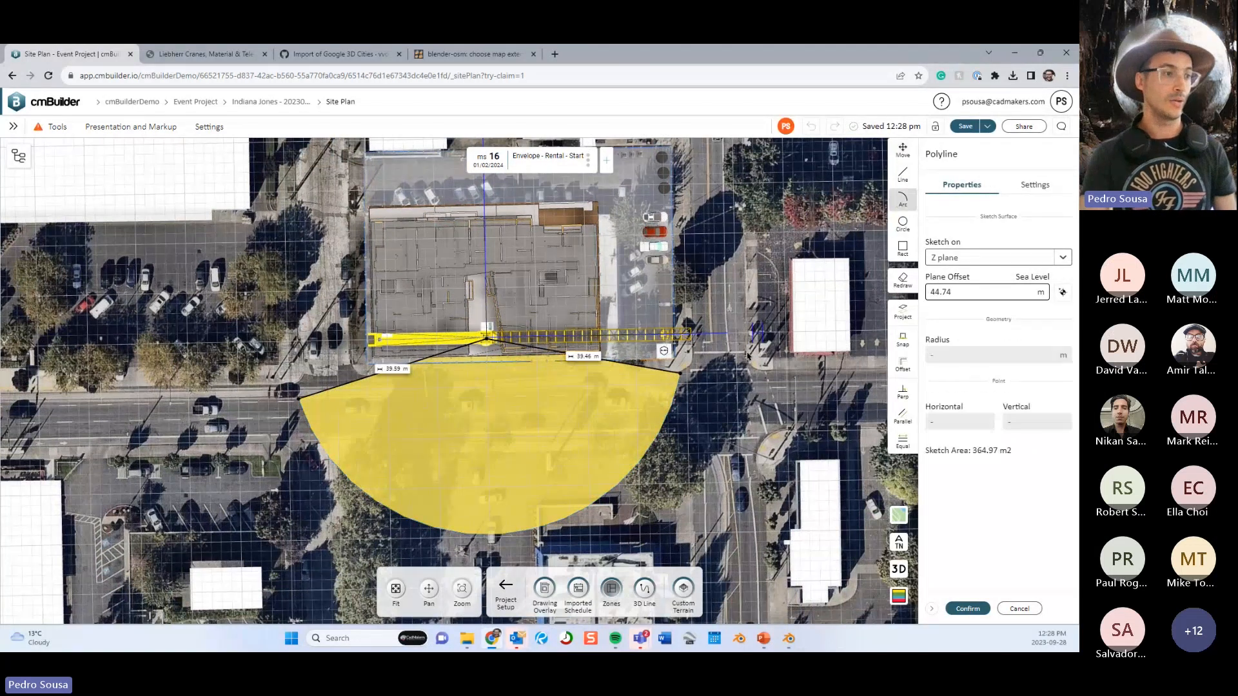
pyautogui.click(683, 372)
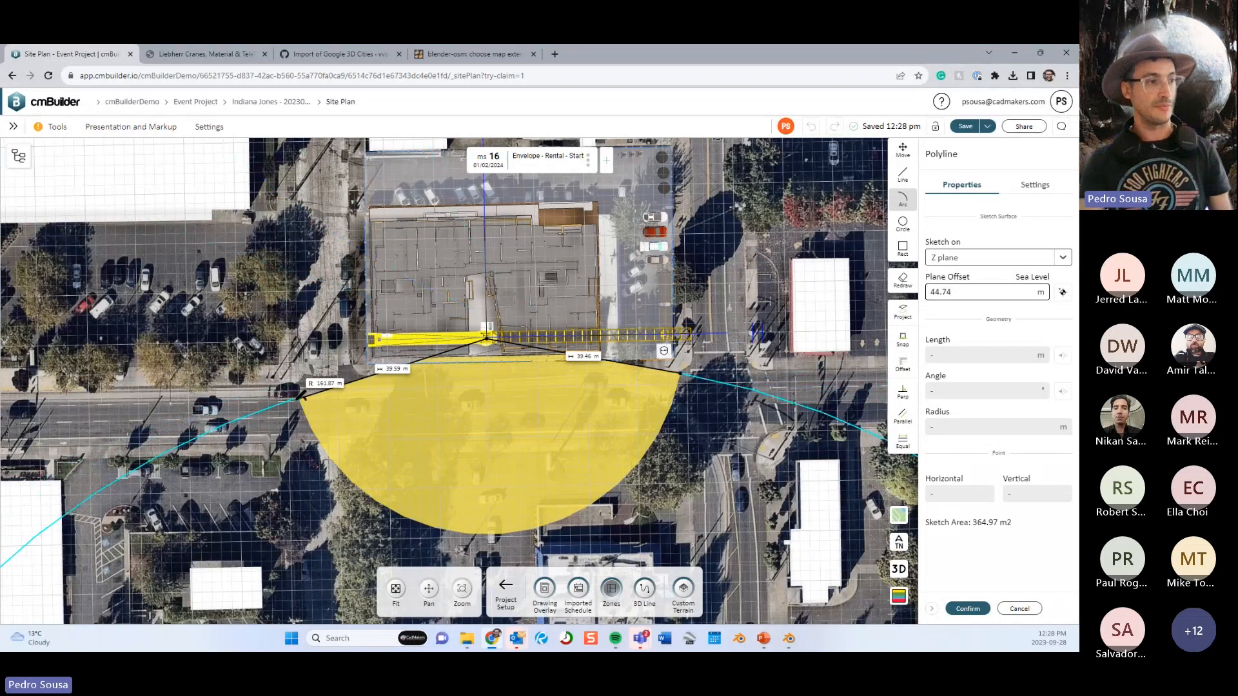
pyautogui.moveTo(667, 349); pyautogui.dragTo(546, 364, button='middle')
pyautogui.scroll(4, 547, 367)
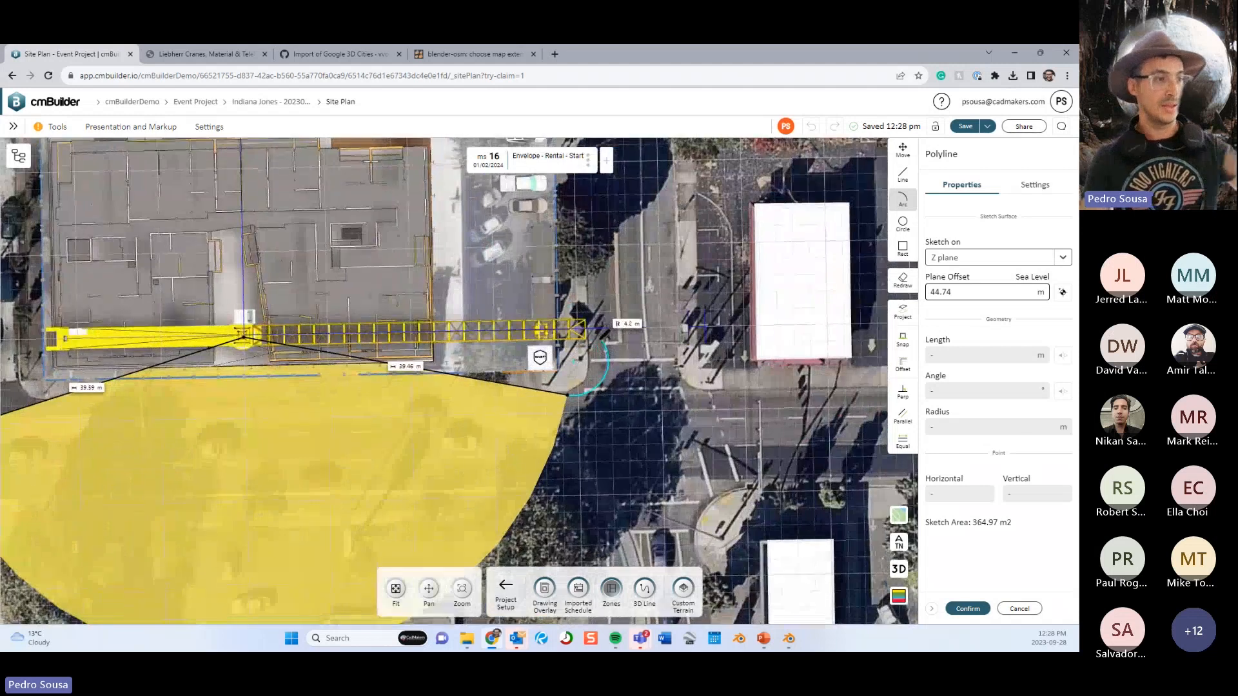
pyautogui.moveTo(564, 415); pyautogui.dragTo(608, 390, button='middle')
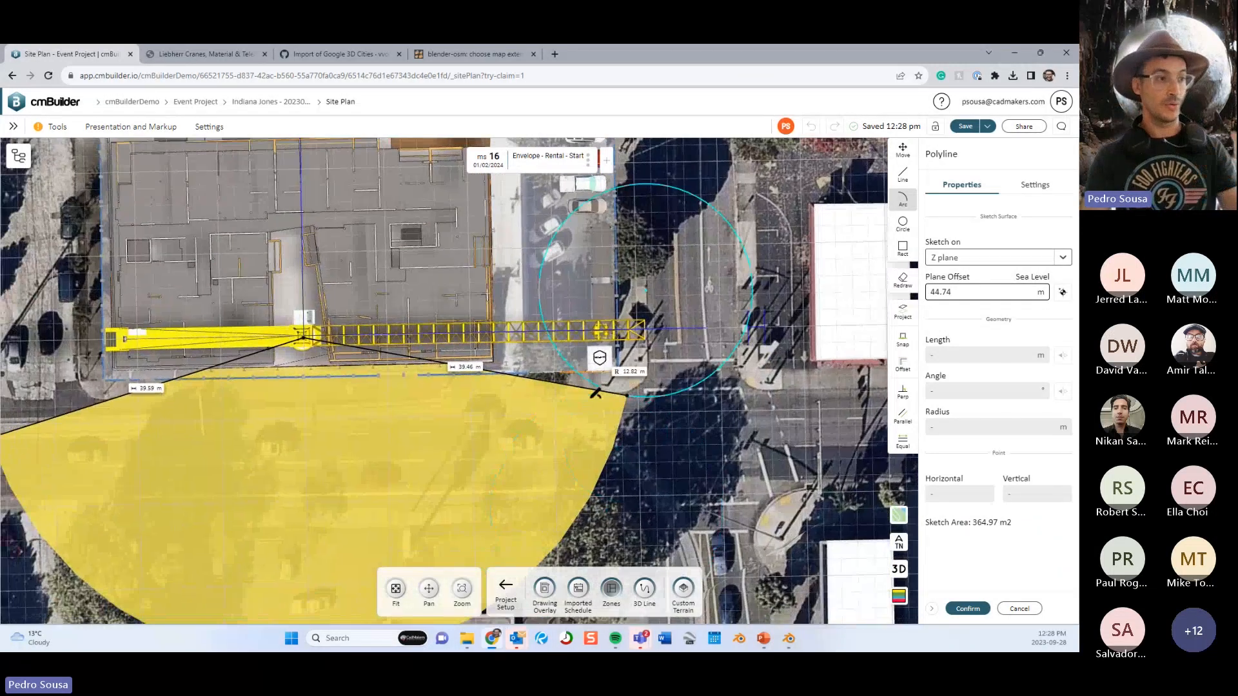
pyautogui.scroll(-2, 534, 423)
pyautogui.moveTo(481, 447); pyautogui.dragTo(578, 411, button='middle')
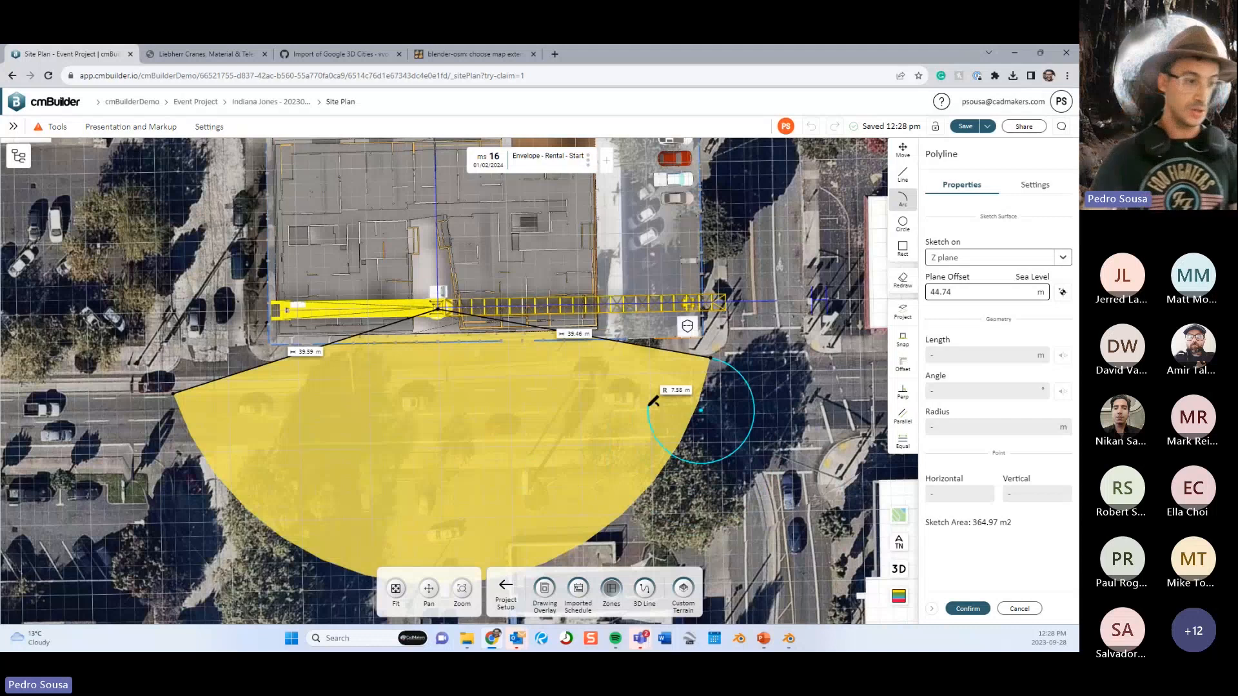
pyautogui.scroll(3, 652, 400)
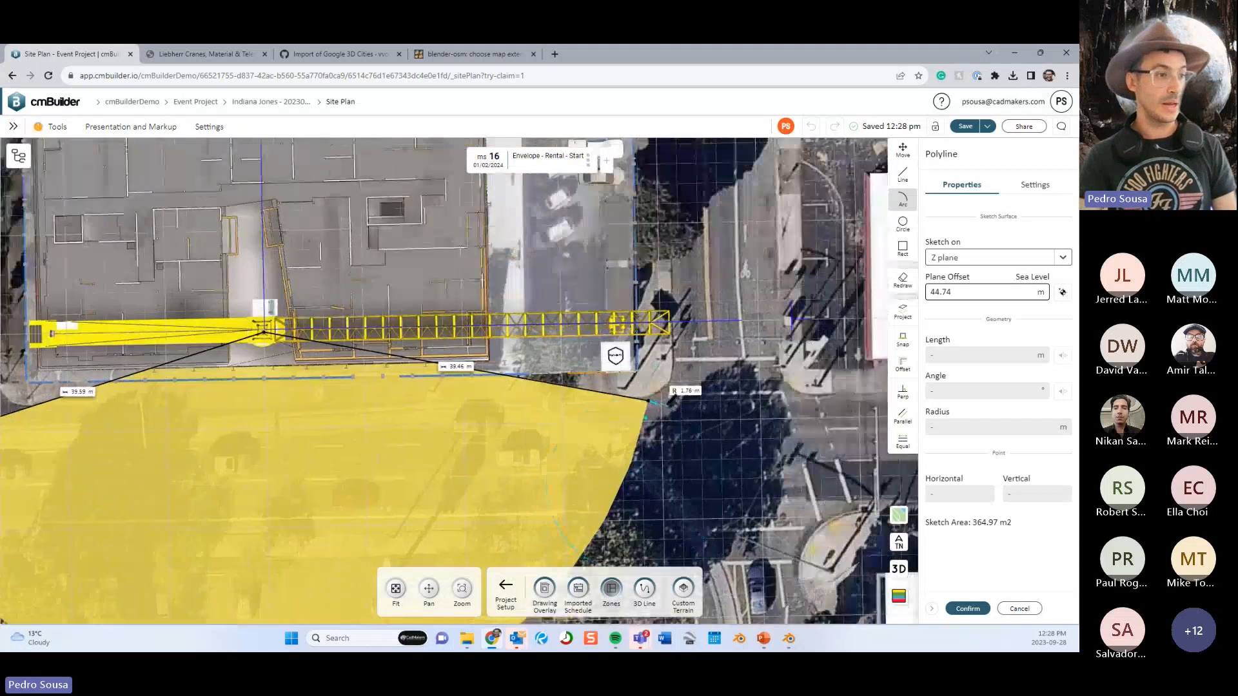
# Draw a line of about 1.49 m from the eastern line's outer end, then an arc around the building to the western line's outer end.
pyautogui.press('l')
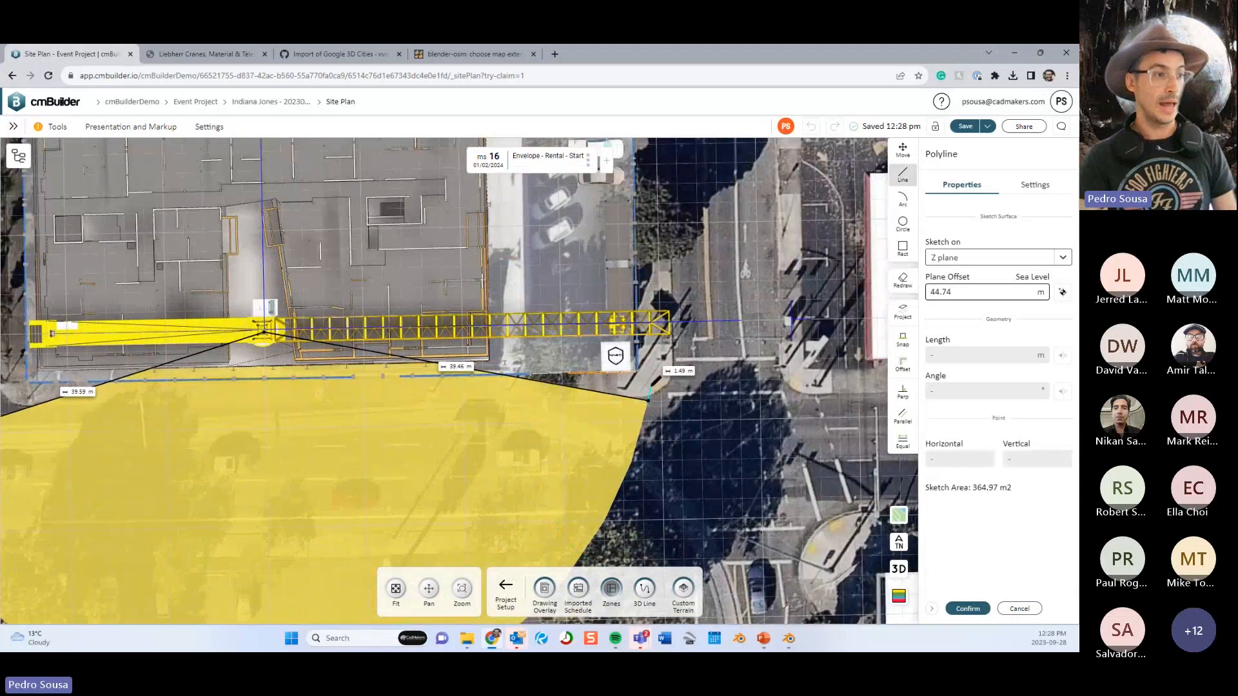
pyautogui.click(648, 400)
pyautogui.moveTo(481, 308)
pyautogui.mouseDown(button='middle')
pyautogui.moveTo(565, 311)
pyautogui.moveTo(603, 330)
pyautogui.mouseUp(button='middle')
pyautogui.press('a')
pyautogui.scroll(-2, 508, 331)
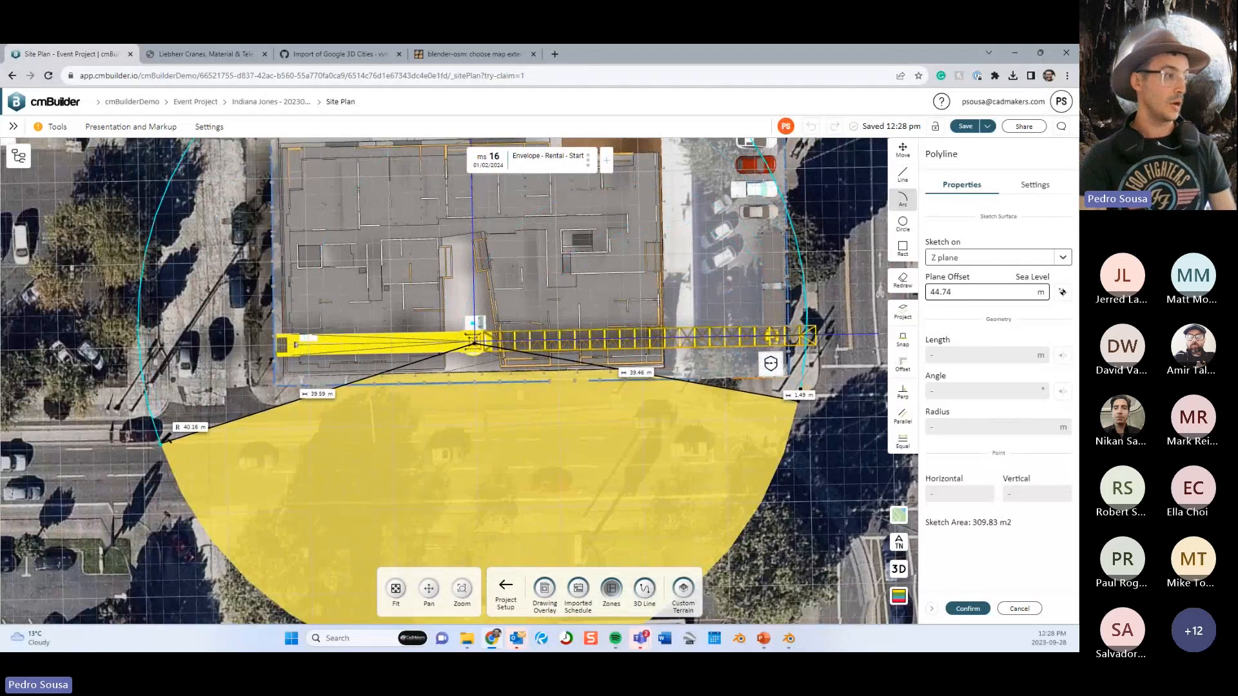
pyautogui.click(165, 438)
# Reopen the pasted zone's sketch, delete the 1.49 m connecting line, join the arc directly to the eastern line's outer end, and confirm.
pyautogui.scroll(3, 829, 401)
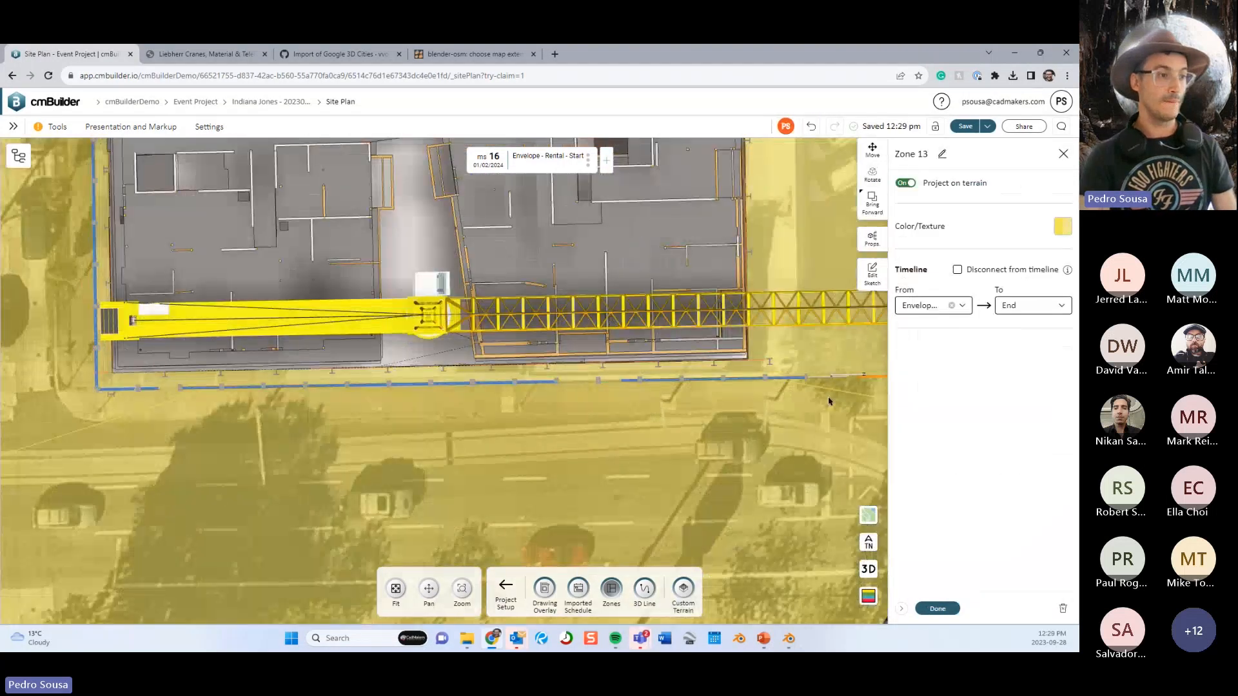
pyautogui.moveTo(829, 399); pyautogui.dragTo(447, 446, button='middle')
pyautogui.click(881, 269)
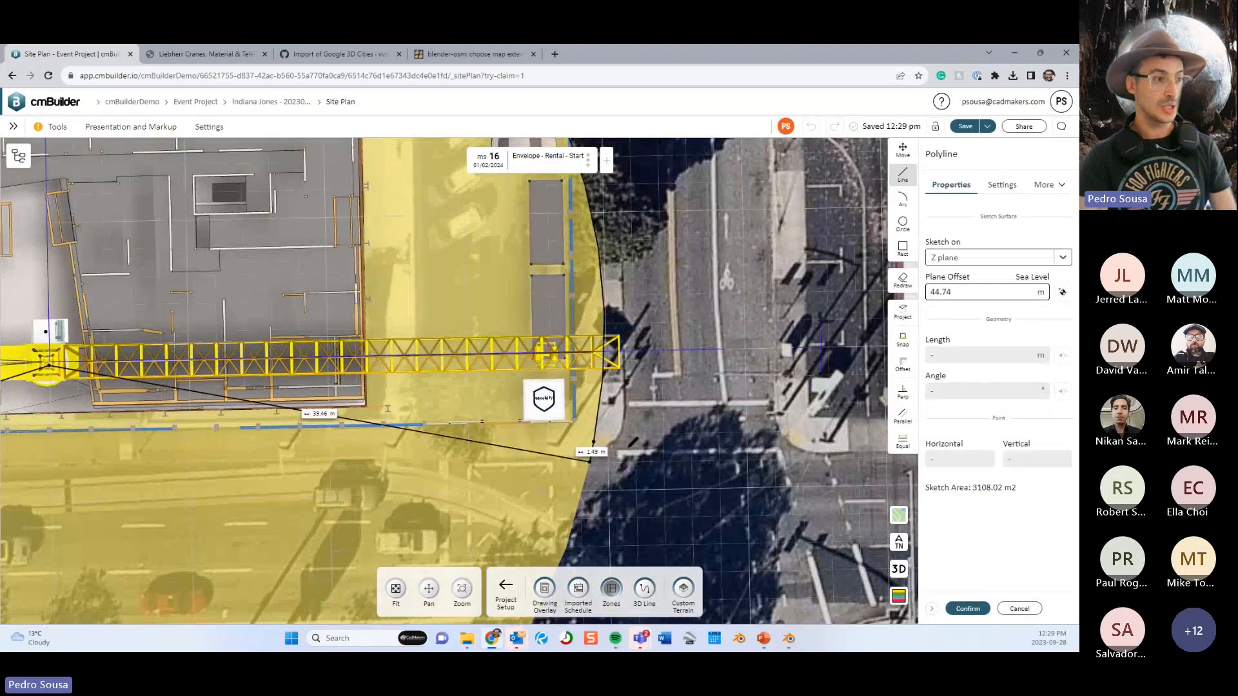
pyautogui.scroll(5, 568, 515)
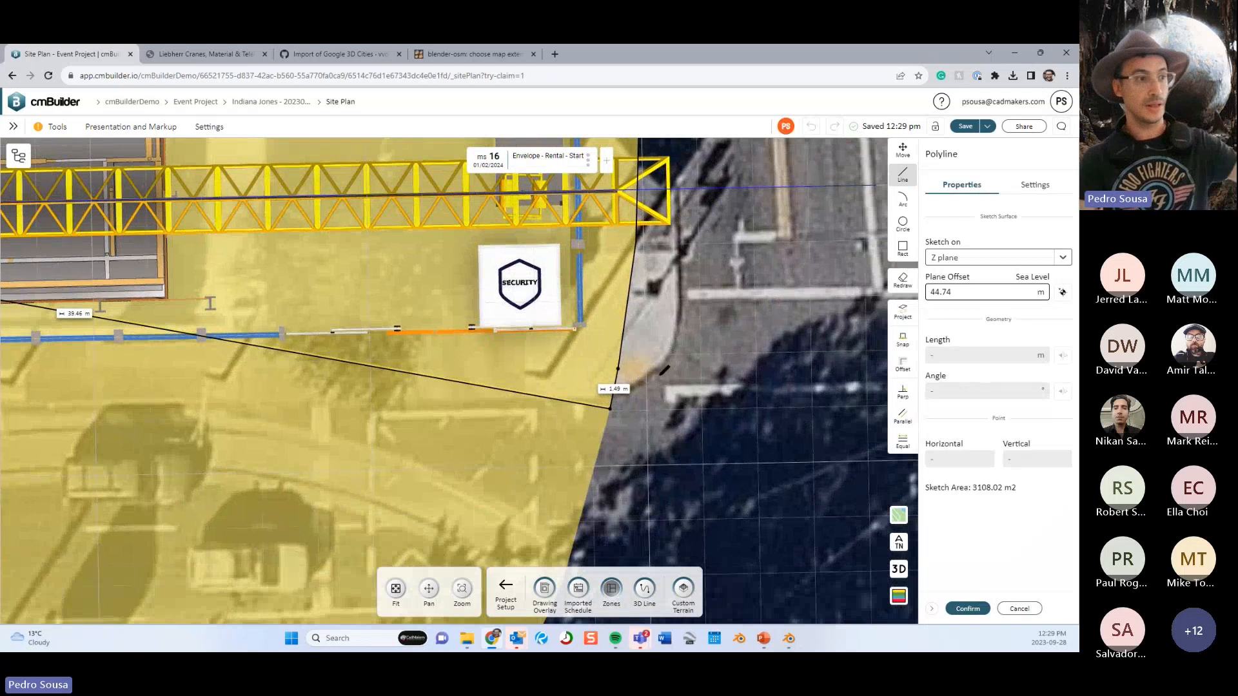
pyautogui.moveTo(660, 375); pyautogui.dragTo(648, 371, button='middle')
pyautogui.press('Escape')
pyautogui.click(604, 374)
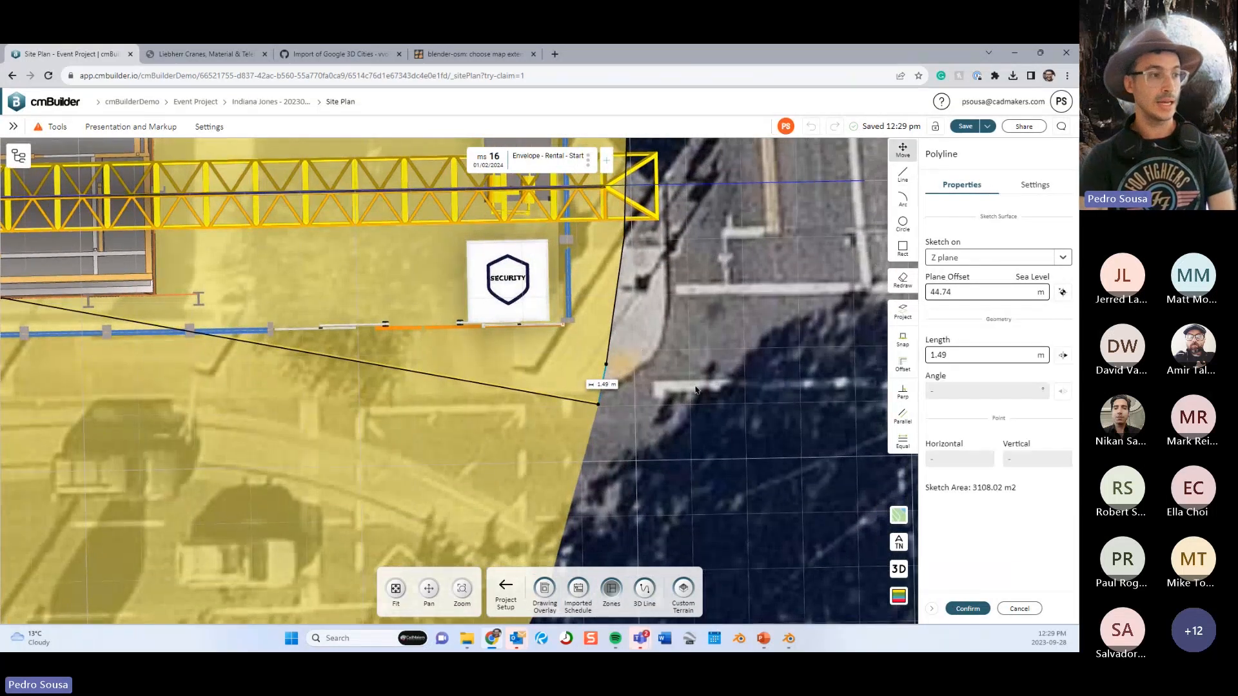
pyautogui.press('Delete')
pyautogui.moveTo(607, 363); pyautogui.dragTo(598, 404)
pyautogui.scroll(-5, 725, 401)
pyautogui.click(968, 608)
# Color the pasted zone around the building with the green system default and finish editing it.
pyautogui.scroll(-5, 538, 348)
pyautogui.scroll(2, 341, 288)
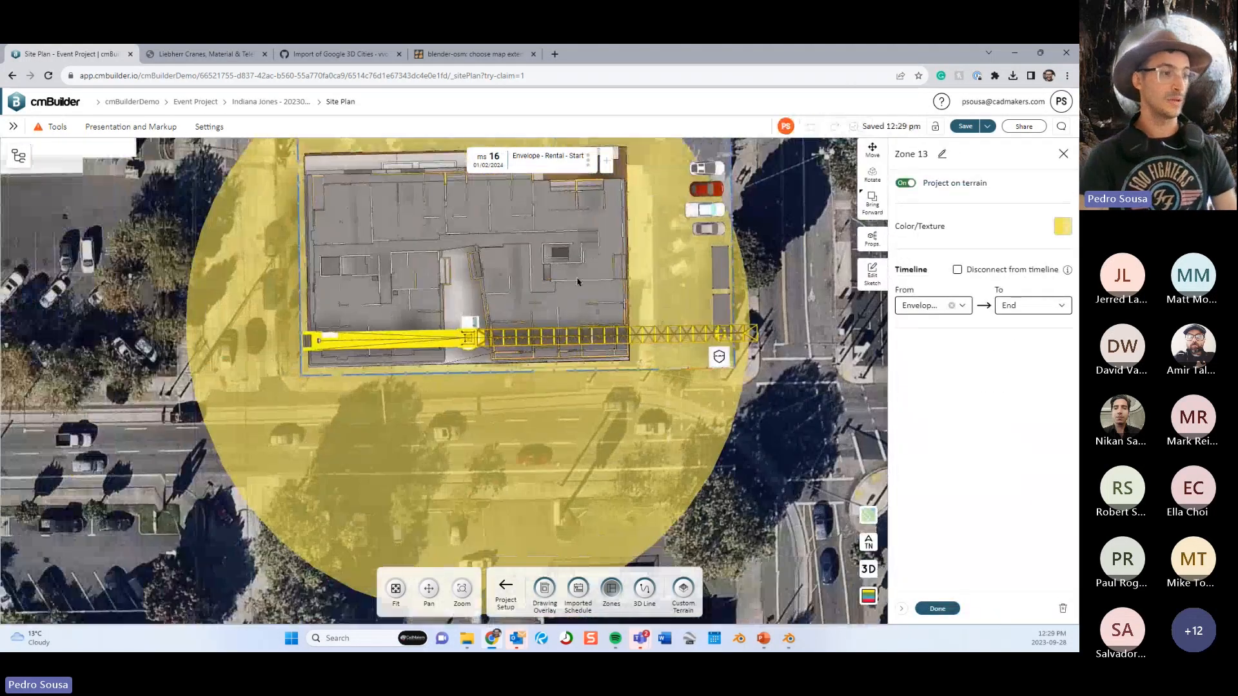
pyautogui.click(1063, 226)
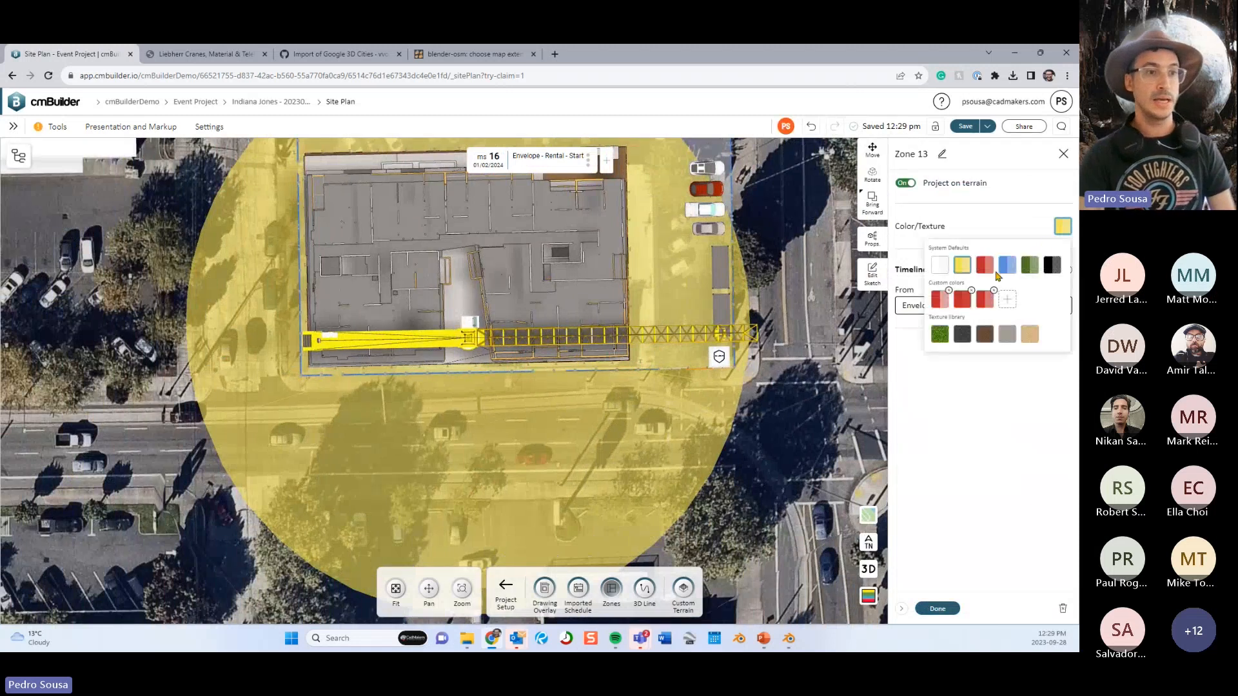
pyautogui.click(1030, 265)
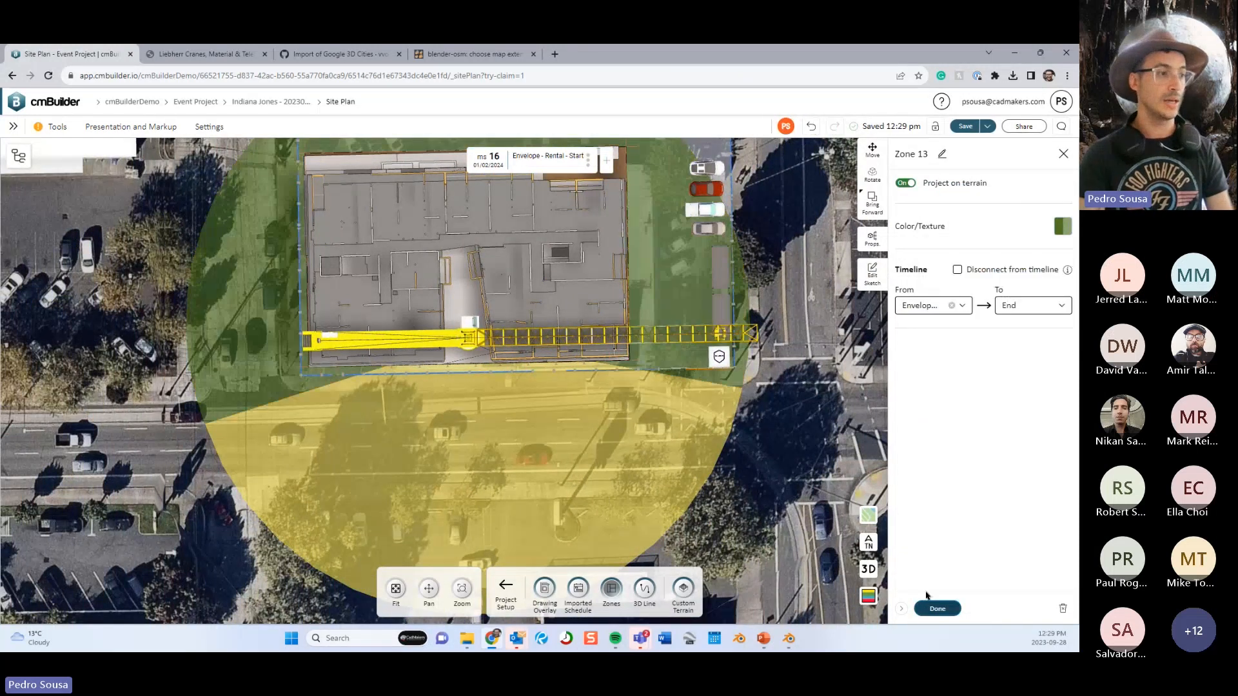
pyautogui.click(933, 607)
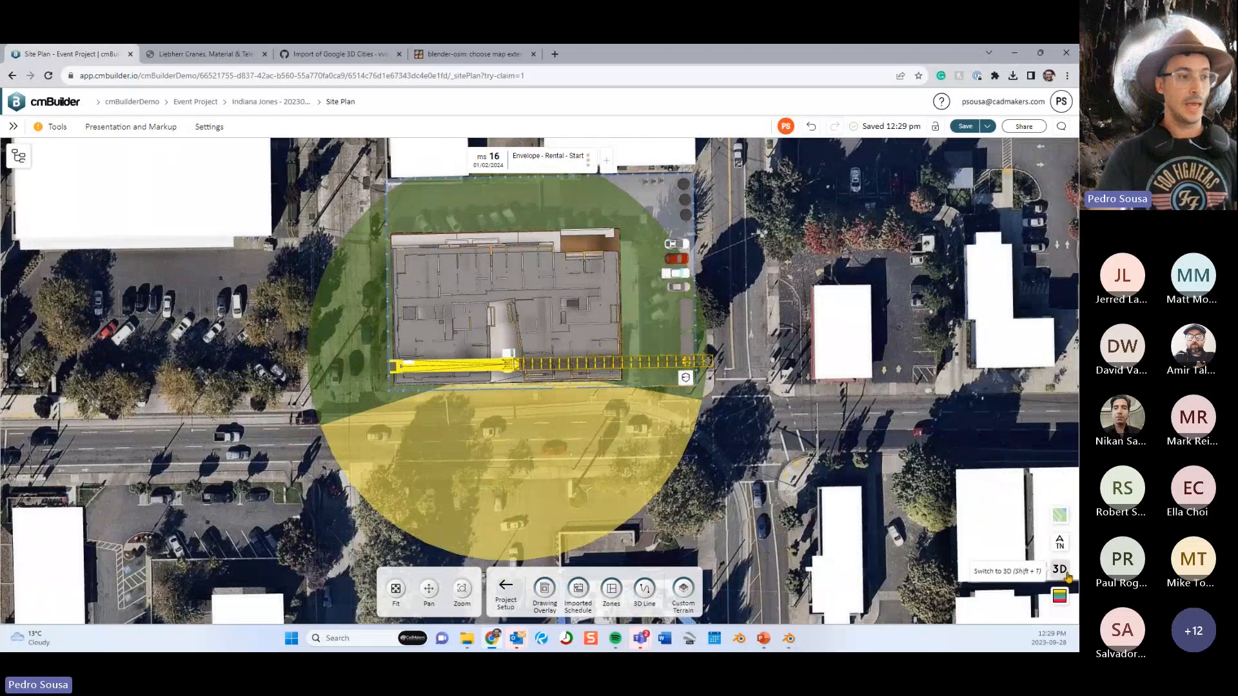
# Switch to the 3D view, turn off terrain projection for the yellow street zone, and raise it to Z 70.26 m.
pyautogui.click(1059, 568)
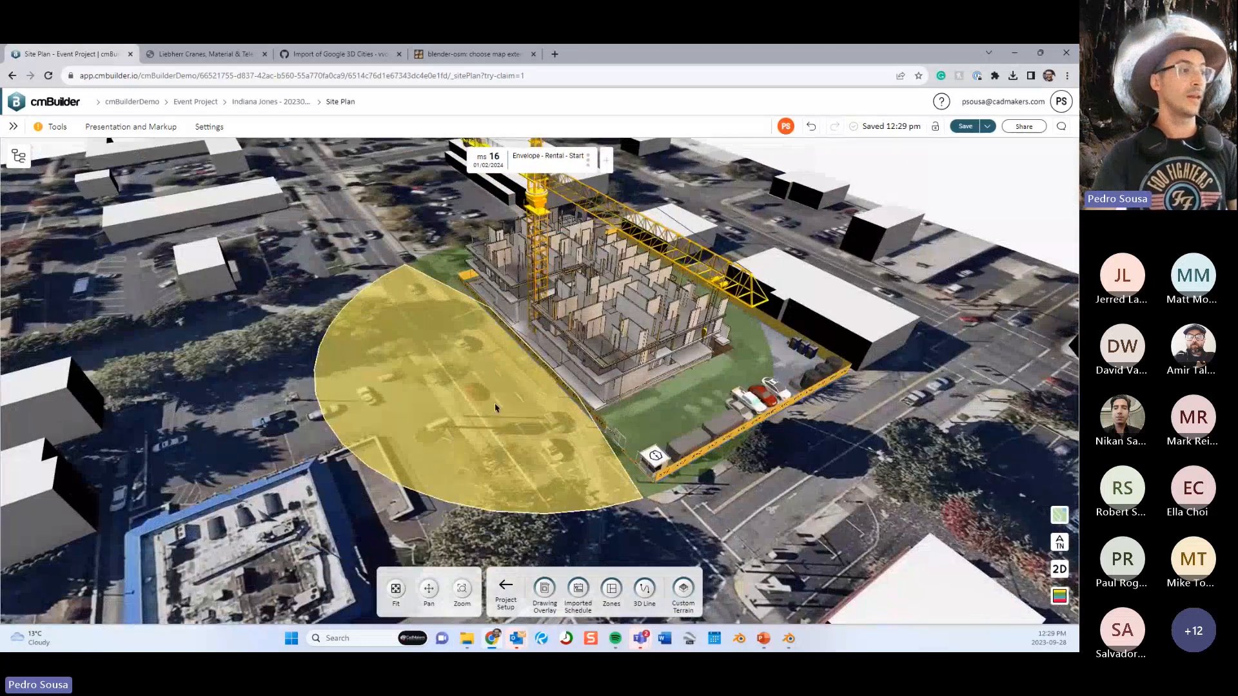
pyautogui.click(493, 404)
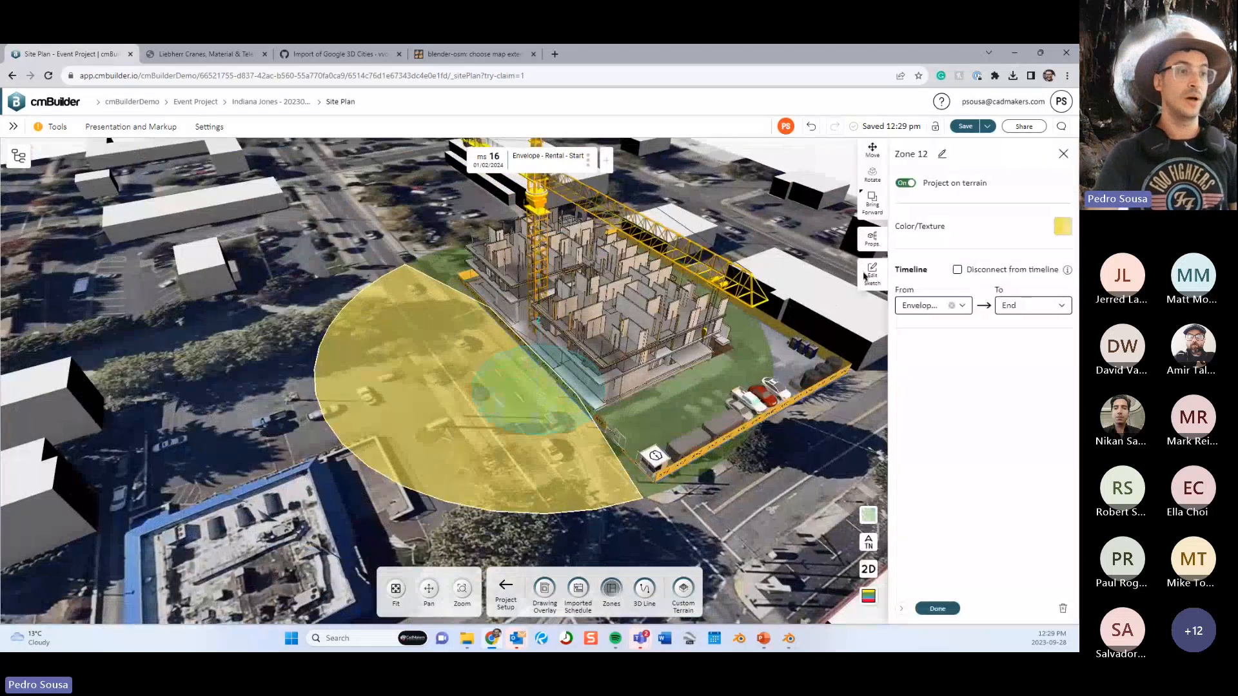
pyautogui.click(906, 182)
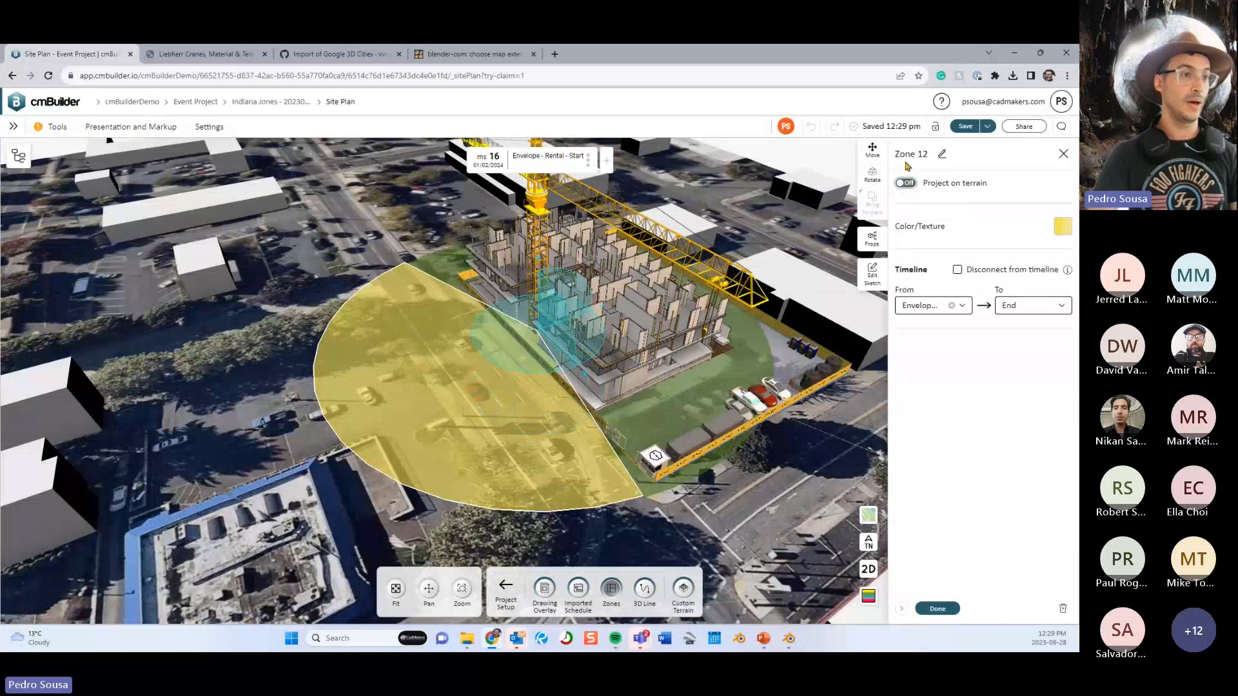
pyautogui.click(873, 153)
pyautogui.scroll(-3, 713, 331)
pyautogui.moveTo(526, 321); pyautogui.dragTo(526, 240)
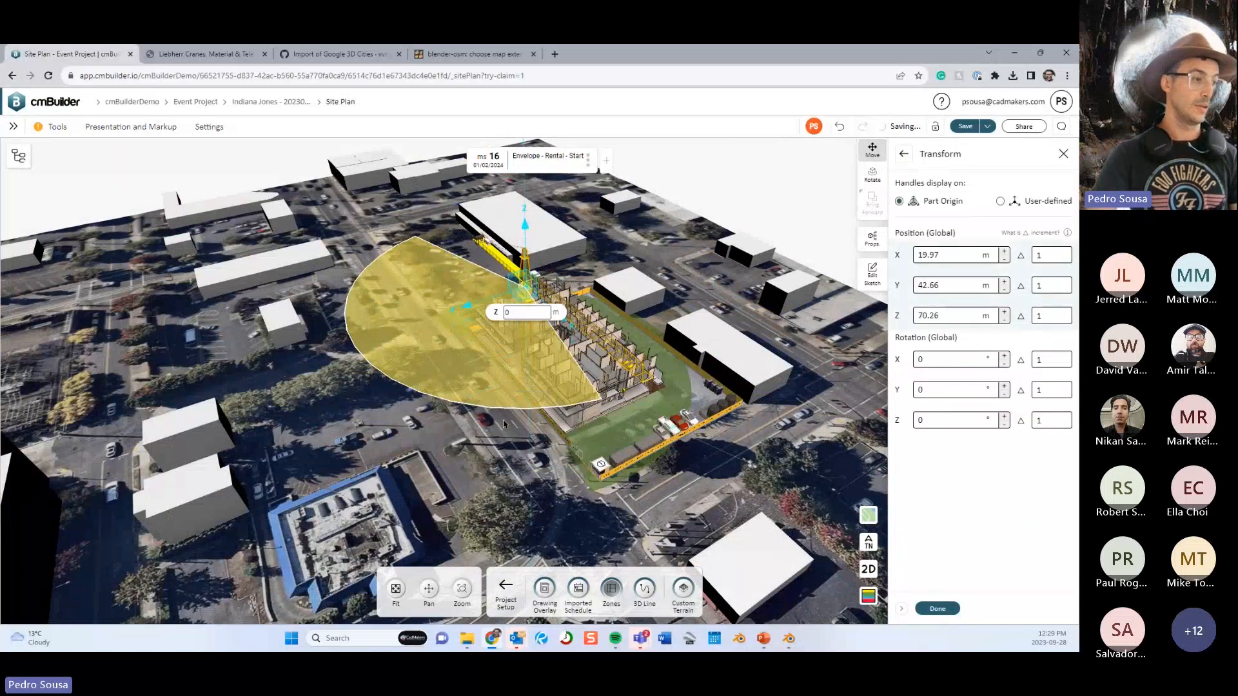
pyautogui.moveTo(503, 473); pyautogui.dragTo(558, 465)
# Turn the yellow street zone's terrain projection back on and finish editing it.
pyautogui.click(903, 153)
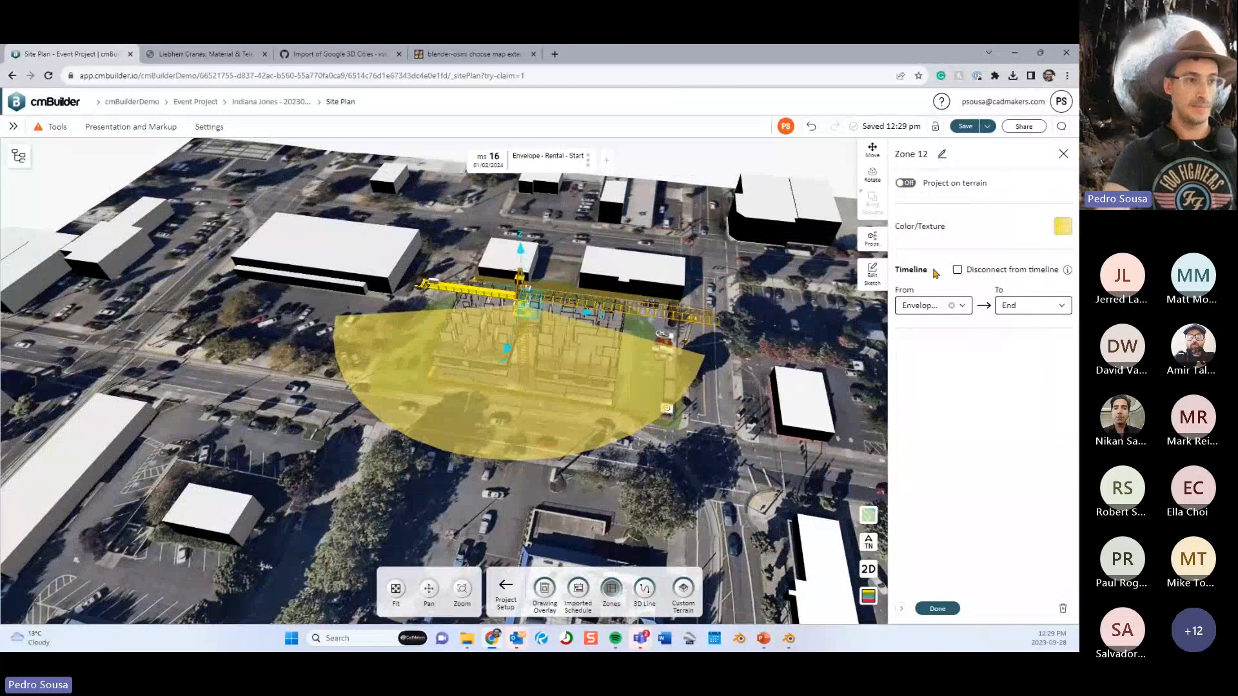
pyautogui.click(905, 183)
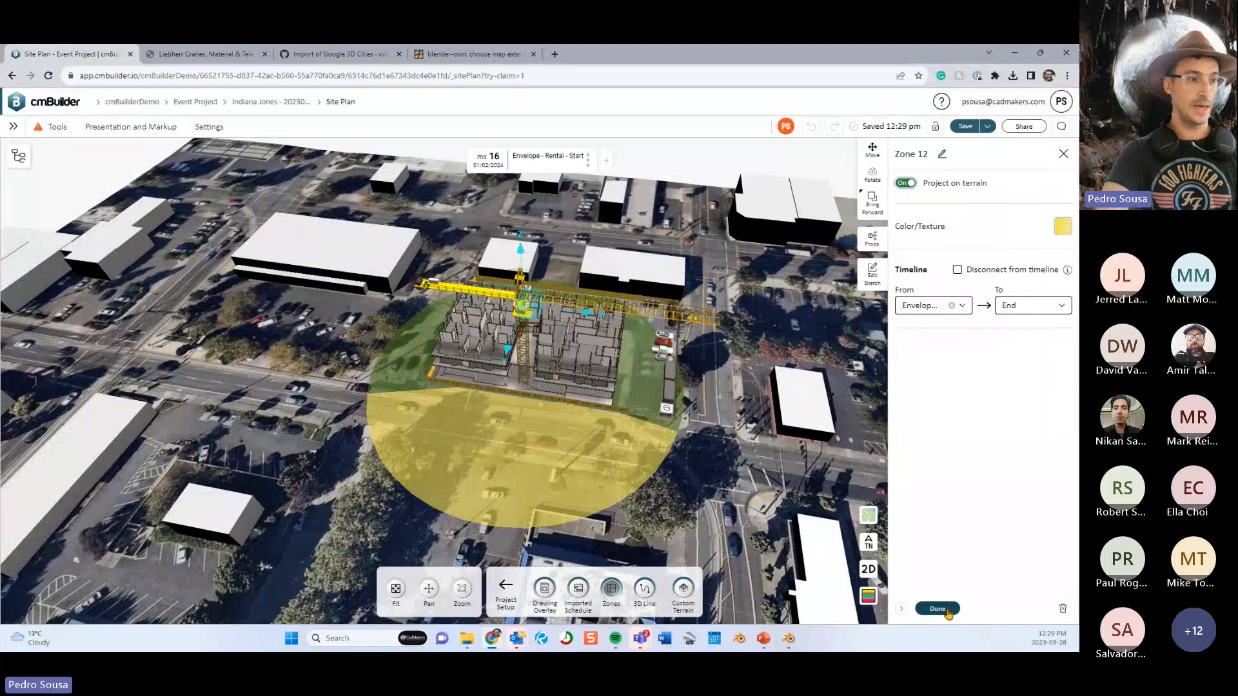
pyautogui.click(937, 609)
# End both the yellow street zone and the green building zone at milestone 16, Envelope - Rental - Start.
pyautogui.click(624, 159)
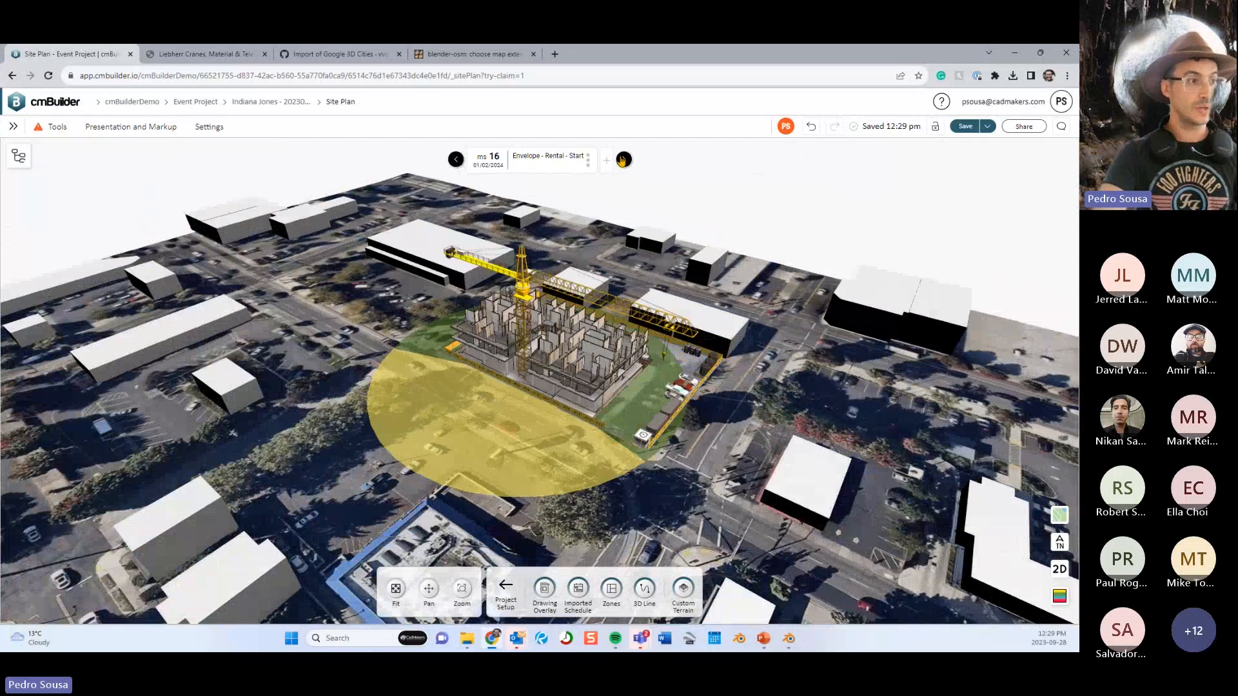
pyautogui.click(456, 160)
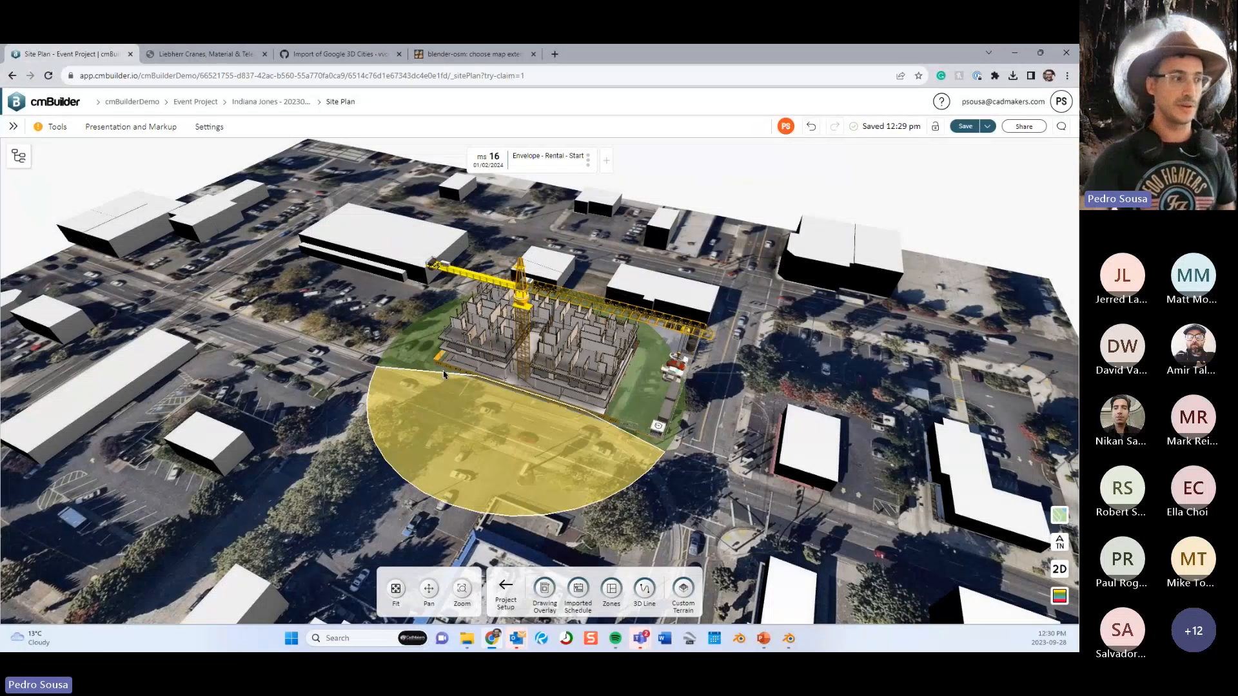
pyautogui.rightClick(423, 404)
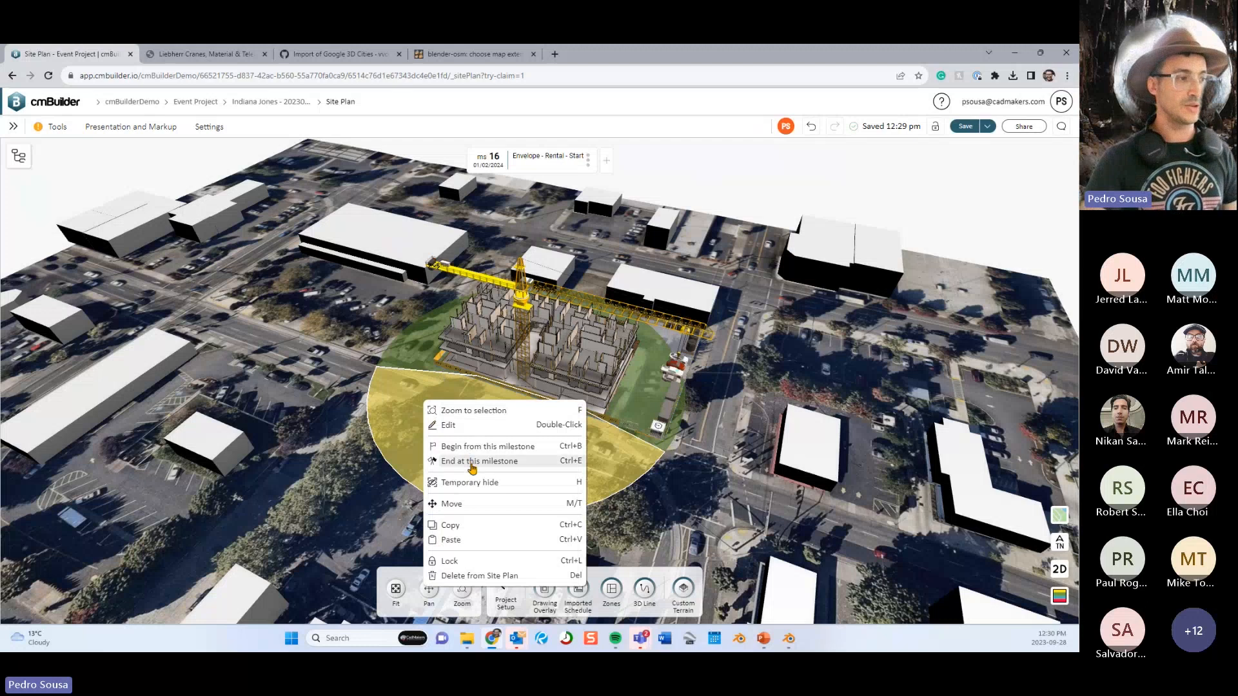
pyautogui.click(469, 460)
pyautogui.rightClick(420, 348)
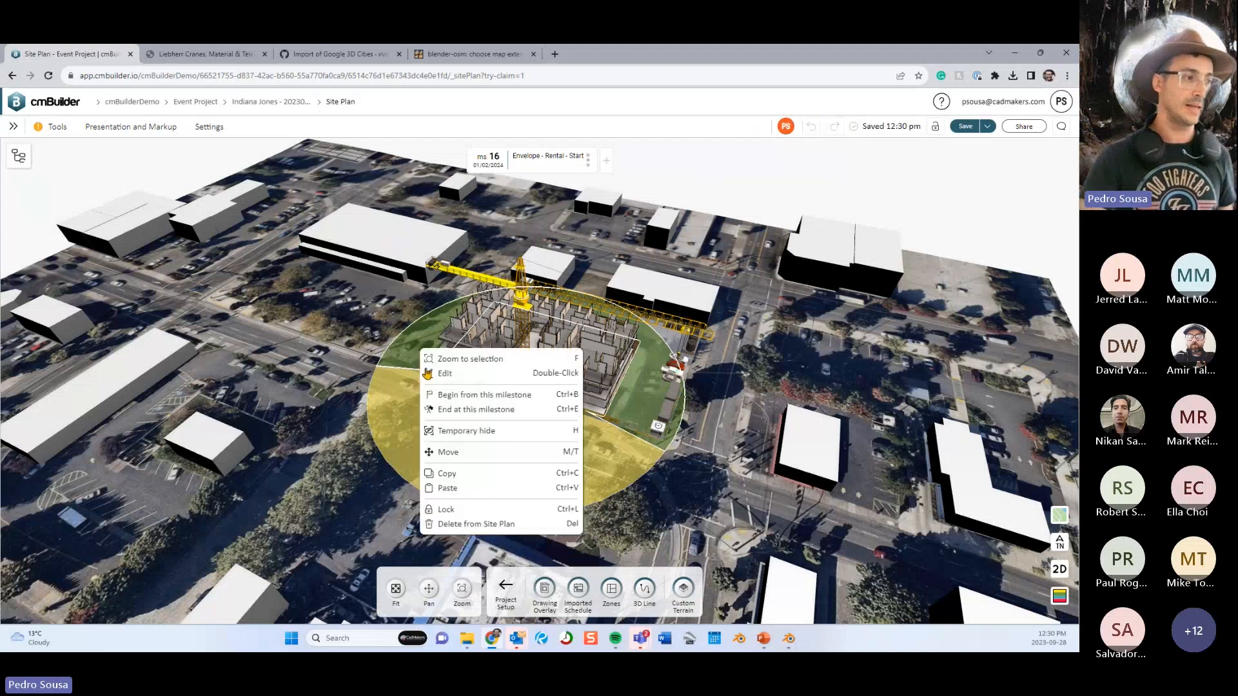
pyautogui.click(450, 412)
# Compare the zones at milestones 16 and 17, and go on to milestone 18, Crane Coverage 2.
pyautogui.click(624, 160)
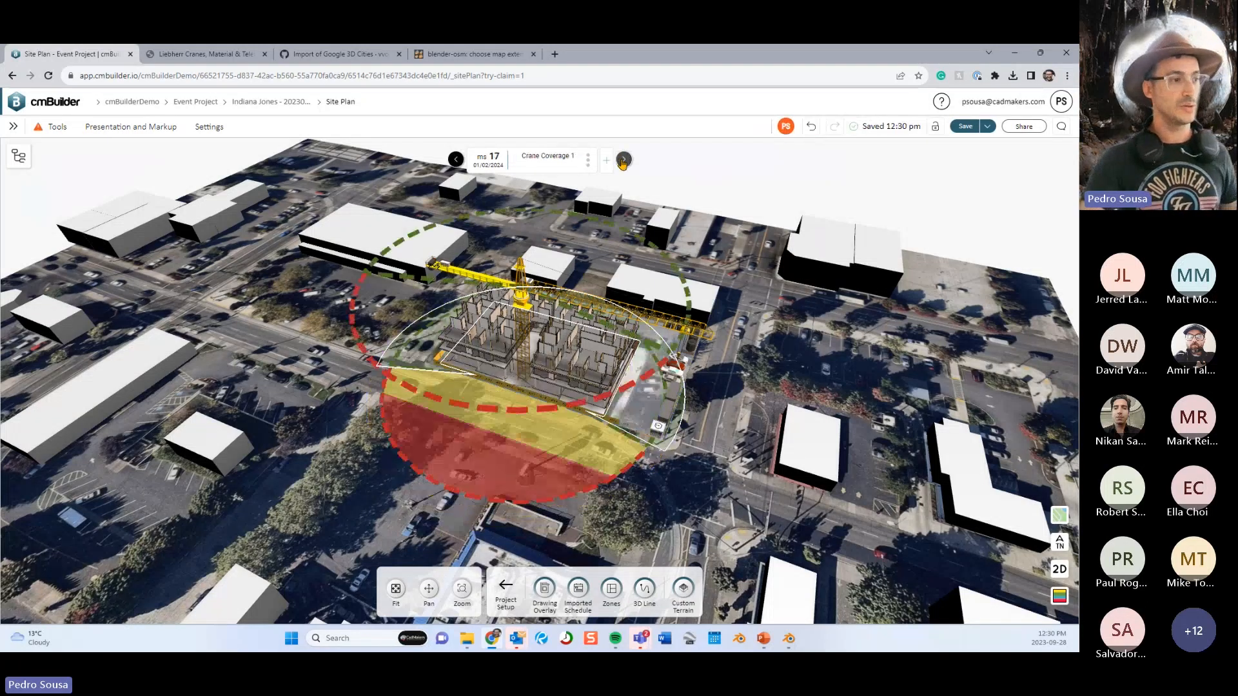
pyautogui.click(455, 160)
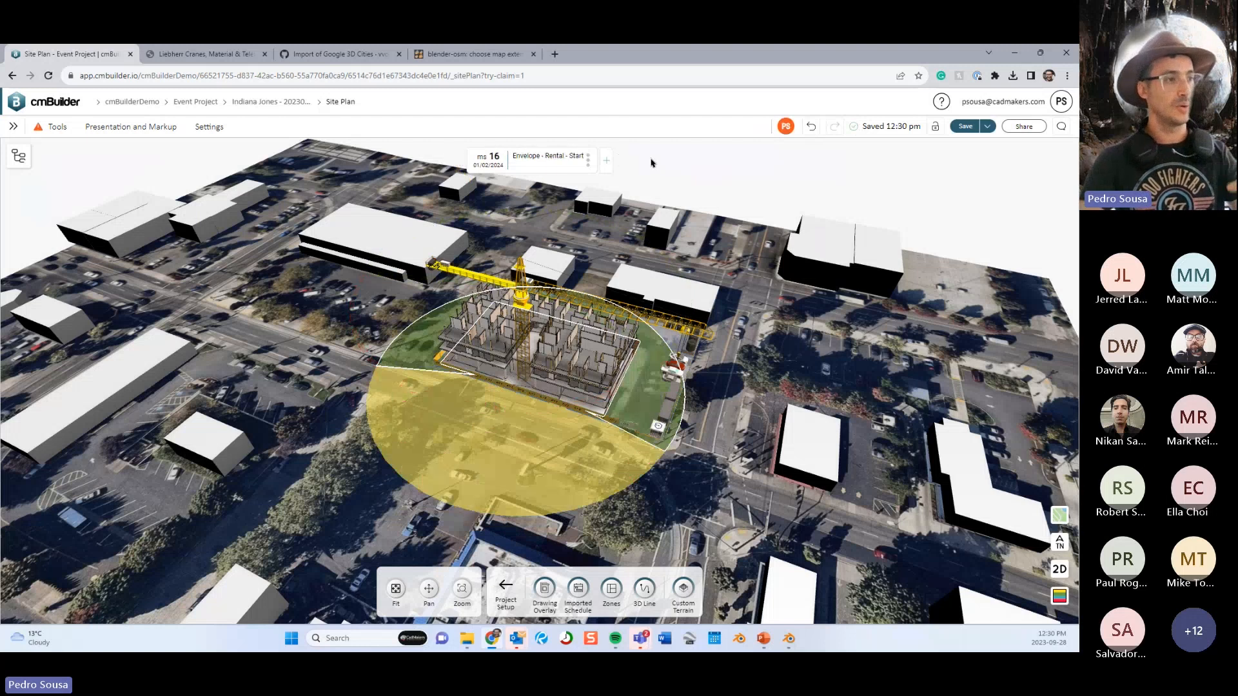
pyautogui.click(624, 159)
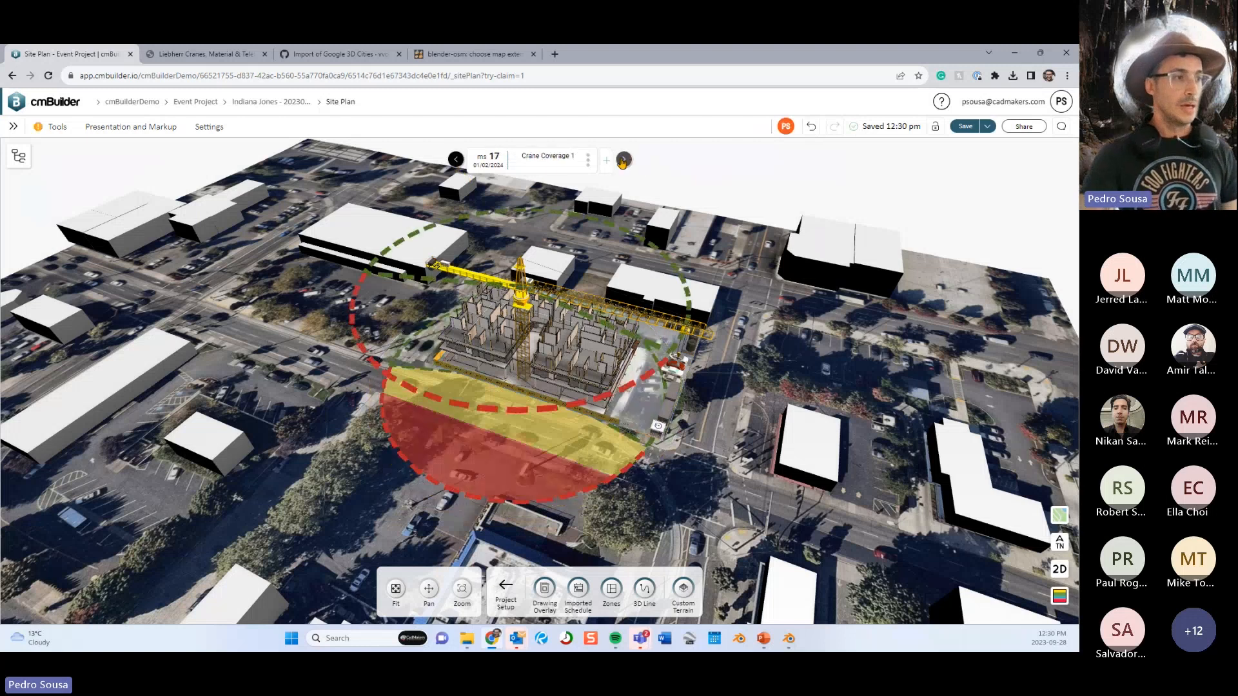
pyautogui.click(624, 159)
pyautogui.moveTo(626, 290); pyautogui.dragTo(647, 387)
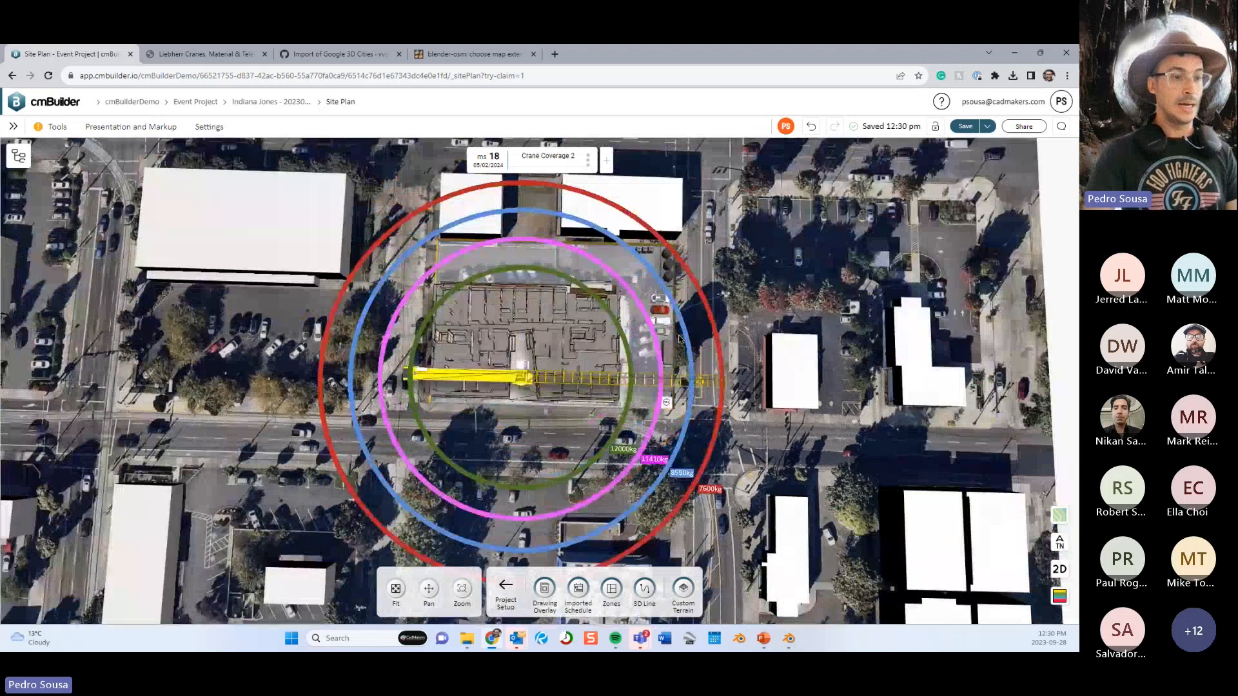
# Change the satellite base map to the street map and examine the crane's capacity rings and their load labels.
pyautogui.click(1060, 517)
pyautogui.moveTo(741, 407); pyautogui.dragTo(760, 435)
pyautogui.moveTo(759, 434); pyautogui.dragTo(665, 411, button='right')
pyautogui.scroll(3, 665, 410)
pyautogui.scroll(3, 655, 374)
pyautogui.moveTo(655, 374); pyautogui.dragTo(587, 355)
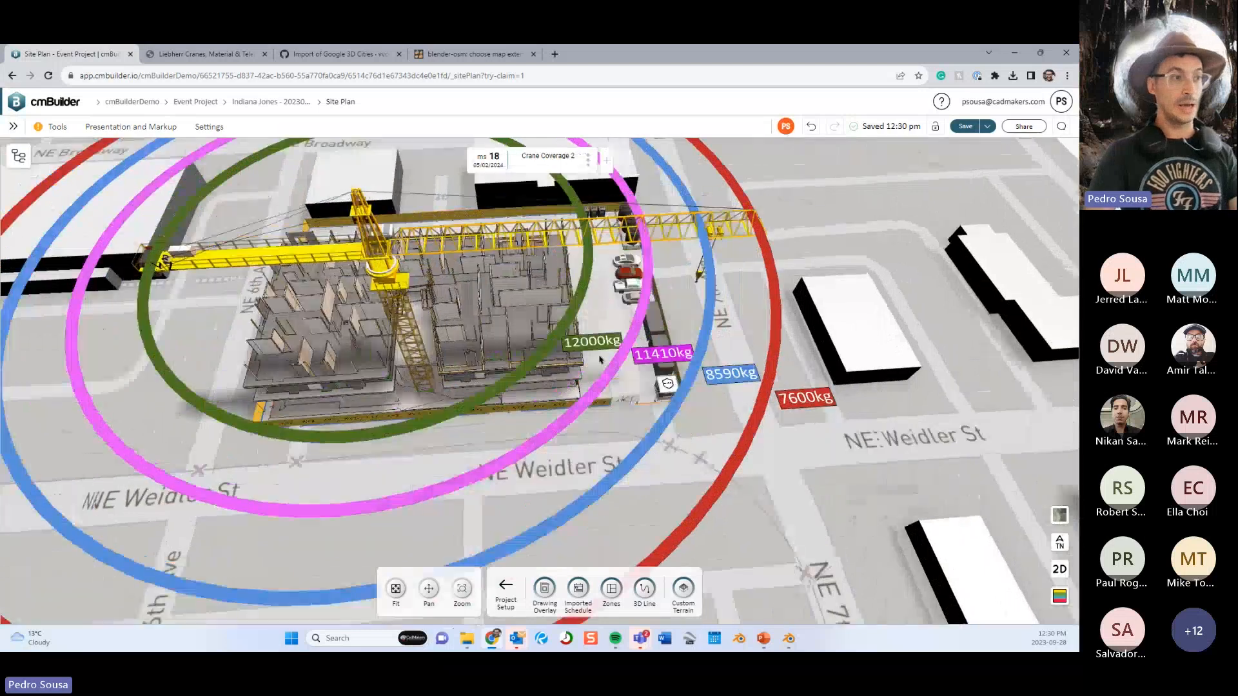
pyautogui.scroll(-3, 803, 407)
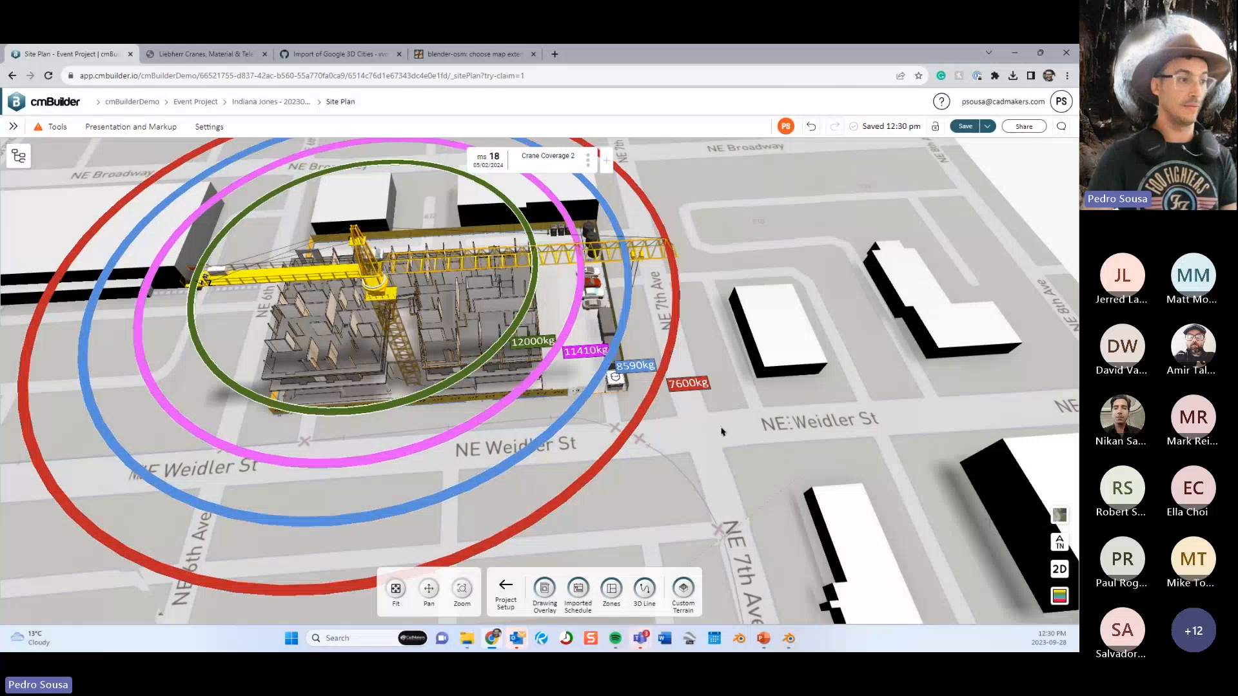
pyautogui.moveTo(722, 431); pyautogui.dragTo(723, 425)
# Start a 3D line in the 2D view and draw a circle of about 16 m radius centered on the crane mast.
pyautogui.click(644, 588)
pyautogui.click(899, 568)
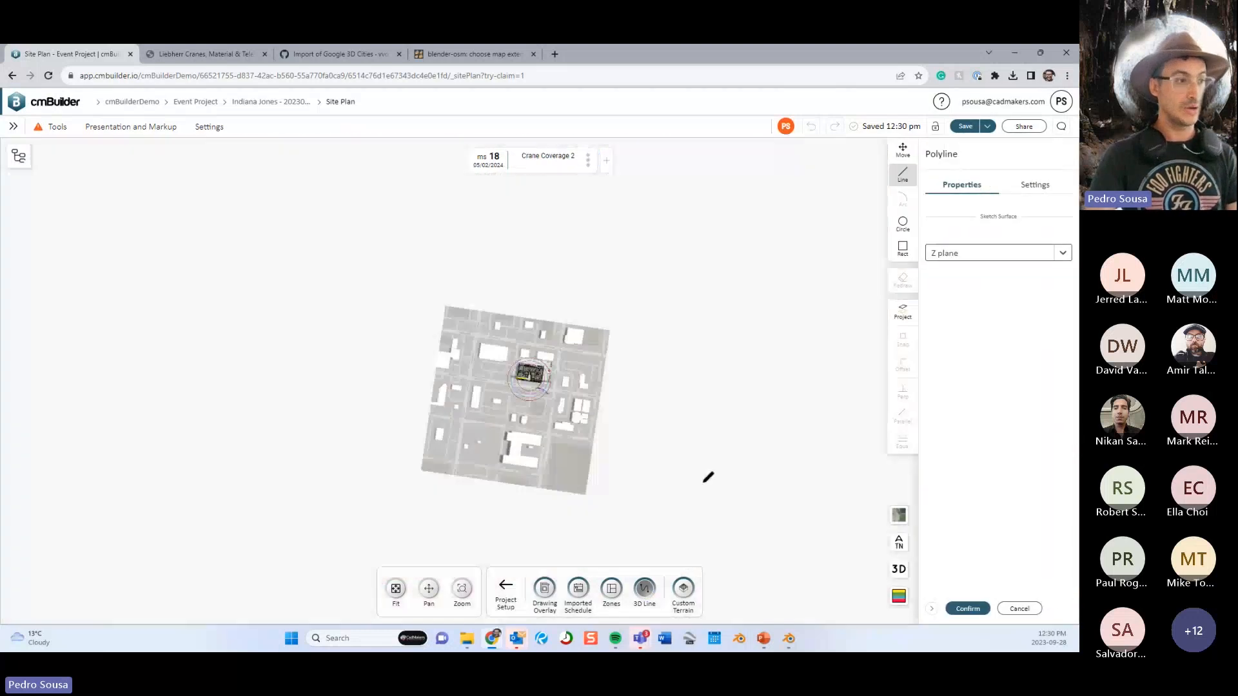
pyautogui.scroll(4, 515, 385)
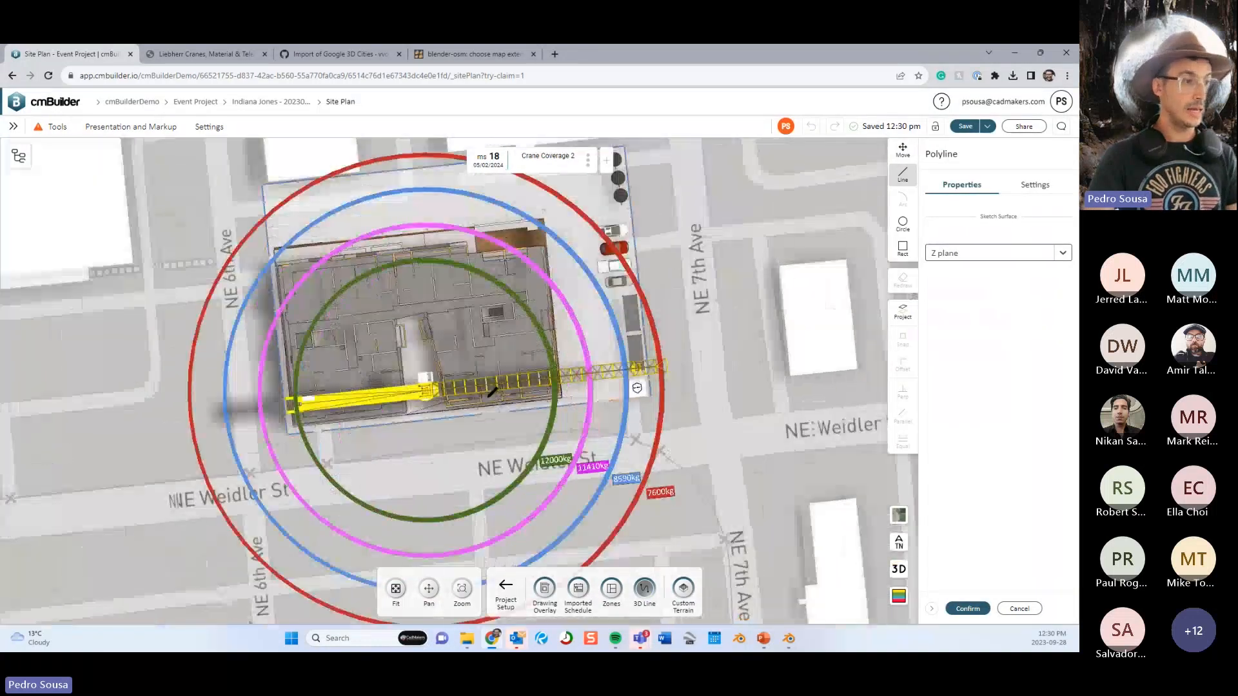
pyautogui.moveTo(515, 385); pyautogui.dragTo(598, 343, button='right')
pyautogui.click(902, 225)
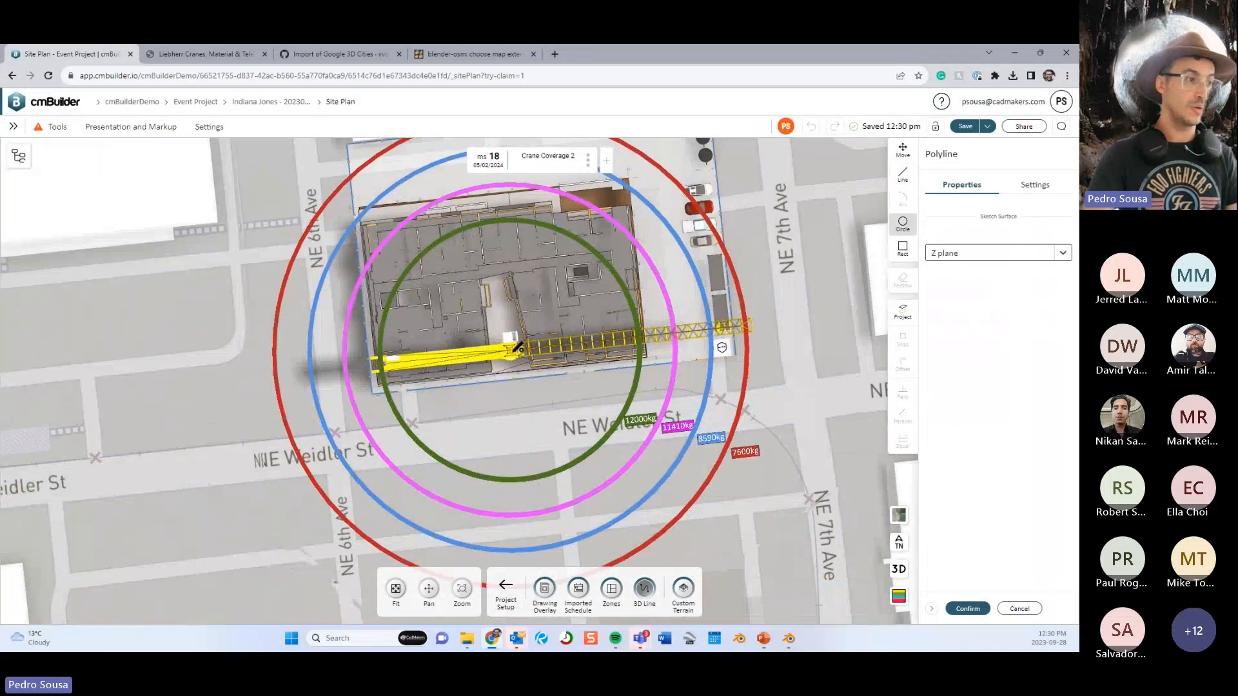
pyautogui.click(513, 349)
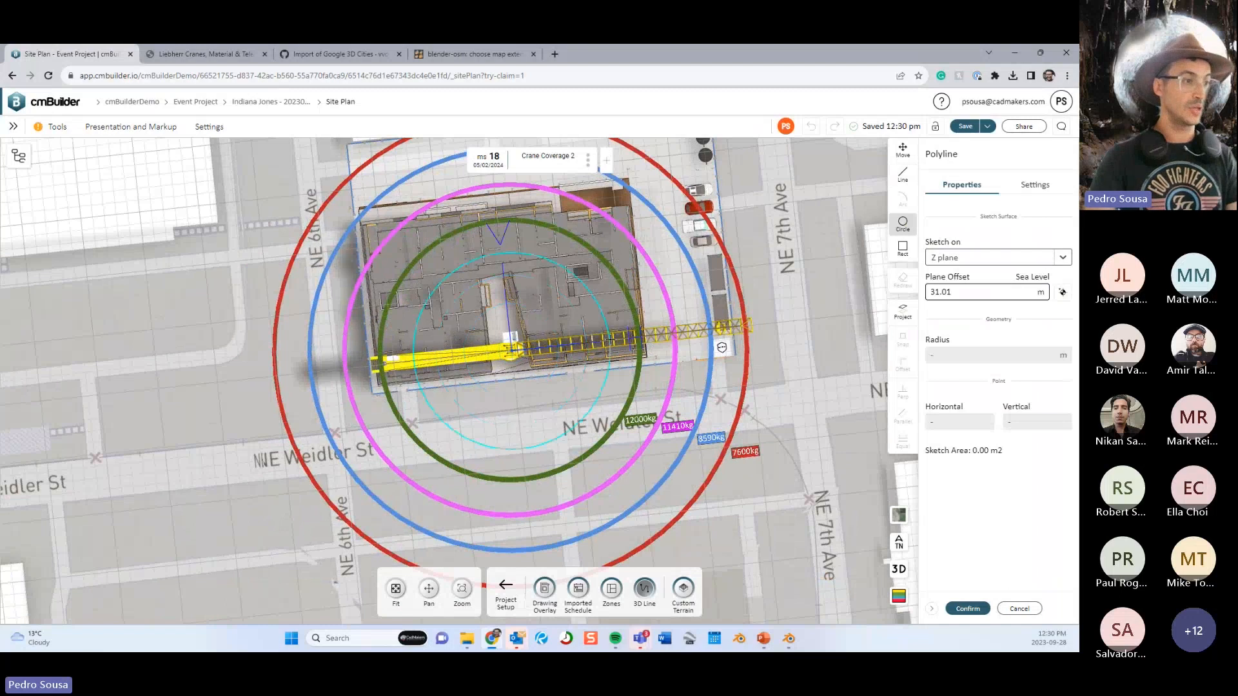
pyautogui.click(600, 315)
pyautogui.moveTo(669, 359)
pyautogui.mouseDown()
pyautogui.moveTo(658, 373)
pyautogui.moveTo(668, 370)
pyautogui.mouseUp()
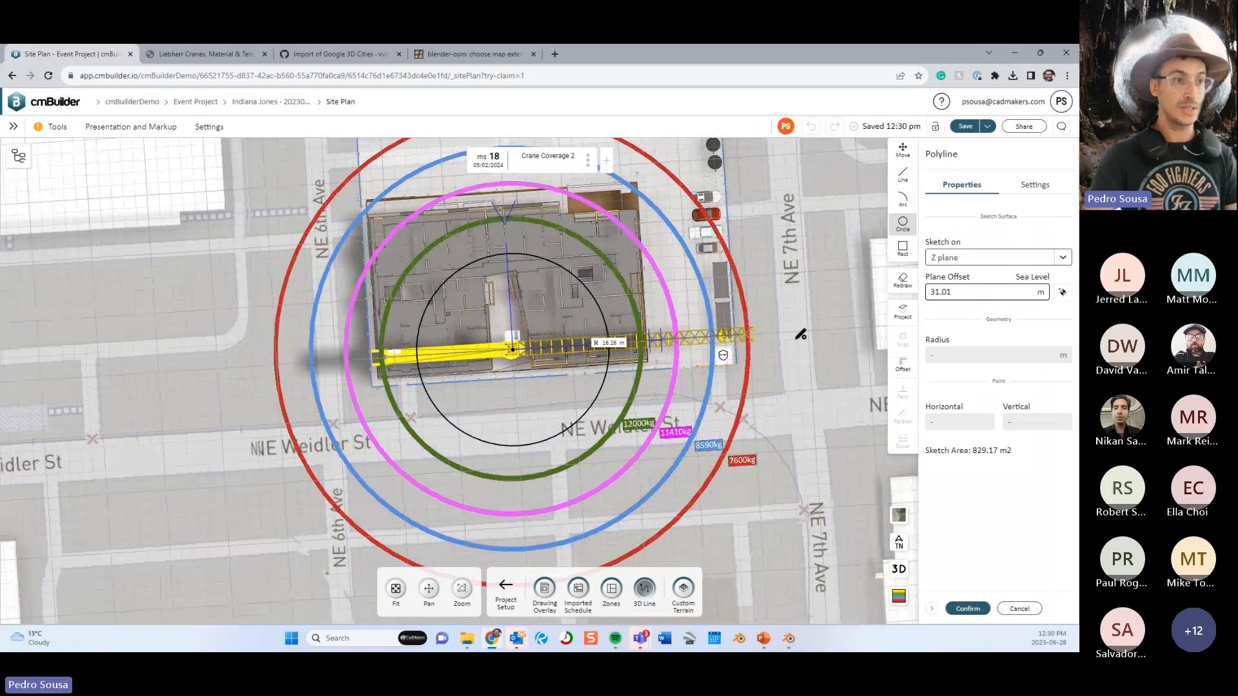
# Set the sketched circle's radius to 20 m, and leave the sketch without saving it.
pyautogui.click(902, 153)
pyautogui.doubleClick(609, 342)
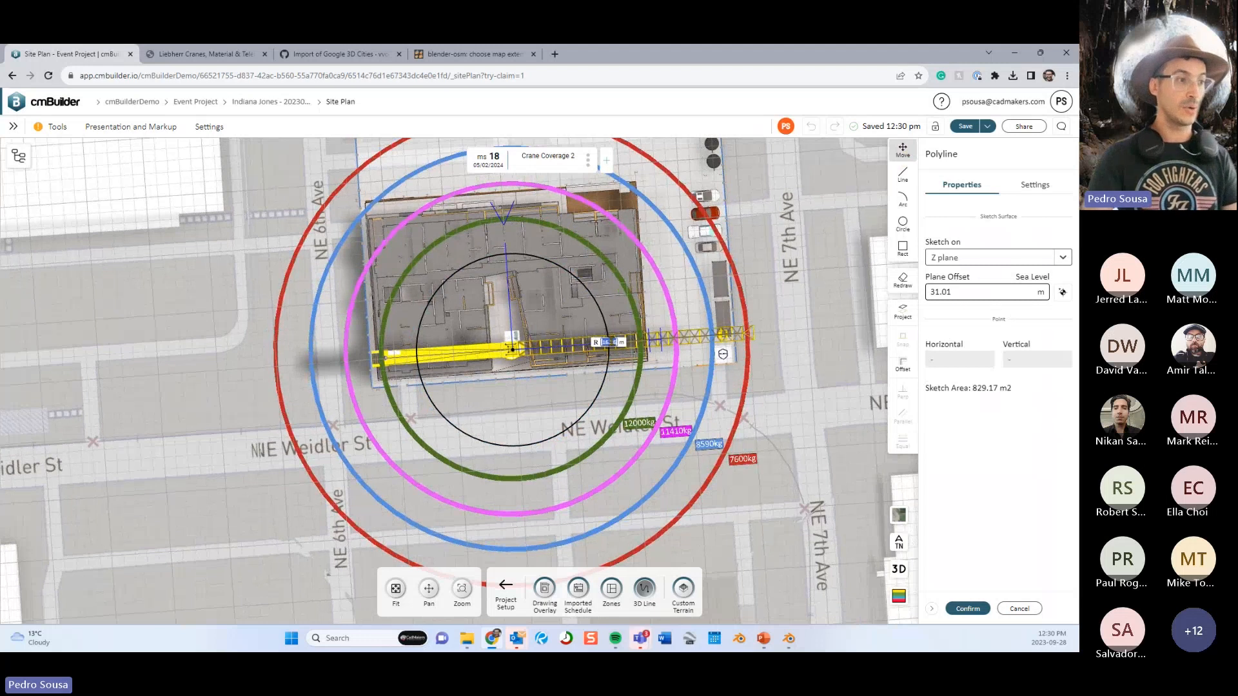
pyautogui.write('20')
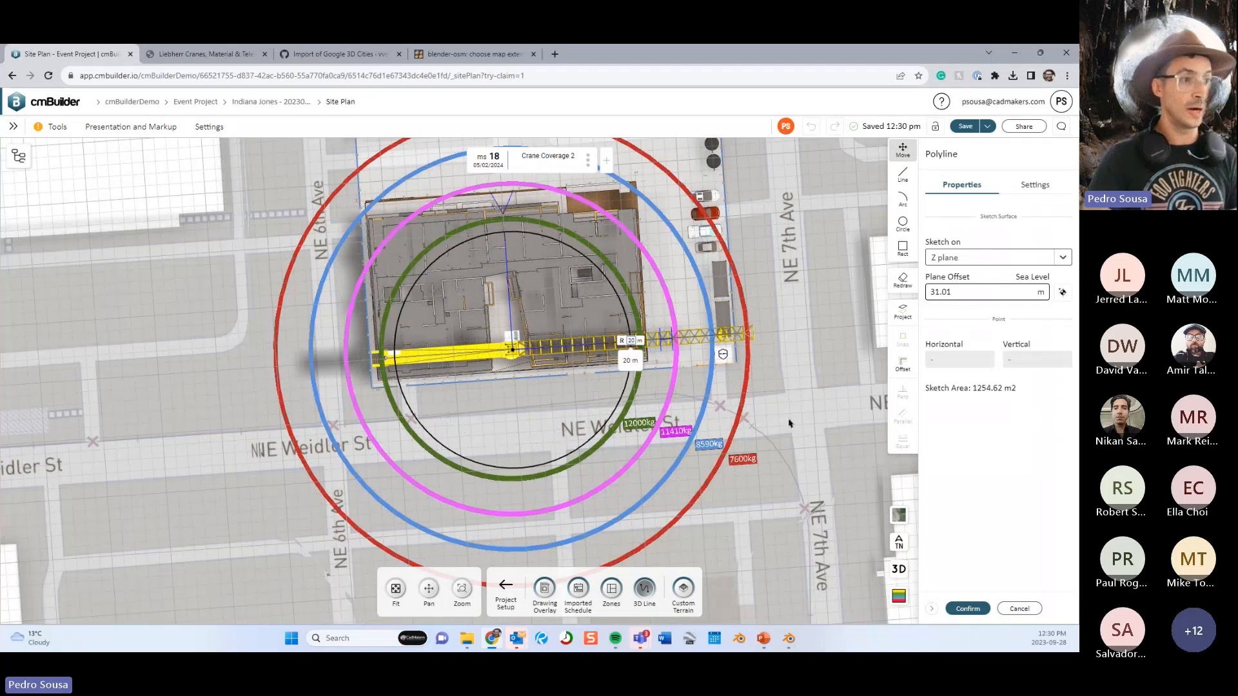
pyautogui.click(1018, 609)
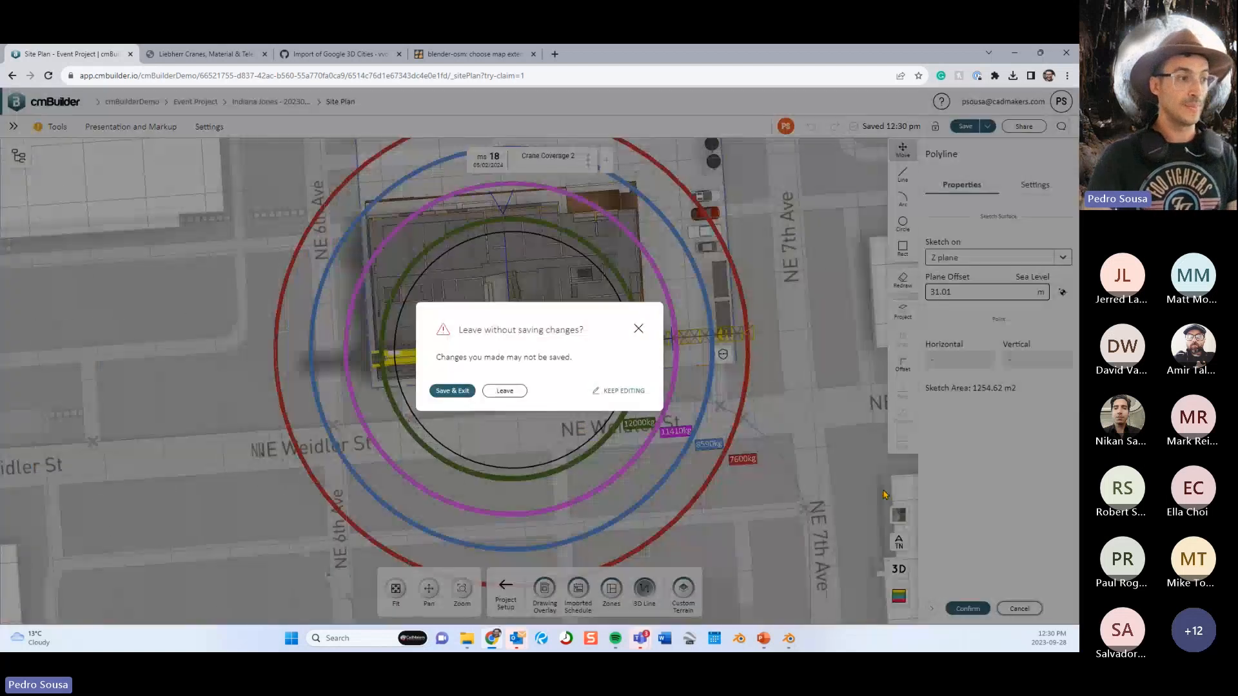
pyautogui.click(505, 390)
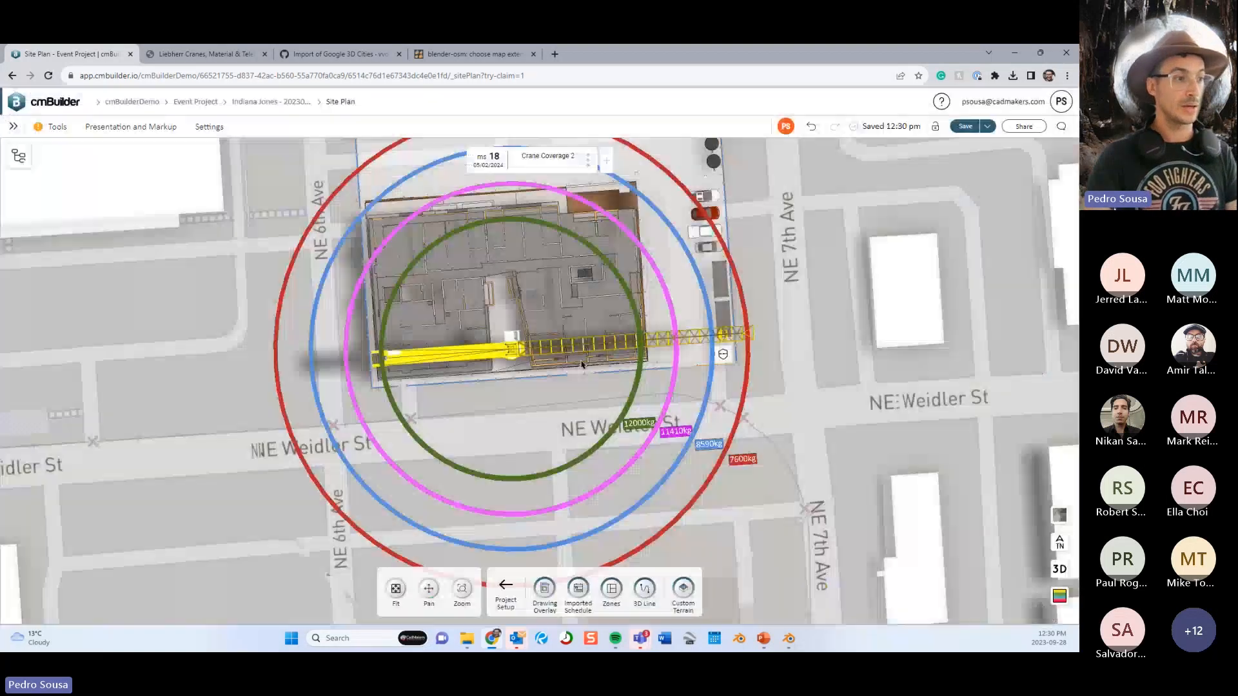
# Open the spec sheet PDF of the Liebherr 280 EC-H Hammerhead crane and examine its radius and capacity table.
pyautogui.click(541, 333)
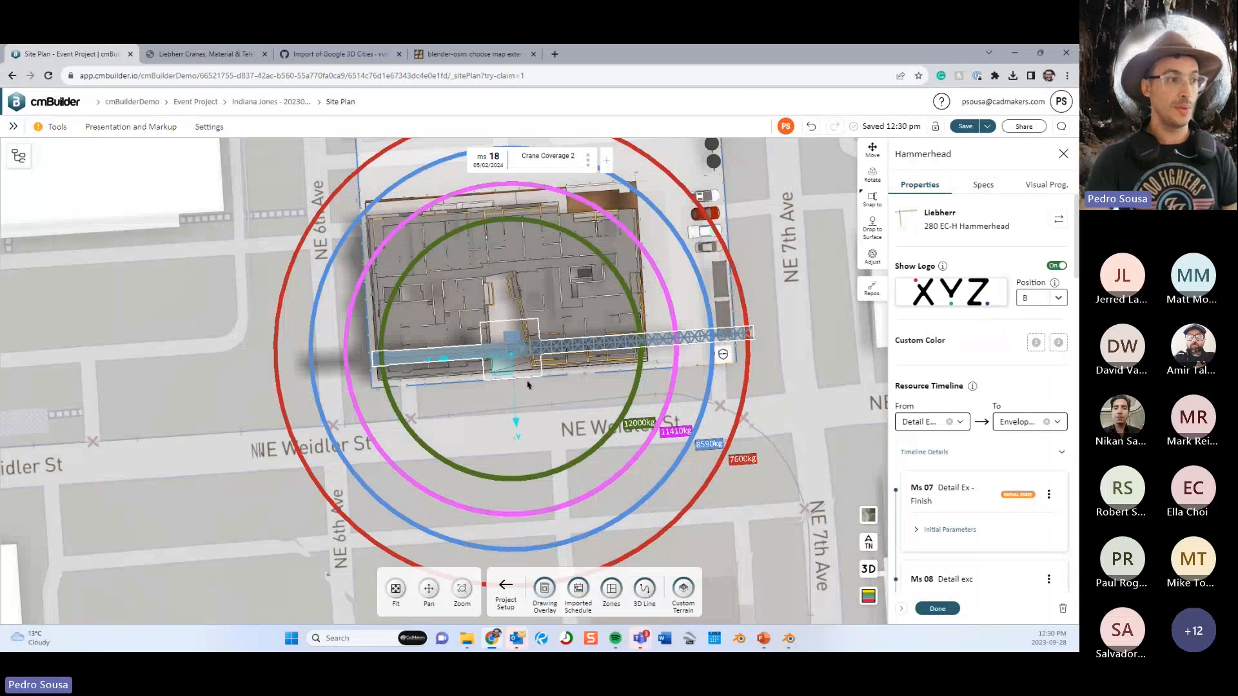
pyautogui.click(981, 187)
pyautogui.click(982, 374)
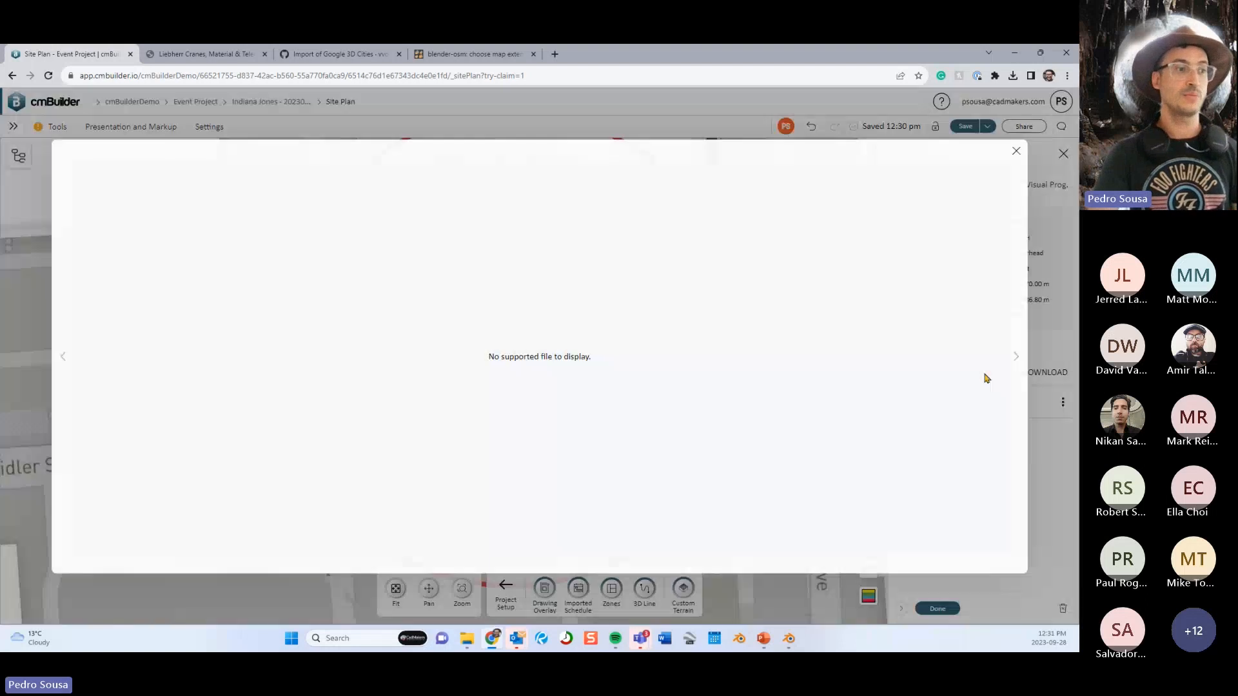
pyautogui.scroll(-1, 627, 361)
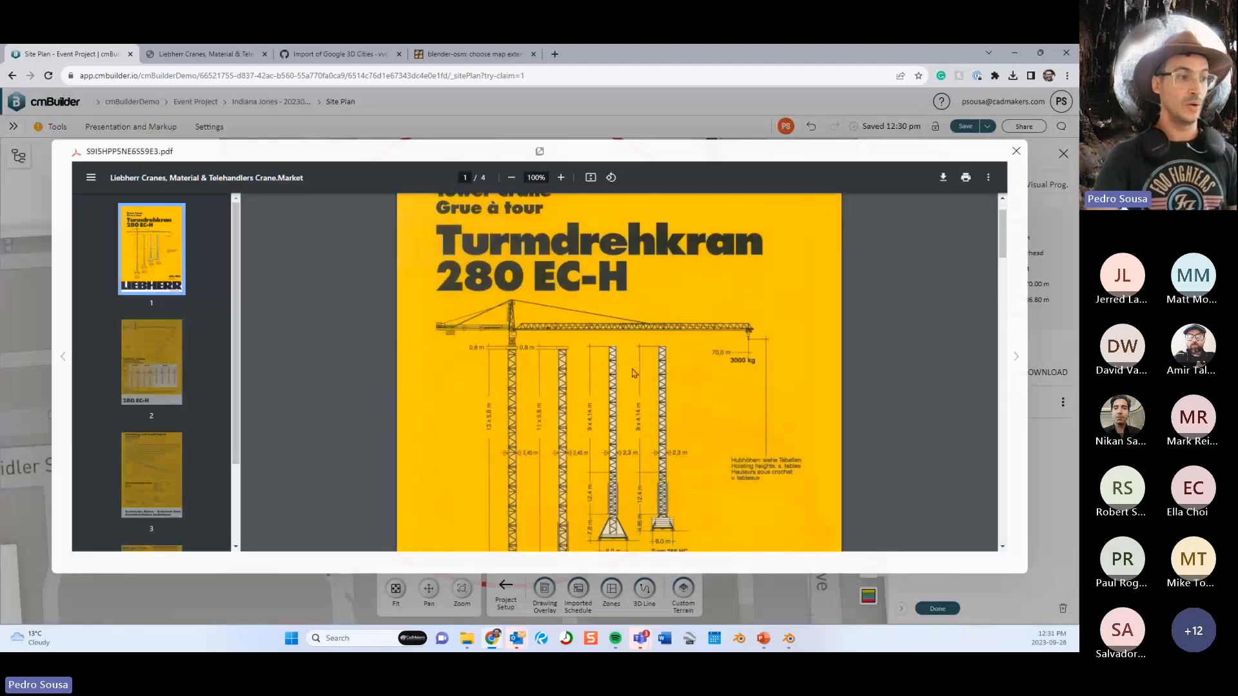
pyautogui.scroll(-10, 627, 361)
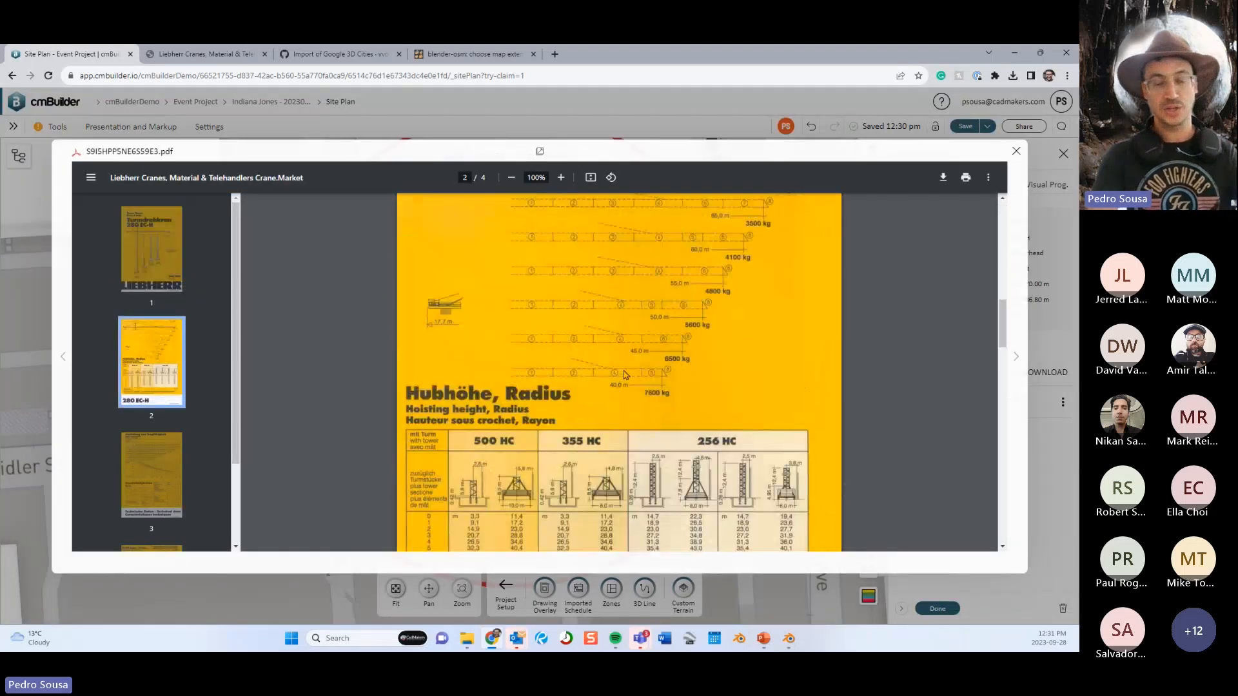
pyautogui.scroll(-6, 623, 373)
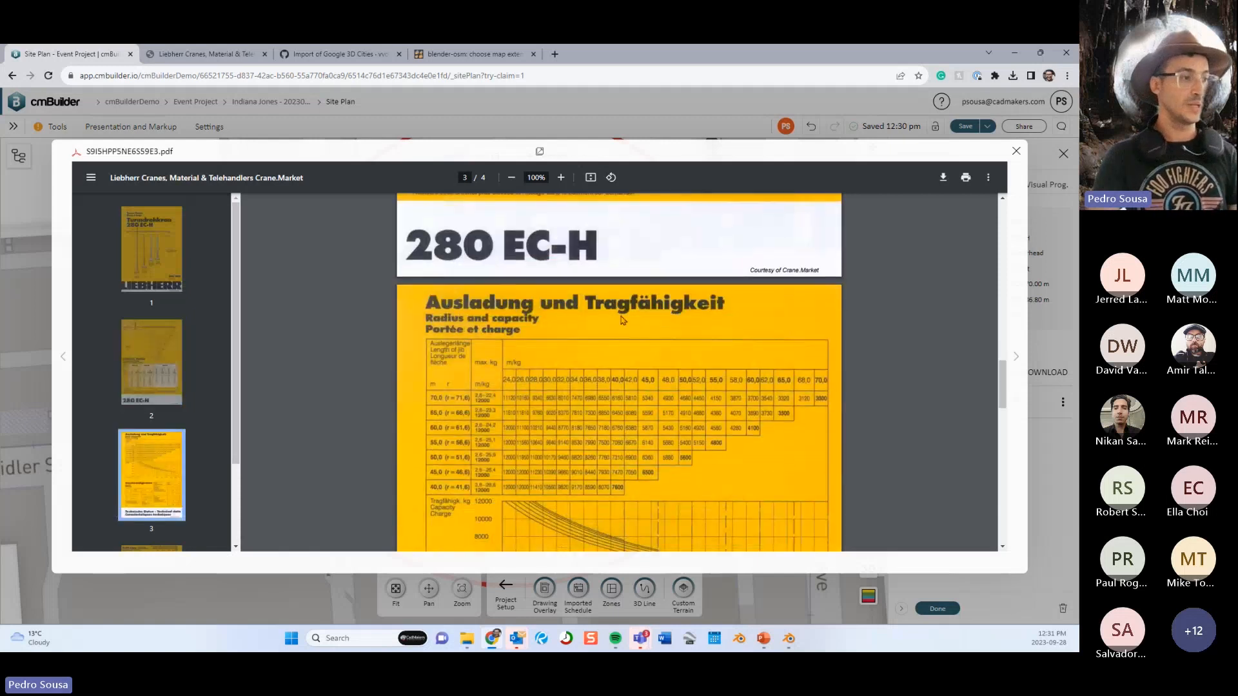
pyautogui.scroll(-2, 600, 351)
pyautogui.scroll(1, 546, 300)
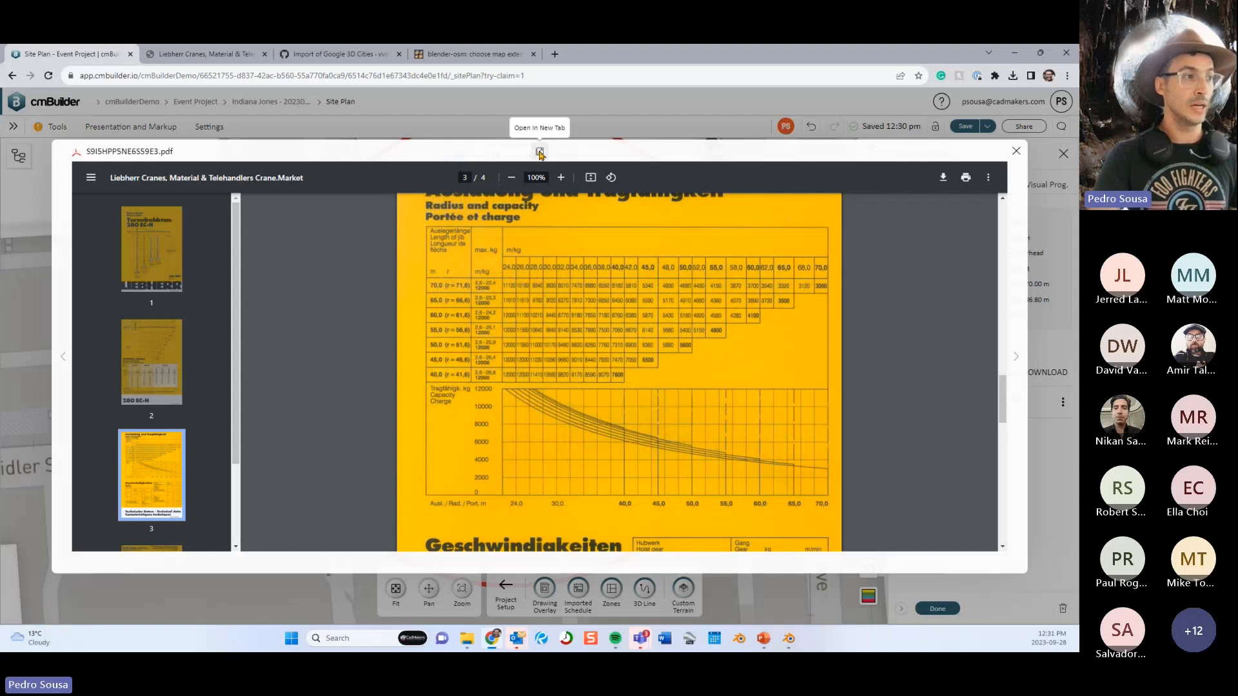
# Close the spec sheet preview and examine its radius and capacity table in the separate browser tab, returning to the site plan.
pyautogui.click(1016, 151)
pyautogui.click(205, 55)
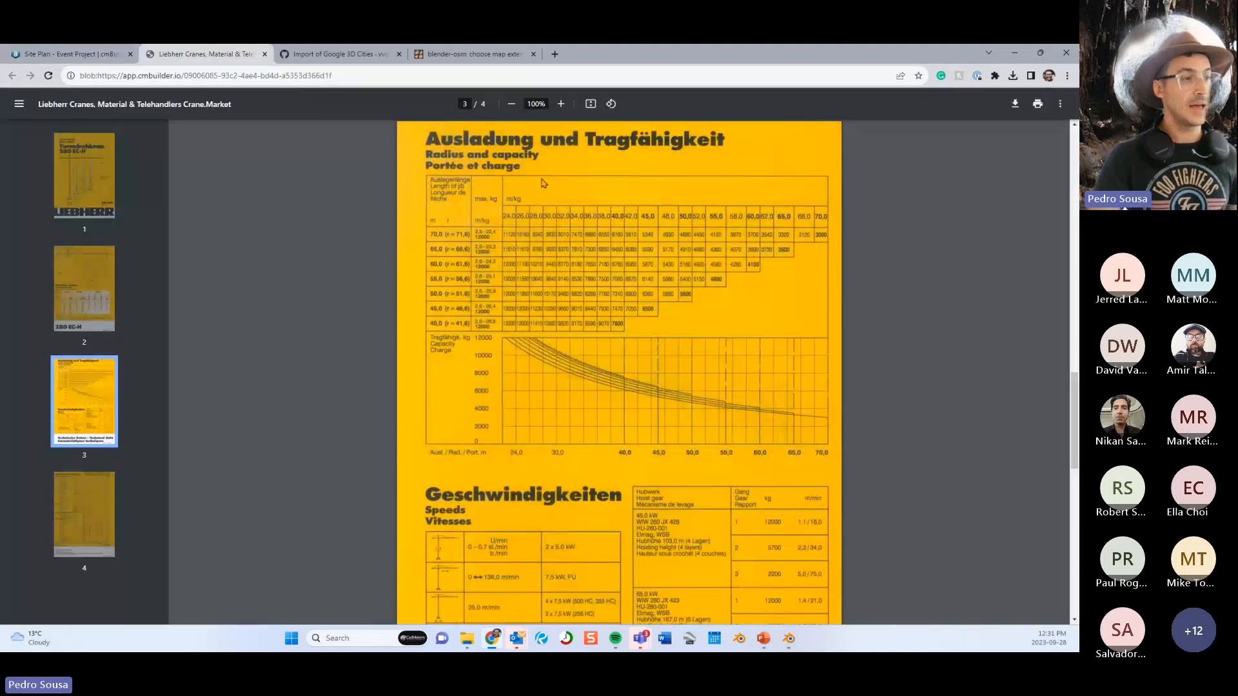
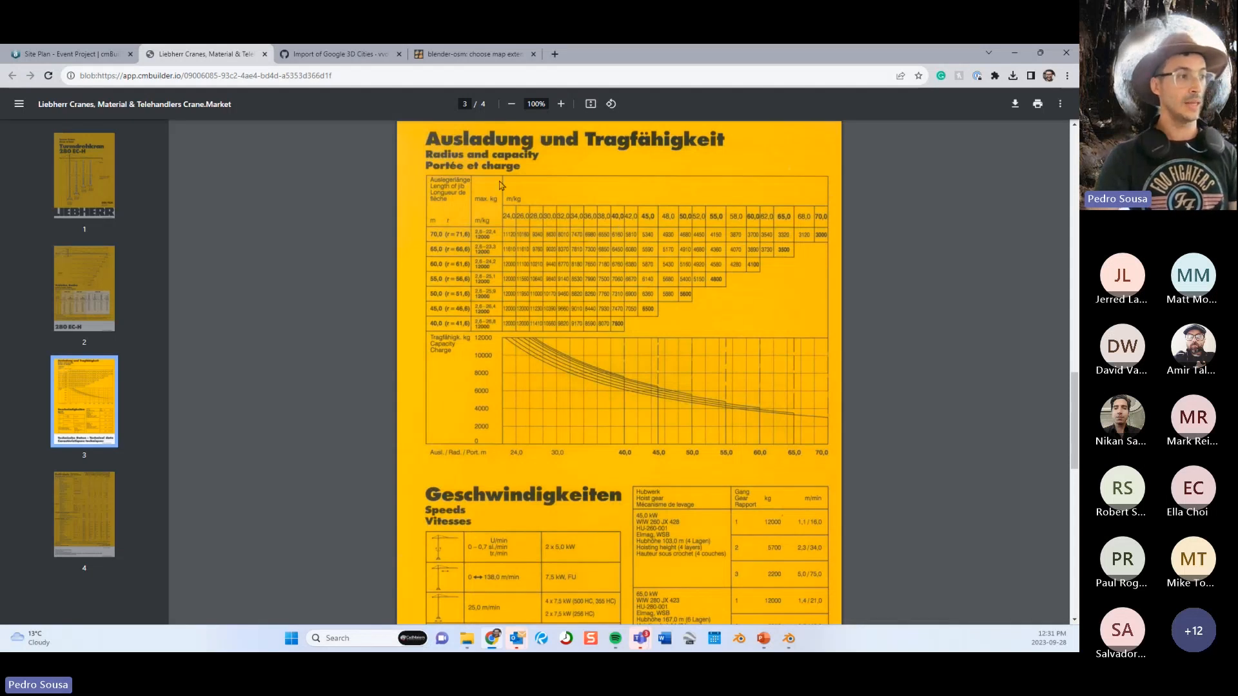
pyautogui.click(84, 55)
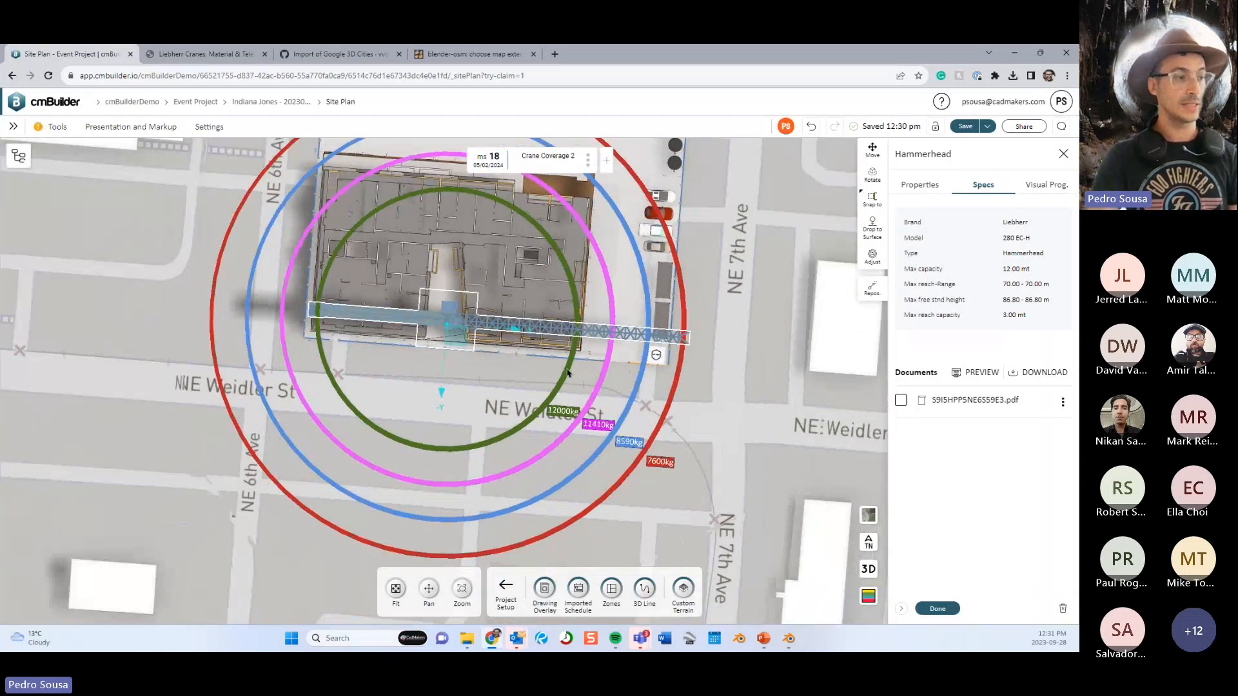
# Open the green 12000kg ring's sketch for editing and review its display settings and radius dimension.
pyautogui.click(567, 373)
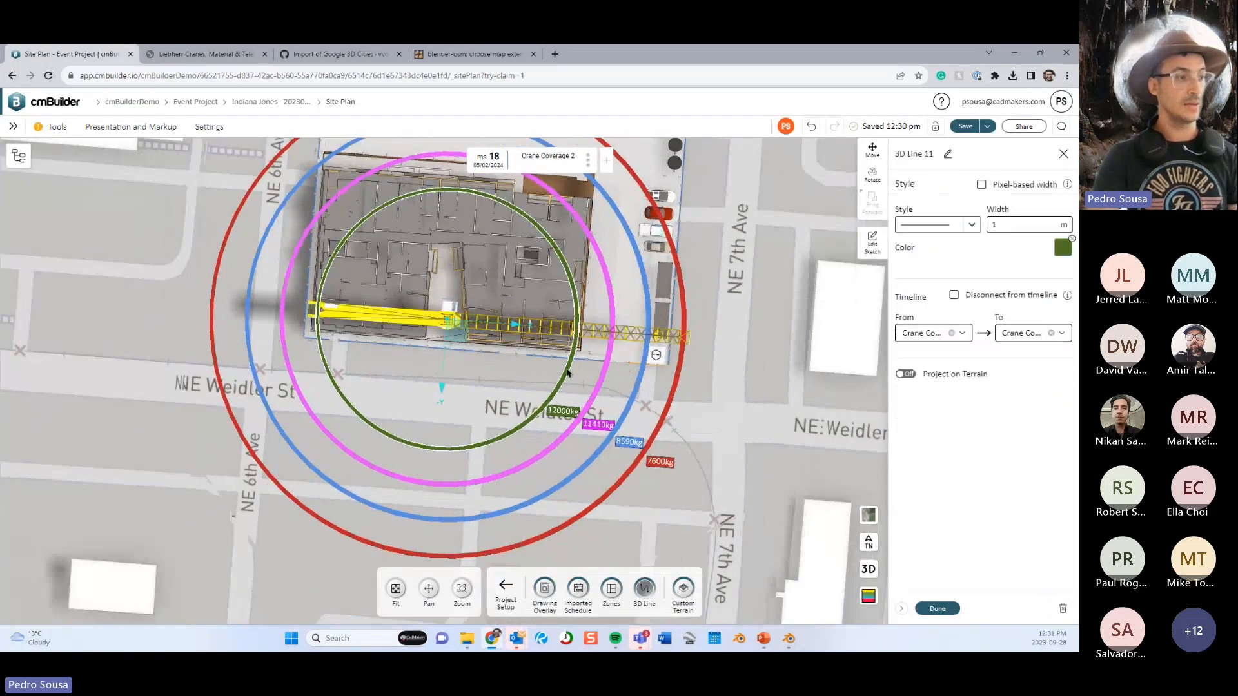
pyautogui.click(871, 251)
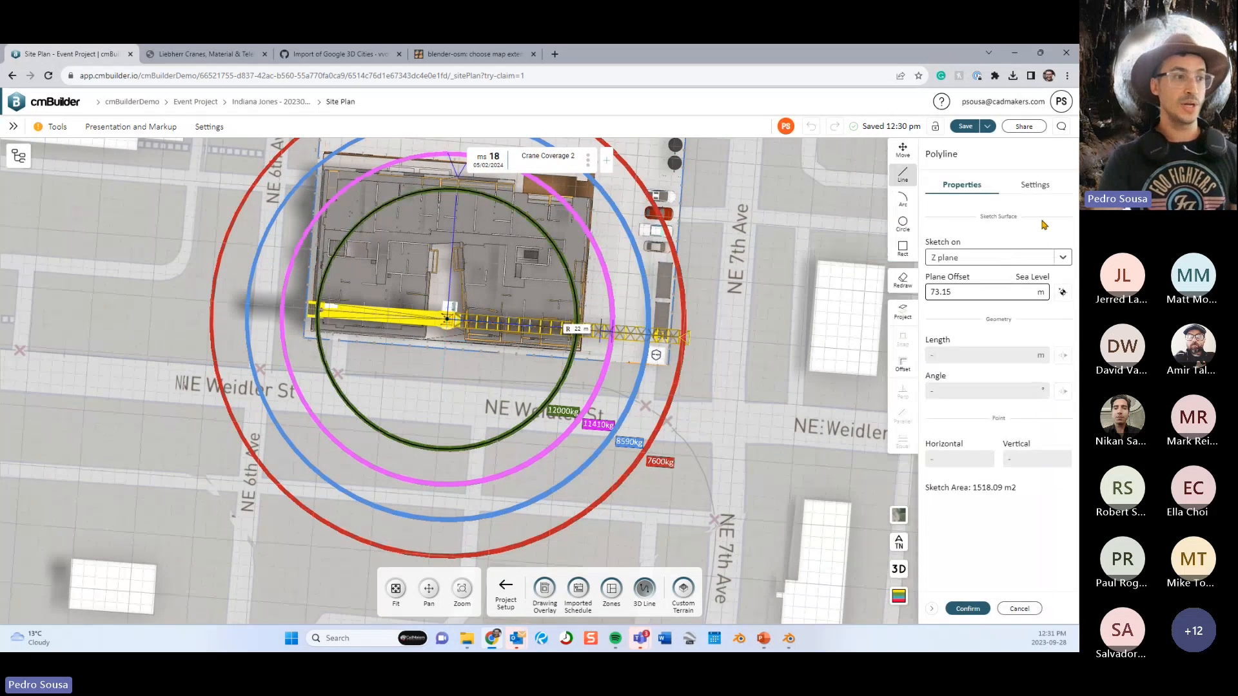
pyautogui.click(1035, 186)
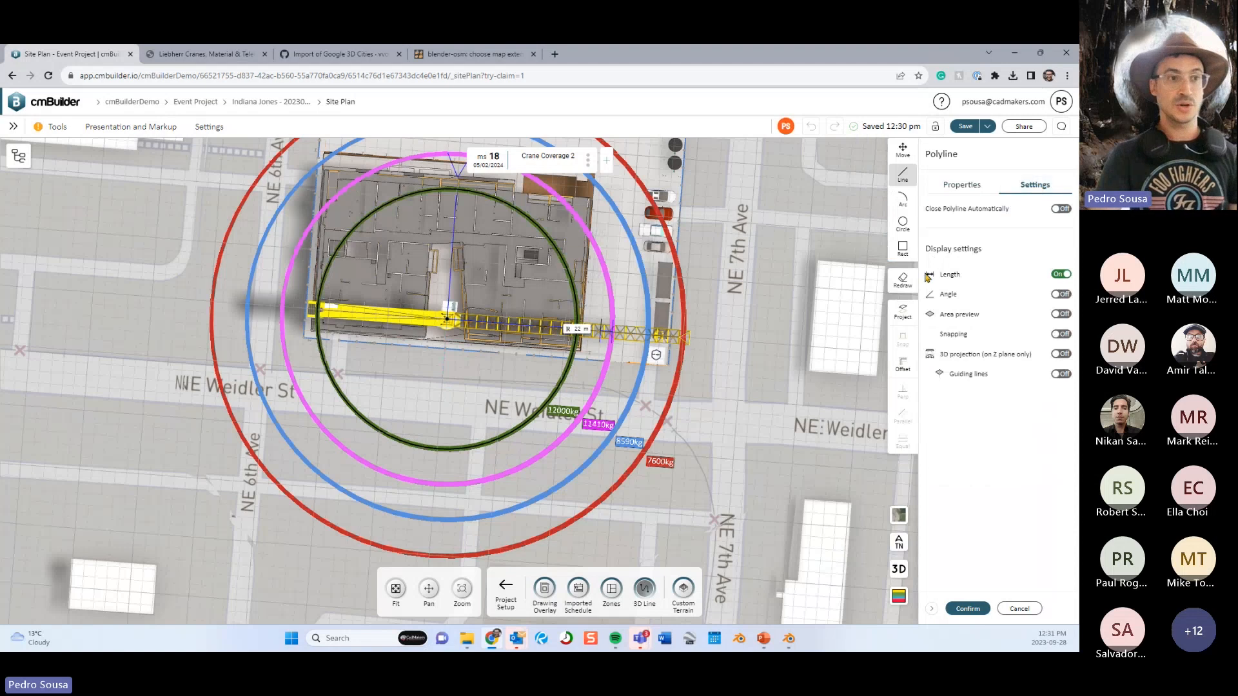
pyautogui.click(961, 186)
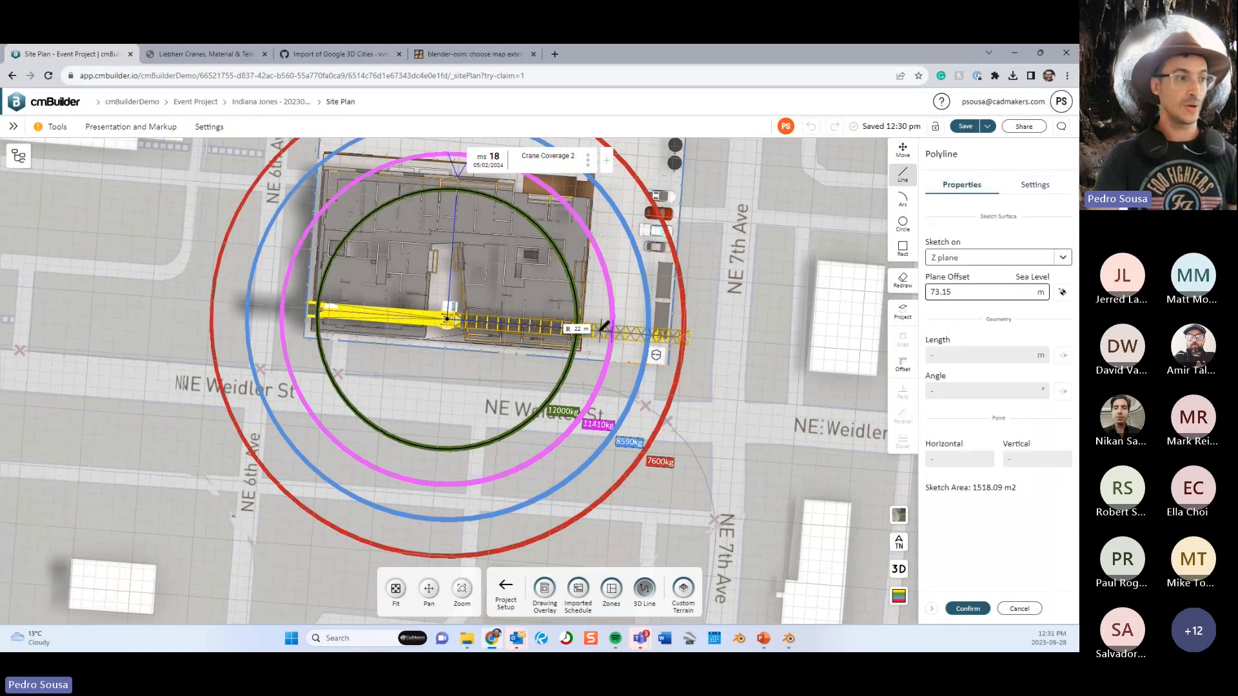
pyautogui.scroll(5, 582, 326)
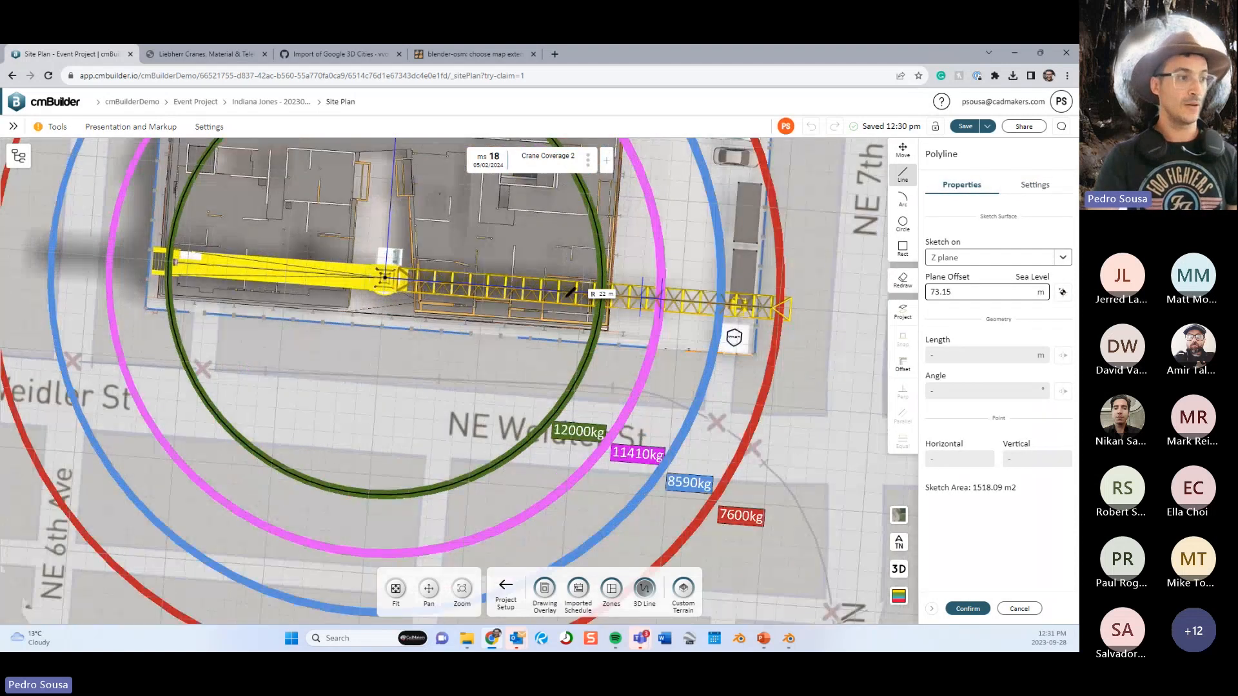
pyautogui.moveTo(487, 399); pyautogui.dragTo(485, 398, button='middle')
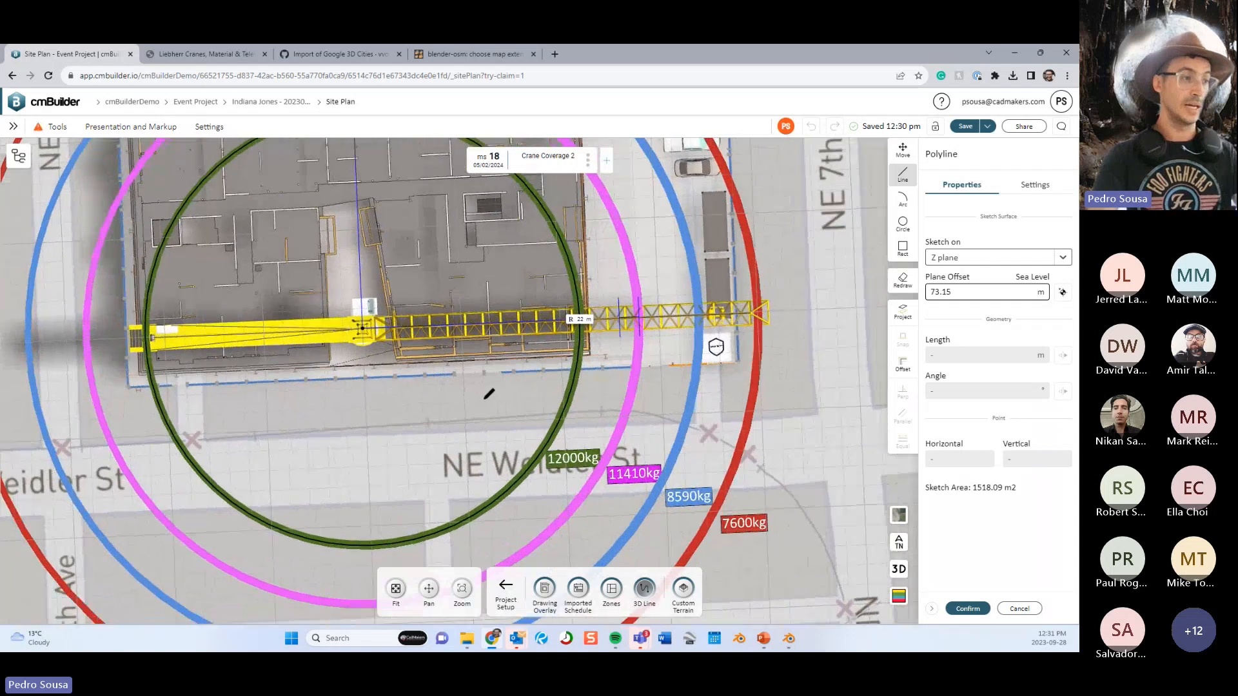
# Try a 20 m radius on the green ring's sketch, set it back to 22 m, and confirm the sketch.
pyautogui.click(903, 151)
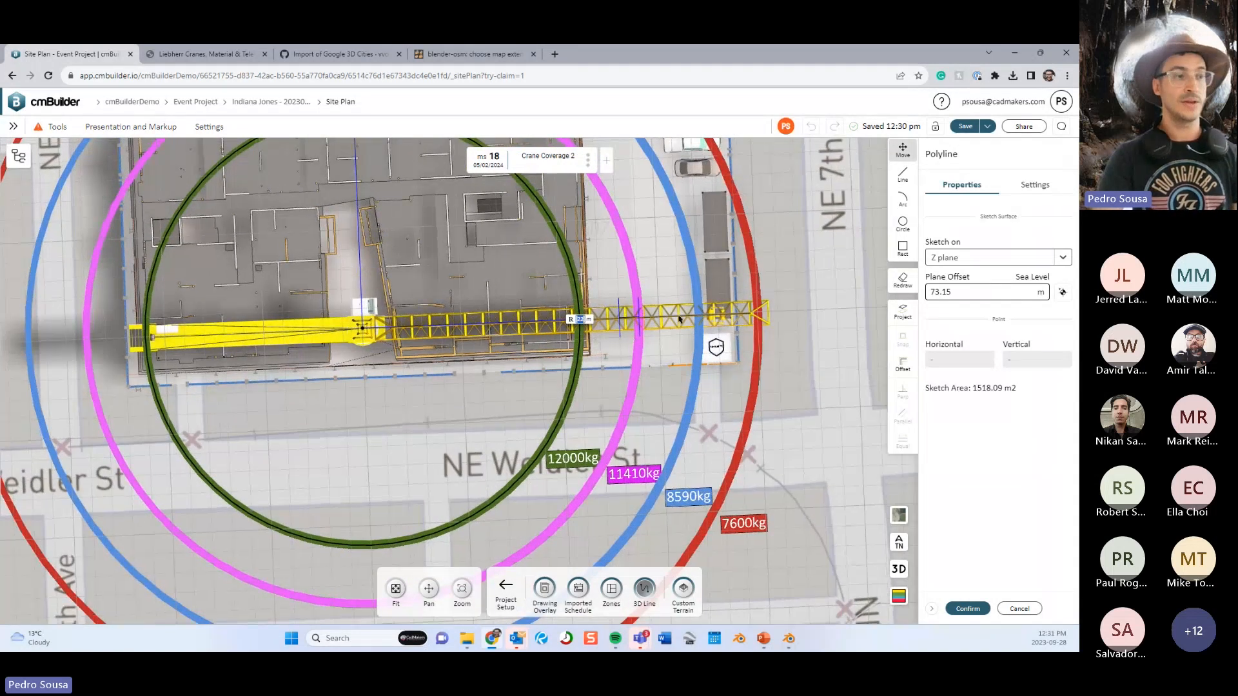
pyautogui.write('20')
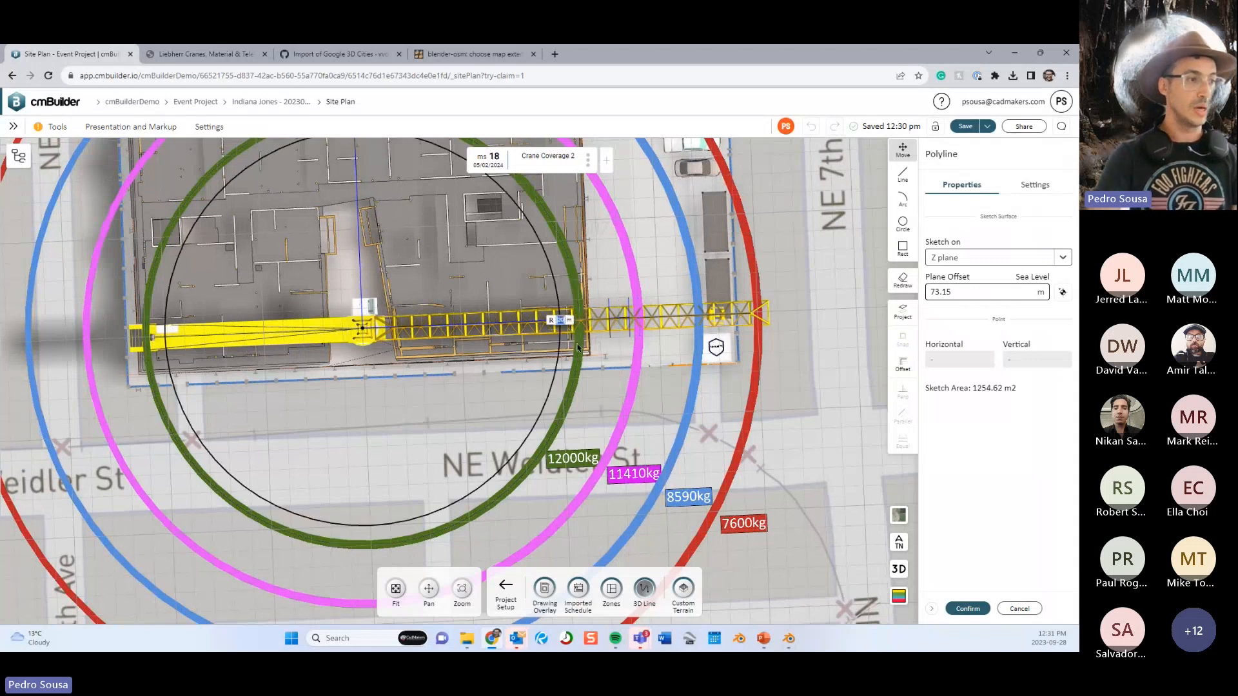
pyautogui.write('2')
pyautogui.press('Return')
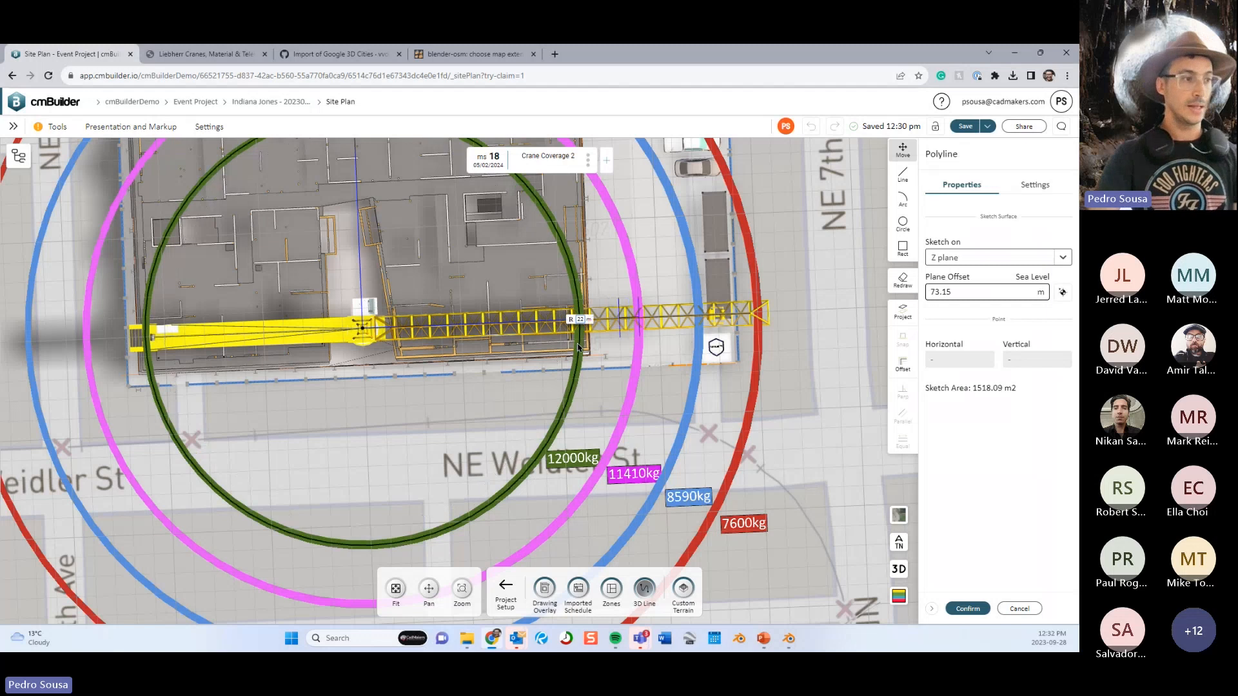
pyautogui.click(974, 611)
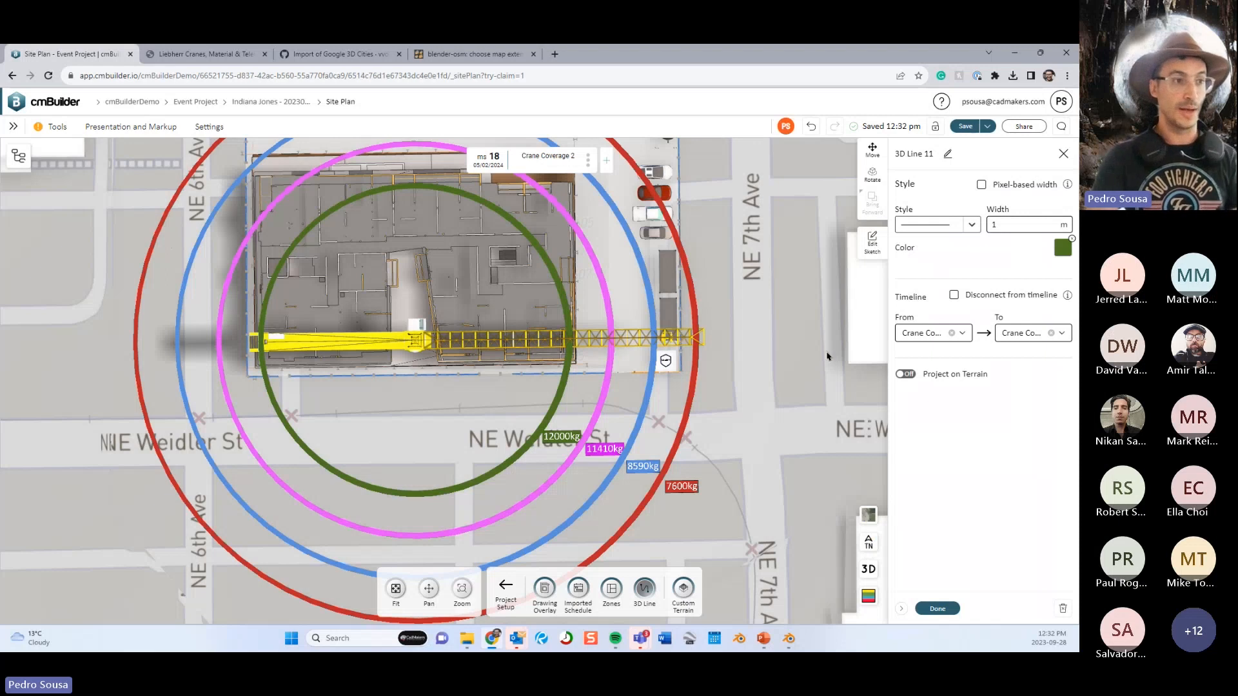
# Project the green ring onto the terrain, check it in the 3D view, and turn the projection off again.
pyautogui.click(907, 375)
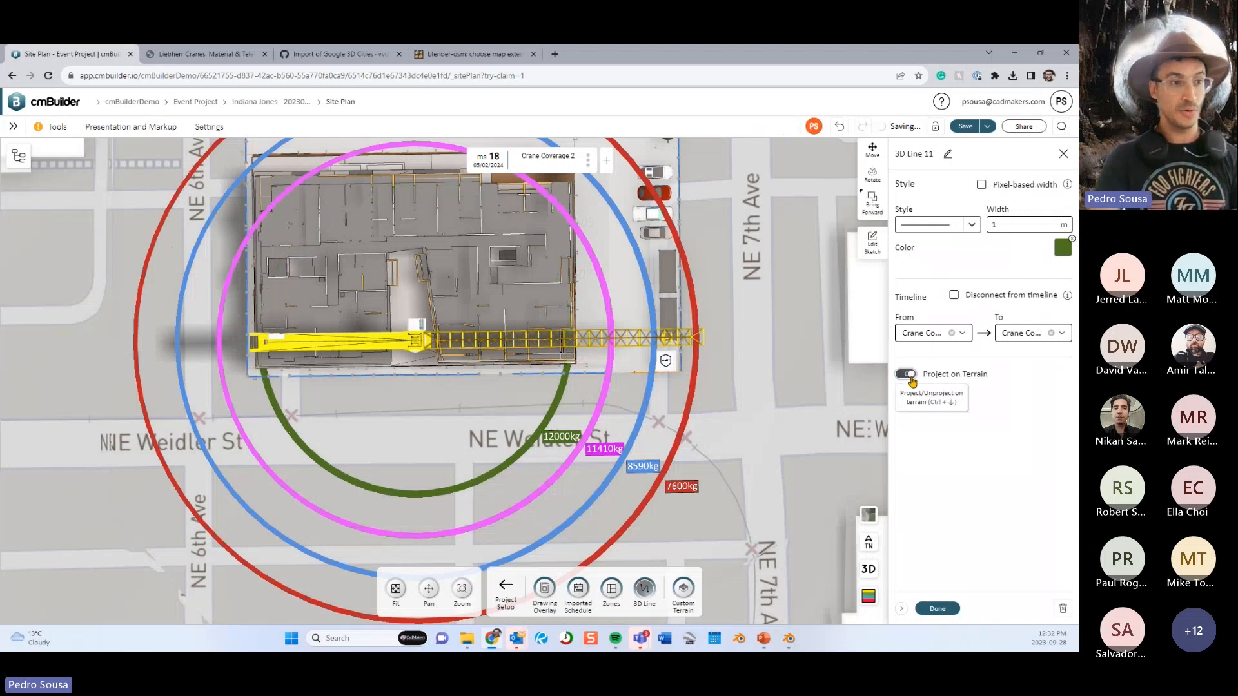
pyautogui.click(869, 570)
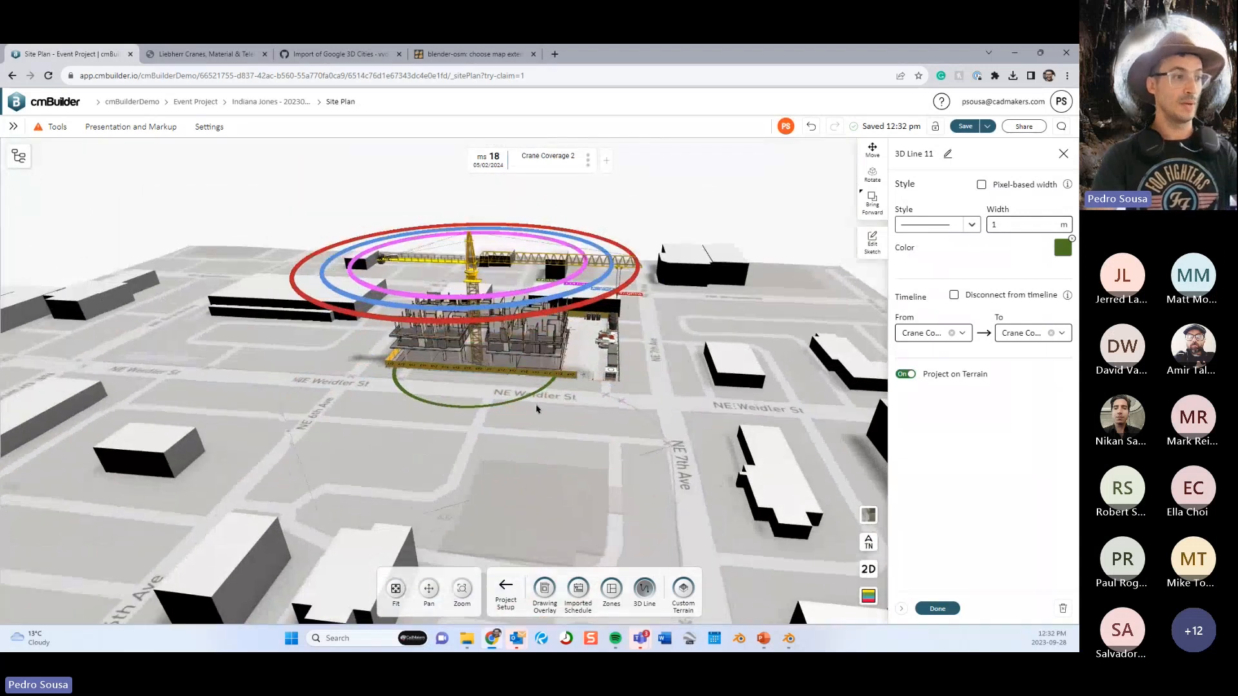
pyautogui.click(905, 374)
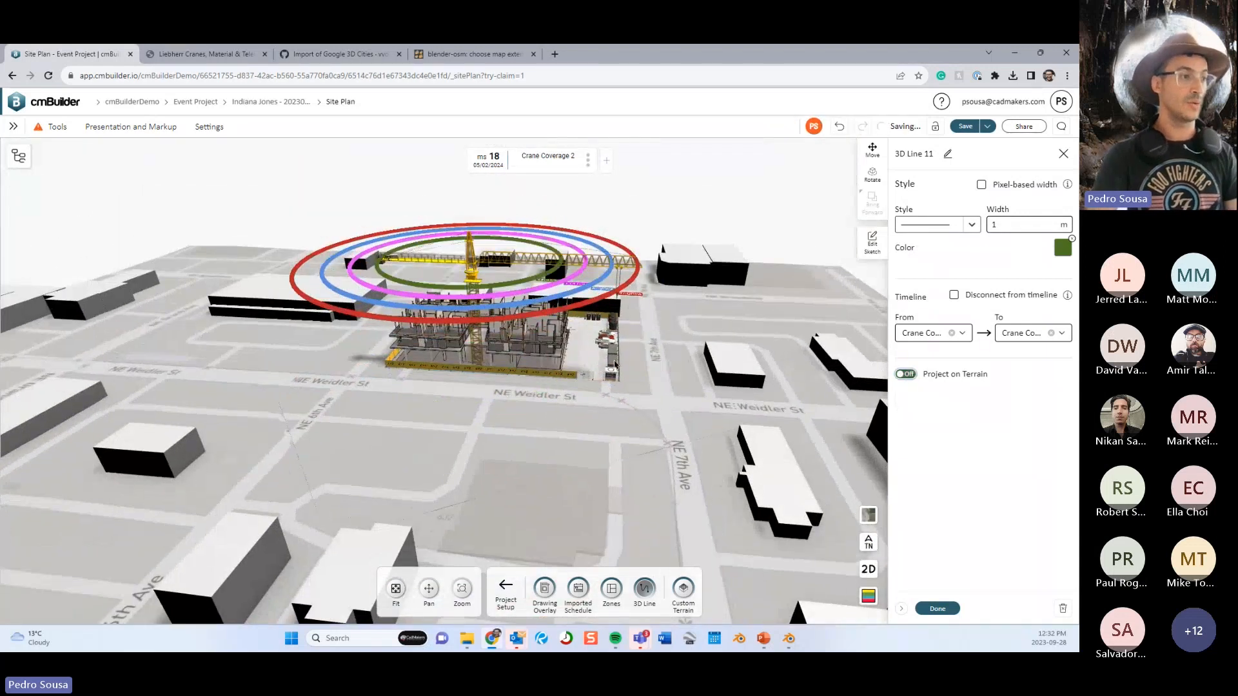
pyautogui.moveTo(561, 266); pyautogui.dragTo(545, 281)
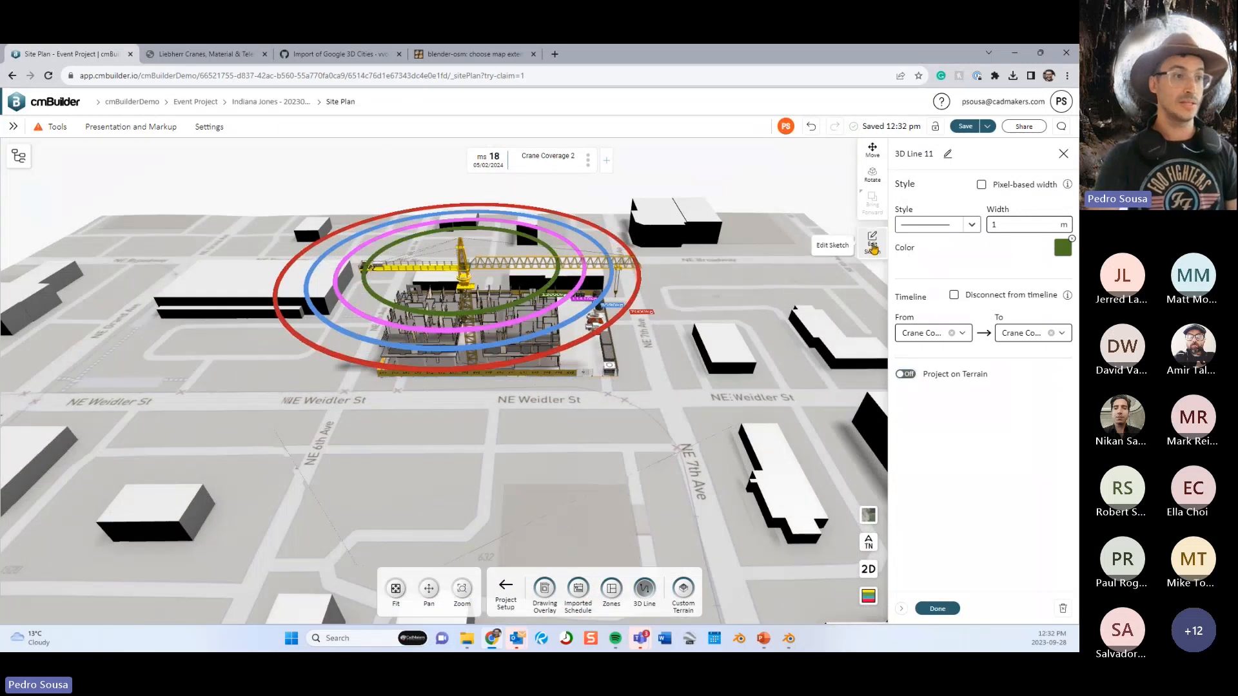
# Check the green ring's Z position in its transform settings and inspect the properties of the blue and red rings.
pyautogui.click(872, 150)
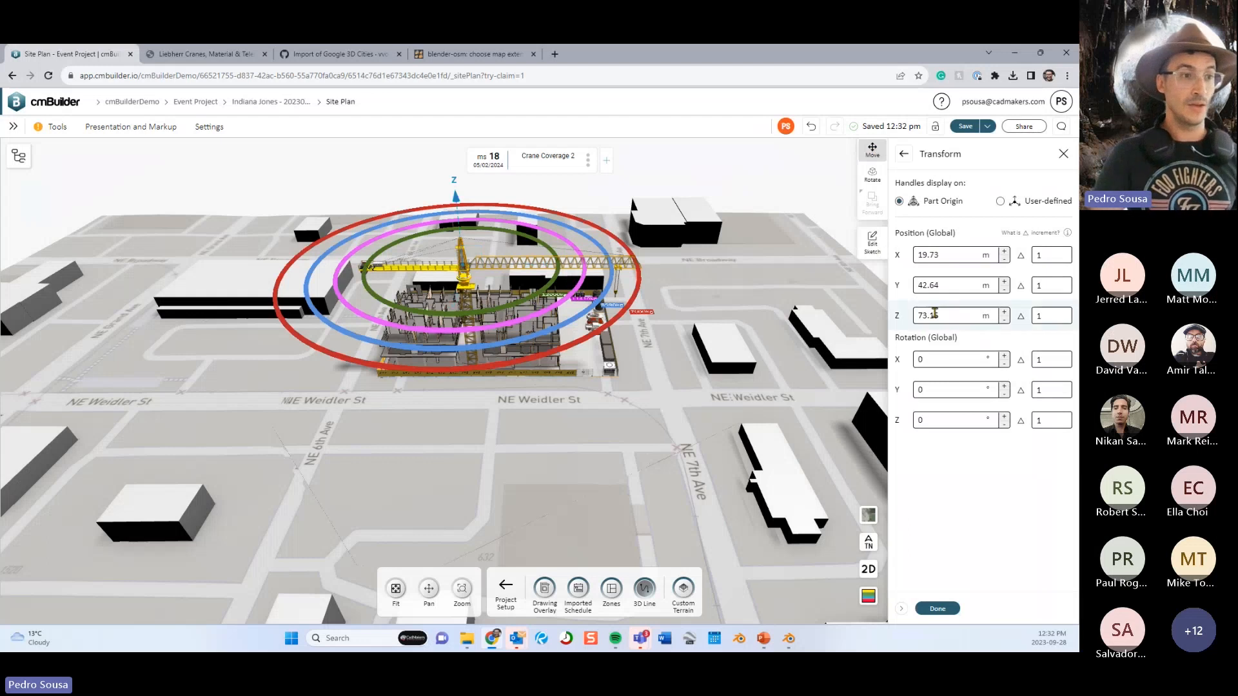
pyautogui.moveTo(942, 315); pyautogui.dragTo(922, 313)
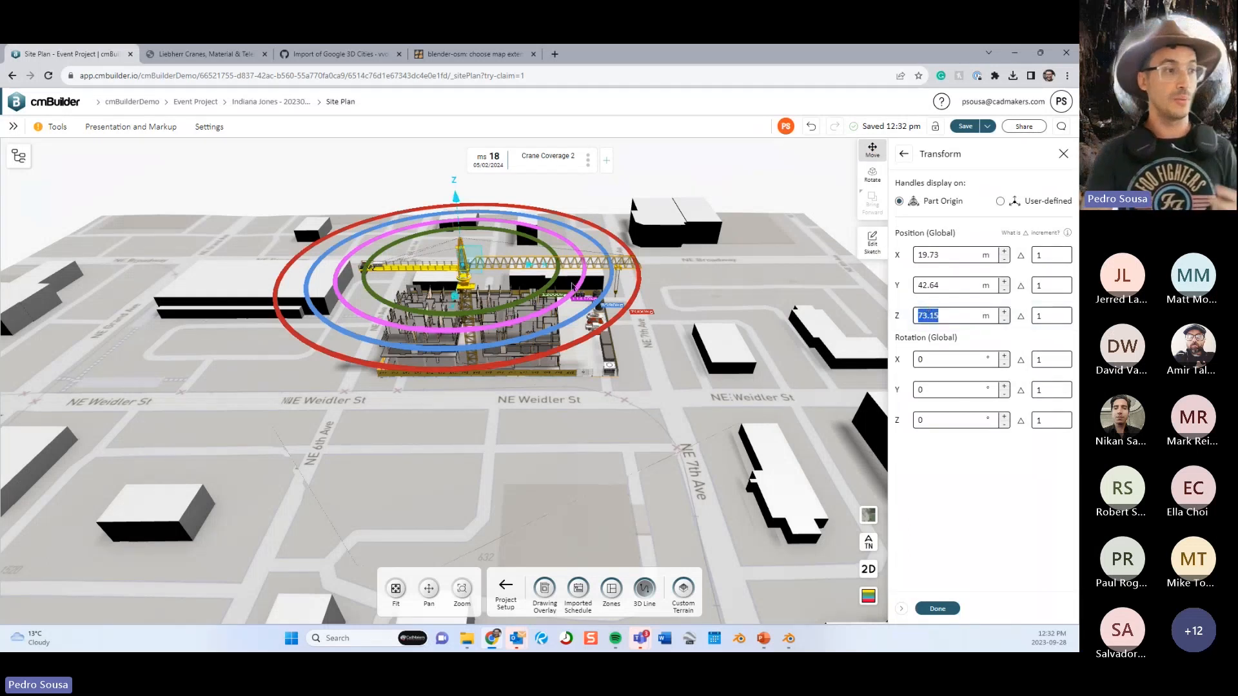
pyautogui.click(584, 291)
pyautogui.click(601, 301)
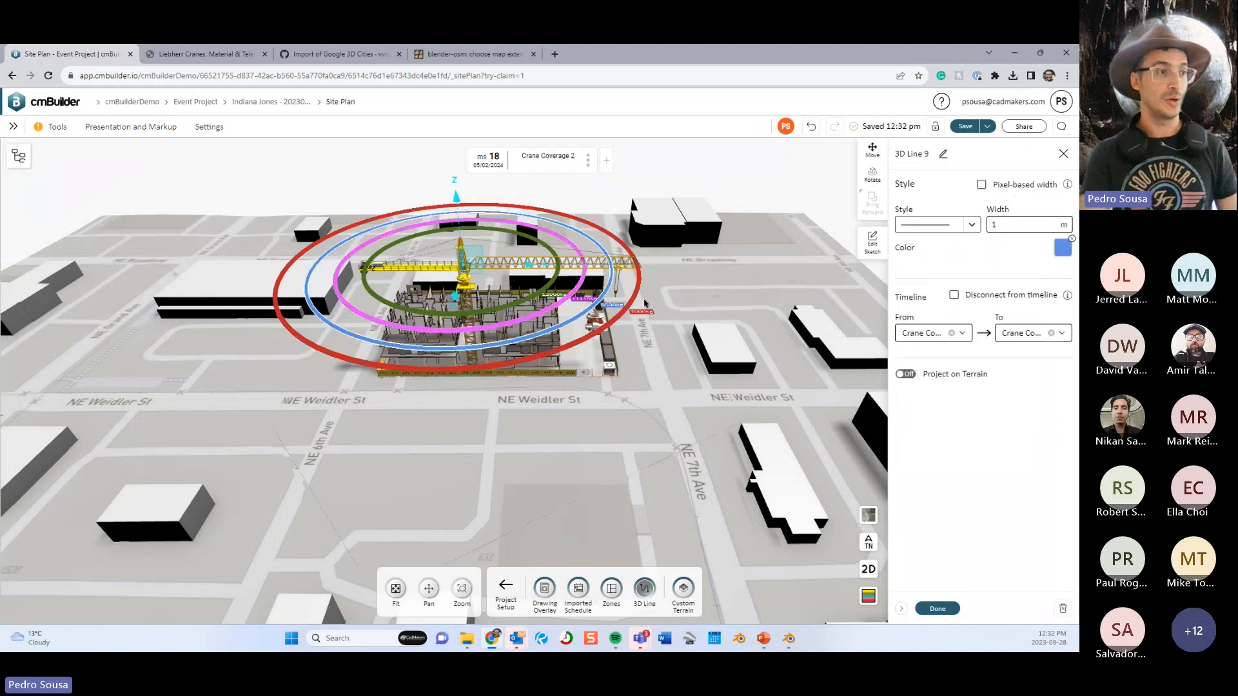
pyautogui.click(635, 298)
# Examine the four capacity rings and their load labels up close in 3D and from above in 2D.
pyautogui.moveTo(639, 392); pyautogui.dragTo(682, 434)
pyautogui.scroll(4, 685, 436)
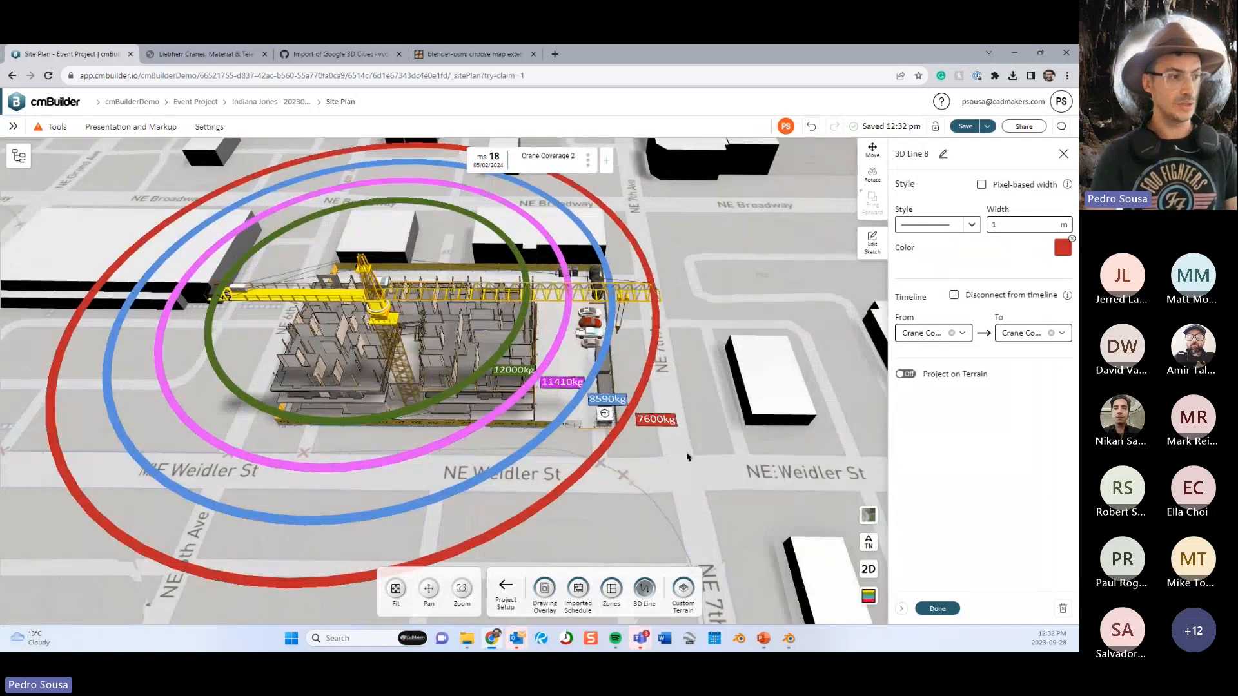
pyautogui.scroll(5, 686, 461)
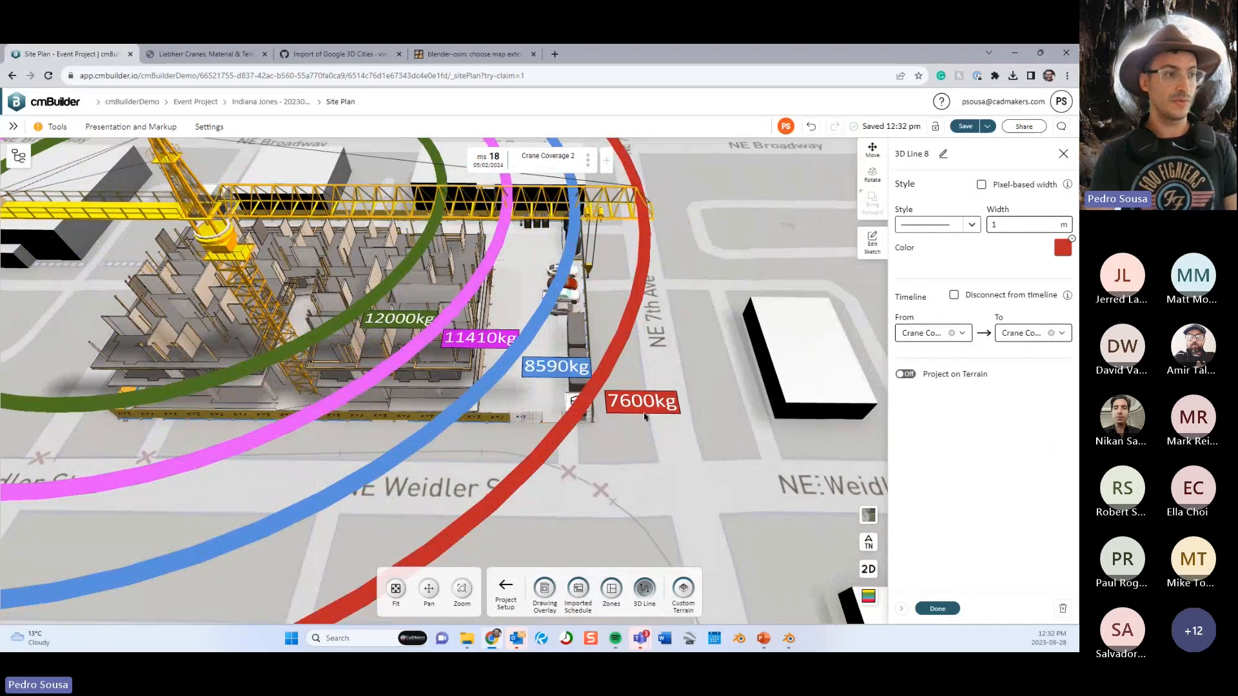
pyautogui.scroll(-5, 612, 425)
pyautogui.moveTo(621, 456)
pyautogui.mouseDown()
pyautogui.moveTo(647, 461)
pyautogui.moveTo(629, 476)
pyautogui.mouseUp()
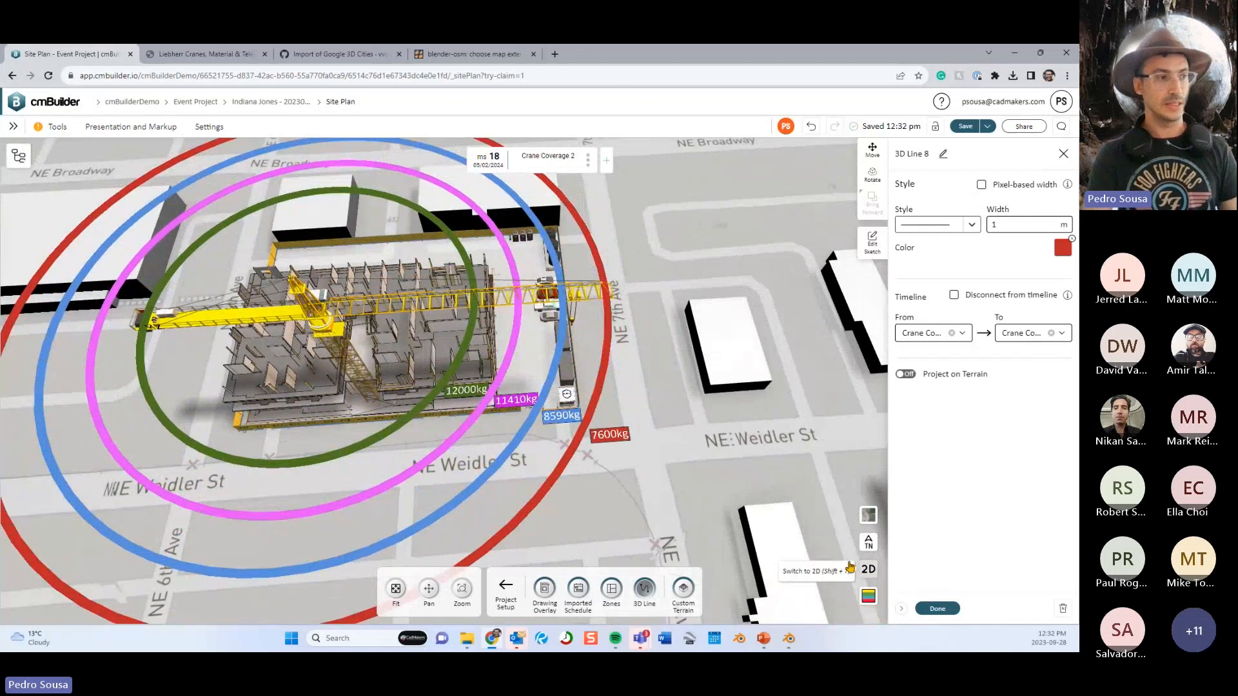
pyautogui.click(869, 569)
pyautogui.scroll(5, 493, 385)
pyautogui.scroll(3, 493, 385)
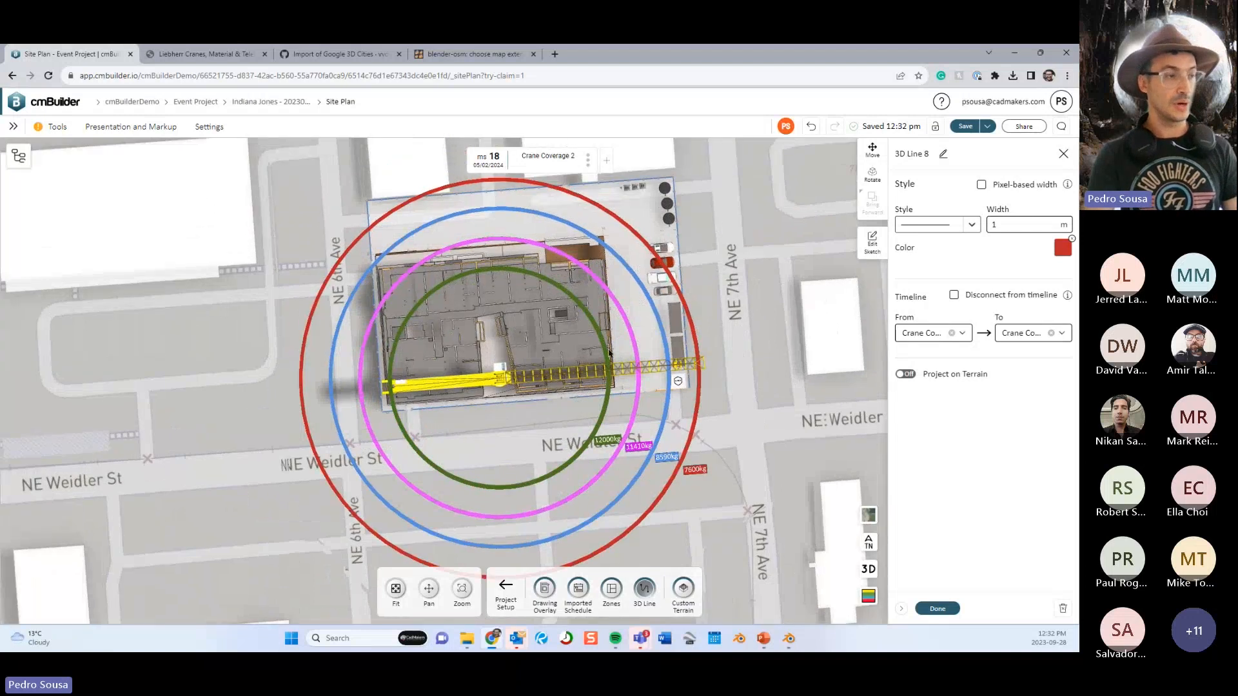
pyautogui.moveTo(608, 353); pyautogui.dragTo(604, 353)
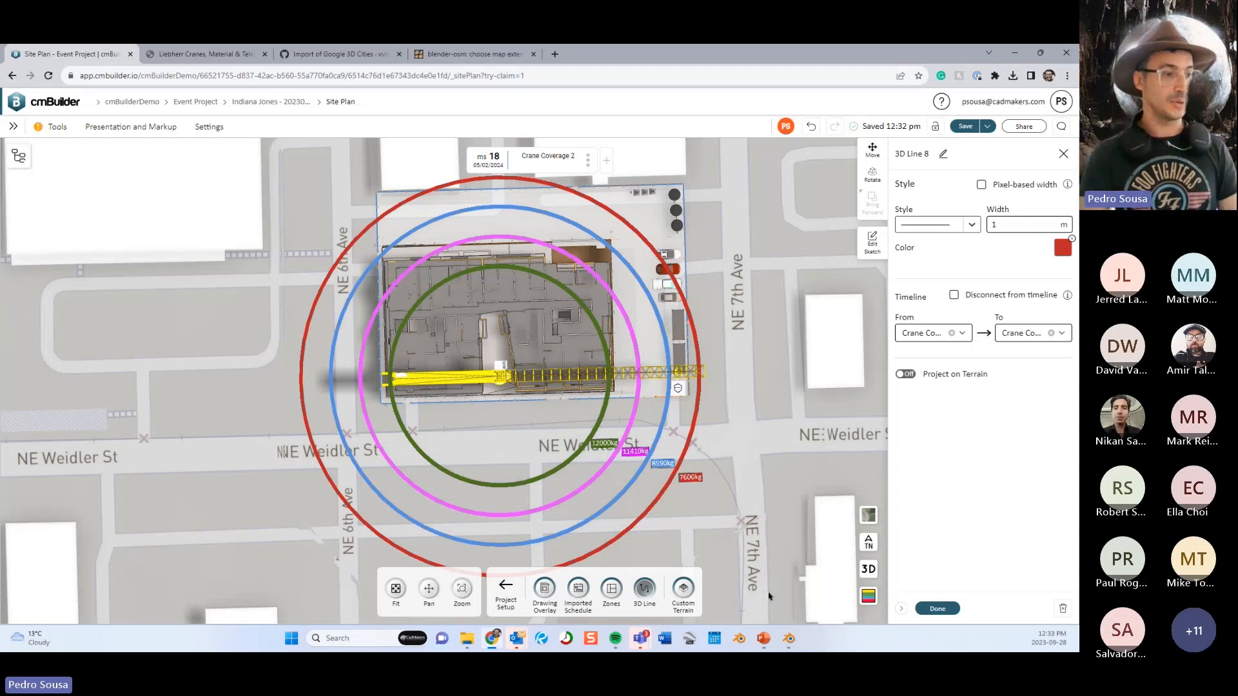
# Switch to the PowerPoint presentation, view the Location Marker and Project Setup Scenario slide, and return to the site plan.
pyautogui.click(766, 639)
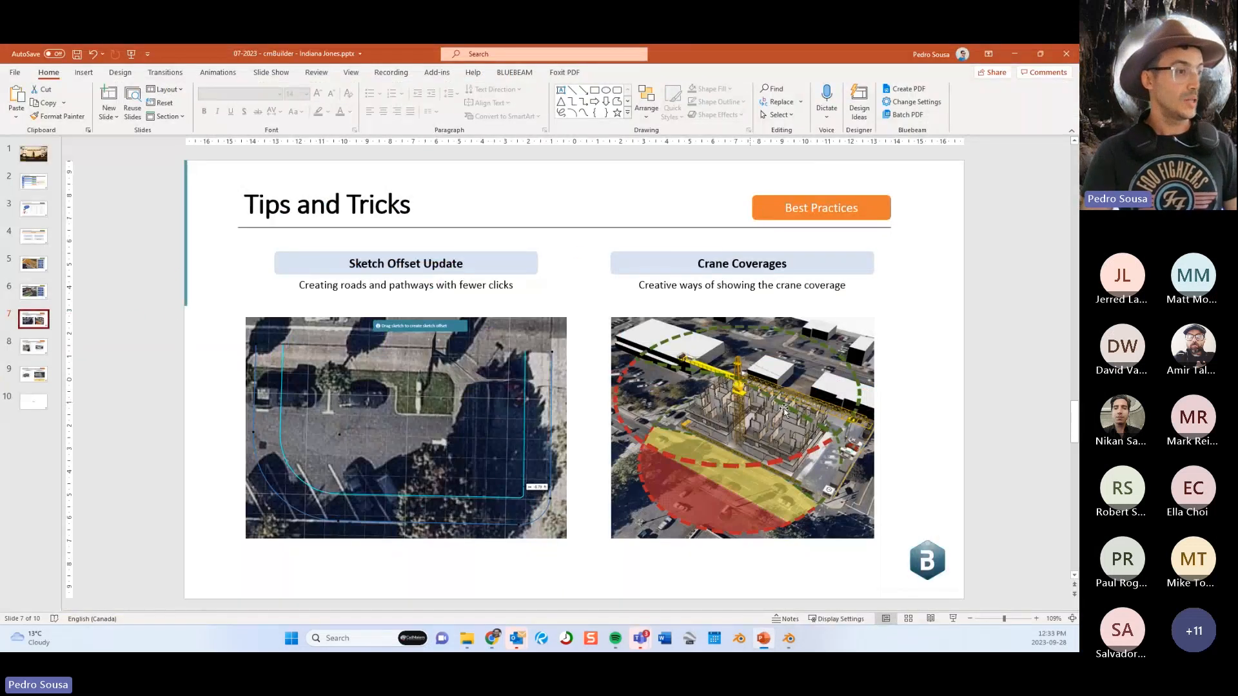
pyautogui.click(33, 350)
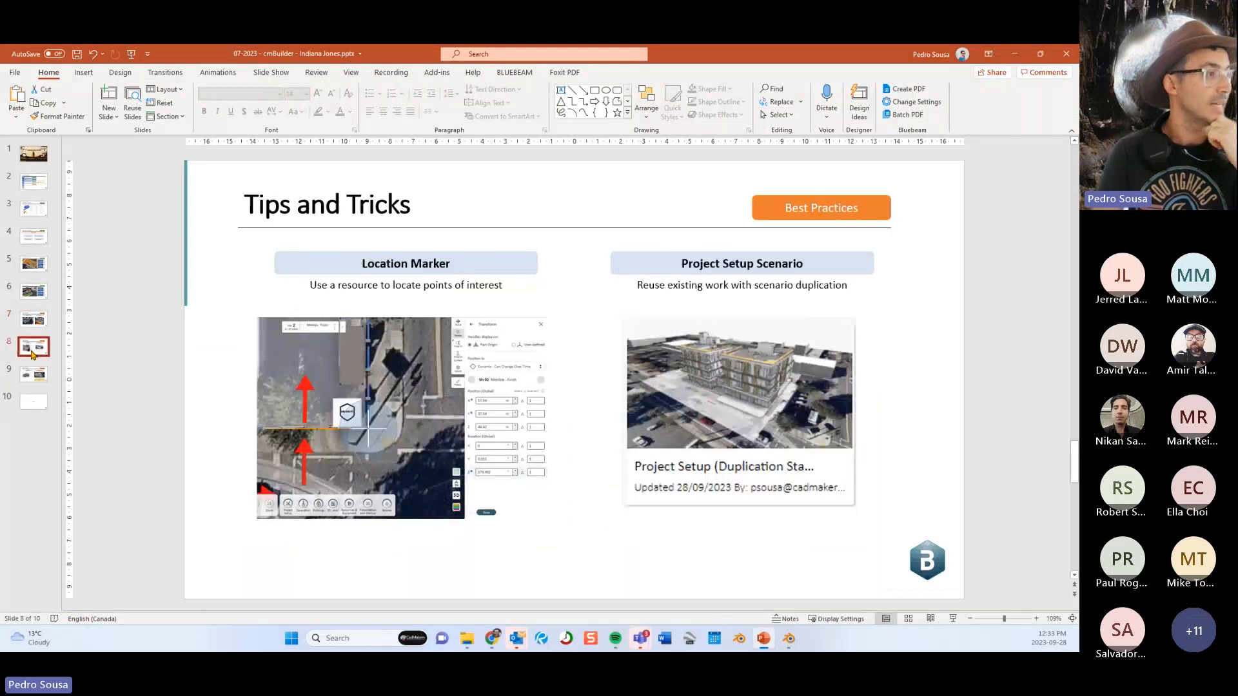
pyautogui.click(1014, 61)
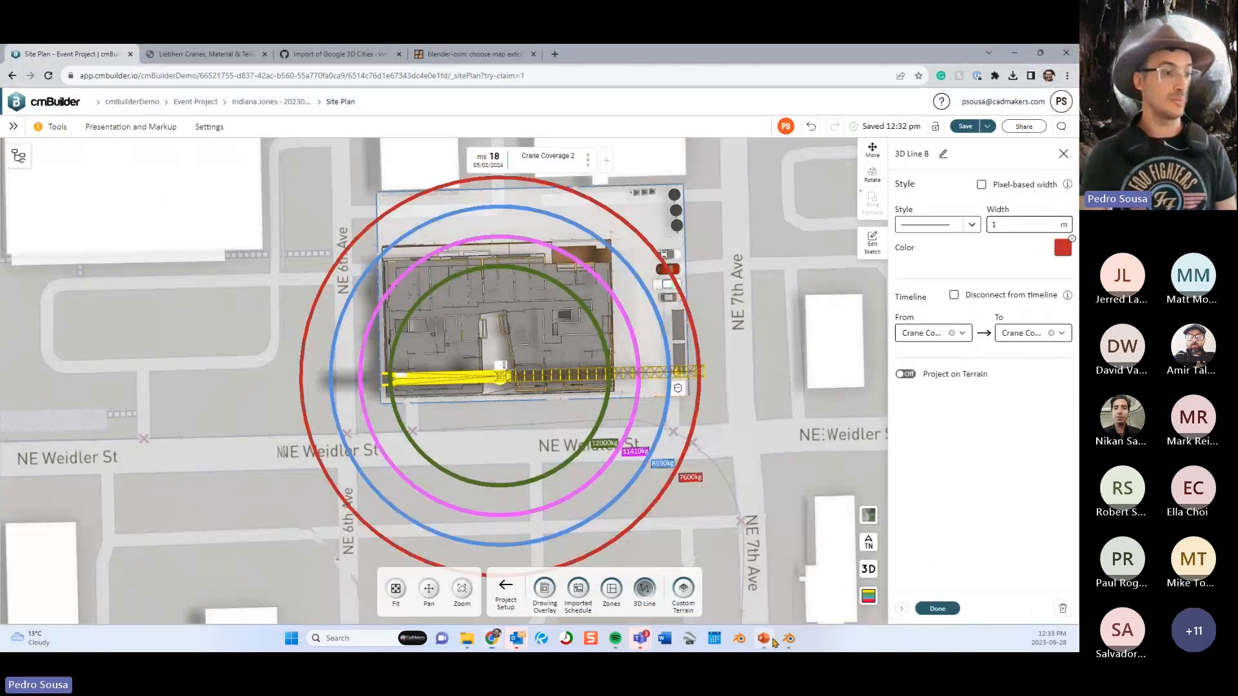
pyautogui.click(765, 639)
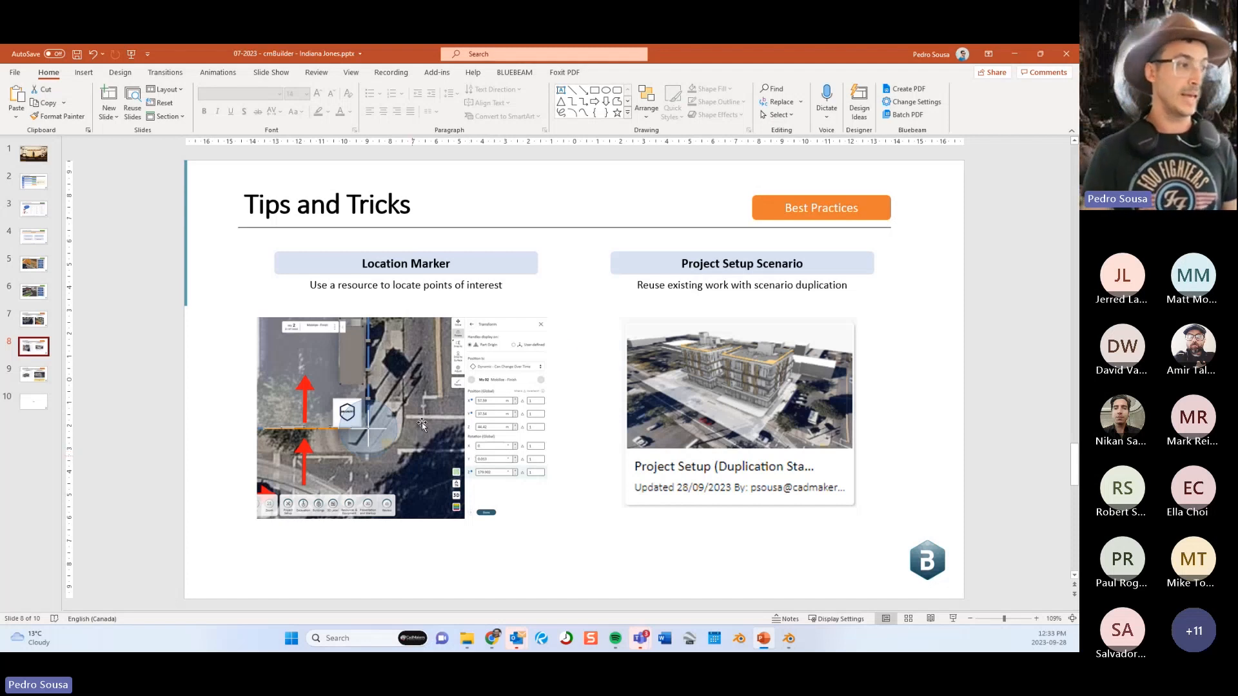
pyautogui.click(1014, 54)
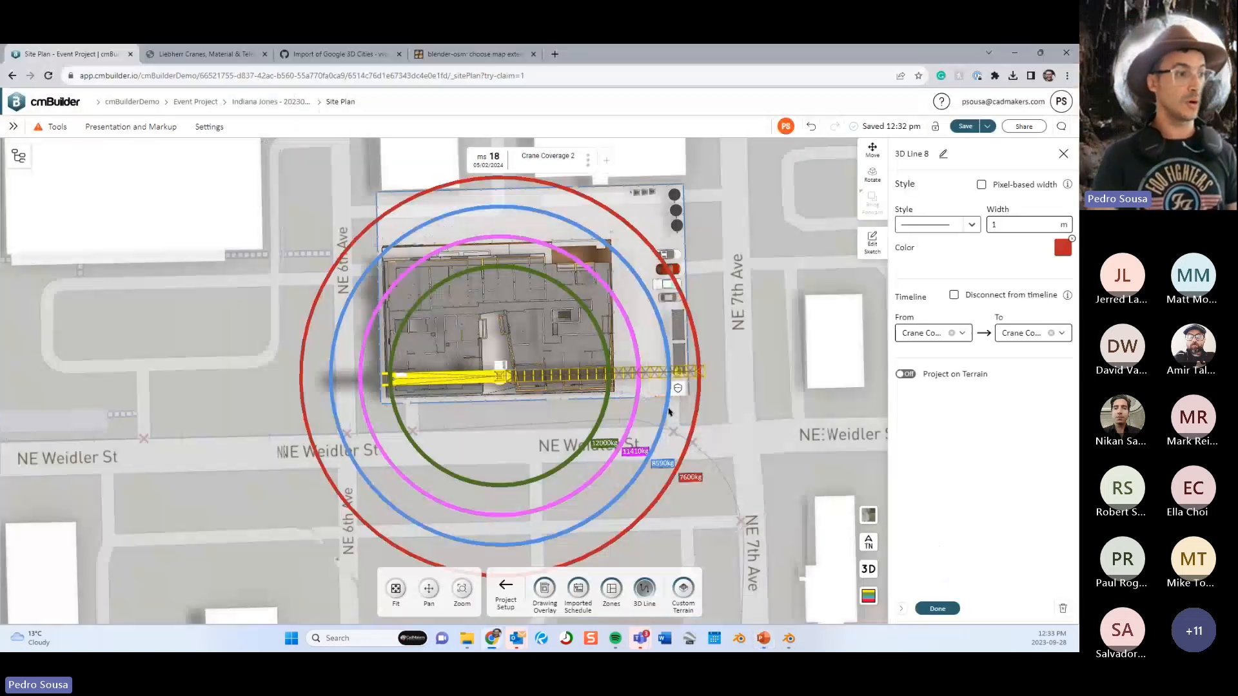
# Finish editing the 3D line, change the base map to satellite imagery, and show the Mobilize - Finish milestone in 3D.
pyautogui.click(935, 609)
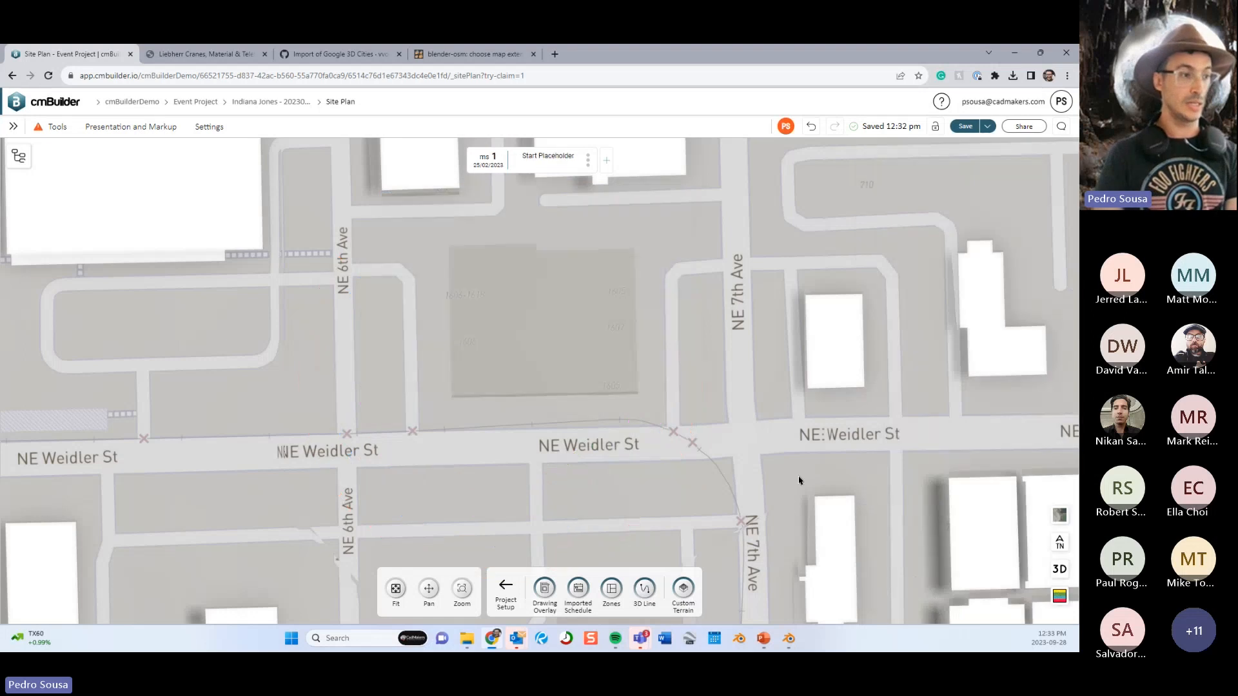
pyautogui.click(1059, 515)
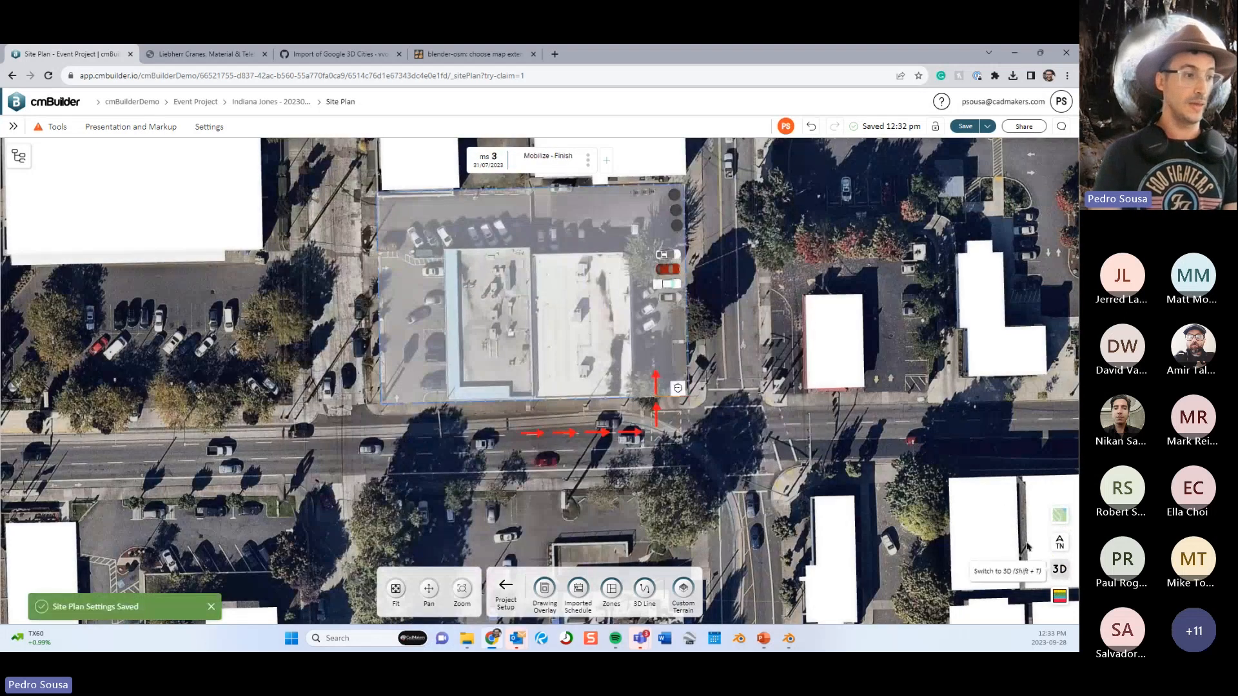
pyautogui.click(1059, 569)
# Delete the blue box-shaped object standing at the site's gate corner.
pyautogui.scroll(3, 673, 386)
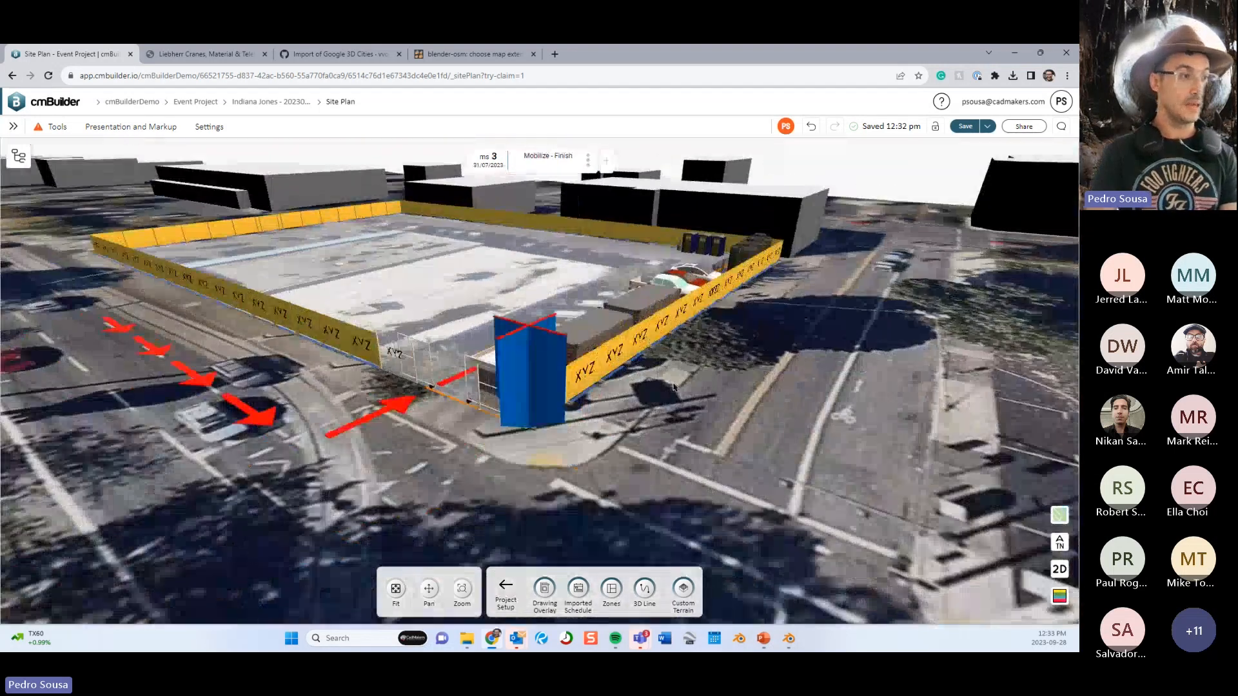
pyautogui.moveTo(673, 386); pyautogui.dragTo(401, 422)
pyautogui.press('Delete')
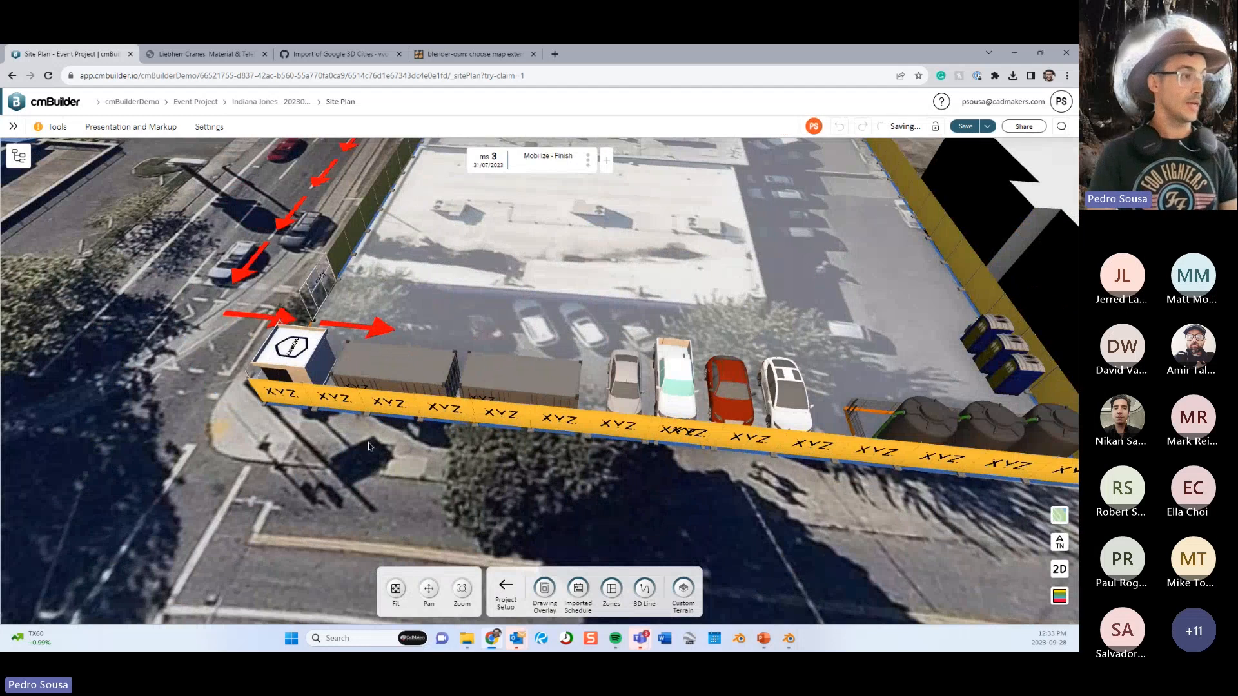
# View the gatehouse corner and traffic arrows from the street side, and leave the project setup tools.
pyautogui.moveTo(368, 442); pyautogui.dragTo(545, 439, button='right')
pyautogui.moveTo(545, 438); pyautogui.dragTo(596, 468)
pyautogui.click(506, 585)
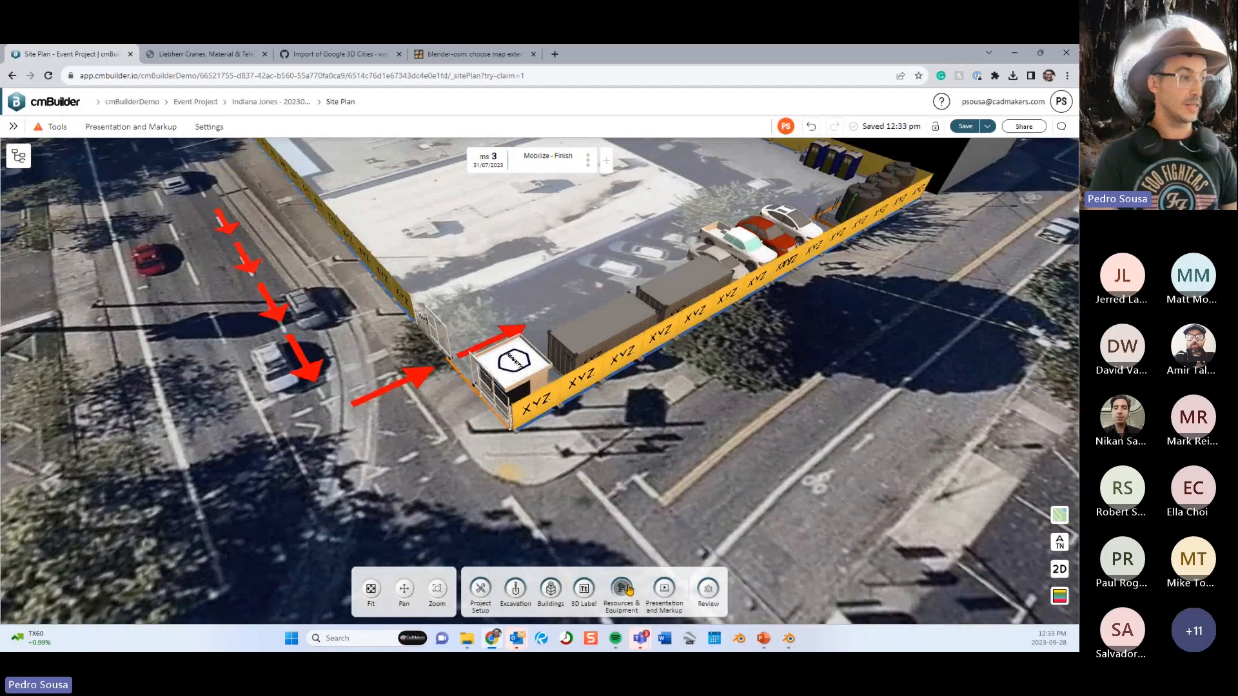
# Search the resource library for "marker" and place a Location Marker on the street near the gatehouse corner.
pyautogui.click(626, 590)
pyautogui.click(140, 156)
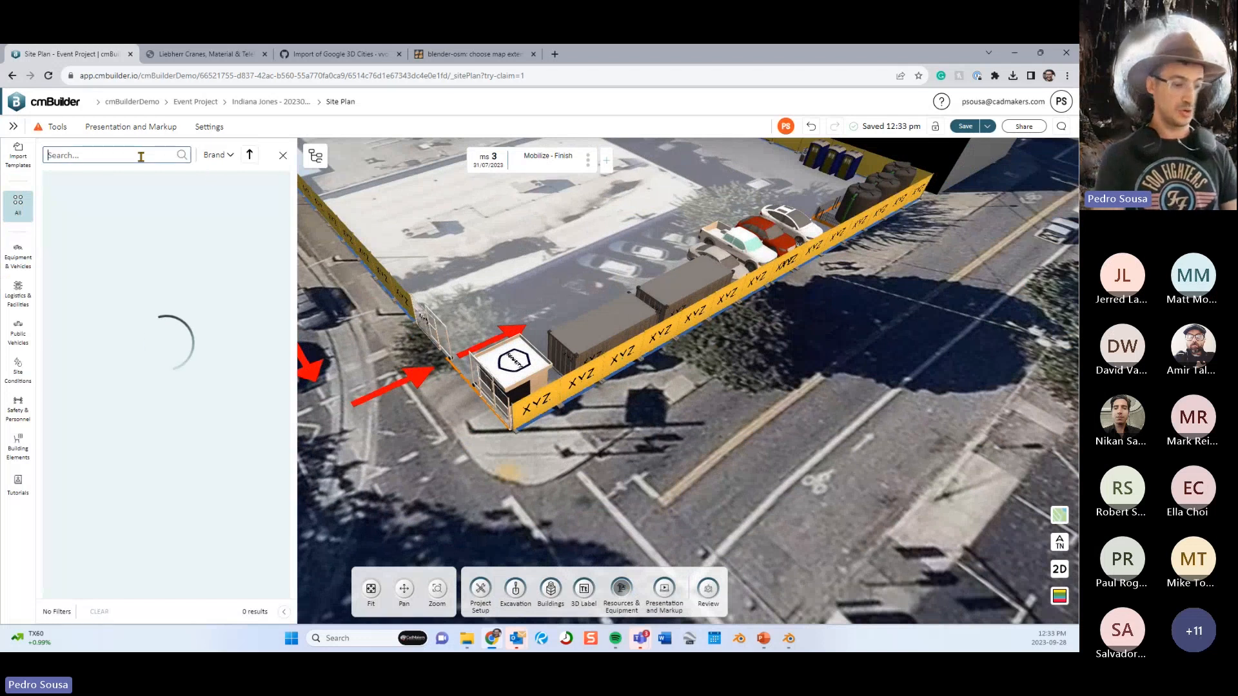
pyautogui.write('marker')
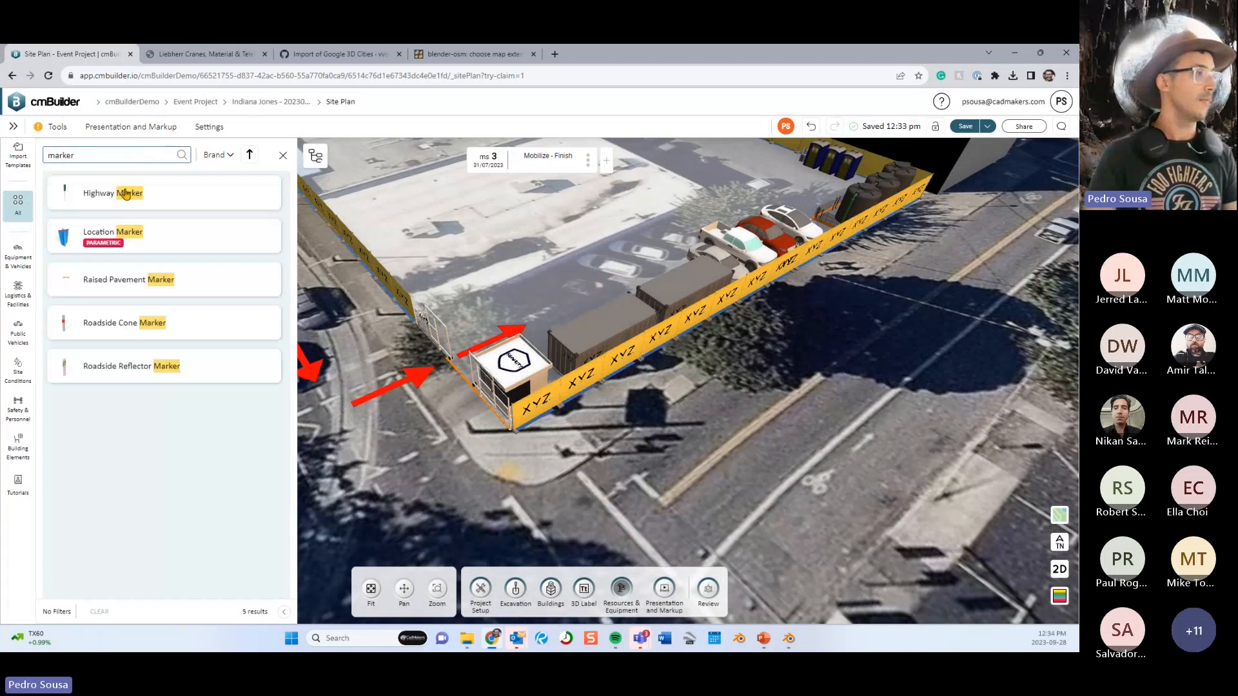
pyautogui.click(92, 243)
pyautogui.scroll(4, 520, 441)
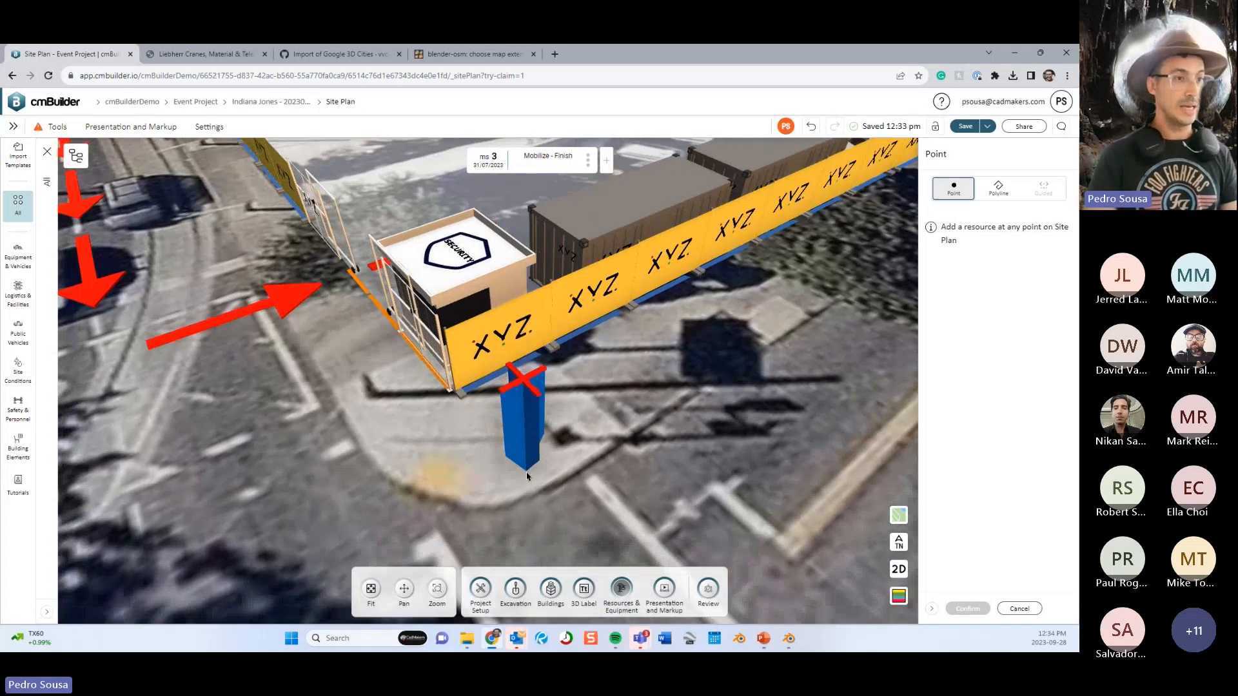
pyautogui.scroll(2, 548, 445)
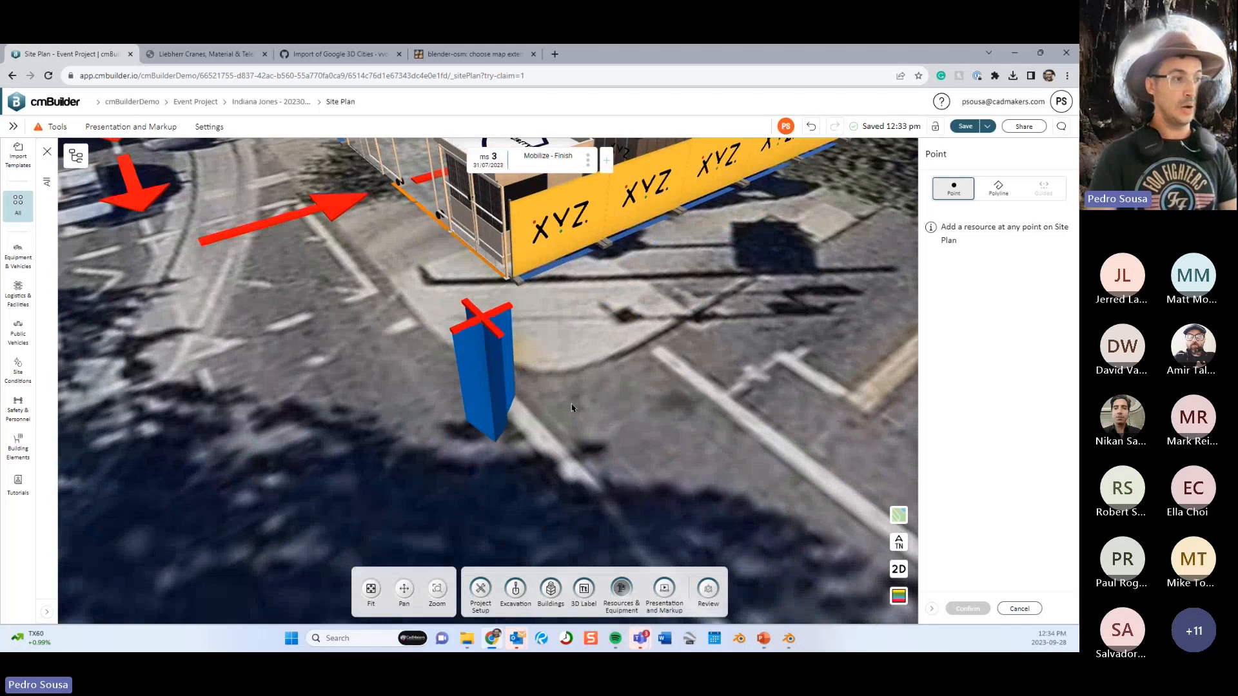
pyautogui.click(572, 407)
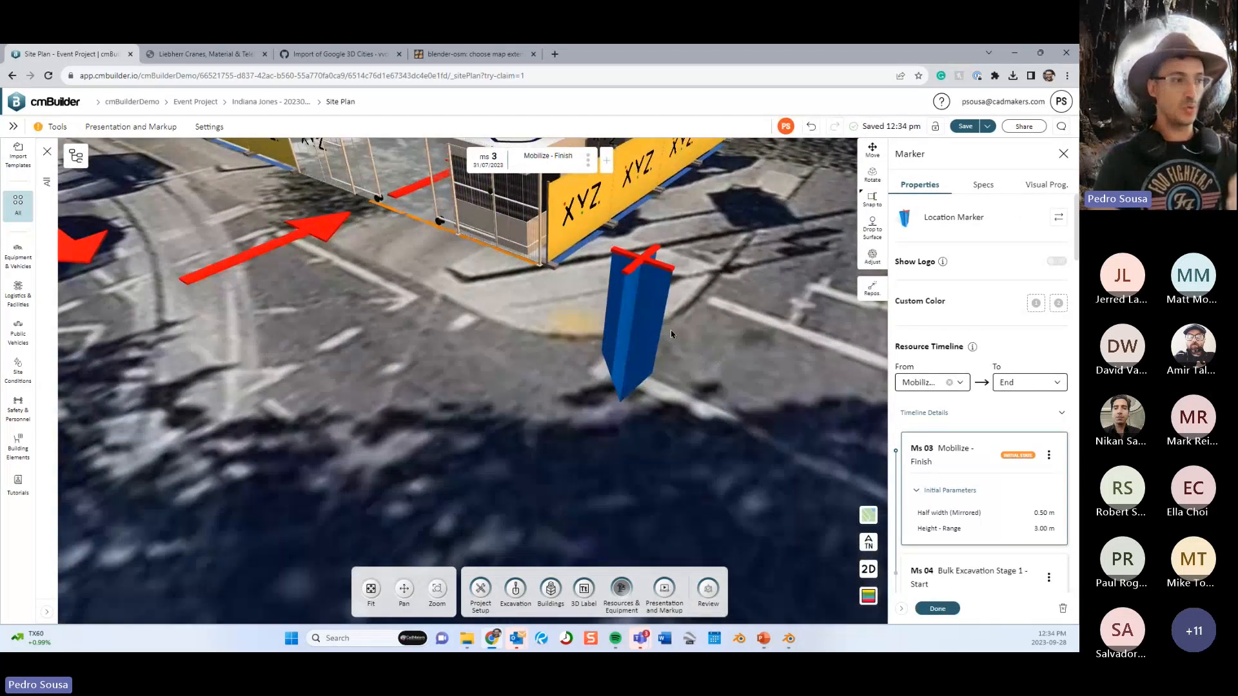
# Try to snap the Location Marker's side face onto the XYZ fence panel beside the gatehouse.
pyautogui.moveTo(628, 333)
pyautogui.mouseDown(button='middle')
pyautogui.moveTo(622, 343)
pyautogui.moveTo(742, 292)
pyautogui.moveTo(690, 308)
pyautogui.moveTo(707, 304)
pyautogui.mouseUp(button='middle')
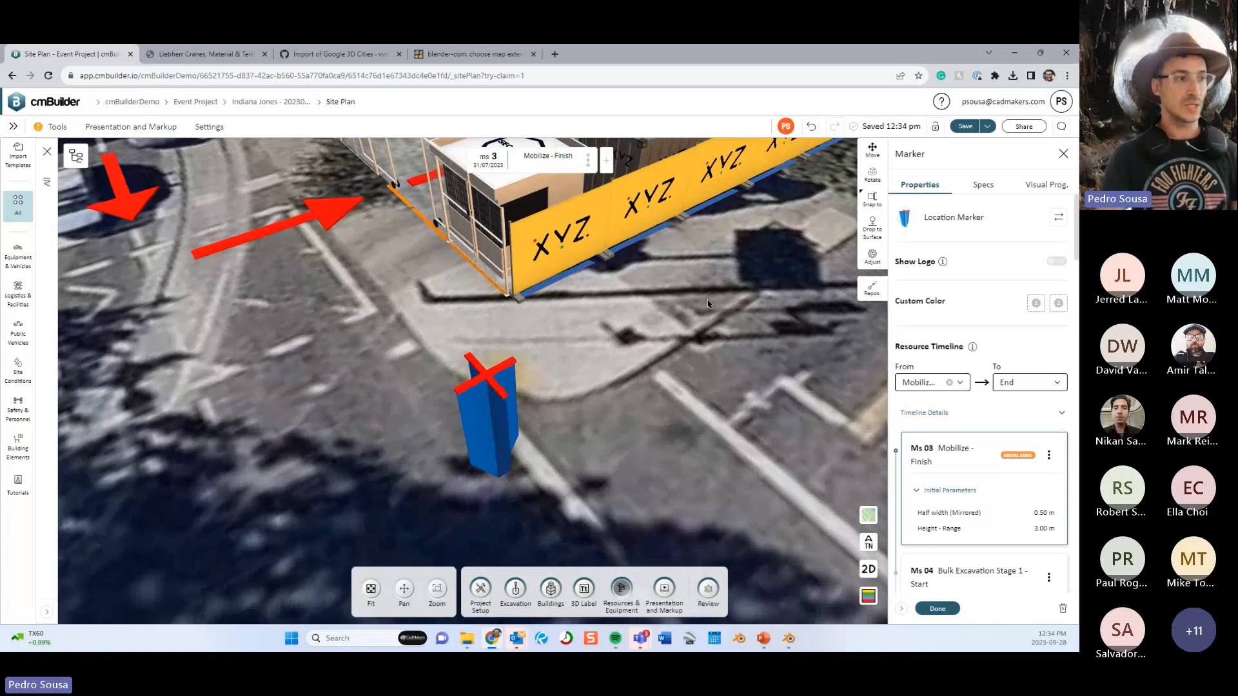
pyautogui.click(872, 199)
pyautogui.click(510, 391)
pyautogui.click(558, 238)
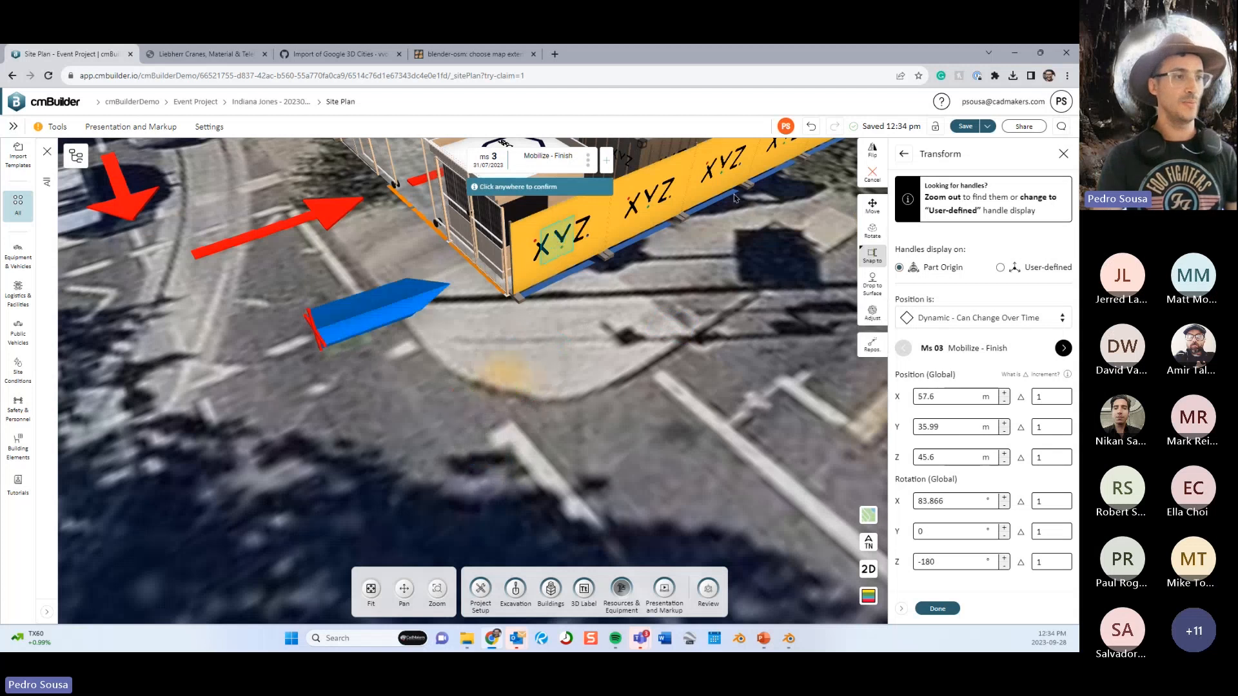
pyautogui.click(871, 150)
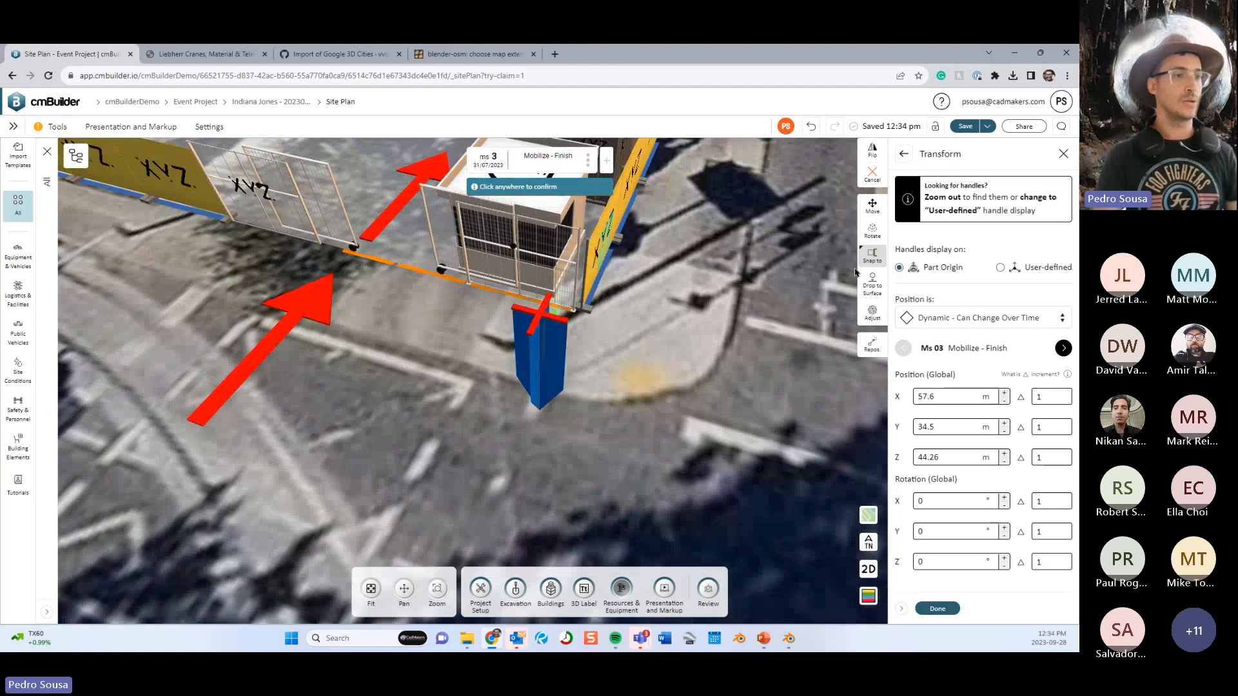
pyautogui.click(669, 344)
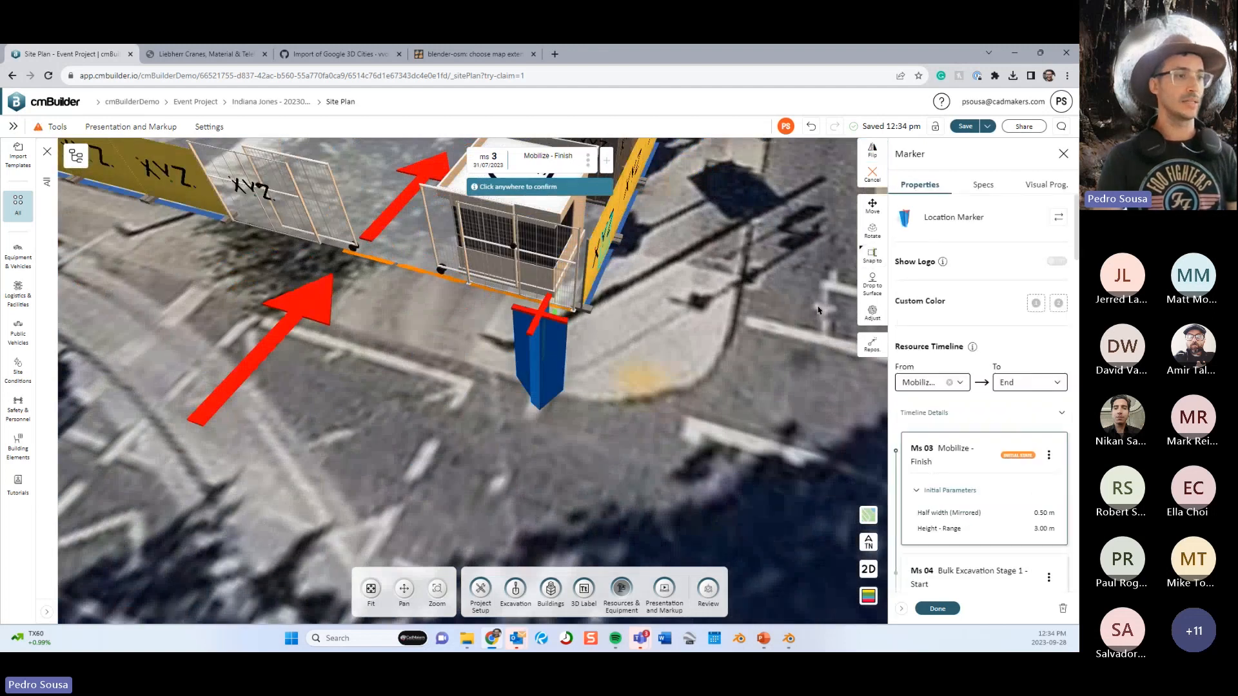
pyautogui.click(872, 256)
pyautogui.click(554, 349)
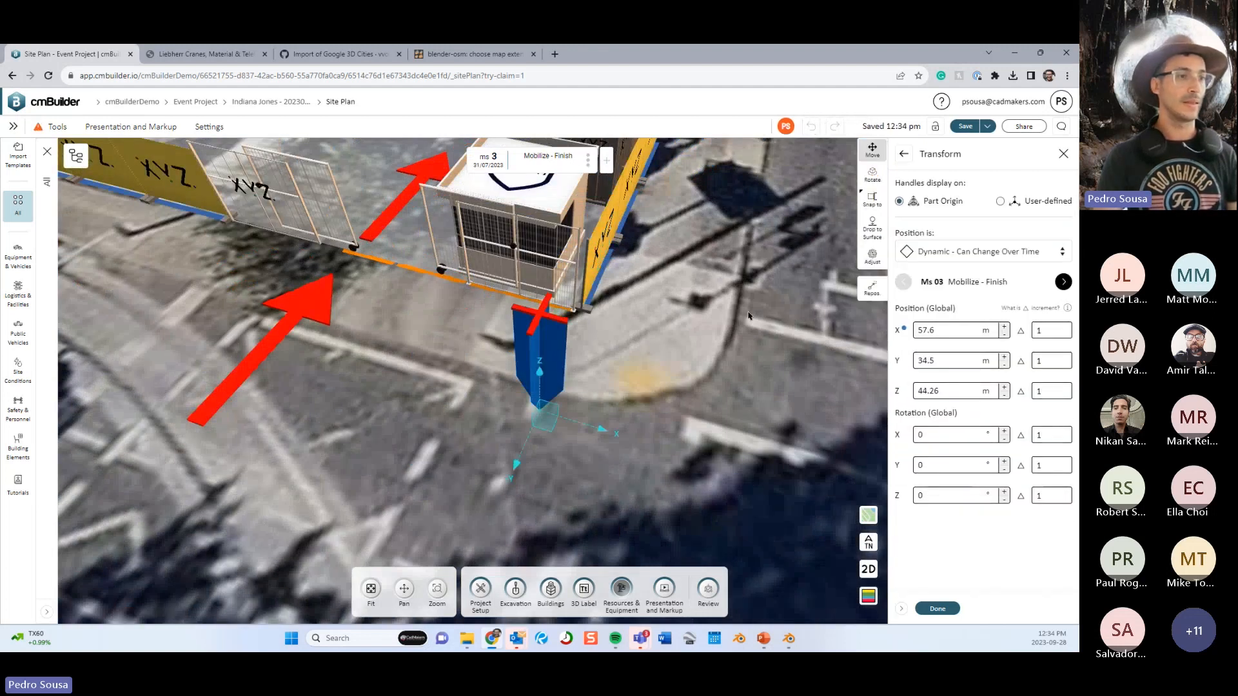
# Snap the Location Marker upright against the end of the XYZ fence at the gatehouse corner.
pyautogui.click(872, 197)
pyautogui.click(557, 356)
pyautogui.moveTo(691, 292)
pyautogui.mouseDown()
pyautogui.moveTo(644, 272)
pyautogui.moveTo(654, 341)
pyautogui.mouseUp()
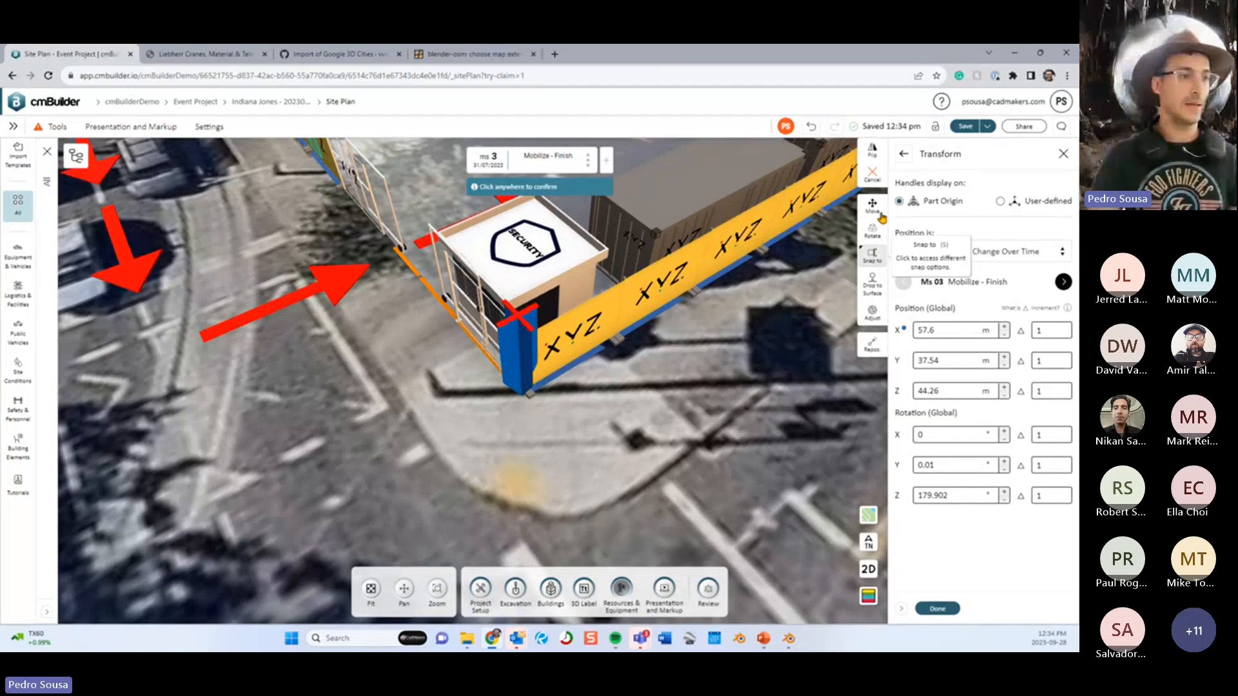
# Adjust the Location Marker to a half width of 1.2 m and a height of 2.1 m.
pyautogui.click(873, 313)
pyautogui.scroll(-5, 637, 376)
pyautogui.moveTo(654, 367); pyautogui.dragTo(829, 280)
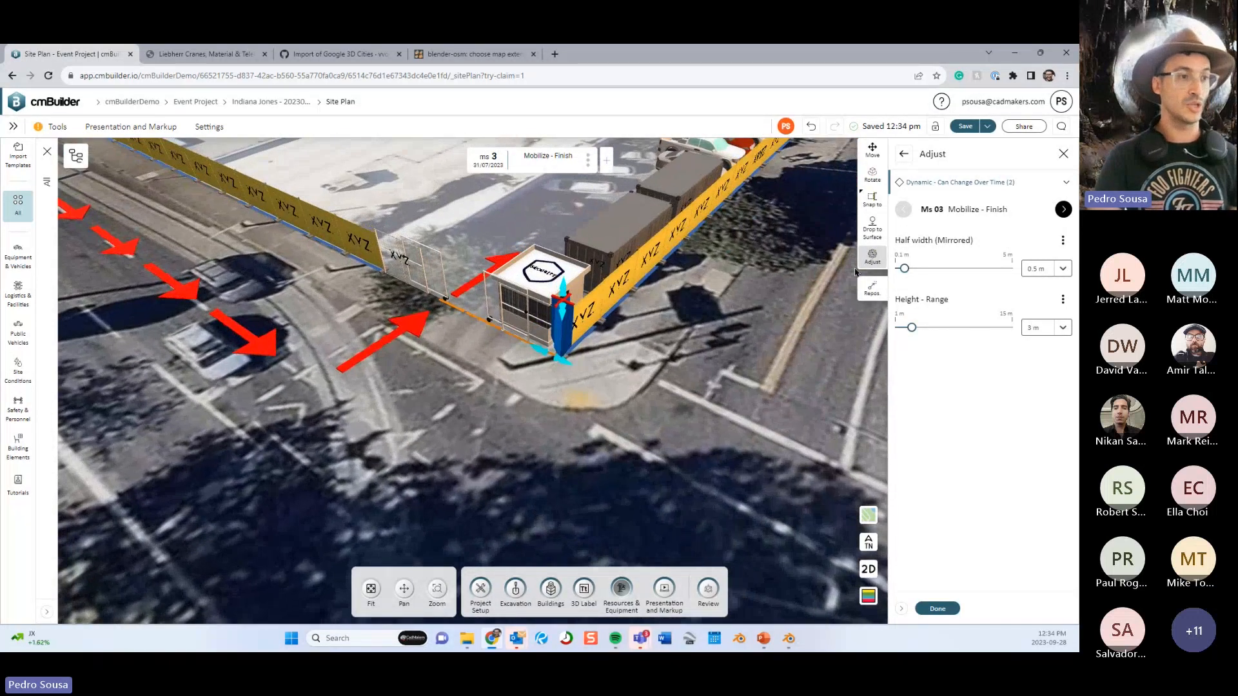
pyautogui.moveTo(559, 358); pyautogui.dragTo(610, 314)
pyautogui.moveTo(673, 348); pyautogui.dragTo(683, 387)
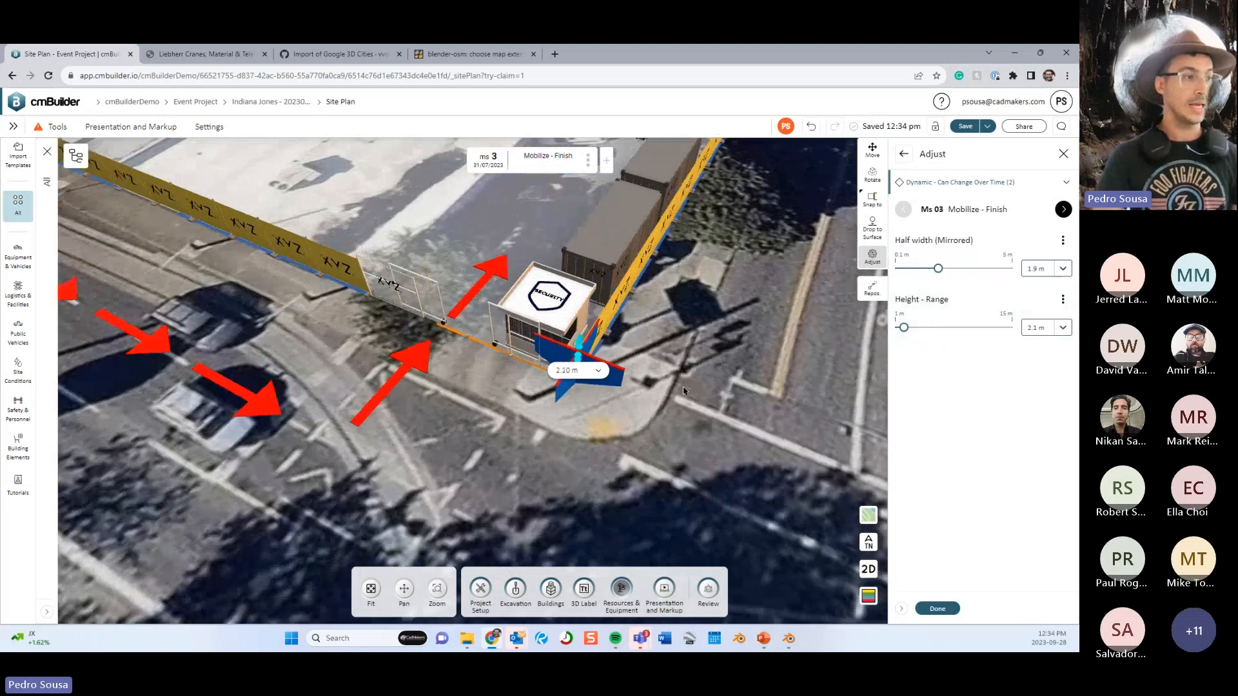
pyautogui.moveTo(535, 367); pyautogui.dragTo(550, 373)
pyautogui.click(737, 385)
pyautogui.click(903, 154)
pyautogui.scroll(-3, 756, 373)
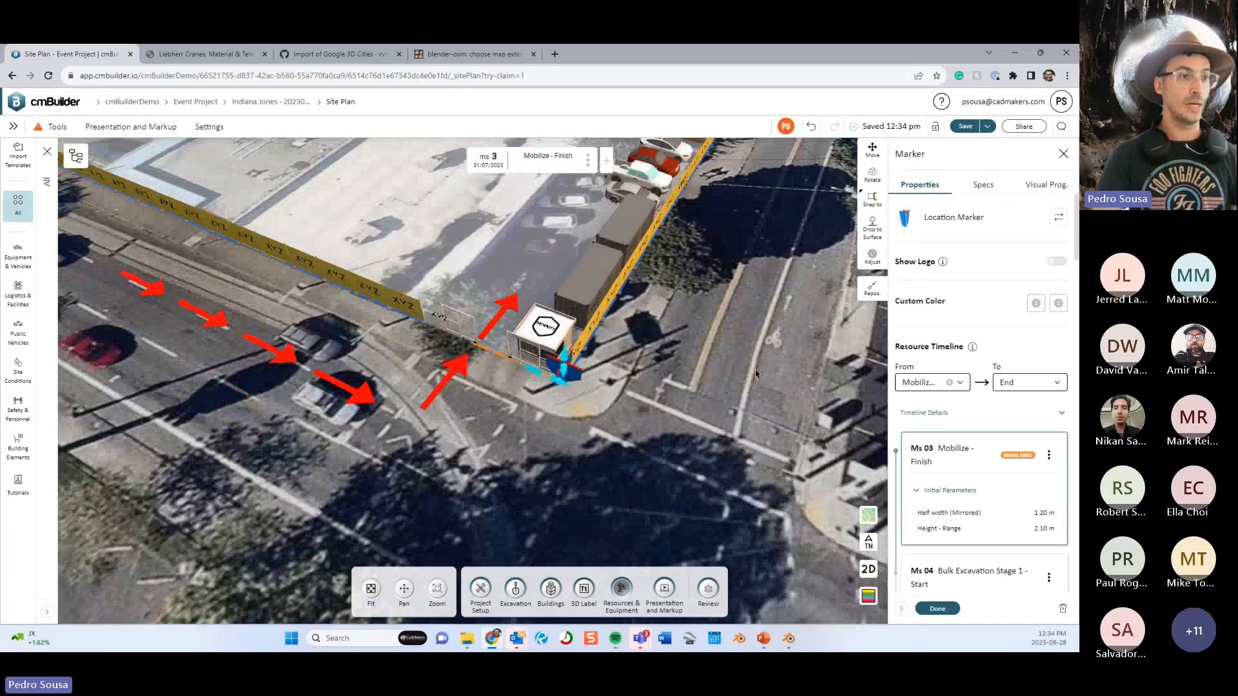
# Display the marker's position and rotation values, and switch the base map from satellite to the default street map.
pyautogui.click(871, 150)
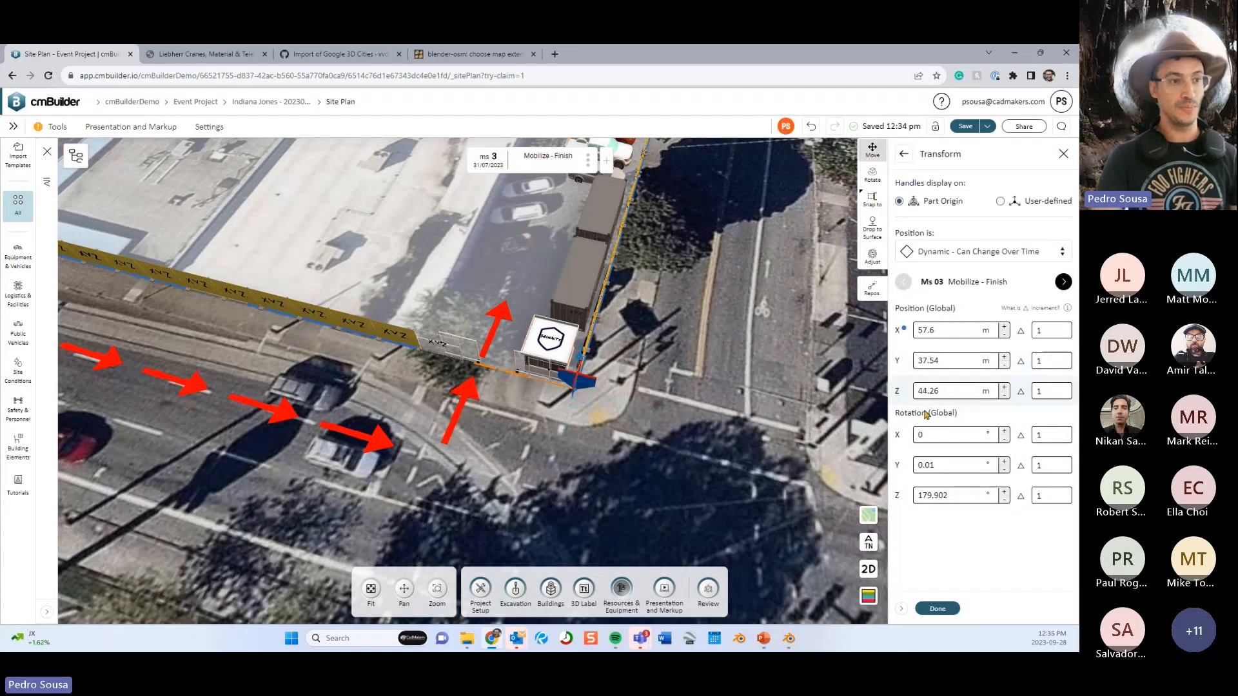
pyautogui.scroll(-2, 867, 322)
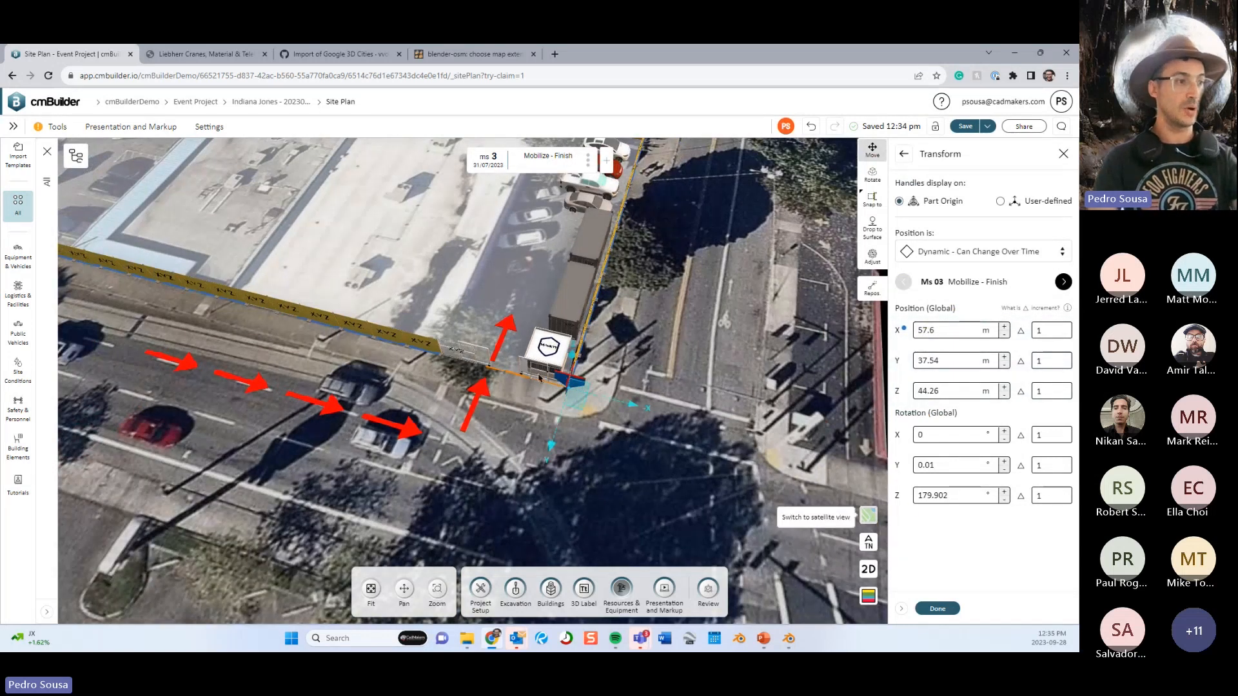
pyautogui.click(868, 515)
pyautogui.scroll(-3, 690, 377)
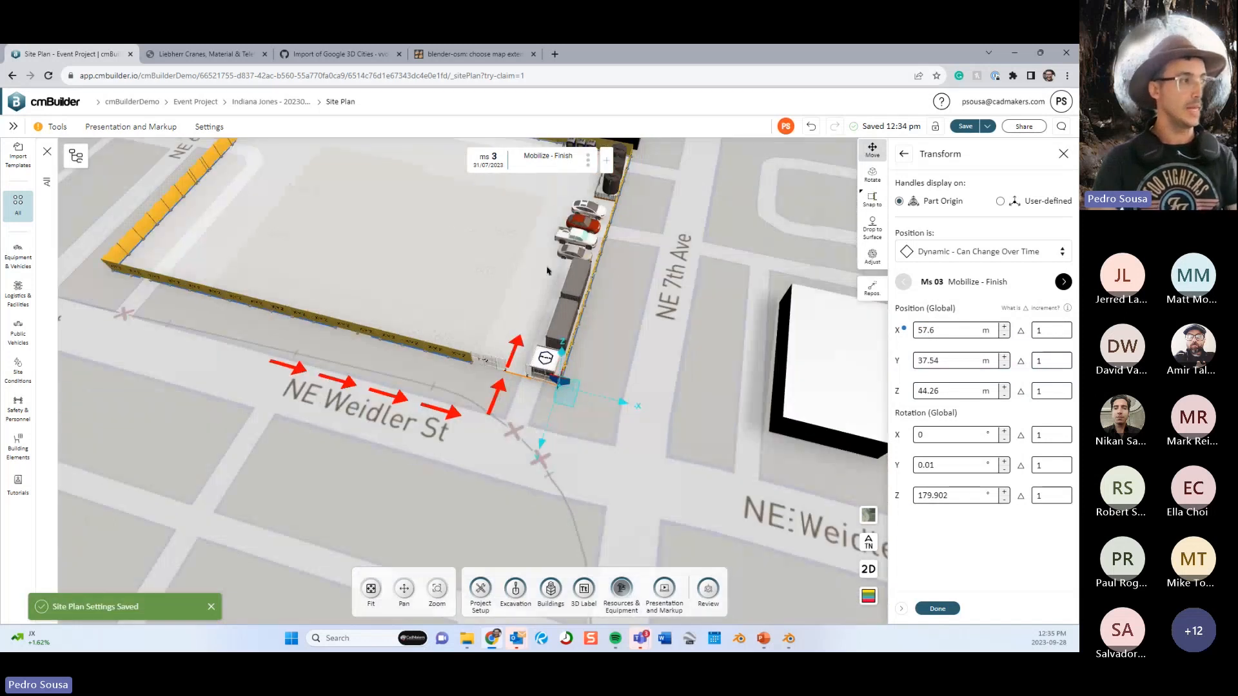
pyautogui.scroll(-2, 691, 381)
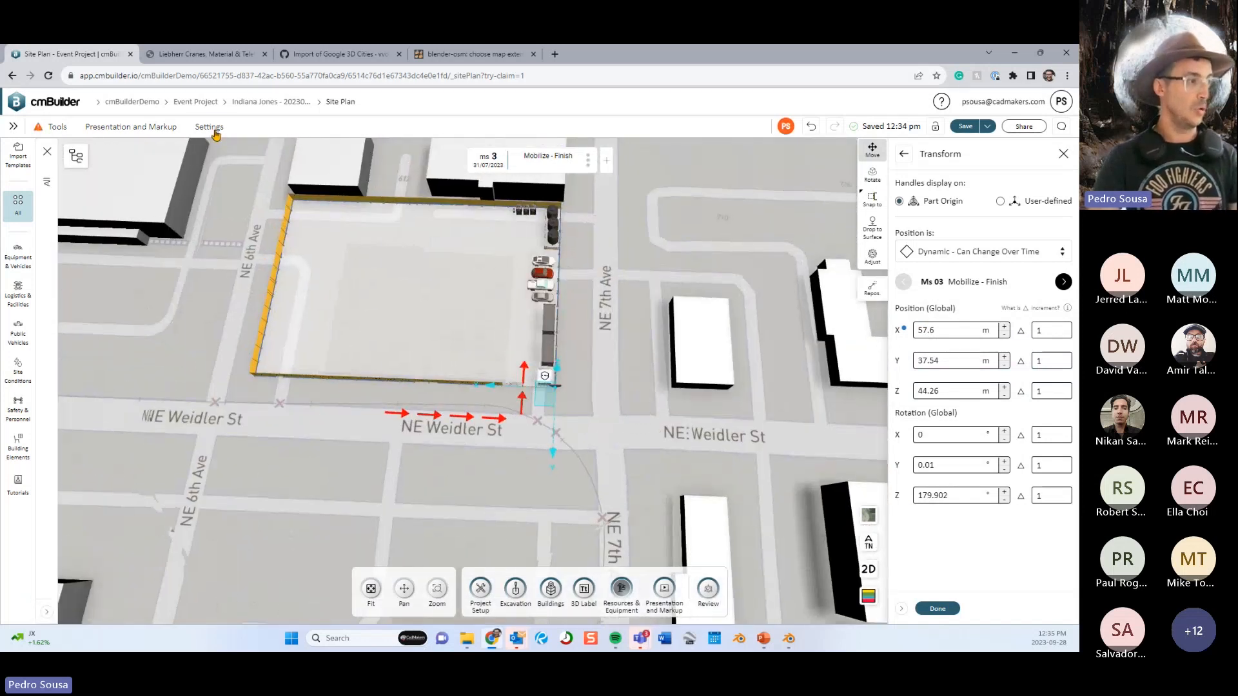
# Turn on the Origin Axis display in the site plan.
pyautogui.click(209, 127)
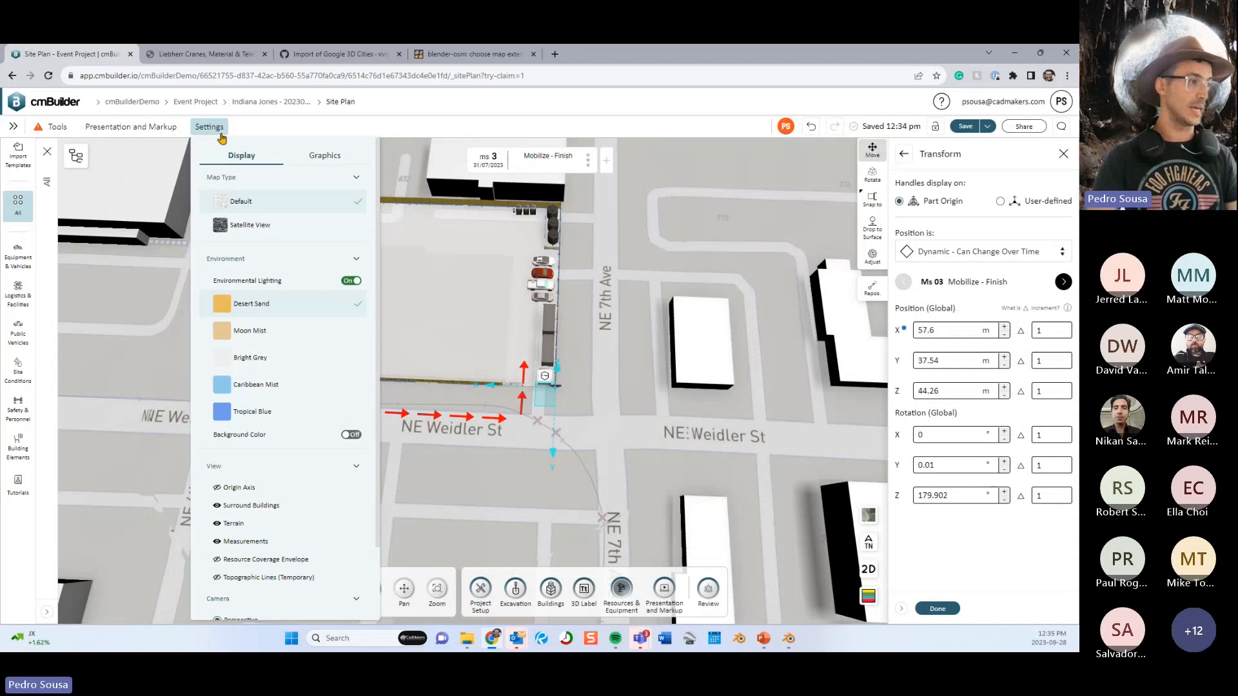
pyautogui.click(247, 490)
pyautogui.scroll(-4, 621, 368)
pyautogui.click(616, 448)
pyautogui.moveTo(615, 448); pyautogui.dragTo(675, 413, button='middle')
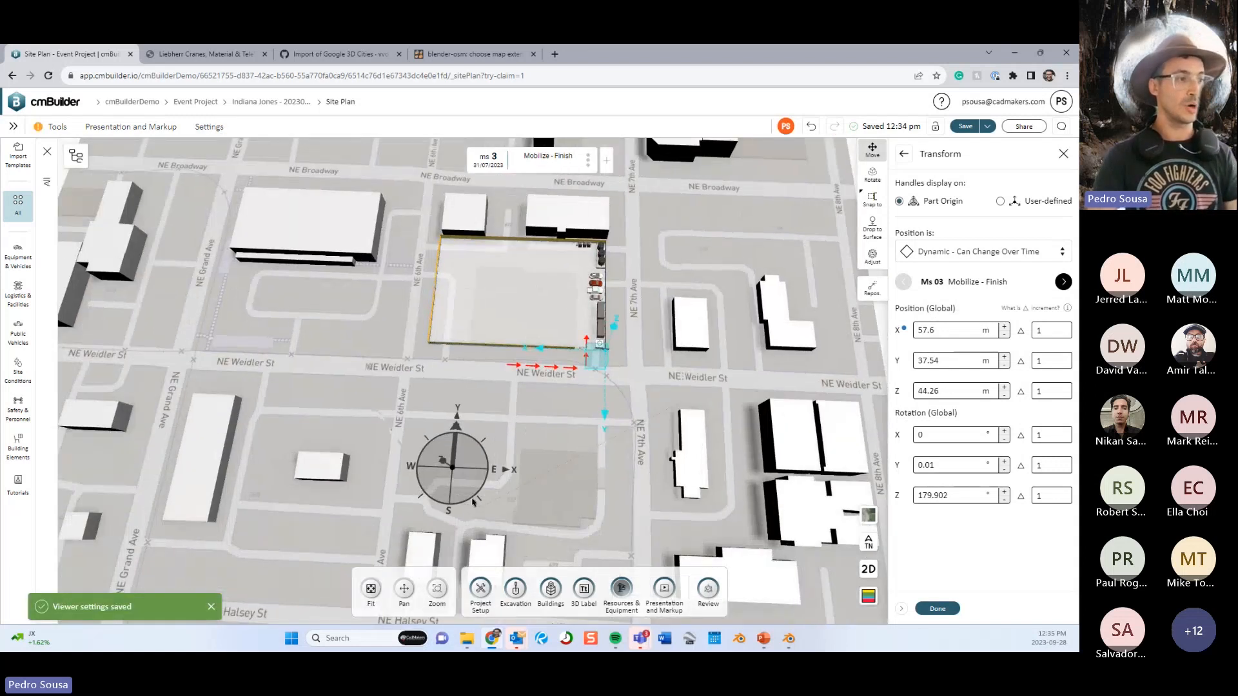
# Examine the marker's global position relative to the origin axis, and leave the transform settings.
pyautogui.scroll(-4, 548, 421)
pyautogui.moveTo(594, 457); pyautogui.dragTo(541, 406)
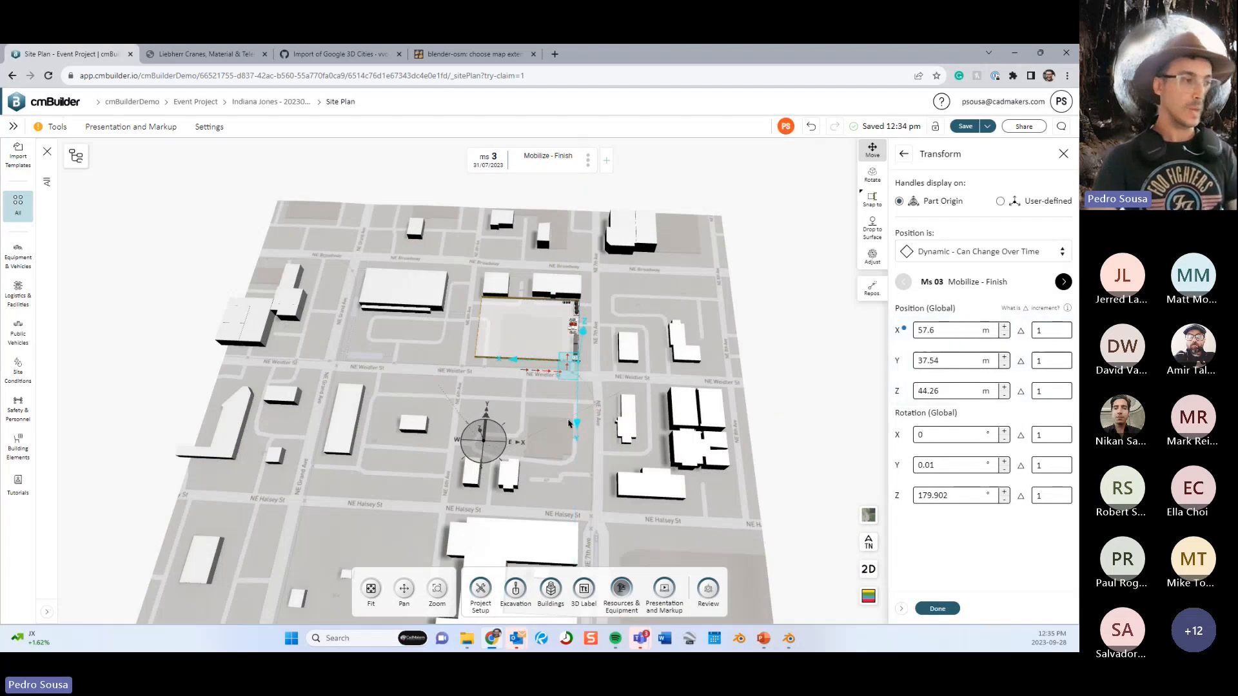
pyautogui.scroll(3, 548, 418)
pyautogui.moveTo(547, 418); pyautogui.dragTo(555, 432)
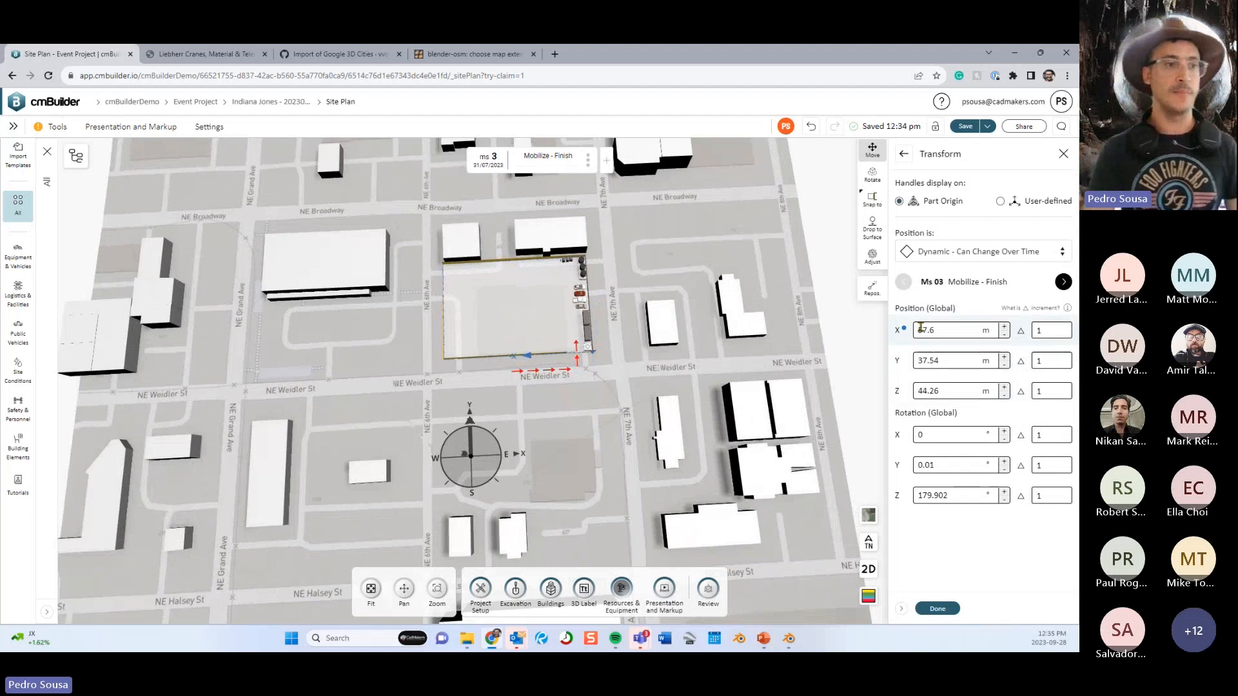
pyautogui.moveTo(676, 364); pyautogui.dragTo(685, 378)
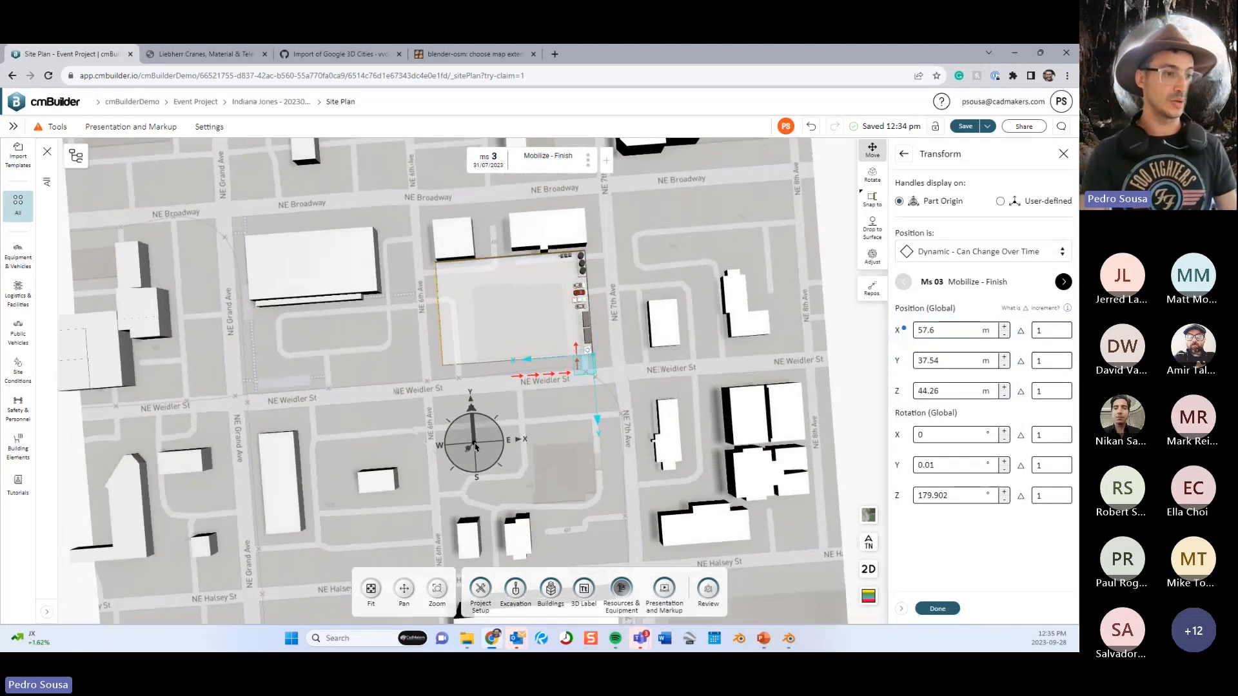
pyautogui.click(937, 608)
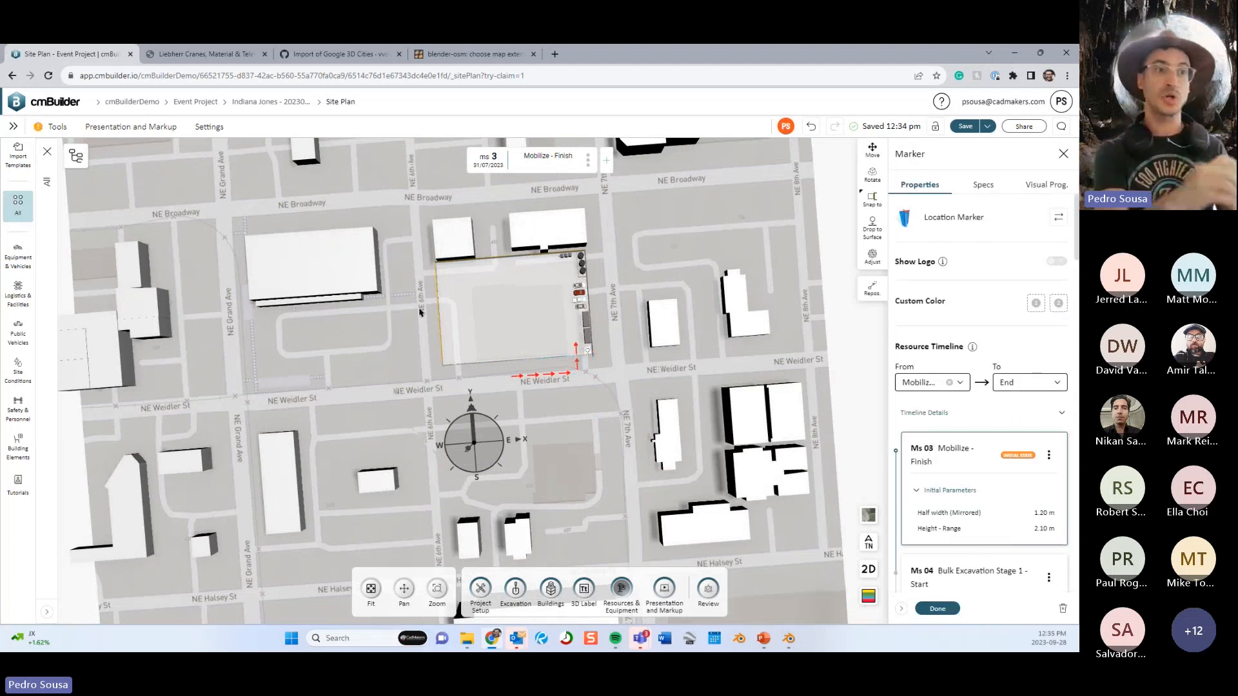
# Open the Event Project overview in a new browser tab and examine its address, latitude, longitude and UTM coordinates.
pyautogui.middleClick(208, 105)
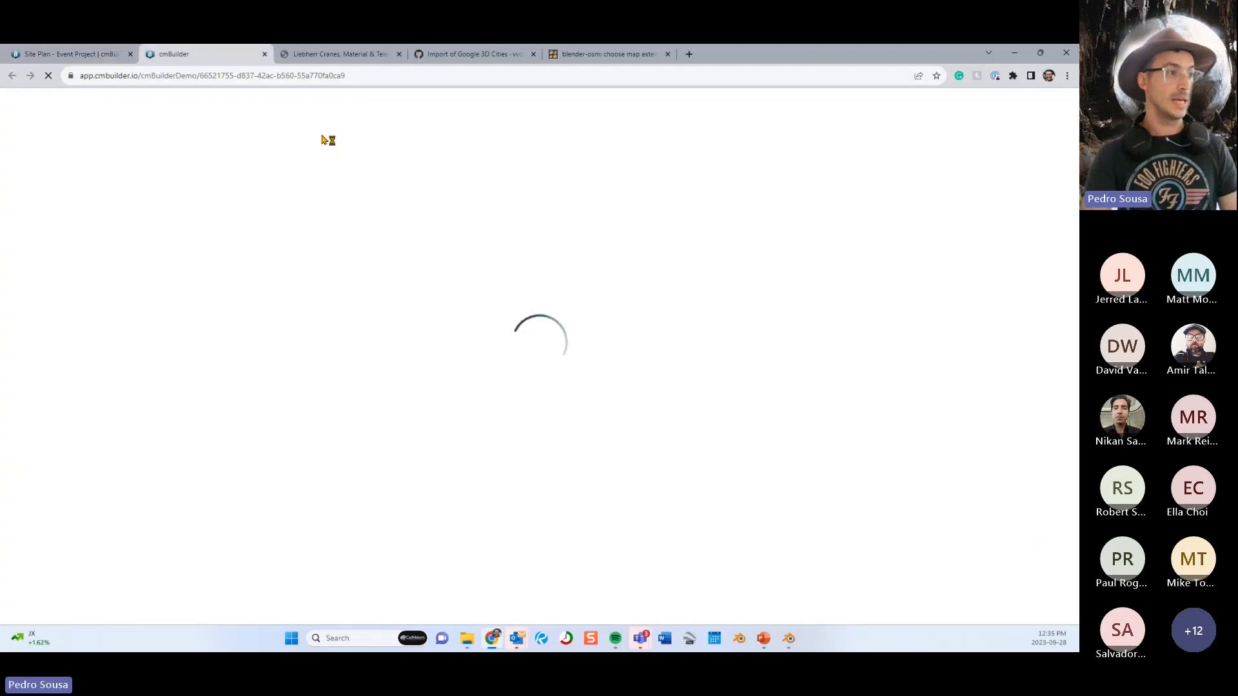
pyautogui.click(205, 55)
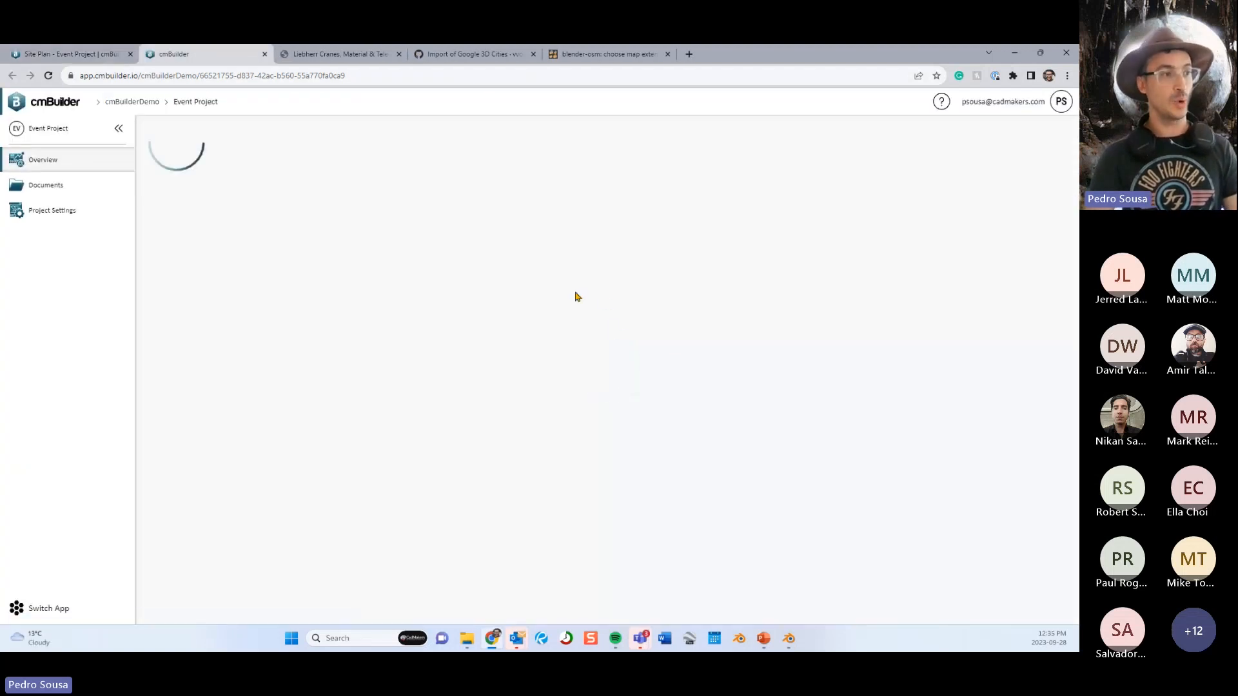
pyautogui.moveTo(415, 266); pyautogui.dragTo(684, 276)
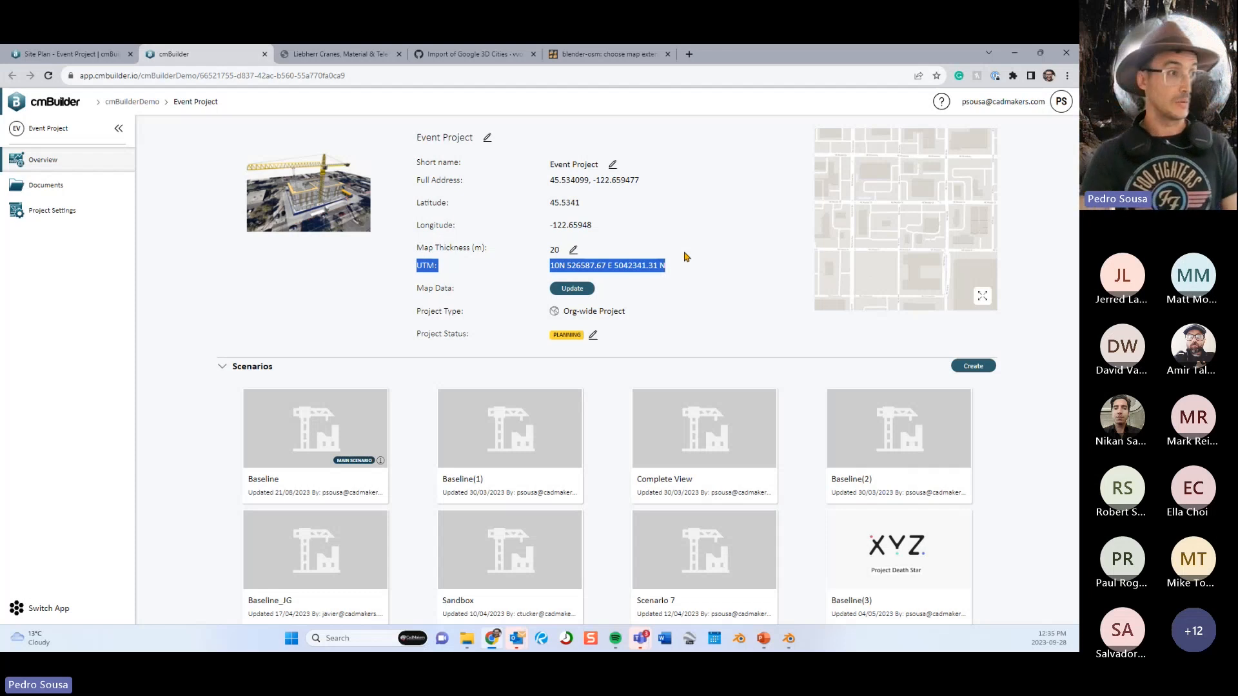
pyautogui.moveTo(636, 180); pyautogui.dragTo(508, 199)
pyautogui.click(508, 198)
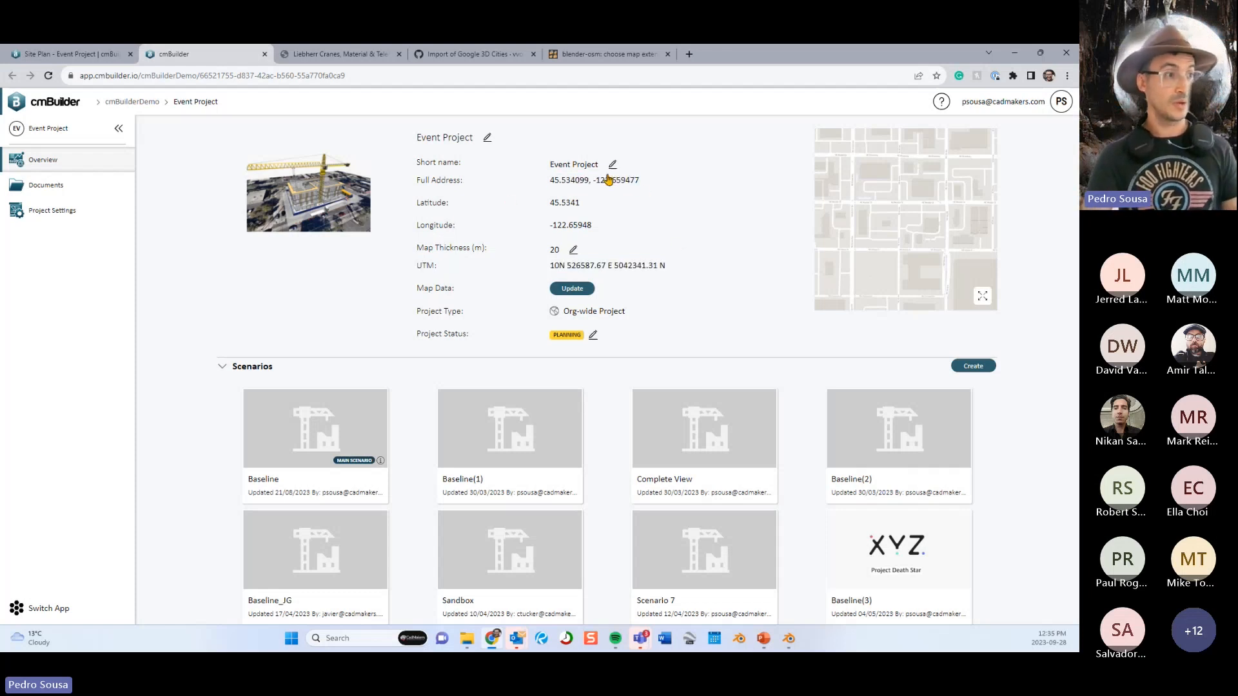
pyautogui.moveTo(640, 180); pyautogui.dragTo(541, 205)
pyautogui.click(603, 239)
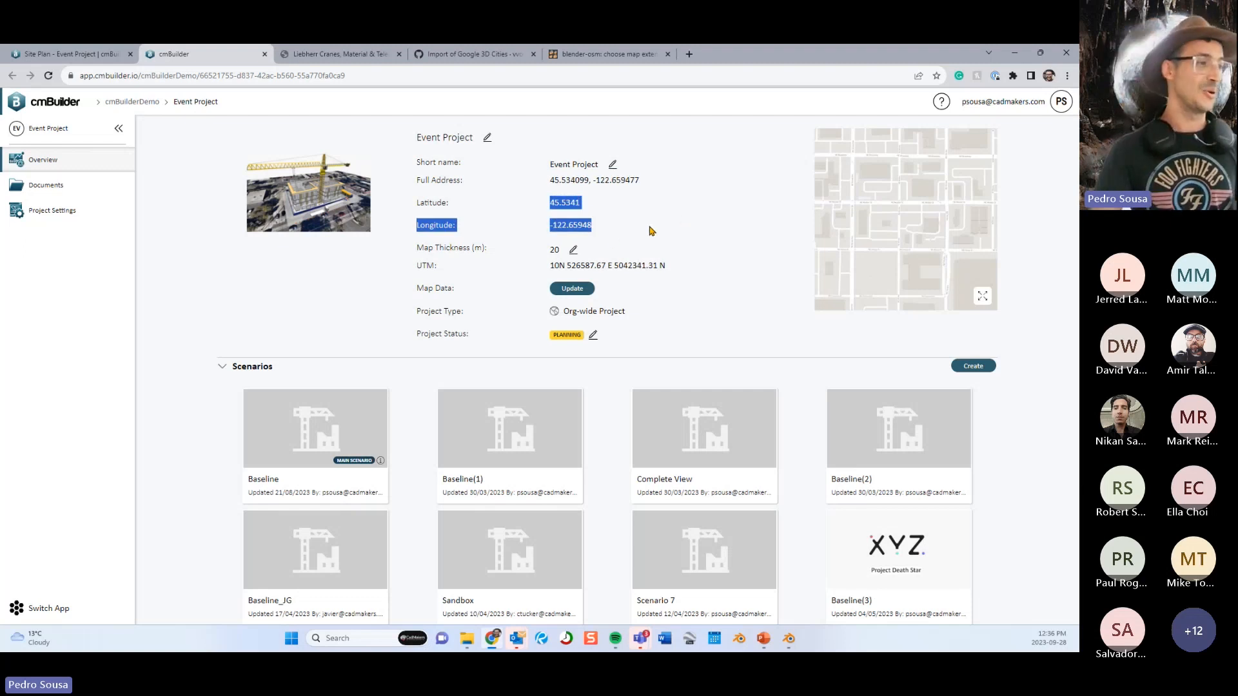
pyautogui.moveTo(665, 267); pyautogui.dragTo(416, 271)
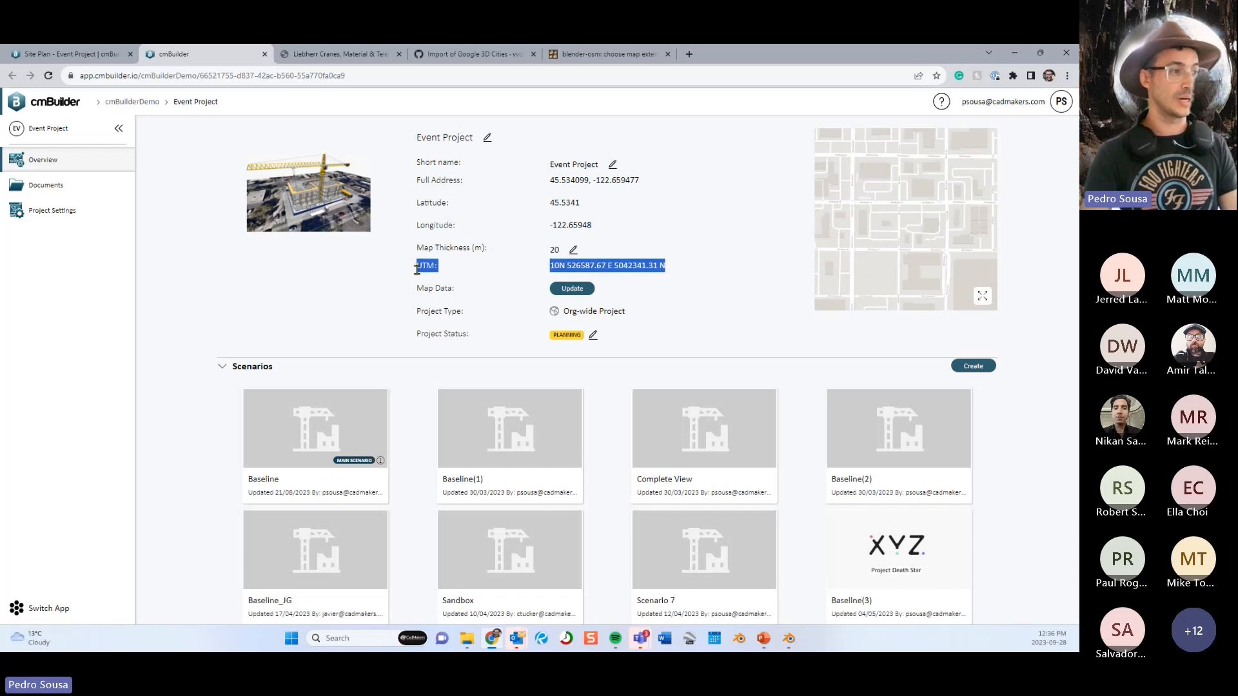
pyautogui.click(716, 290)
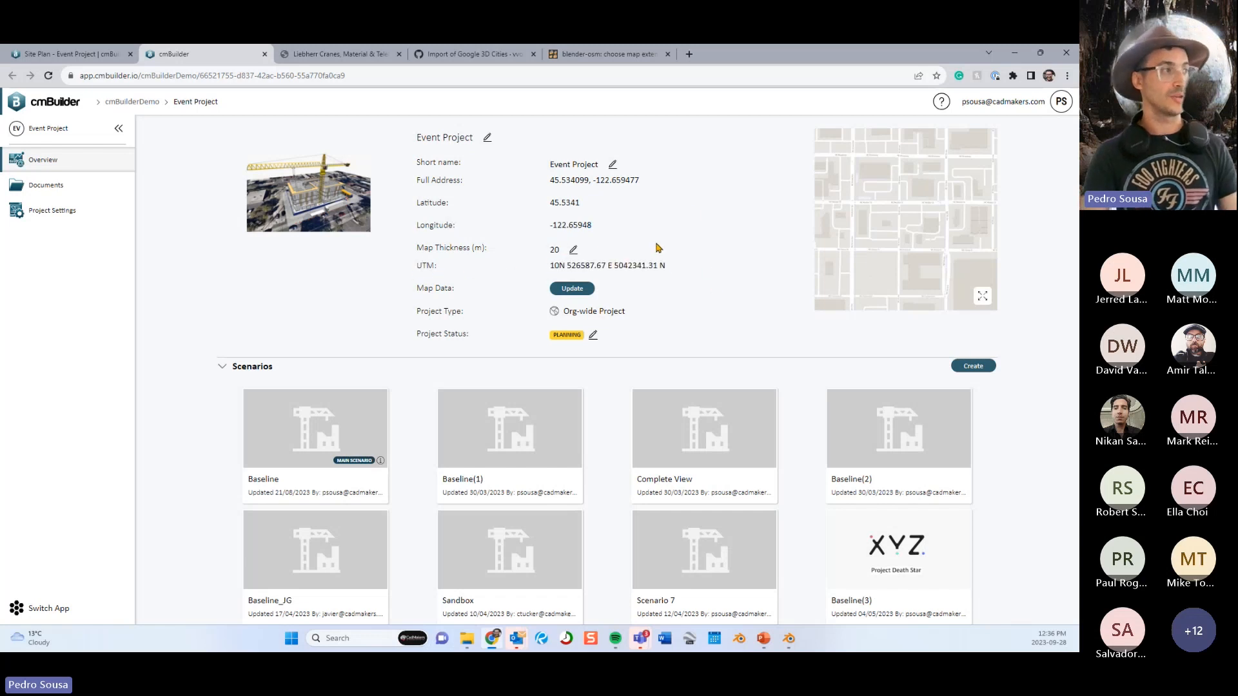
# Return to the site plan, finish editing the Location Marker and close the resource library.
pyautogui.click(75, 54)
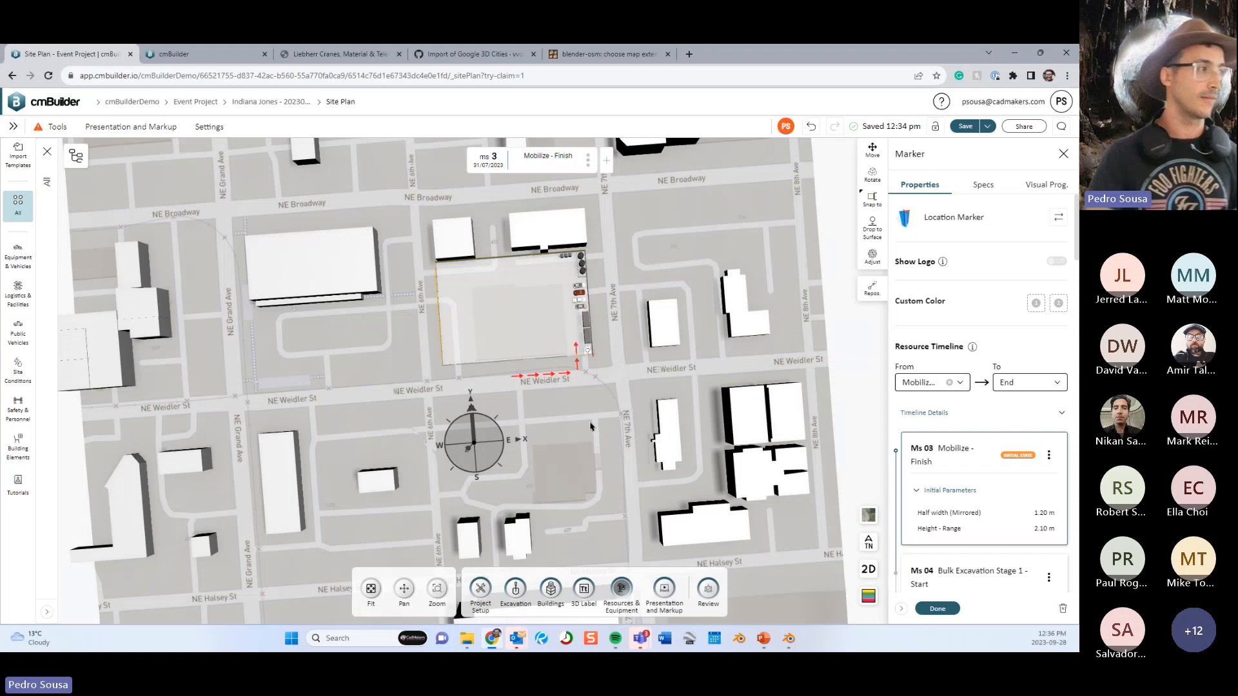
pyautogui.moveTo(626, 404); pyautogui.dragTo(603, 355)
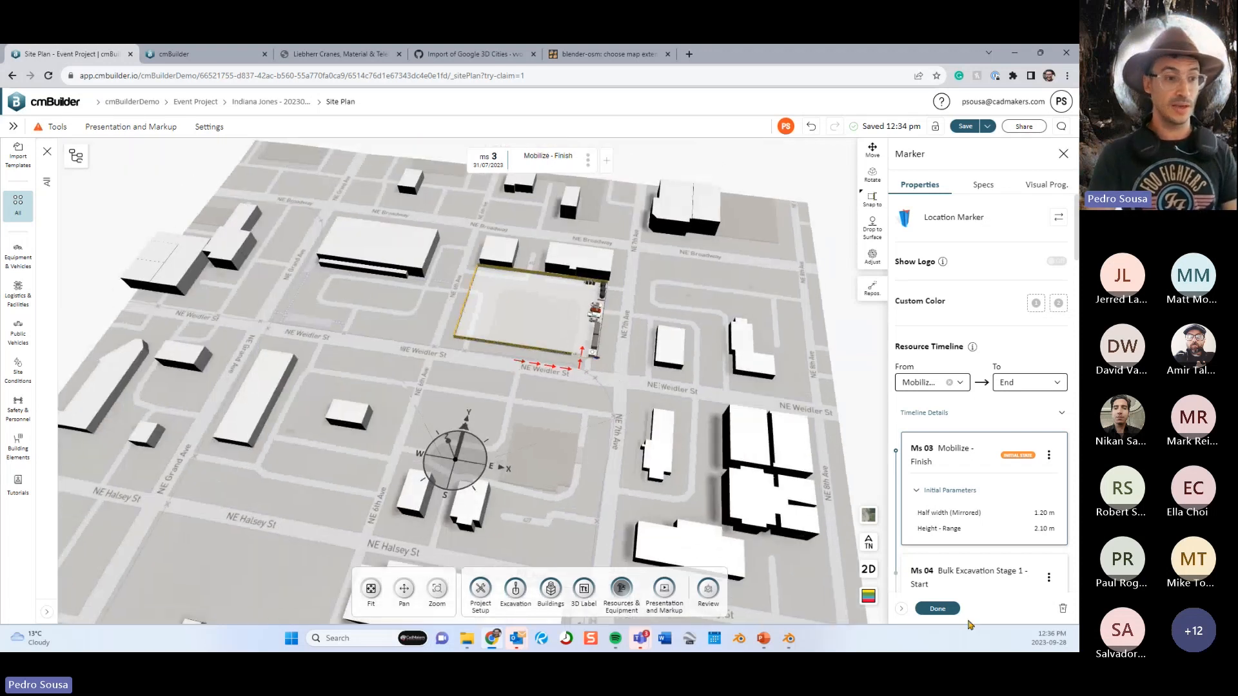
pyautogui.click(950, 614)
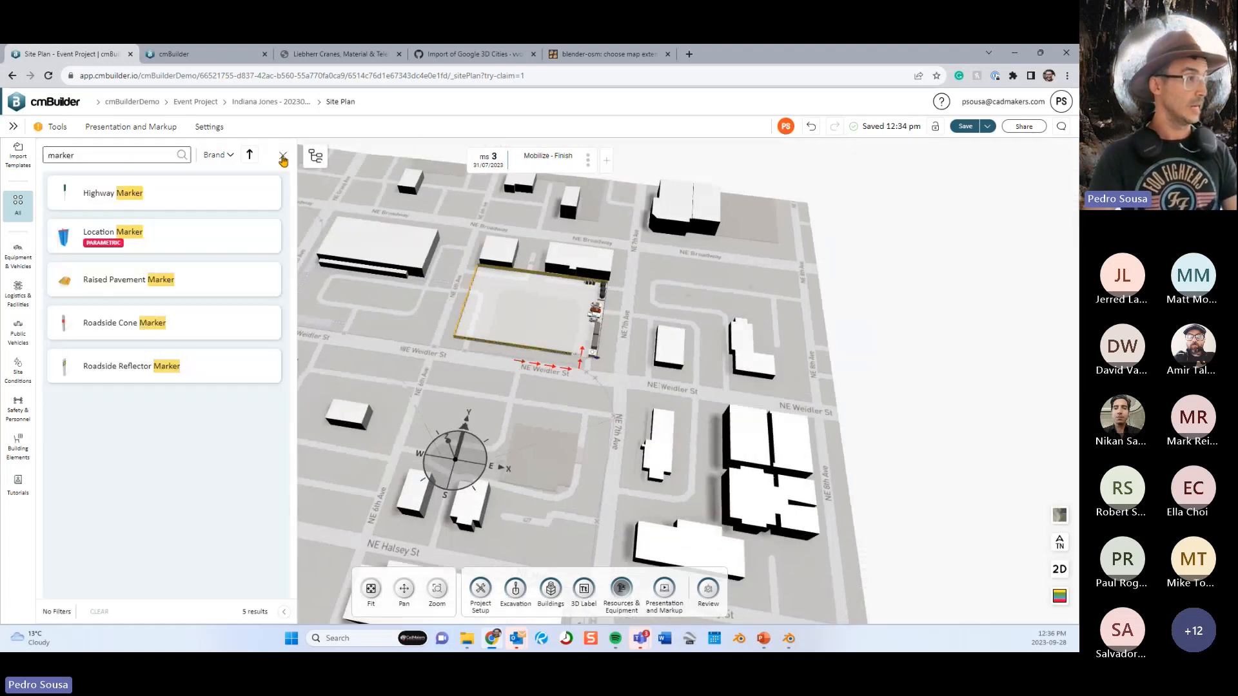
pyautogui.click(285, 154)
# Turn off the Origin Axis display in the site plan.
pyautogui.click(213, 129)
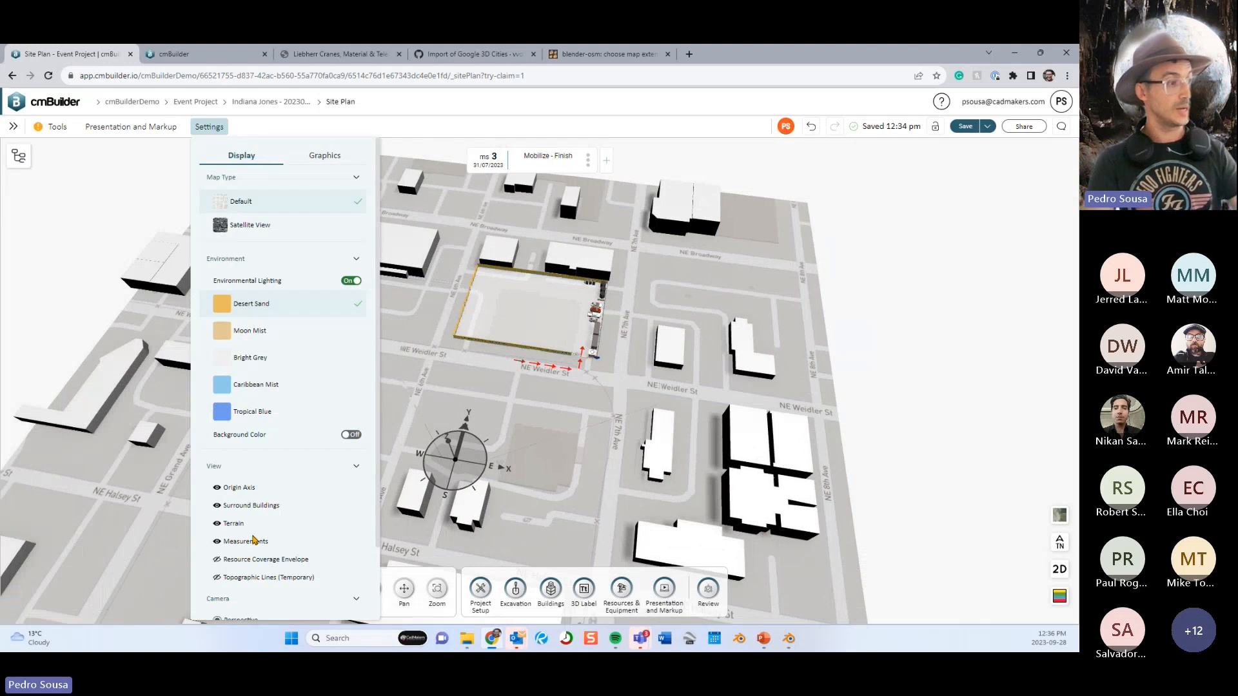
pyautogui.click(246, 490)
pyautogui.moveTo(574, 411); pyautogui.dragTo(474, 427, button='right')
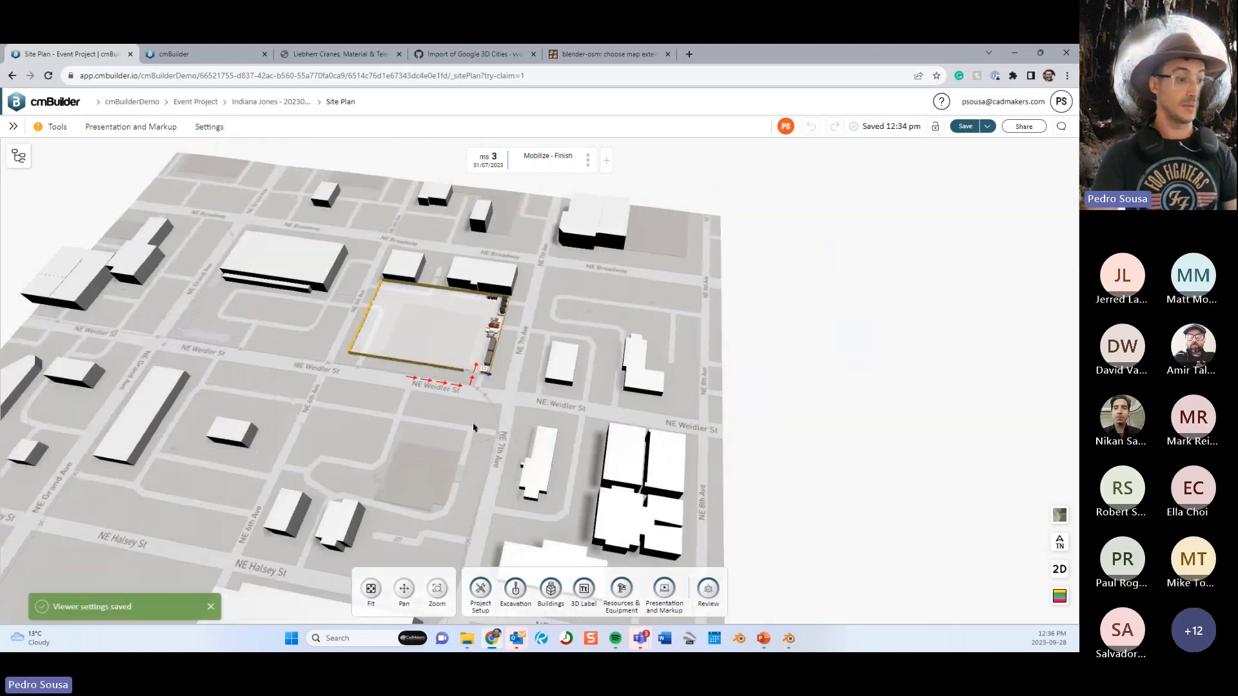
pyautogui.moveTo(500, 426); pyautogui.dragTo(476, 427)
pyautogui.scroll(3, 476, 426)
pyautogui.moveTo(483, 384); pyautogui.dragTo(566, 434, button='right')
pyautogui.moveTo(567, 434); pyautogui.dragTo(539, 414)
# Switch to PowerPoint to view the Project Setup Scenario tip, and return to the site plan in the browser.
pyautogui.click(765, 647)
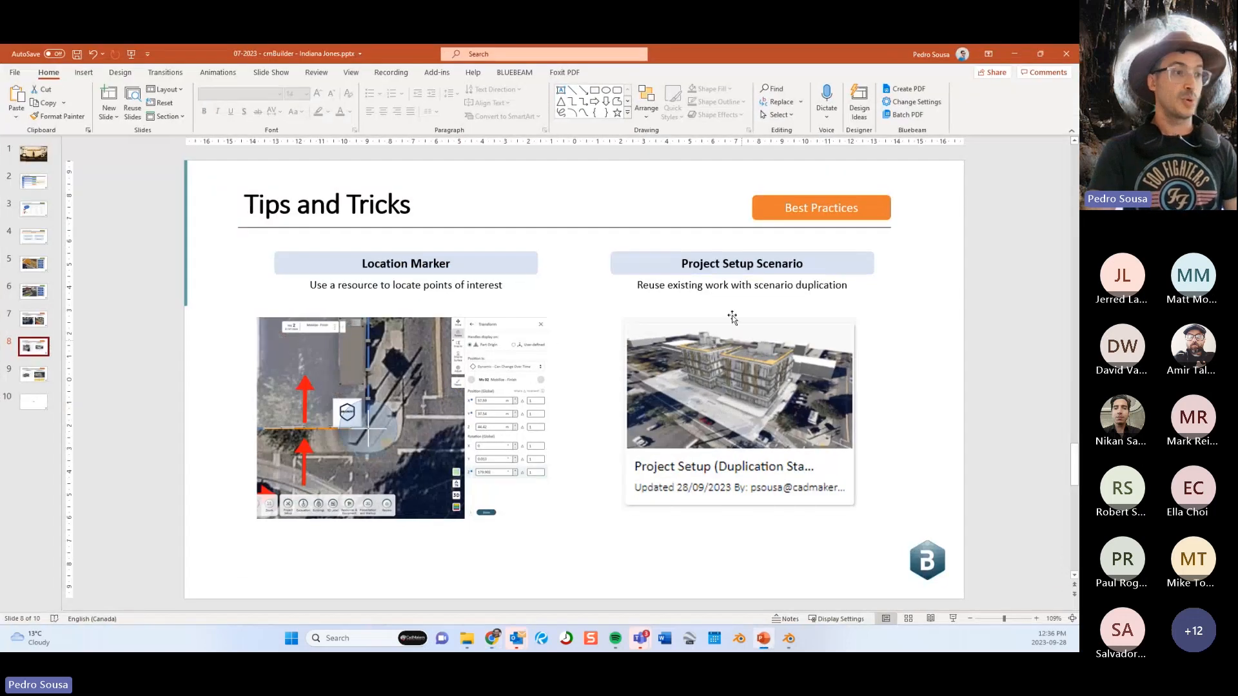
pyautogui.click(1015, 53)
pyautogui.scroll(2, 626, 410)
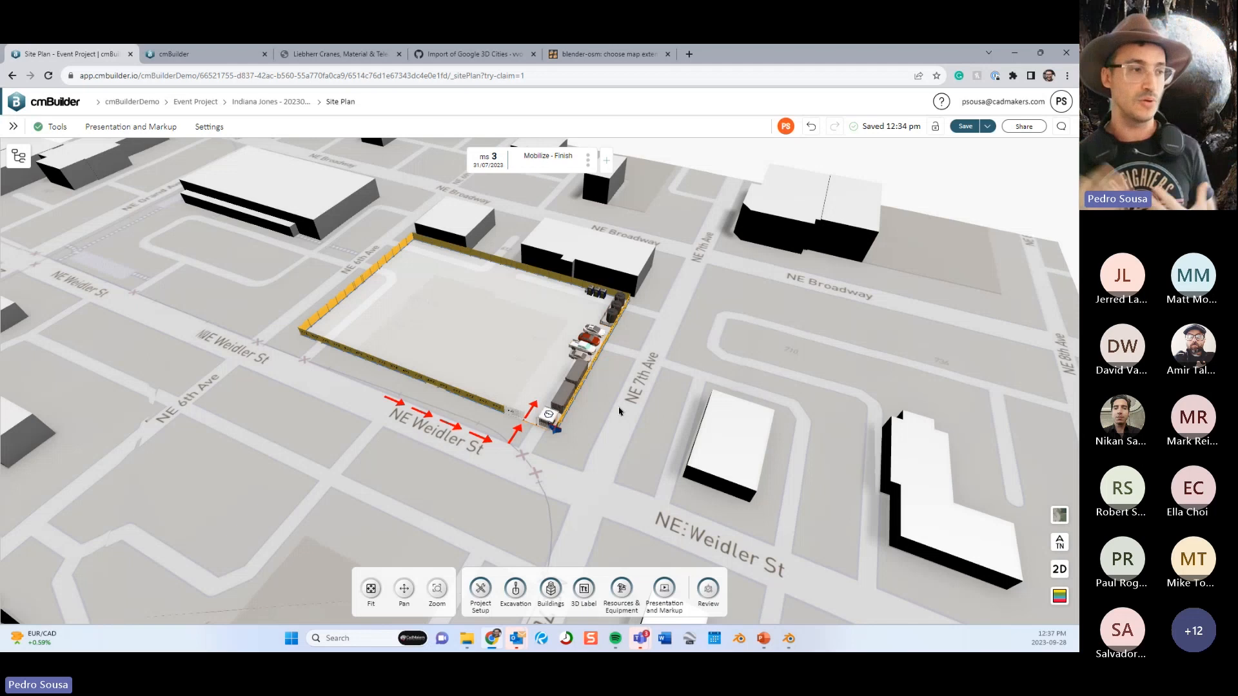
pyautogui.moveTo(628, 394); pyautogui.dragTo(587, 396, button='middle')
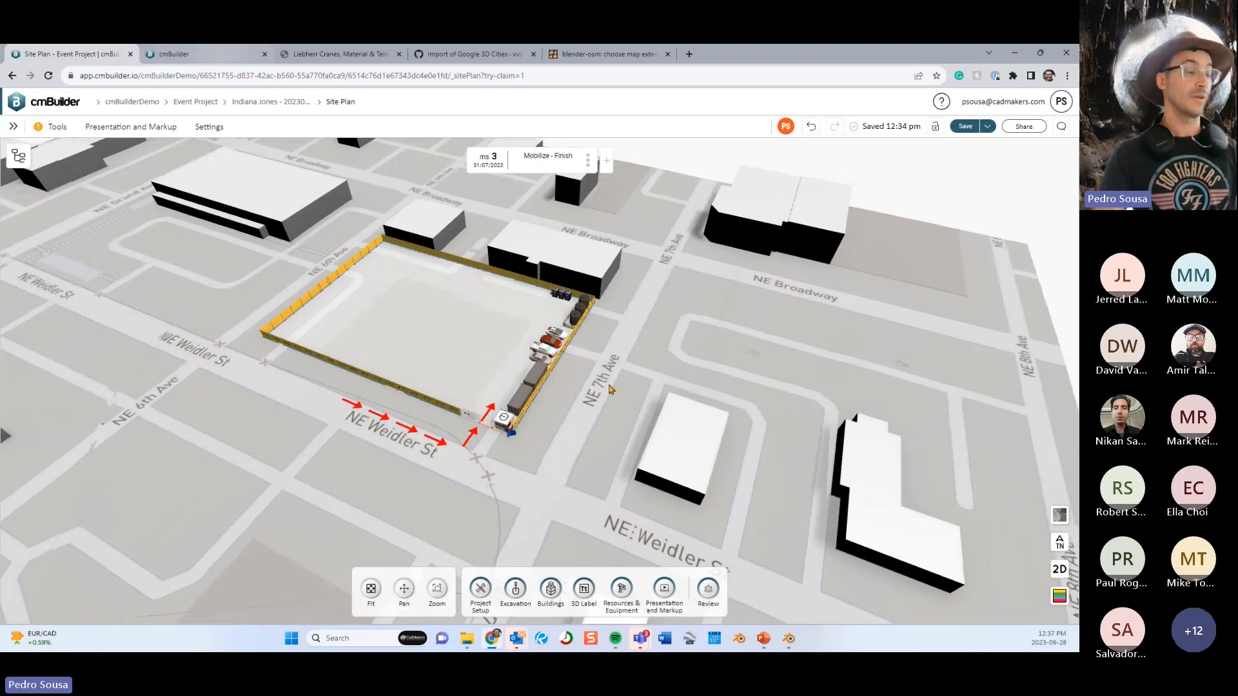
# Find the Project Setup duplication scenario in the Event Project overview and open its site plan.
pyautogui.hotkey('ctrl', 'Tab')
pyautogui.scroll(-4, 967, 419)
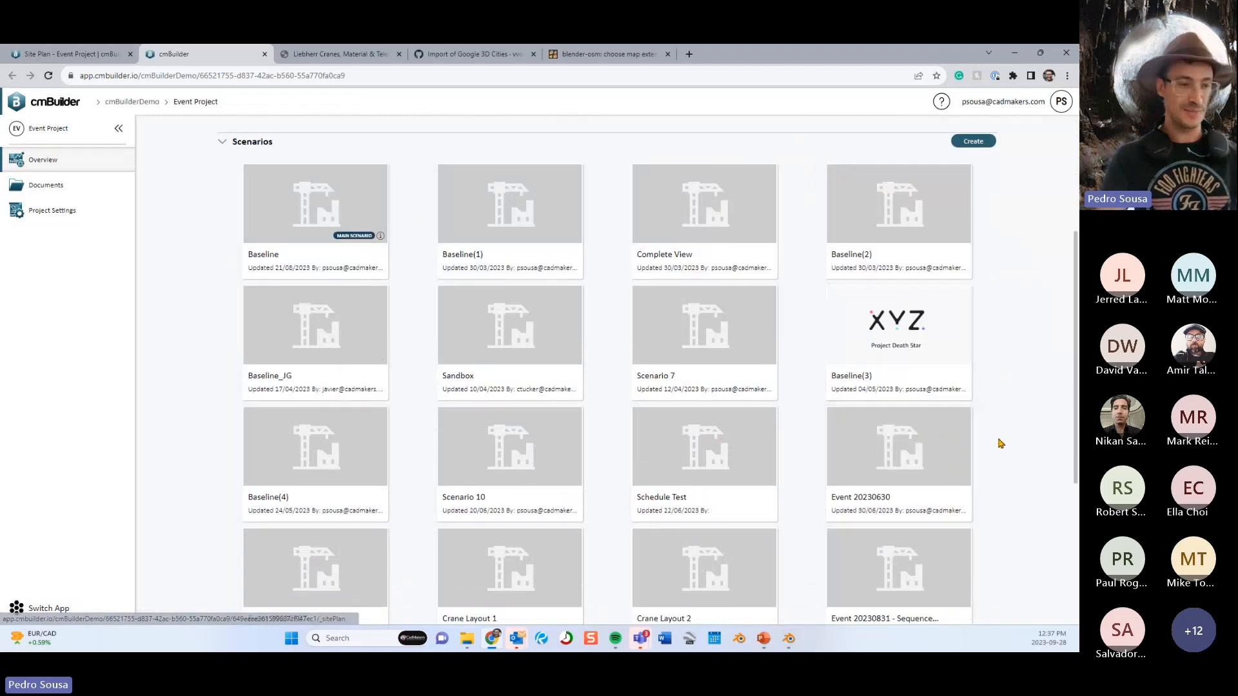
pyautogui.scroll(2, 1003, 346)
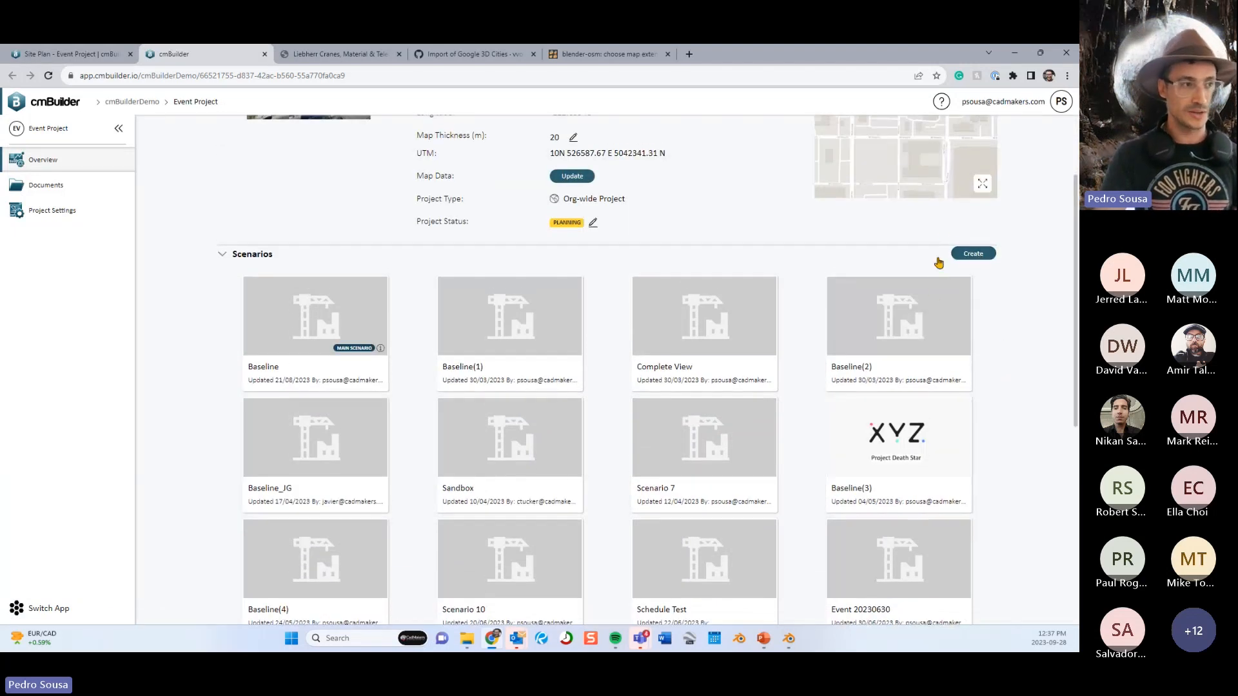
pyautogui.scroll(-6, 938, 290)
pyautogui.scroll(3, 799, 361)
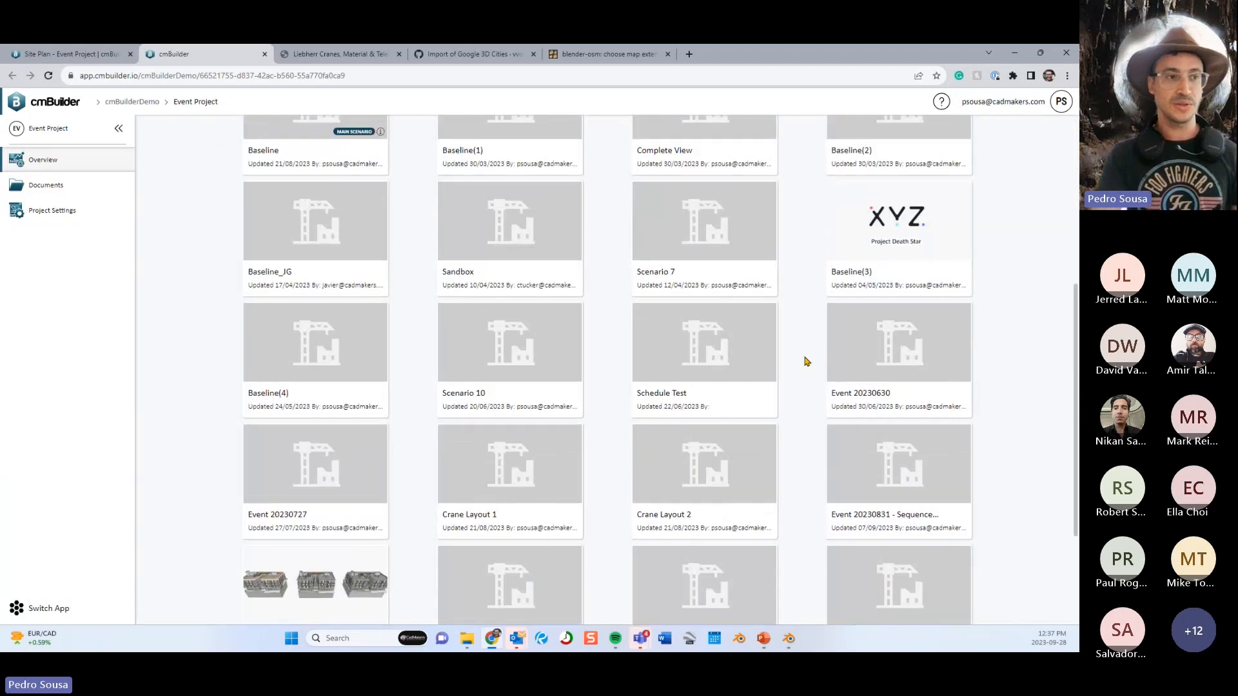
pyautogui.scroll(-3, 799, 361)
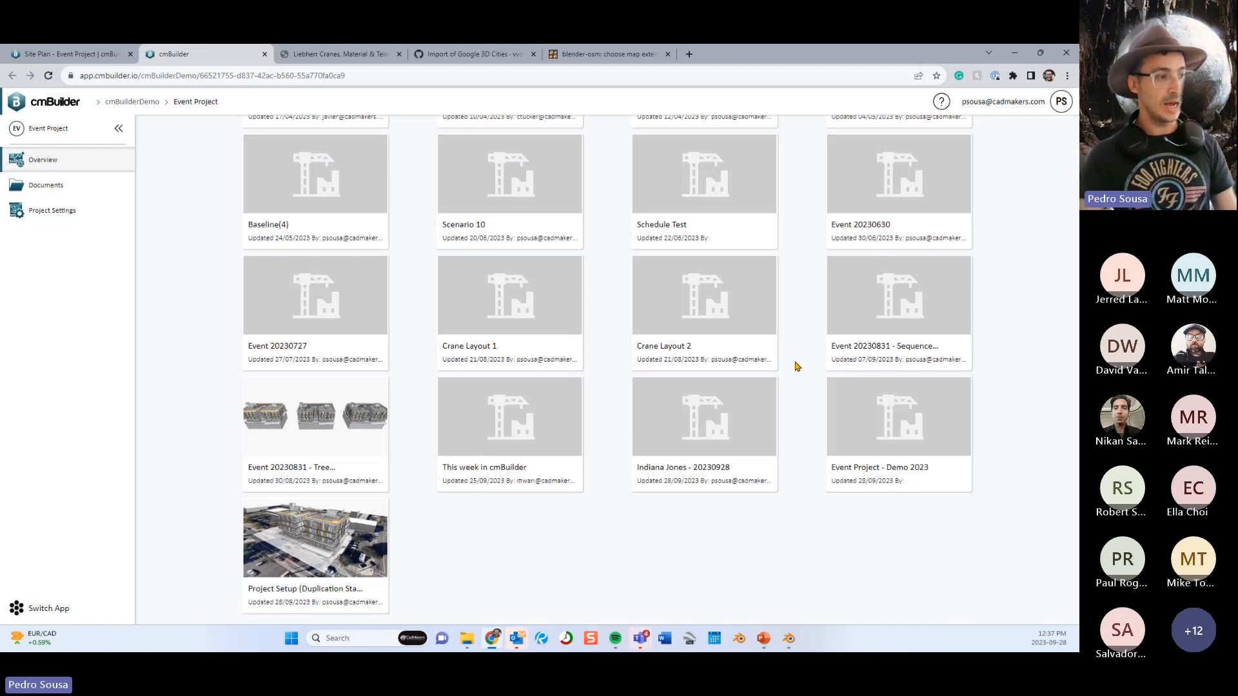
pyautogui.click(344, 559)
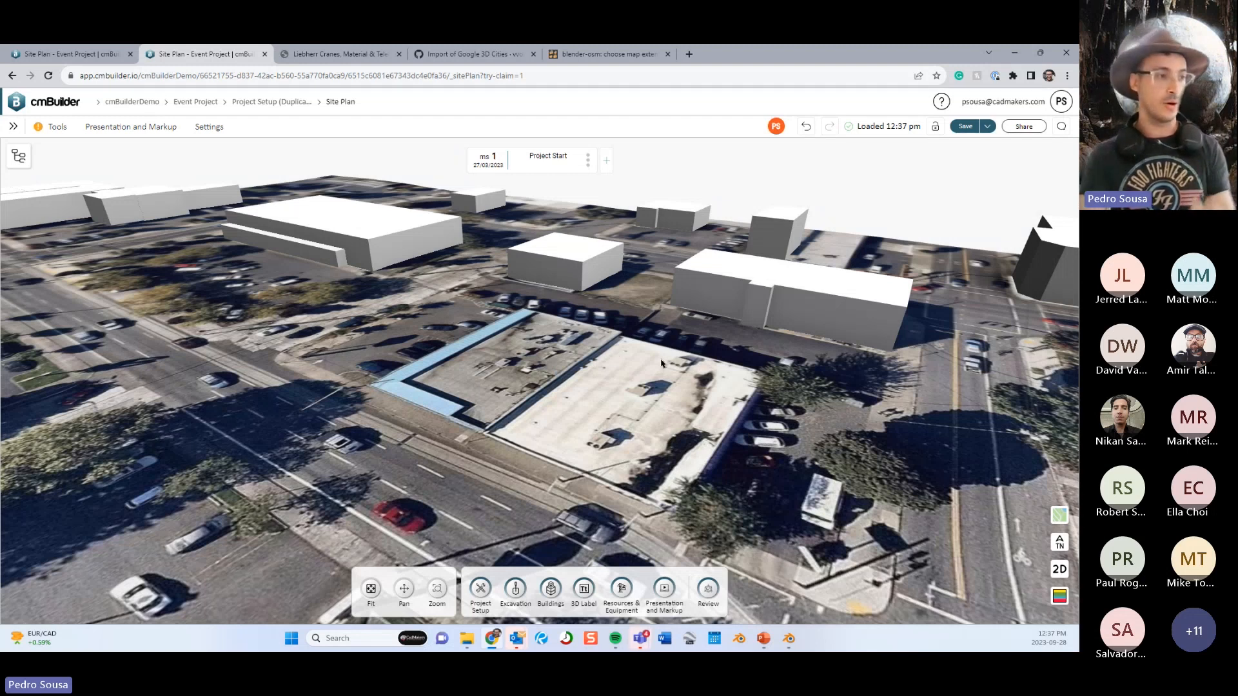
# Go to milestone 22, Occupancy - Finish, and show the 2D drawing overlay beneath the building.
pyautogui.press('Left')
pyautogui.click(46, 128)
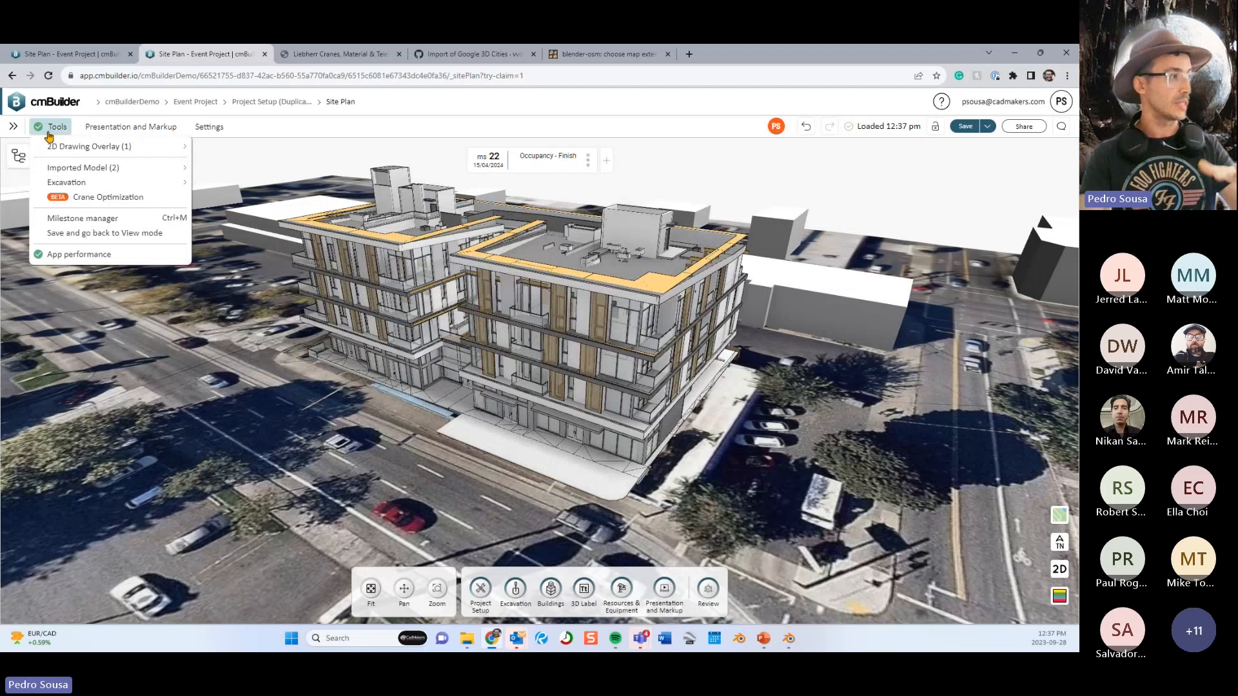
pyautogui.click(95, 149)
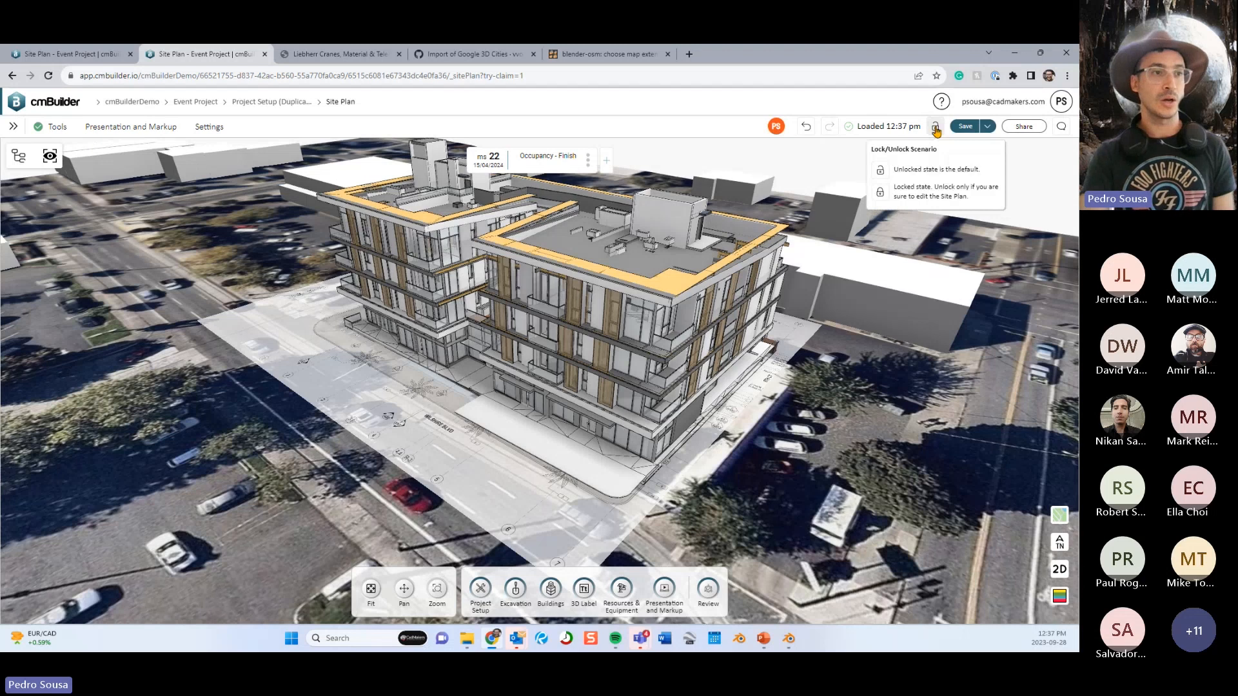
# Lock the Project Setup scenario against editing and return to the Event Project's scenario list.
pyautogui.click(935, 127)
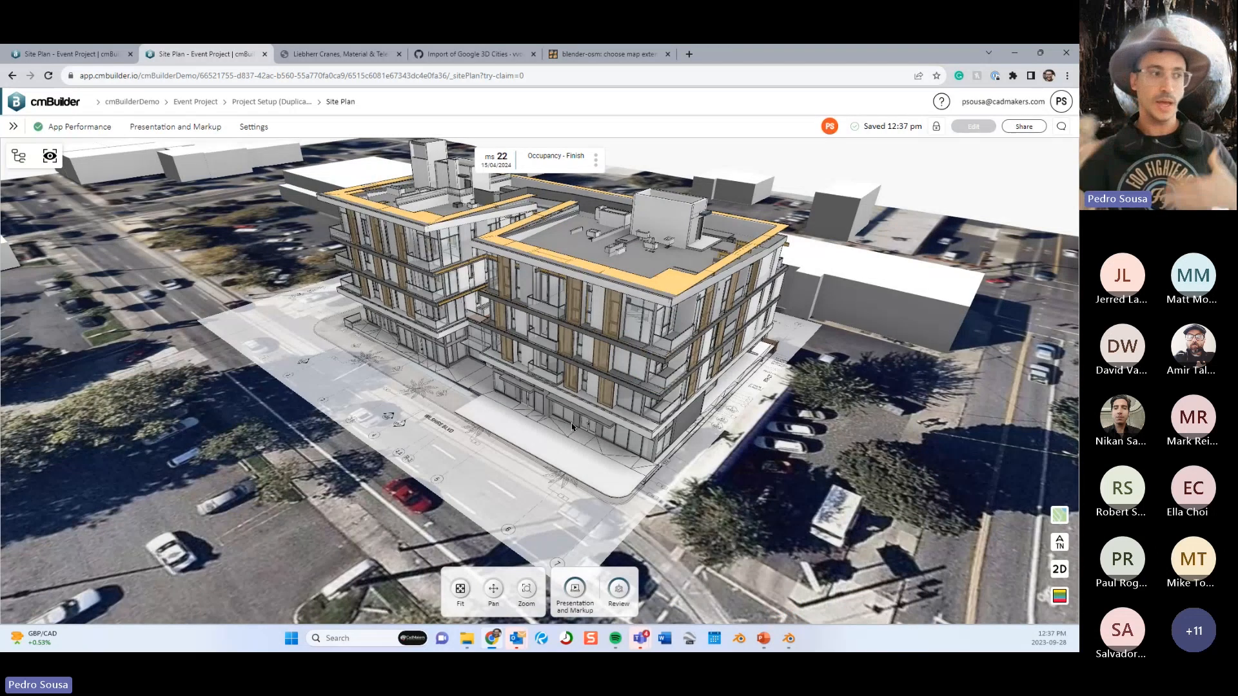
pyautogui.click(183, 103)
pyautogui.scroll(-4, 354, 354)
pyautogui.scroll(-4, 373, 393)
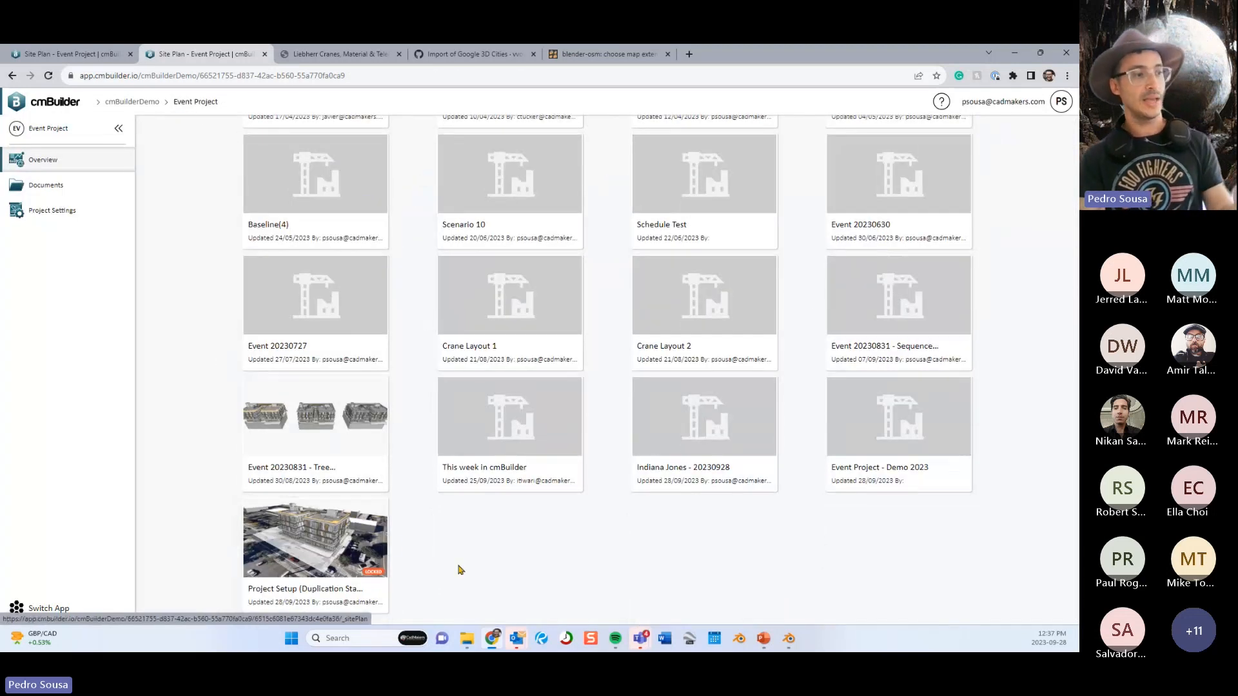
# Duplicate the Project Setup scenario as "Scenario 1" with all content categories included.
pyautogui.click(353, 510)
pyautogui.tripleClick(543, 224)
pyautogui.write('Sceanr')
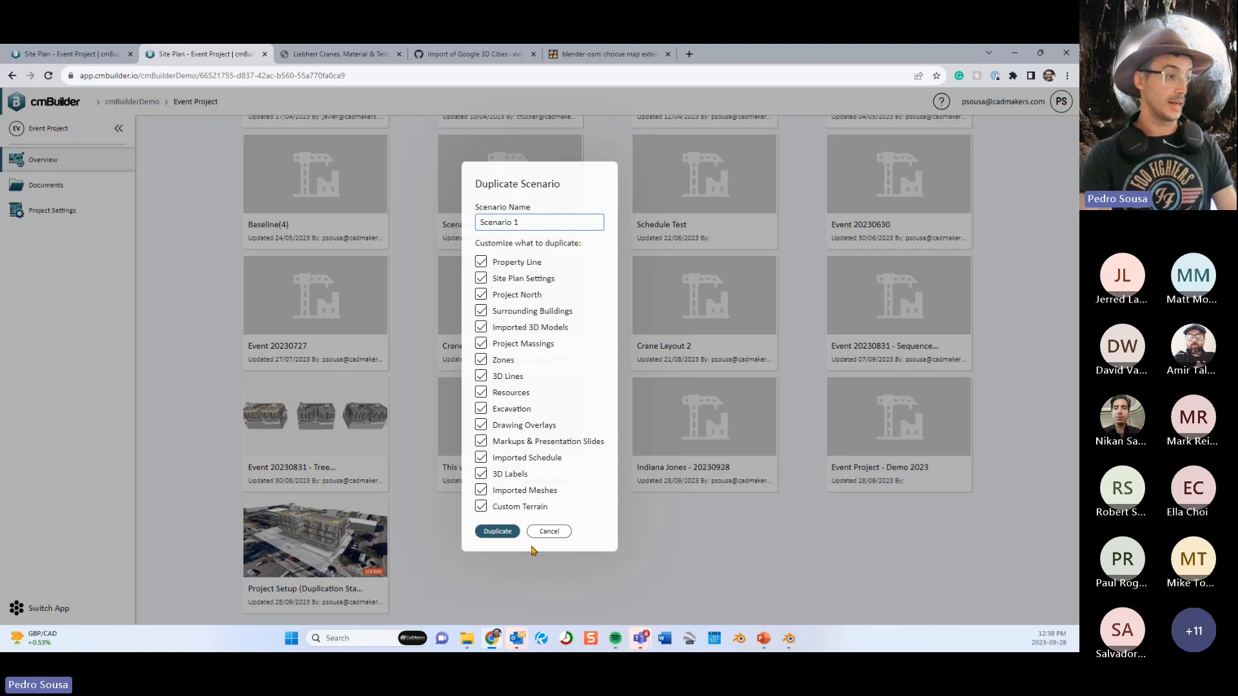
pyautogui.click(494, 533)
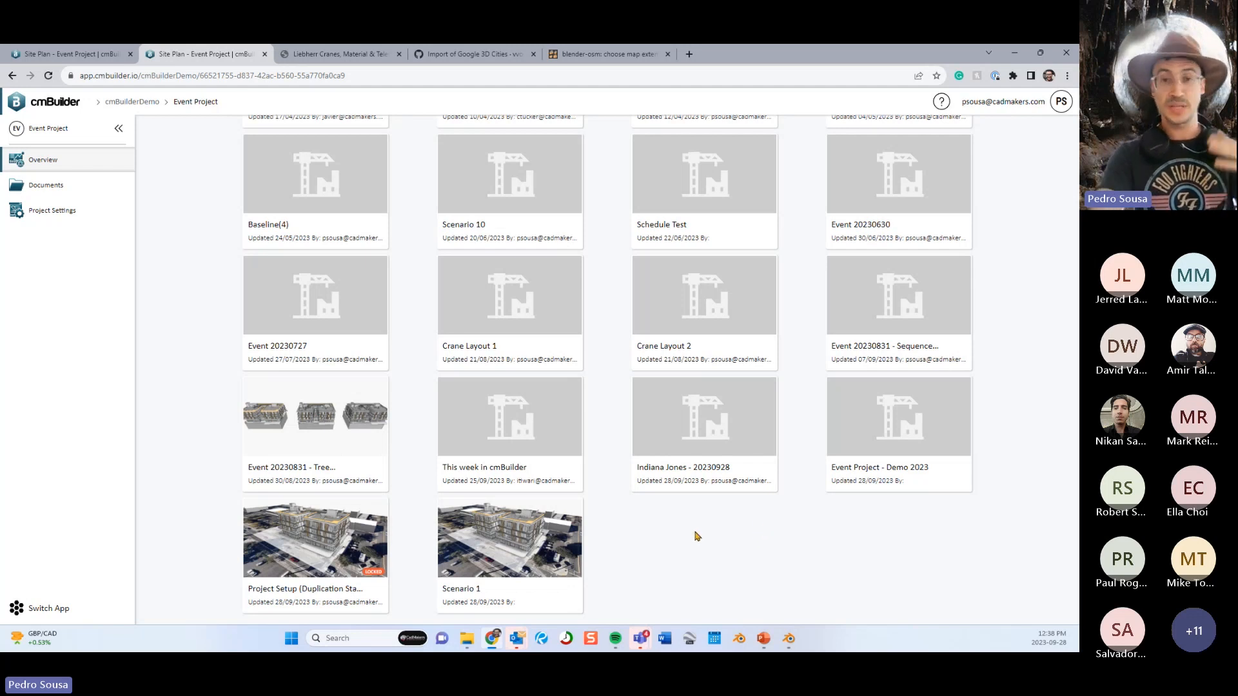
# Switch to PowerPoint to view the Hidden Milestones slide, and return to the Indiana Jones site plan.
pyautogui.click(765, 638)
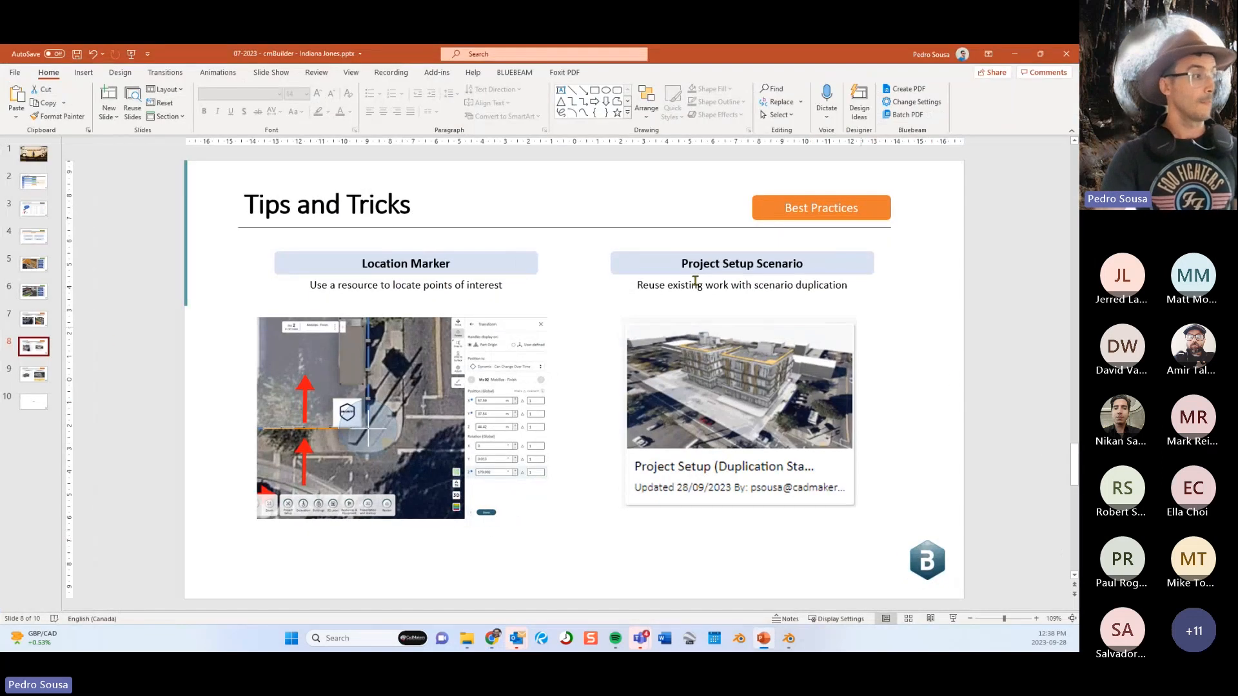
pyautogui.click(57, 374)
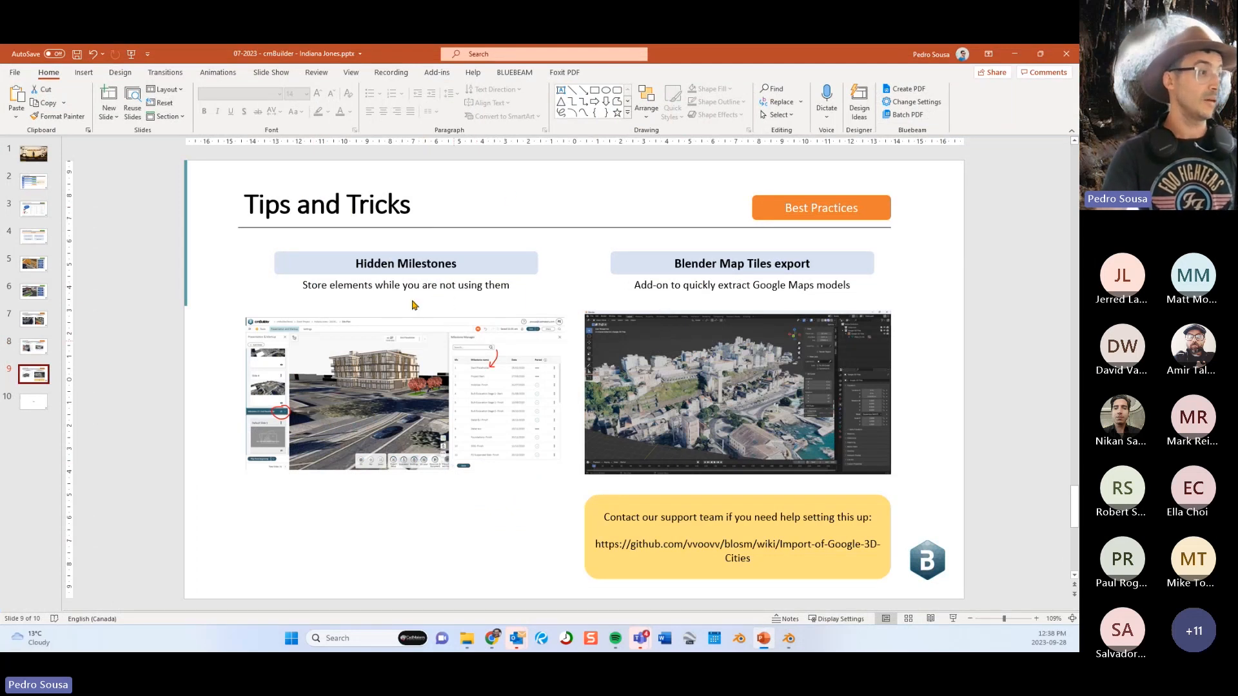
pyautogui.click(1014, 57)
pyautogui.click(70, 54)
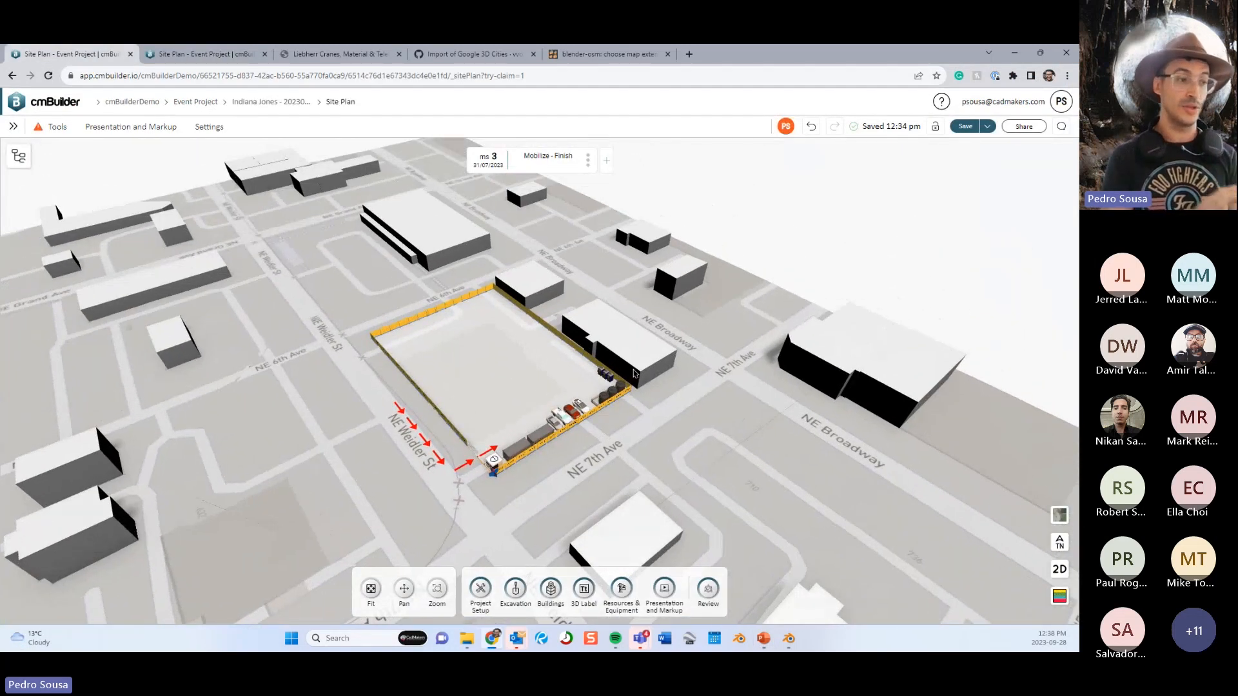
# Step back through the milestones to milestone 1, Start Placeholder.
pyautogui.press('Left')
pyautogui.press('Left')
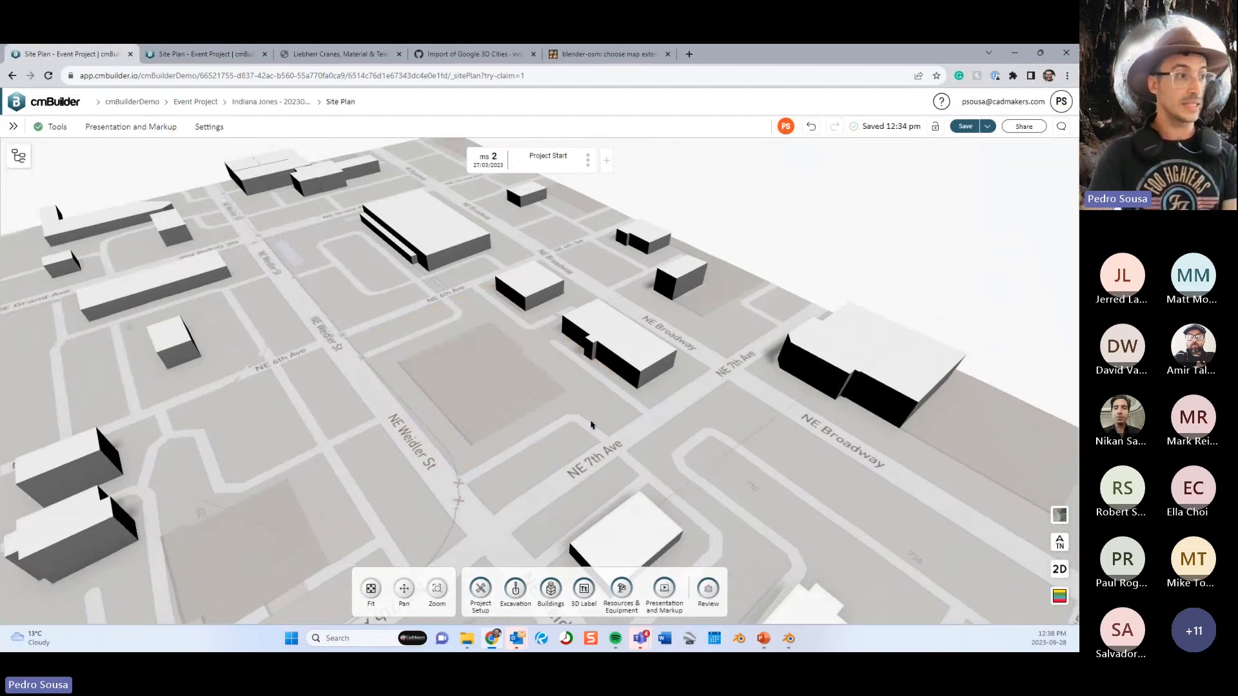
pyautogui.moveTo(505, 425); pyautogui.dragTo(559, 396)
pyautogui.press('Right')
pyautogui.press('Left')
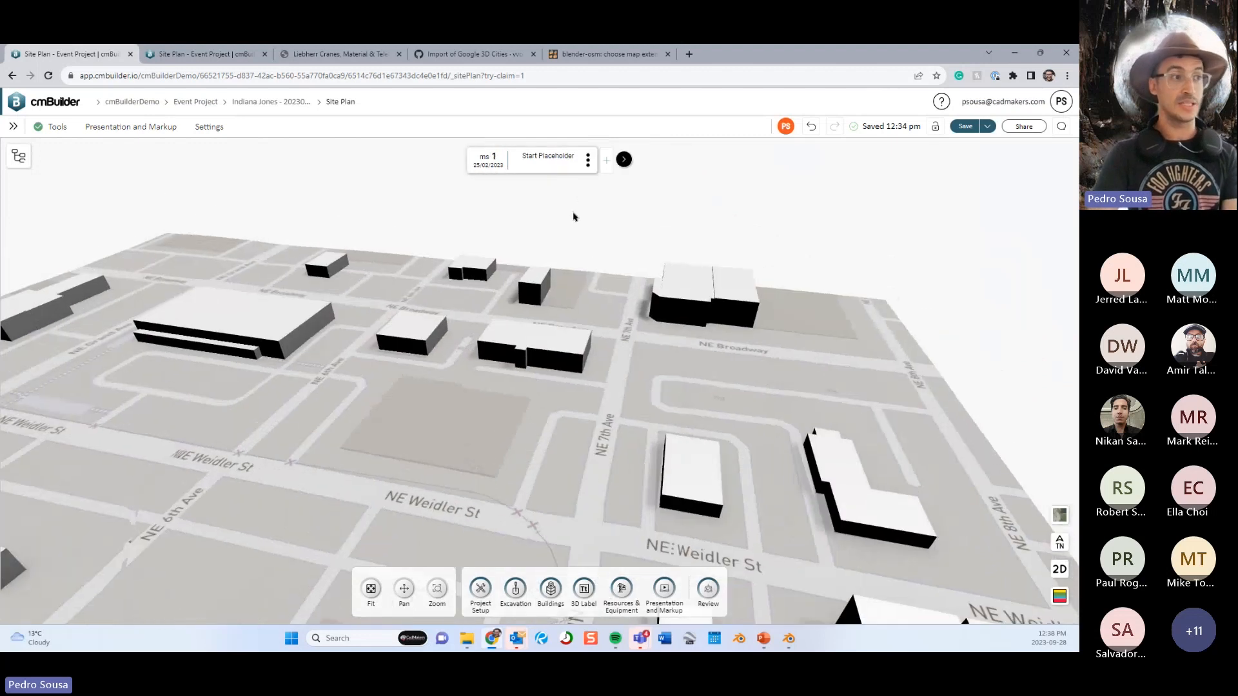
# Change the site plan's map to satellite view and inspect the existing building on the project site.
pyautogui.moveTo(574, 351); pyautogui.dragTo(857, 466)
pyautogui.click(1059, 514)
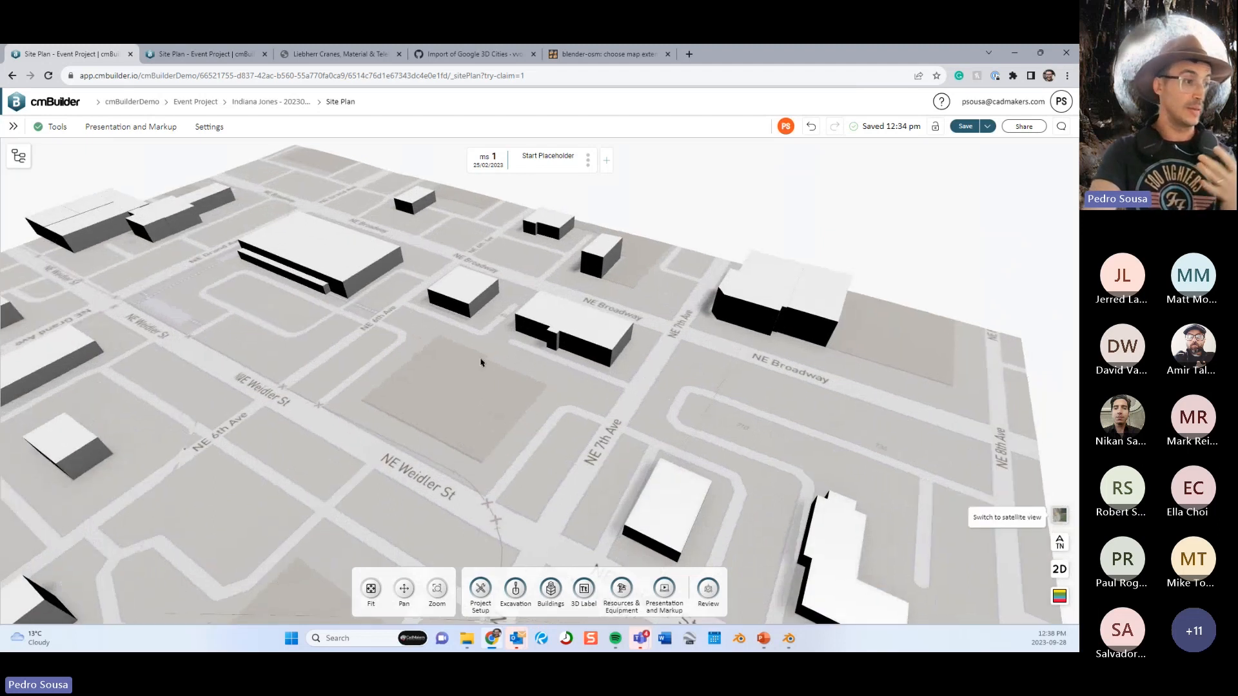
pyautogui.moveTo(540, 417); pyautogui.dragTo(456, 407)
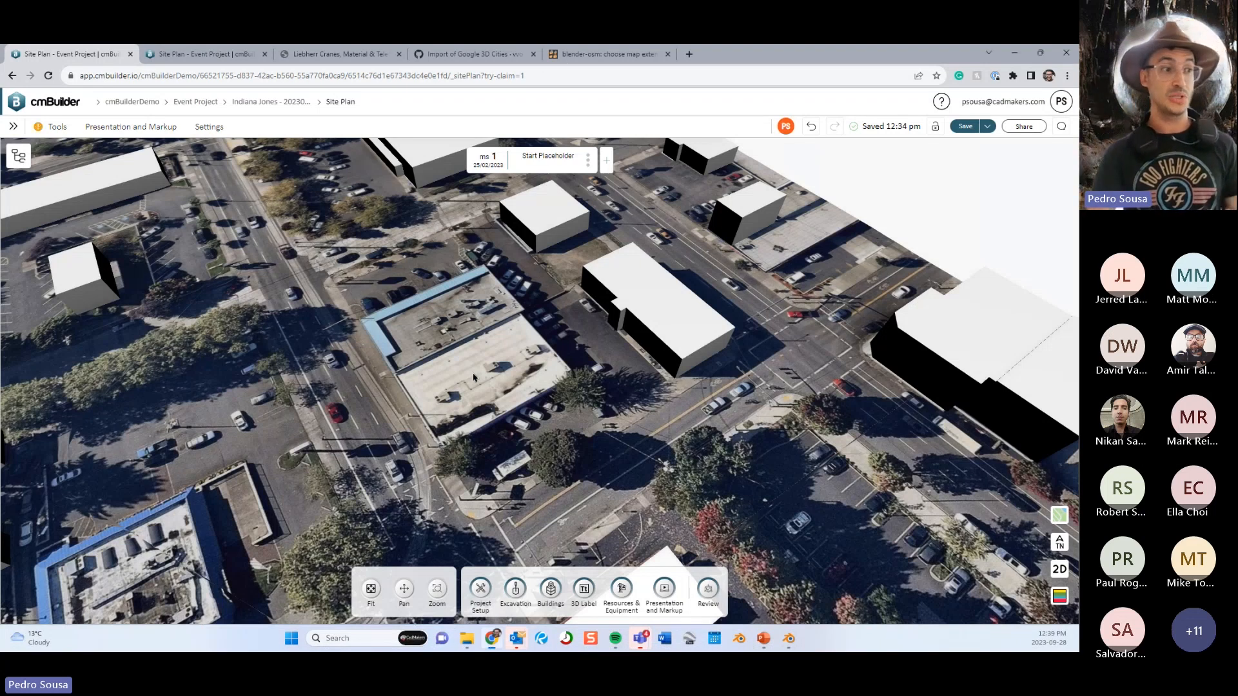
pyautogui.moveTo(472, 378); pyautogui.dragTo(479, 361, button='middle')
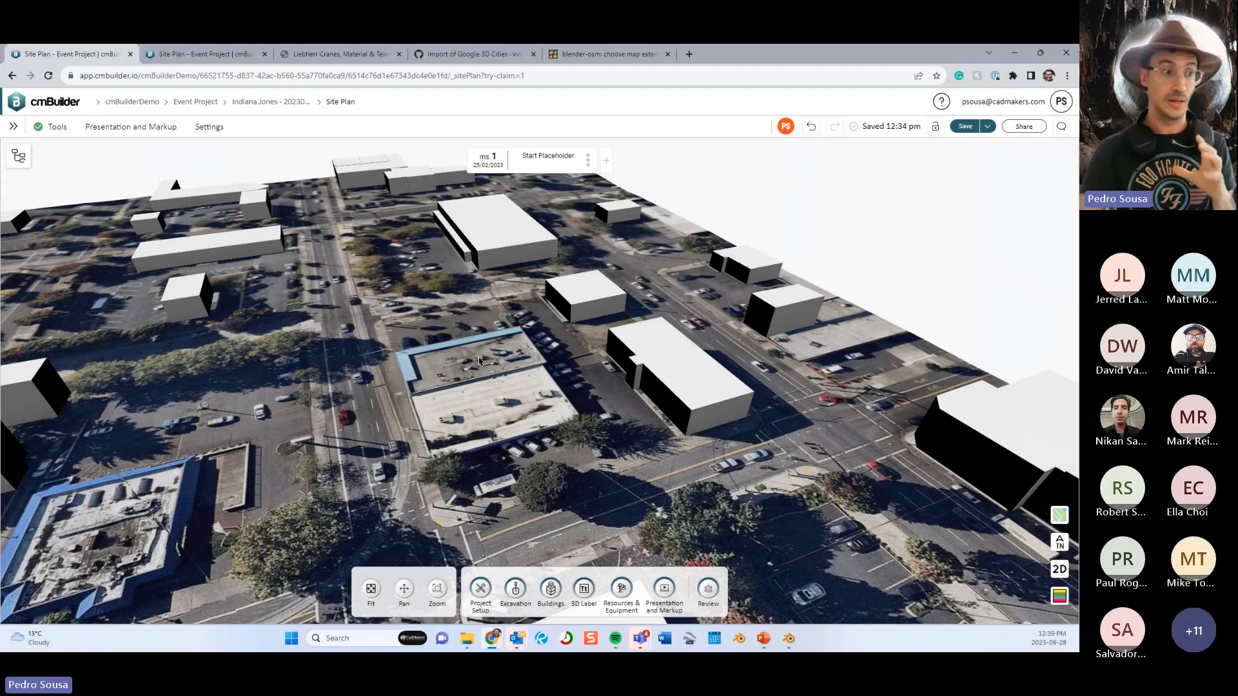
pyautogui.moveTo(514, 396); pyautogui.dragTo(556, 264)
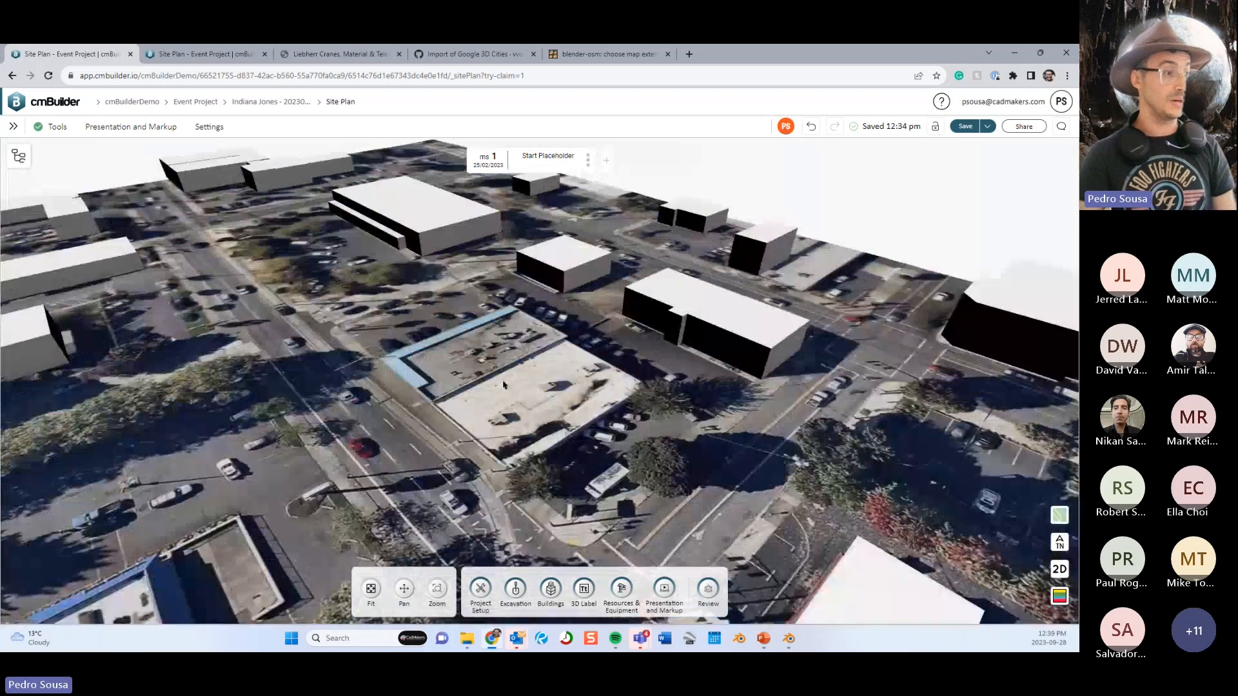
# Start a new custom terrain defined by adjustment points.
pyautogui.click(478, 593)
pyautogui.click(687, 589)
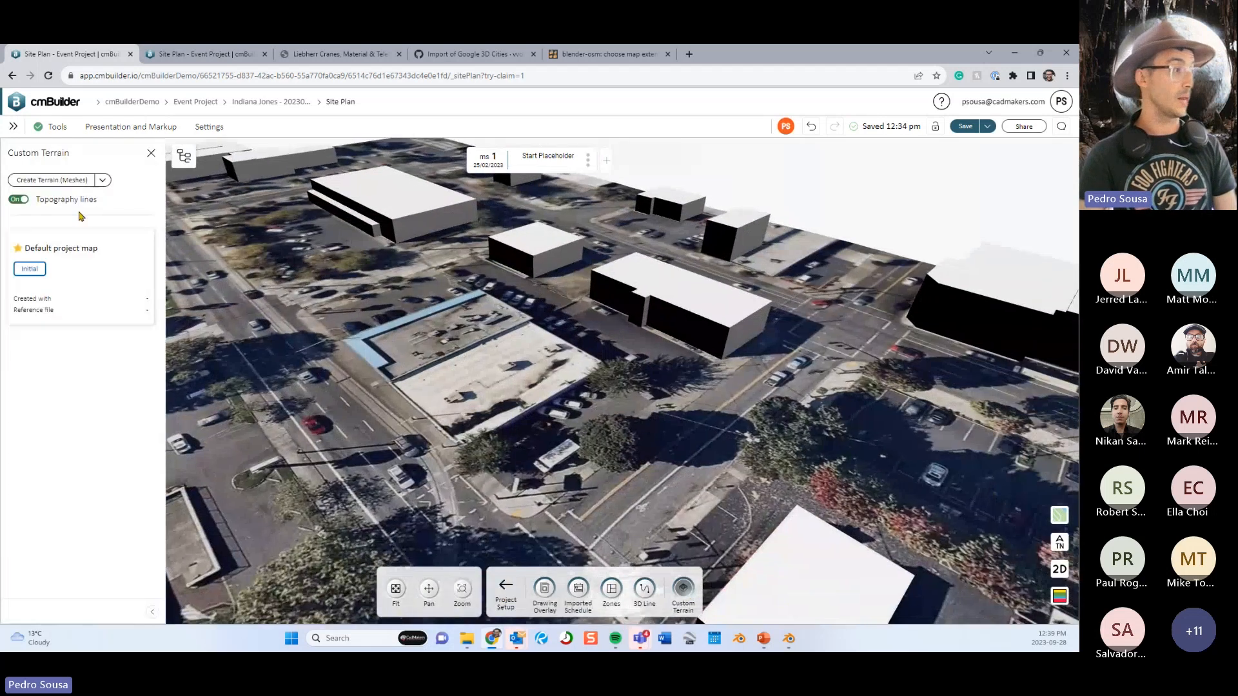
pyautogui.click(102, 180)
pyautogui.click(53, 200)
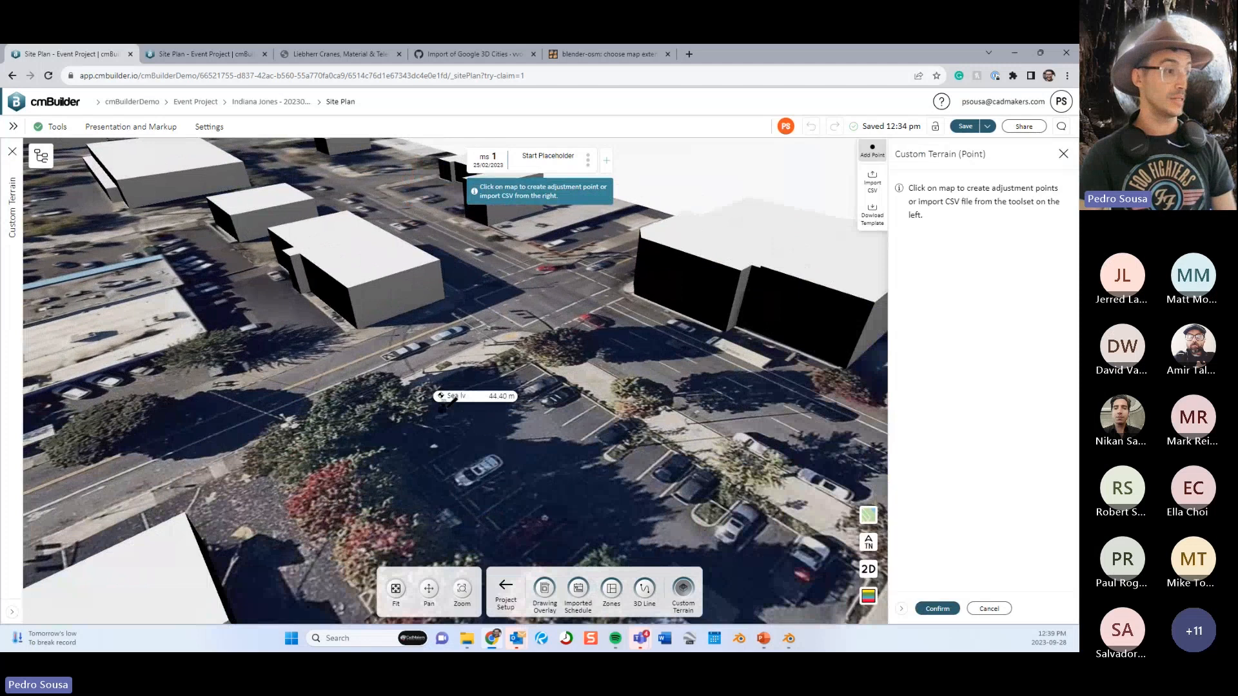
# Place a first terrain point in the parking lot, raise it to 46.97 m and enable using the last selected point's elevation.
pyautogui.click(449, 400)
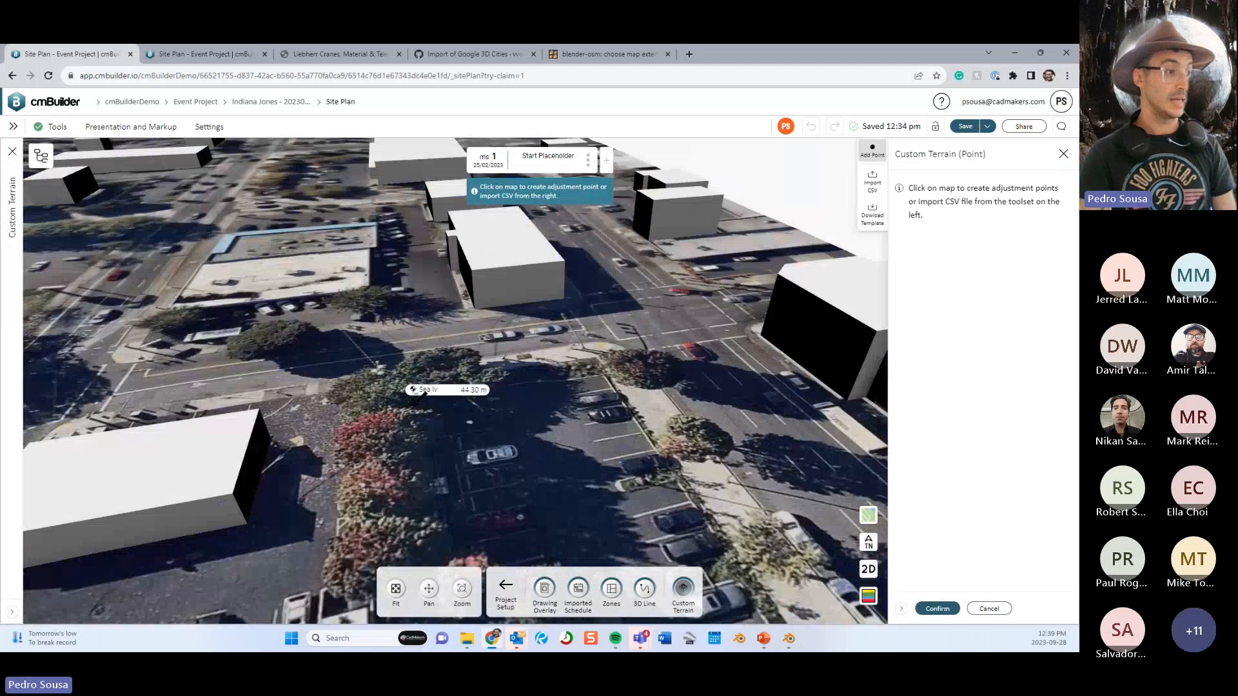
pyautogui.scroll(3, 477, 381)
pyautogui.moveTo(440, 341); pyautogui.dragTo(440, 314)
pyautogui.click(1061, 201)
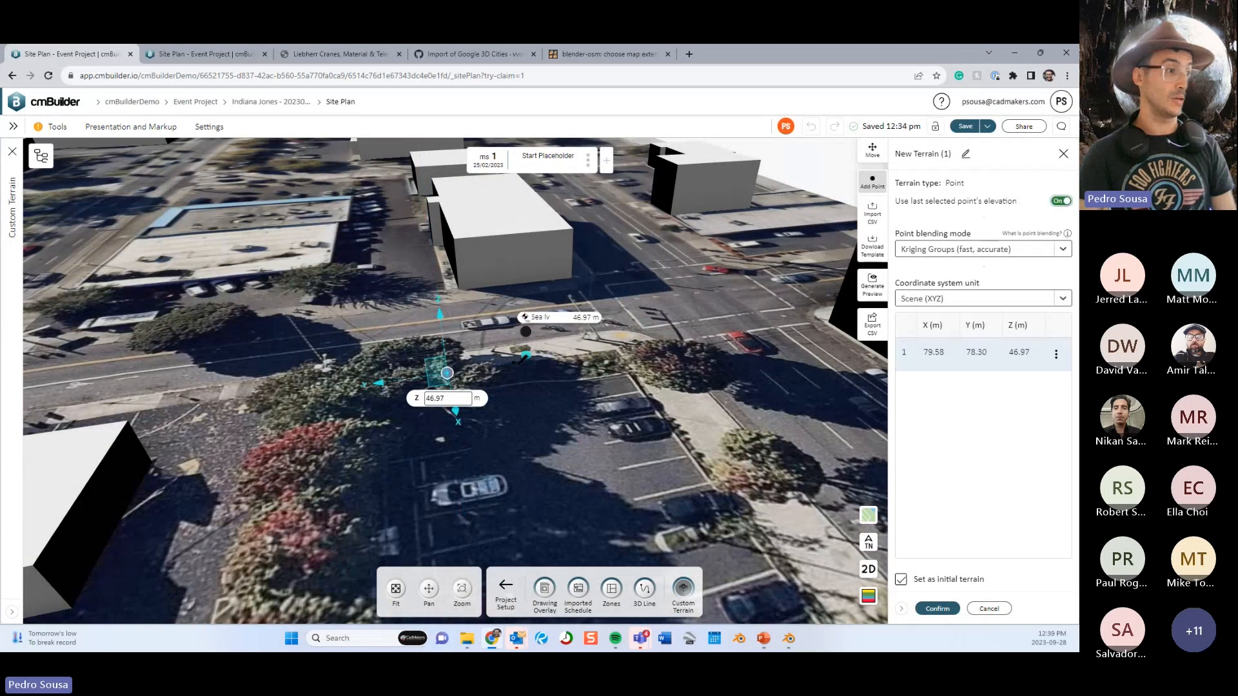
# Scatter further terrain adjustment points across the parking lot, all at 46.97 m elevation.
pyautogui.click(504, 357)
pyautogui.click(585, 350)
pyautogui.click(634, 349)
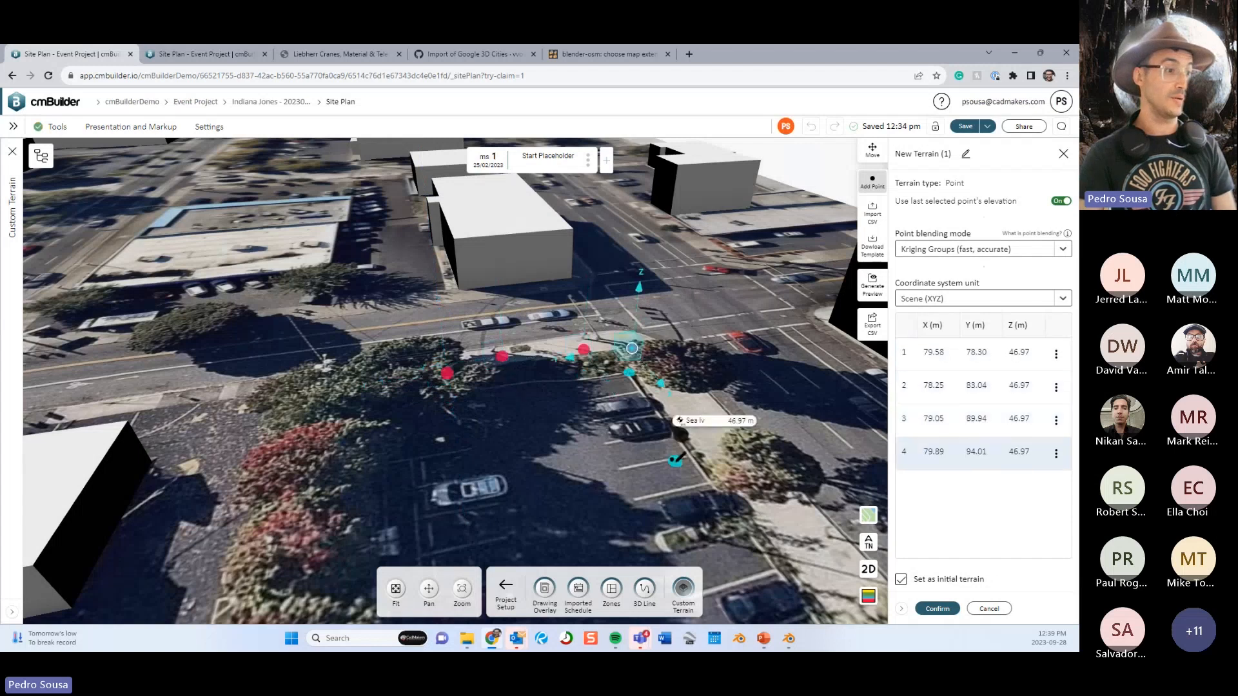
pyautogui.click(673, 429)
pyautogui.click(570, 376)
pyautogui.click(643, 481)
pyautogui.click(690, 482)
pyautogui.click(570, 498)
pyautogui.click(496, 382)
pyautogui.click(478, 320)
pyautogui.click(397, 342)
pyautogui.click(427, 408)
pyautogui.click(434, 440)
pyautogui.click(538, 443)
pyautogui.click(484, 367)
pyautogui.click(593, 357)
pyautogui.click(690, 443)
pyautogui.click(439, 489)
pyautogui.moveTo(623, 474); pyautogui.dragTo(619, 374, button='right')
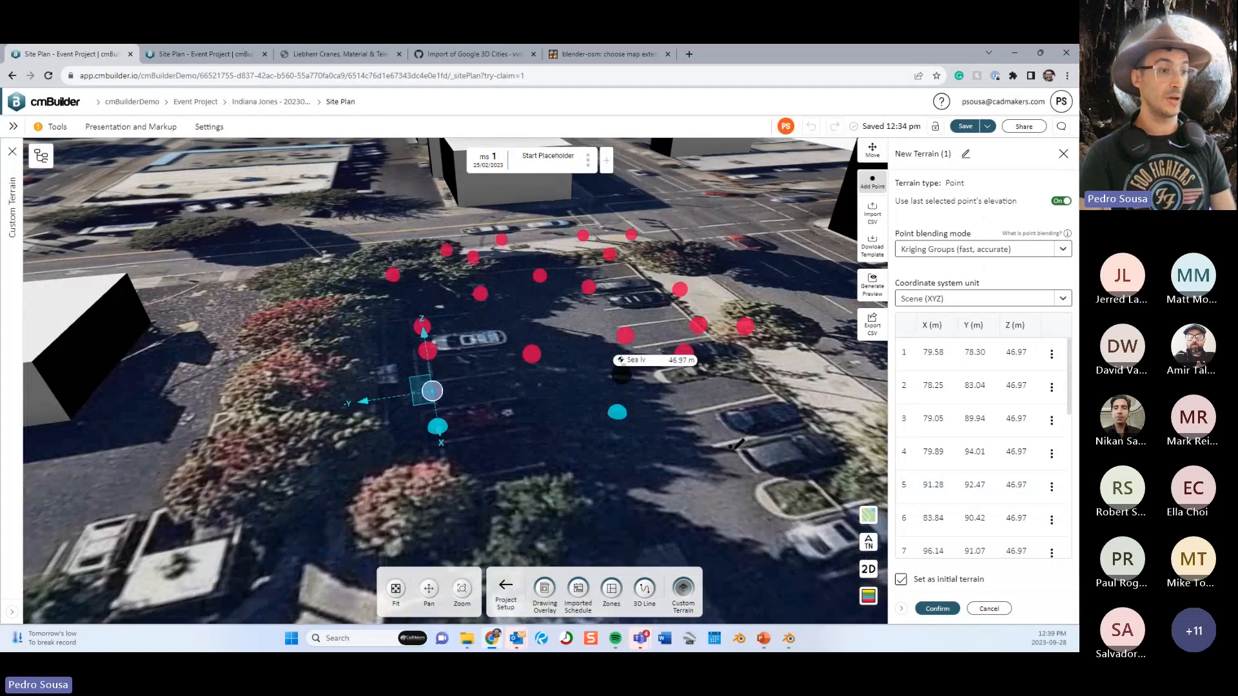
# Generate a preview of the point-based terrain and inspect the raised parking lot from several angles.
pyautogui.click(871, 290)
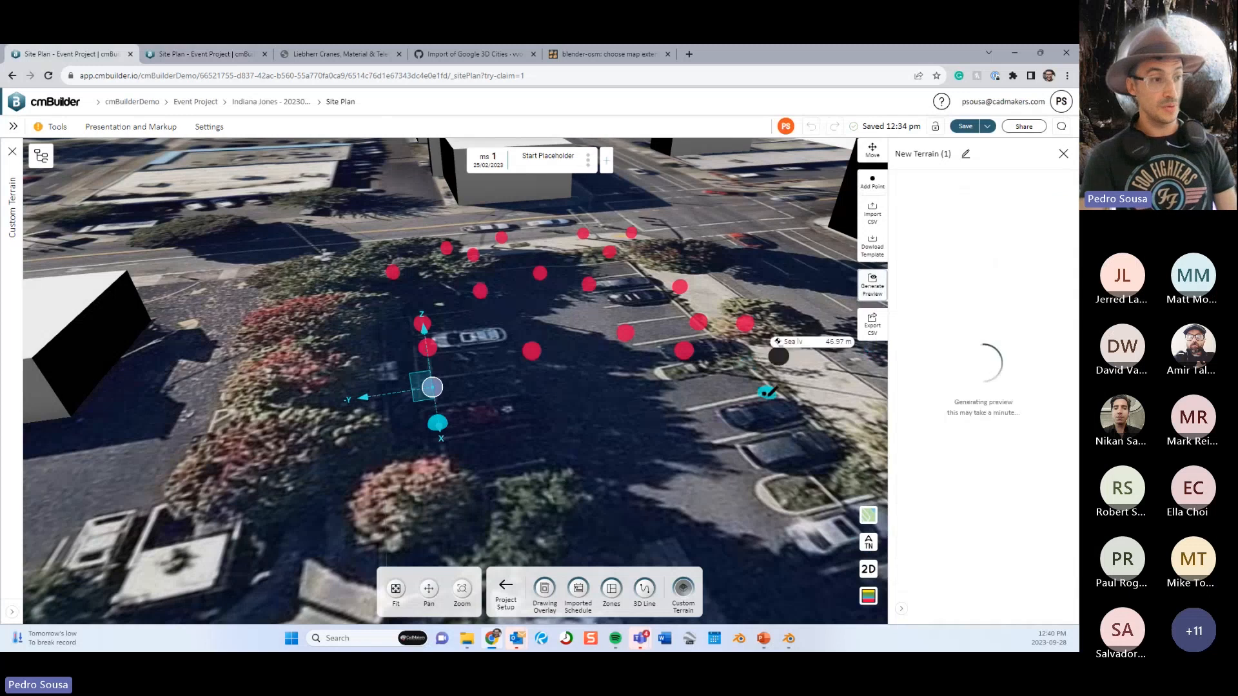
pyautogui.moveTo(789, 394); pyautogui.dragTo(518, 368)
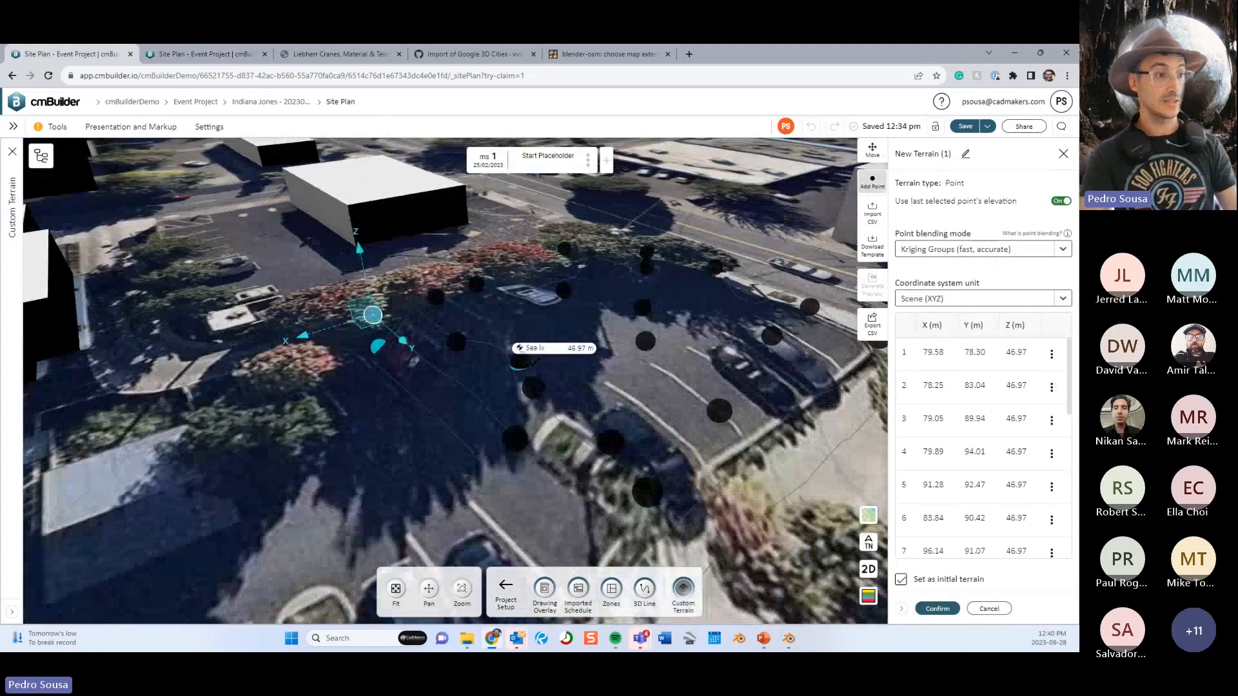
pyautogui.moveTo(567, 402); pyautogui.dragTo(604, 383)
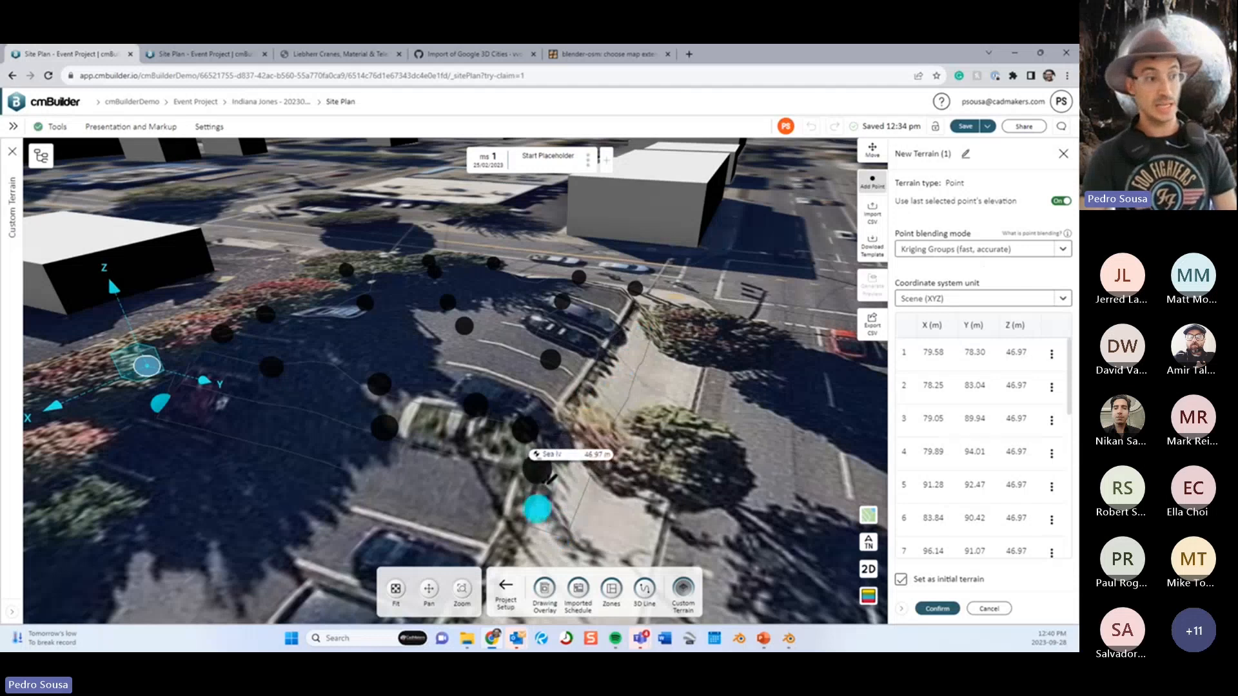
pyautogui.moveTo(655, 369); pyautogui.dragTo(624, 332)
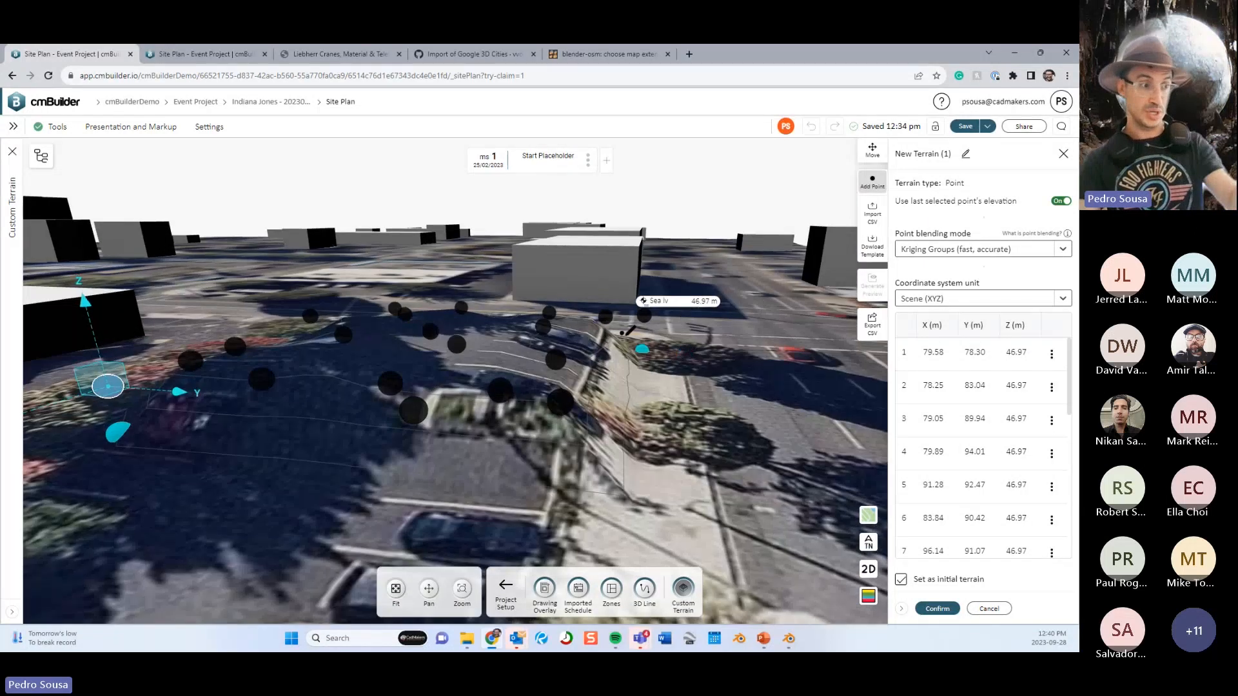
# Confirm the point-based terrain as the initial terrain and switch to the excavation tools.
pyautogui.click(937, 608)
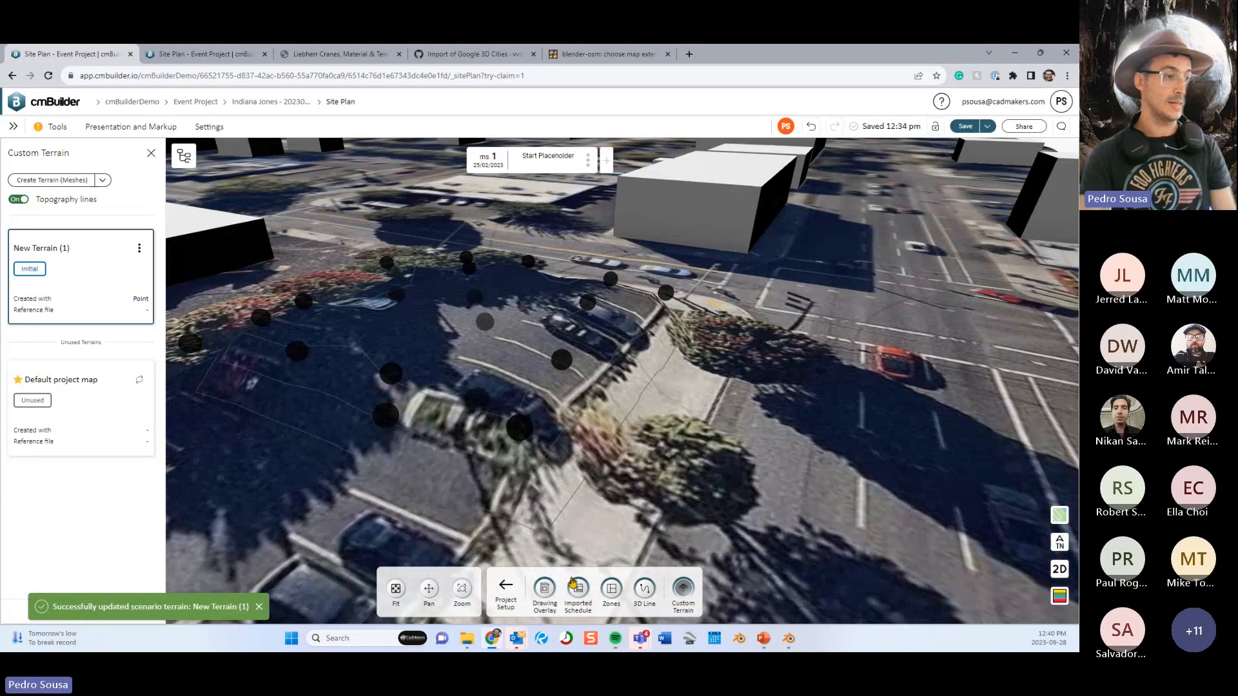
pyautogui.click(508, 587)
pyautogui.click(515, 589)
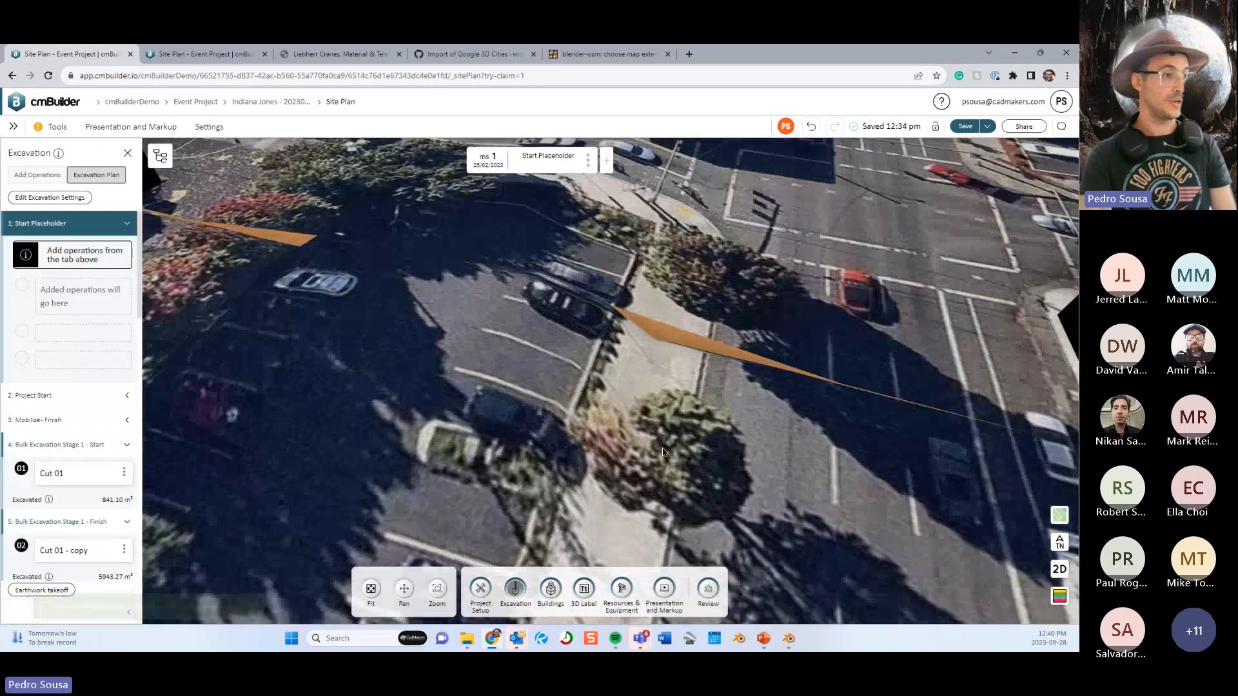
# Create a cut from a four-sided sketch of about 95 m² over the sidewalk strip beside the parking lot.
pyautogui.click(39, 175)
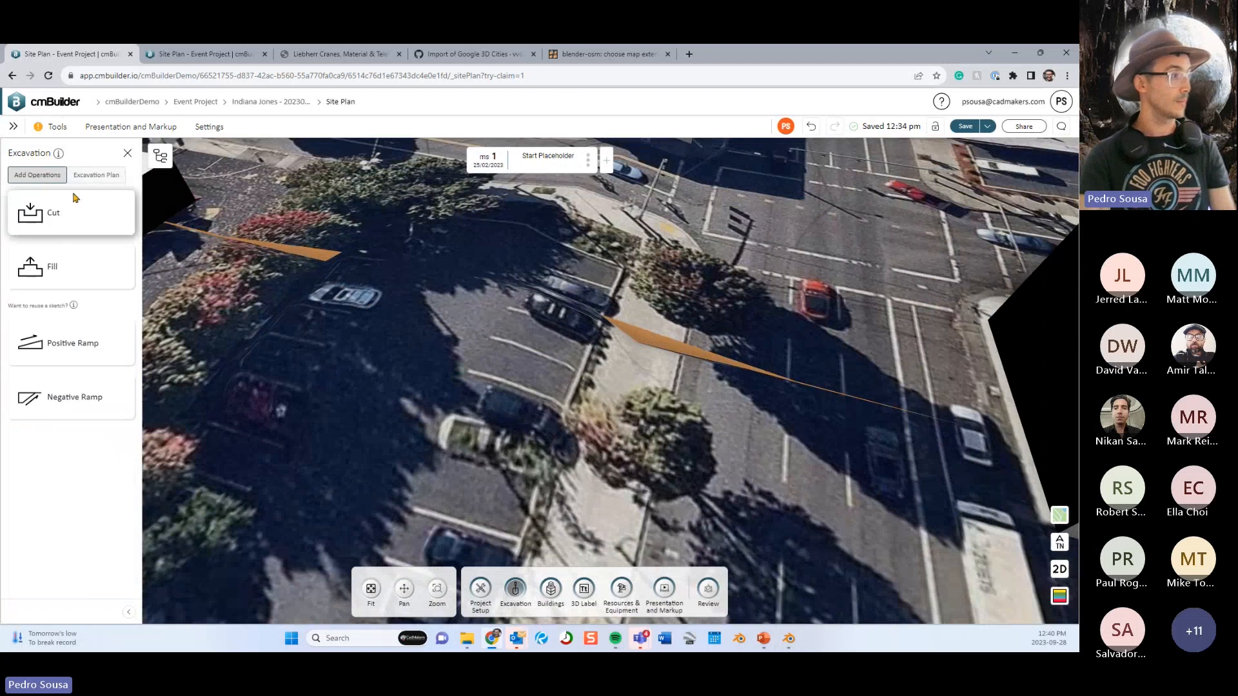
pyautogui.click(71, 212)
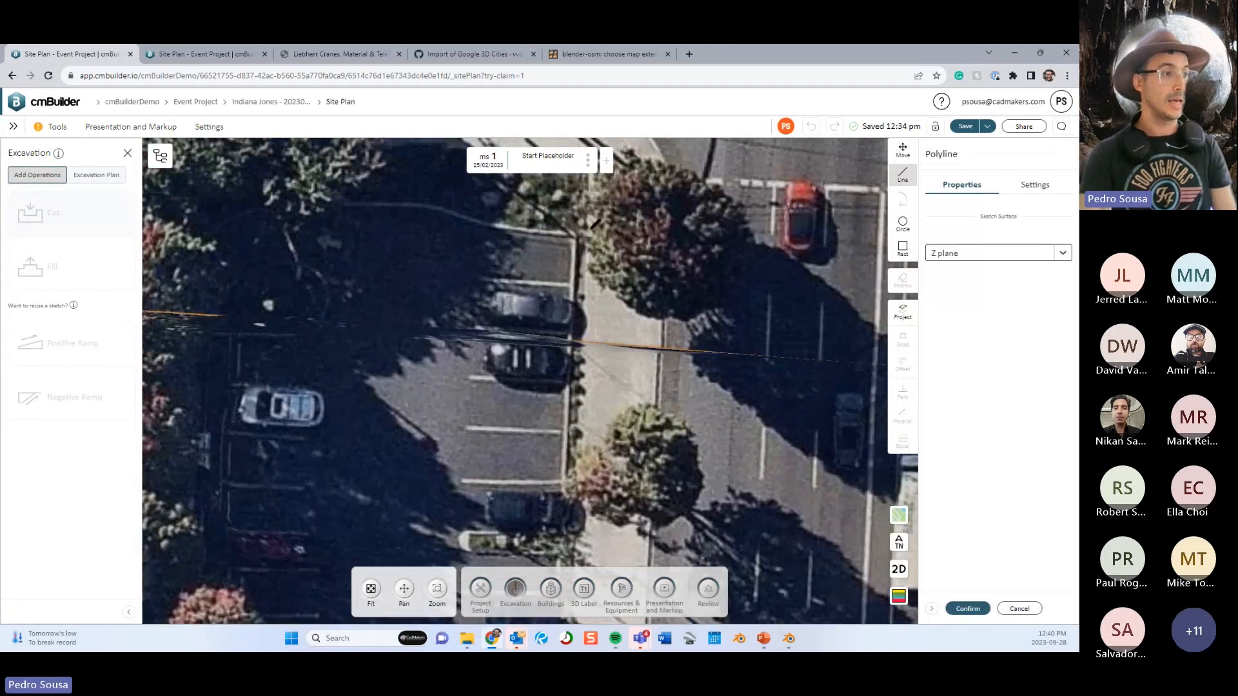
pyautogui.click(582, 215)
pyautogui.scroll(-3, 577, 239)
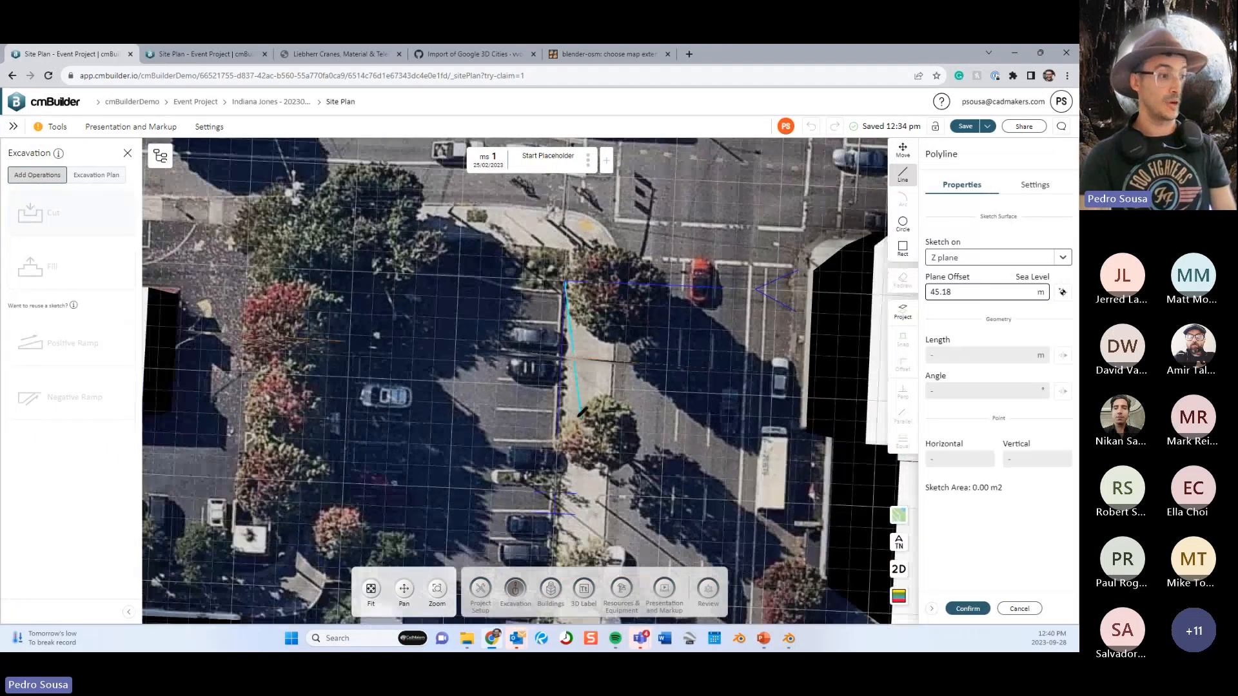
pyautogui.click(558, 479)
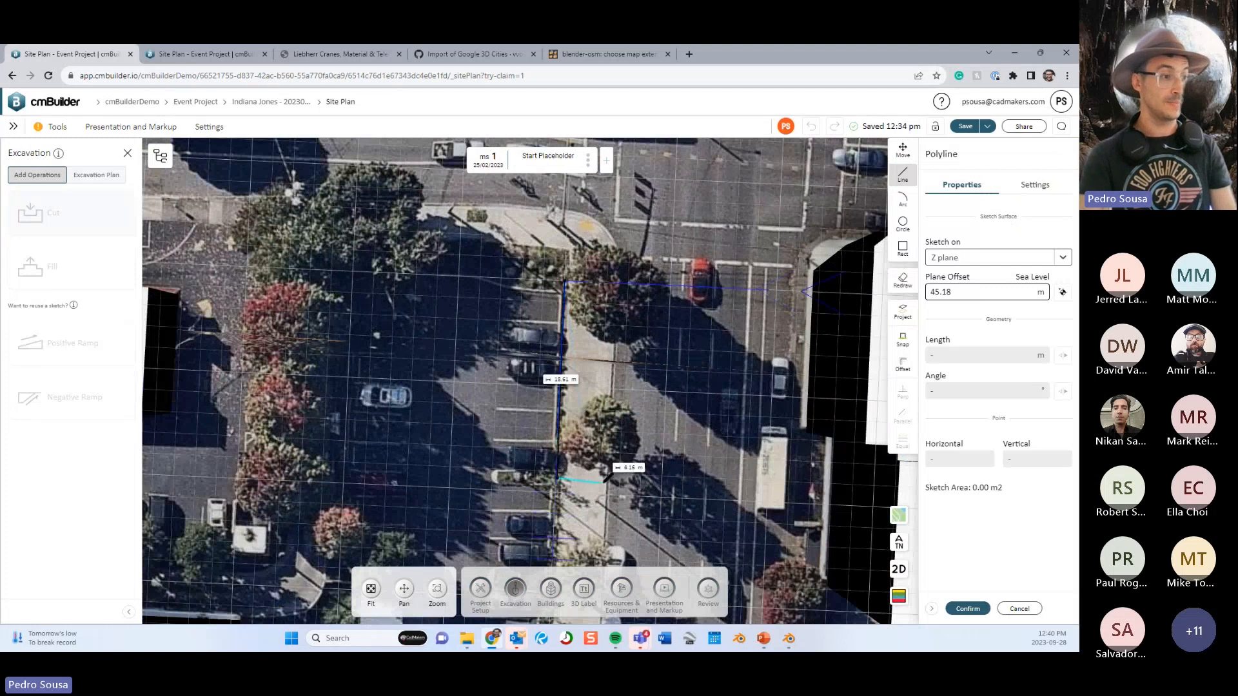
pyautogui.click(606, 480)
pyautogui.click(619, 280)
pyautogui.click(565, 281)
pyautogui.press('Return')
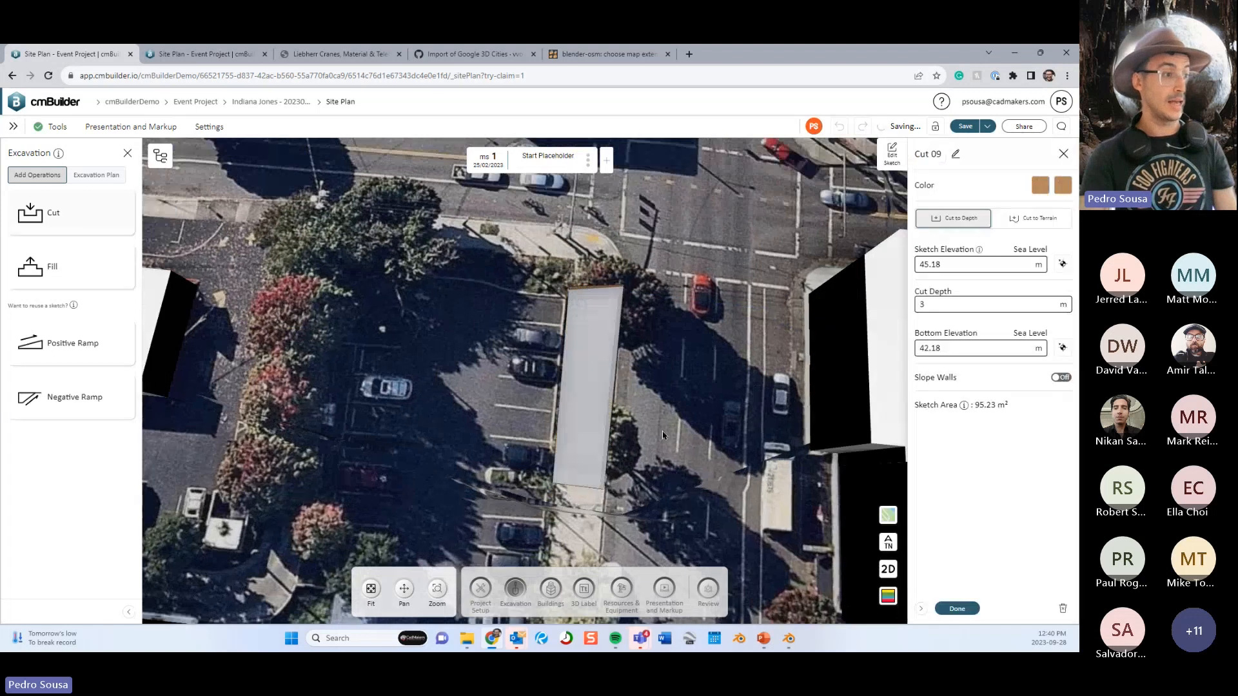
# Set the cut's bottom elevation to 44.5 m by picking it from the ground beside the cut in the 3D view.
pyautogui.moveTo(662, 430); pyautogui.dragTo(627, 401)
pyautogui.moveTo(550, 383); pyautogui.dragTo(504, 401)
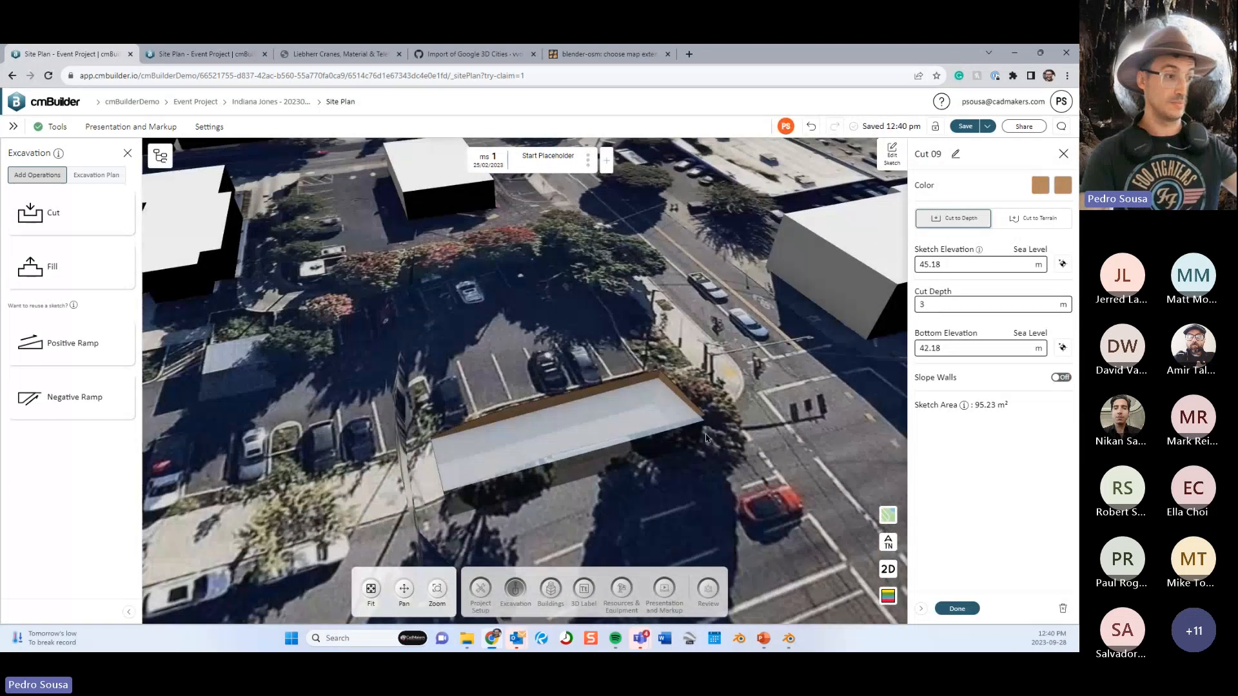
pyautogui.click(1064, 356)
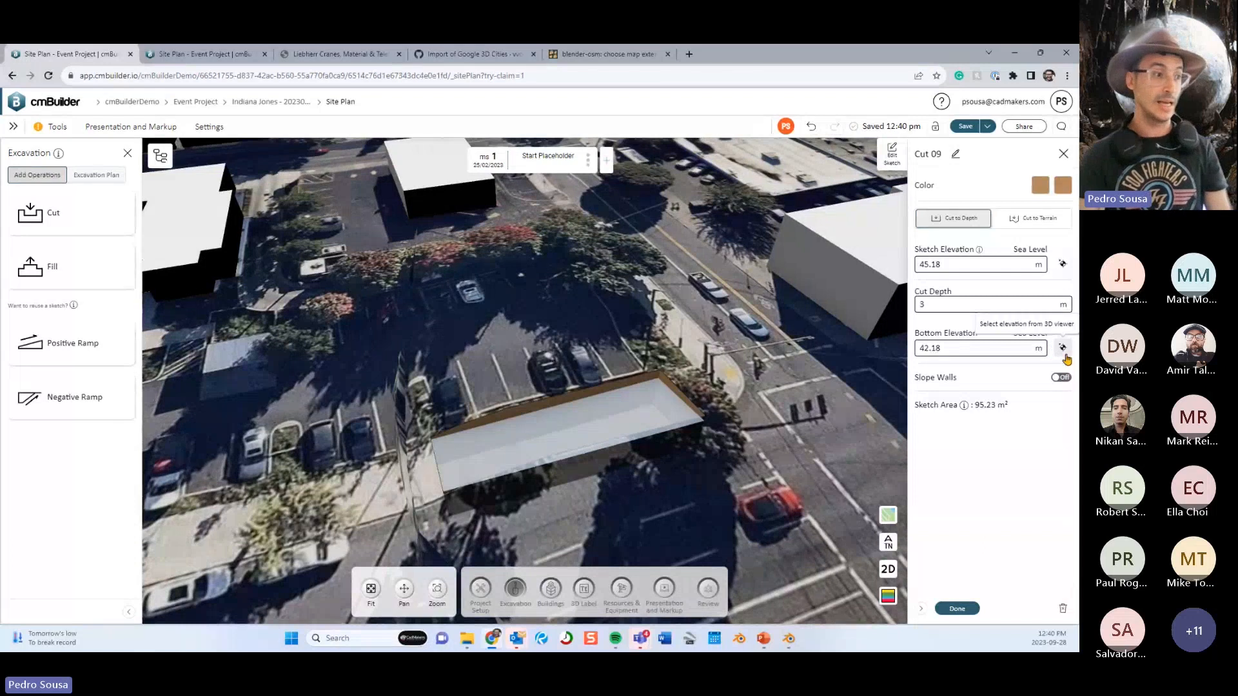
pyautogui.click(371, 489)
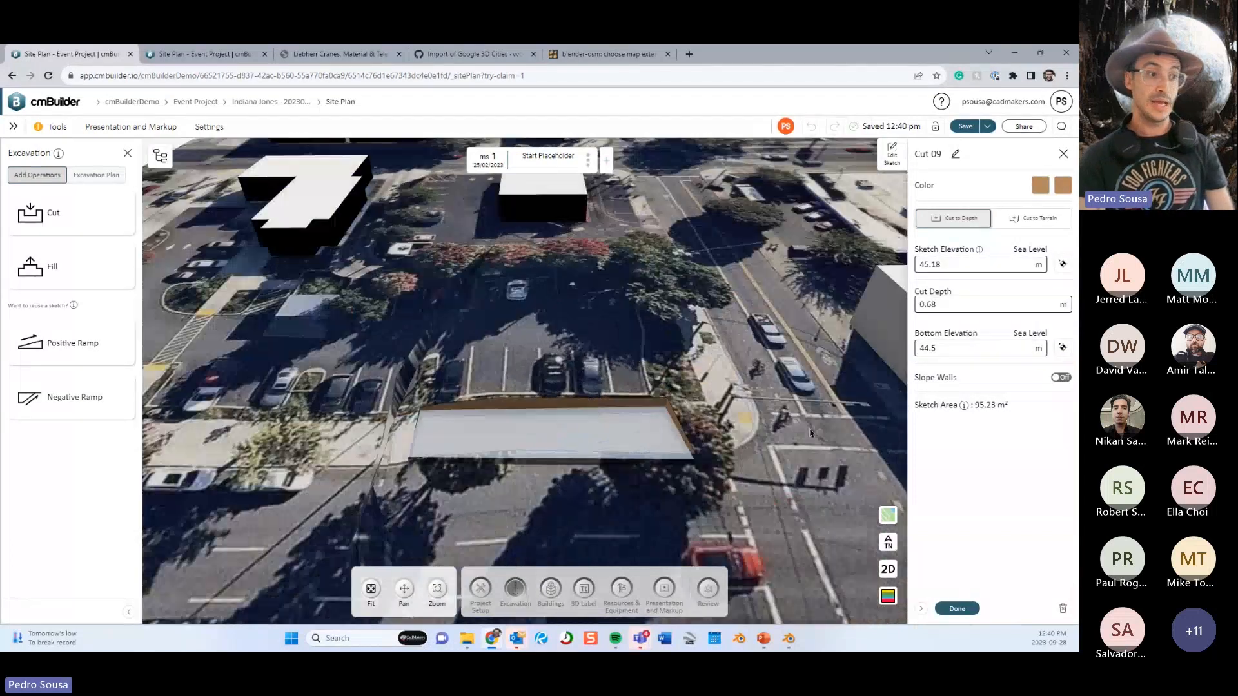
# Replace both colors of the cut with the map texture.
pyautogui.click(1039, 188)
pyautogui.click(918, 259)
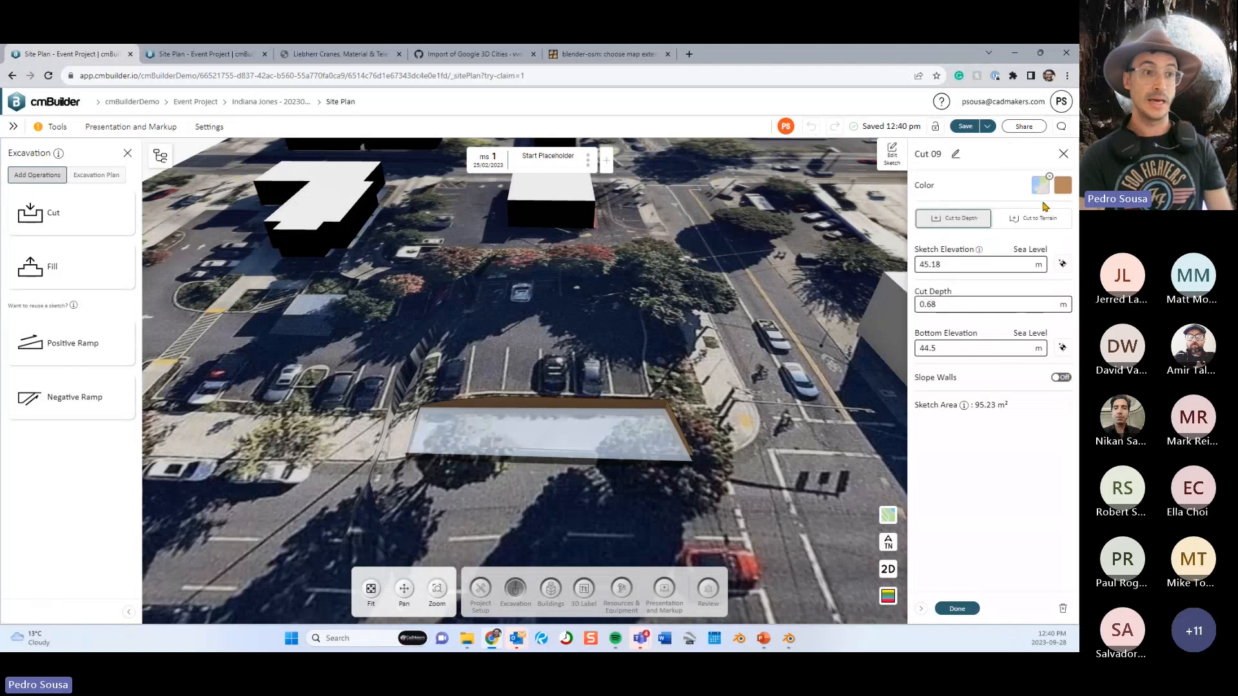
pyautogui.click(1061, 187)
pyautogui.click(931, 259)
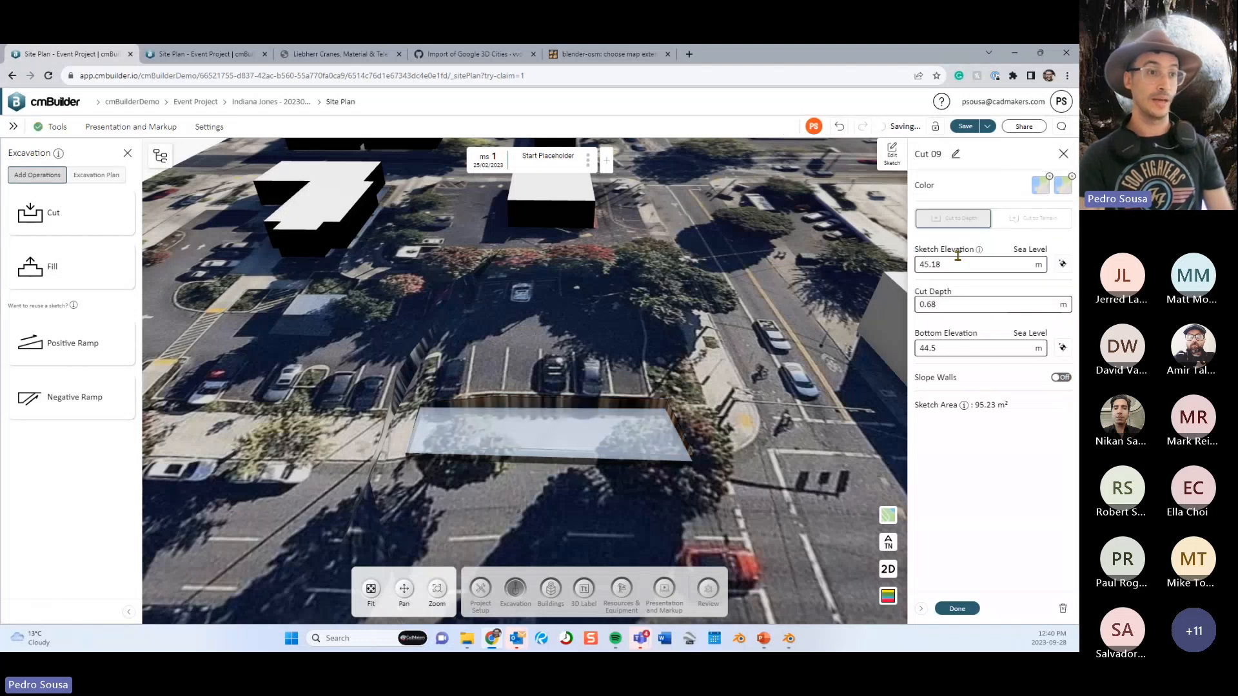
# Pick a new bottom elevation of 44.81 m for the cut from the ground near its end.
pyautogui.moveTo(613, 400); pyautogui.dragTo(470, 384)
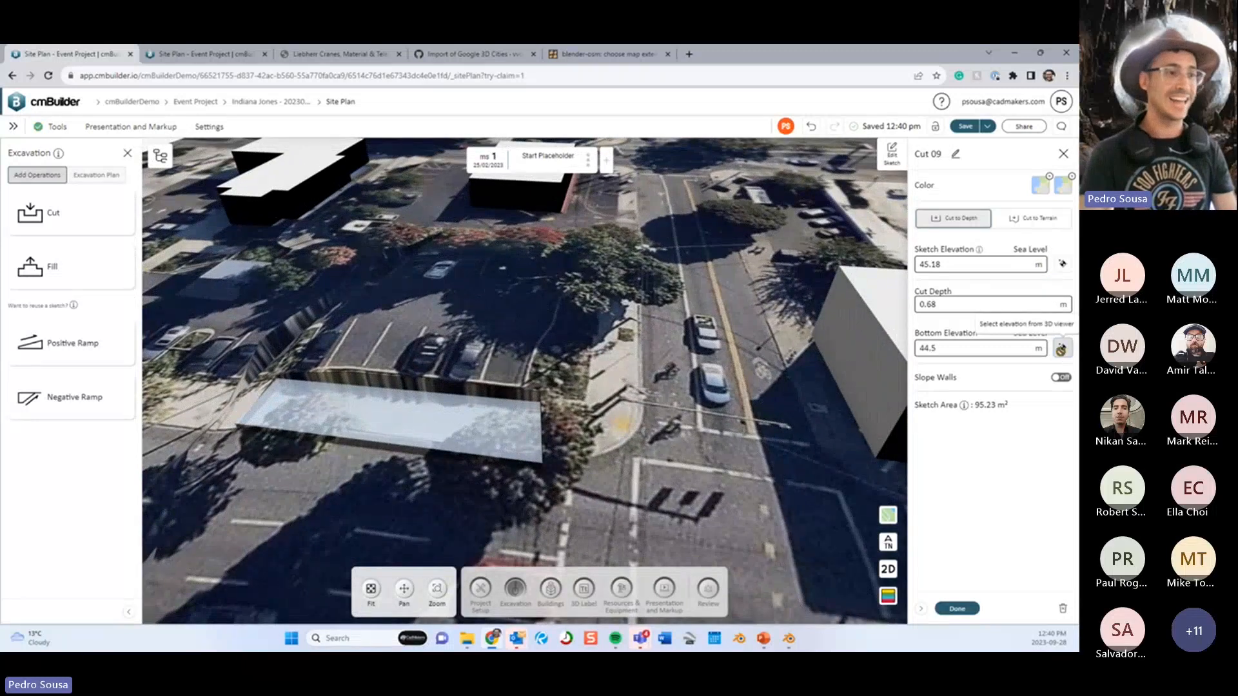
pyautogui.click(1062, 348)
pyautogui.click(303, 394)
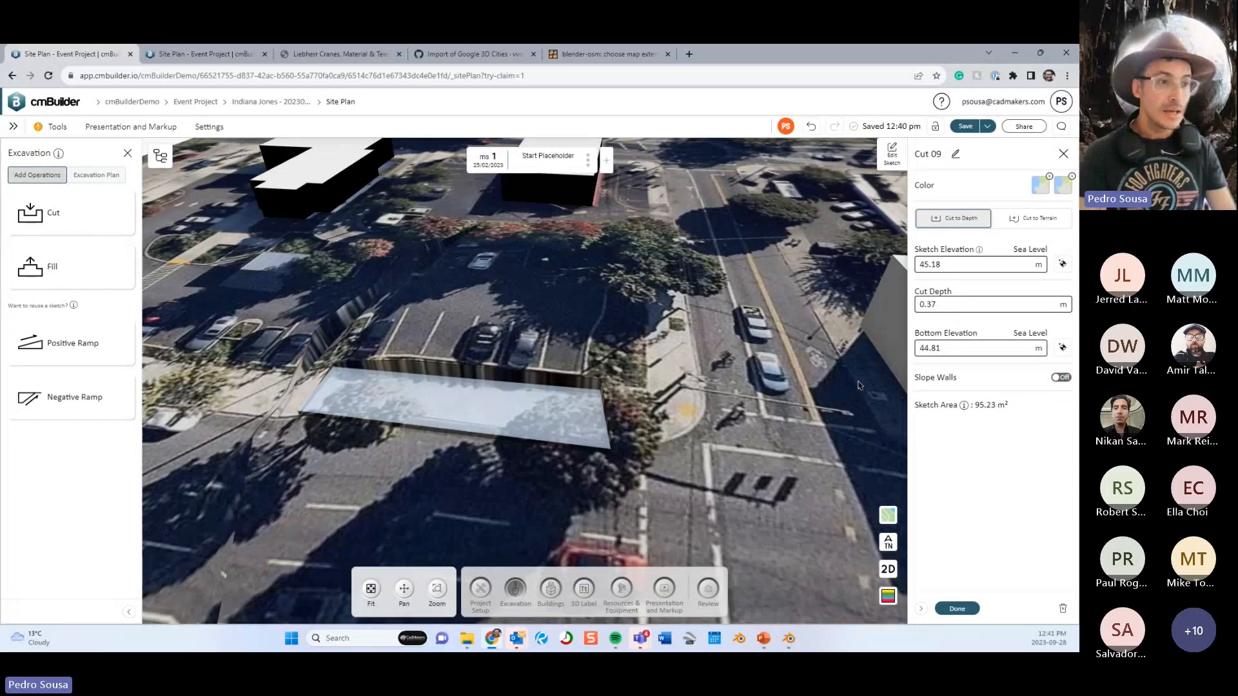
# Stretch the cut's sketch along the sidewalk and out over the adjoining street, and finish the cut.
pyautogui.click(892, 156)
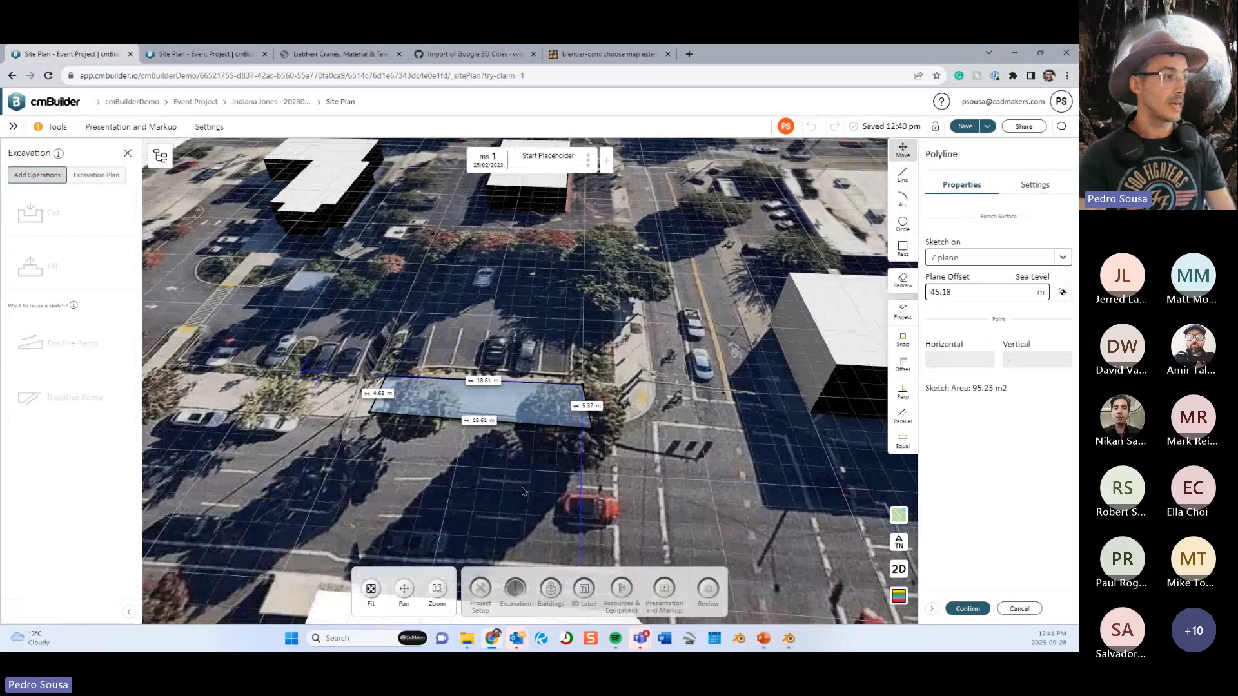
pyautogui.moveTo(523, 492); pyautogui.dragTo(540, 506)
pyautogui.moveTo(380, 429); pyautogui.dragTo(282, 444)
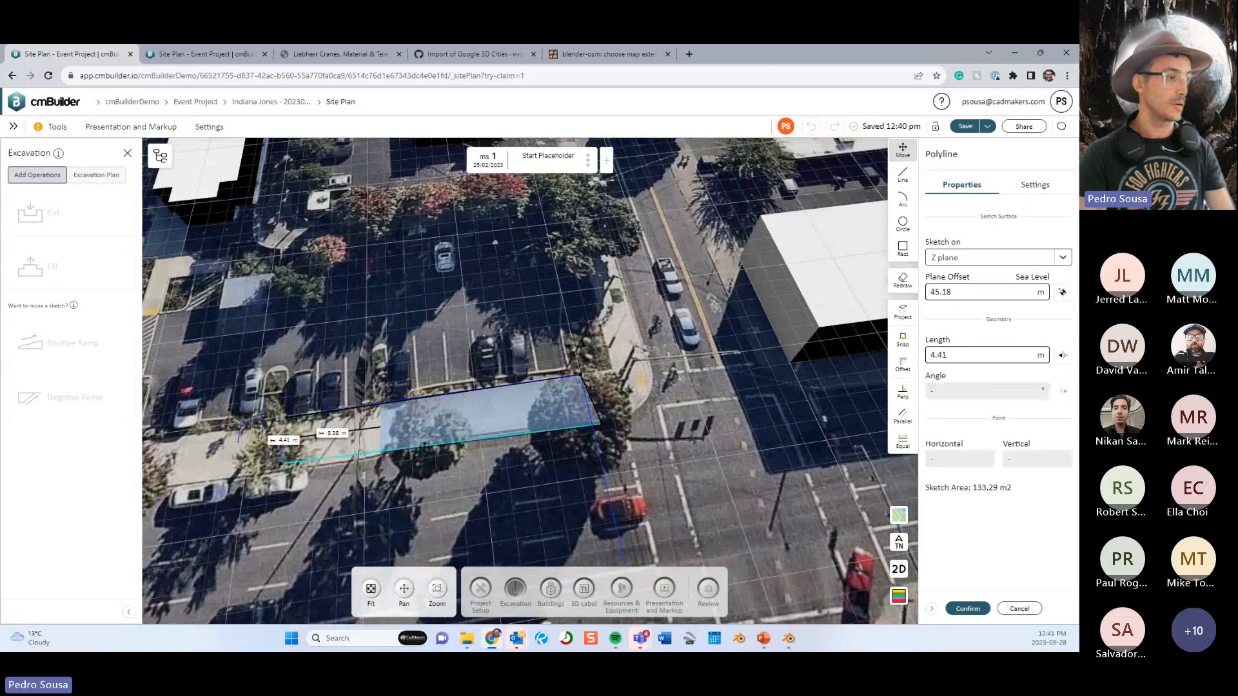
pyautogui.moveTo(451, 446); pyautogui.dragTo(459, 528)
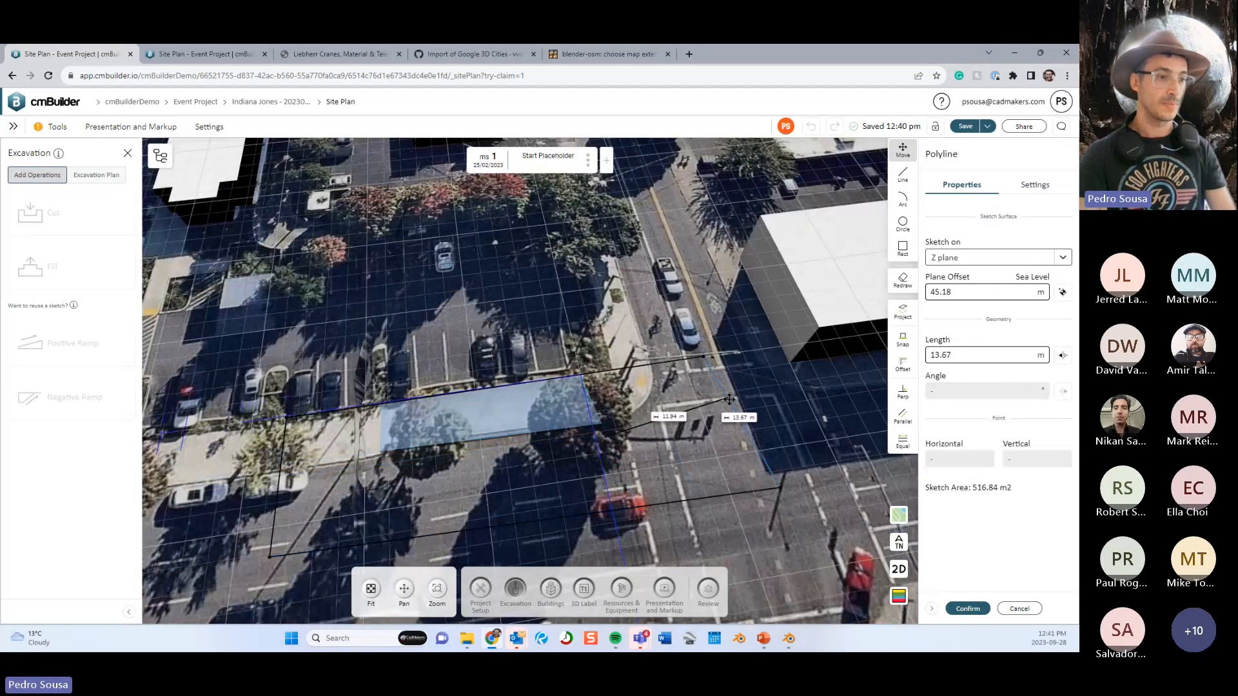
pyautogui.click(967, 609)
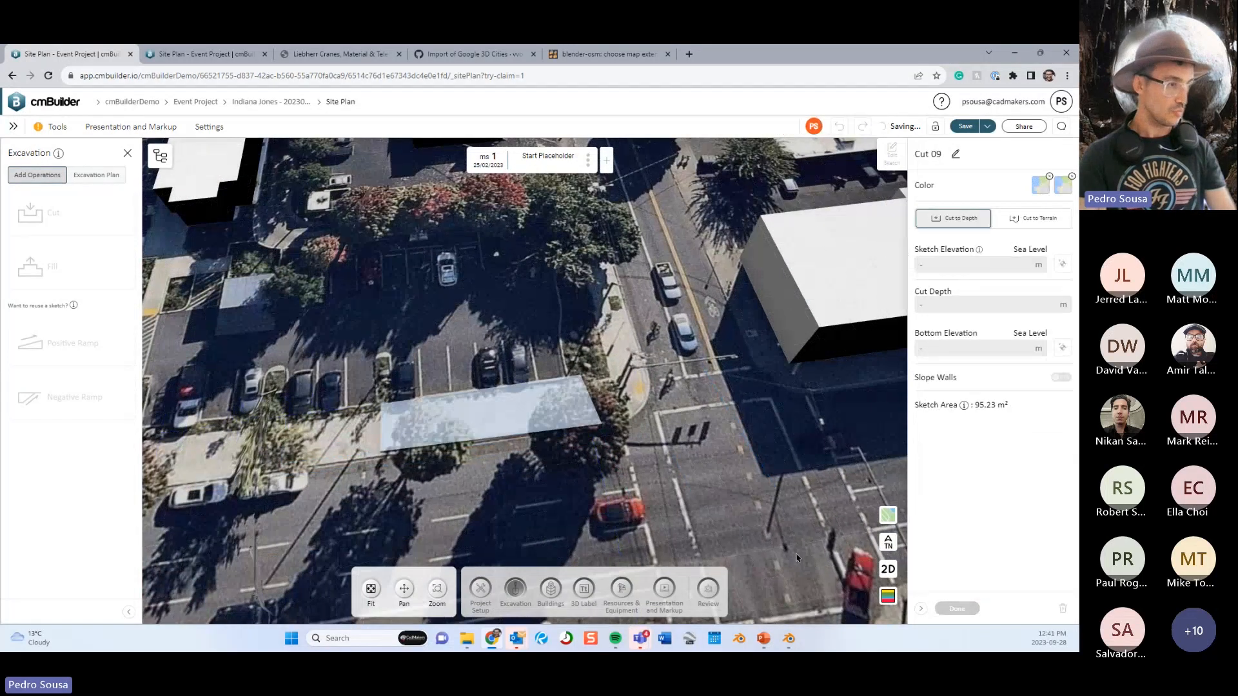
pyautogui.click(968, 614)
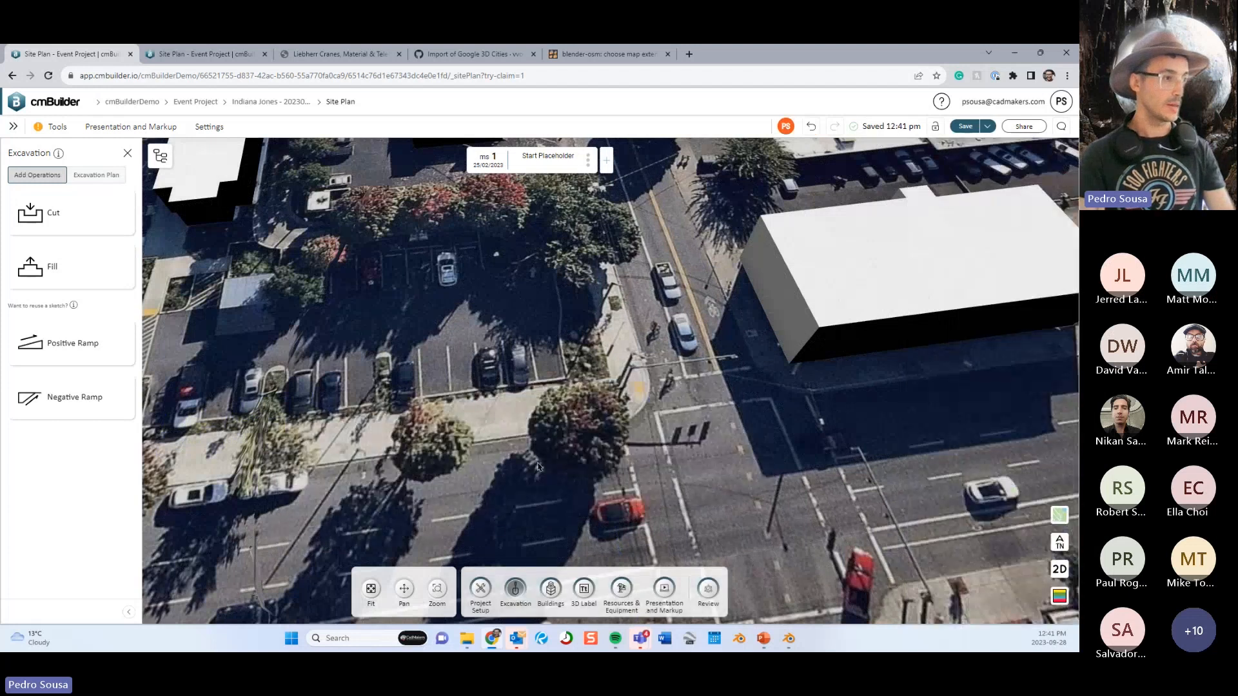
# Compare the parking lot with the cut applied against its raised custom terrain.
pyautogui.scroll(3, 644, 387)
pyautogui.moveTo(645, 387); pyautogui.dragTo(704, 314)
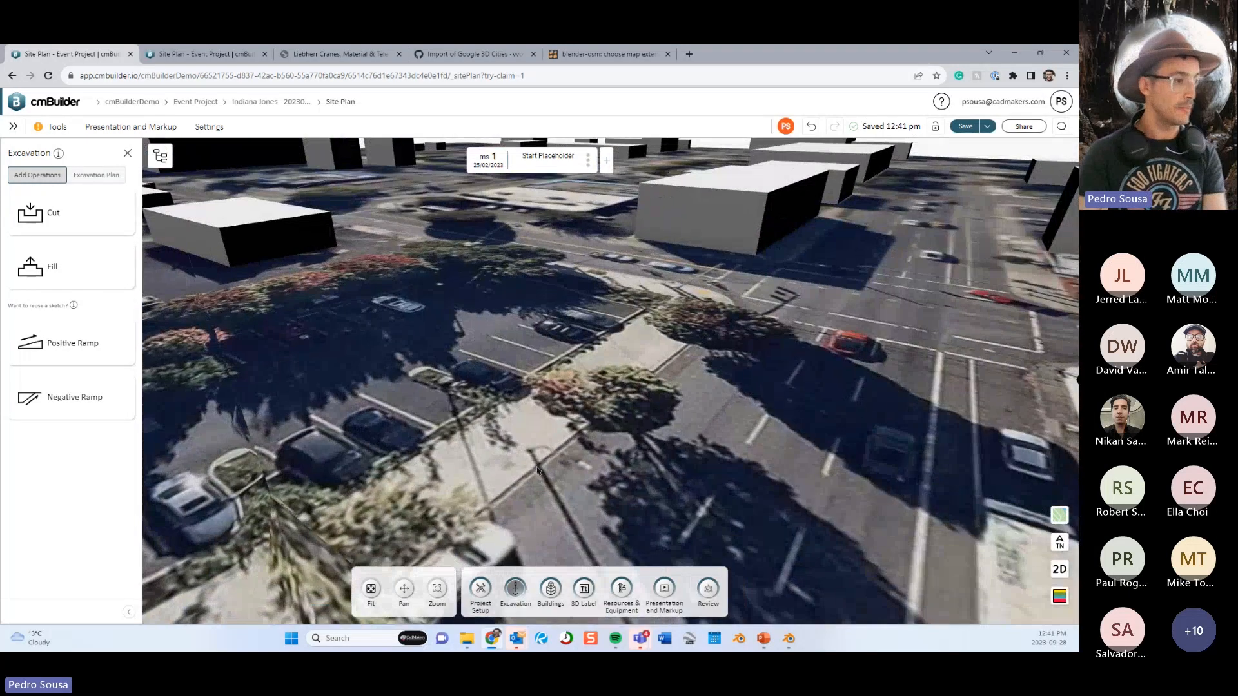
pyautogui.click(481, 590)
pyautogui.click(682, 593)
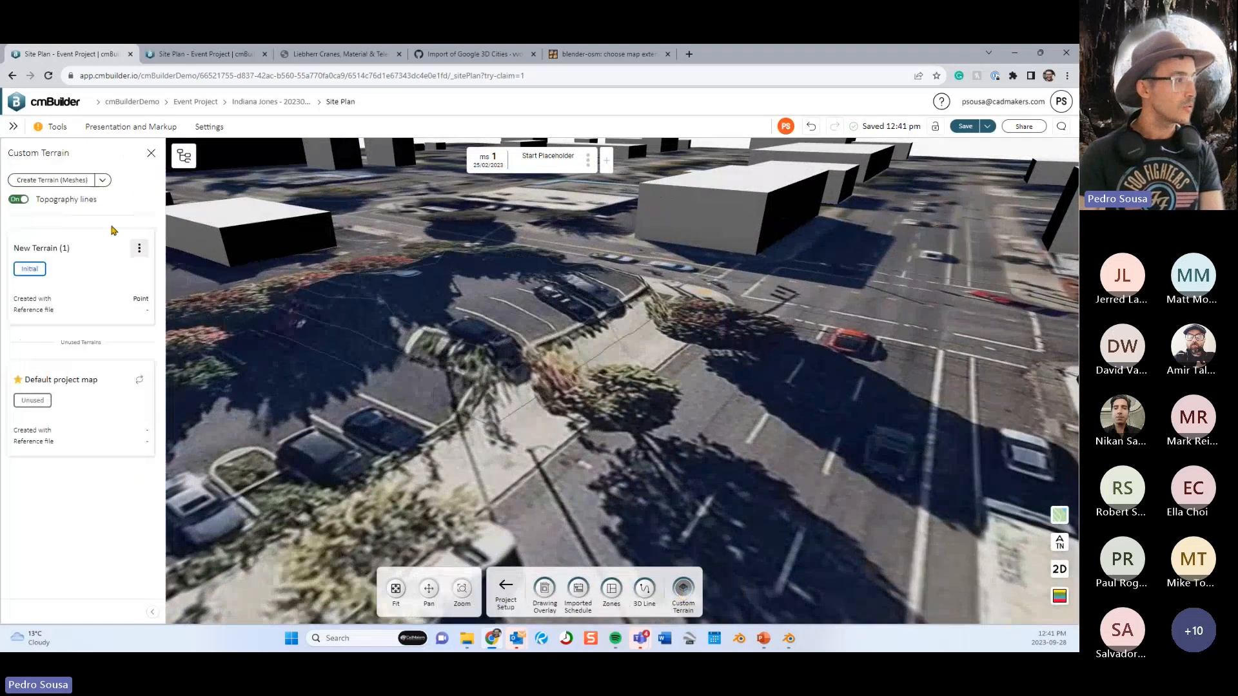
pyautogui.moveTo(559, 309); pyautogui.dragTo(634, 356)
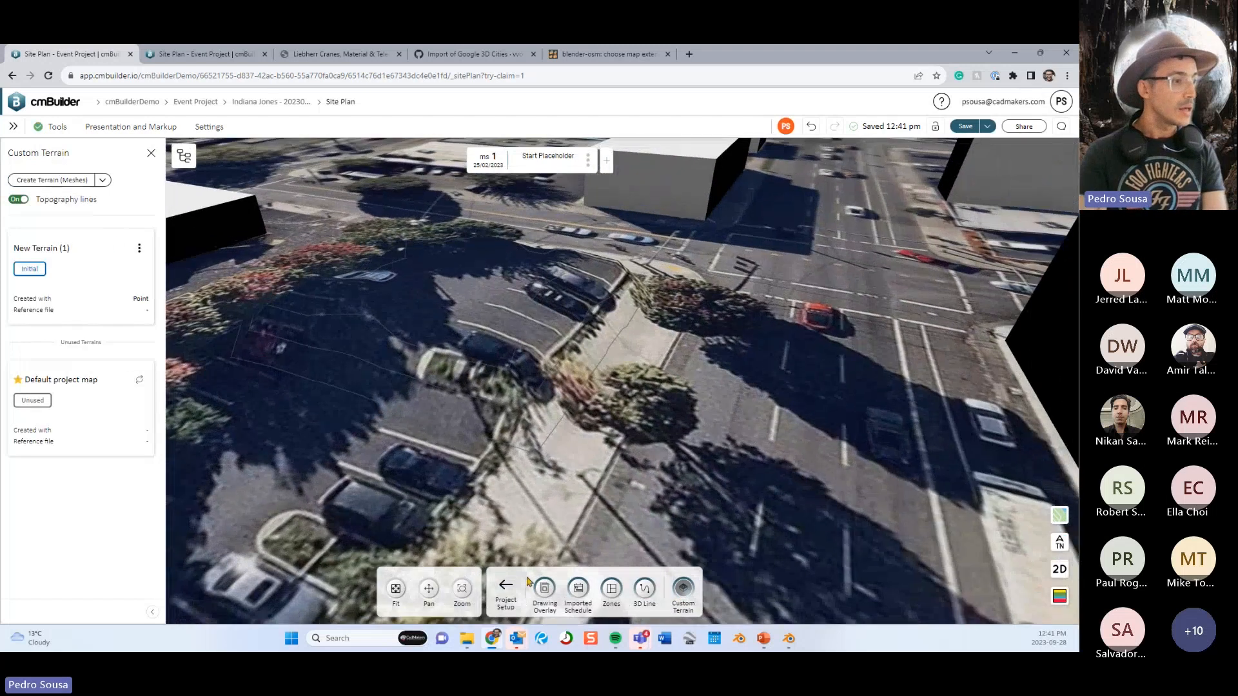
pyautogui.press('Escape')
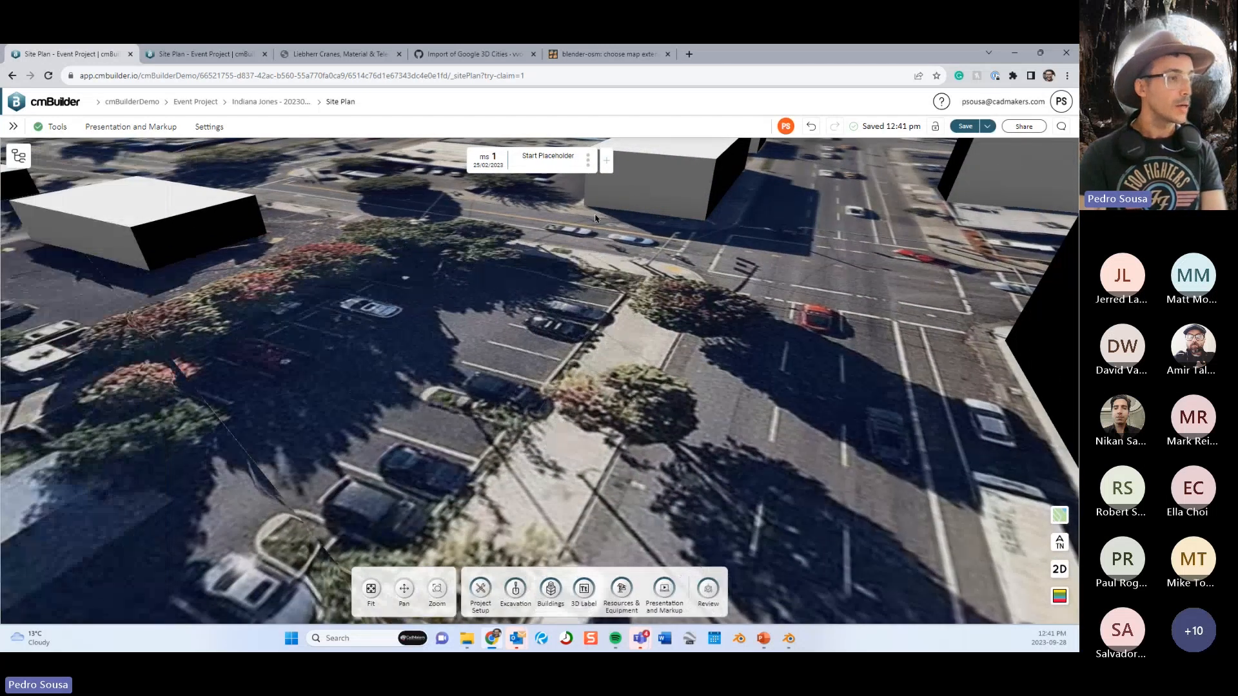
# Inspect the site from above and at an angle, and review the cuts listed per milestone in the excavation plan.
pyautogui.moveTo(593, 401); pyautogui.dragTo(553, 349)
pyautogui.scroll(-5, 450, 256)
pyautogui.scroll(-5, 556, 350)
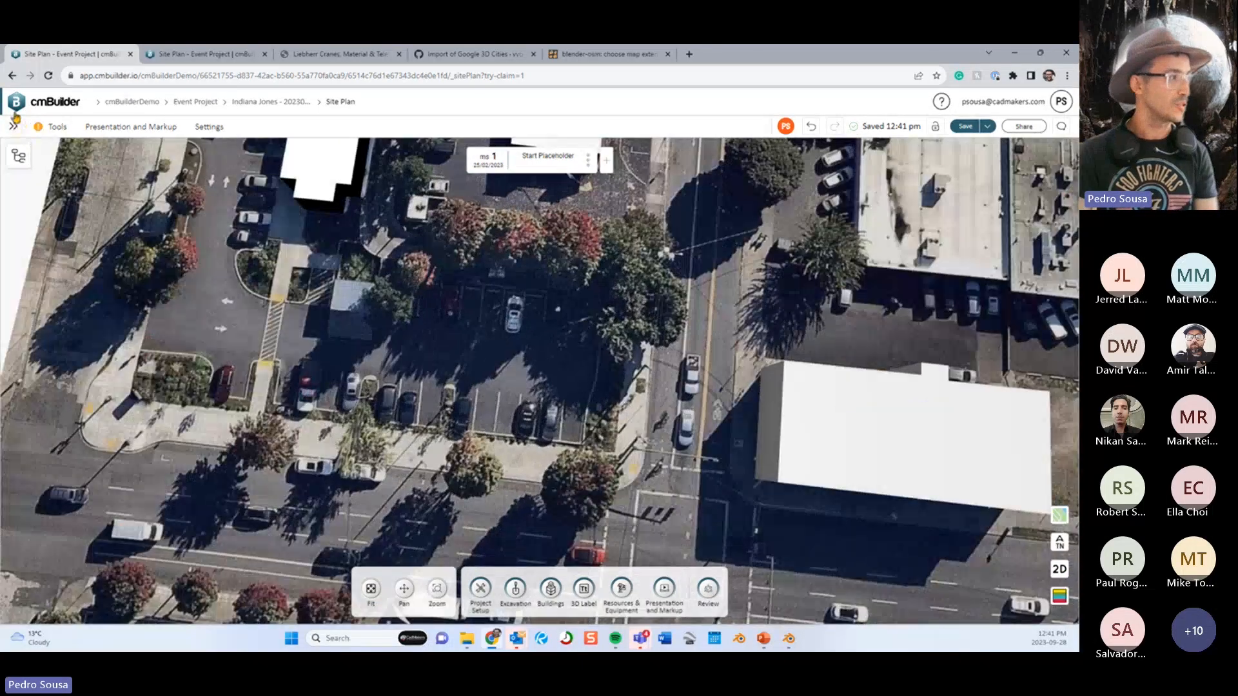
pyautogui.click(13, 126)
pyautogui.moveTo(680, 416); pyautogui.dragTo(549, 427, button='right')
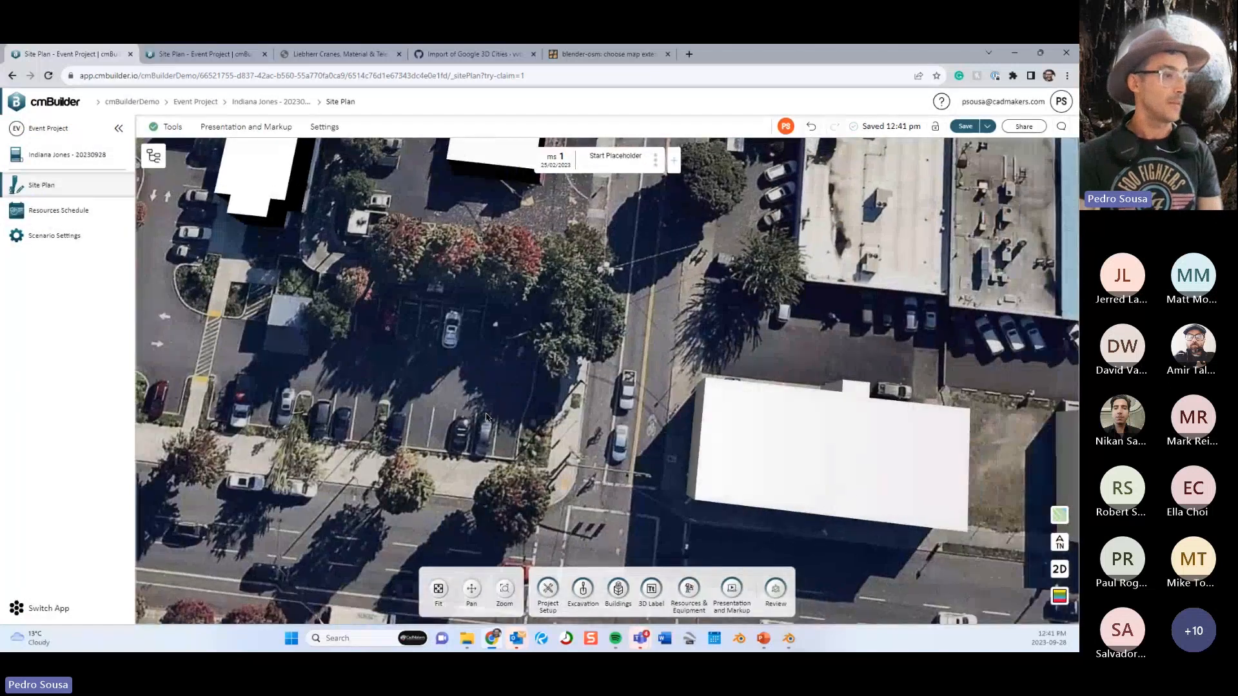
pyautogui.moveTo(550, 427); pyautogui.dragTo(587, 389)
pyautogui.moveTo(800, 356); pyautogui.dragTo(474, 383, button='right')
pyautogui.moveTo(474, 384); pyautogui.dragTo(635, 476)
pyautogui.click(583, 588)
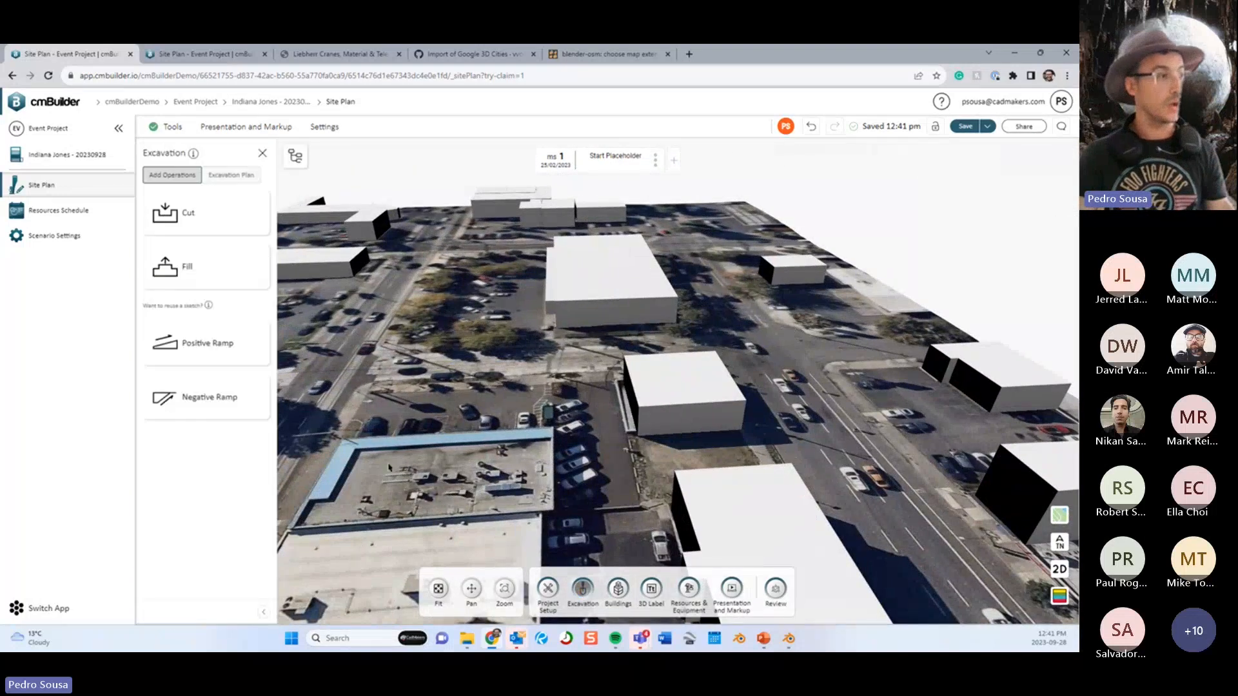
pyautogui.click(221, 175)
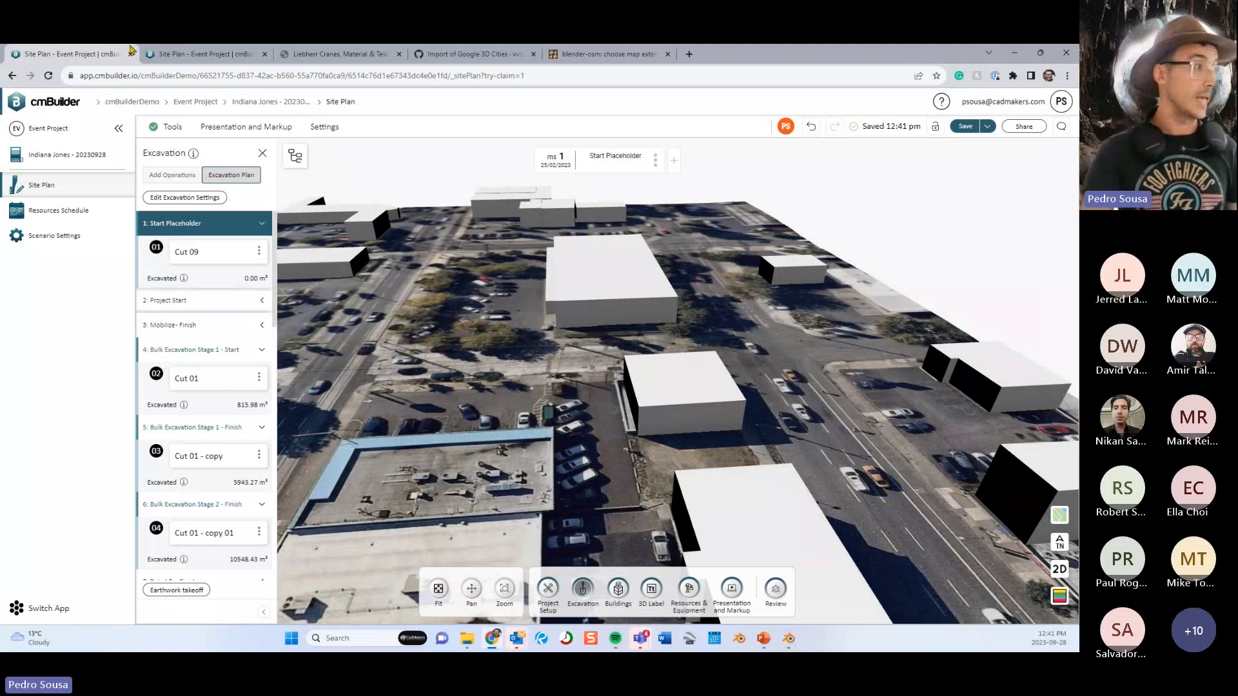
pyautogui.click(119, 128)
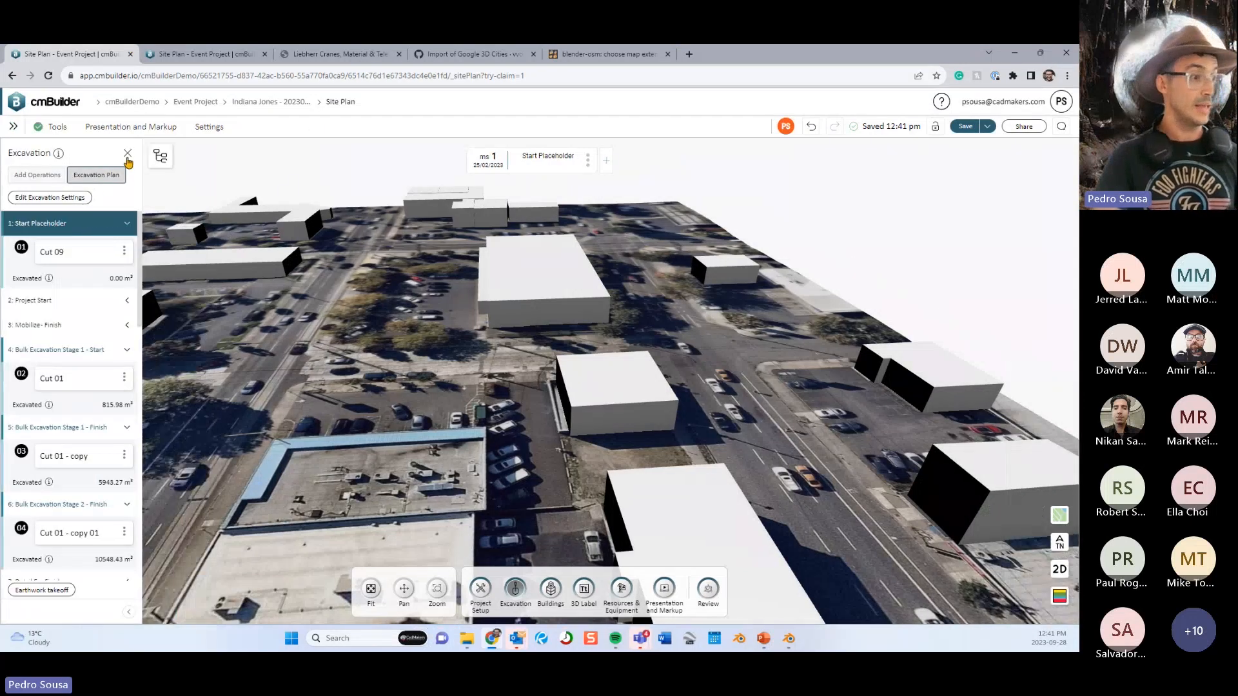
# Hide the Start Placeholder milestone and its default slide from the presentation.
pyautogui.click(664, 602)
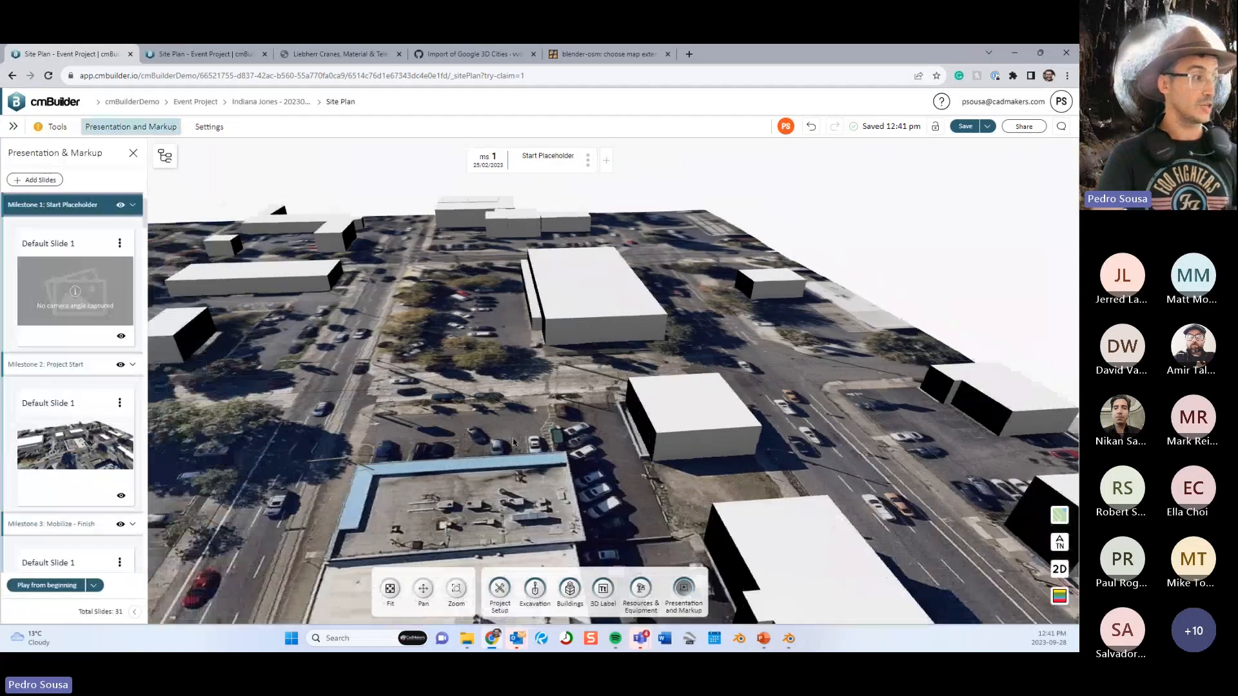
pyautogui.click(120, 206)
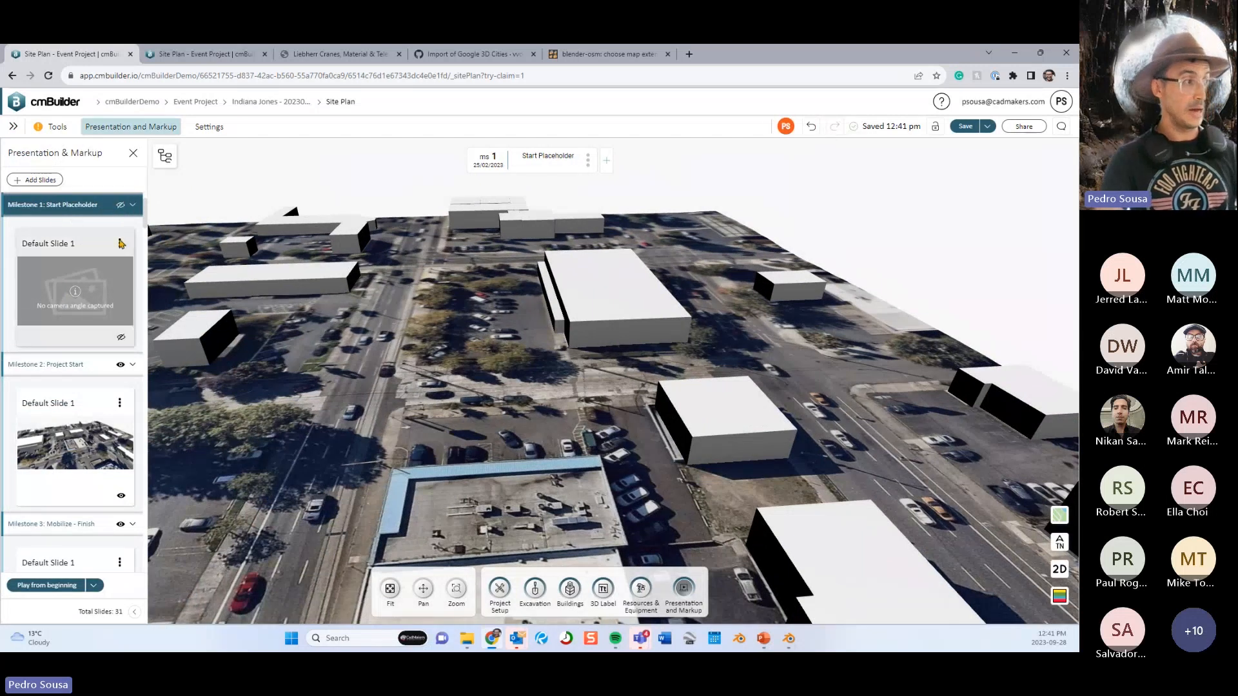
pyautogui.moveTo(422, 339); pyautogui.dragTo(614, 334)
pyautogui.moveTo(643, 456); pyautogui.dragTo(590, 470)
# Redraw the excavation boundary surface sketch as one large rectangle covering most of the site map, and apply it.
pyautogui.click(536, 591)
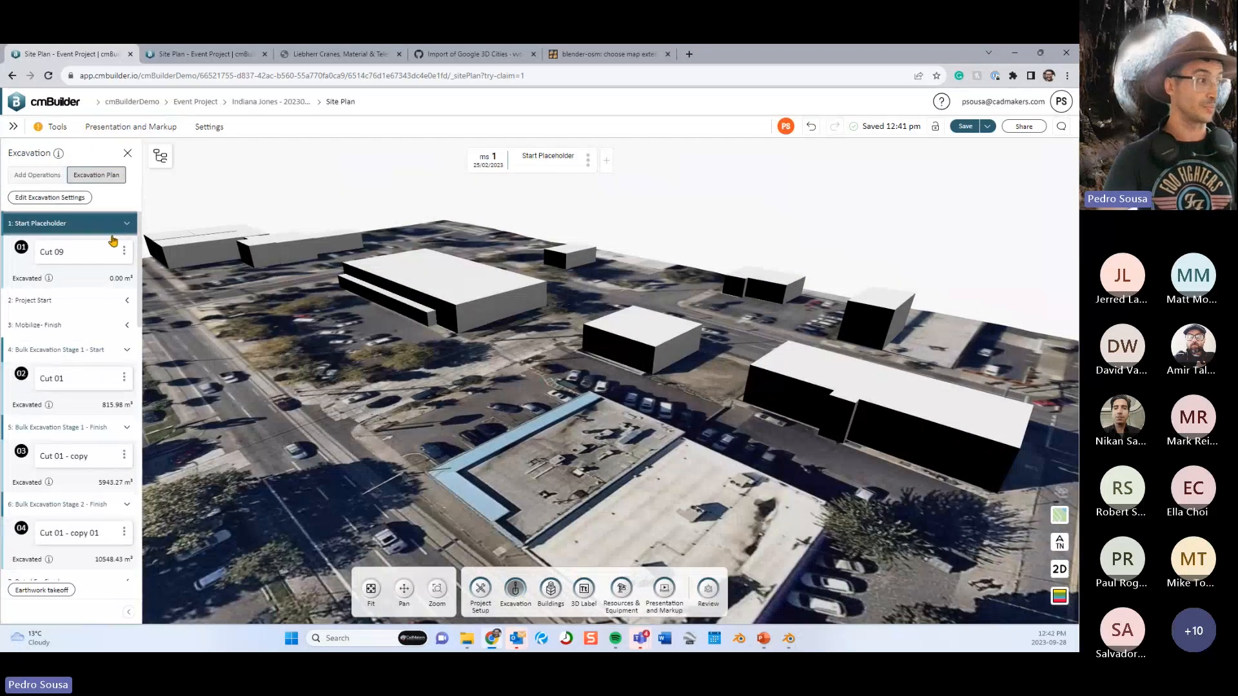
pyautogui.click(51, 197)
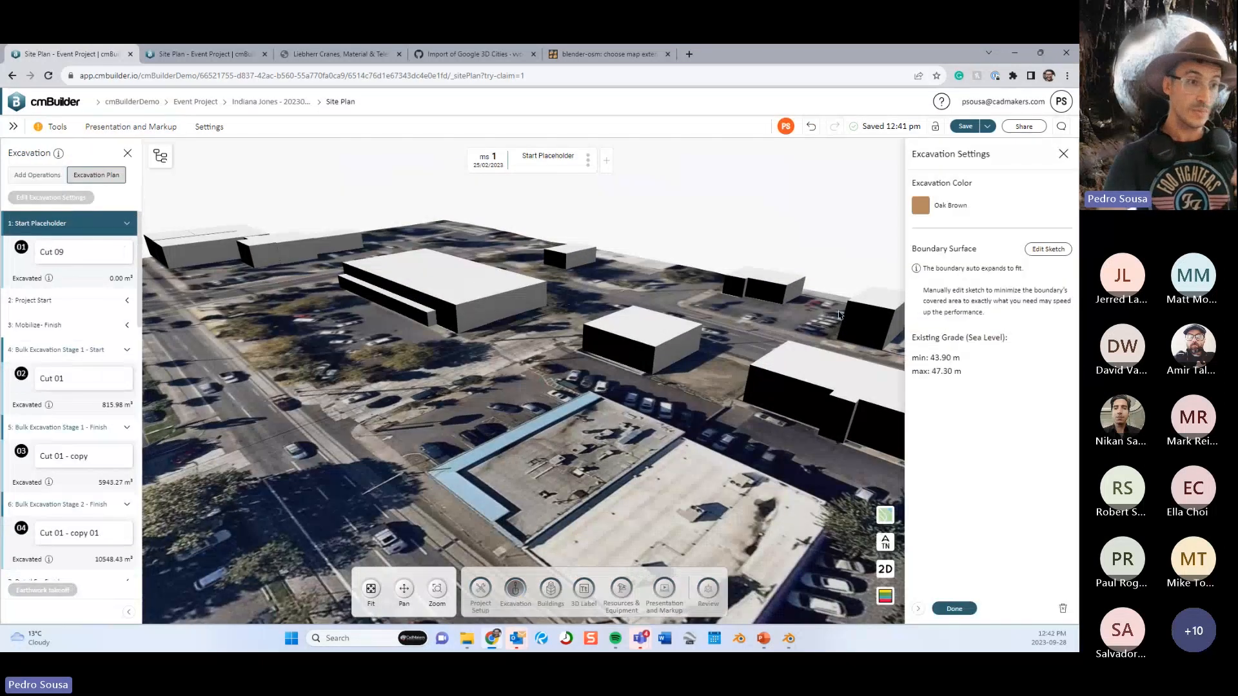
pyautogui.click(1048, 248)
pyautogui.click(467, 395)
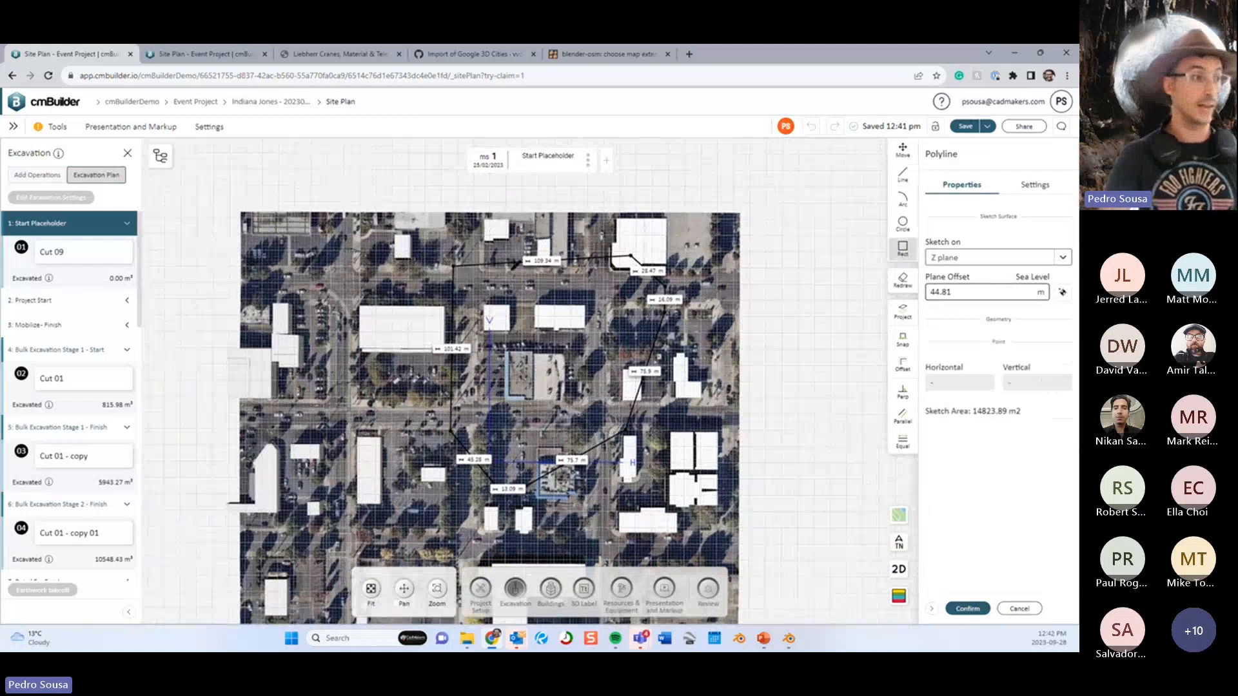
pyautogui.click(903, 312)
pyautogui.click(902, 277)
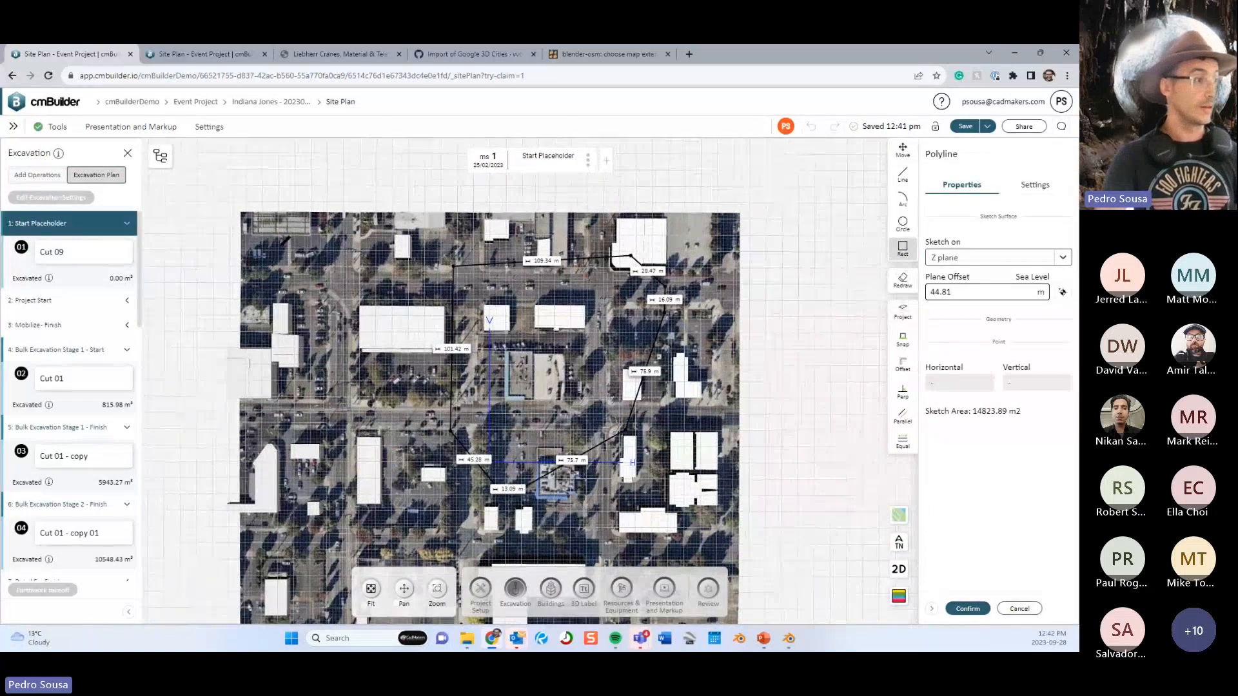
pyautogui.click(902, 284)
pyautogui.click(901, 251)
pyautogui.click(274, 242)
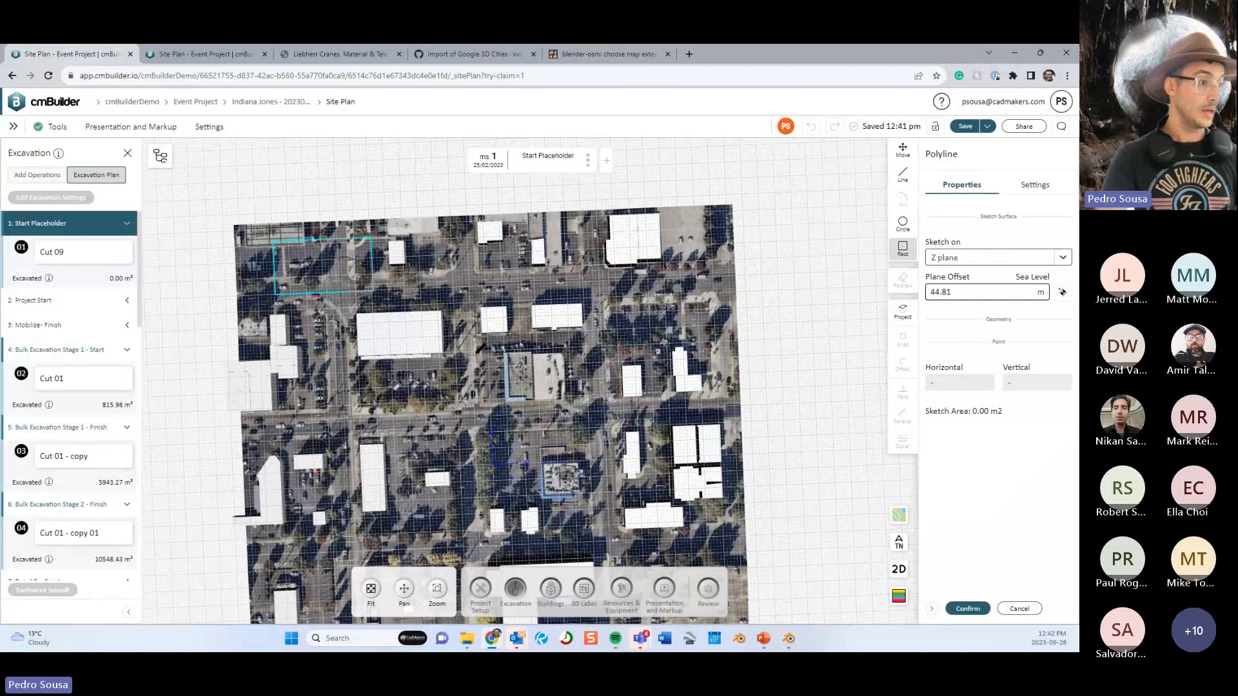
pyautogui.click(735, 565)
pyautogui.click(967, 608)
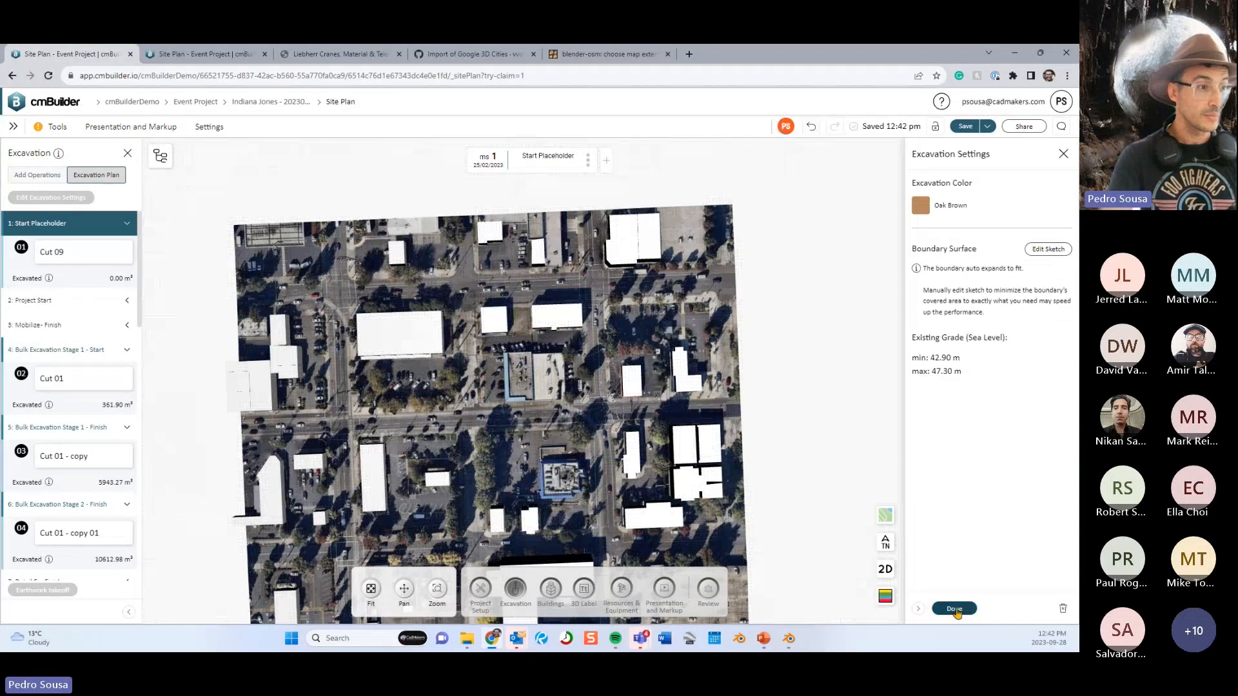
pyautogui.click(955, 609)
# Inspect the flattened terrain at the Project Start milestone and the completed building at the End Placeholder milestone.
pyautogui.scroll(4, 763, 419)
pyautogui.moveTo(764, 419); pyautogui.dragTo(559, 290)
pyautogui.press('Right')
pyautogui.scroll(-3, 504, 307)
pyautogui.scroll(5, 452, 355)
pyautogui.moveTo(451, 355); pyautogui.dragTo(484, 346)
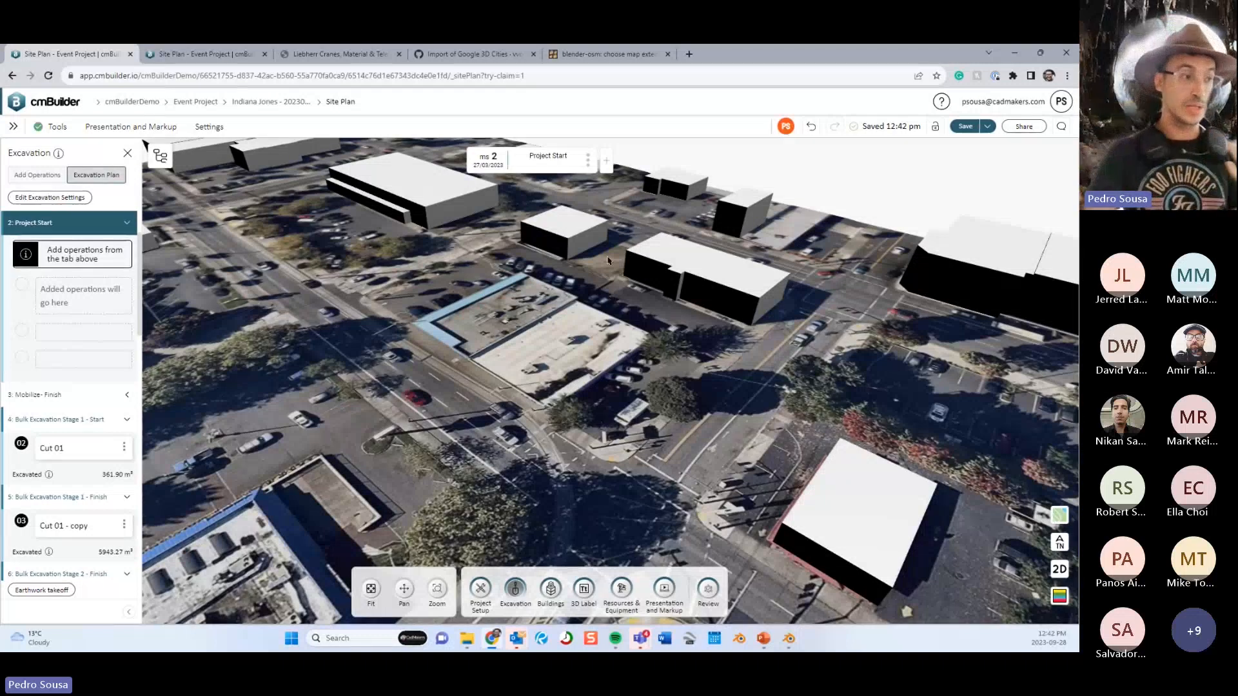
pyautogui.moveTo(580, 344); pyautogui.dragTo(545, 387)
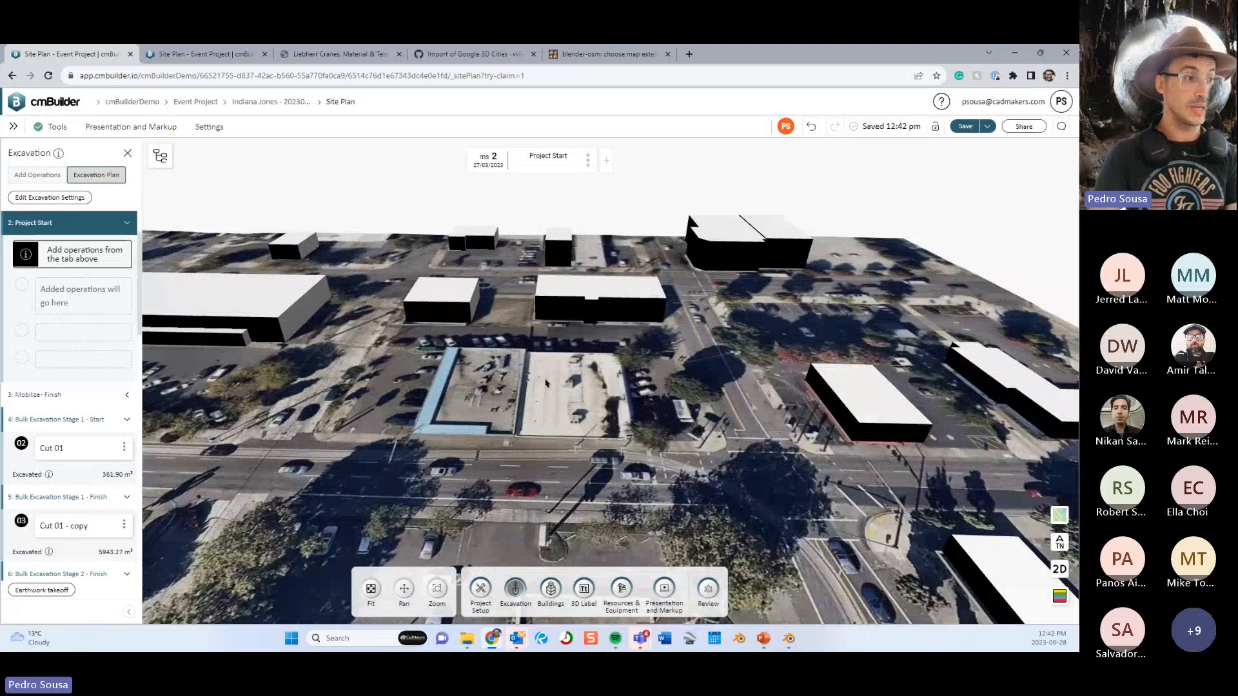
pyautogui.press('End')
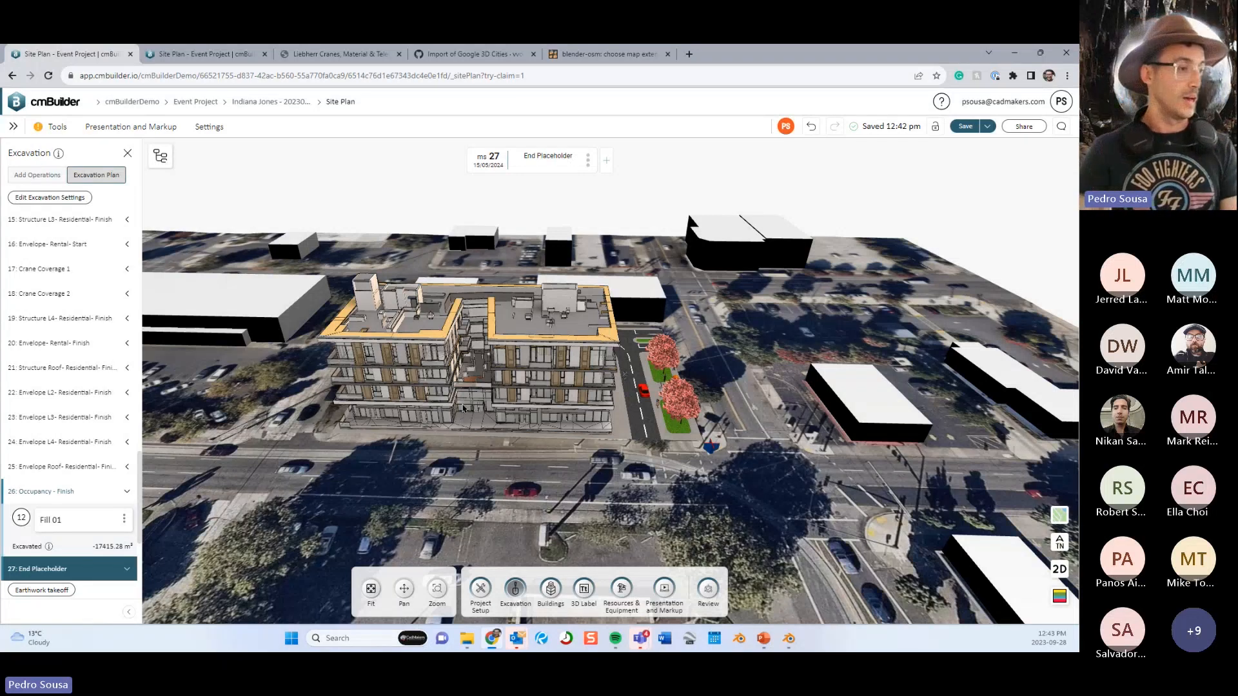
pyautogui.moveTo(637, 401); pyautogui.dragTo(617, 430)
# Show the Tips and Tricks slide in PowerPoint, and return to Chrome on the GitHub page Import of Google 3D Cities.
pyautogui.moveTo(765, 639)
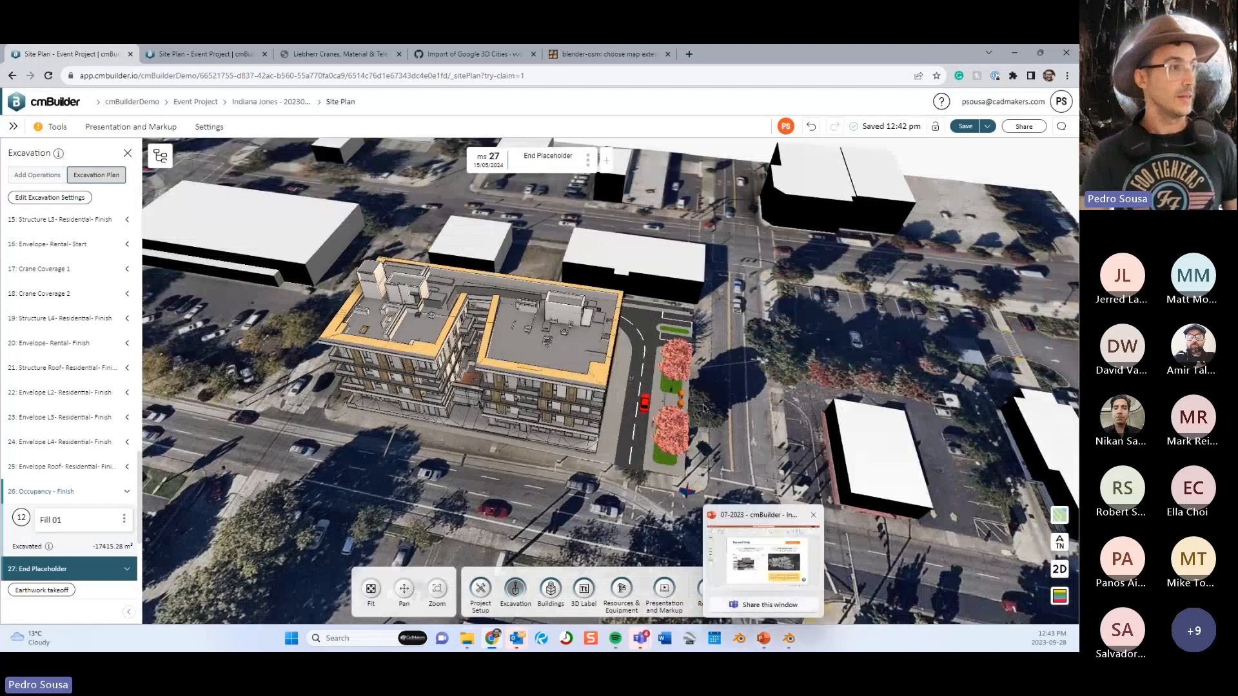
pyautogui.click(768, 638)
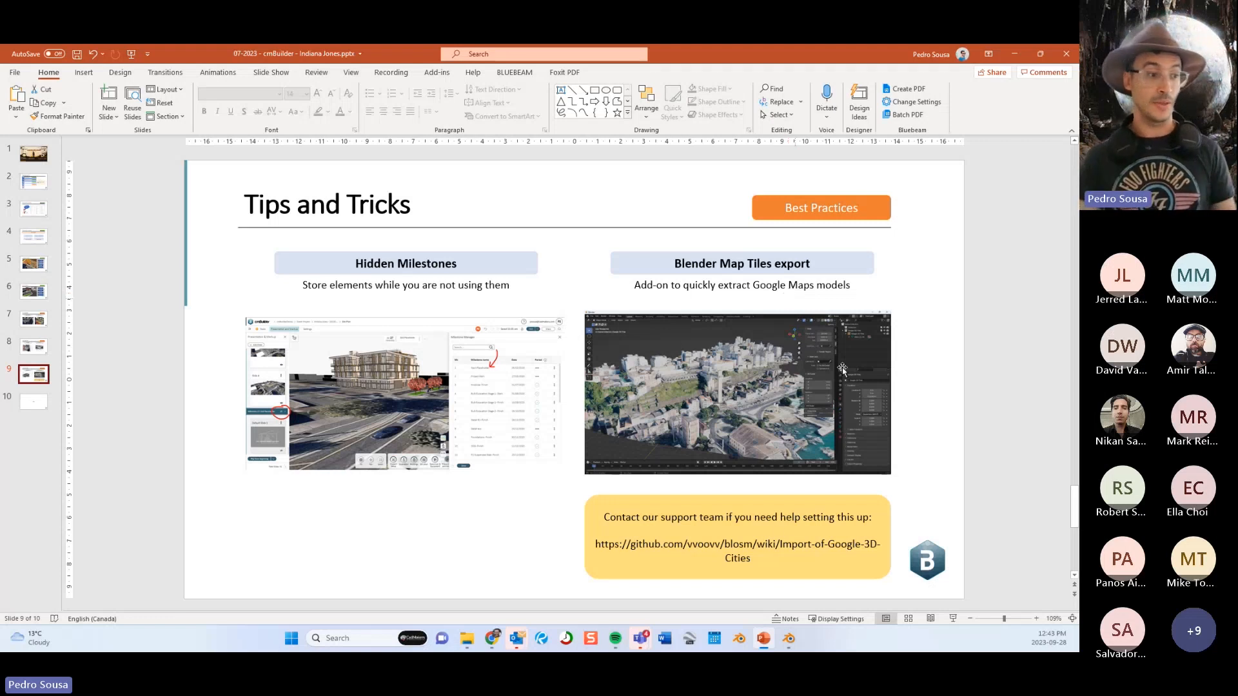
pyautogui.click(493, 639)
pyautogui.click(474, 54)
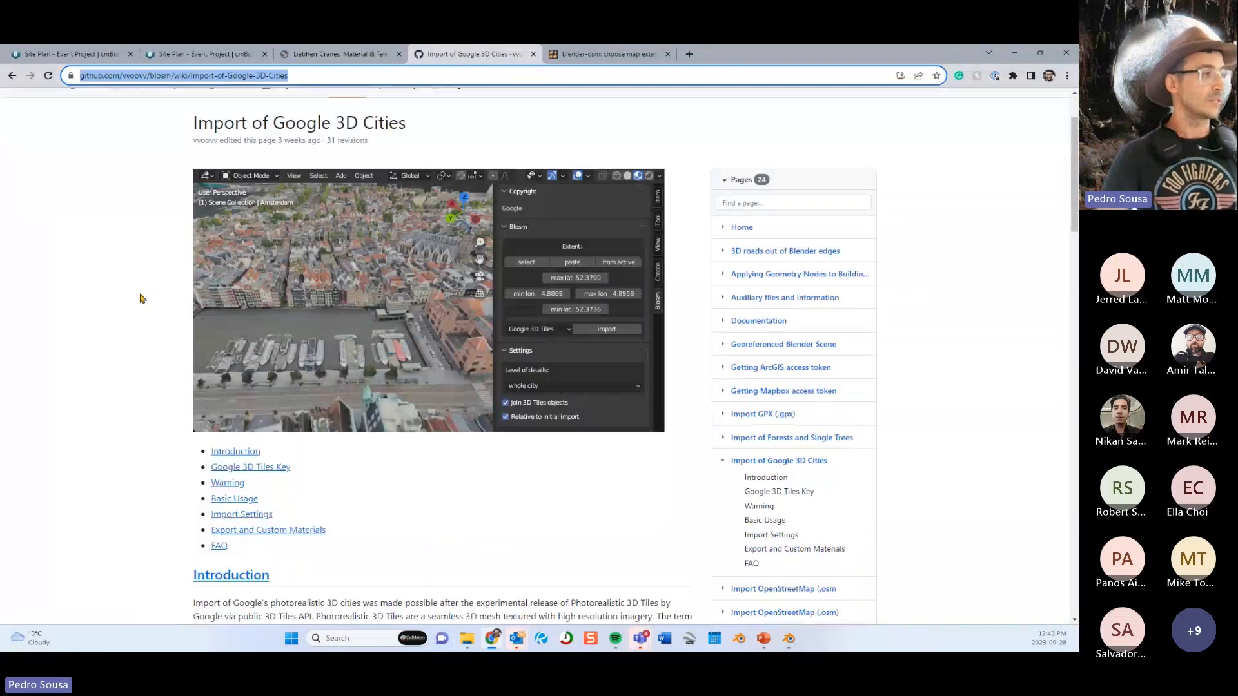
# Review the opening part of the Import of Google 3D Cities wiki page and select its web address.
pyautogui.scroll(-1, 188, 269)
pyautogui.scroll(1, 194, 265)
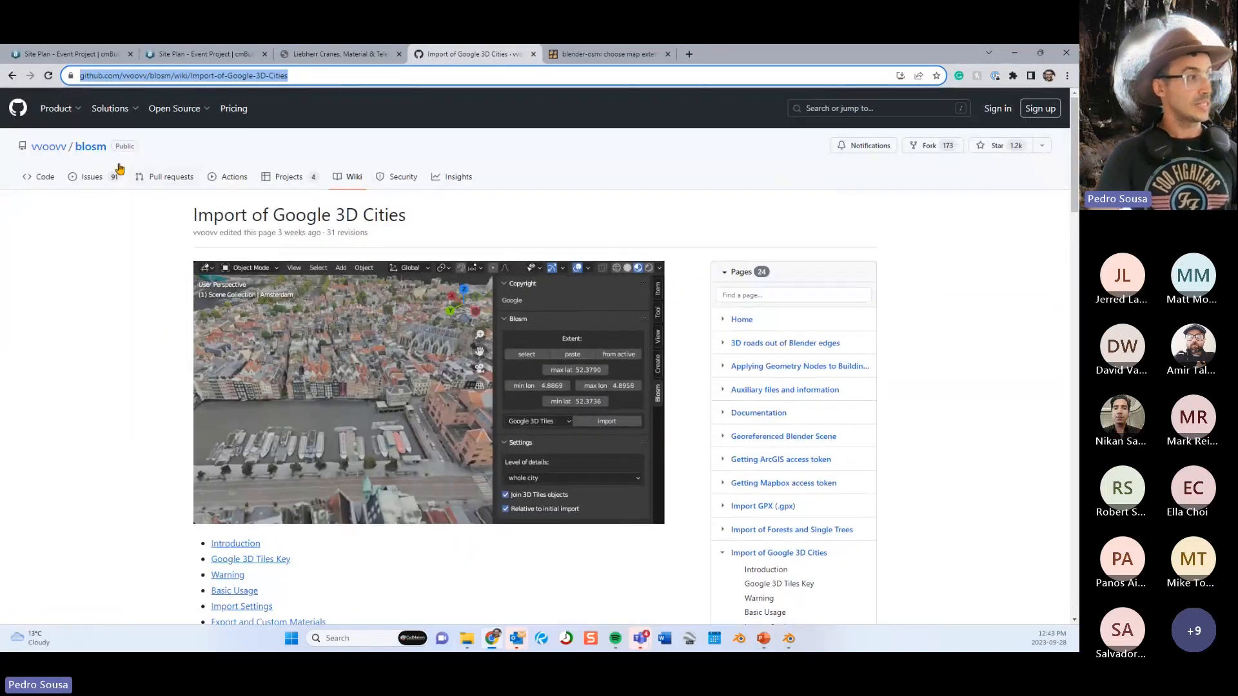
pyautogui.scroll(-1, 213, 239)
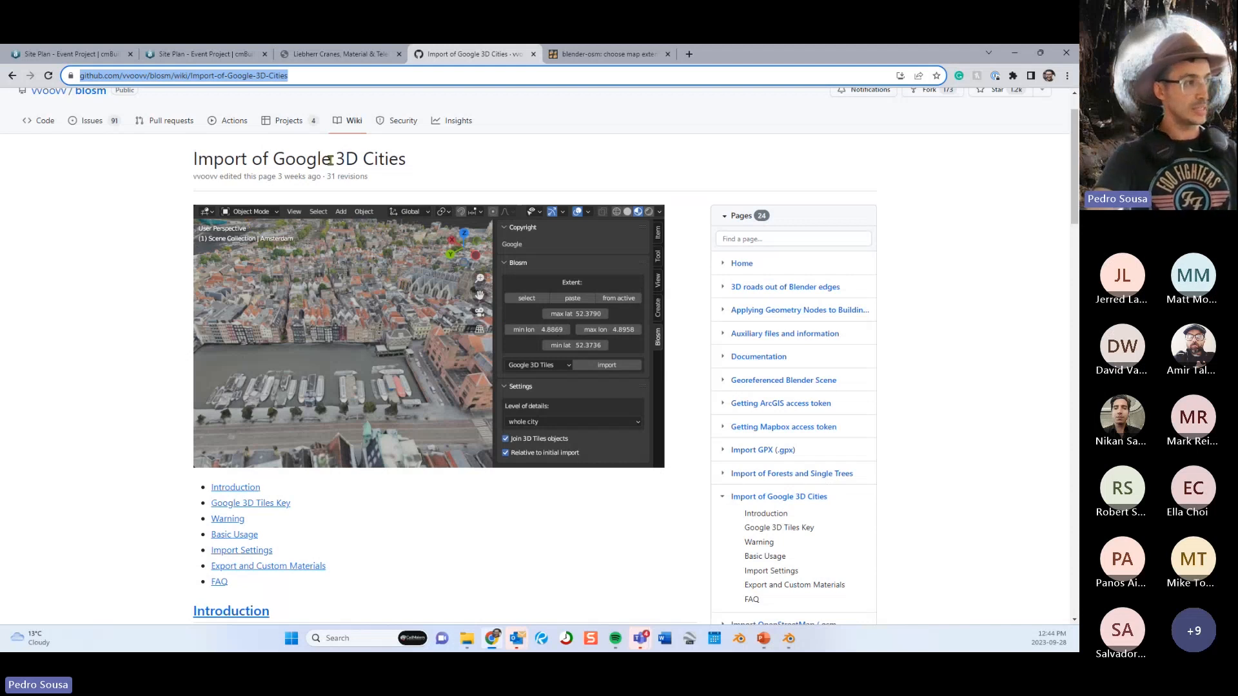
pyautogui.click(128, 282)
pyautogui.scroll(1, 224, 340)
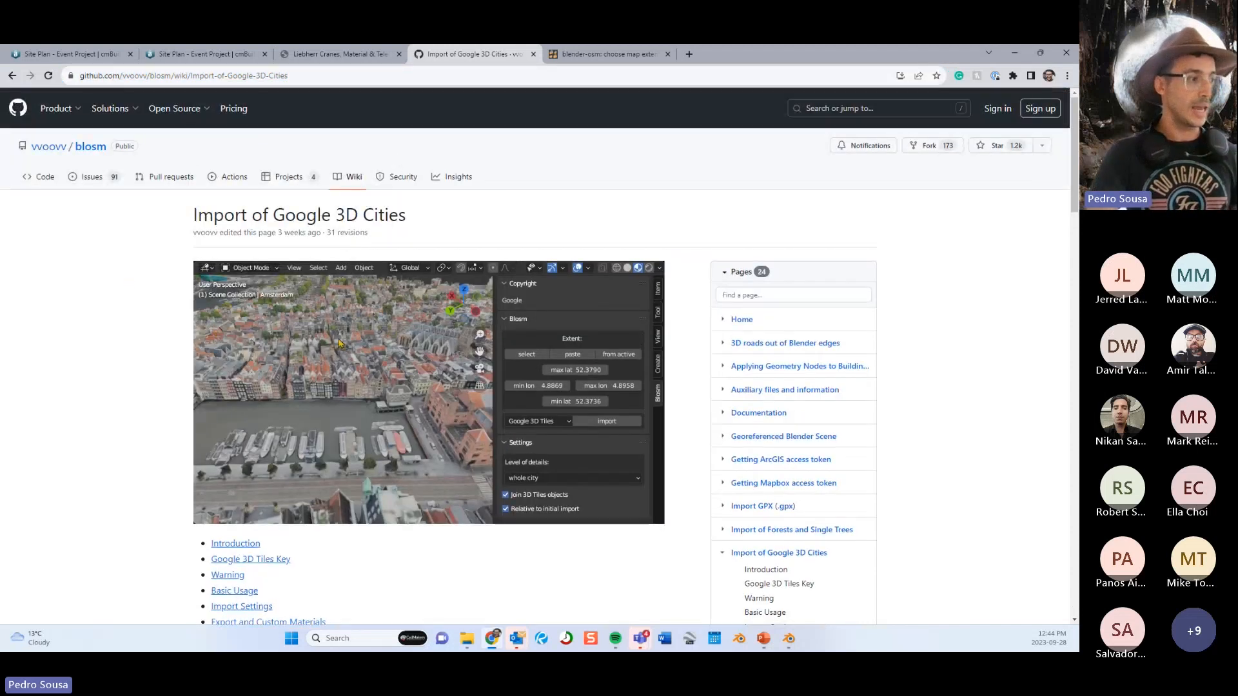
pyautogui.scroll(-1, 398, 333)
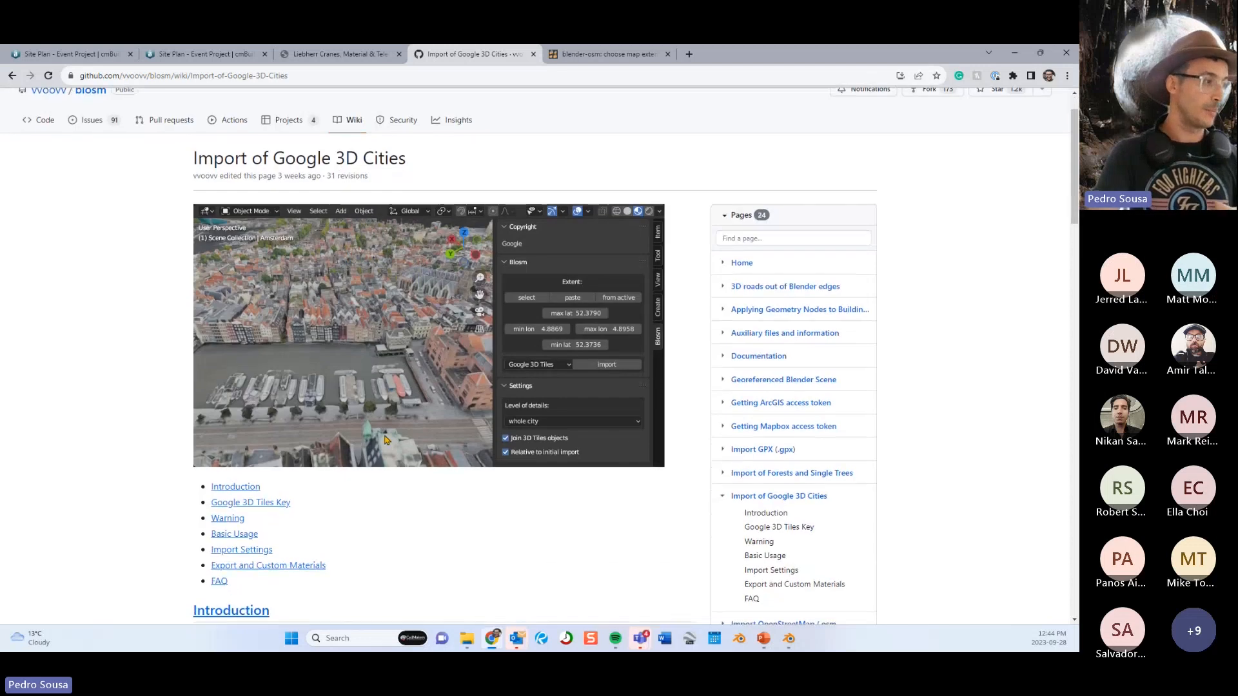
pyautogui.scroll(-1, 376, 419)
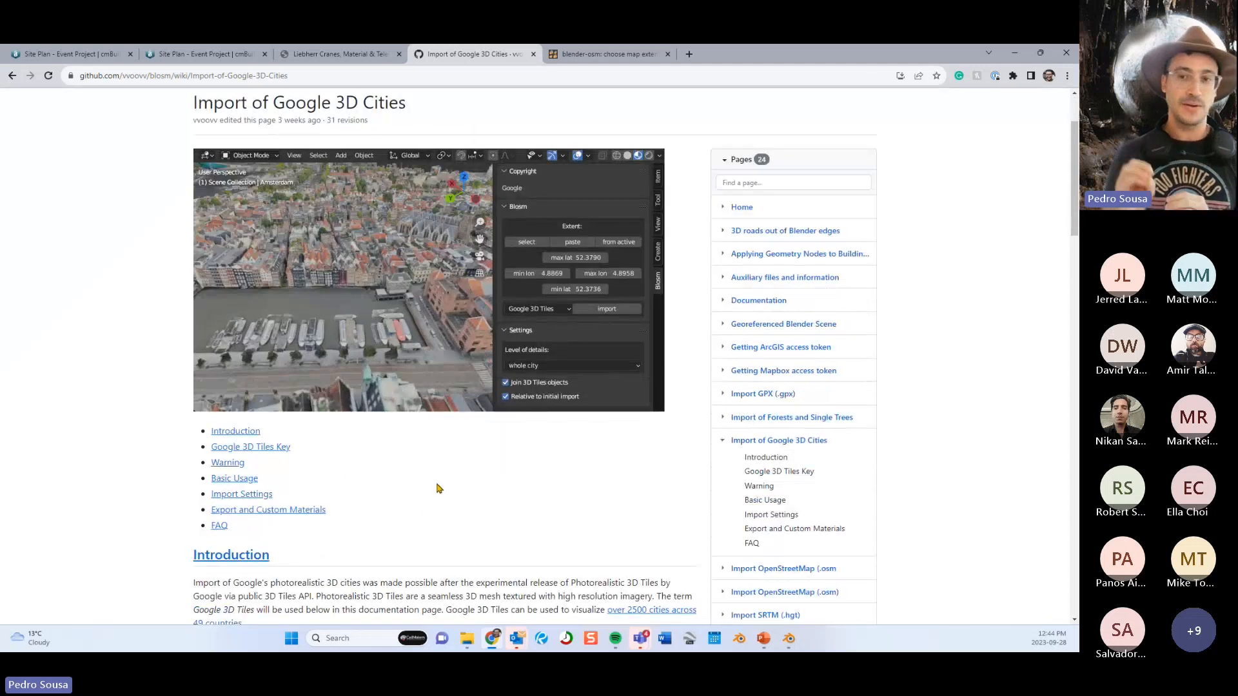
pyautogui.click(290, 77)
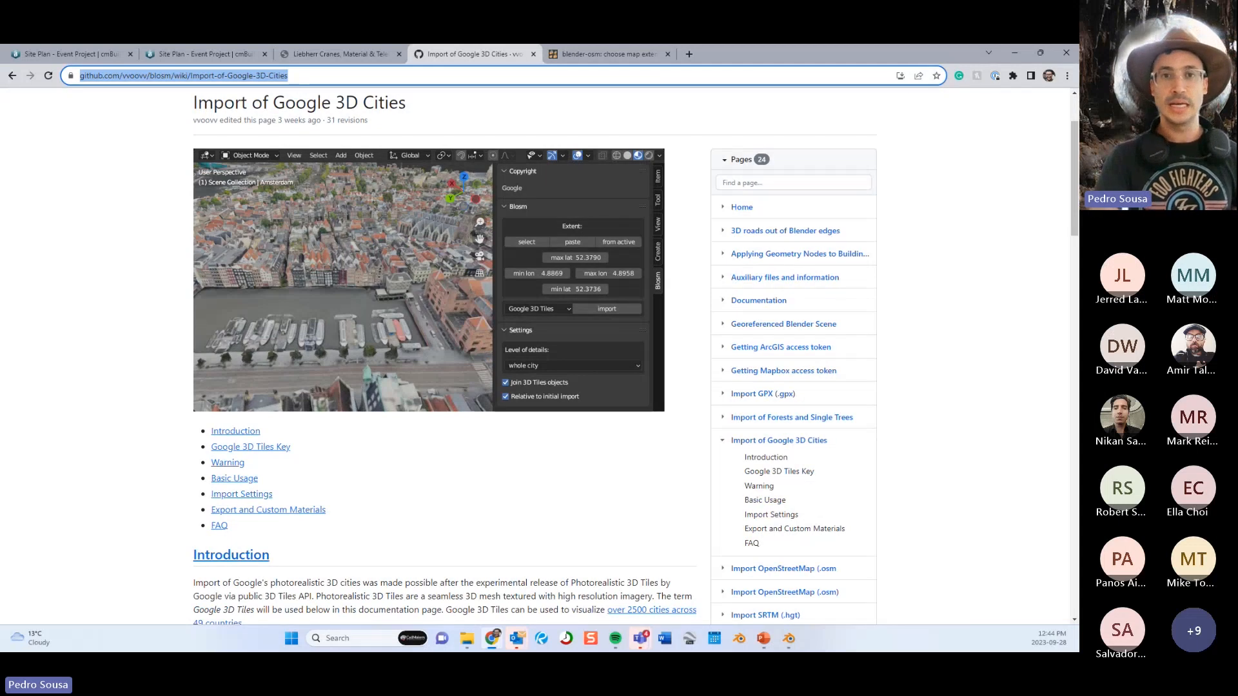
pyautogui.hotkey('alt', 'Tab')
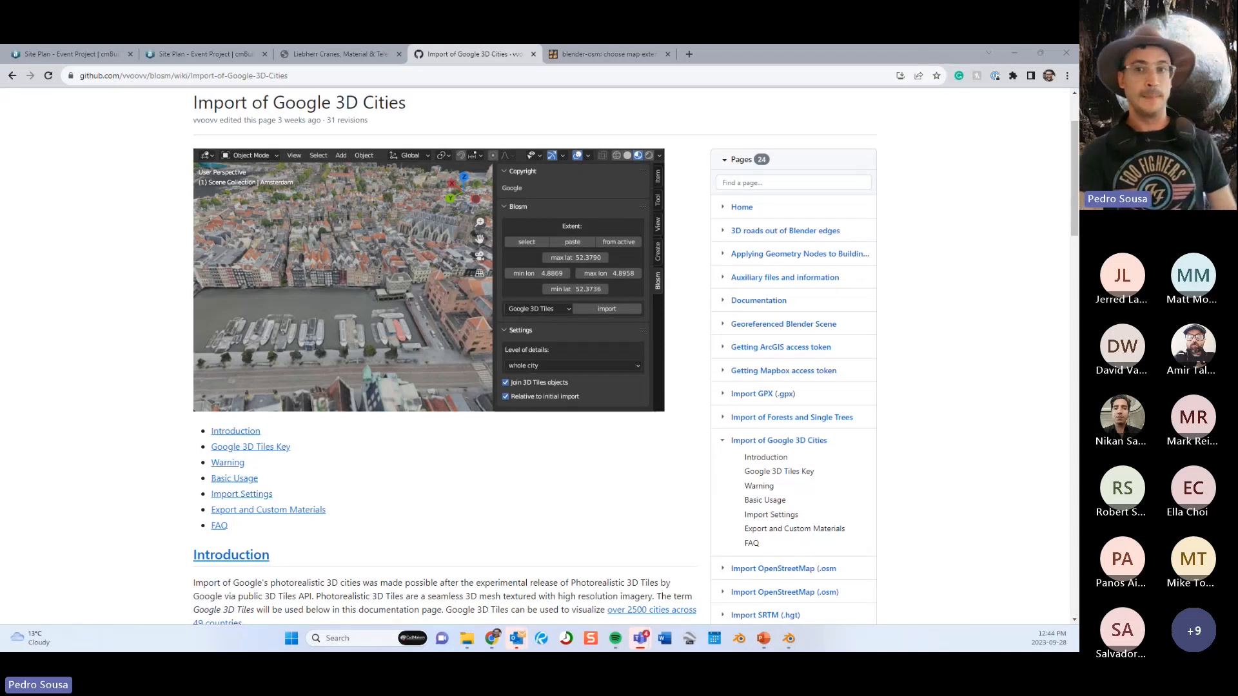
pyautogui.click(693, 513)
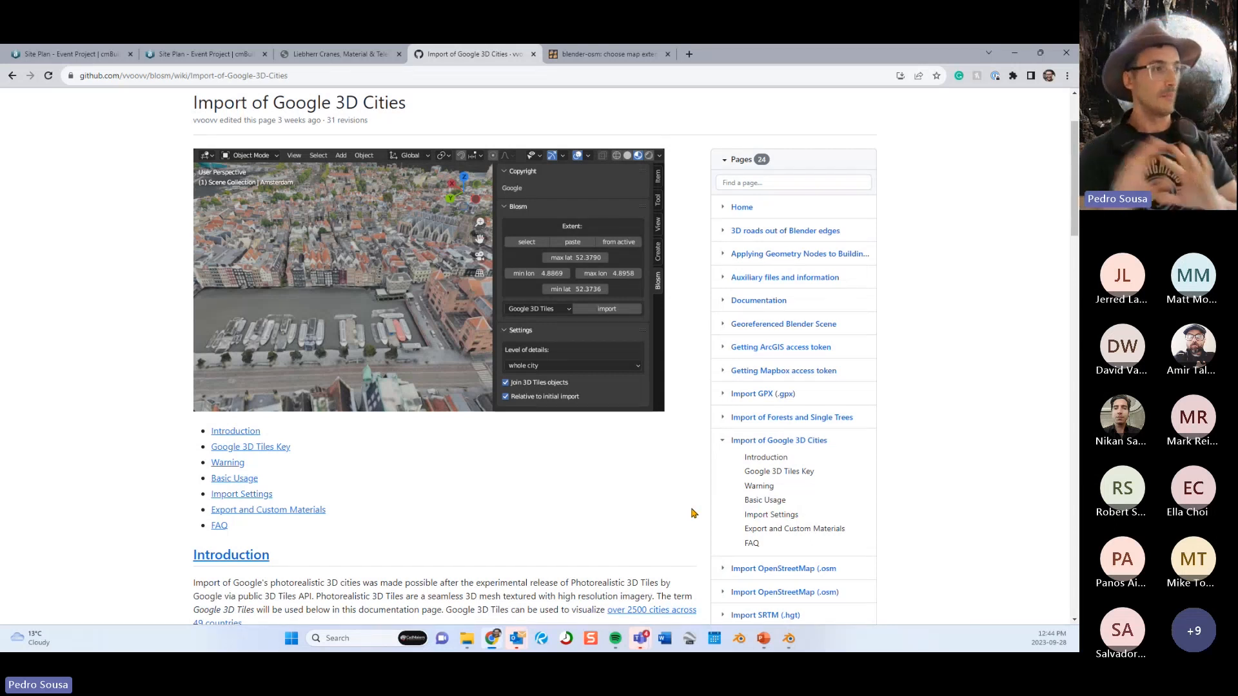
# Switch to Blender and inspect the imported Google 3D Tiles city model from several angles and distances.
pyautogui.click(789, 639)
pyautogui.click(727, 556)
pyautogui.moveTo(552, 424); pyautogui.dragTo(606, 431, button='middle')
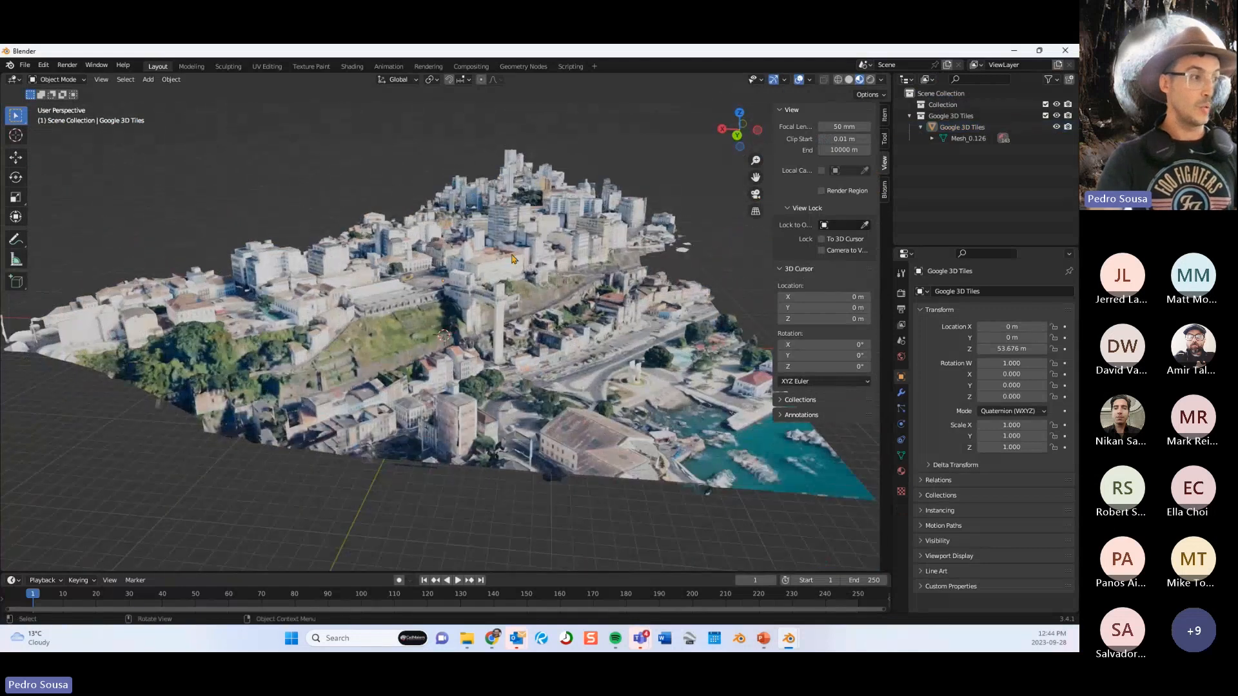
pyautogui.scroll(4, 550, 344)
pyautogui.moveTo(544, 322); pyautogui.dragTo(570, 348, button='middle')
pyautogui.scroll(-2, 531, 301)
pyautogui.moveTo(583, 433); pyautogui.dragTo(538, 433, button='middle')
pyautogui.scroll(2, 361, 374)
pyautogui.moveTo(348, 369); pyautogui.dragTo(335, 392, button='middle')
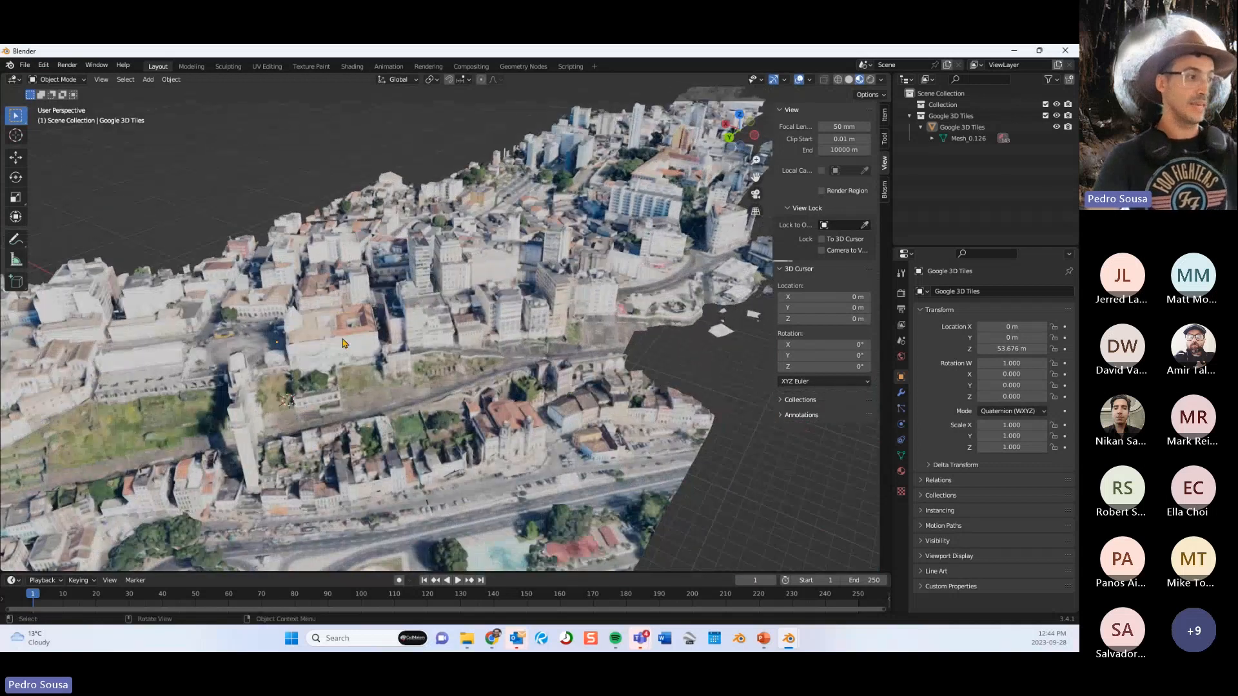
# In the empty Blender scene, show the Blosm add-on's settings and open its web map for selecting the import extent.
pyautogui.moveTo(798, 635)
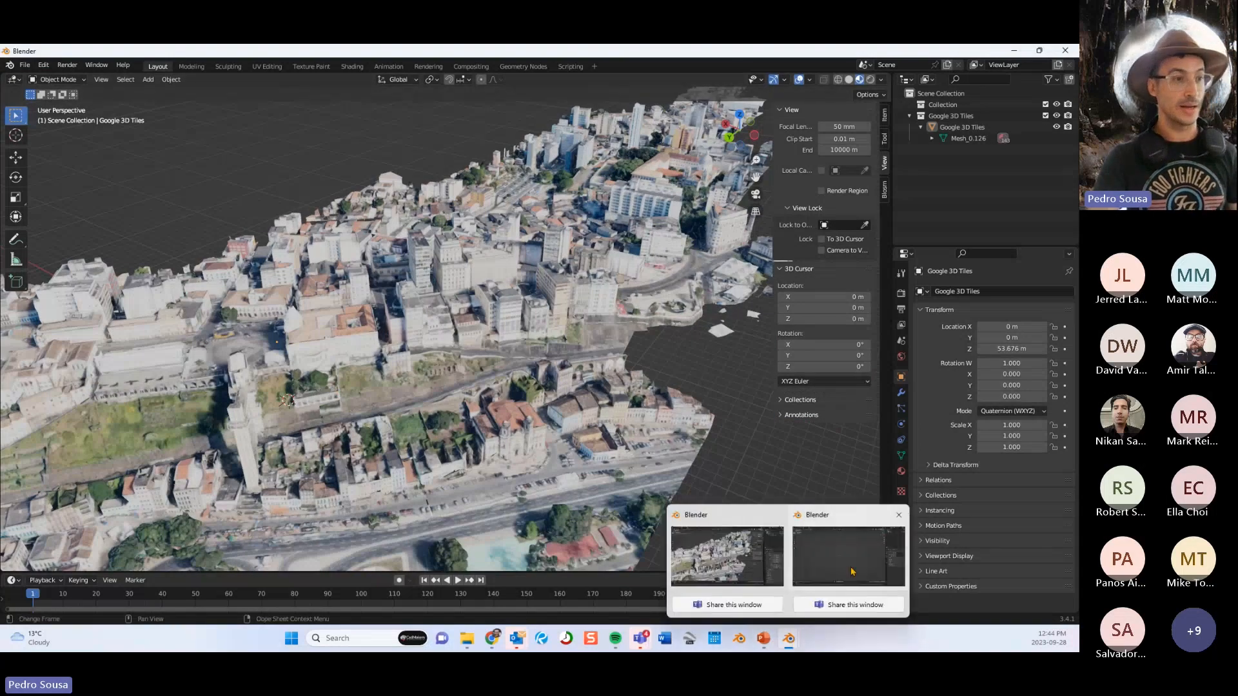
pyautogui.click(852, 570)
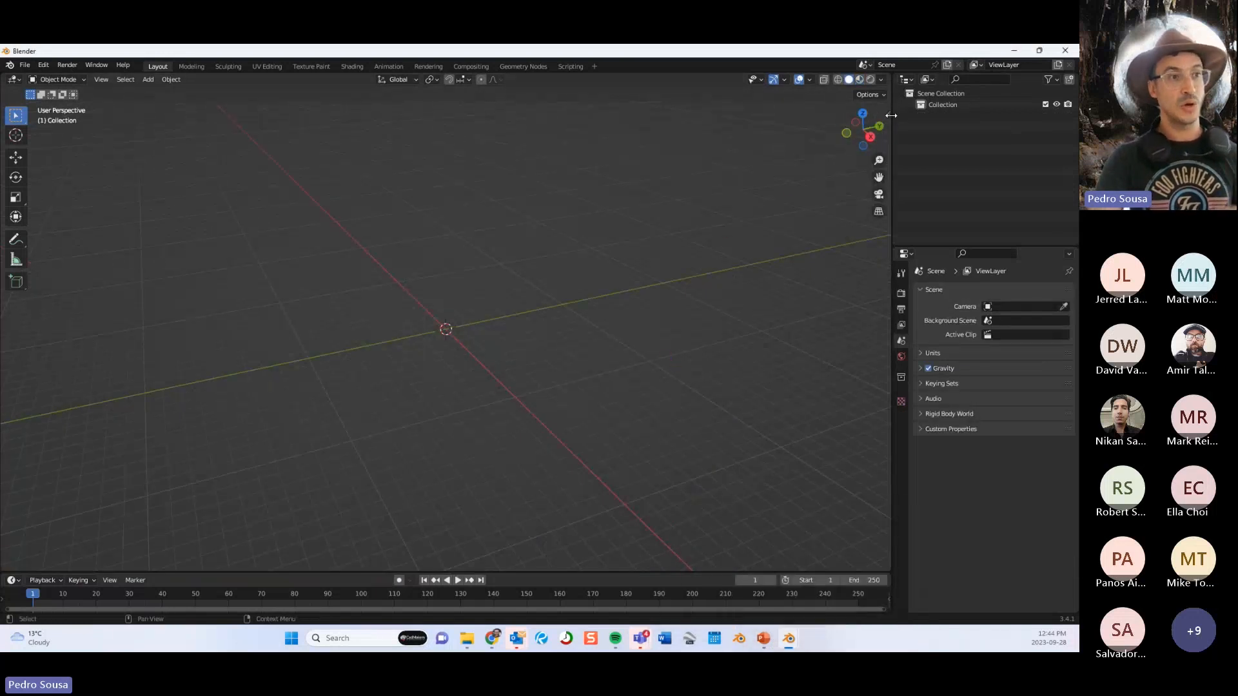
pyautogui.press('n')
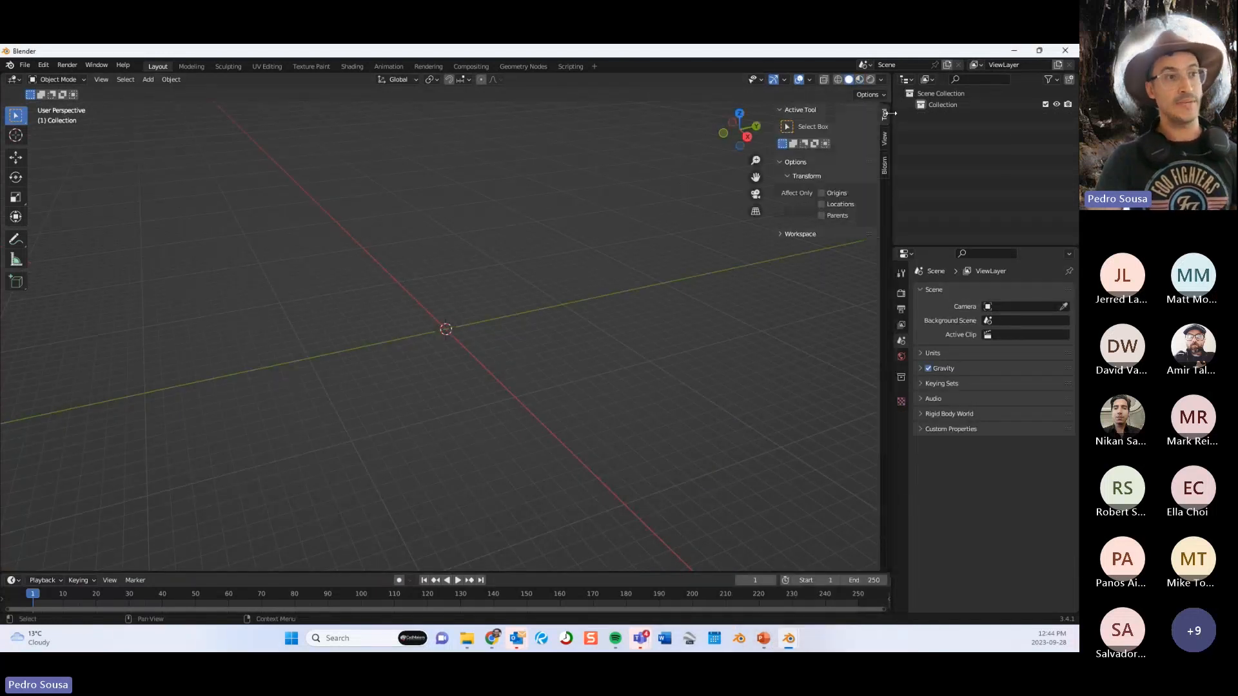
pyautogui.click(885, 166)
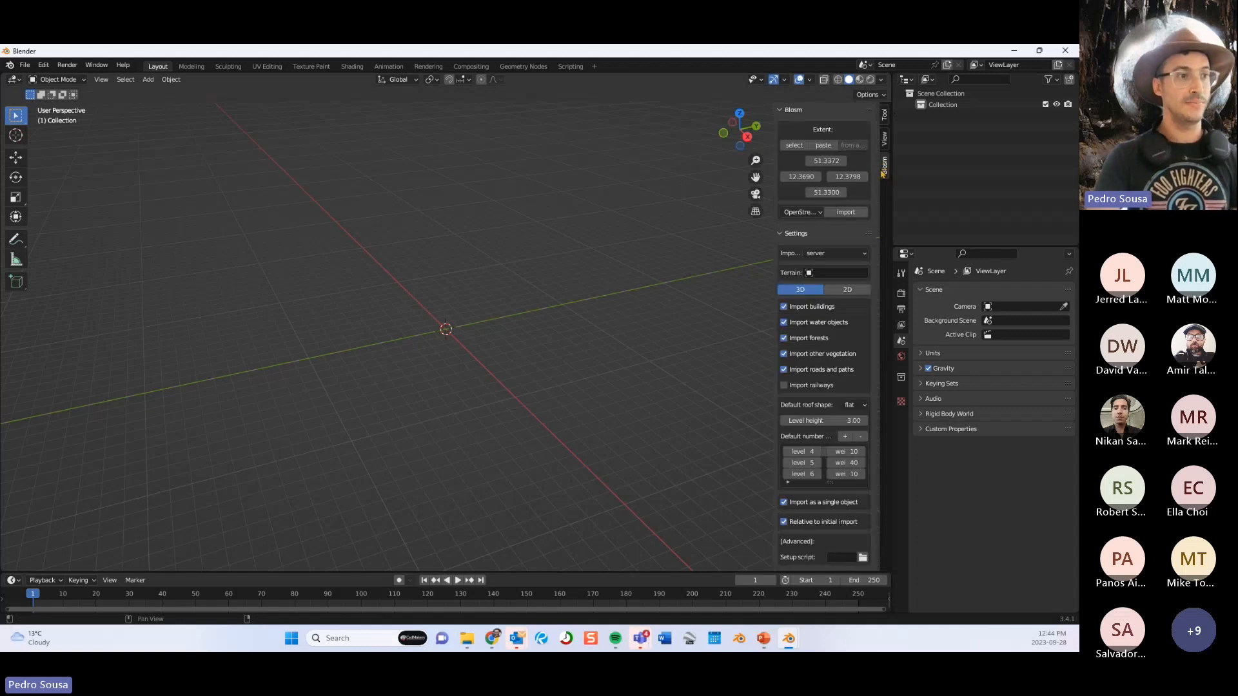
pyautogui.click(795, 146)
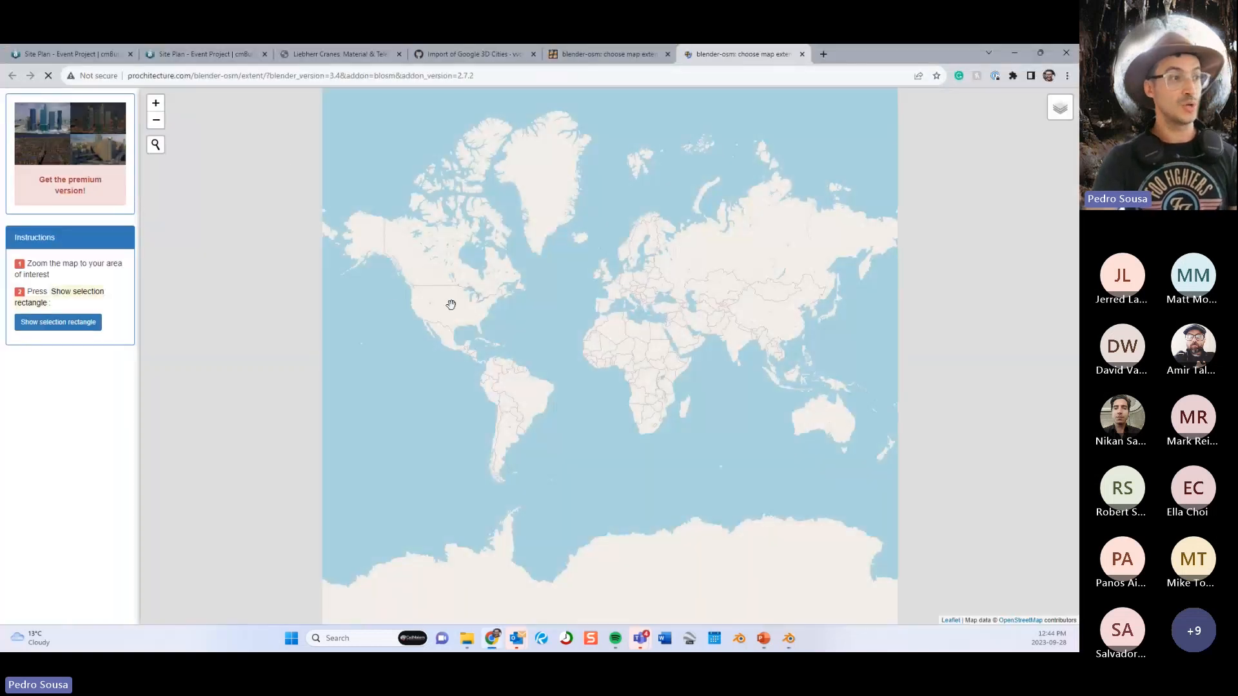
# Bring New York's airport area by Jamaica Bay into the extent map and show the selection rectangle over it.
pyautogui.scroll(3, 456, 304)
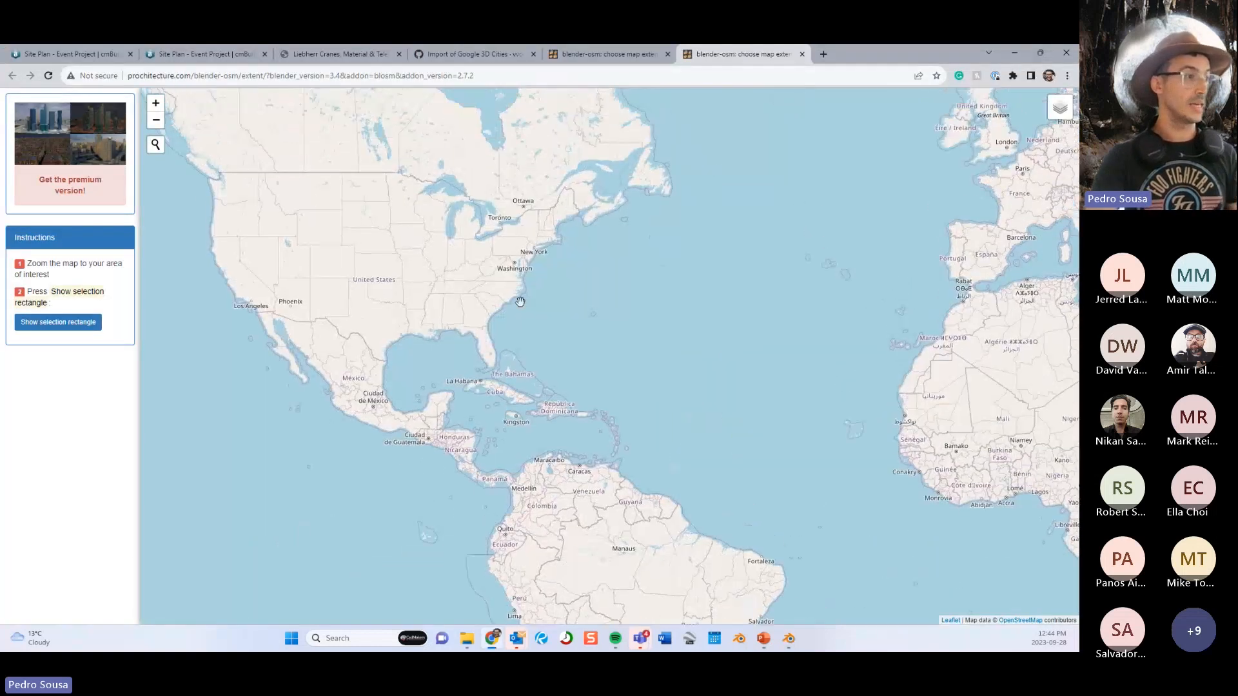
pyautogui.scroll(5, 509, 293)
pyautogui.moveTo(526, 303); pyautogui.dragTo(493, 496)
pyautogui.moveTo(542, 267); pyautogui.dragTo(581, 291)
pyautogui.scroll(3, 583, 292)
pyautogui.moveTo(722, 206); pyautogui.dragTo(592, 375)
pyautogui.moveTo(709, 239); pyautogui.dragTo(568, 435)
pyautogui.moveTo(774, 271); pyautogui.dragTo(786, 334)
pyautogui.scroll(2, 472, 354)
pyautogui.scroll(3, 472, 353)
pyautogui.moveTo(316, 374); pyautogui.dragTo(706, 351)
pyautogui.scroll(1, 588, 372)
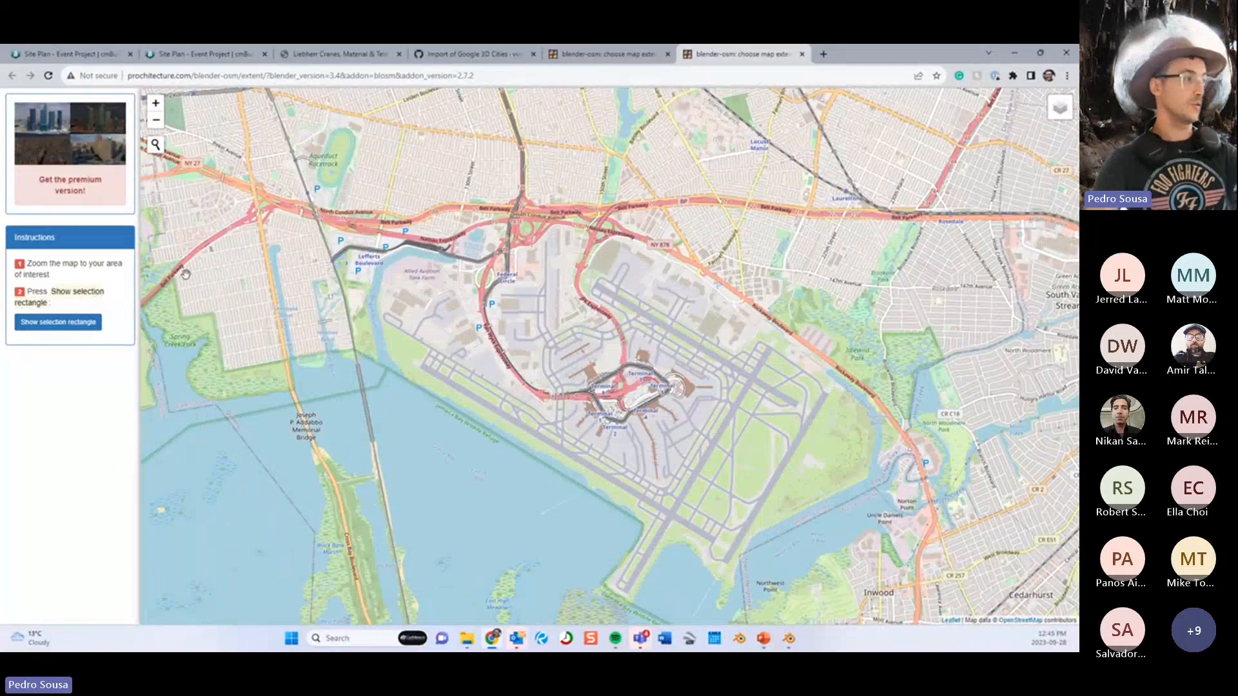
pyautogui.click(58, 322)
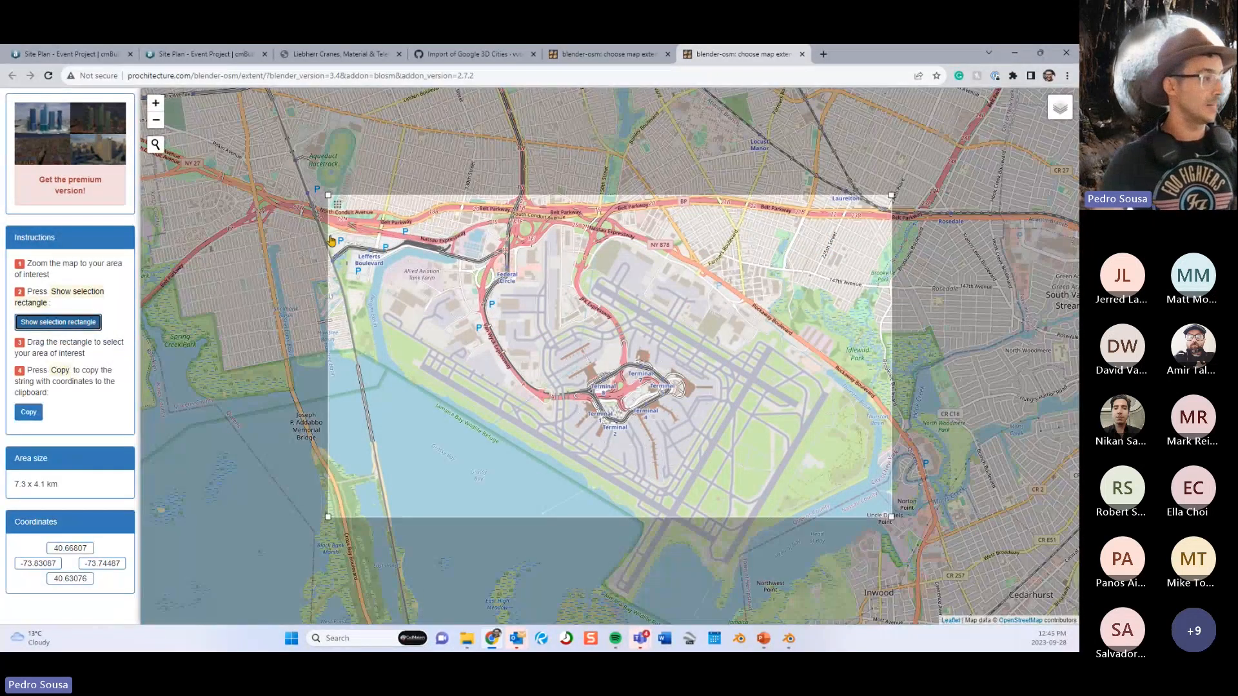
# Shrink and move the selection rectangle to about 0.7 x 0.7 km over the residential blocks along Cross Bay Boulevard.
pyautogui.moveTo(329, 195); pyautogui.dragTo(624, 280)
pyautogui.moveTo(733, 282); pyautogui.dragTo(722, 280)
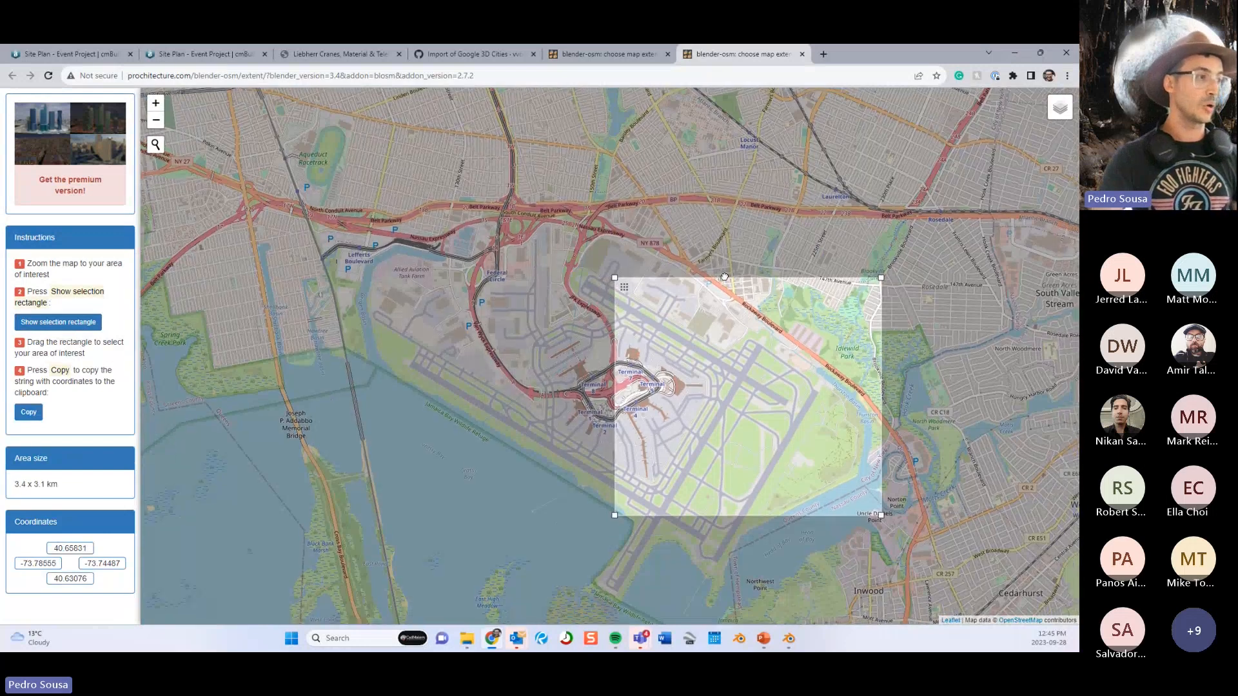
pyautogui.moveTo(363, 227); pyautogui.dragTo(513, 306)
pyautogui.moveTo(769, 366); pyautogui.dragTo(213, 261)
pyautogui.moveTo(494, 304); pyautogui.dragTo(623, 323)
pyautogui.moveTo(343, 280); pyautogui.dragTo(495, 379)
pyautogui.scroll(3, 509, 390)
pyautogui.scroll(-2, 474, 304)
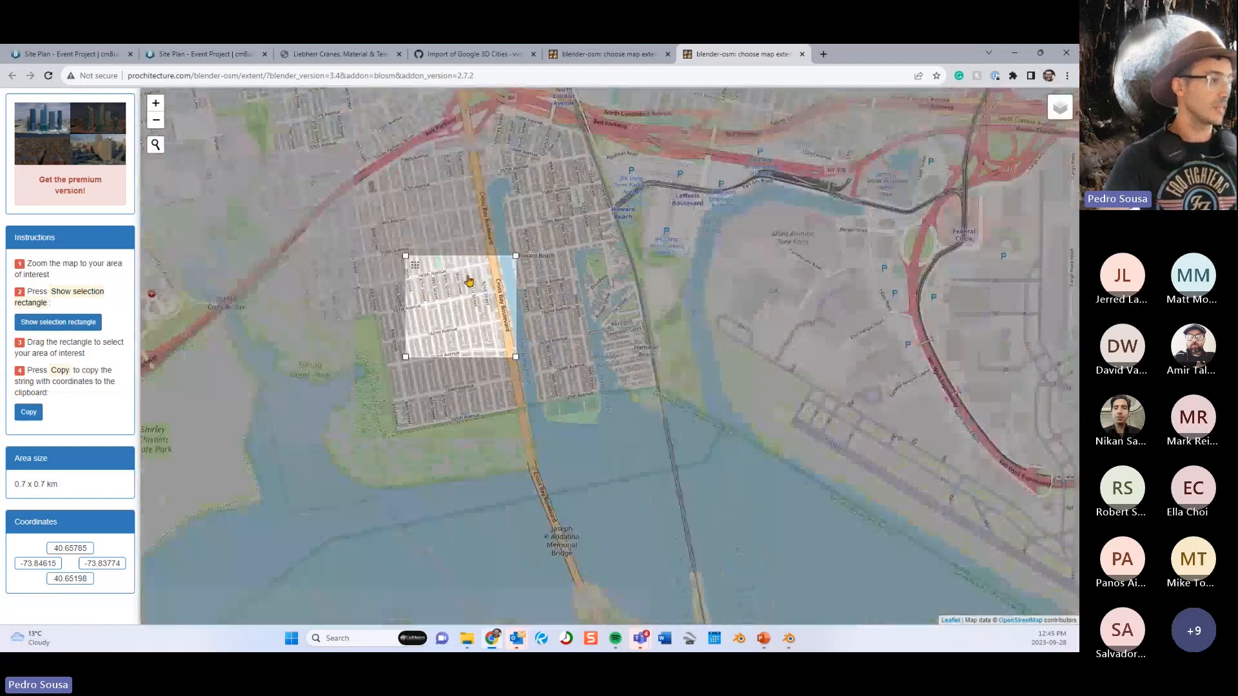
# Reduce the selection rectangle to about 0.3 x 0.3 km around 84th Street and 157th Avenue beside the Belt Parkway.
pyautogui.moveTo(420, 265); pyautogui.dragTo(324, 119)
pyautogui.scroll(1, 420, 261)
pyautogui.moveTo(372, 247); pyautogui.dragTo(489, 354)
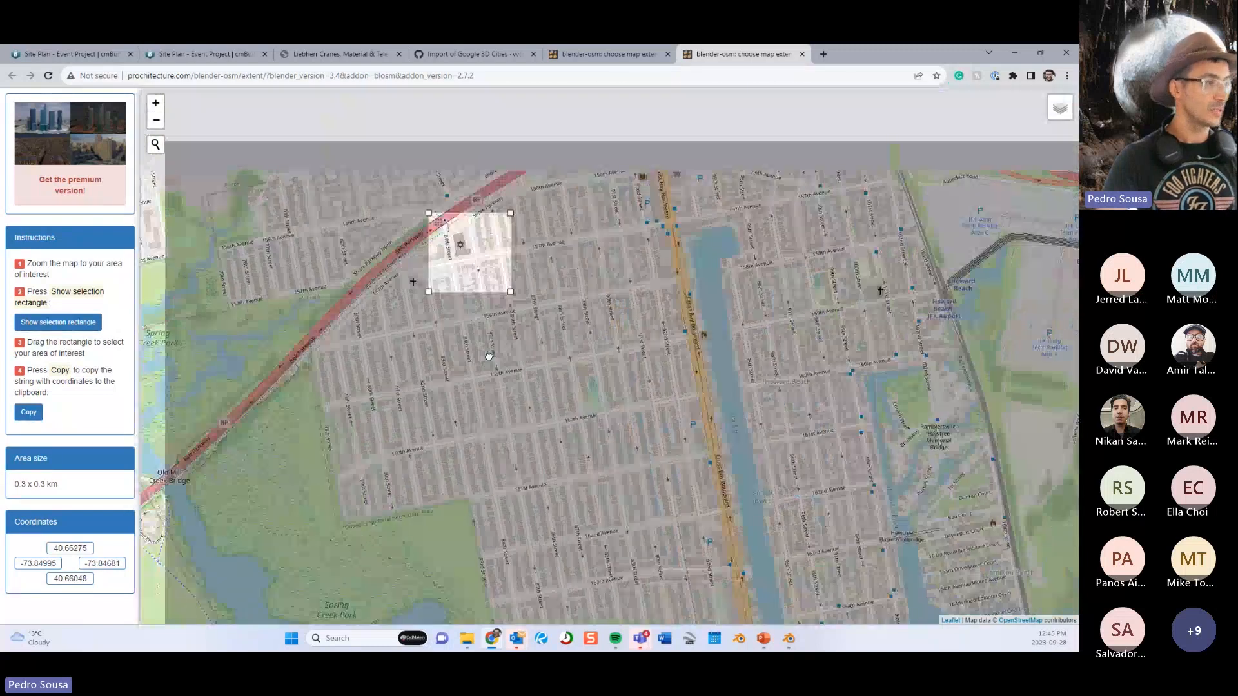
pyautogui.scroll(2, 401, 203)
pyautogui.moveTo(415, 354); pyautogui.dragTo(372, 328)
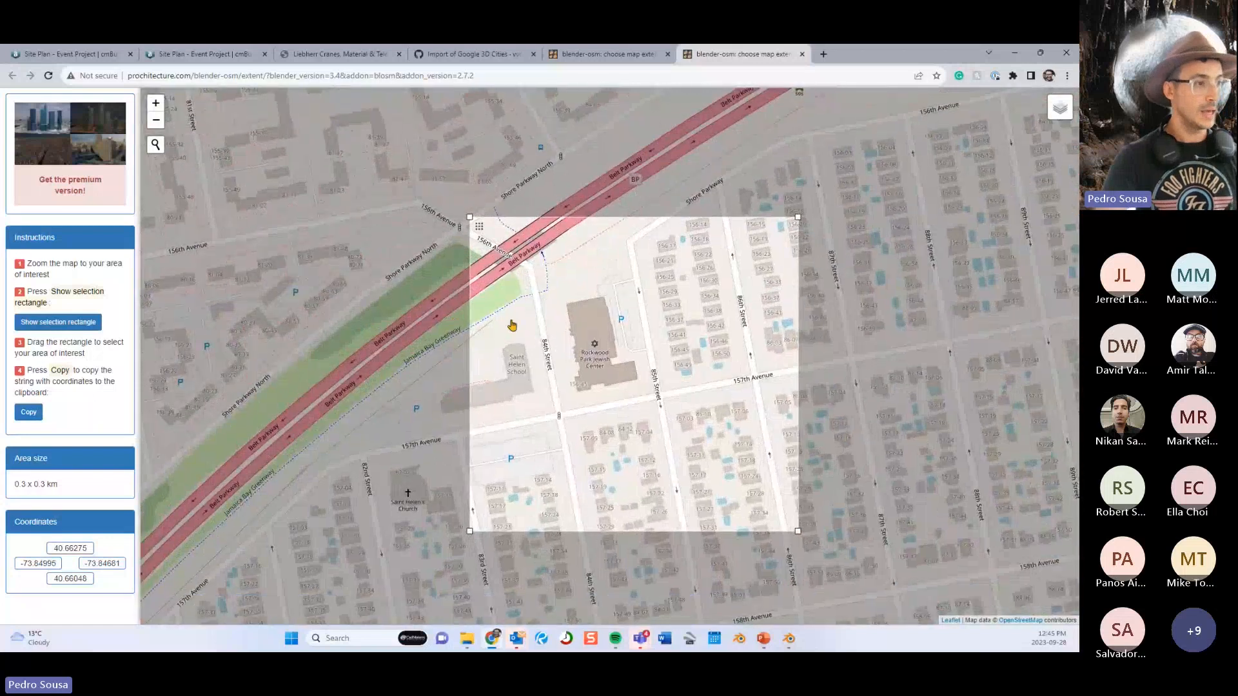
pyautogui.scroll(1, 513, 322)
pyautogui.scroll(-2, 410, 143)
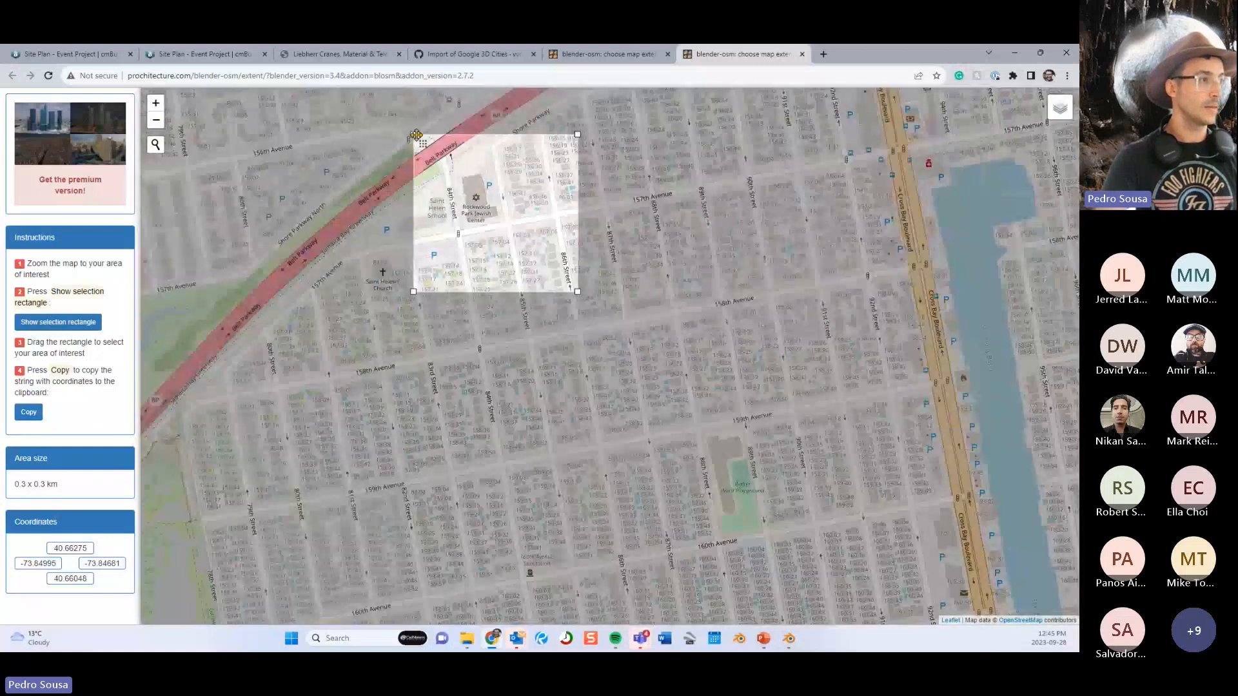
# Reduce the selection rectangle to about 0.1 x 0.1 km around the Rockwood Park Jewish Center and paste its coordinates as Blosm's extent in Blender.
pyautogui.moveTo(413, 134); pyautogui.dragTo(445, 166)
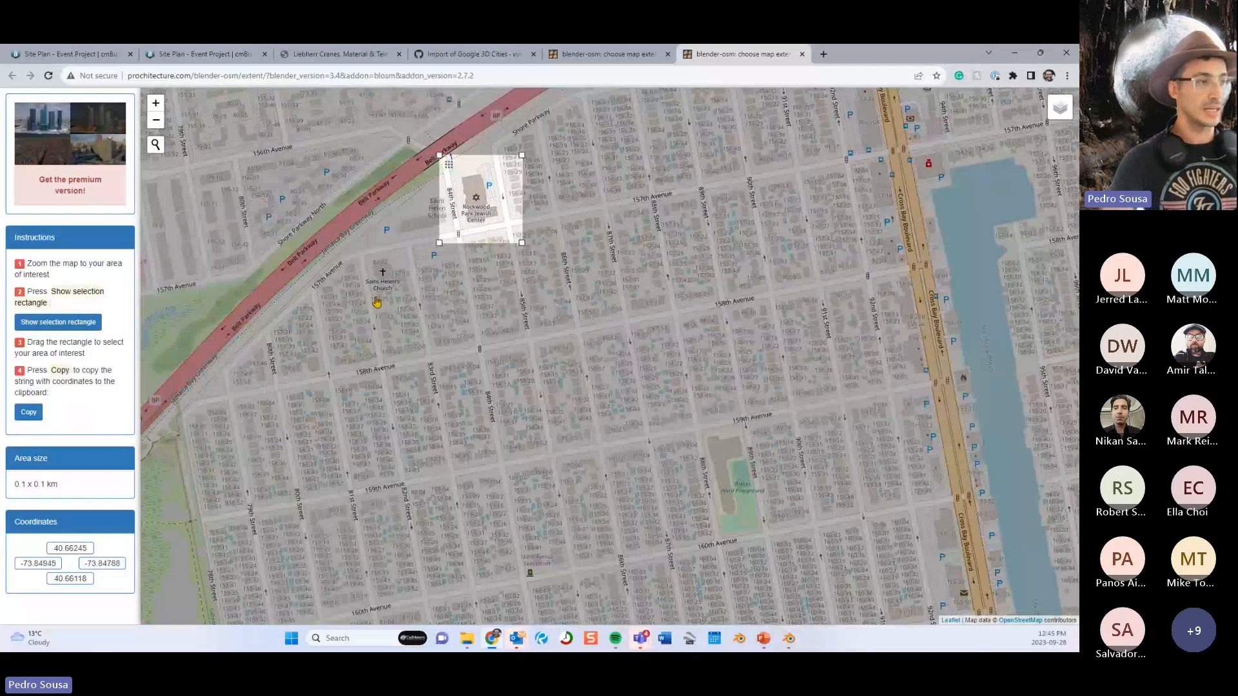
pyautogui.click(29, 413)
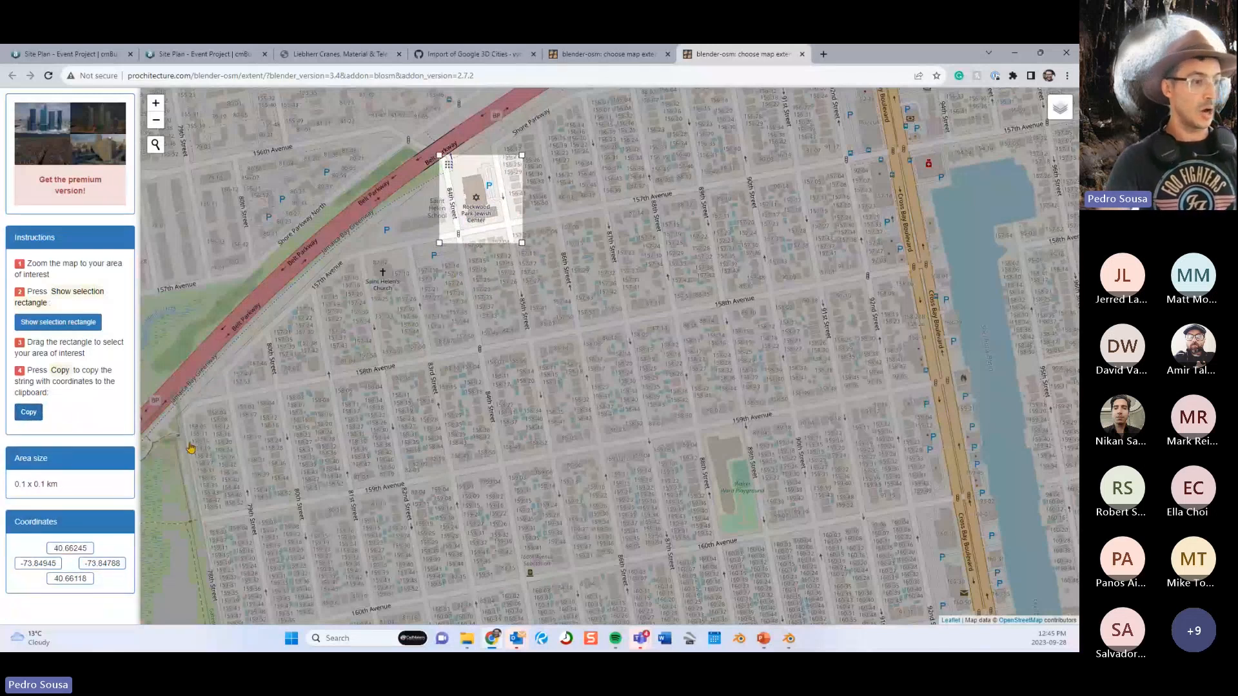
pyautogui.moveTo(793, 641)
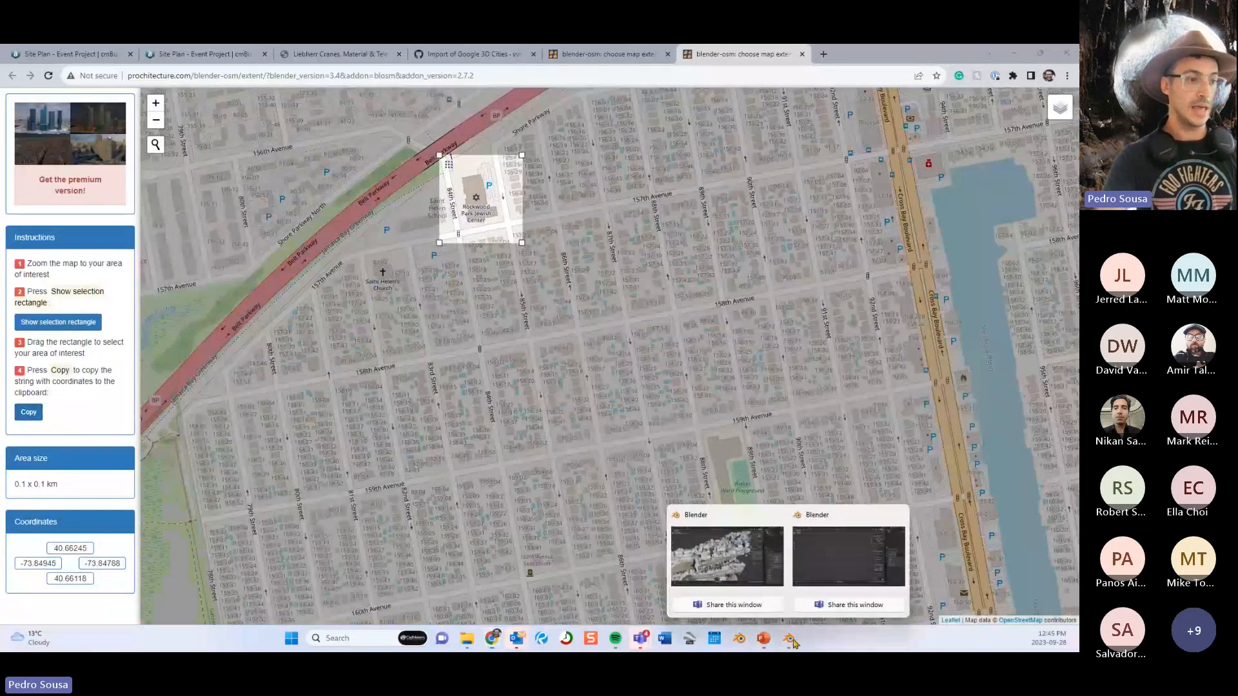
pyautogui.click(850, 555)
pyautogui.click(824, 146)
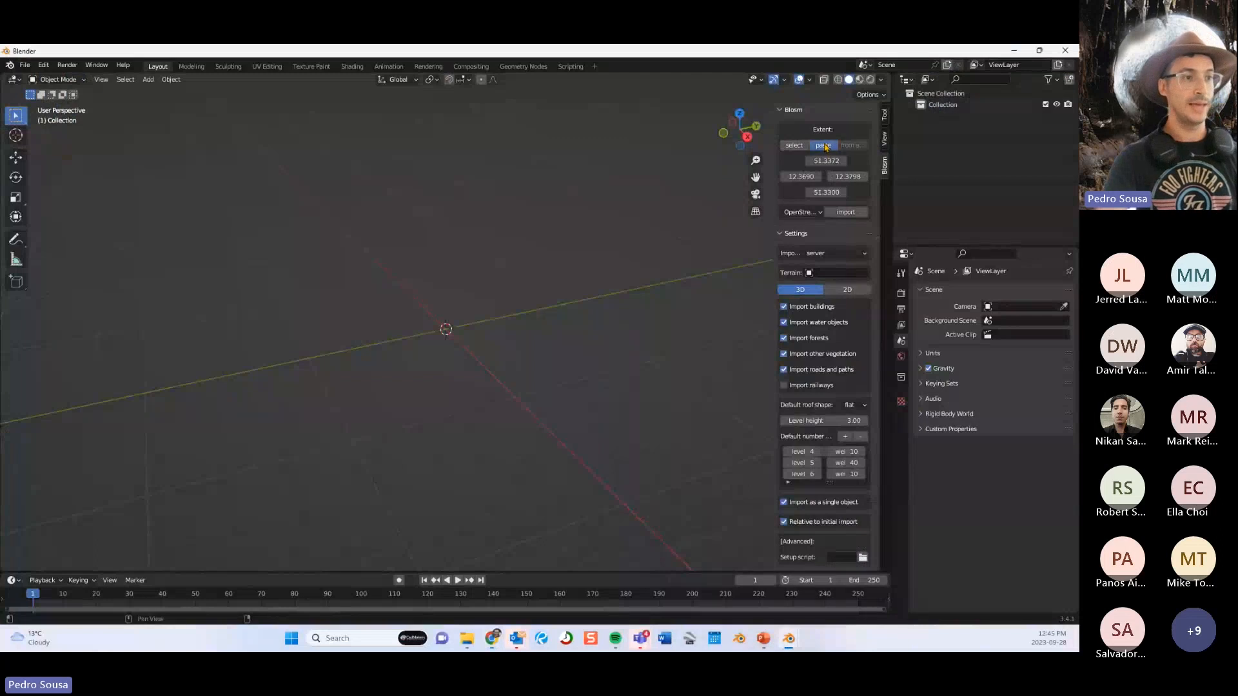
# Import Google 3D Tiles for the pasted extent with the level of details set to buildings with details.
pyautogui.click(802, 212)
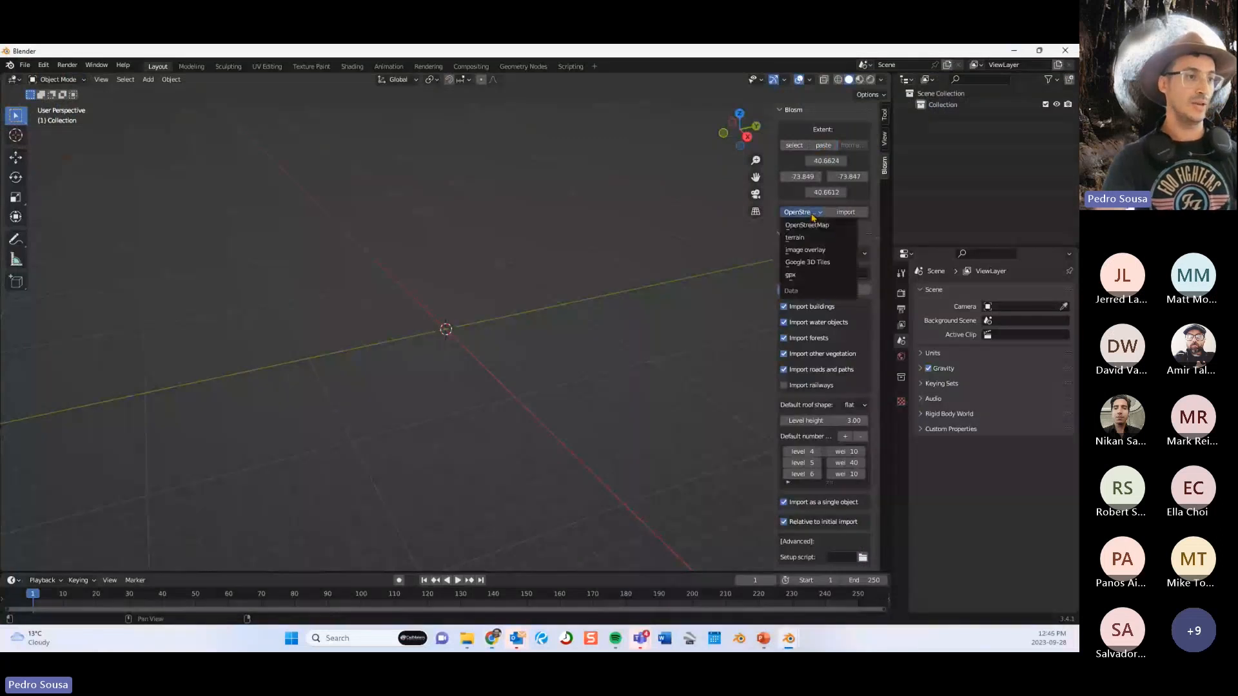
pyautogui.click(811, 263)
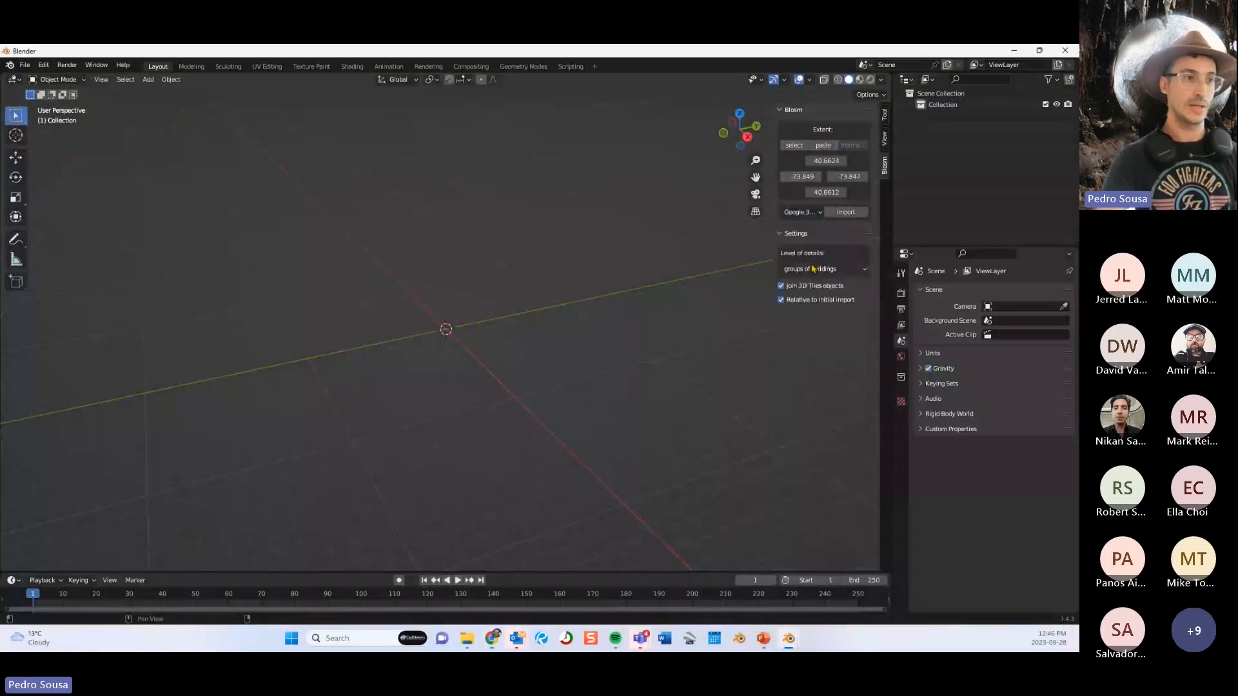
pyautogui.click(814, 269)
pyautogui.click(814, 270)
pyautogui.click(815, 265)
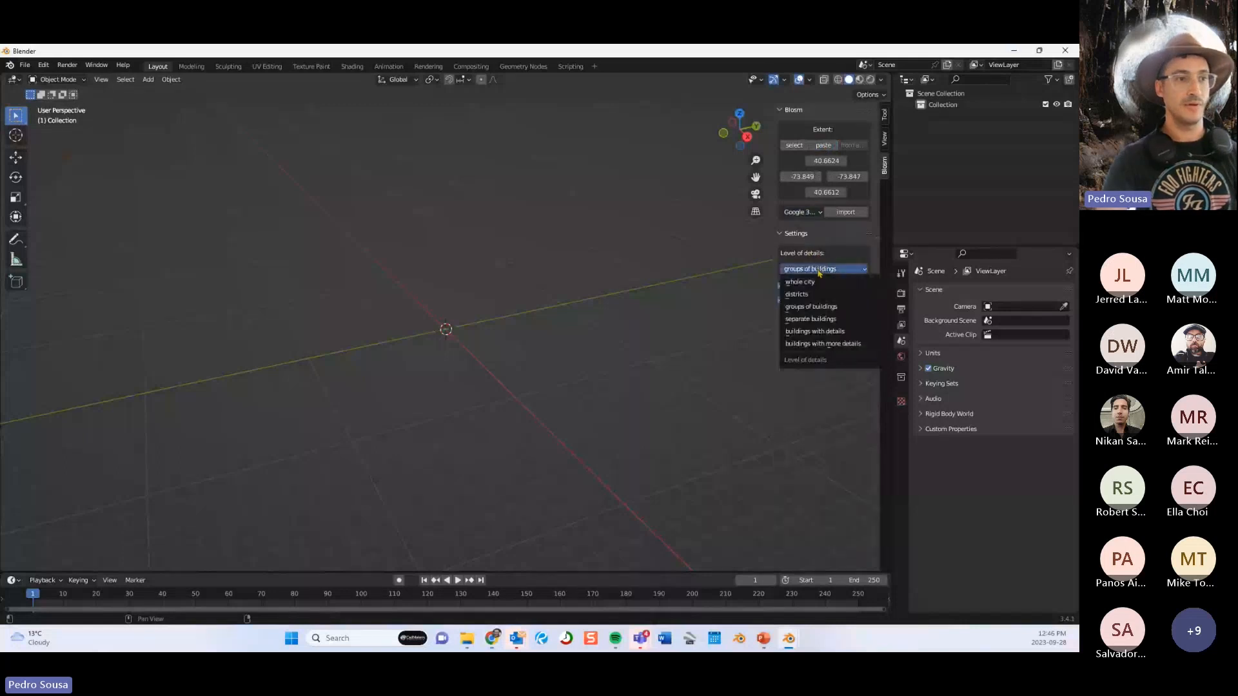
pyautogui.click(831, 332)
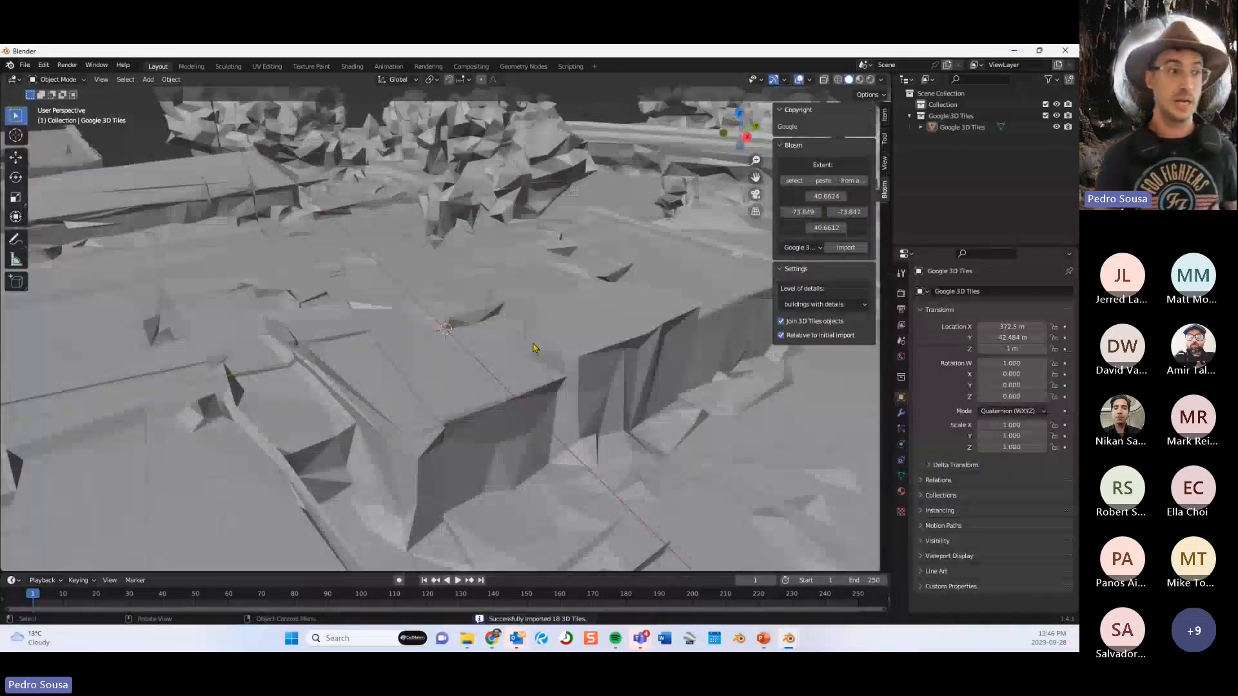
# Display the imported Google 3D Tiles with their textures and examine the neighbourhood from above.
pyautogui.scroll(-10, 533, 347)
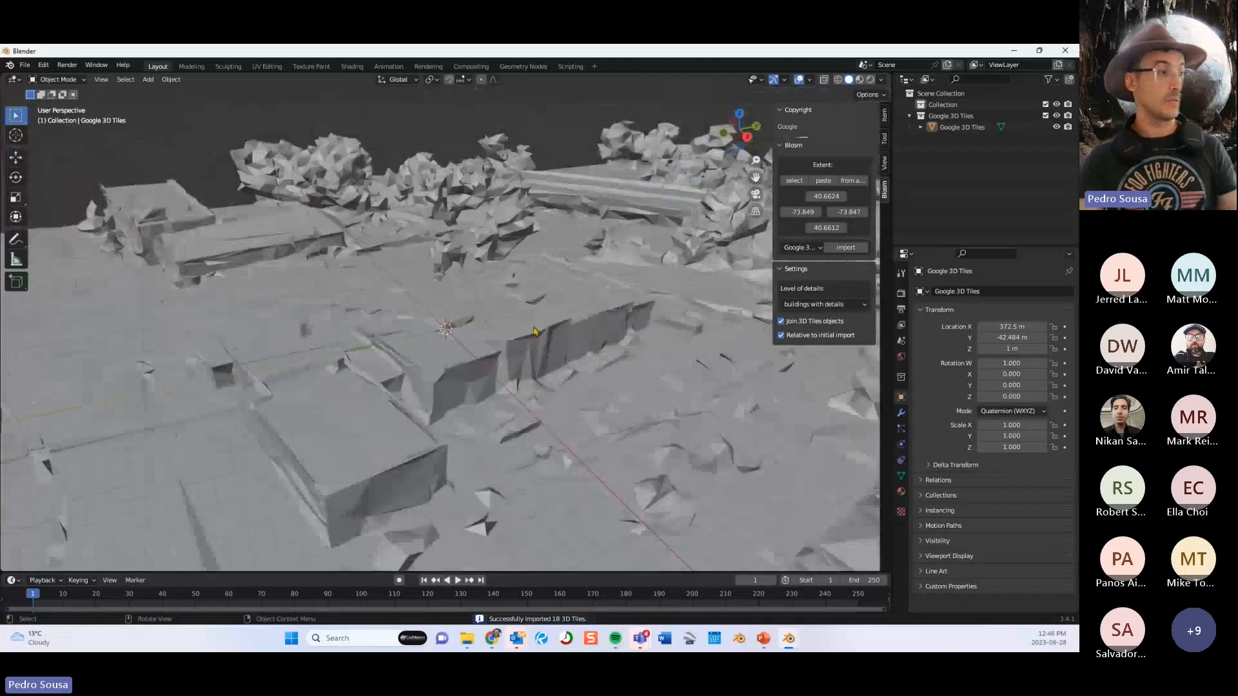
pyautogui.moveTo(327, 356); pyautogui.dragTo(465, 331, button='middle')
pyautogui.scroll(3, 465, 330)
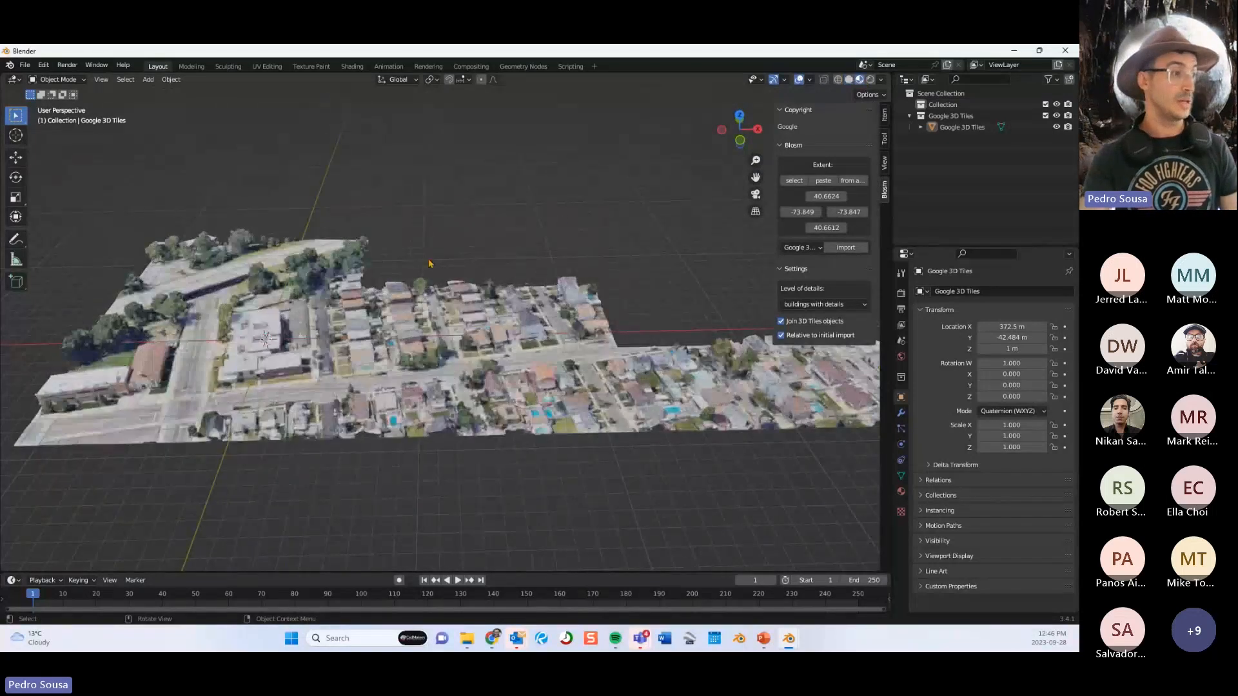
pyautogui.scroll(2, 300, 355)
pyautogui.moveTo(298, 356)
pyautogui.mouseDown(button='middle')
pyautogui.moveTo(416, 323)
pyautogui.moveTo(396, 388)
pyautogui.moveTo(374, 388)
pyautogui.mouseUp(button='middle')
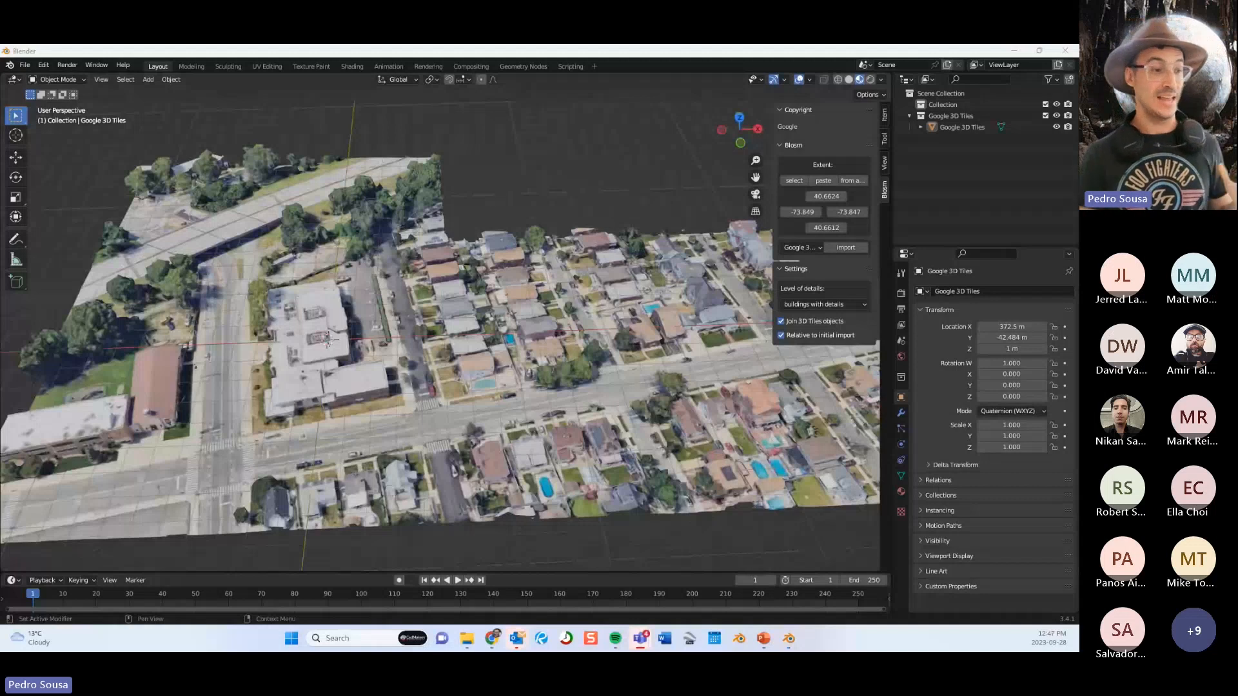
# Show the Blender Map Tiles export slide in PowerPoint, and examine the hillside city tiles up close in the other Blender window.
pyautogui.click(764, 638)
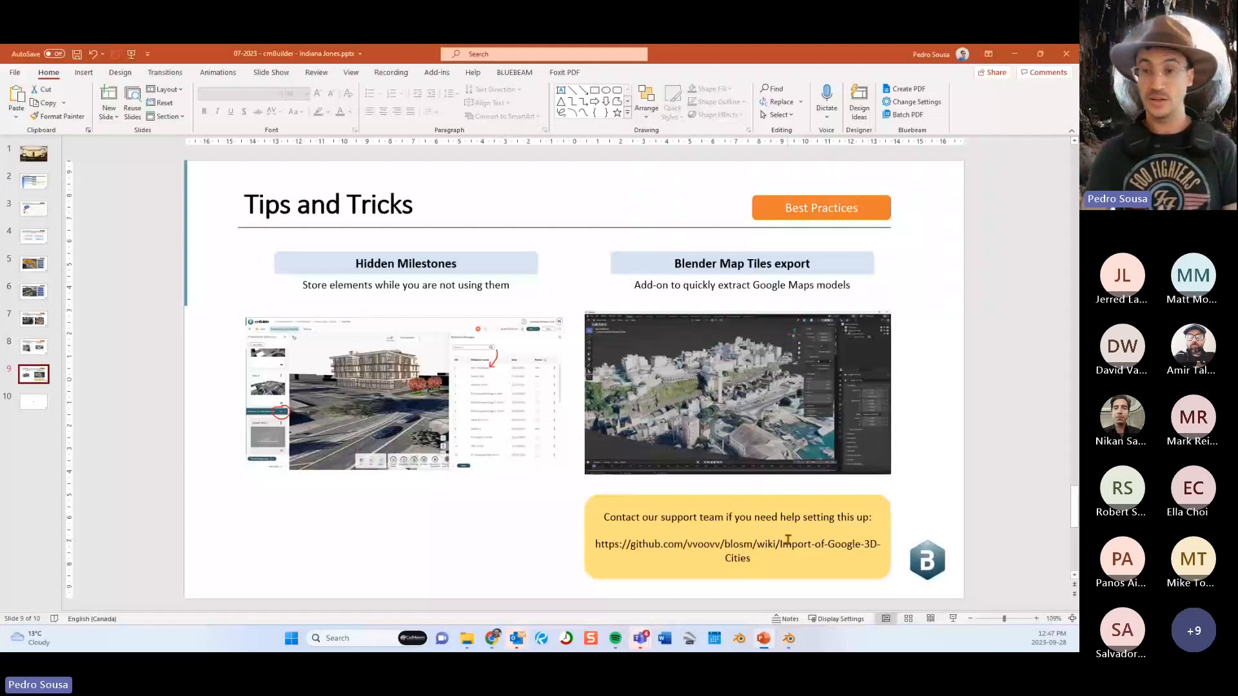
pyautogui.moveTo(788, 638)
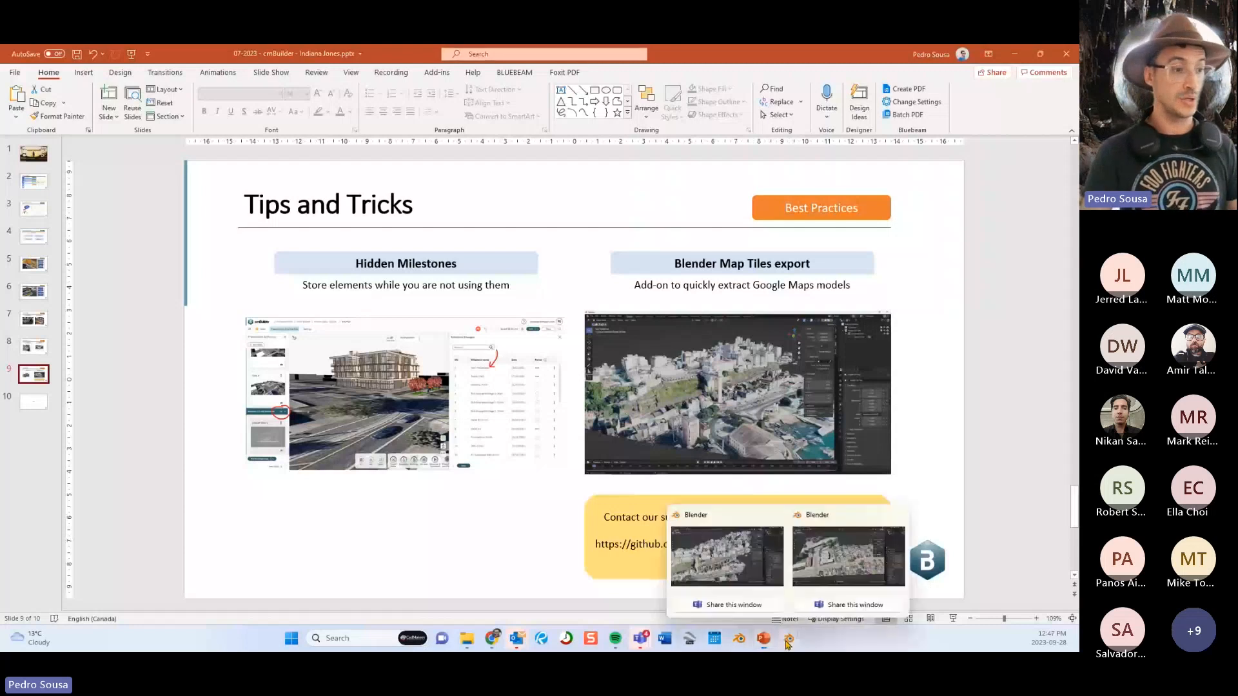
pyautogui.click(739, 569)
pyautogui.moveTo(490, 335); pyautogui.dragTo(487, 376, button='middle')
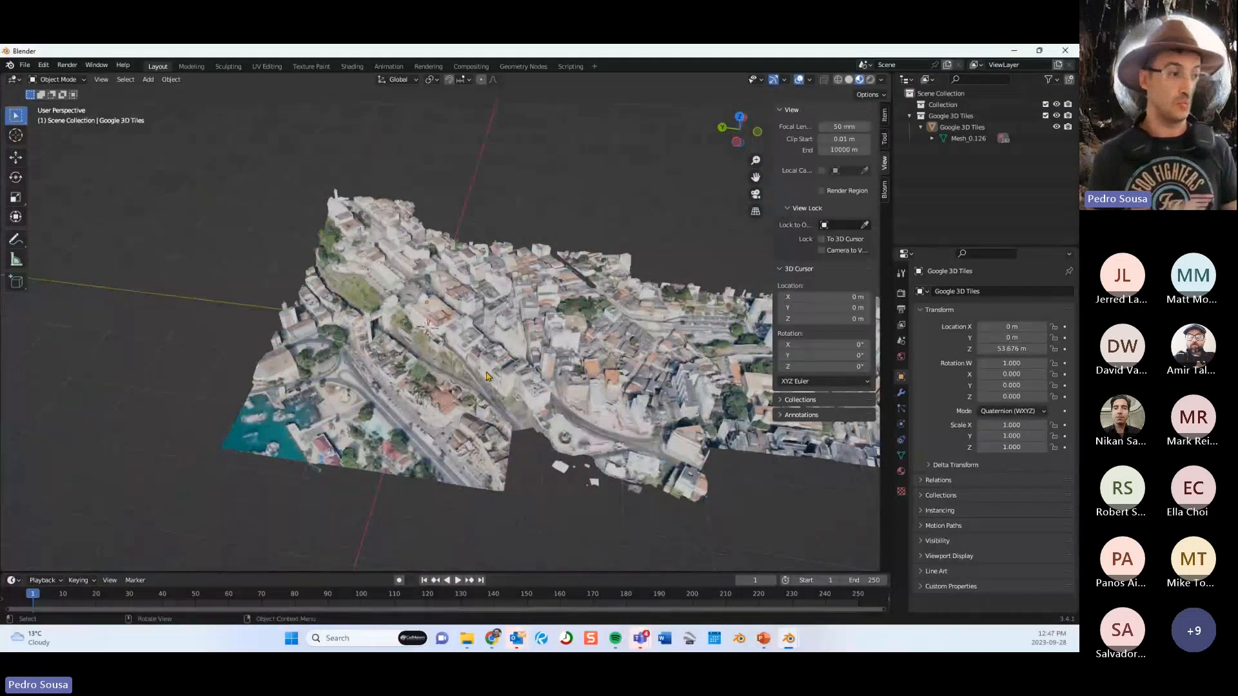
pyautogui.scroll(3, 484, 376)
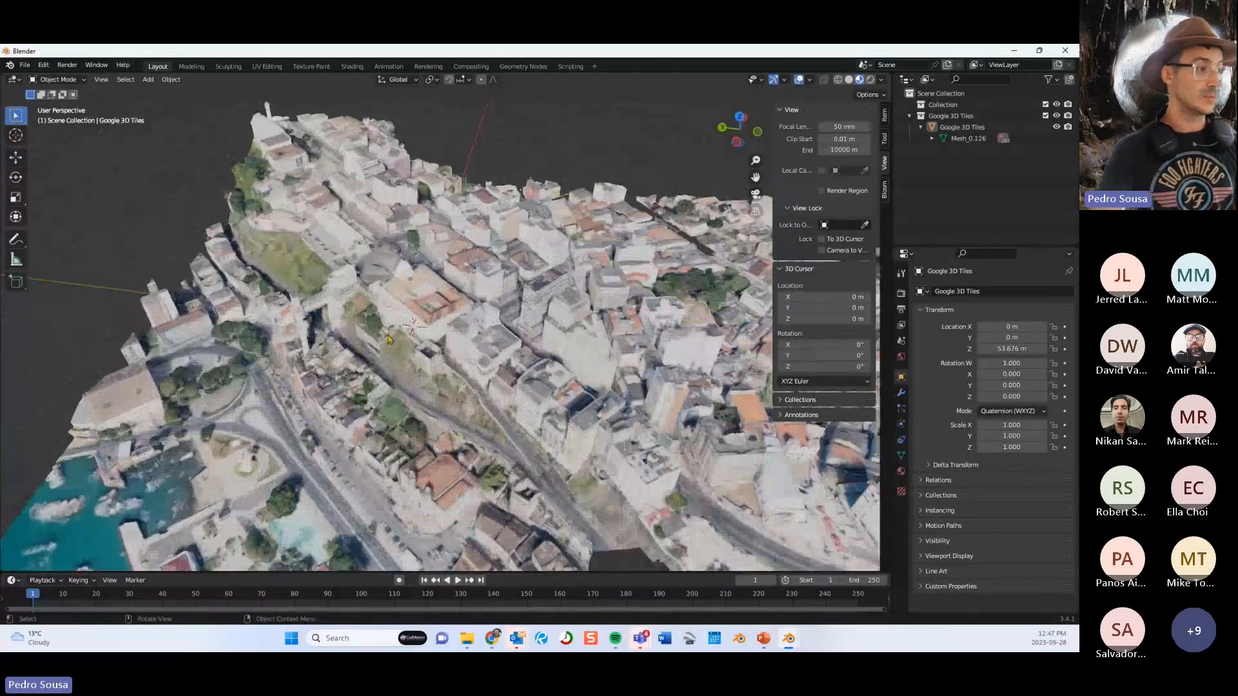
pyautogui.moveTo(400, 376); pyautogui.dragTo(538, 374, button='middle')
pyautogui.scroll(2, 460, 383)
pyautogui.scroll(4, 356, 415)
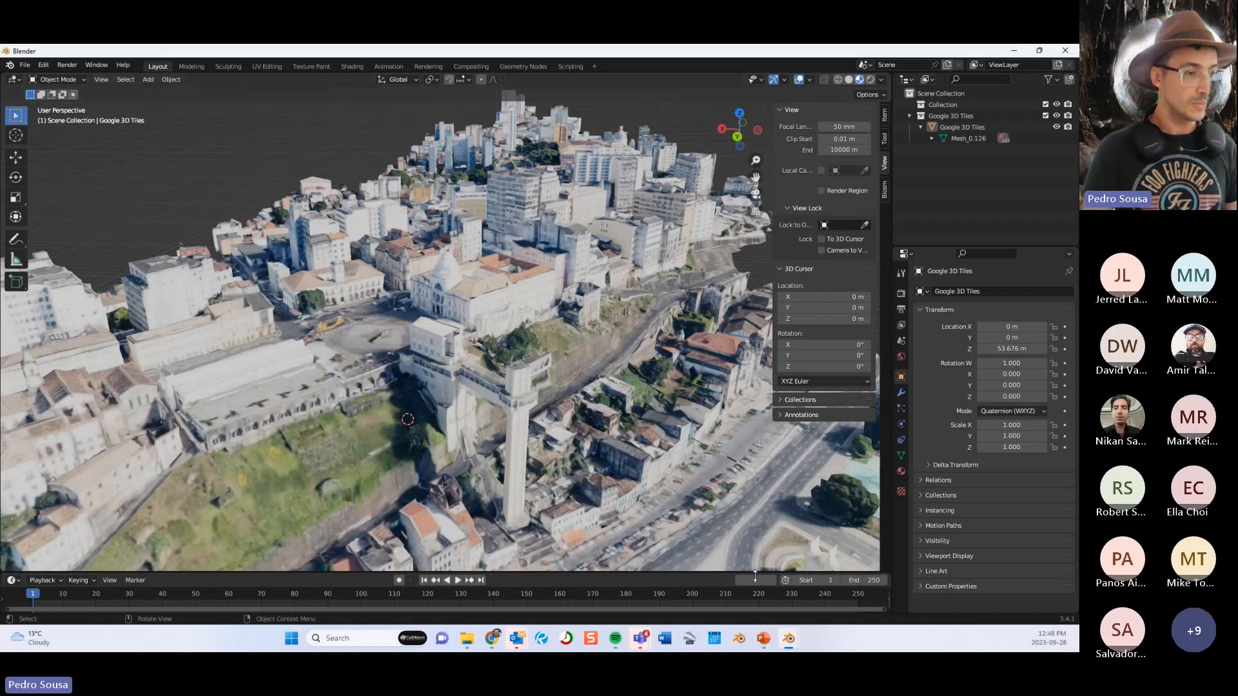
# Return to the PowerPoint presentation and show the workshop's title slide.
pyautogui.click(763, 638)
pyautogui.click(33, 401)
pyautogui.click(42, 383)
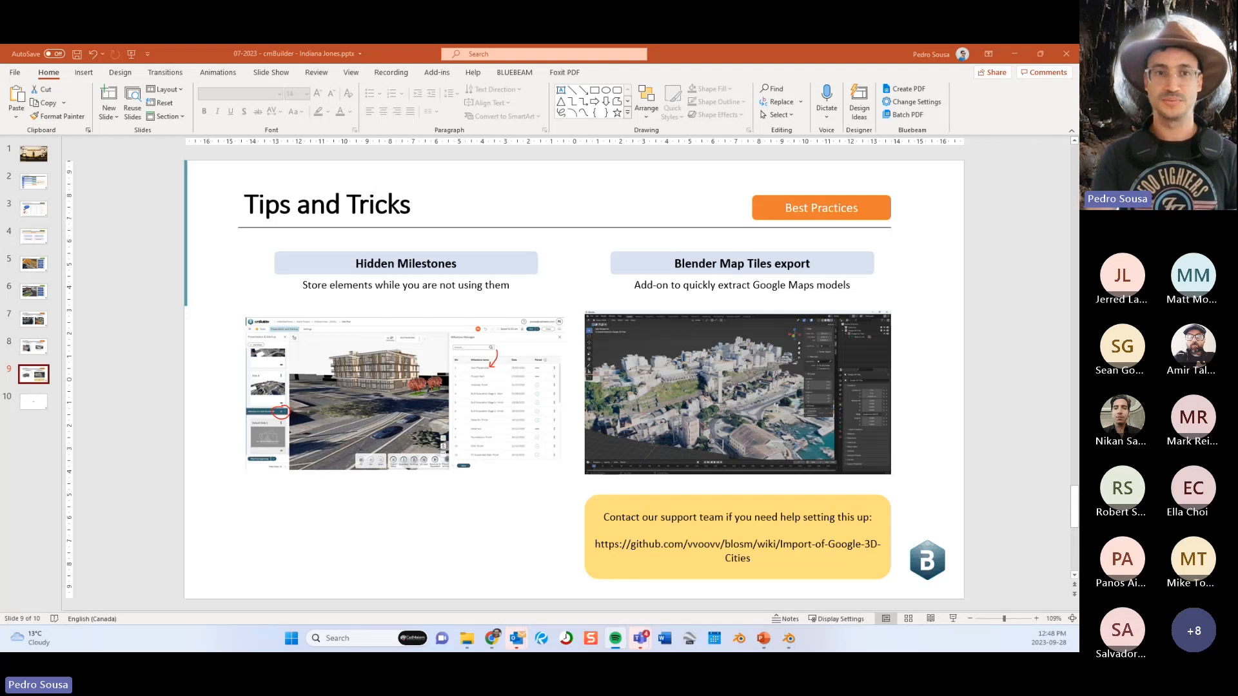
pyautogui.click(40, 157)
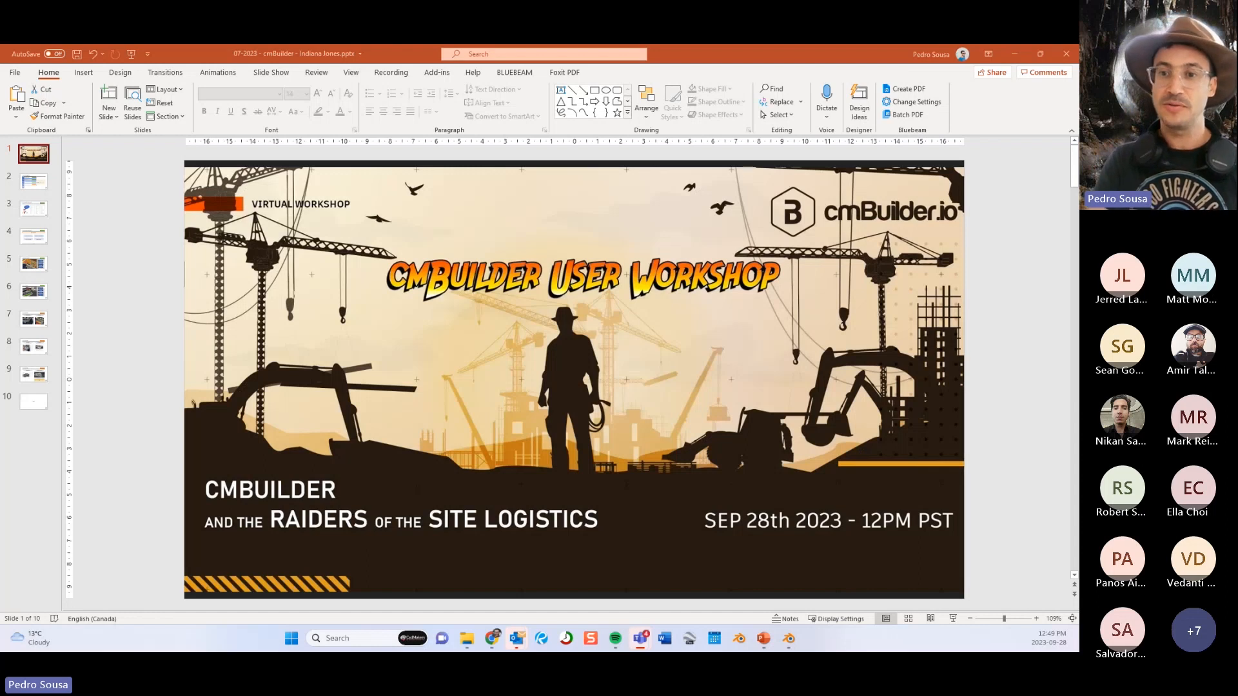
# Switch to Chrome and open the Model Conversion Tests site plan from cmBuilder in a new tab.
pyautogui.click(1014, 54)
pyautogui.hotkey('alt', 'Tab')
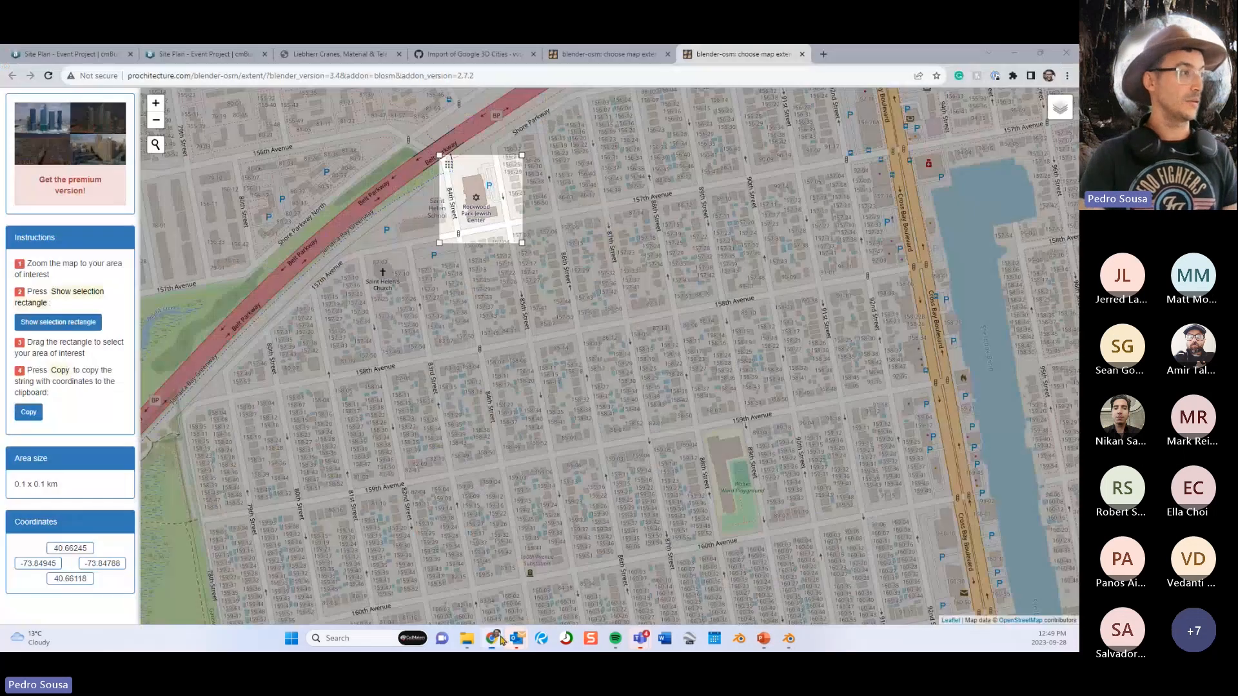
pyautogui.click(817, 56)
pyautogui.write('g')
pyautogui.press('BackSpace')
pyautogui.press('BackSpace')
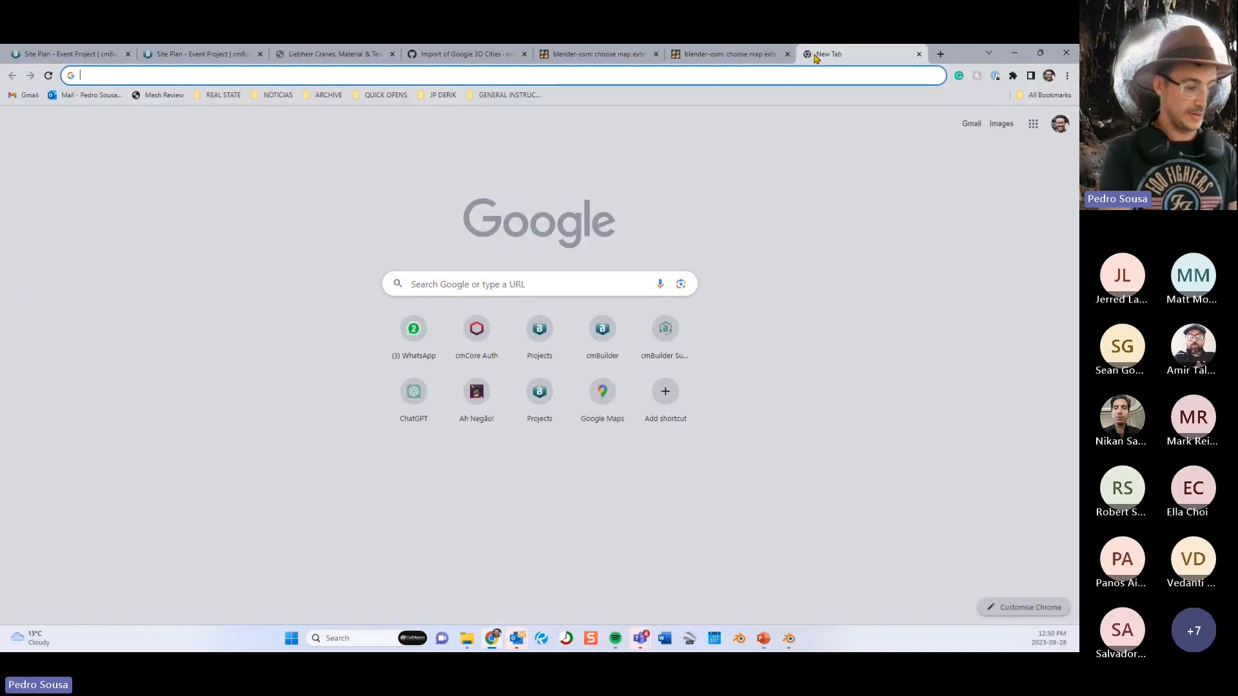
pyautogui.write('blender')
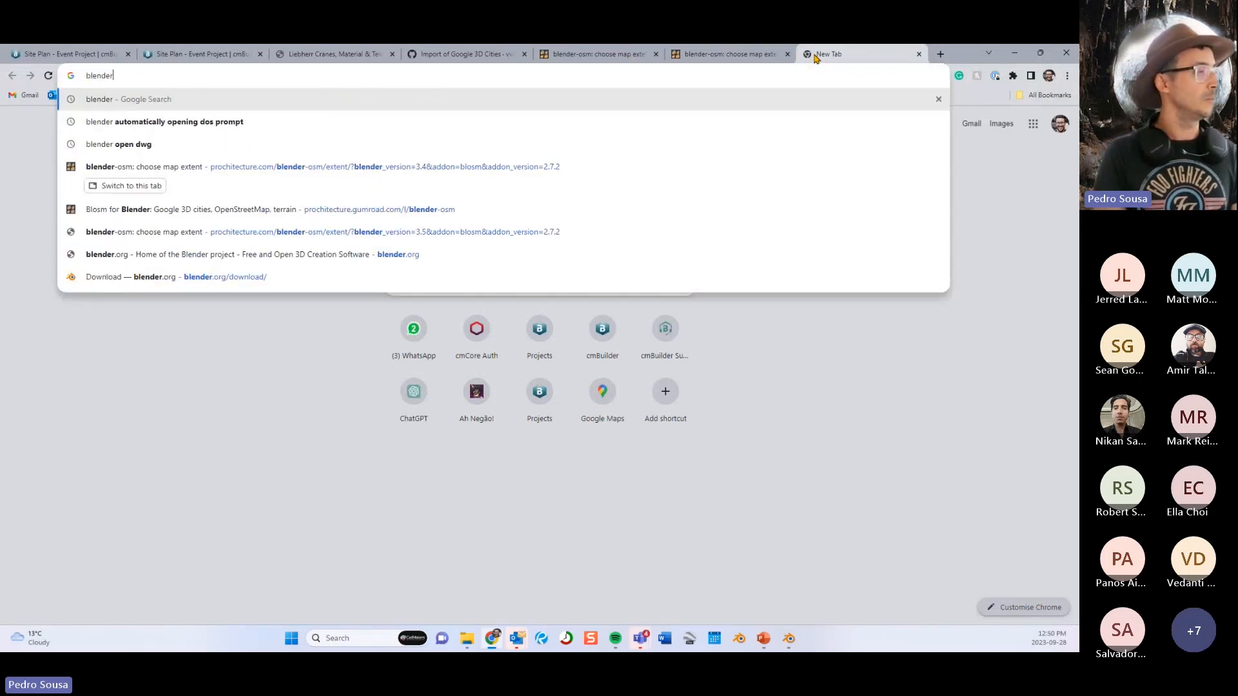
pyautogui.hotkey('ctrl', 'a')
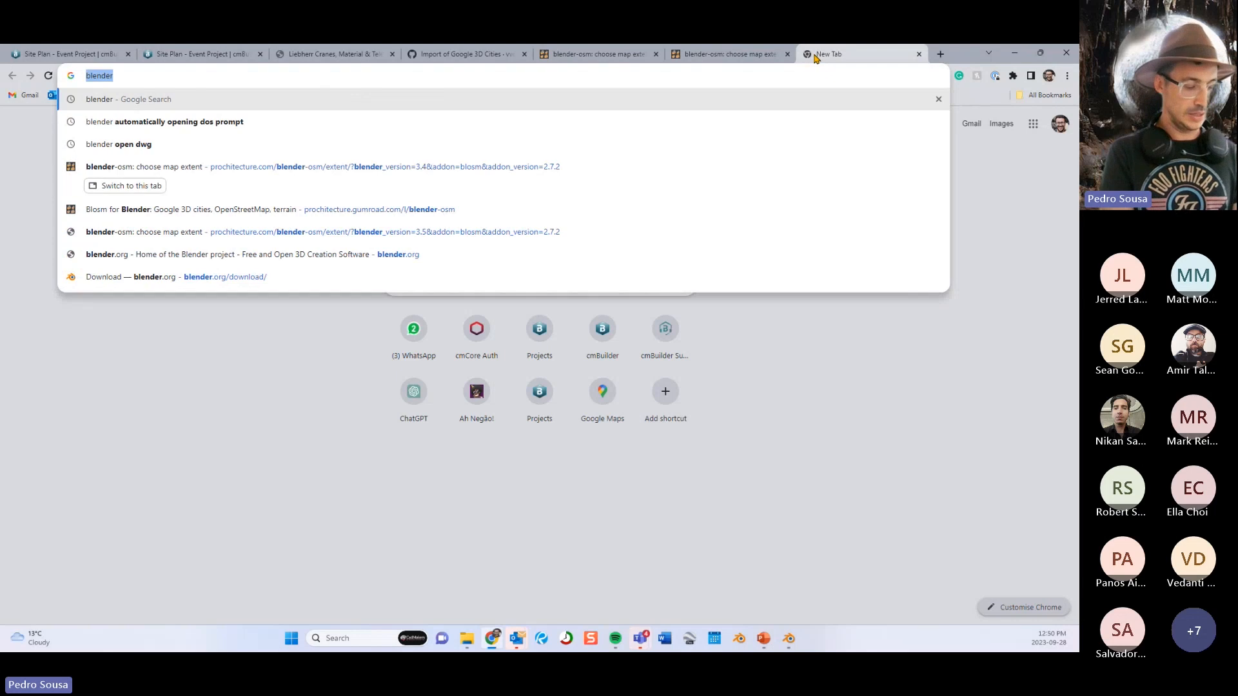
pyautogui.write('model')
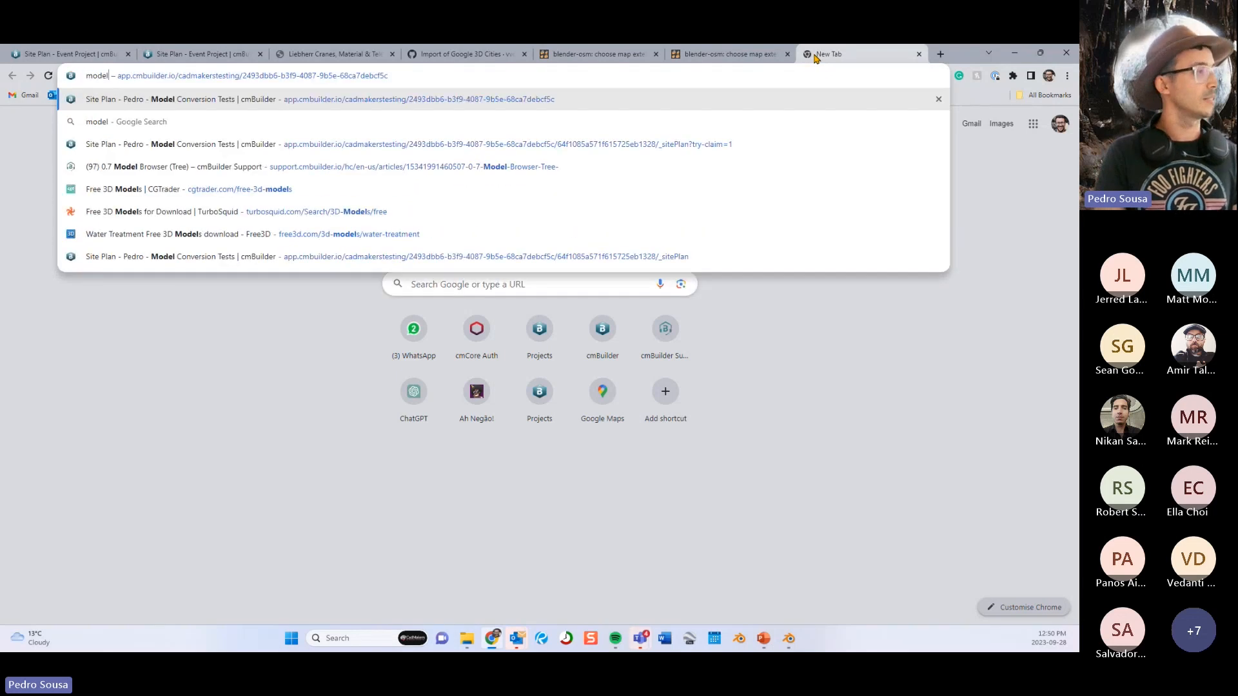
pyautogui.press('Return')
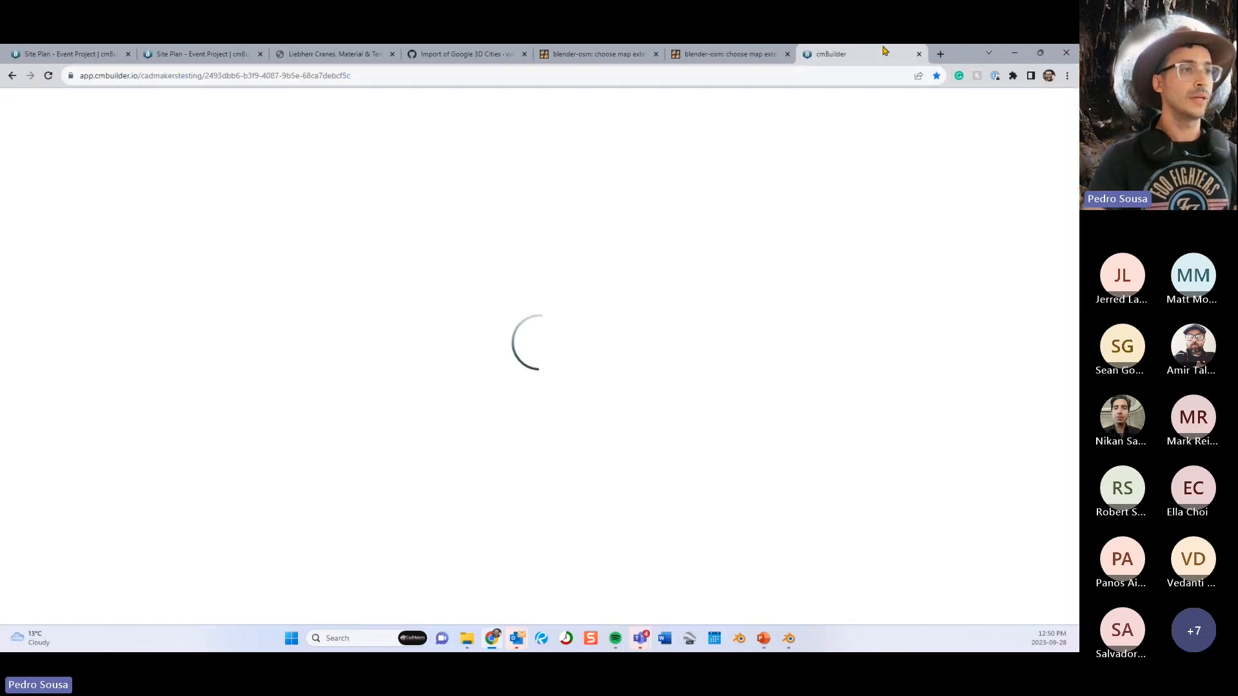
pyautogui.moveTo(849, 75); pyautogui.dragTo(1078, 143)
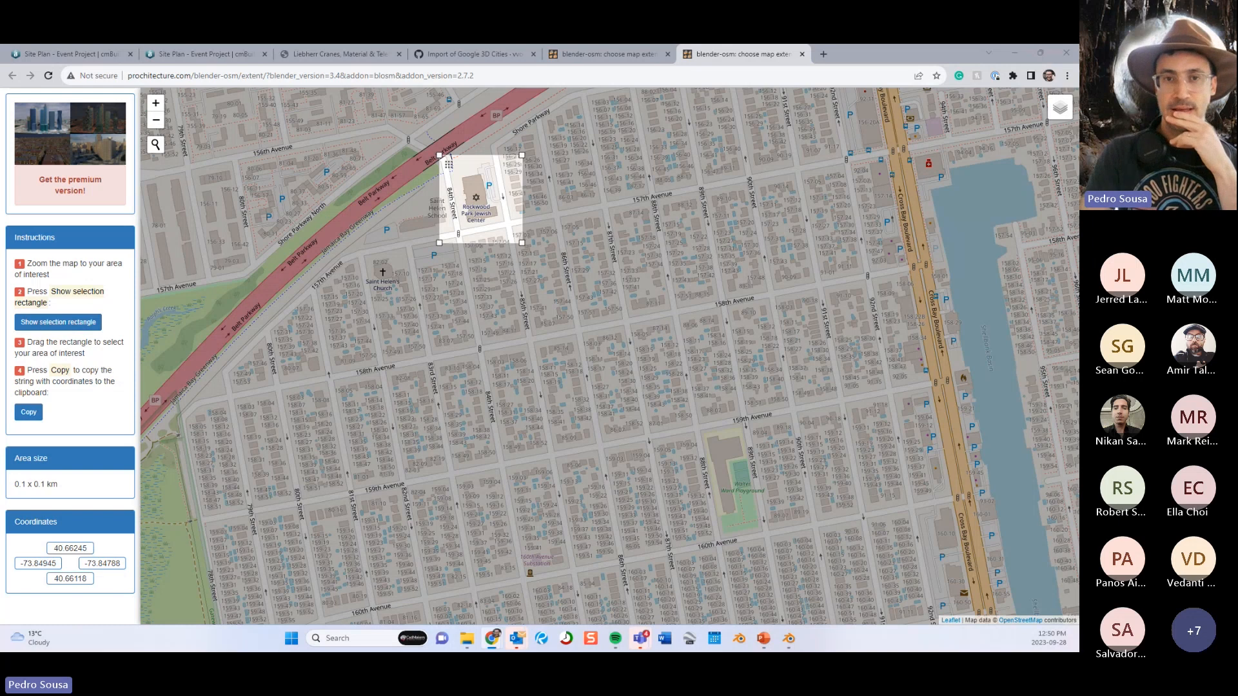
pyautogui.moveTo(1078, 116); pyautogui.dragTo(749, 202)
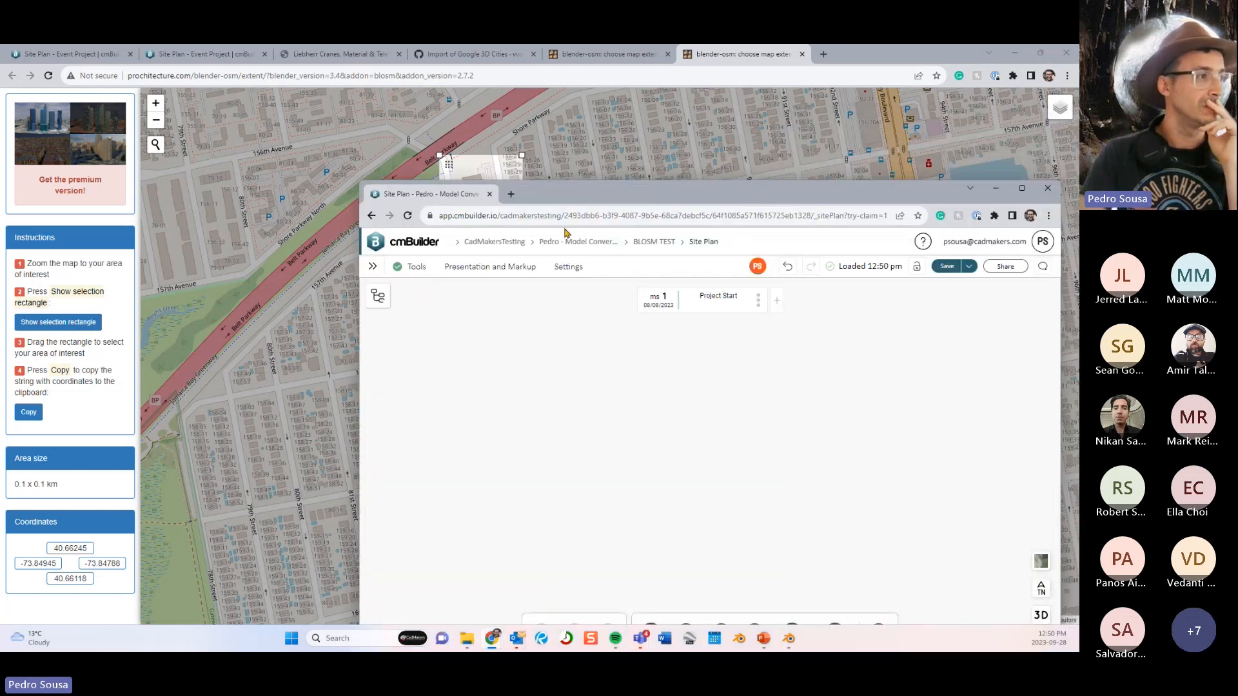
pyautogui.moveTo(467, 201); pyautogui.dragTo(741, 55)
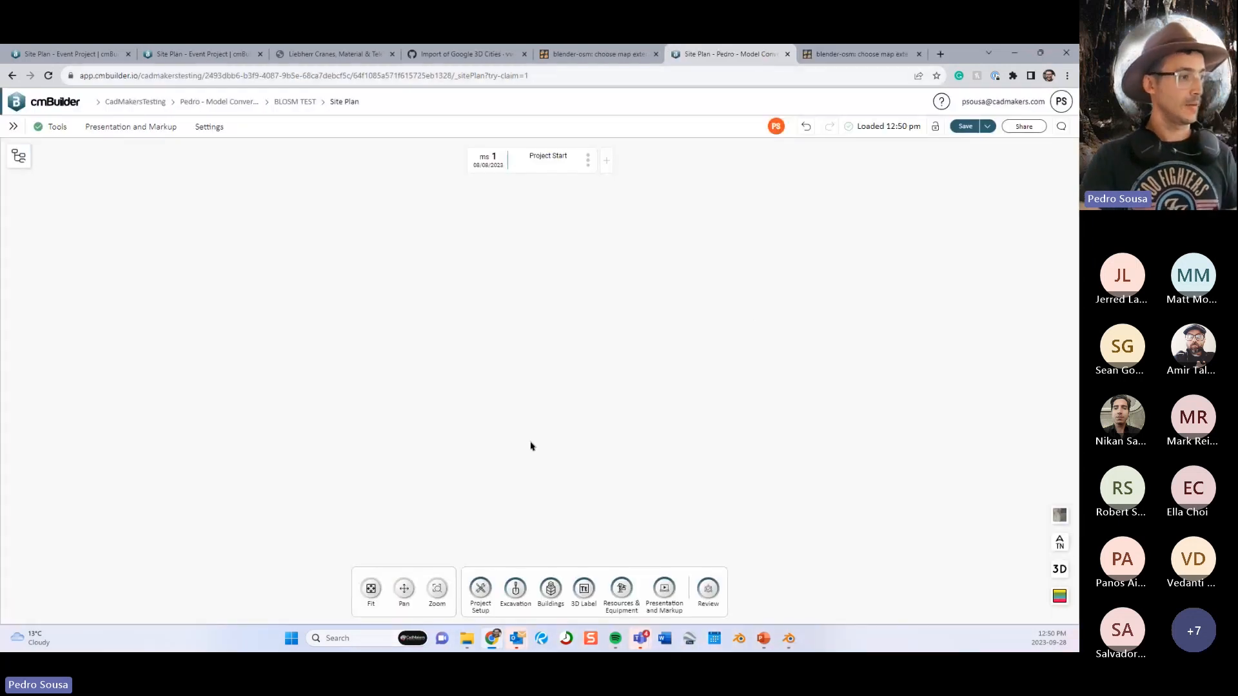
# List the Imported Mesh objects in the site plan's model tree and reload the page.
pyautogui.click(19, 156)
pyautogui.click(11, 203)
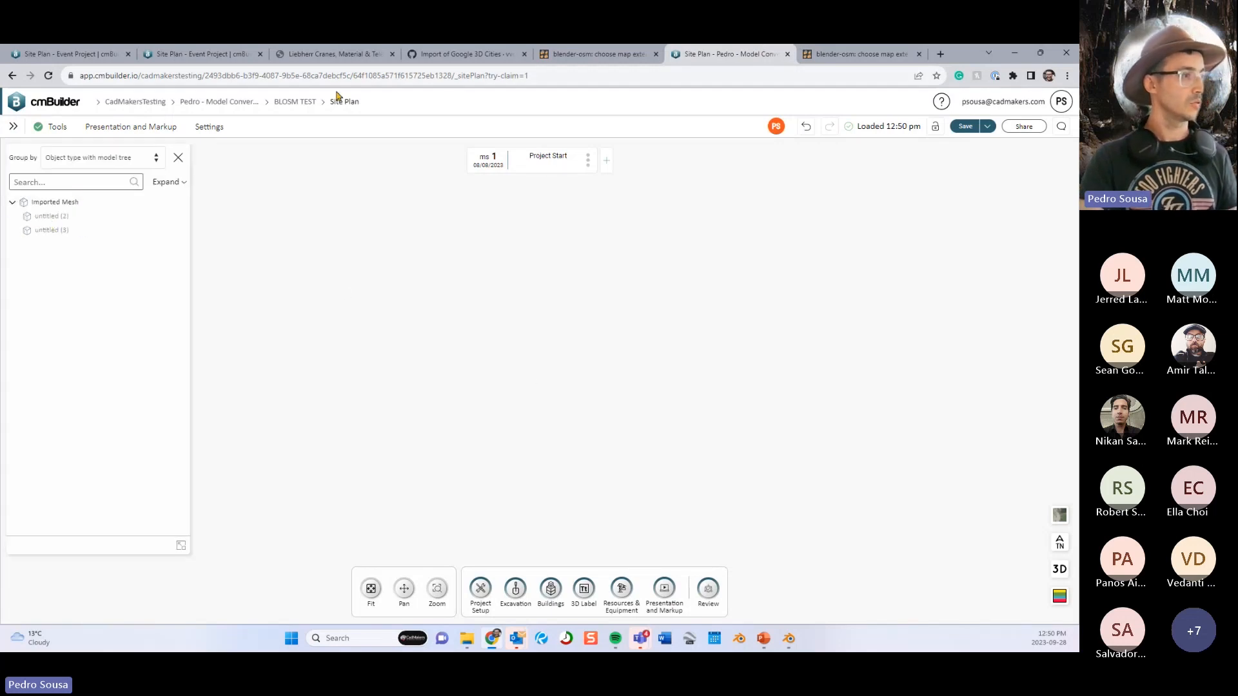
pyautogui.click(387, 76)
pyautogui.press('Return')
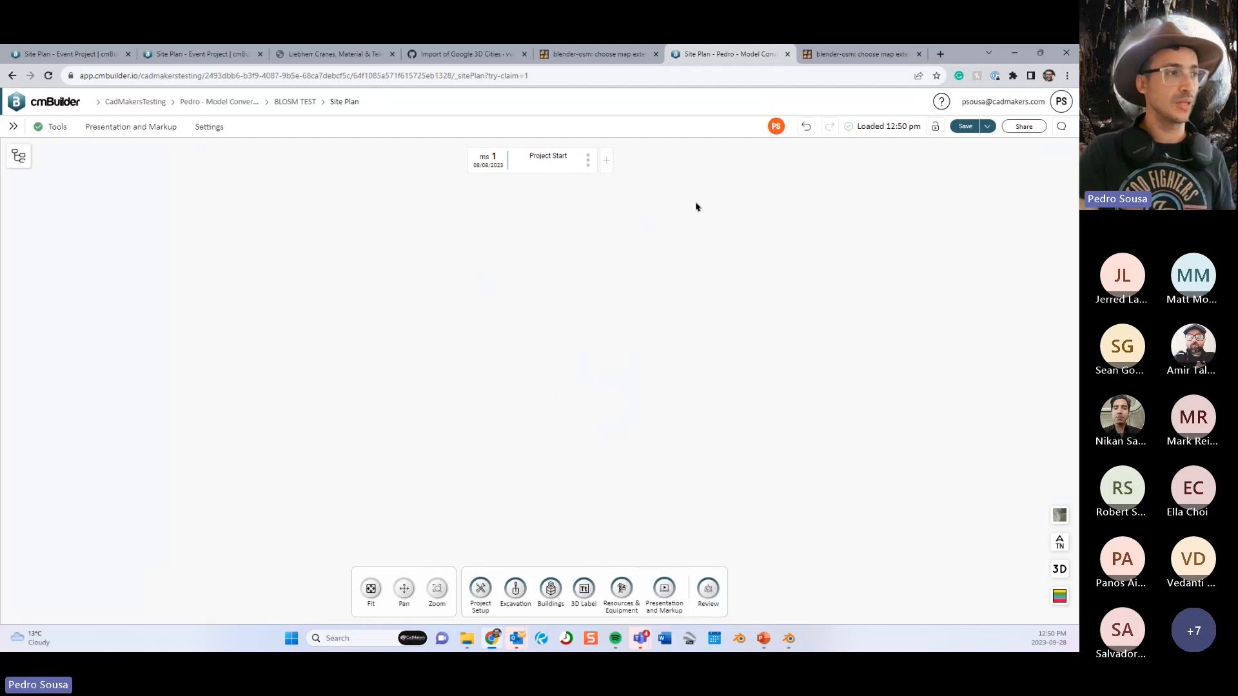
# Move the cmBuilder site plan tab into its own browser window and maximize that window.
pyautogui.moveTo(747, 50); pyautogui.dragTo(809, 126)
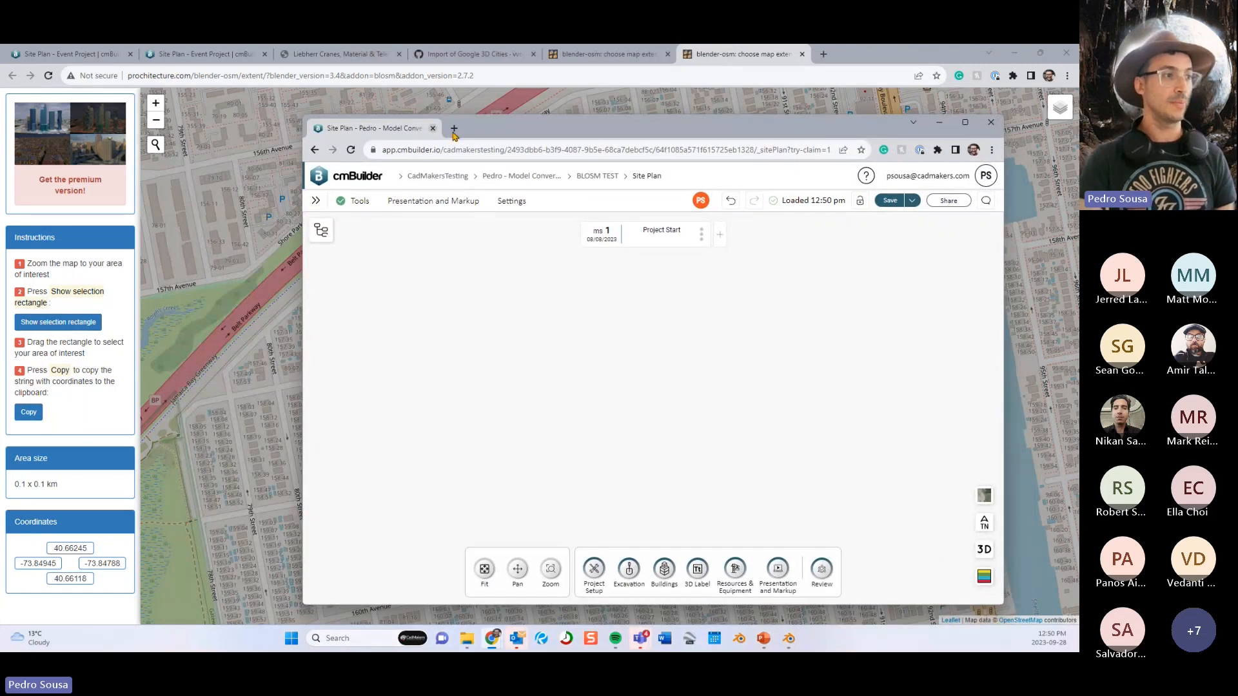
pyautogui.click(939, 124)
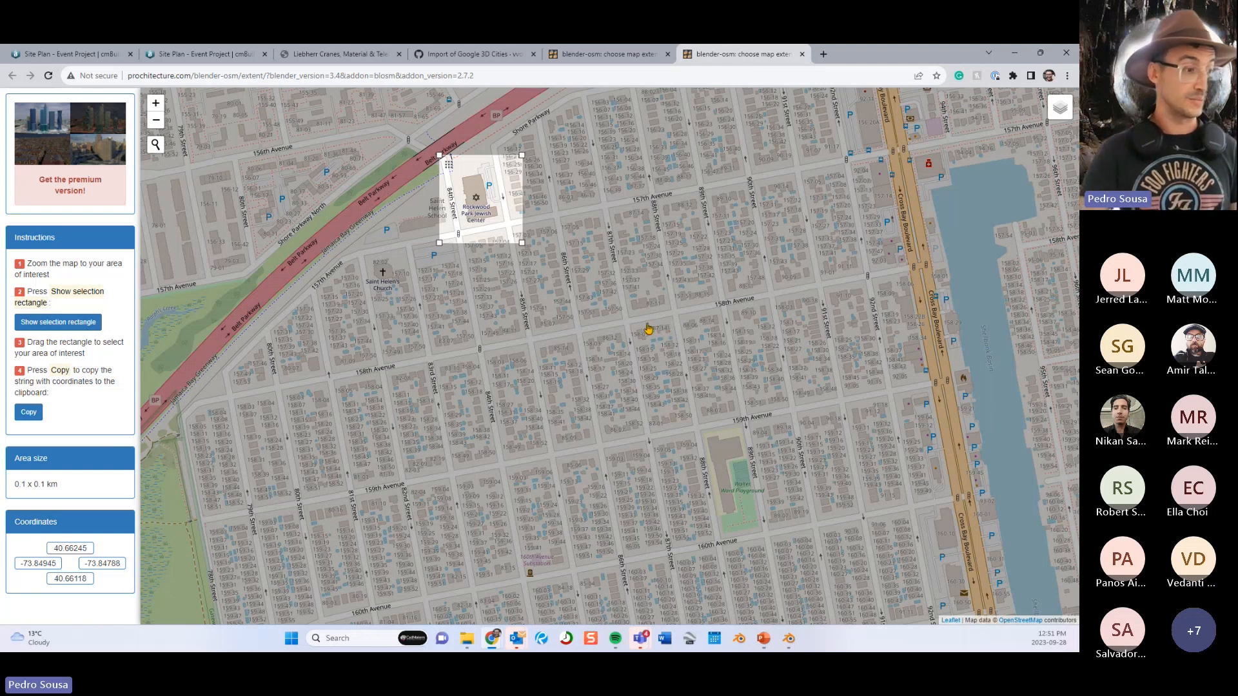
pyautogui.middleClick(498, 636)
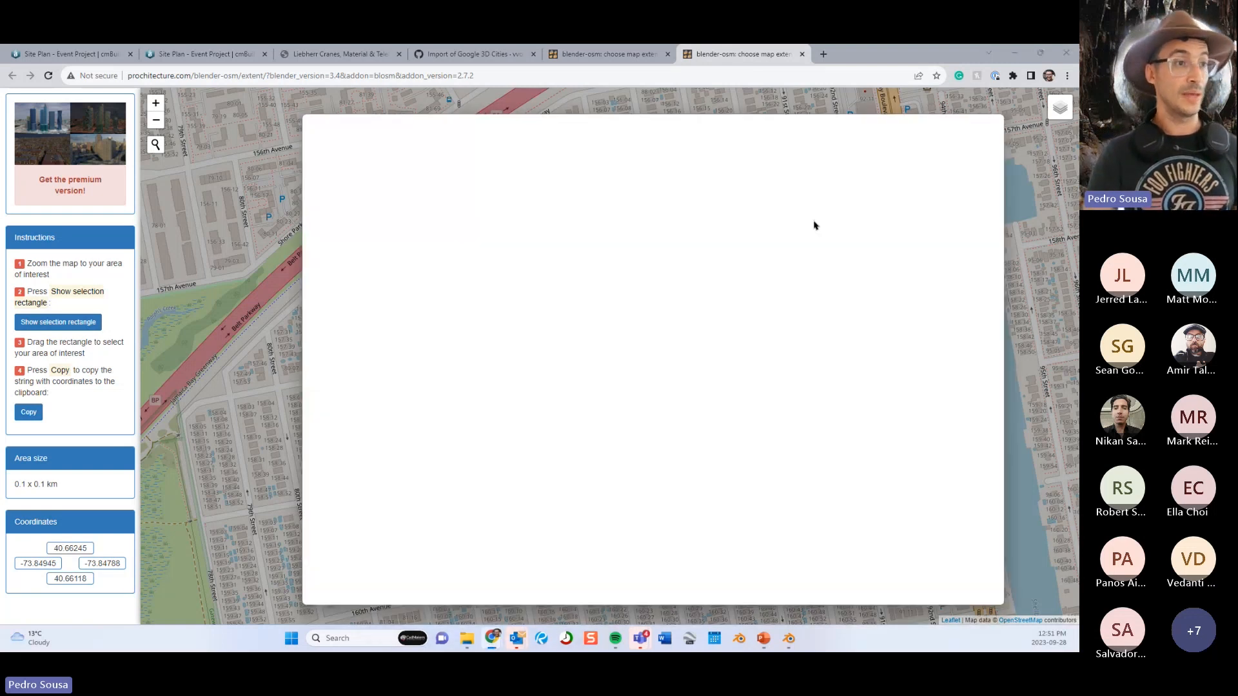
pyautogui.click(965, 125)
# Switch the BLOSM TEST site plan to 3D and examine the imported map meshes from several angles.
pyautogui.scroll(-5, 806, 297)
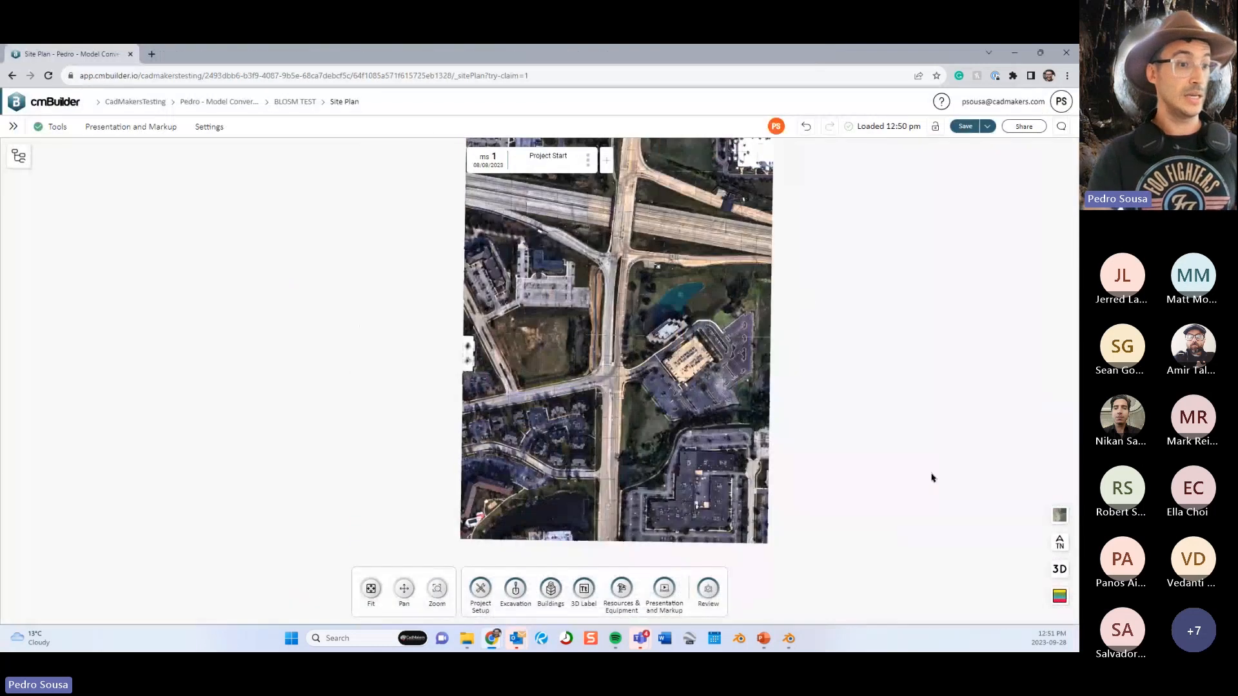
pyautogui.click(1060, 569)
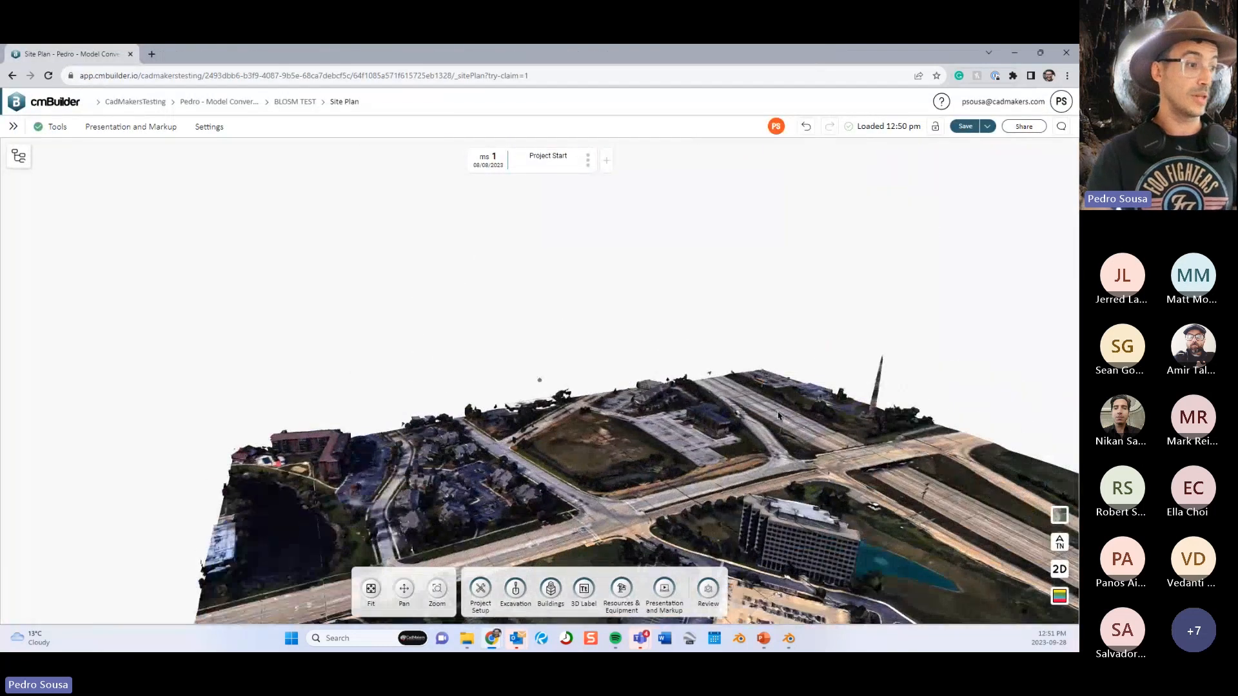
pyautogui.scroll(-5, 778, 415)
pyautogui.moveTo(778, 361); pyautogui.dragTo(528, 352)
pyautogui.scroll(5, 529, 308)
pyautogui.scroll(-4, 562, 370)
pyautogui.scroll(-3, 561, 370)
pyautogui.moveTo(632, 404); pyautogui.dragTo(686, 364)
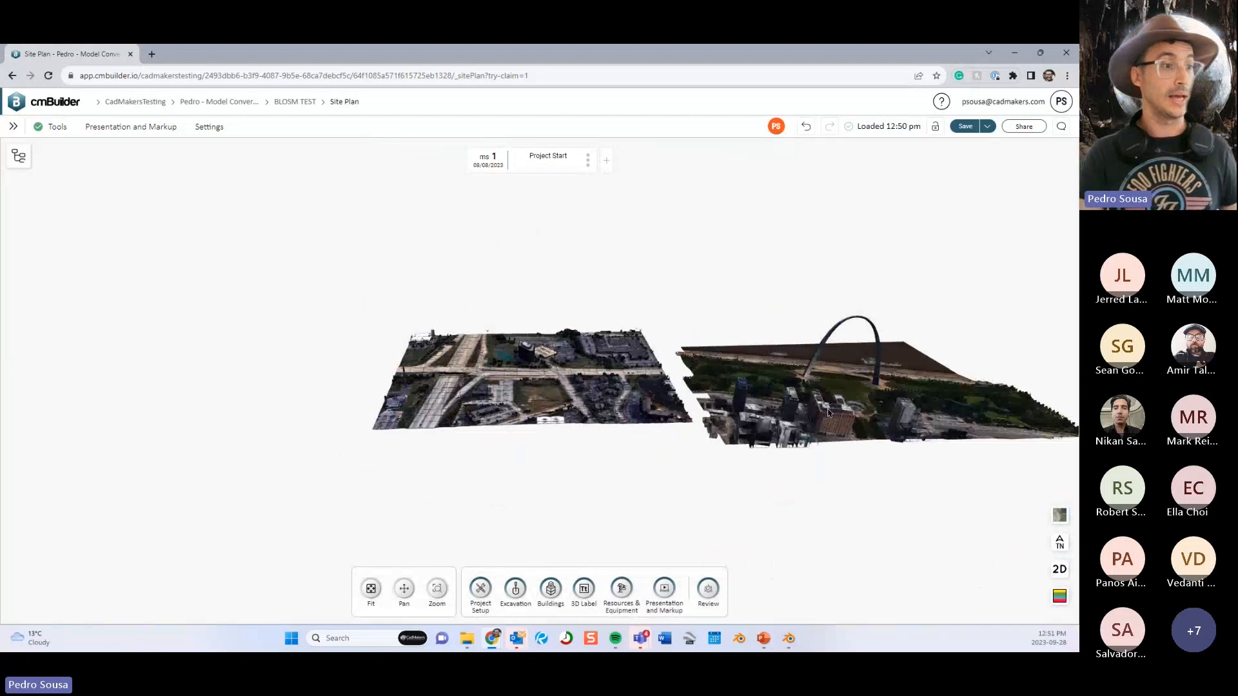
# Examine the arch and its surrounding terrain in the imported map meshes, up close and from different angles.
pyautogui.moveTo(883, 381); pyautogui.dragTo(726, 374, button='right')
pyautogui.scroll(5, 726, 374)
pyautogui.moveTo(726, 374); pyautogui.dragTo(626, 427)
pyautogui.scroll(-4, 492, 390)
pyautogui.scroll(-3, 675, 403)
pyautogui.scroll(3, 651, 423)
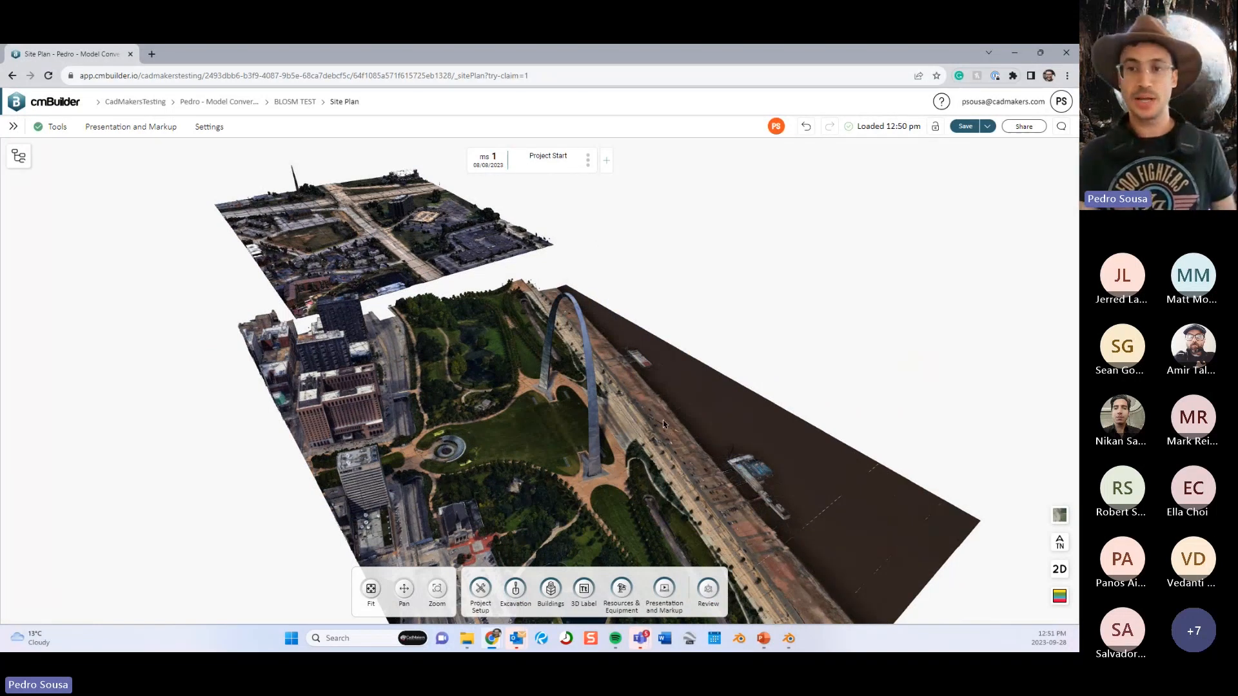
pyautogui.moveTo(547, 377); pyautogui.dragTo(559, 594)
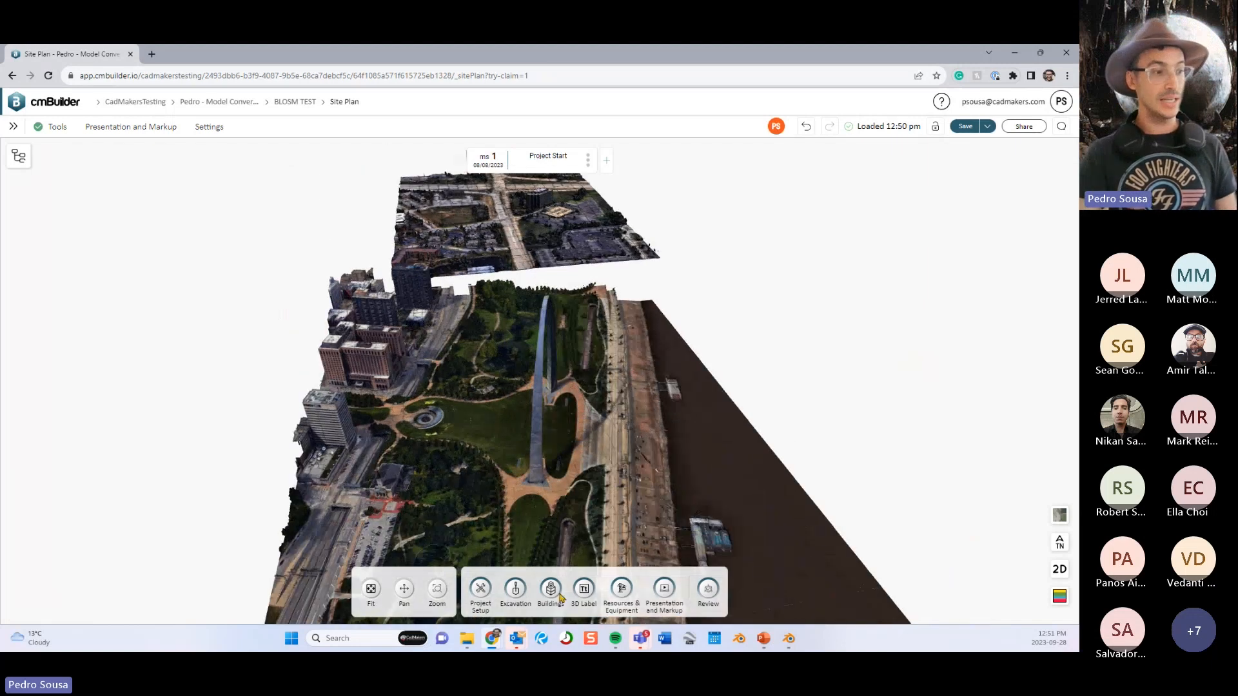
# Switch to the other Chrome window and bring up the Indiana Jones site plan of the Event Project.
pyautogui.moveTo(493, 639)
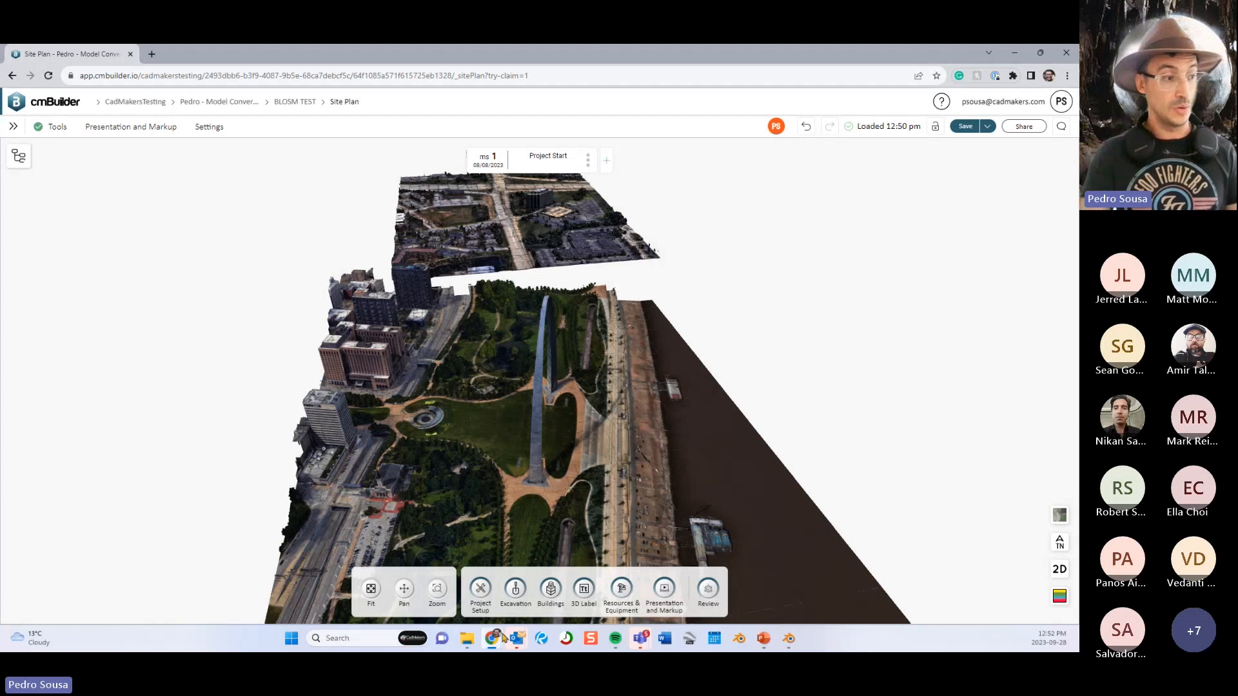
pyautogui.click(431, 571)
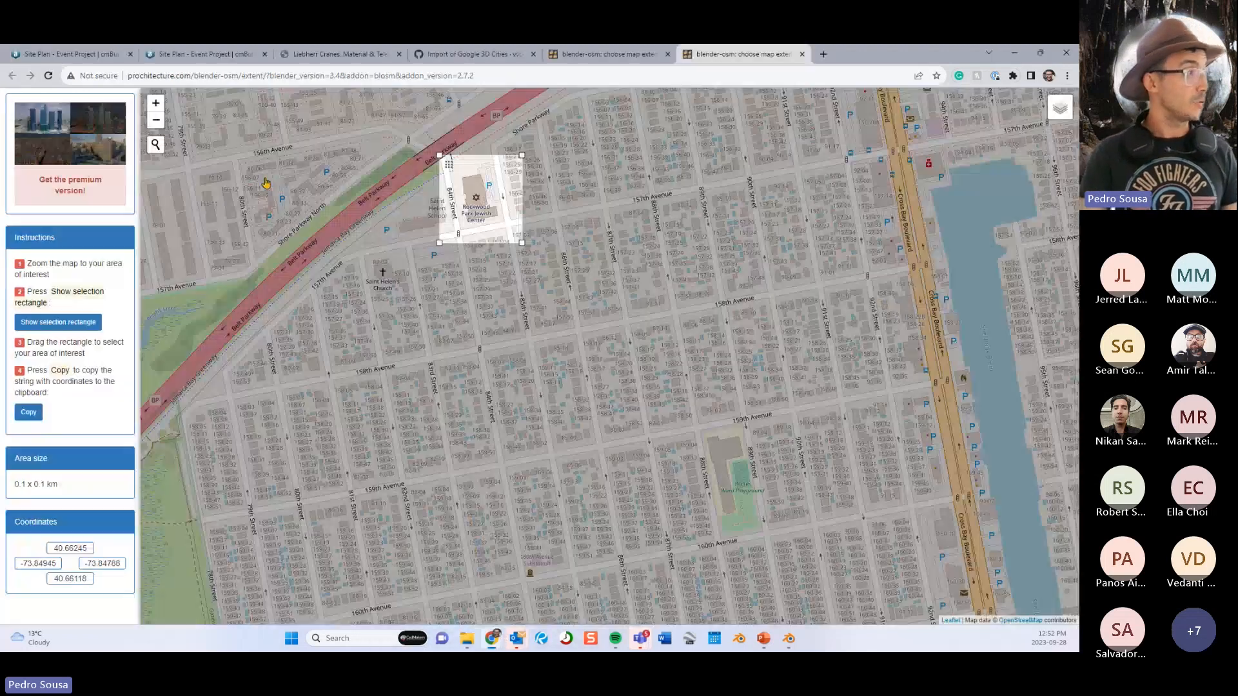
pyautogui.click(227, 55)
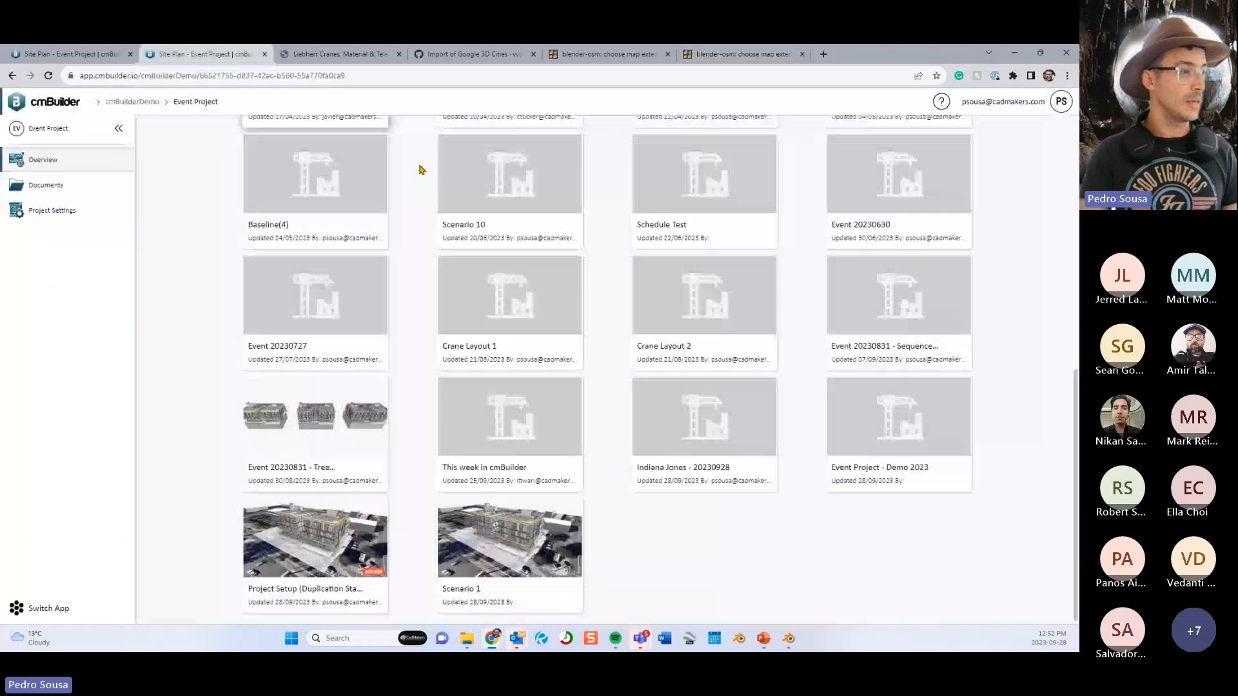
pyautogui.click(83, 55)
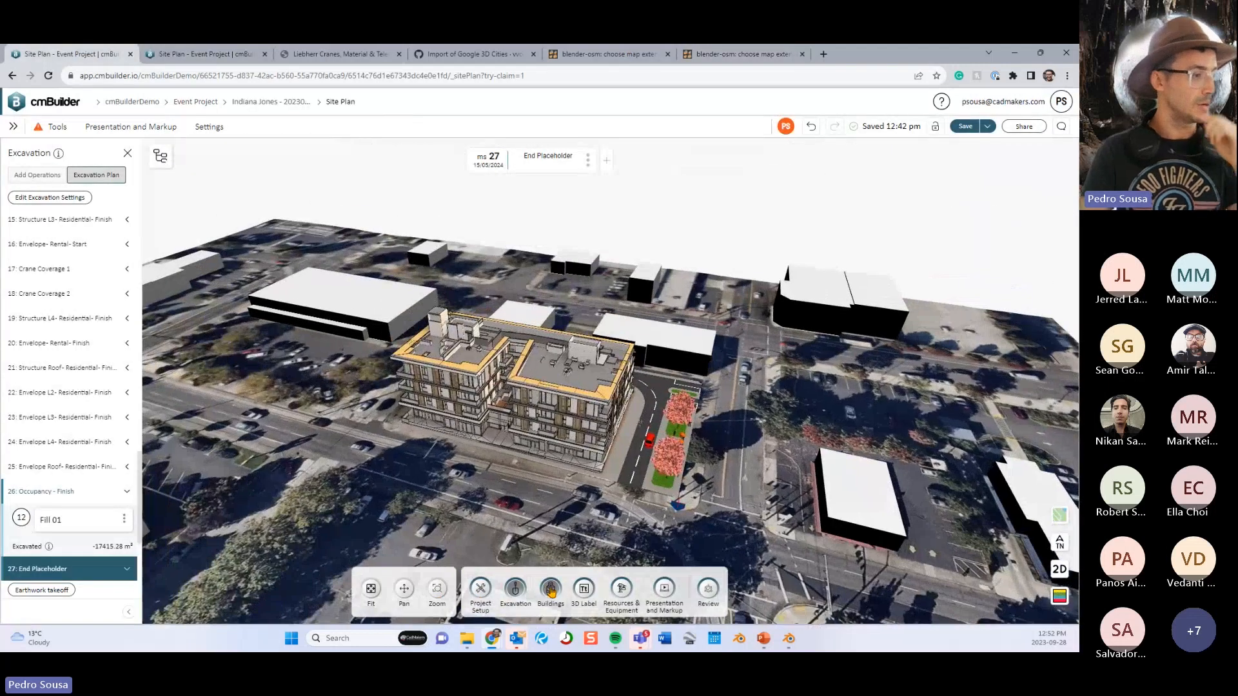
# Load the existing 3D model RVT_-_NWC_-_FBX into the site plan as an imported building model.
pyautogui.click(550, 588)
pyautogui.click(612, 588)
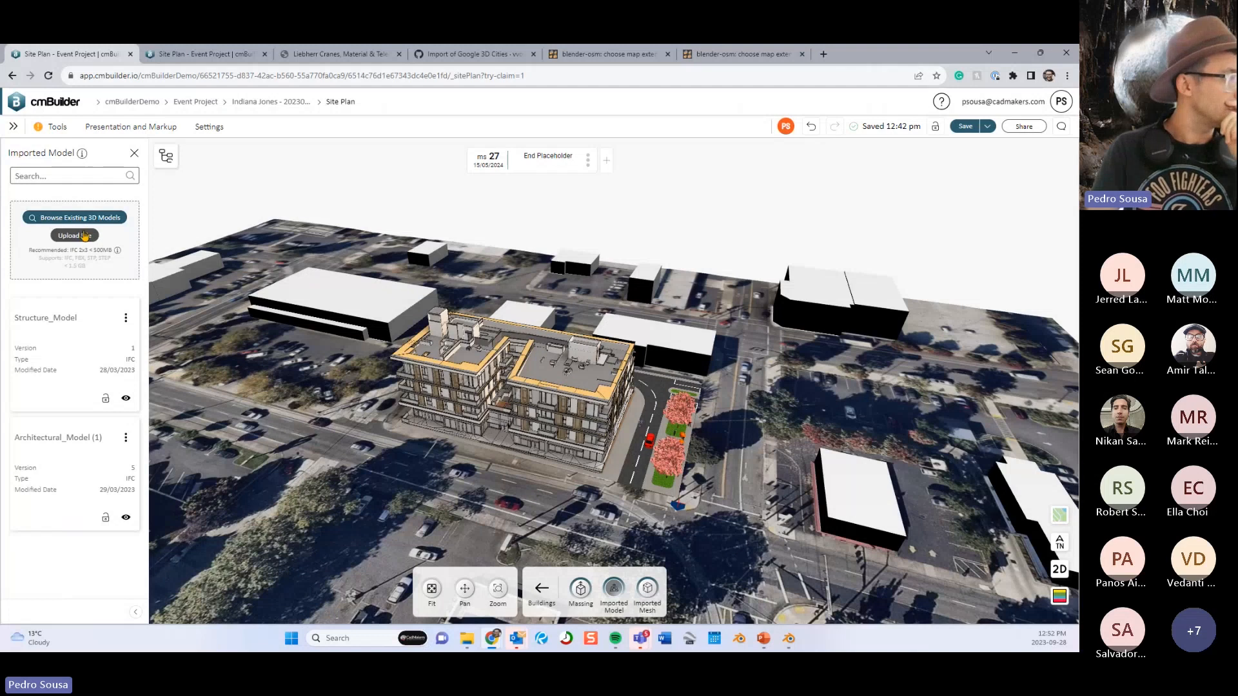
pyautogui.click(81, 218)
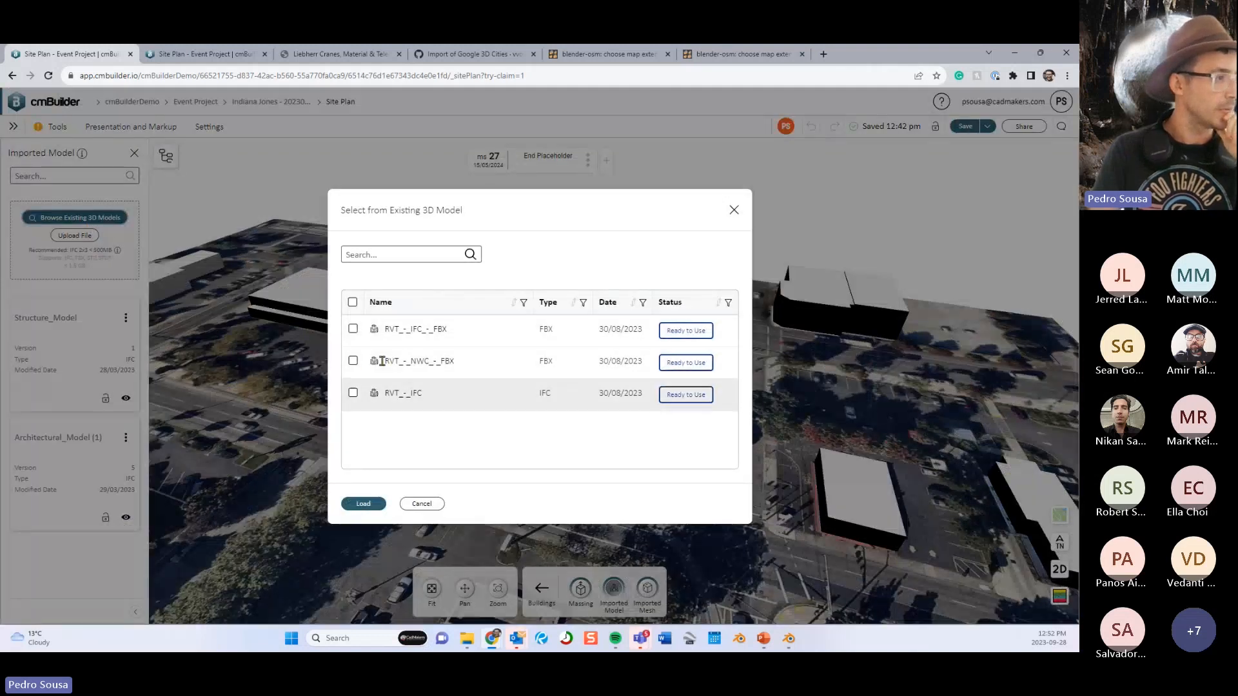
pyautogui.click(353, 362)
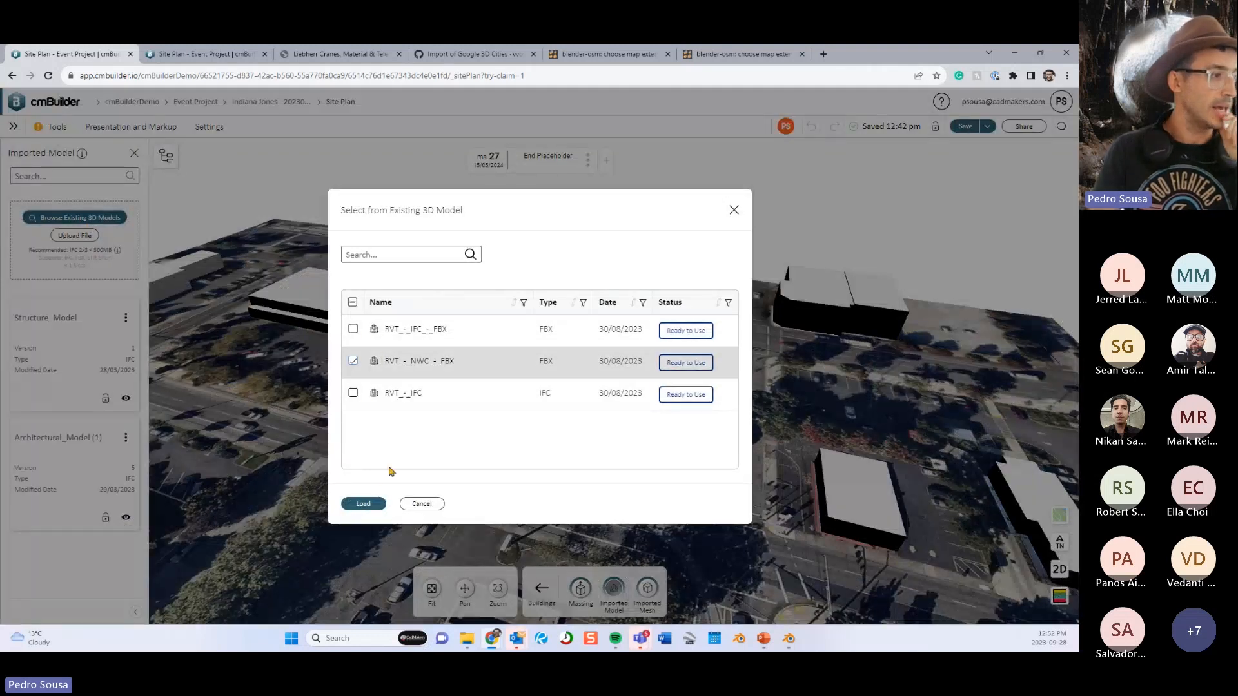
pyautogui.click(363, 503)
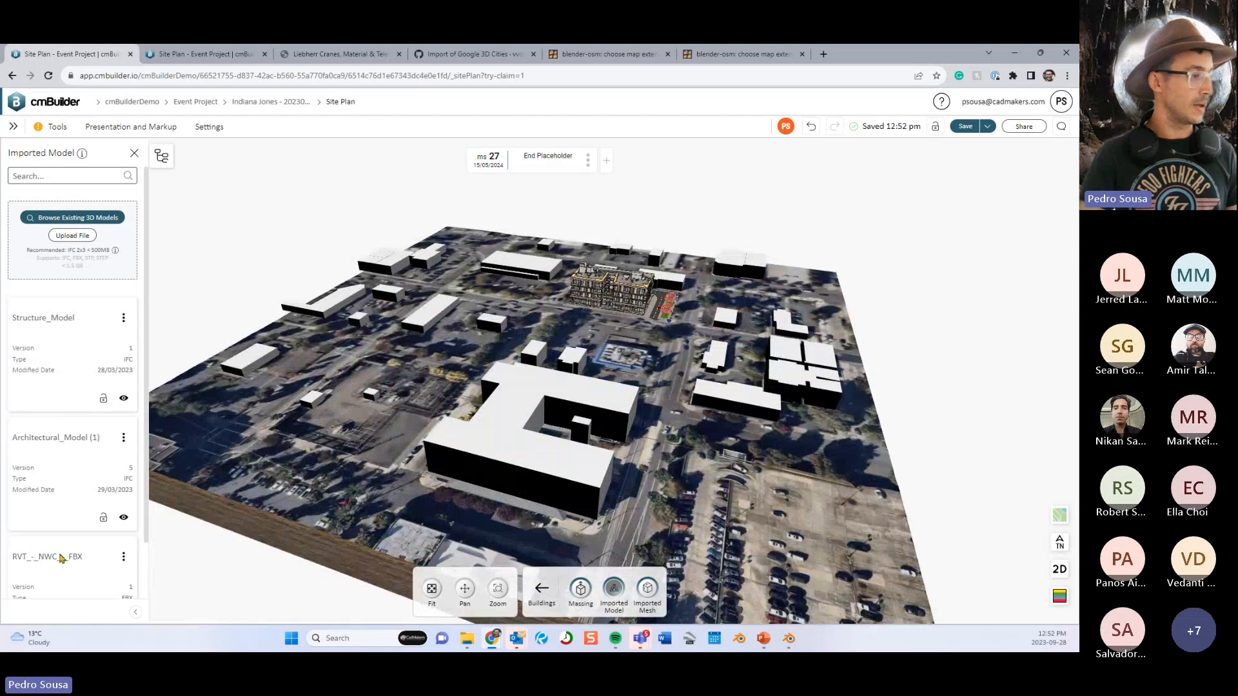
# Open the RVT_-_NWC_-_FBX model for editing, review the unit choices for scaling it, and exit without rescaling.
pyautogui.click(63, 560)
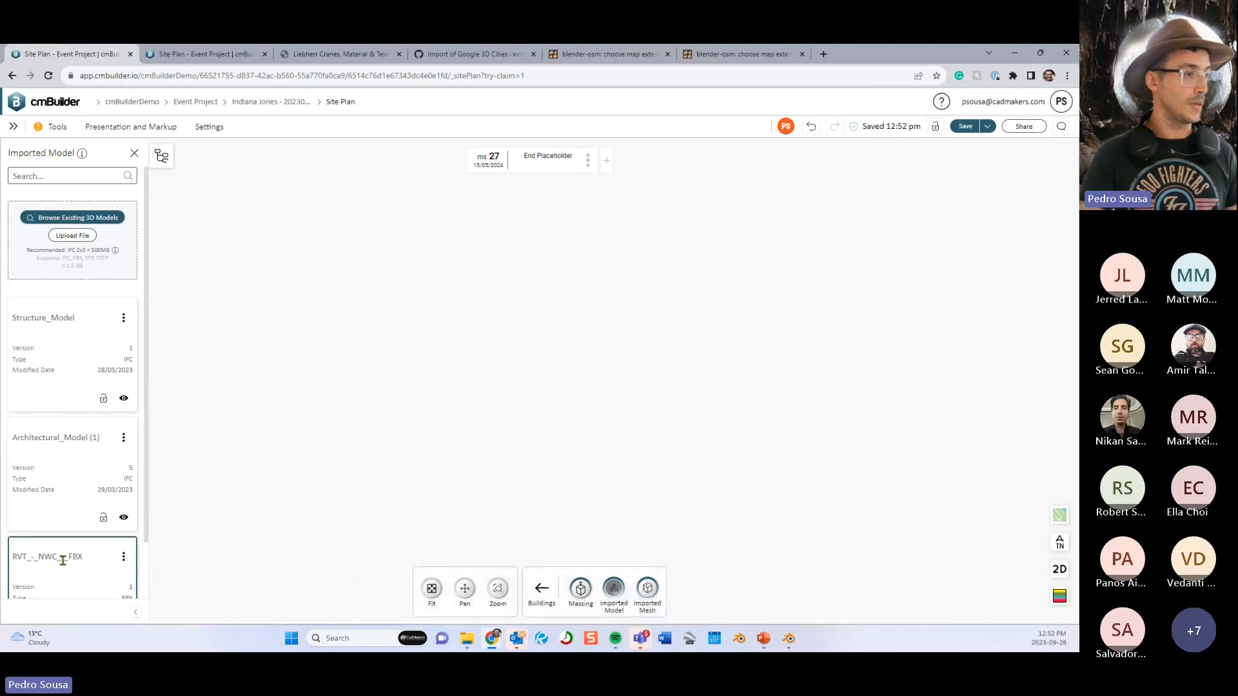
pyautogui.click(124, 559)
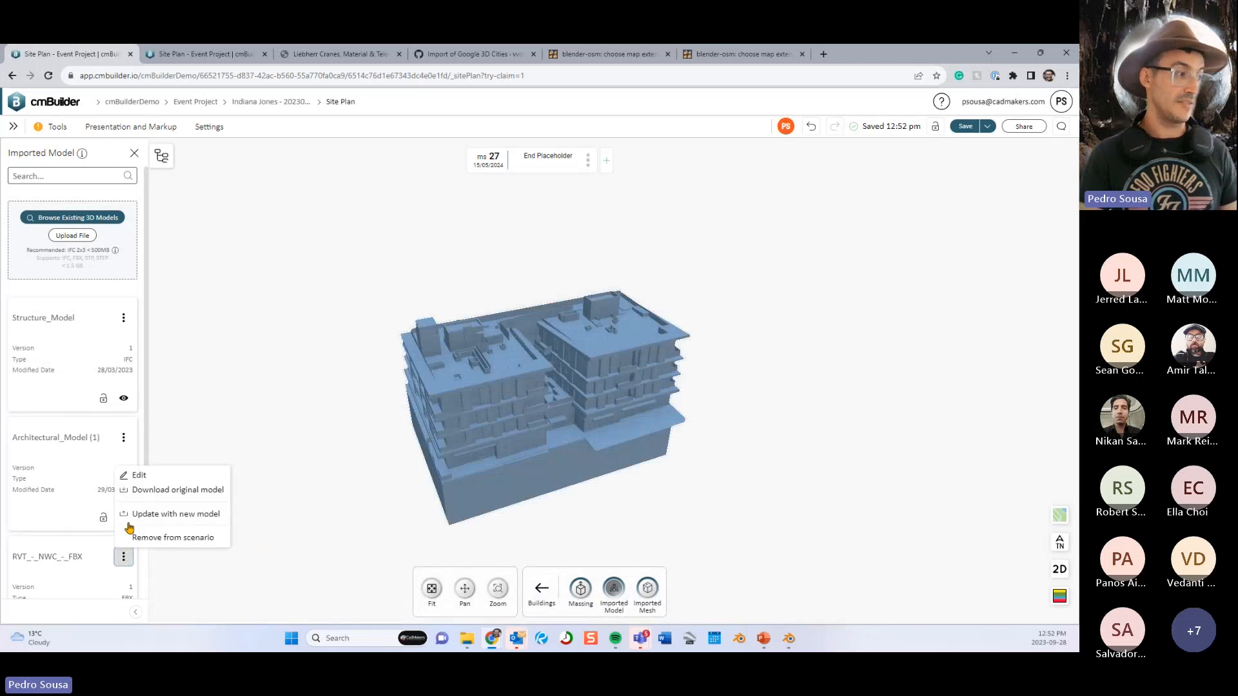
pyautogui.click(163, 481)
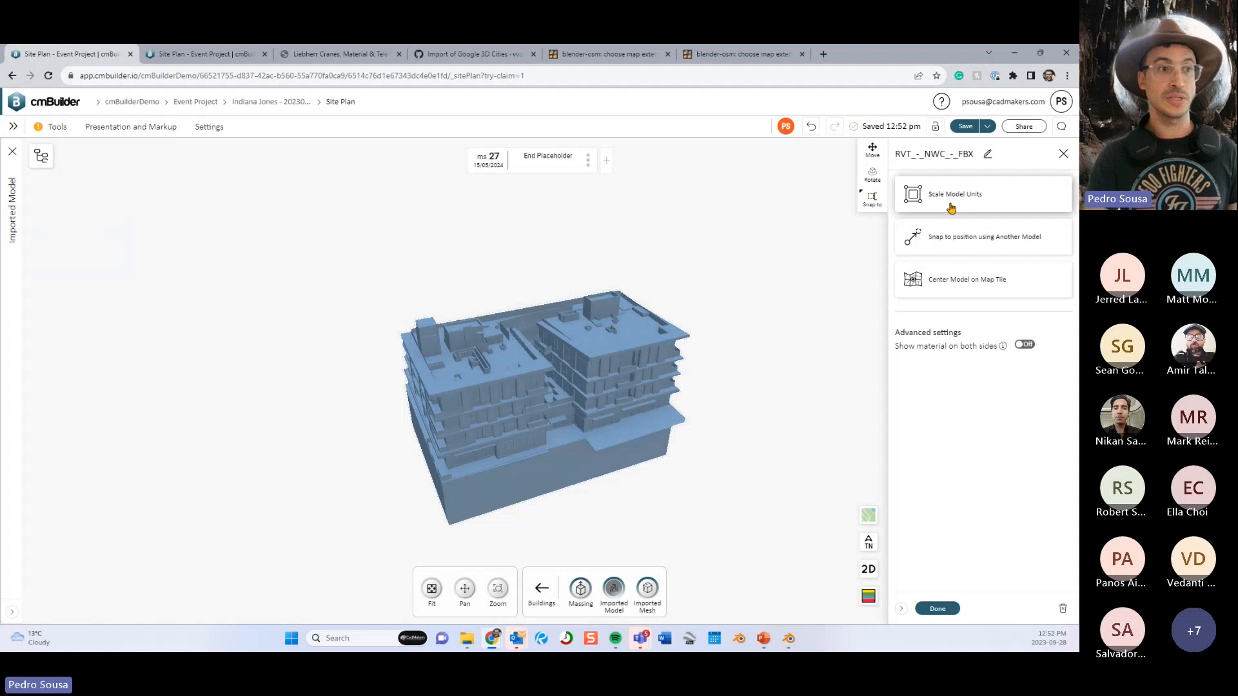
pyautogui.click(951, 206)
pyautogui.click(967, 218)
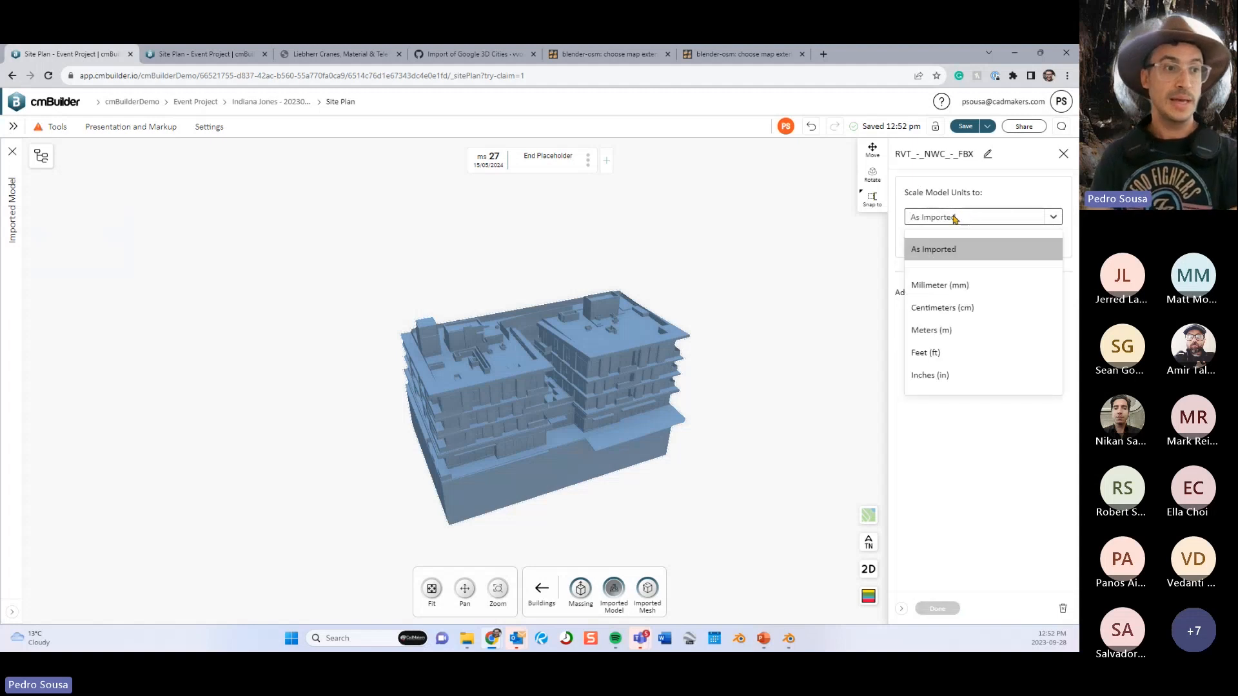
pyautogui.click(949, 436)
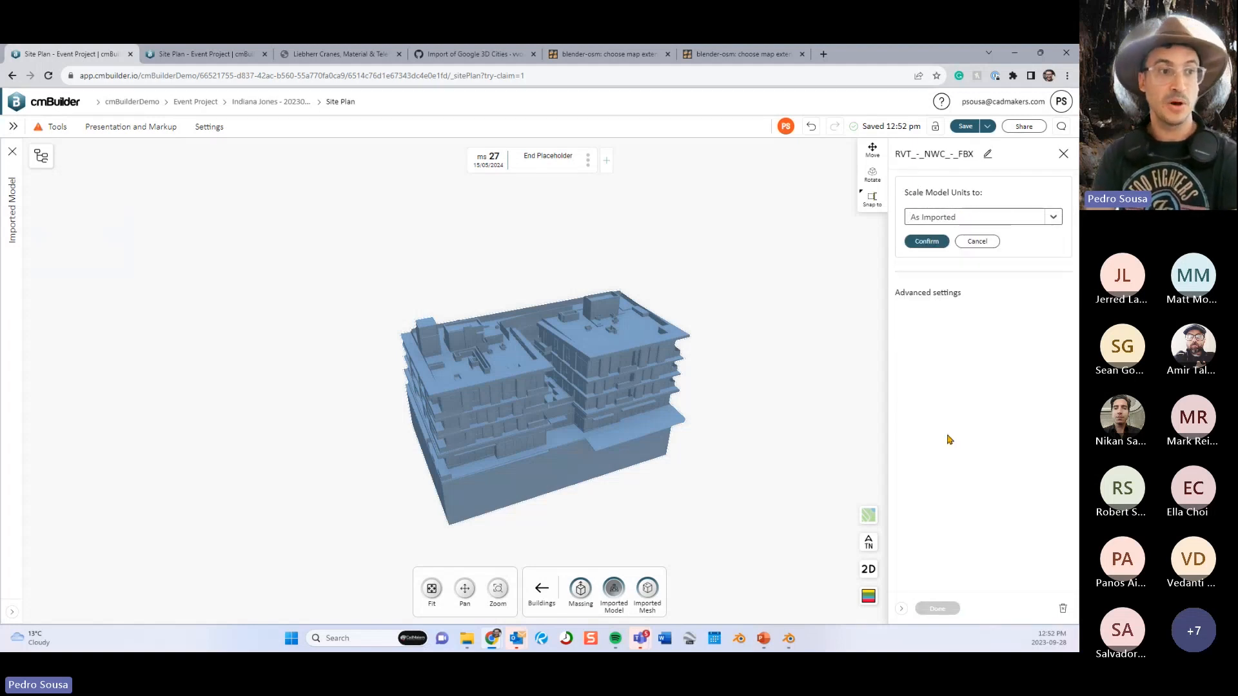
pyautogui.click(959, 218)
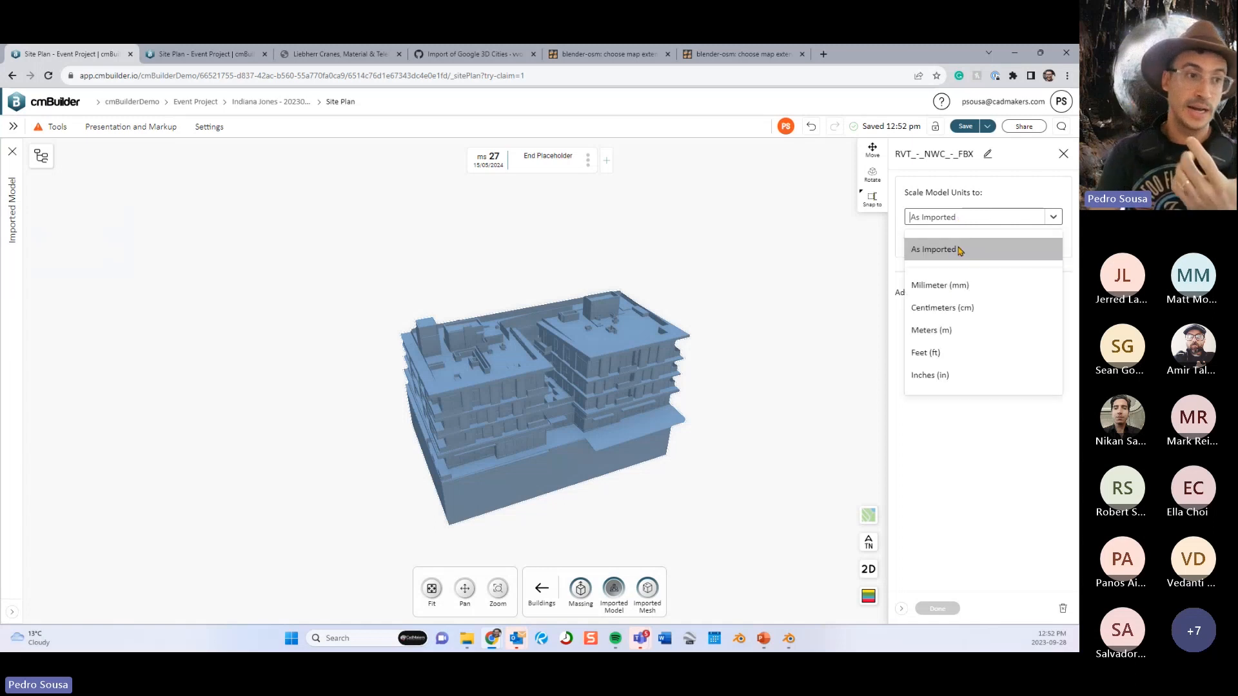
pyautogui.click(950, 420)
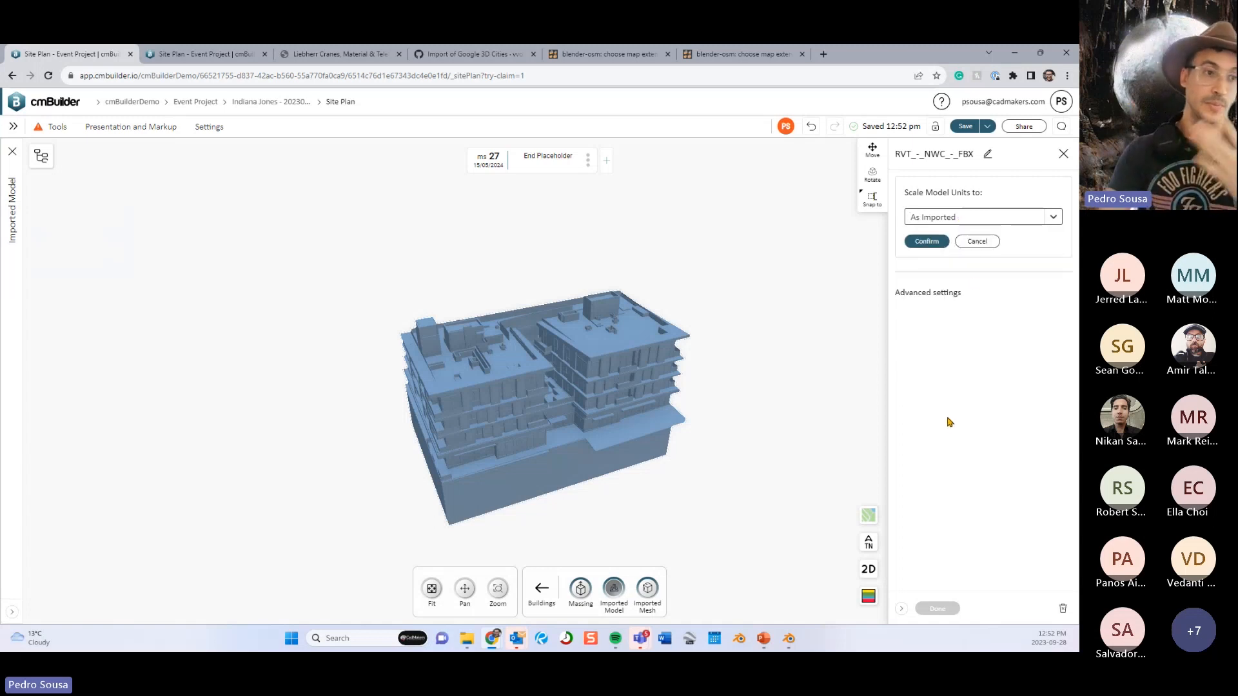
pyautogui.click(979, 249)
pyautogui.click(937, 609)
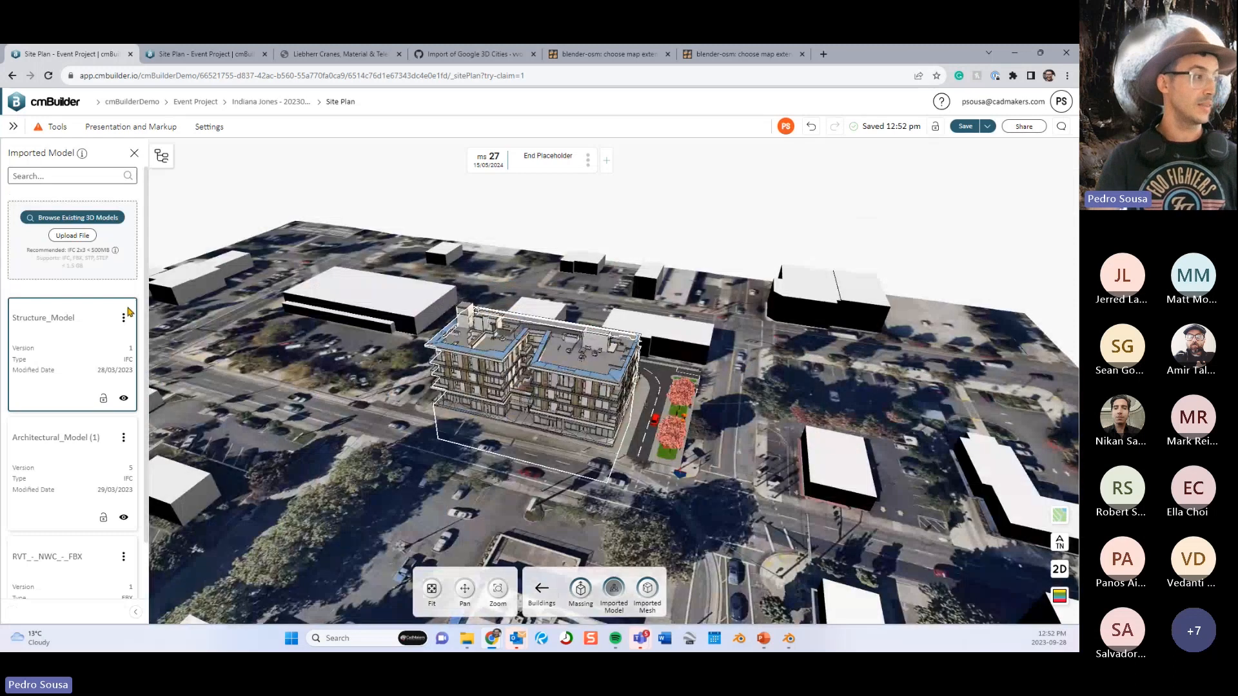
# Review the Structure_Model's geocoordinates and positioning options, and view the building on its site from several angles.
pyautogui.click(123, 318)
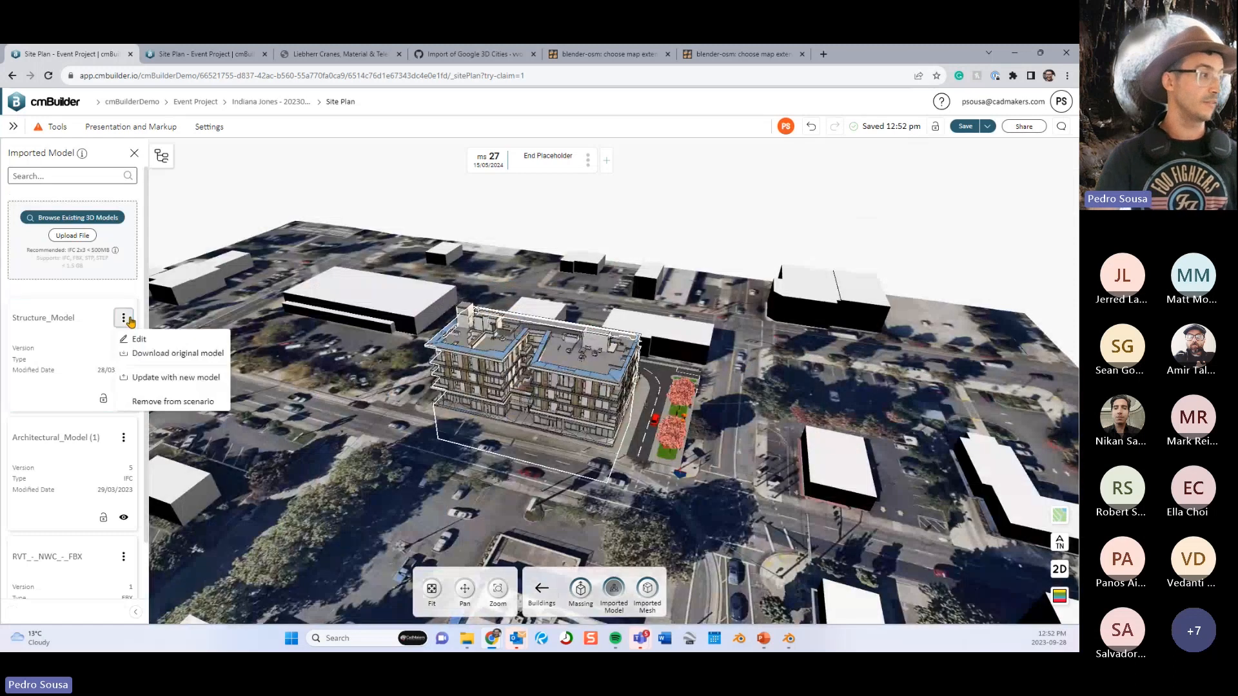
pyautogui.click(161, 336)
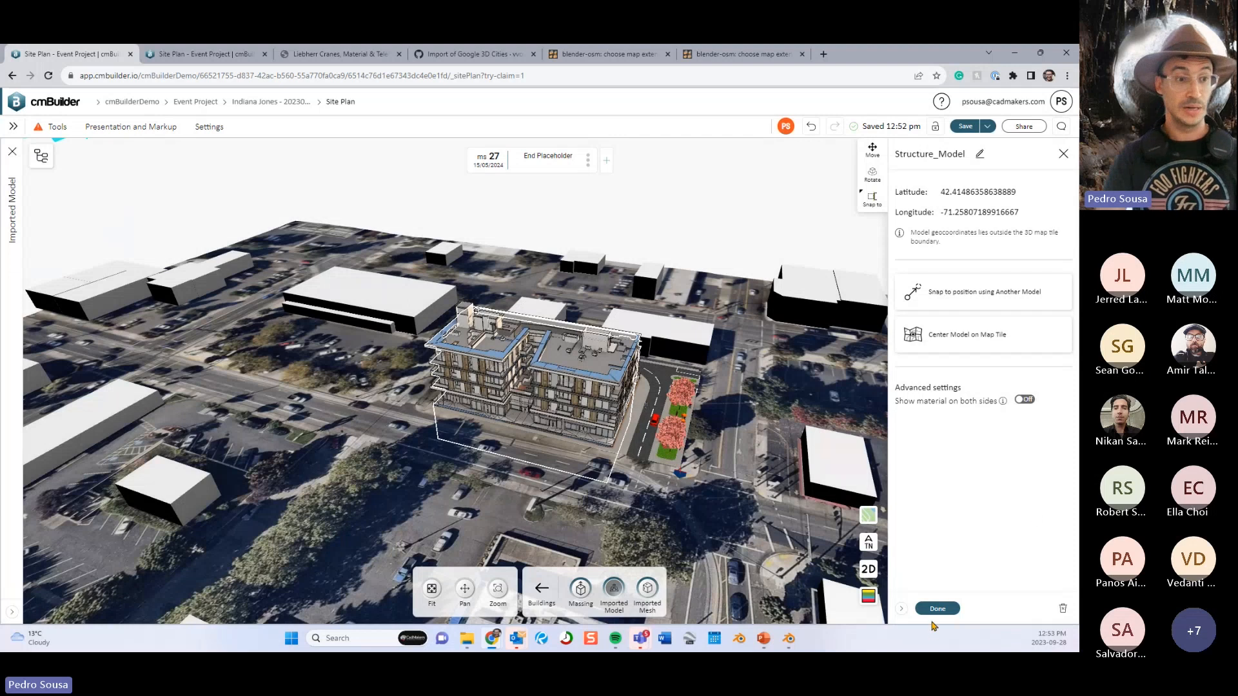
pyautogui.moveTo(766, 480); pyautogui.dragTo(748, 473)
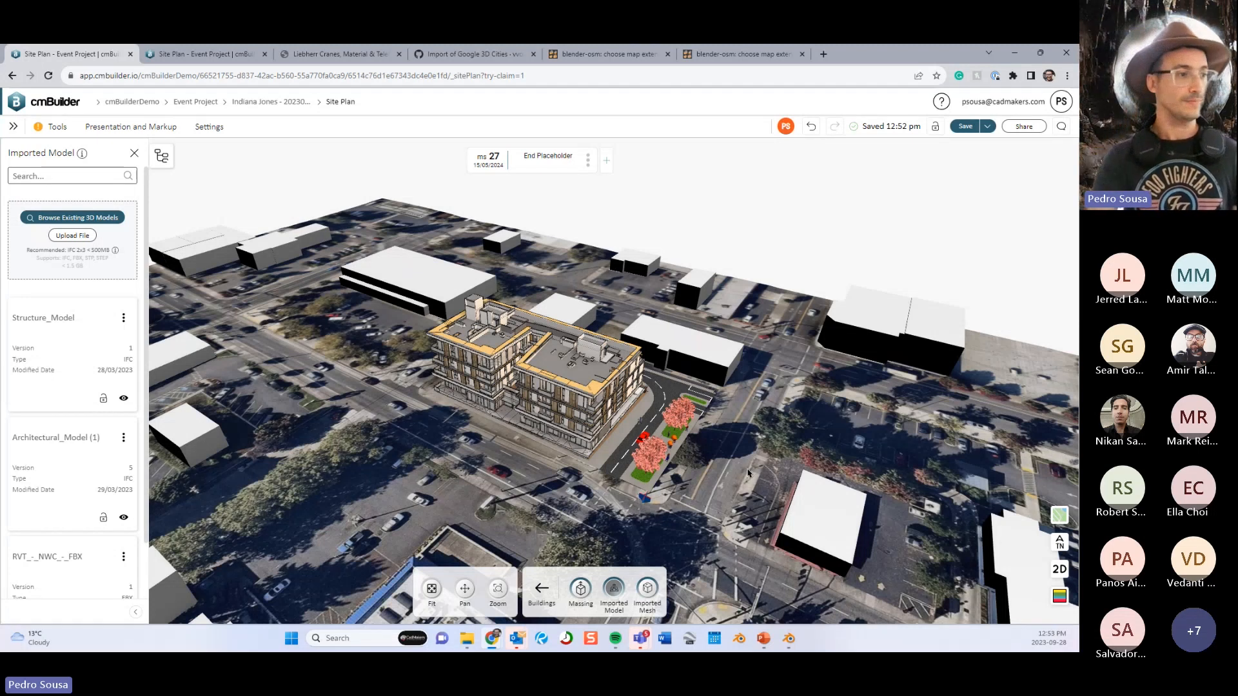
pyautogui.moveTo(748, 474); pyautogui.dragTo(594, 437)
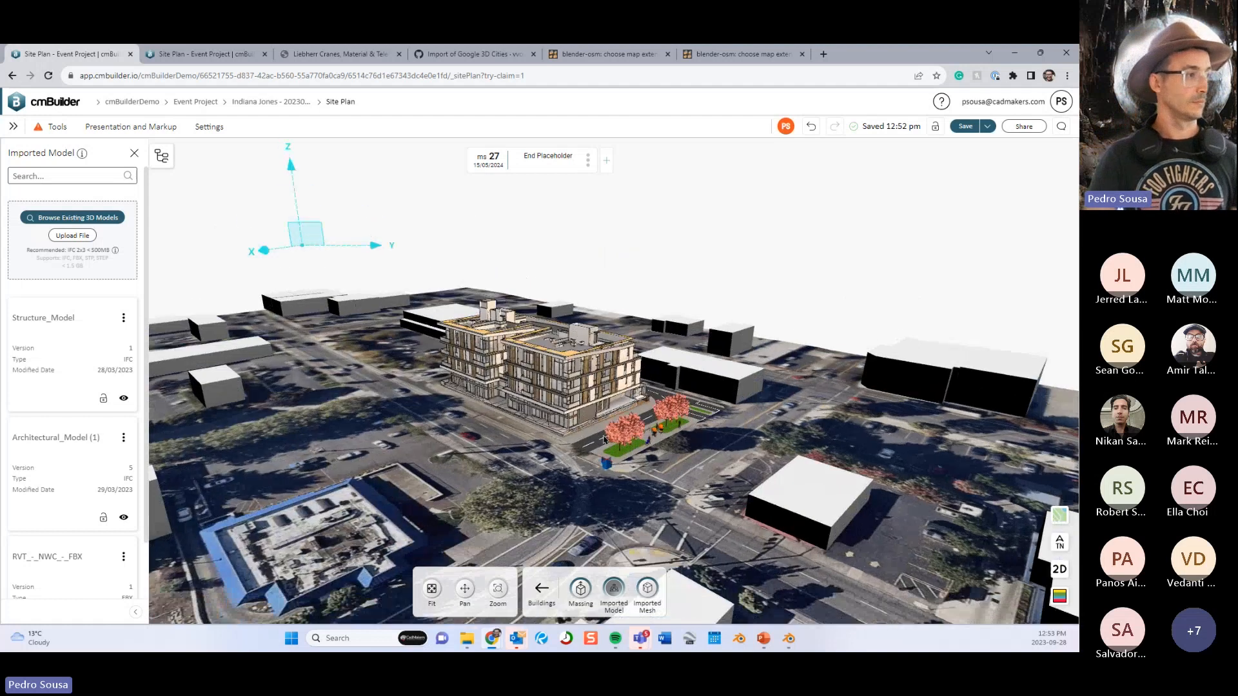
pyautogui.moveTo(594, 248); pyautogui.dragTo(756, 390)
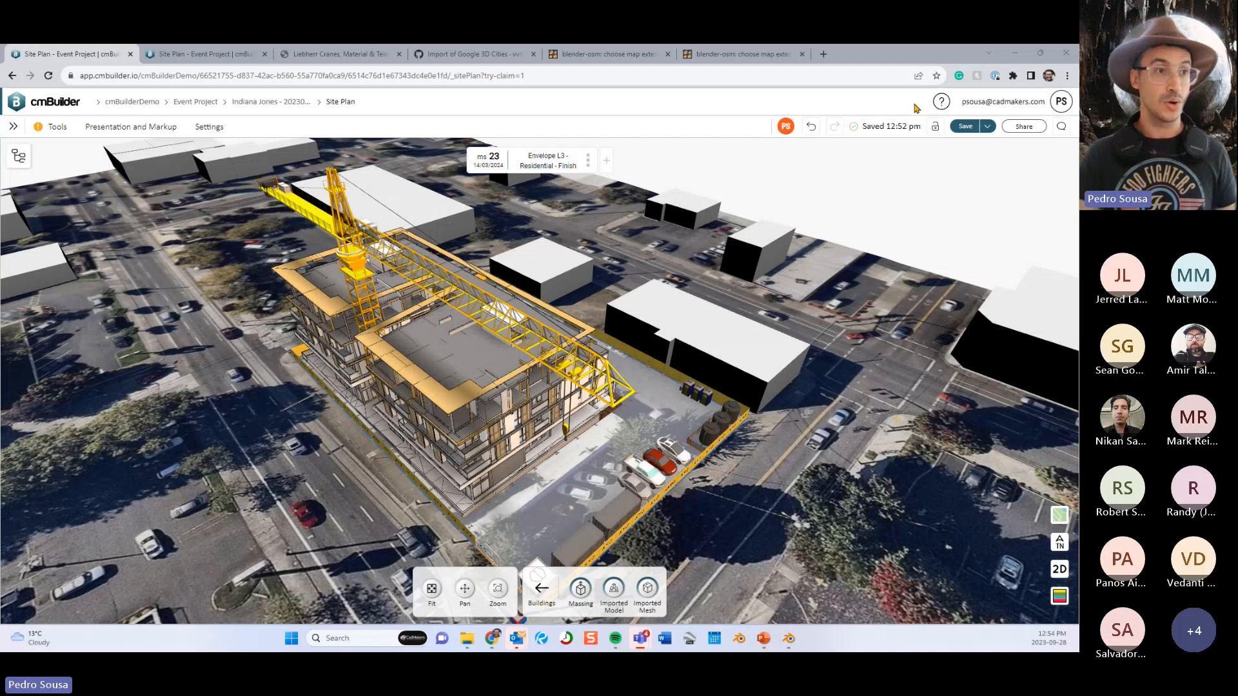
# Review the available help resources, request forms and support booking options, and close the list.
pyautogui.click(942, 105)
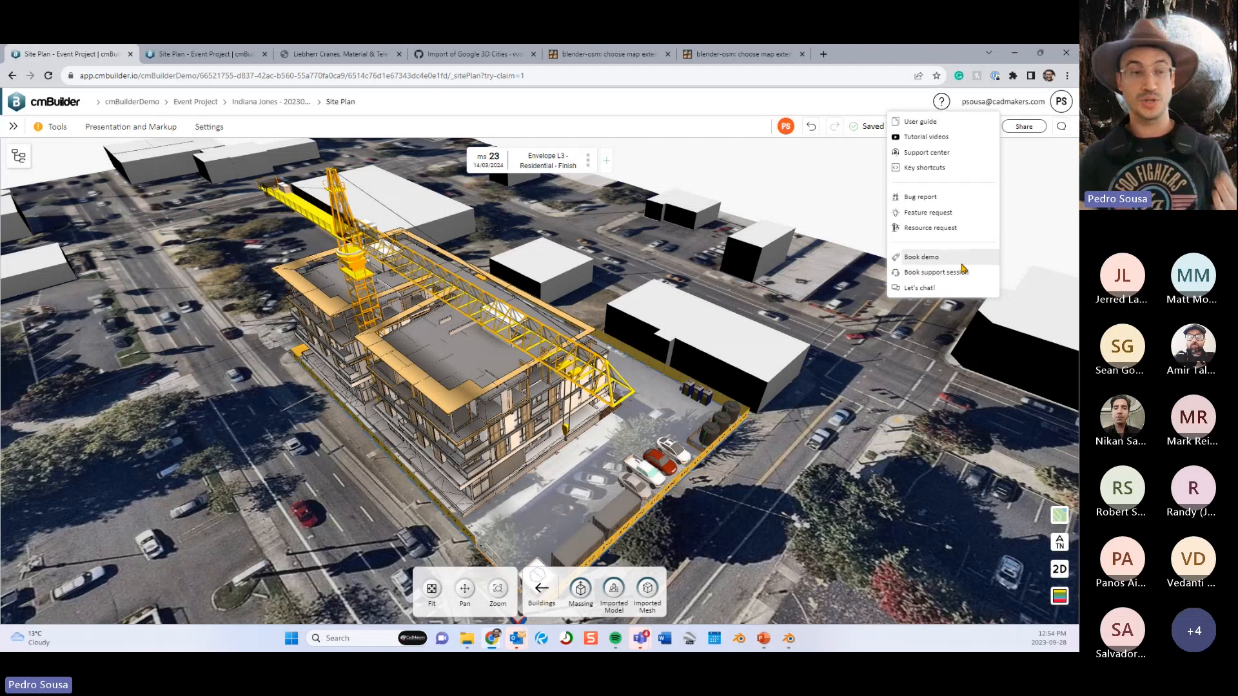
pyautogui.click(823, 493)
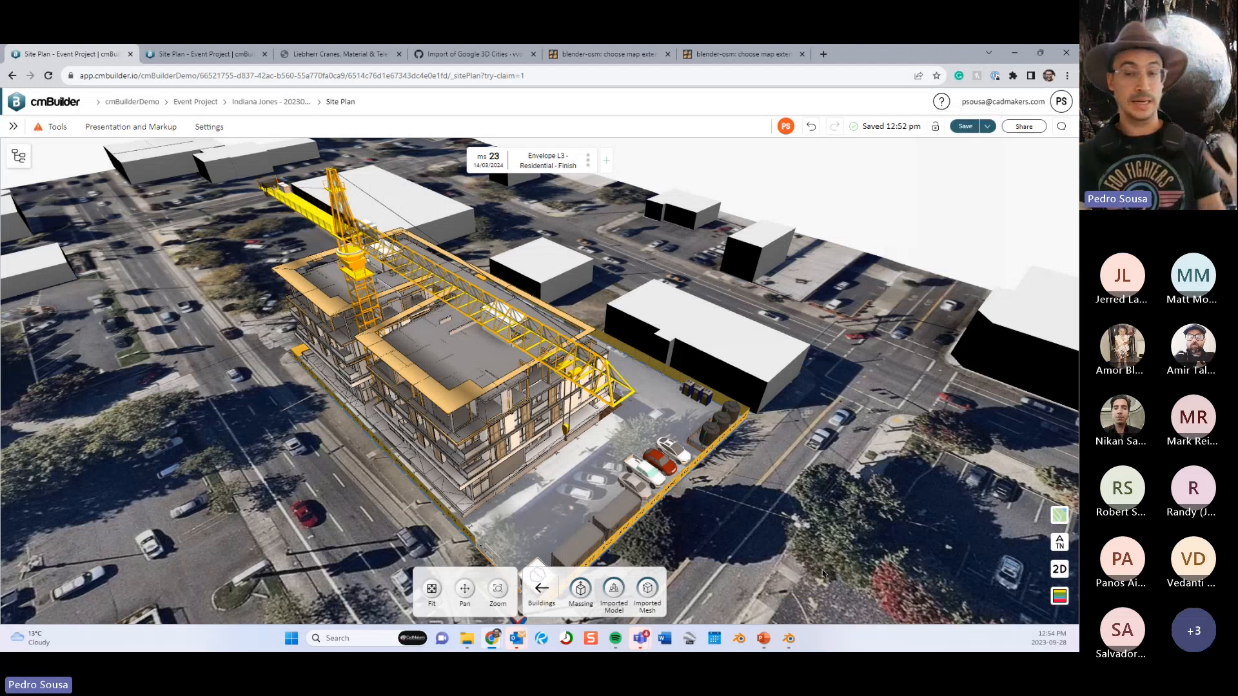